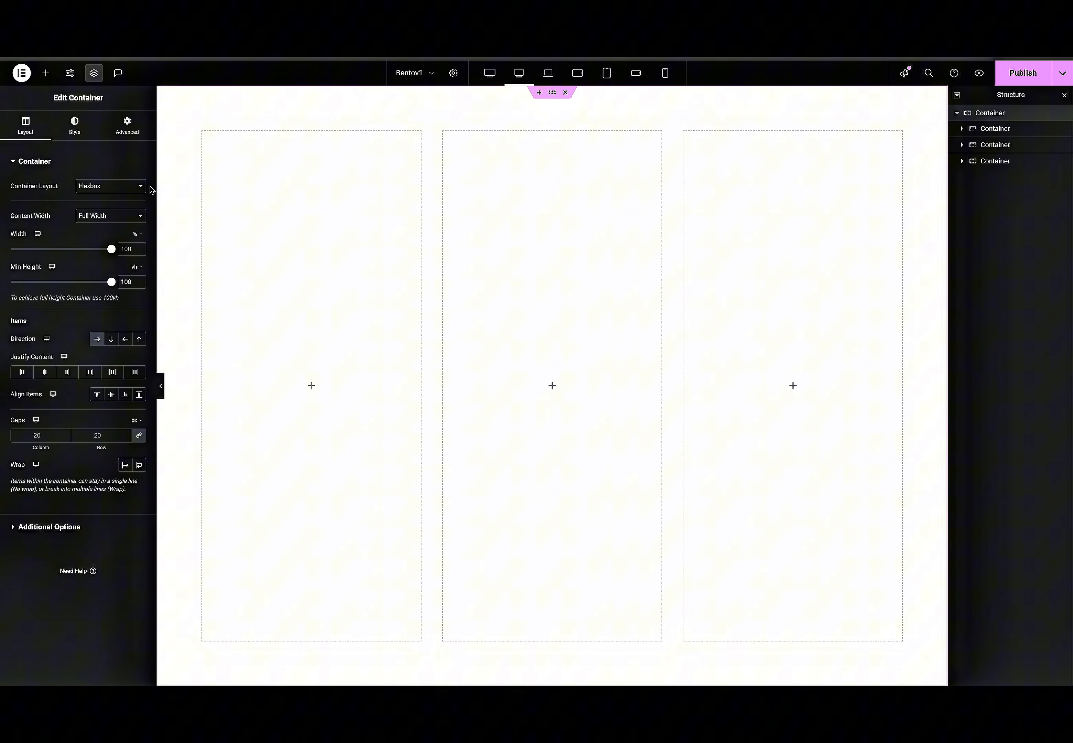
# Give the outer container a classic background with the colour FFFAF4.
pyautogui.click(75, 126)
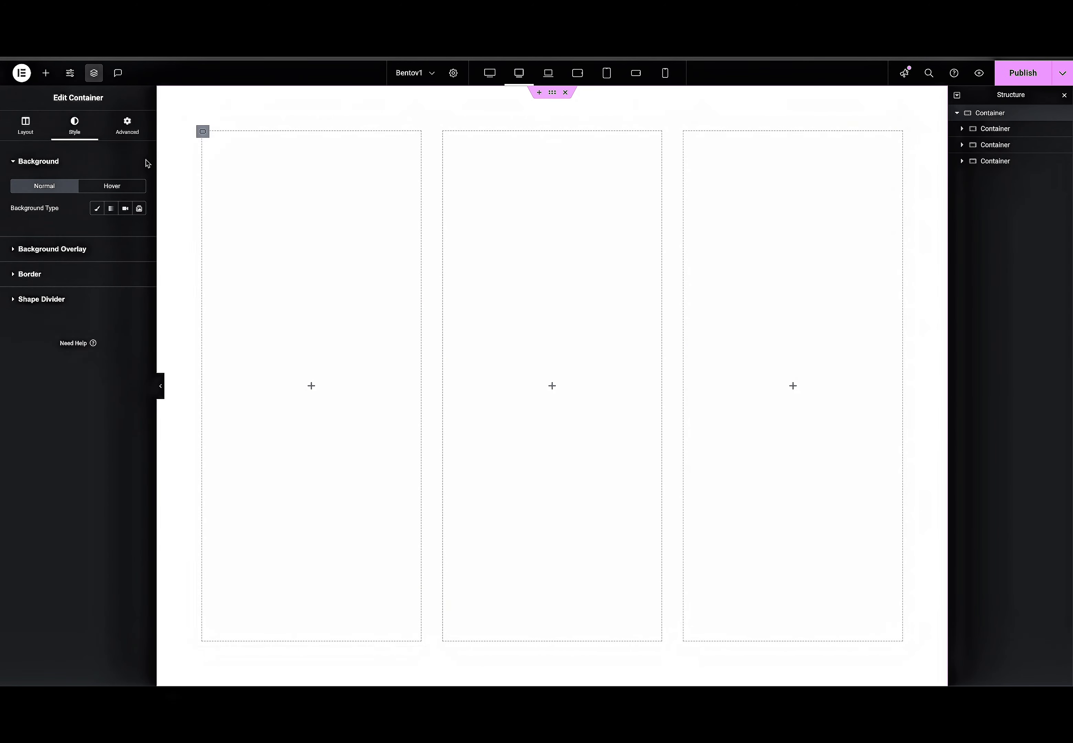
pyautogui.click(96, 208)
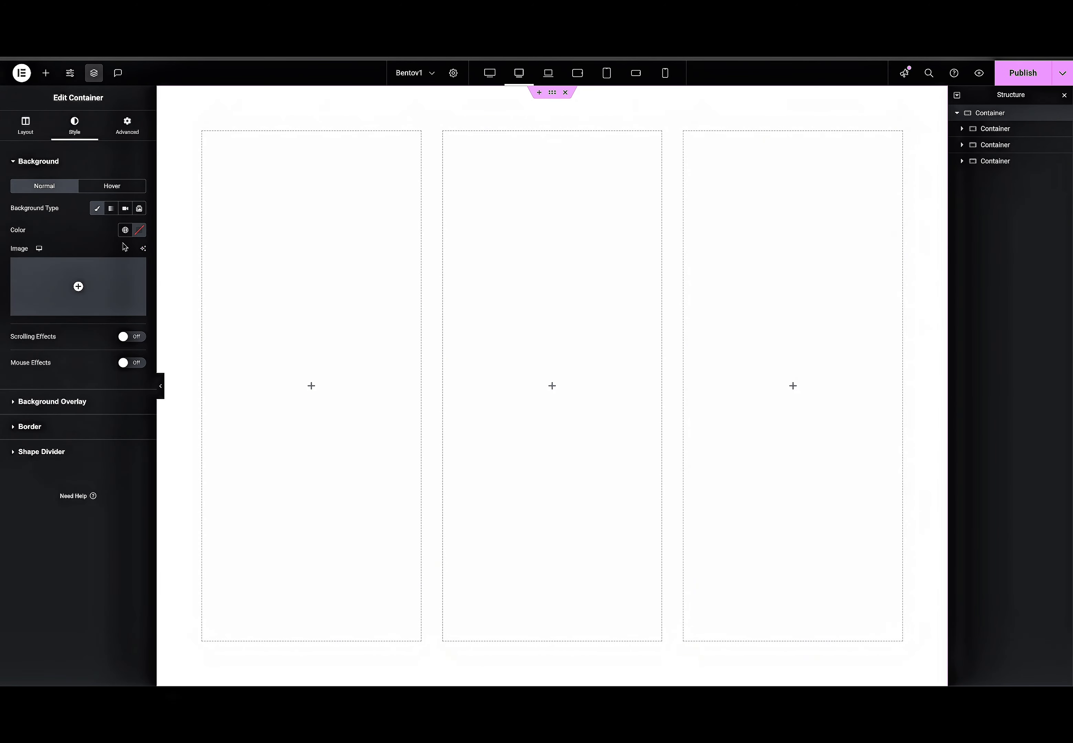
pyautogui.click(138, 229)
pyautogui.write('FFFAF4')
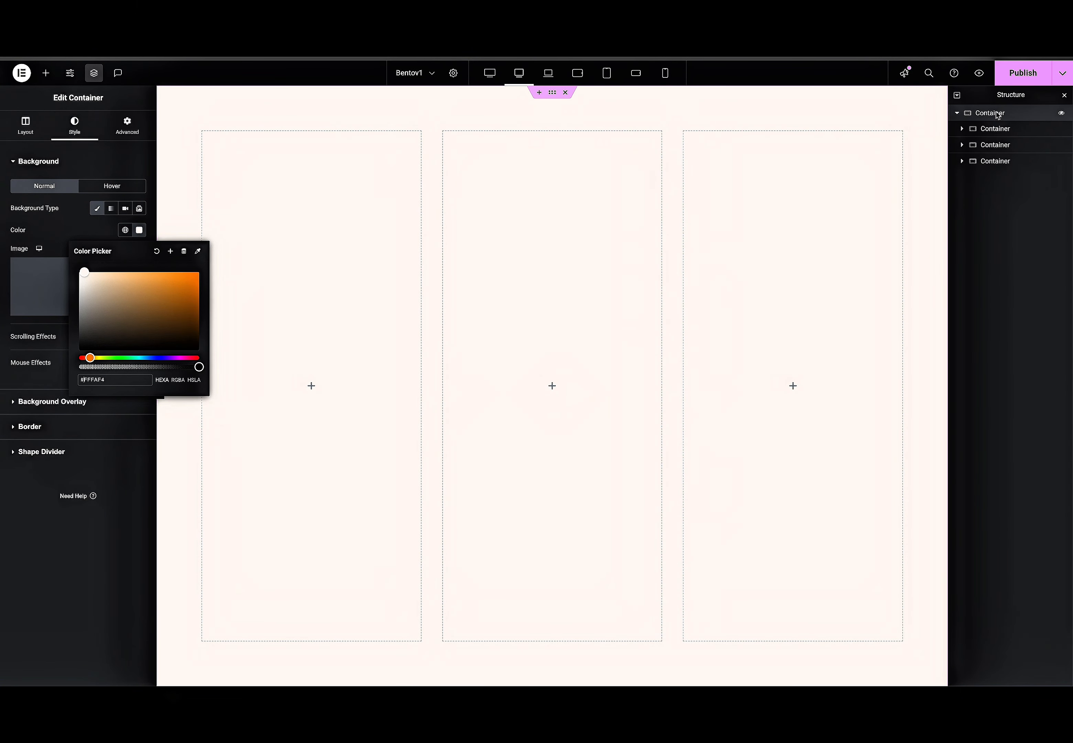
# Rename the outer container in the structure as "Mani Container".
pyautogui.click(996, 127)
pyautogui.doubleClick(994, 116)
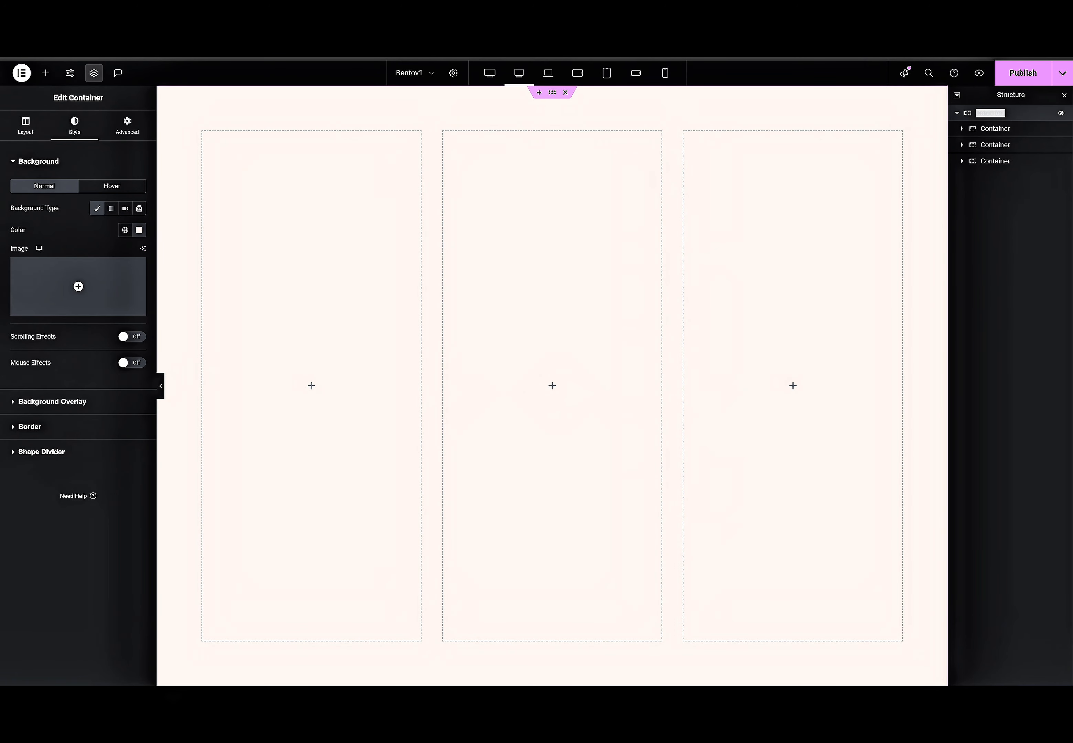
pyautogui.write('Manin')
pyautogui.press('Return')
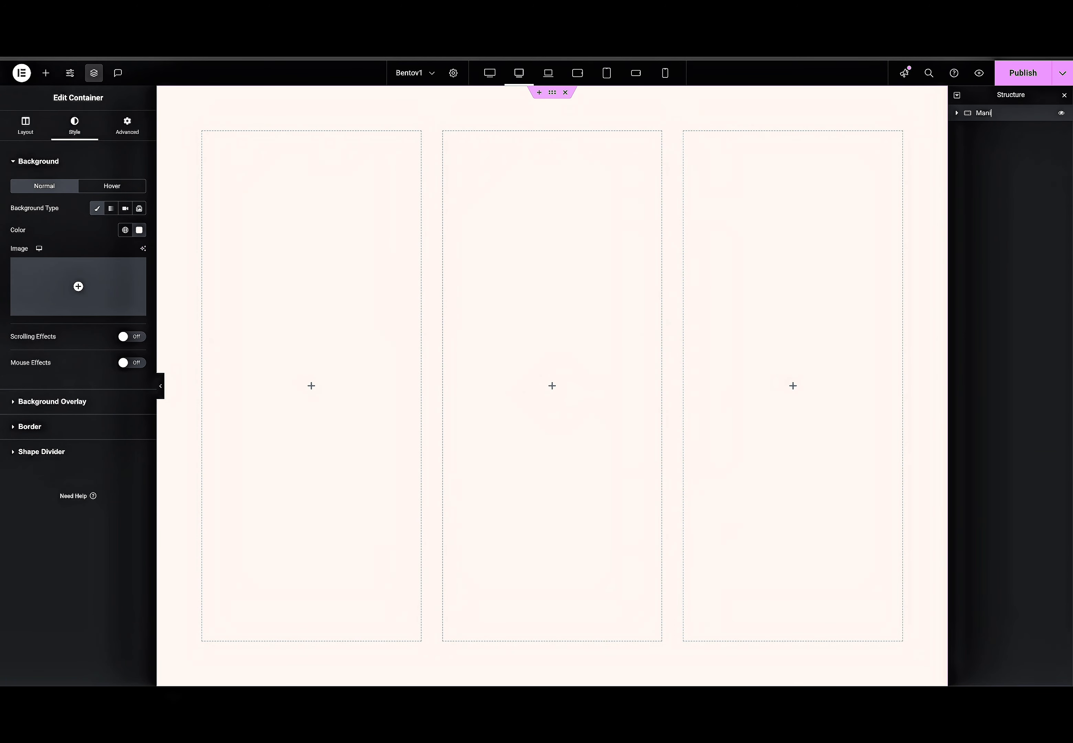
pyautogui.write('Container')
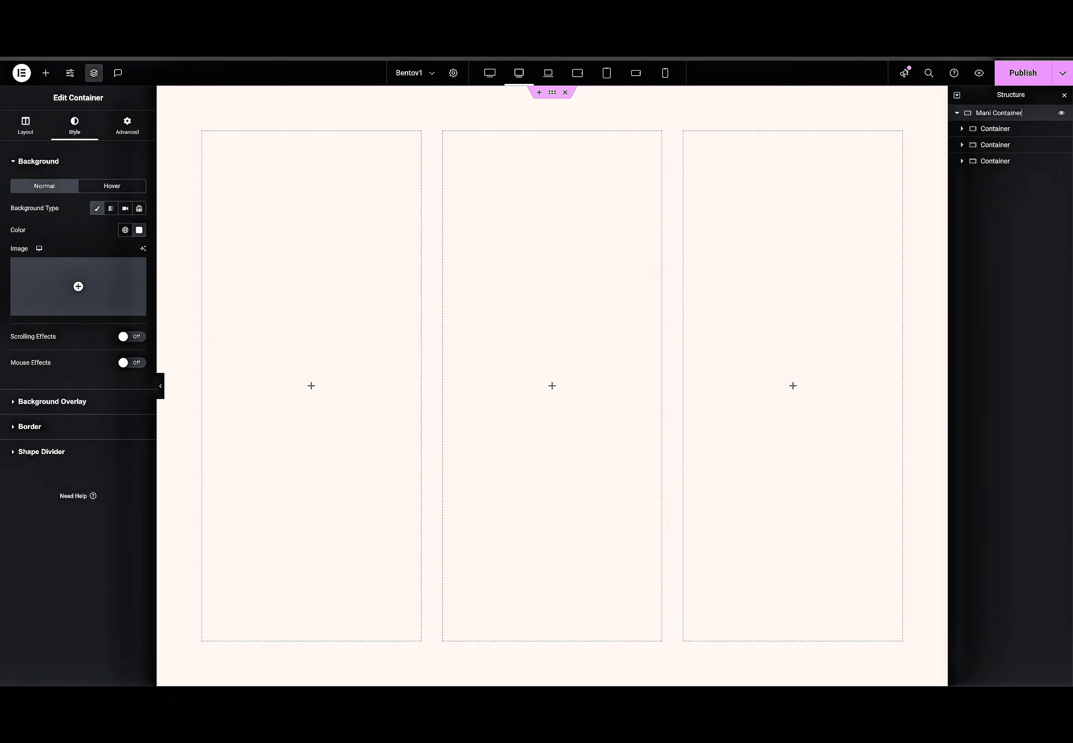
# Rename the three inner containers in order as "1st", "2nd" and "3rd".
pyautogui.doubleClick(1005, 129)
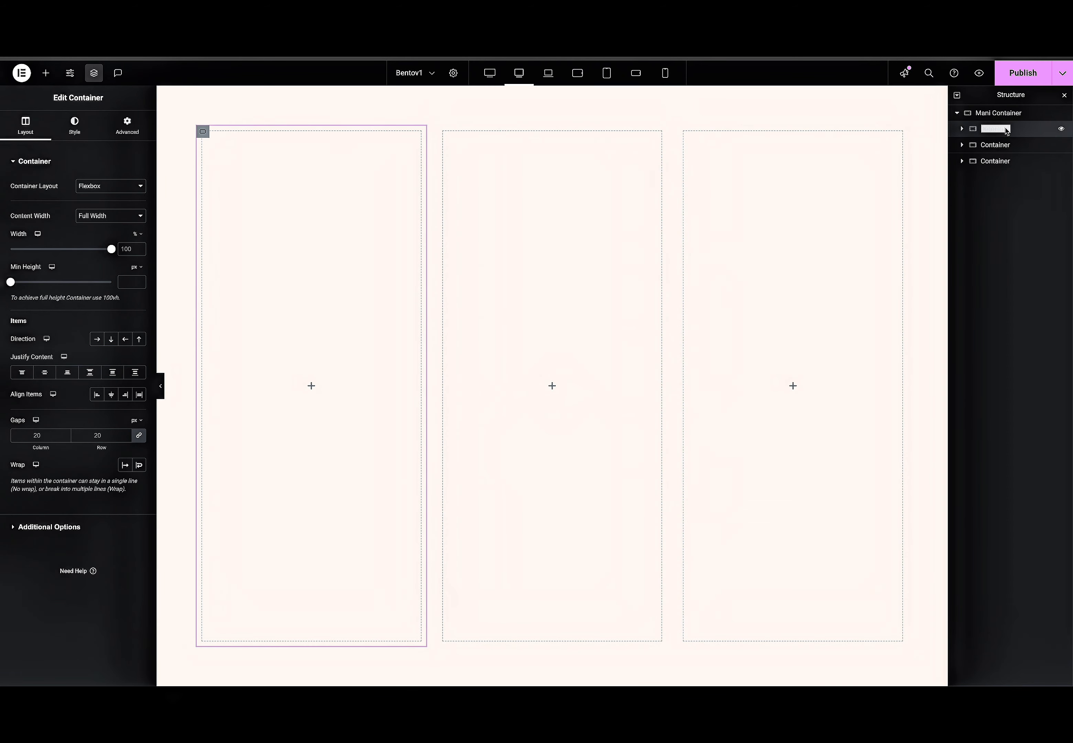
pyautogui.write('1st')
pyautogui.doubleClick(994, 144)
pyautogui.write('2nd')
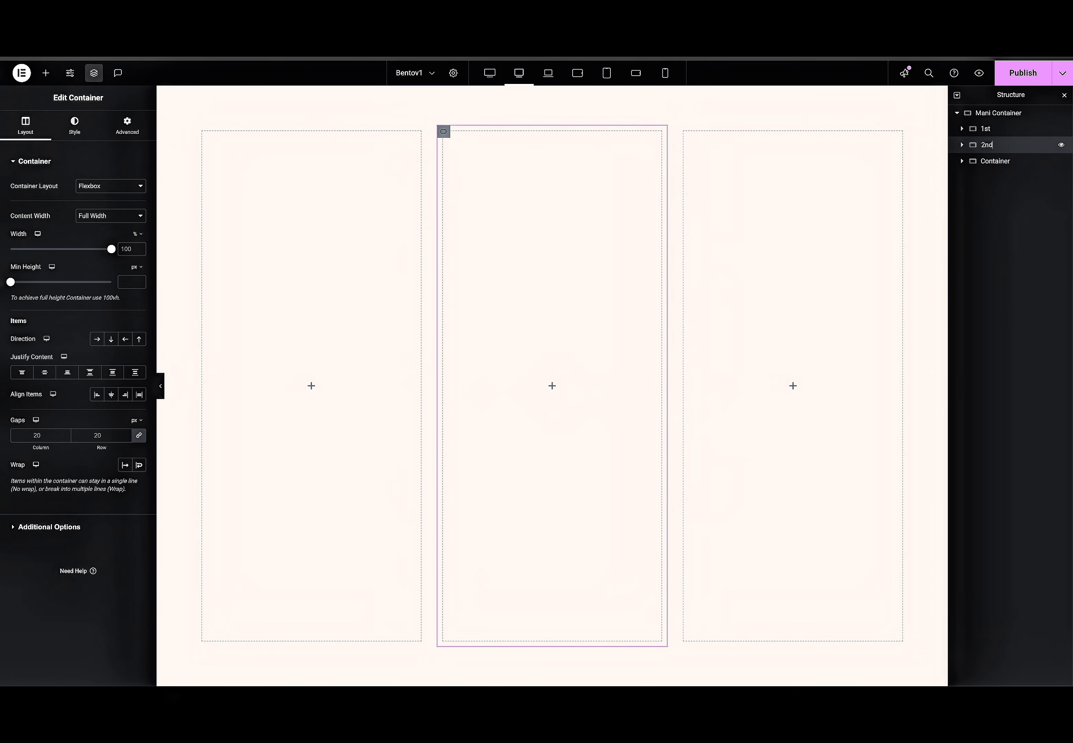
pyautogui.doubleClick(994, 160)
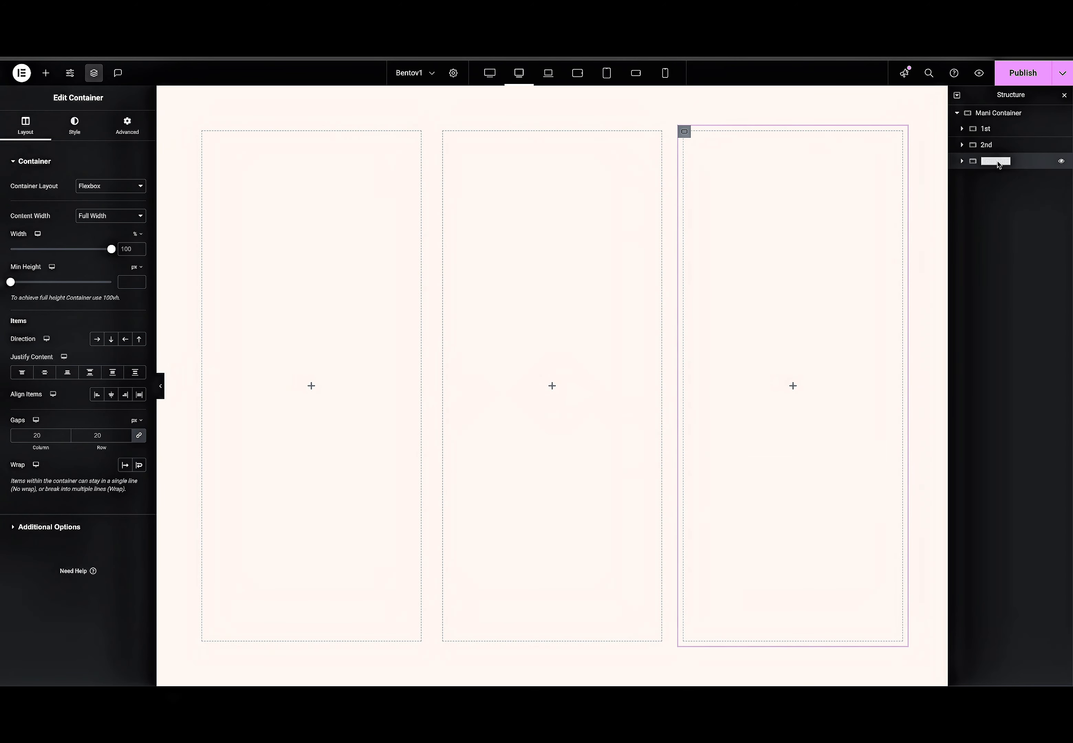
pyautogui.write('3rd')
pyautogui.press('Return')
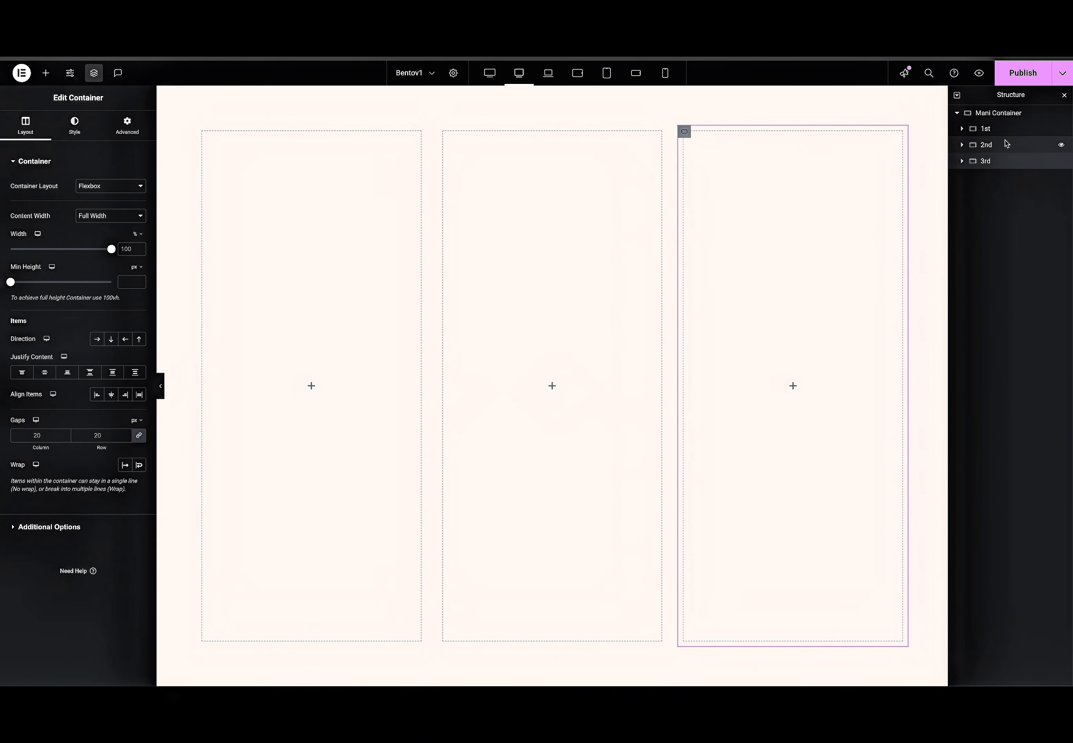
# Set the 1st container's classic background colour to FCEFDC, taken from the "Download Skinly" card's fill in the Figma design.
pyautogui.click(996, 132)
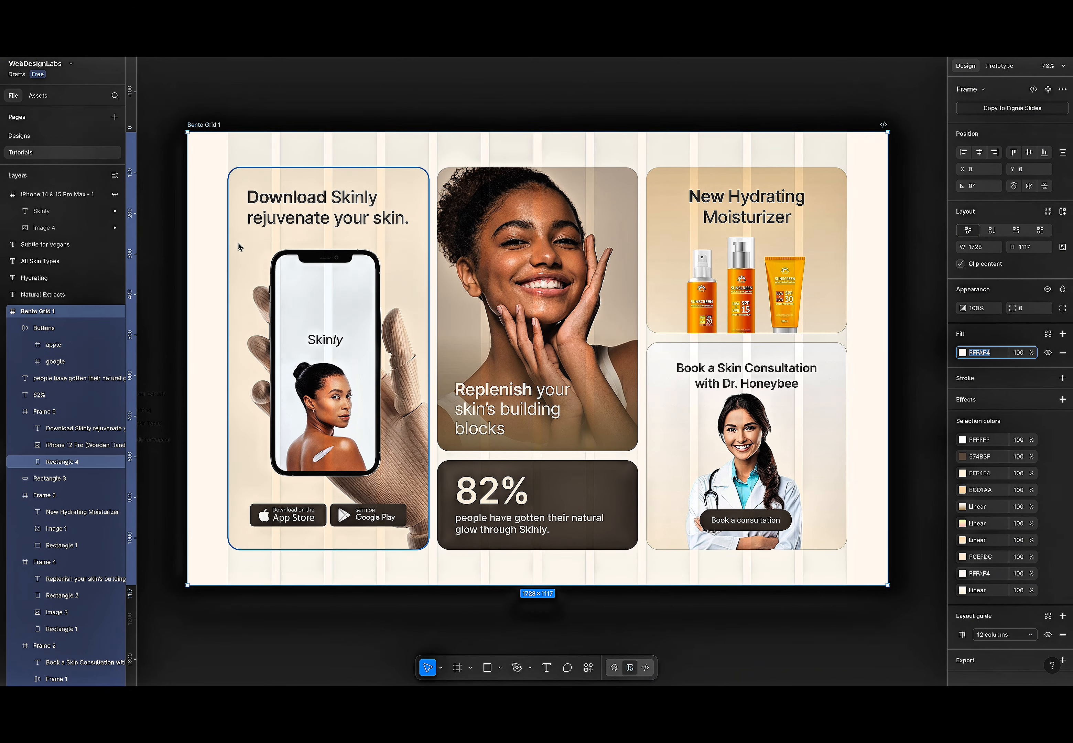
pyautogui.click(240, 247)
pyautogui.click(237, 232)
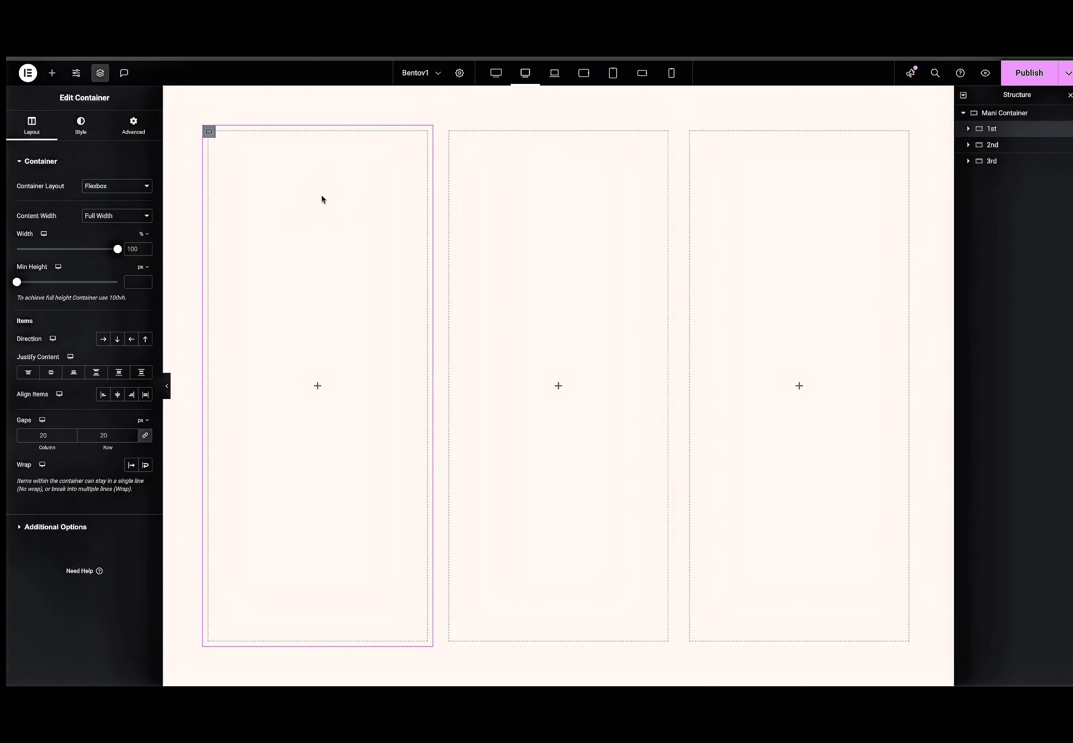
pyautogui.click(81, 136)
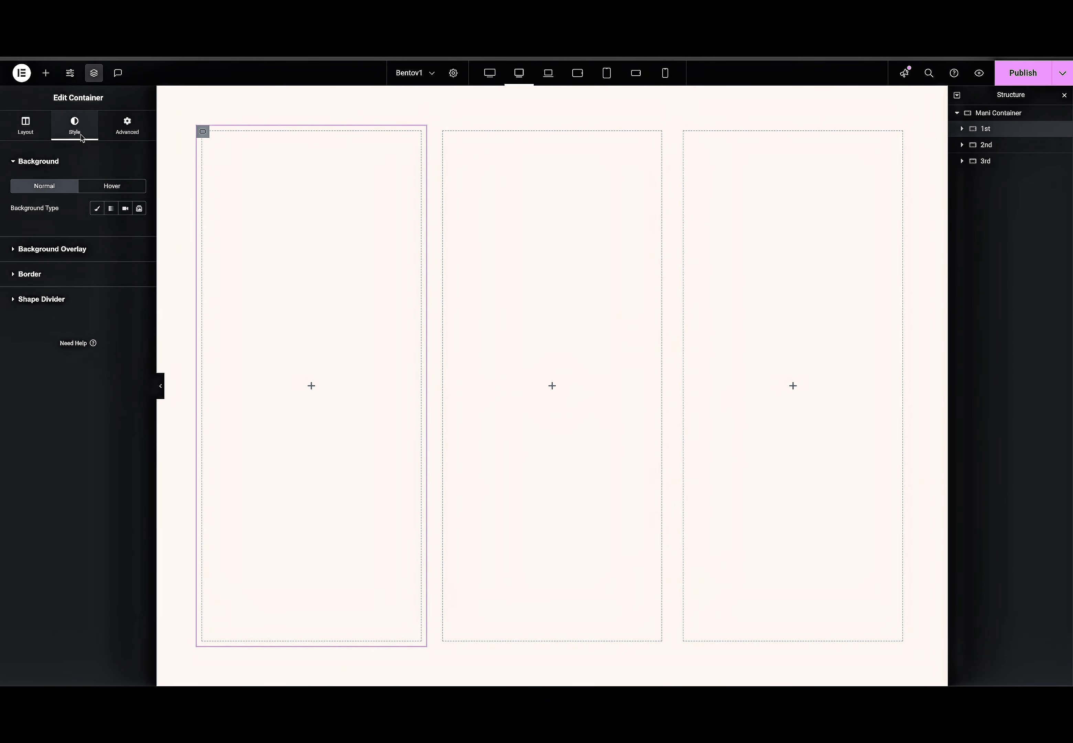
pyautogui.click(99, 212)
pyautogui.click(139, 232)
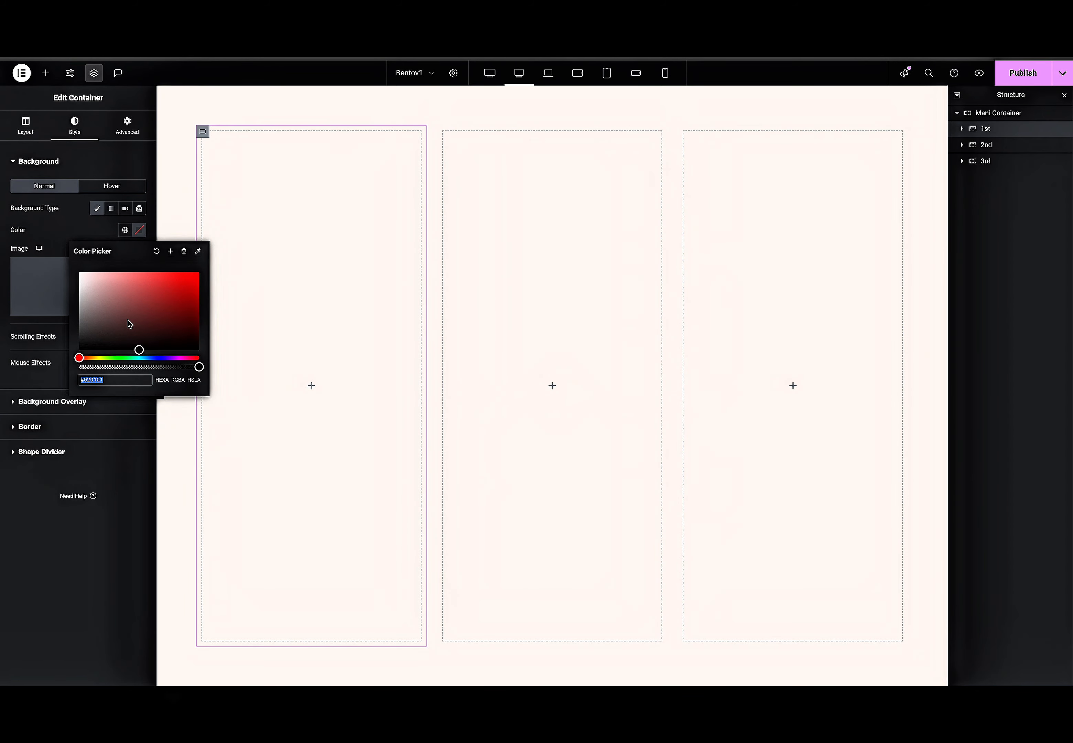
pyautogui.write('FCEFDC')
pyautogui.press('Return')
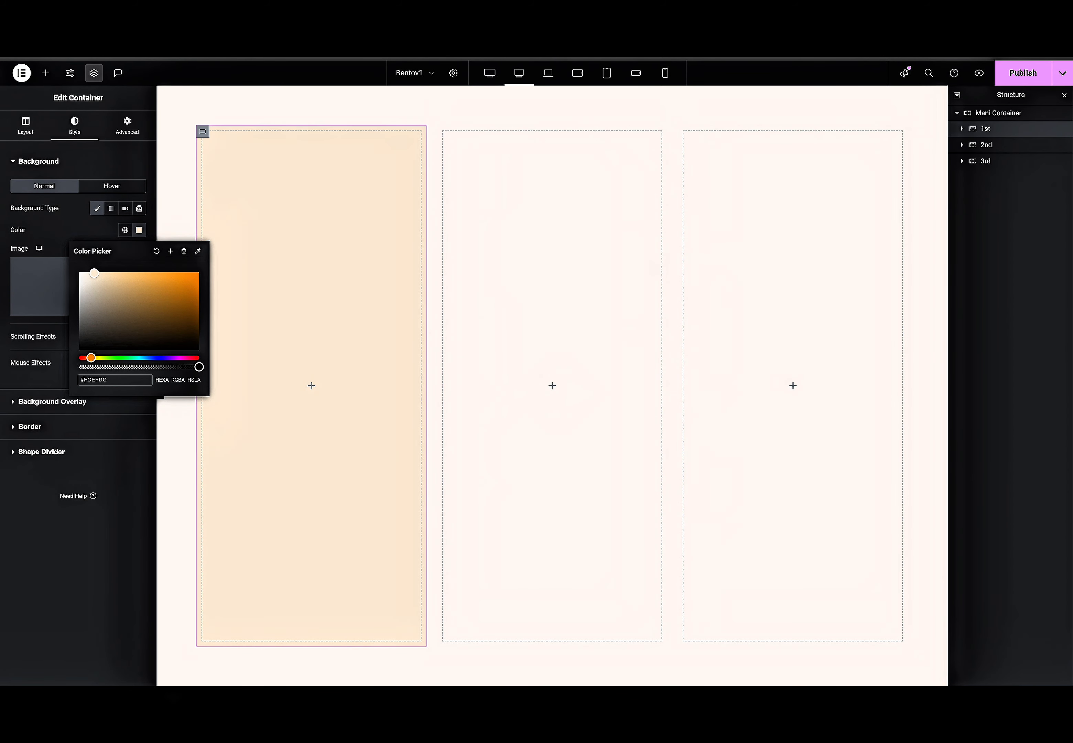
# Set the 1st container's border radius to 30 px and copy the card's stroke colour ECD1AA from the Figma design.
pyautogui.click(65, 242)
pyautogui.click(68, 426)
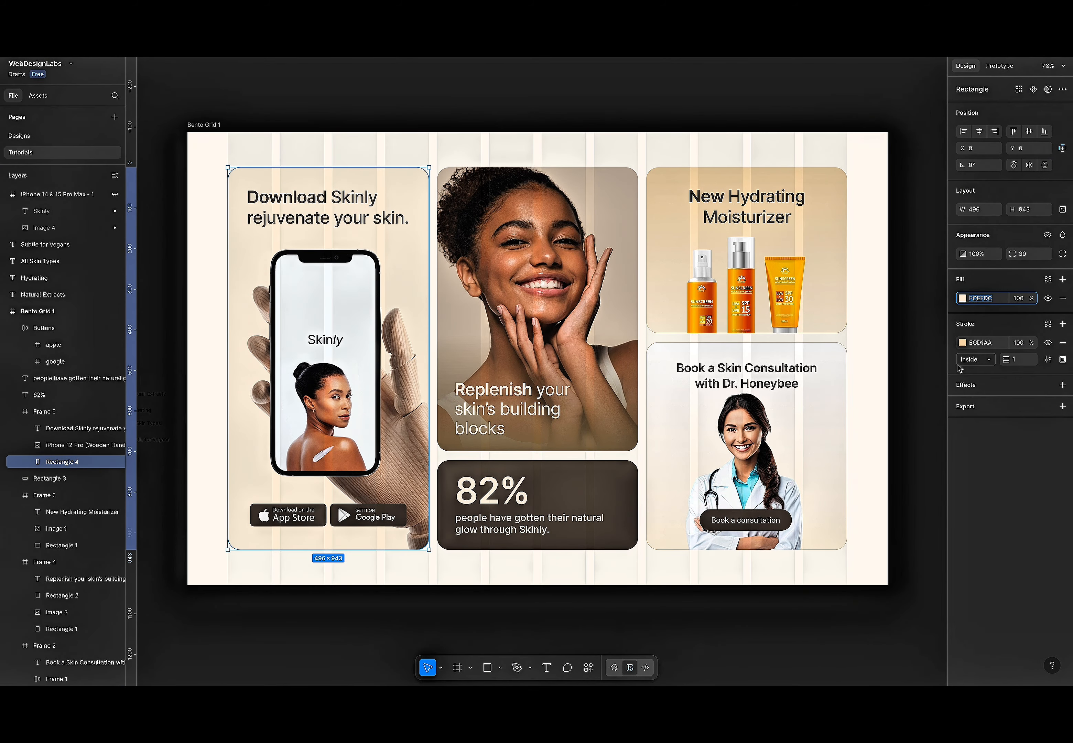
pyautogui.click(978, 344)
pyautogui.hotkey('ctrl', 'c')
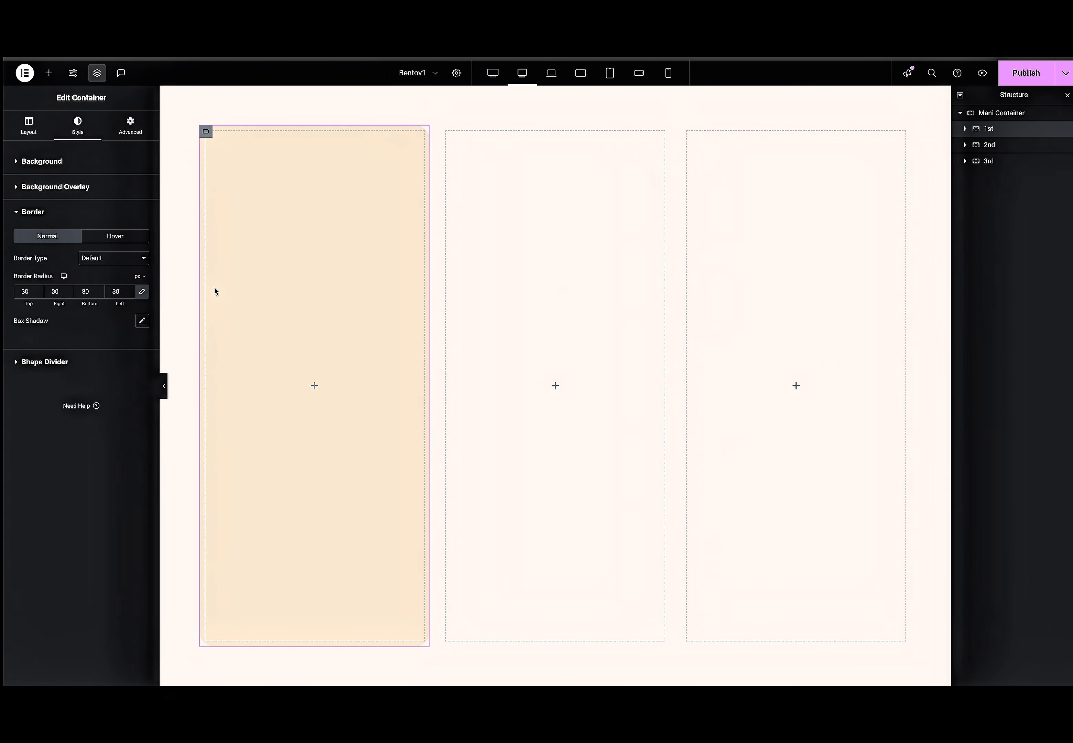
# Give the 1st container a solid border with a width of .50 px on all sides.
pyautogui.click(99, 257)
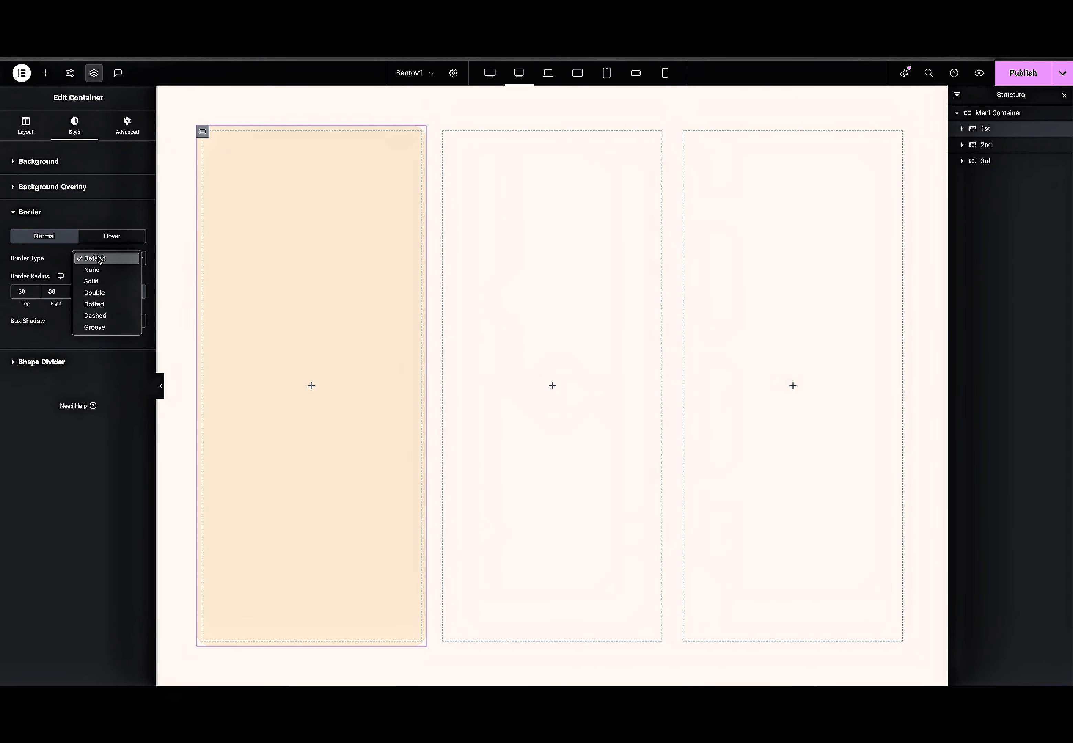
pyautogui.click(120, 280)
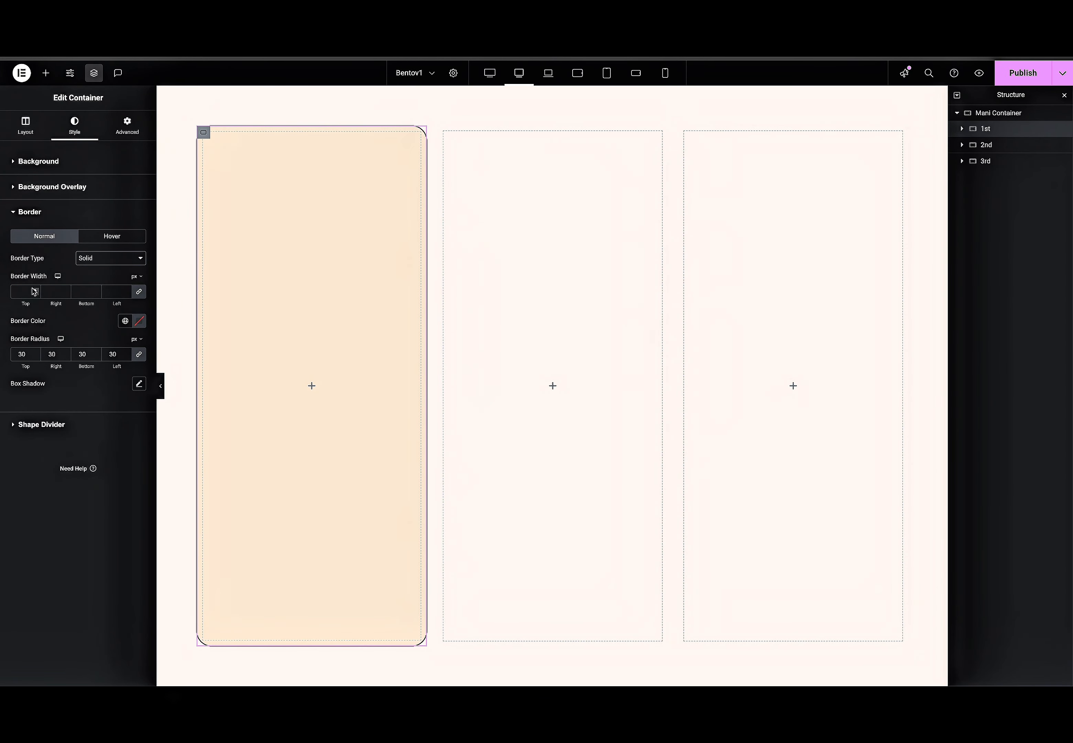
pyautogui.click(24, 292)
pyautogui.write('0')
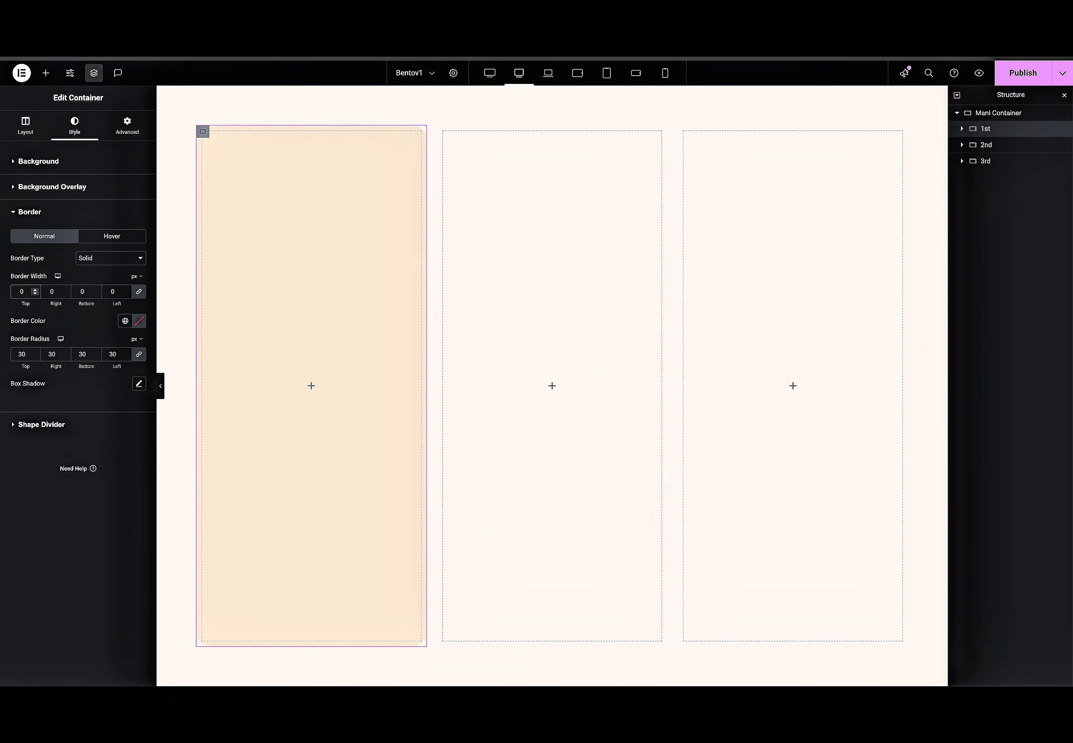
pyautogui.write('5')
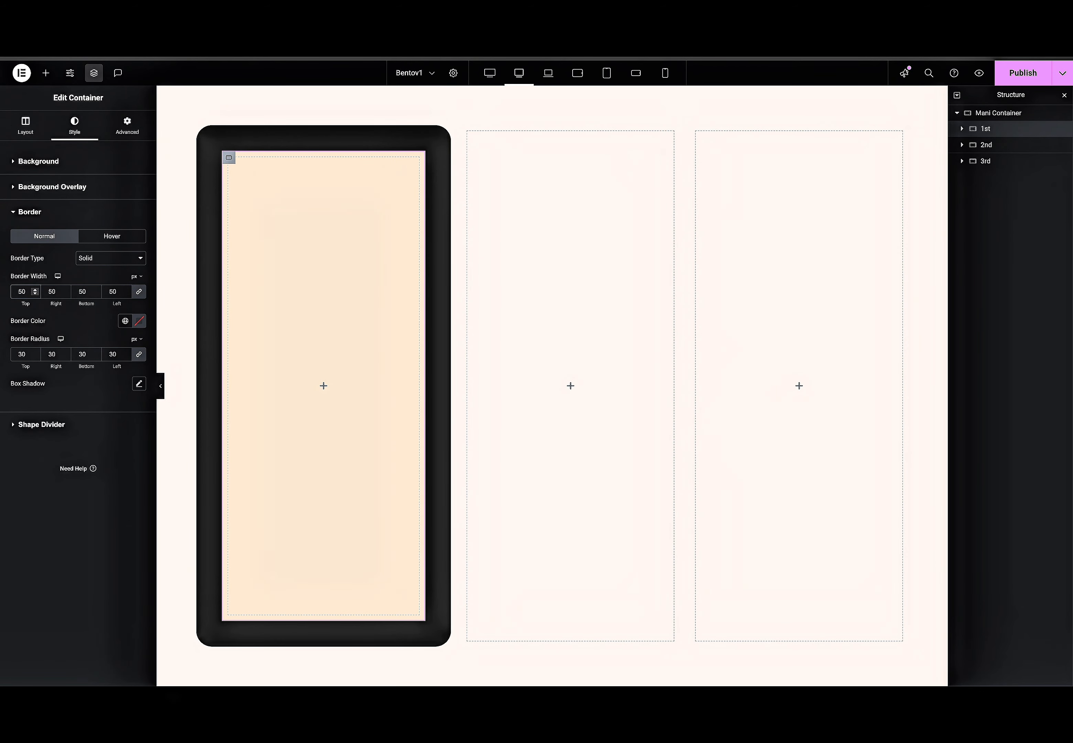
pyautogui.write('.')
# Set the 1st container's border colour to the copied value ECD1AA.
pyautogui.click(139, 320)
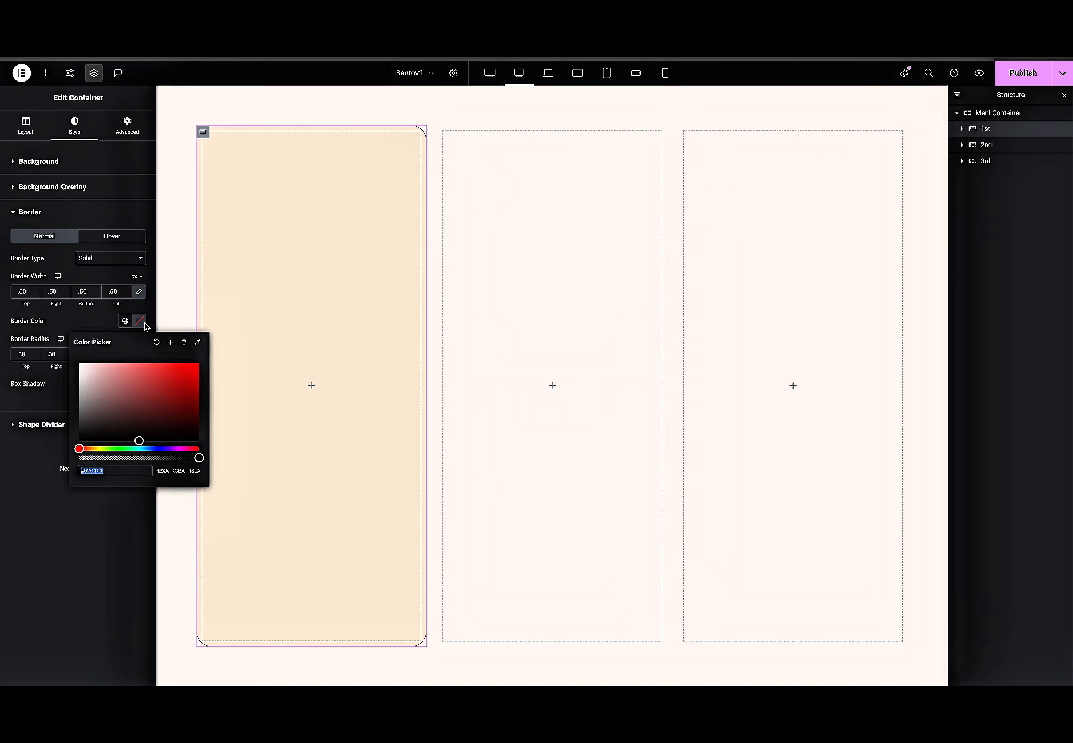
pyautogui.hotkey('ctrl', 'v')
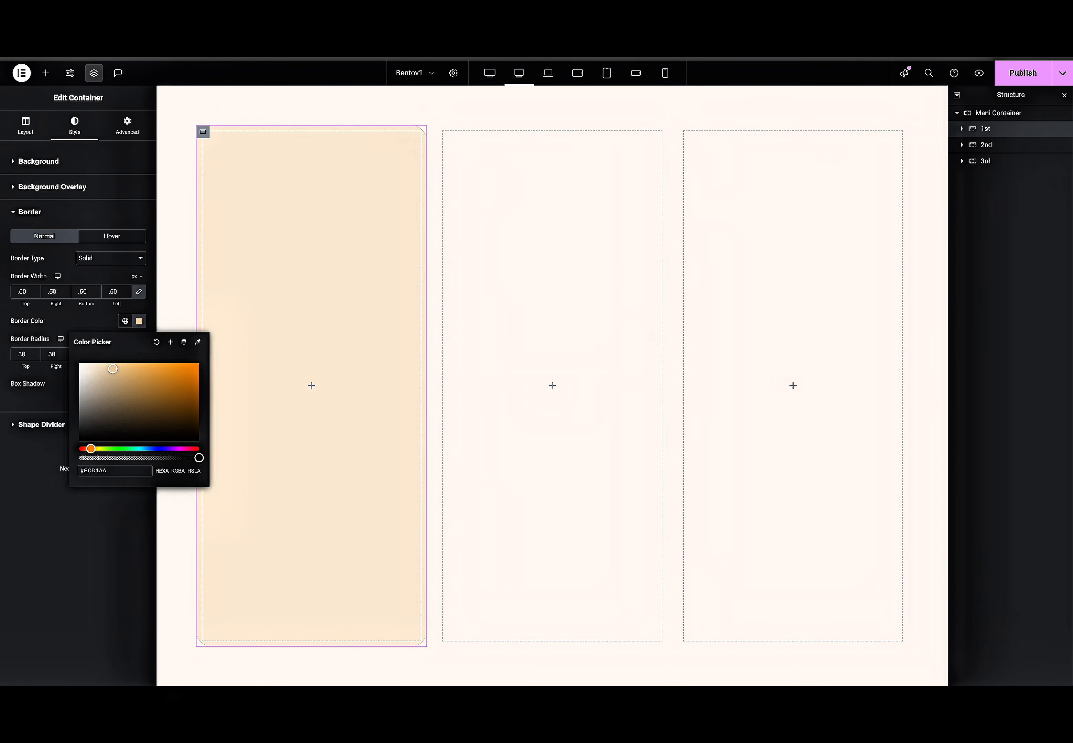
pyautogui.click(33, 470)
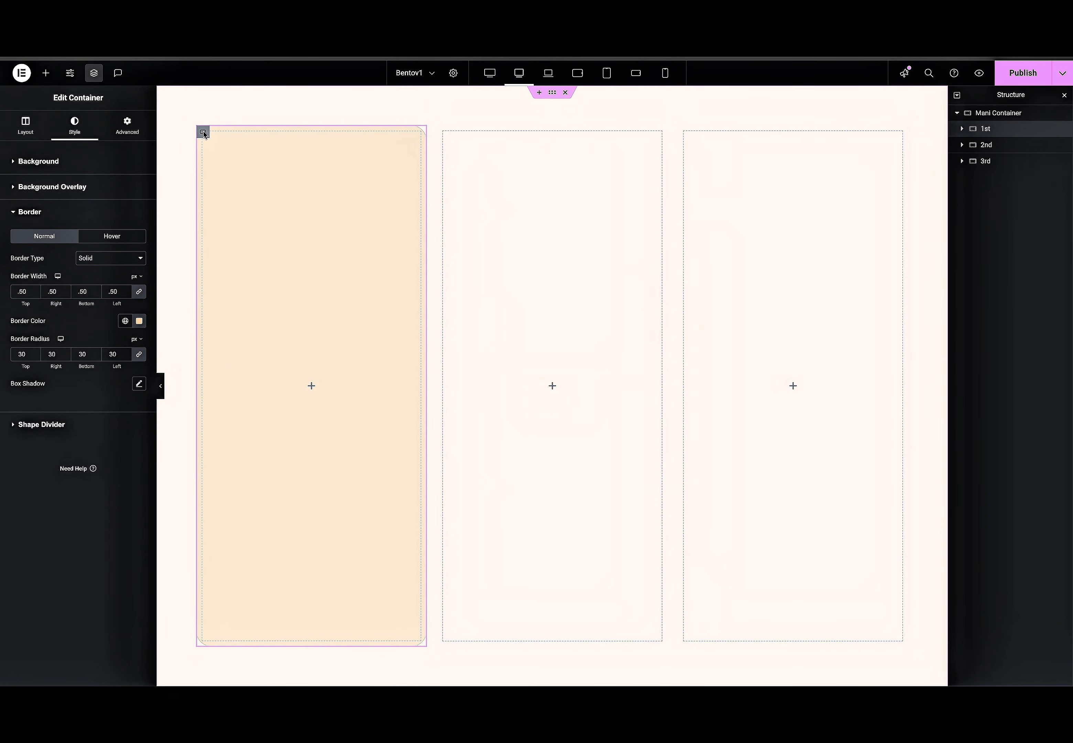
# Set the 1st container's padding to 30 px on all sides.
pyautogui.click(126, 125)
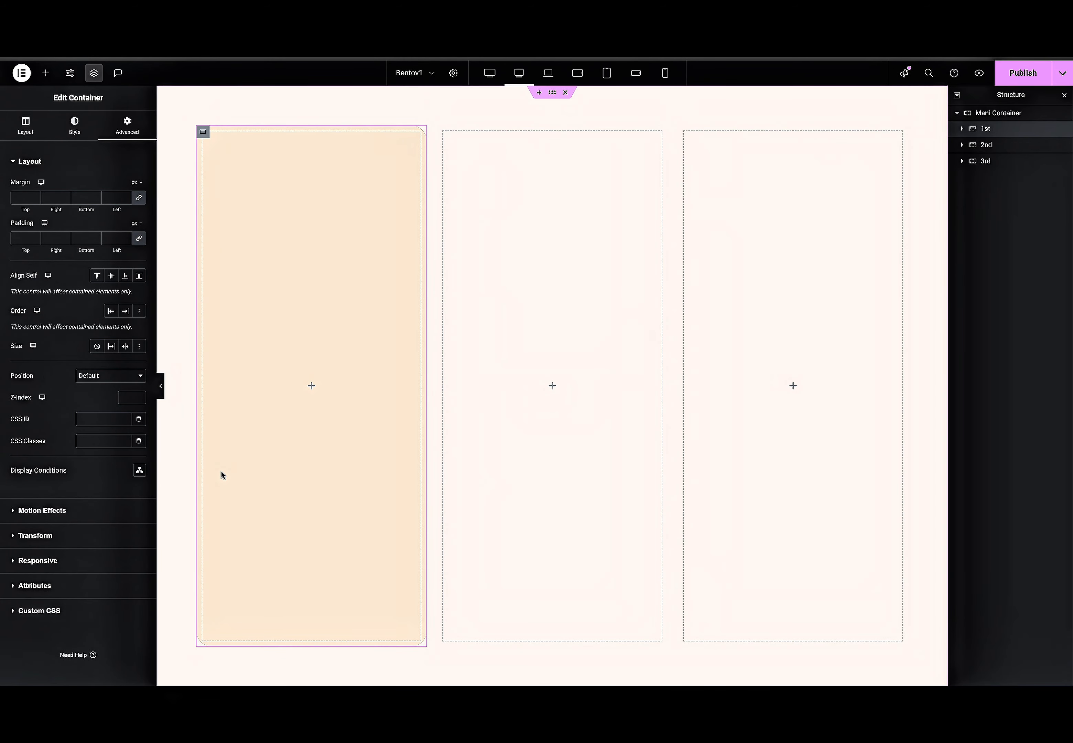
pyautogui.click(26, 240)
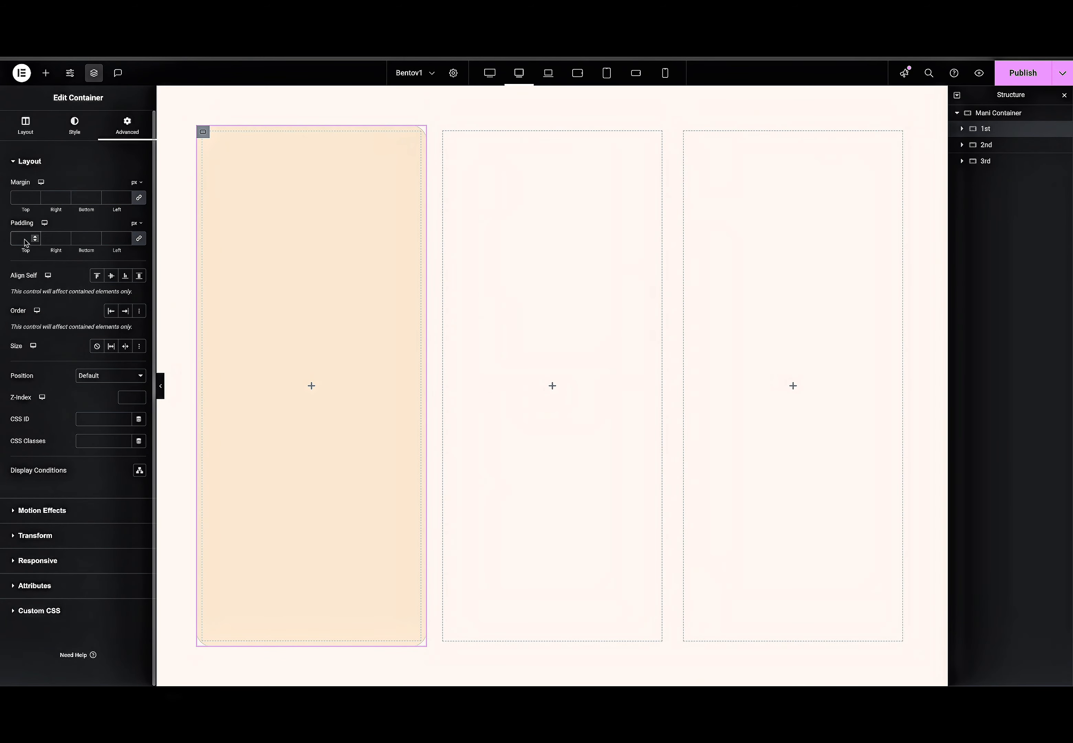
pyautogui.write('30')
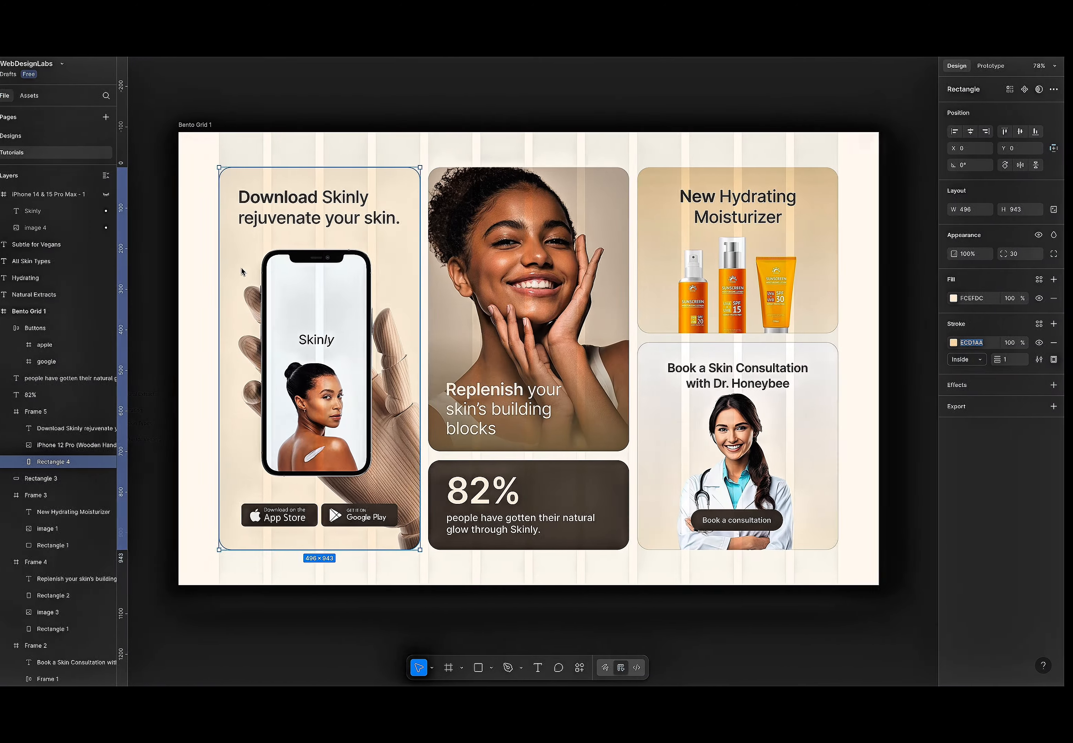
# Add a Heading widget to the 1st container with the title "Download Skinly rejuvenate your skin." from the Figma design.
pyautogui.click(343, 219)
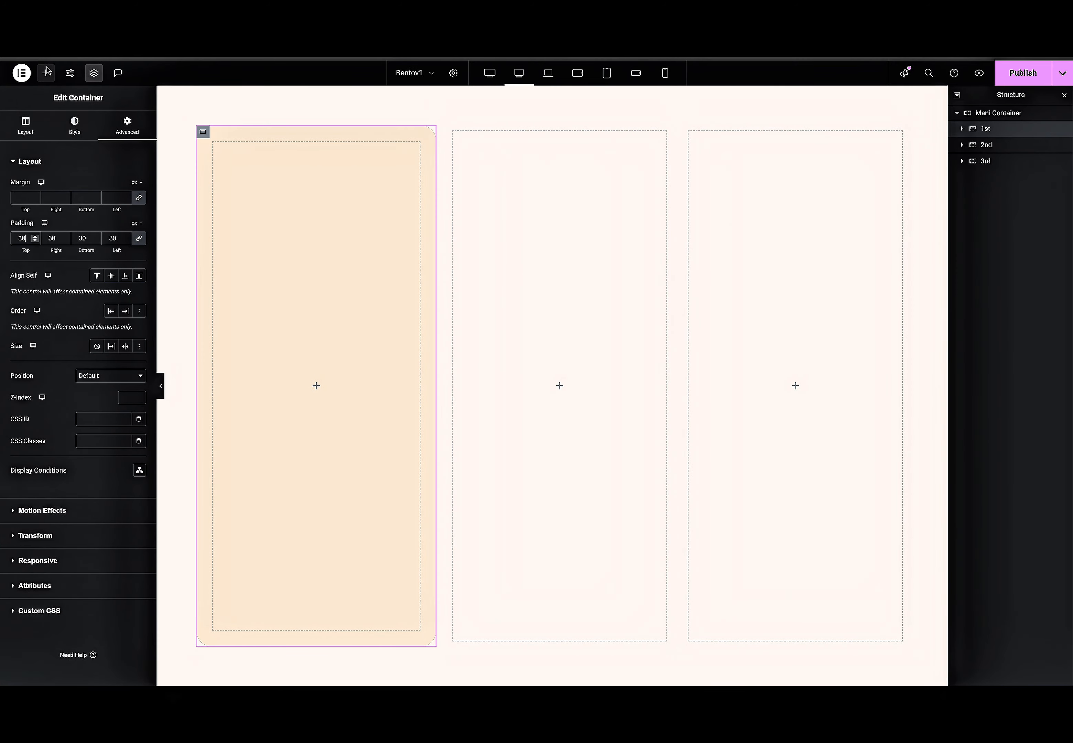
pyautogui.click(45, 73)
pyautogui.moveTo(42, 286); pyautogui.dragTo(210, 232)
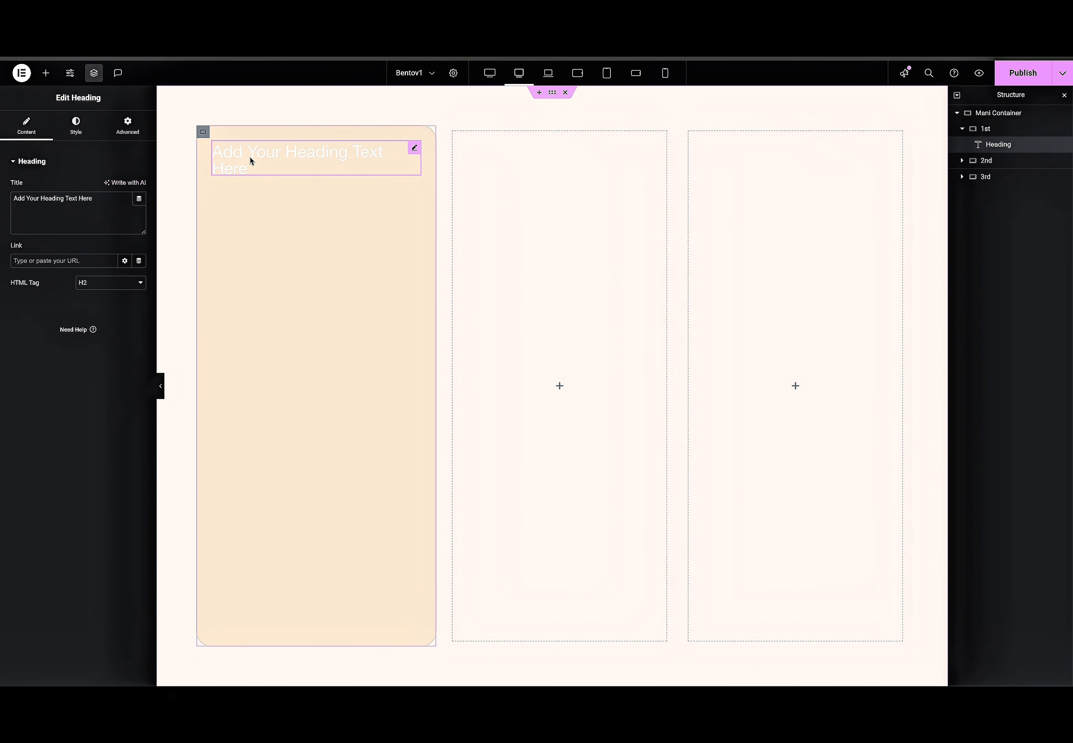
pyautogui.click(103, 228)
pyautogui.hotkey('ctrl', 'a')
pyautogui.write('Download Skinly rejuvenate your skin.')
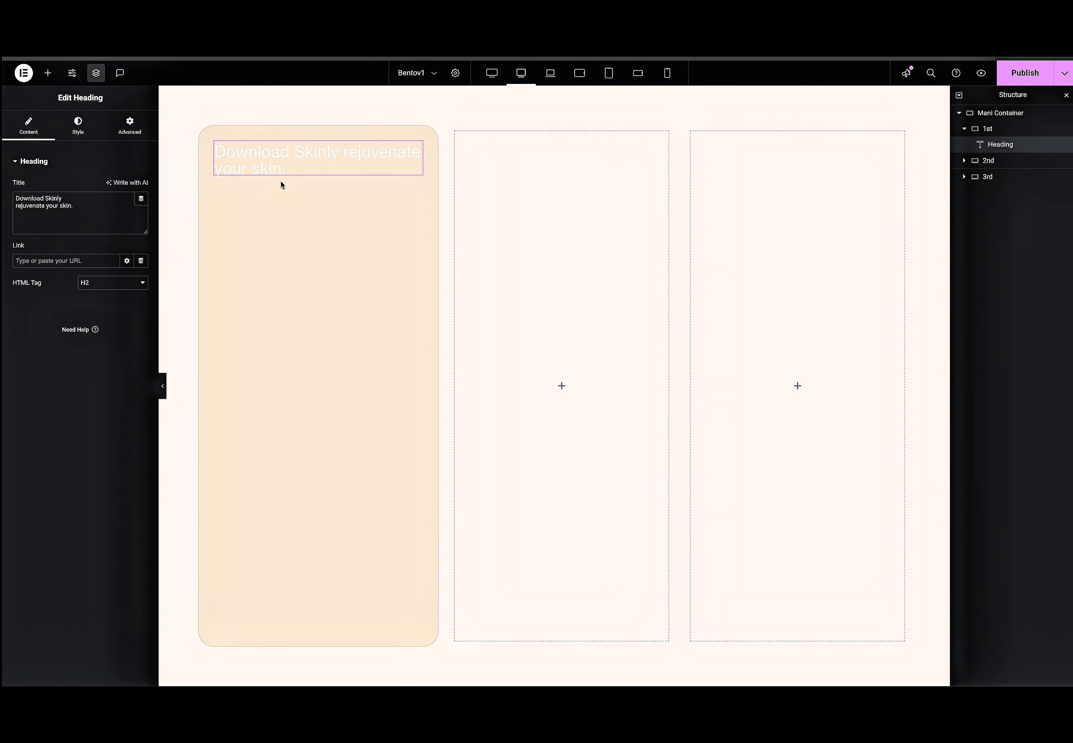
# Set the heading's text colour to 574B3F and its font size to 40 px.
pyautogui.click(76, 126)
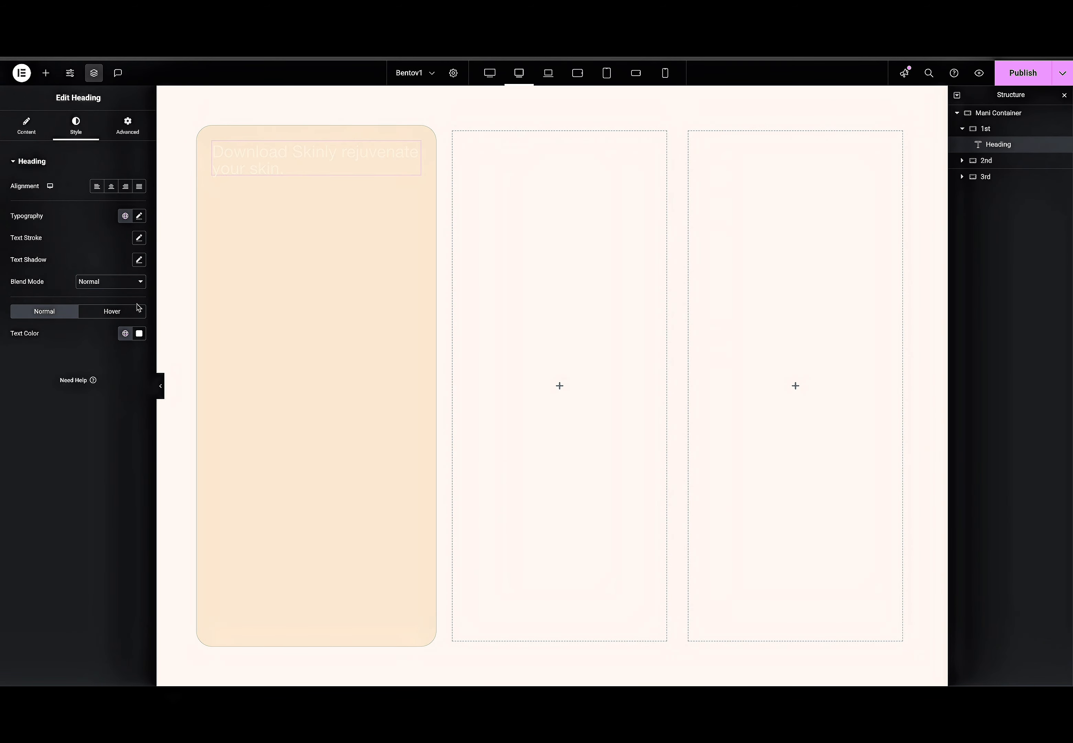
pyautogui.click(139, 333)
pyautogui.write('574B3F')
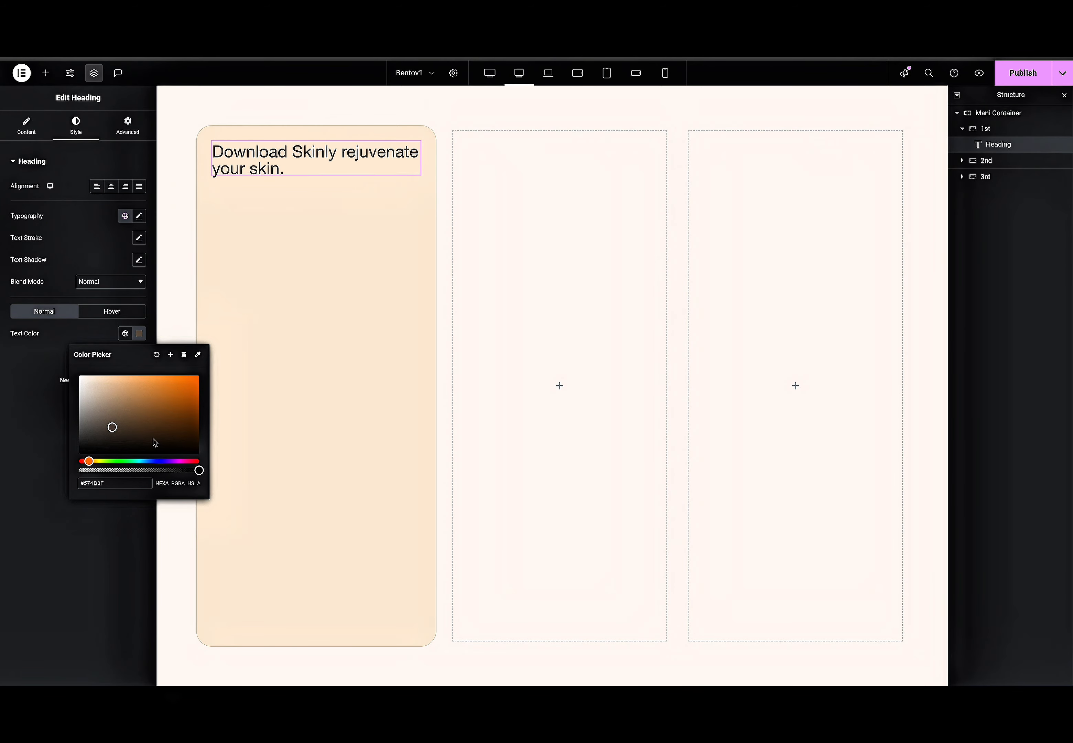
pyautogui.click(36, 388)
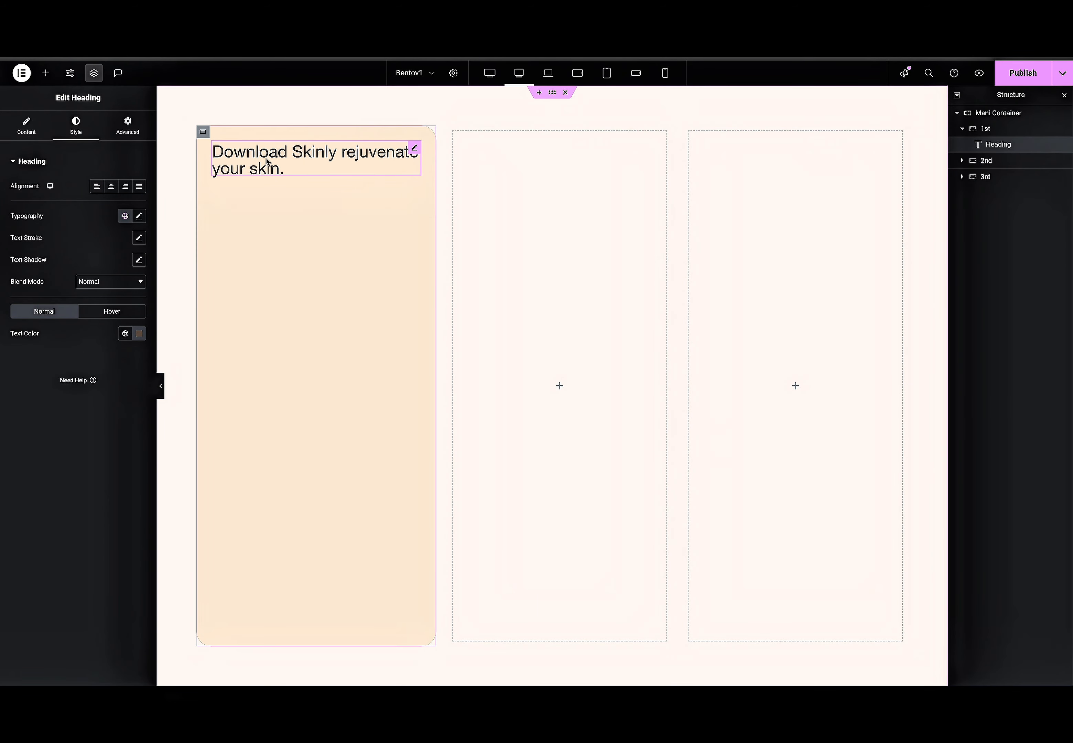
pyautogui.click(138, 217)
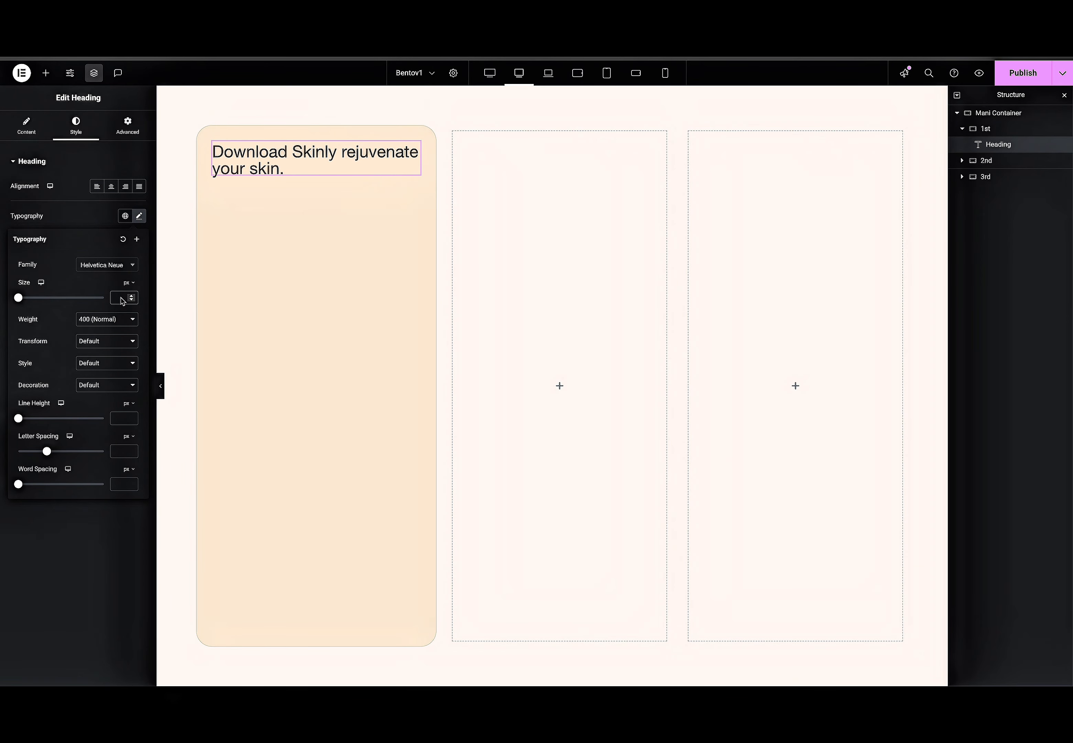
pyautogui.write('40')
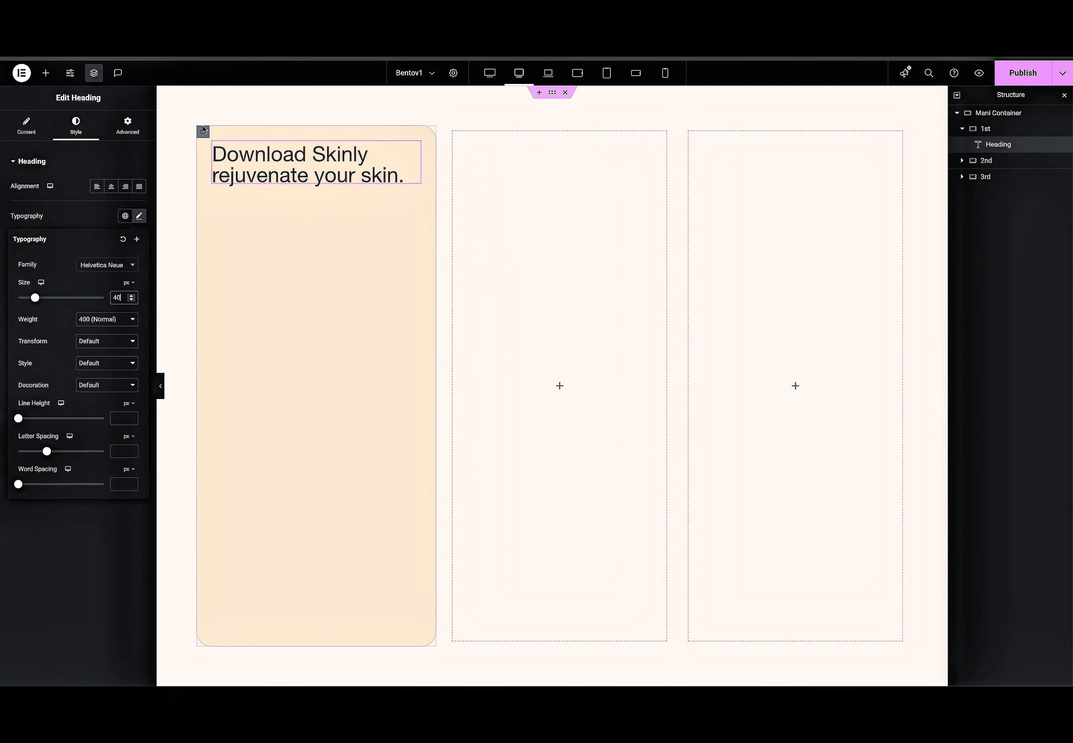
# Give the 1st container a Classic background overlay using the phone-in-wooden-hand image from the media library.
pyautogui.click(203, 132)
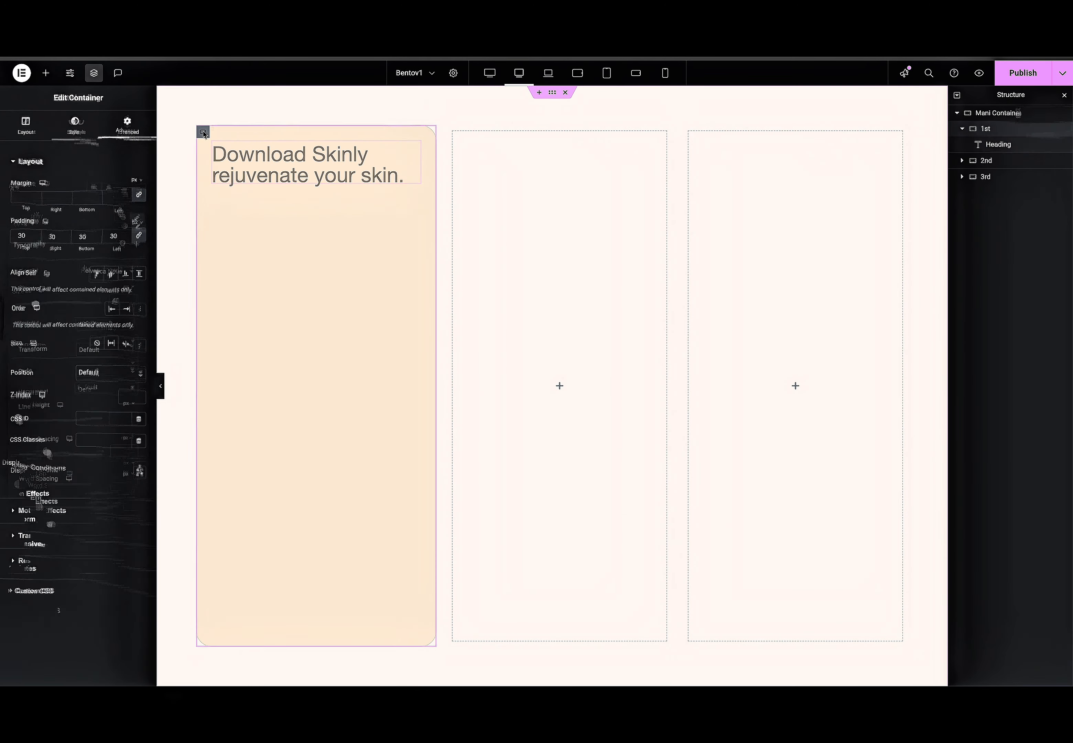
pyautogui.click(74, 125)
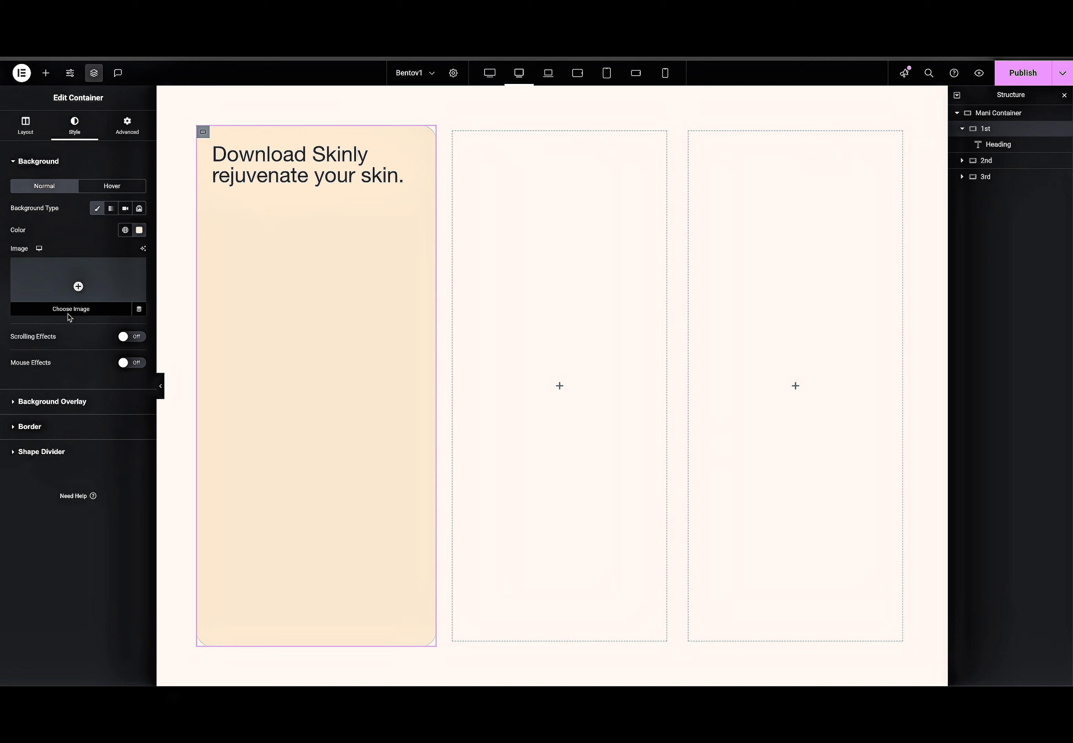
pyautogui.click(78, 286)
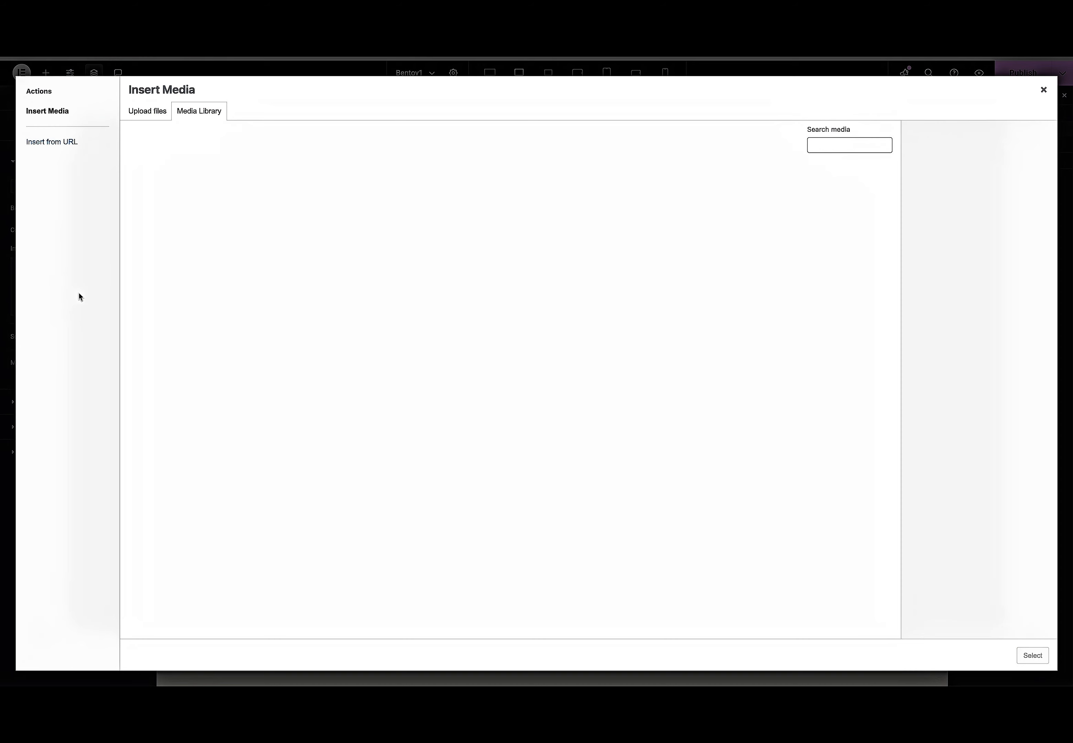
pyautogui.click(1043, 89)
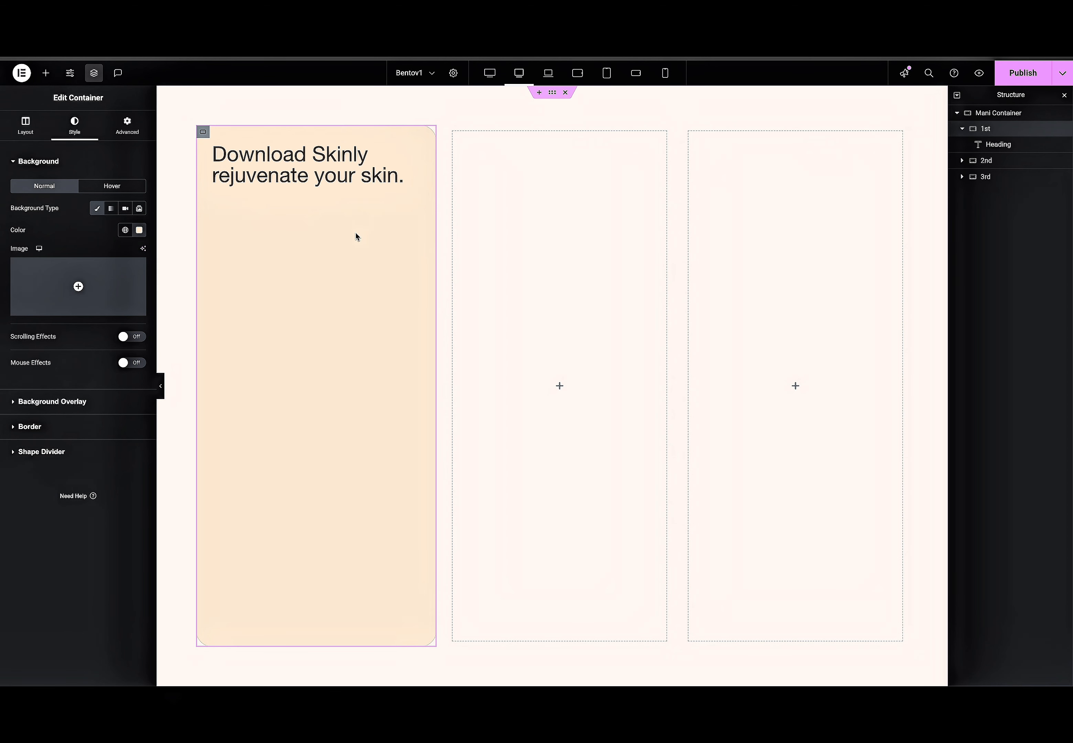
pyautogui.click(57, 404)
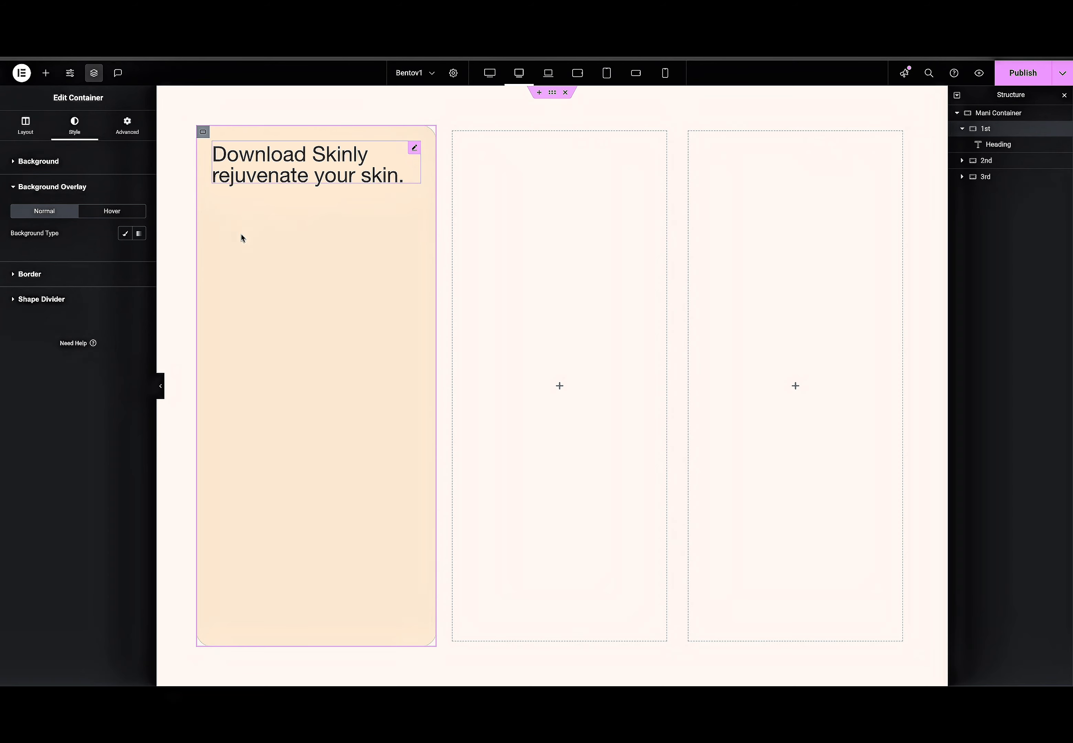
pyautogui.click(125, 233)
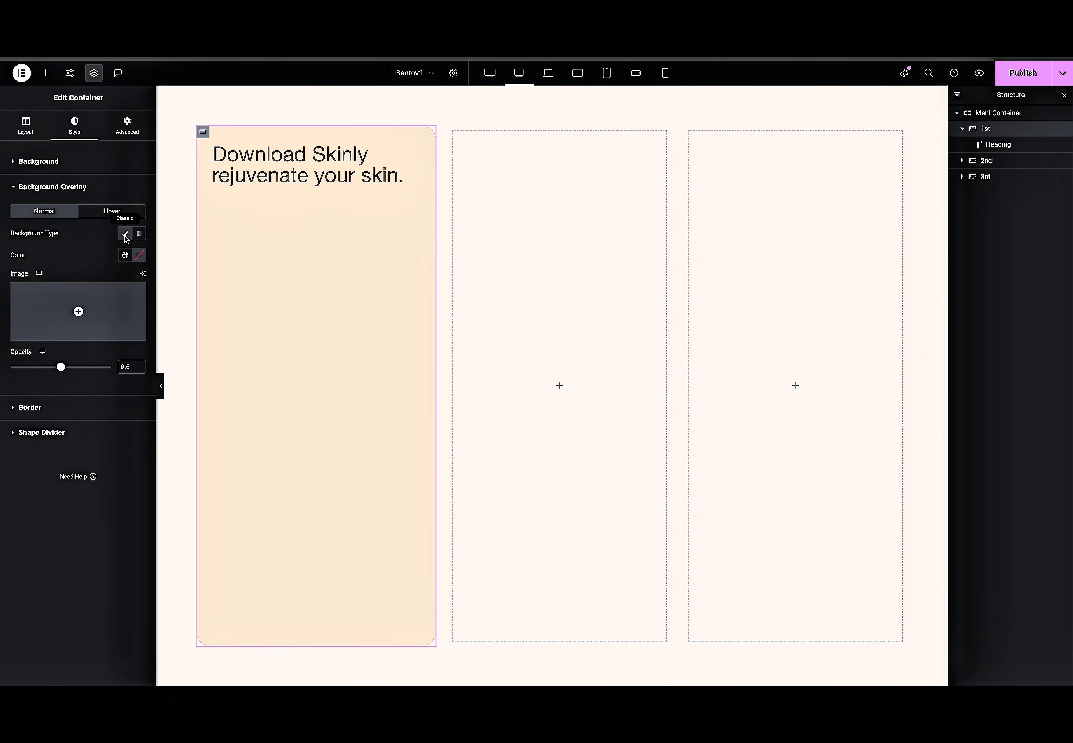
pyautogui.click(92, 304)
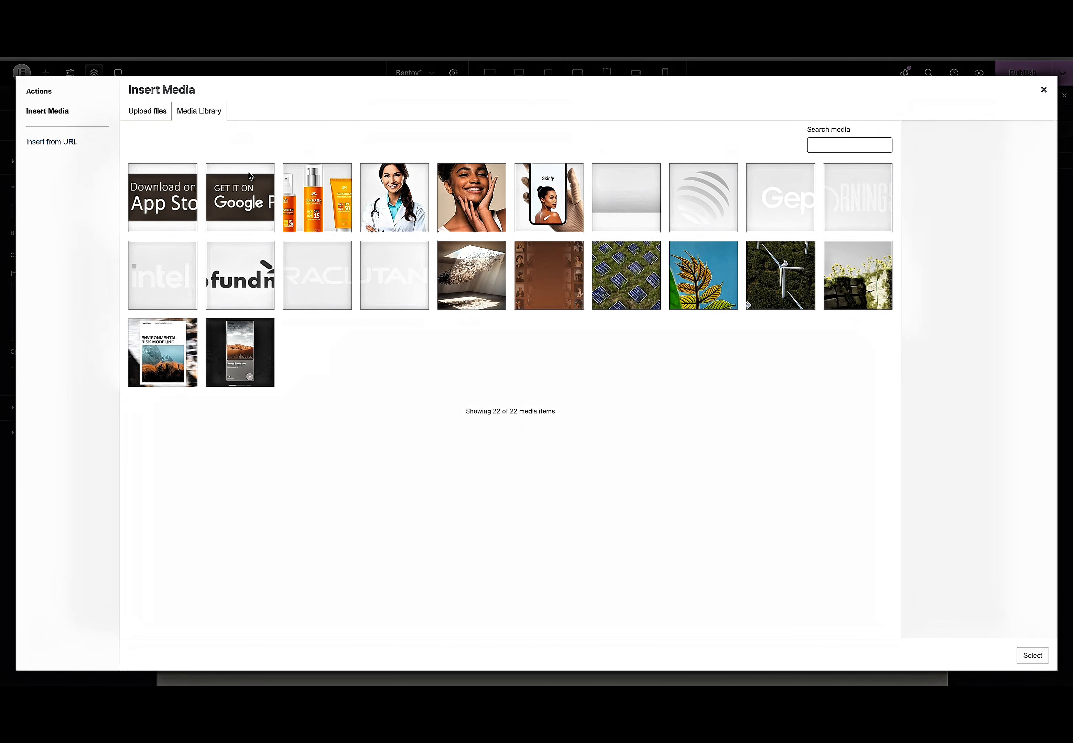
pyautogui.click(519, 188)
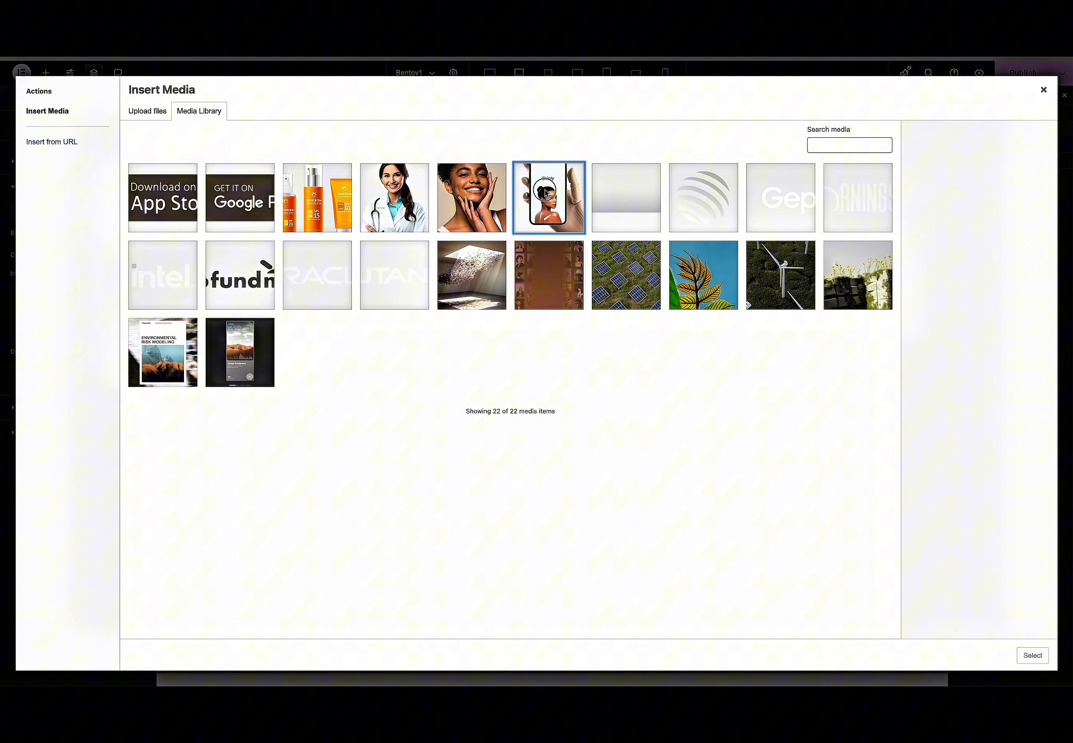
pyautogui.click(1032, 655)
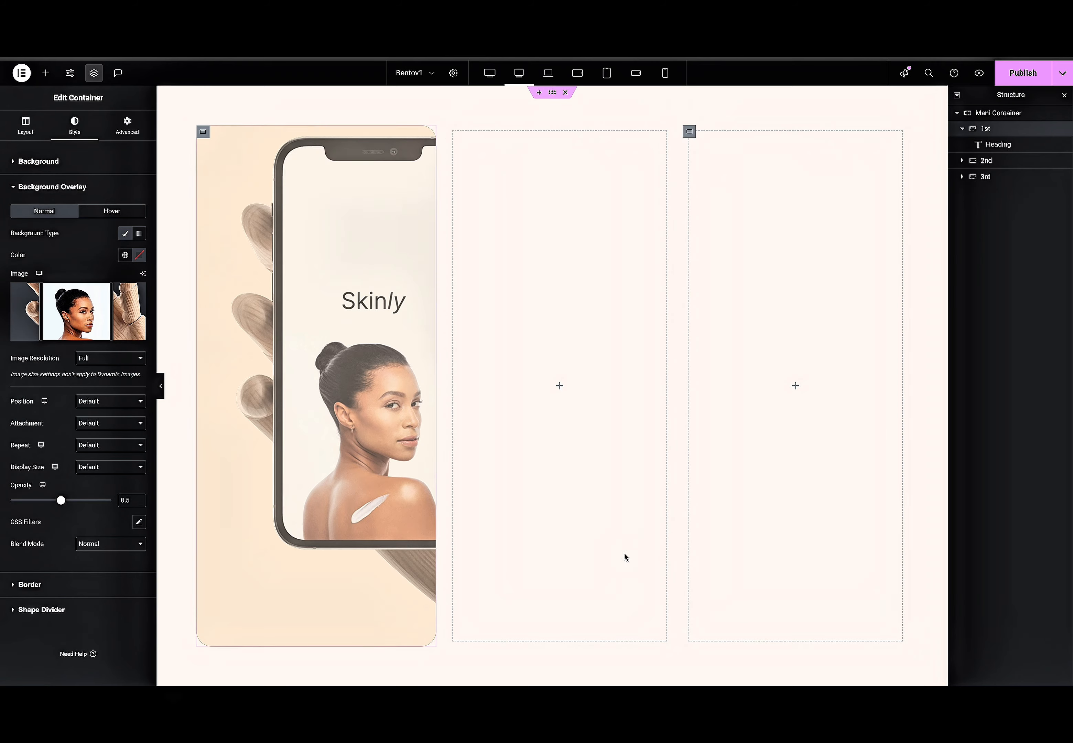
# Set the overlay image's position to Bottom Right, its display size to Contain and its repeat to No-repeat.
pyautogui.click(90, 406)
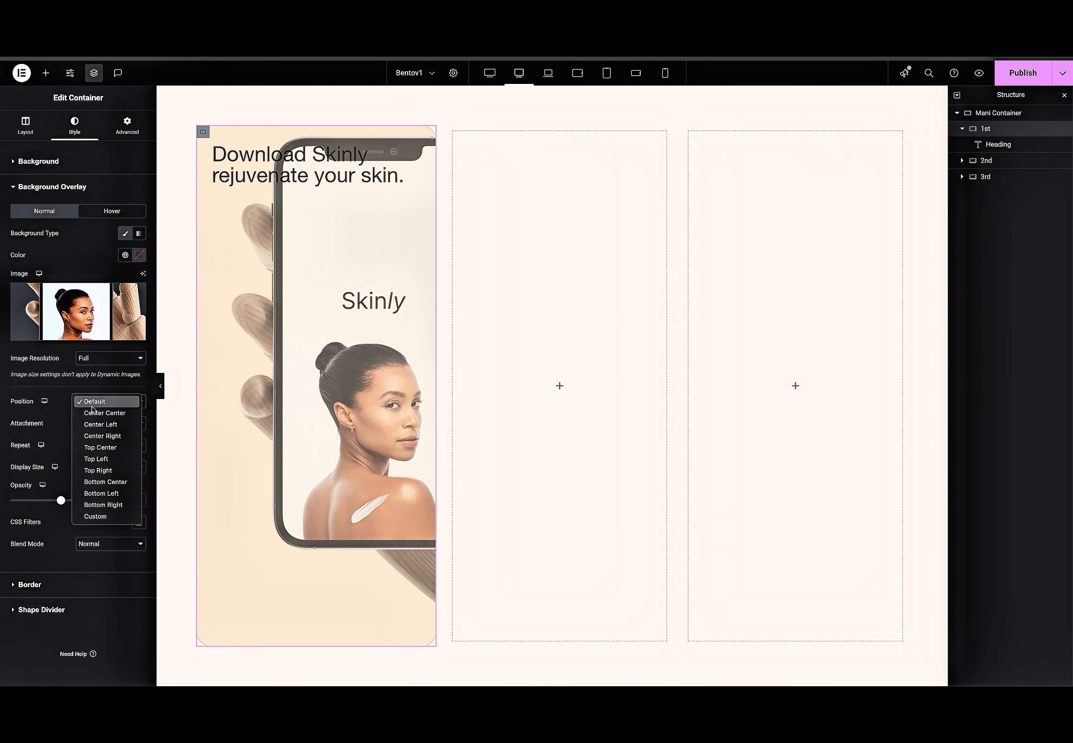
pyautogui.click(69, 414)
pyautogui.click(98, 404)
pyautogui.click(107, 505)
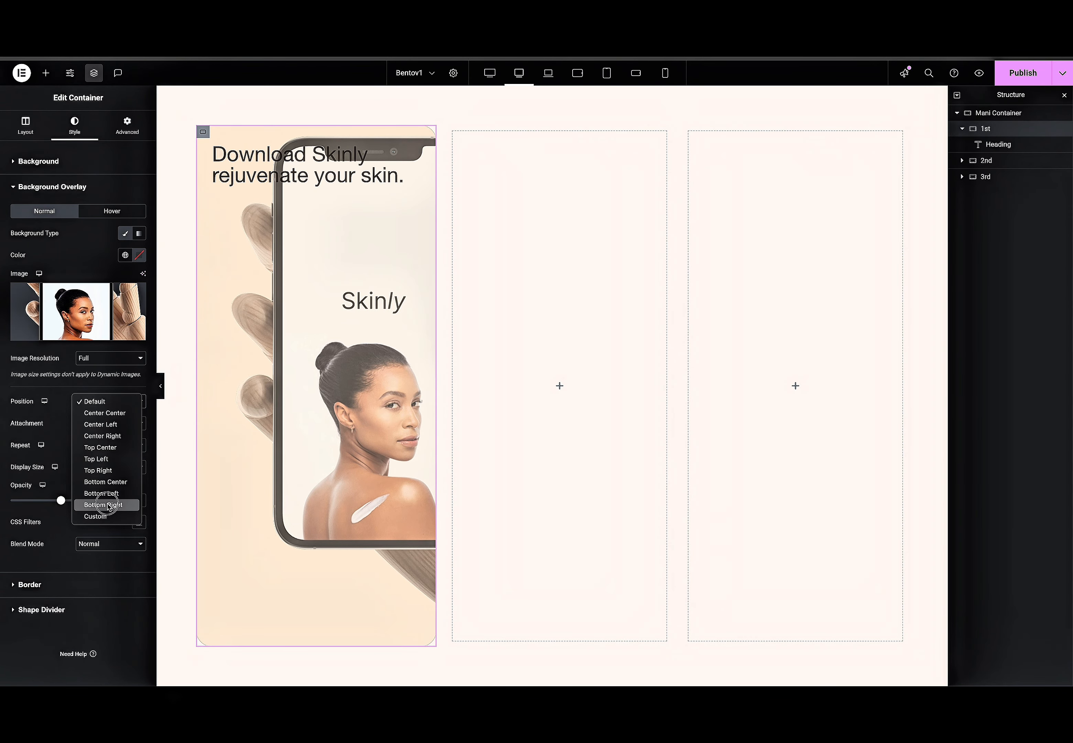
pyautogui.click(100, 465)
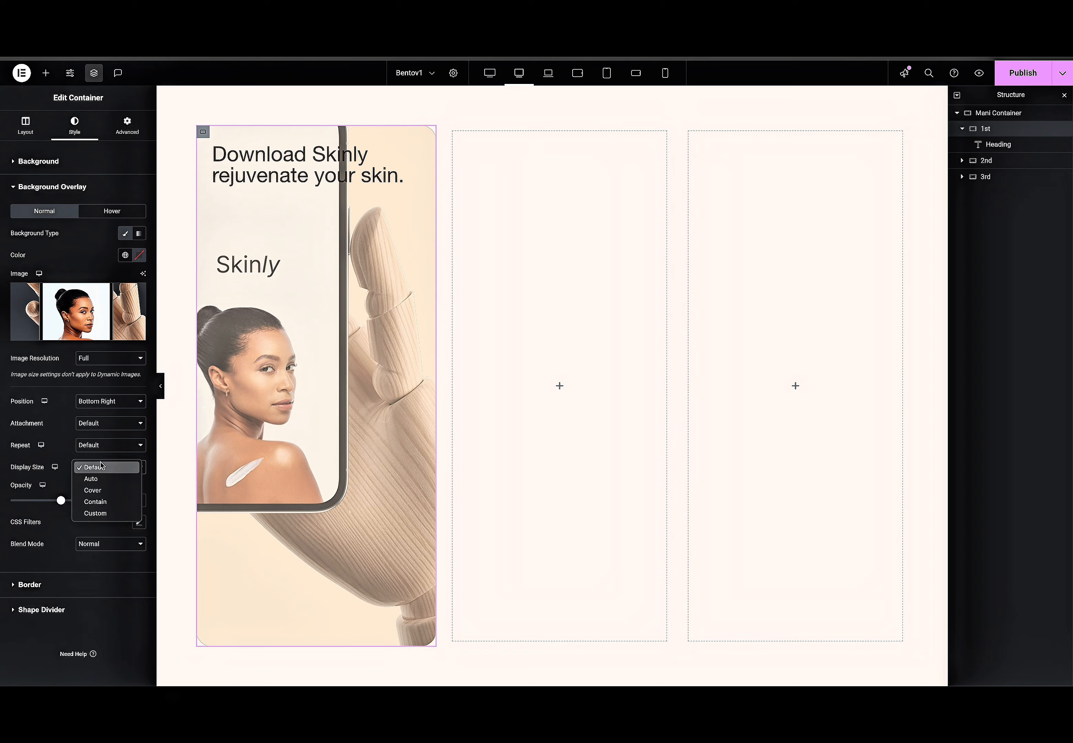
pyautogui.click(103, 501)
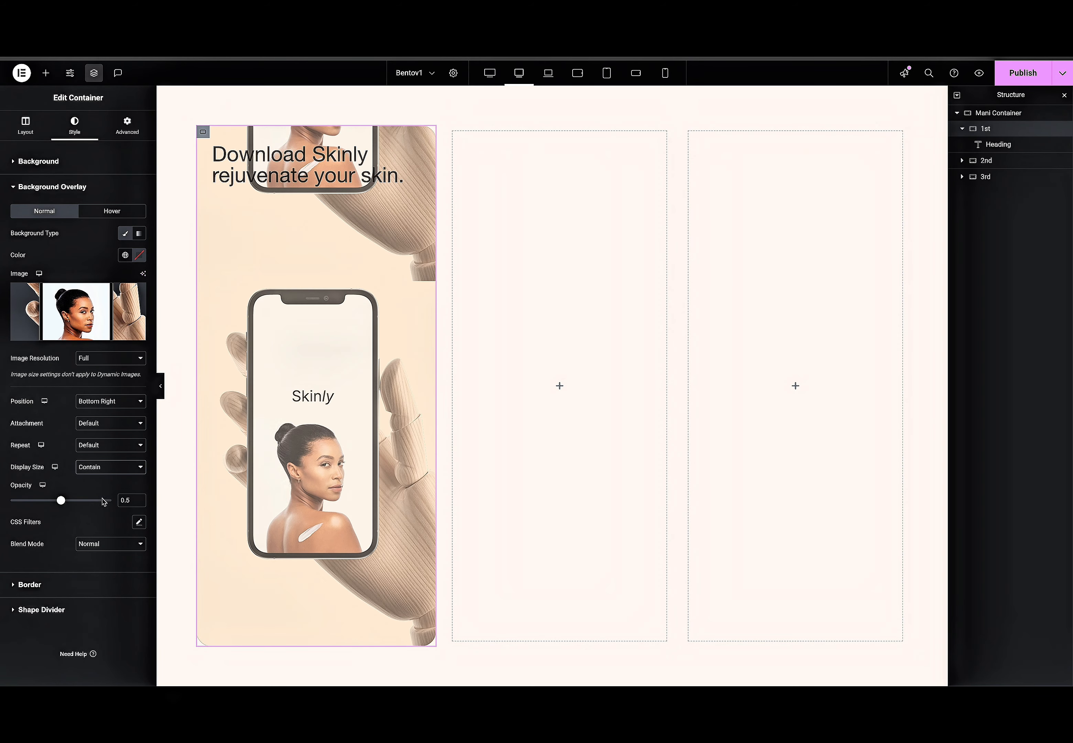
pyautogui.click(103, 448)
pyautogui.click(104, 440)
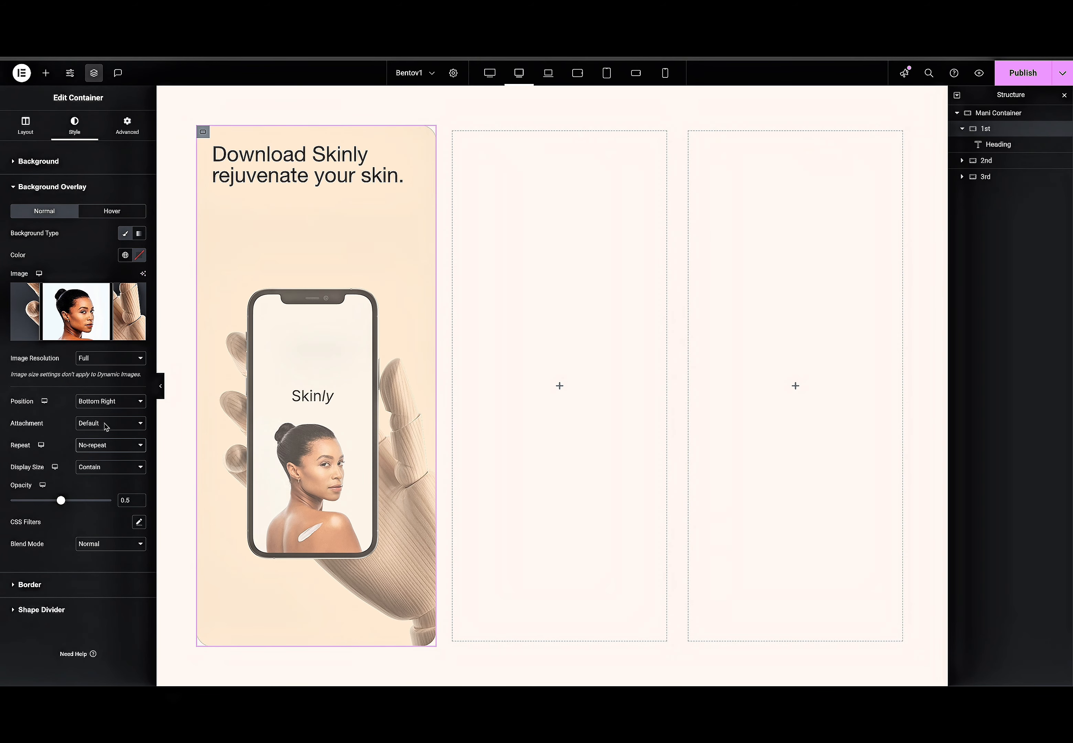
# Clear the background overlay's opacity value and preview the card with the side panels hidden.
pyautogui.click(132, 500)
pyautogui.press('BackSpace')
pyautogui.press('BackSpace')
pyautogui.press('BackSpace')
pyautogui.write('1')
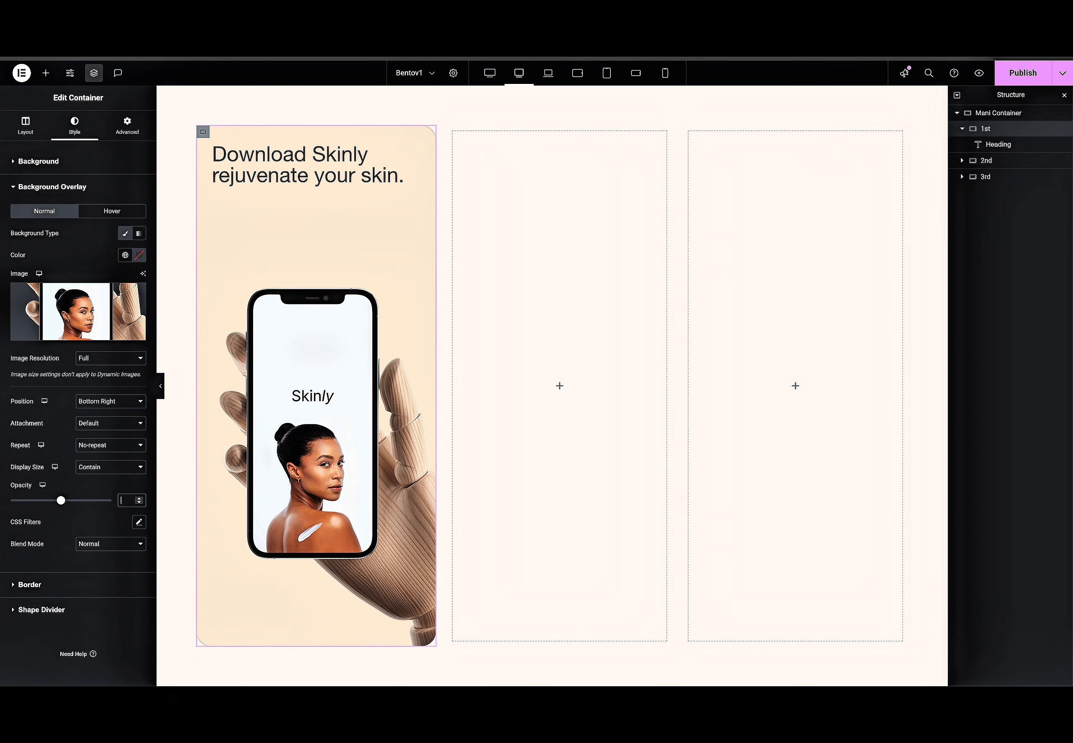
pyautogui.click(45, 73)
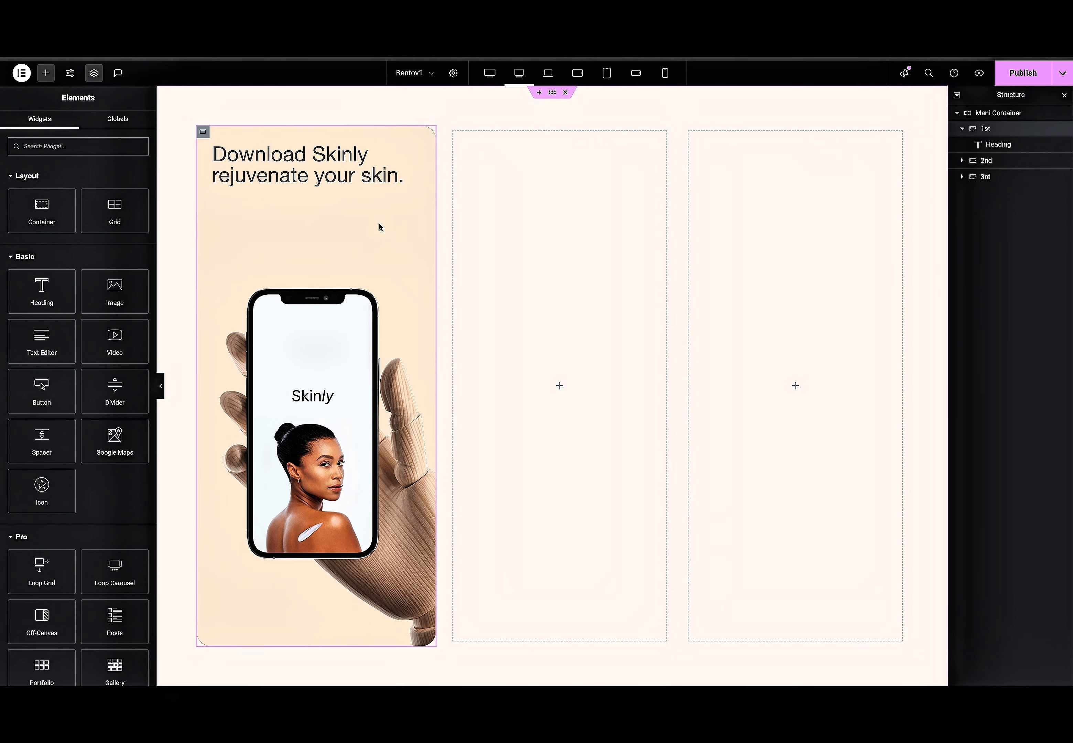
pyautogui.click(161, 388)
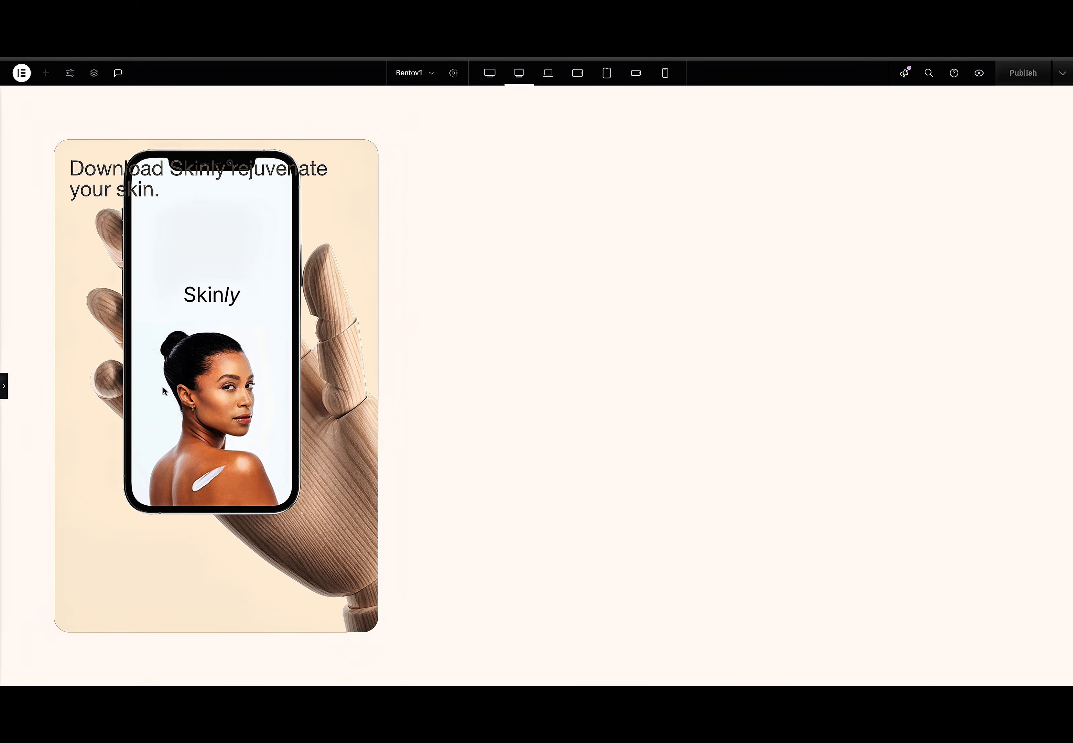
pyautogui.click(6, 389)
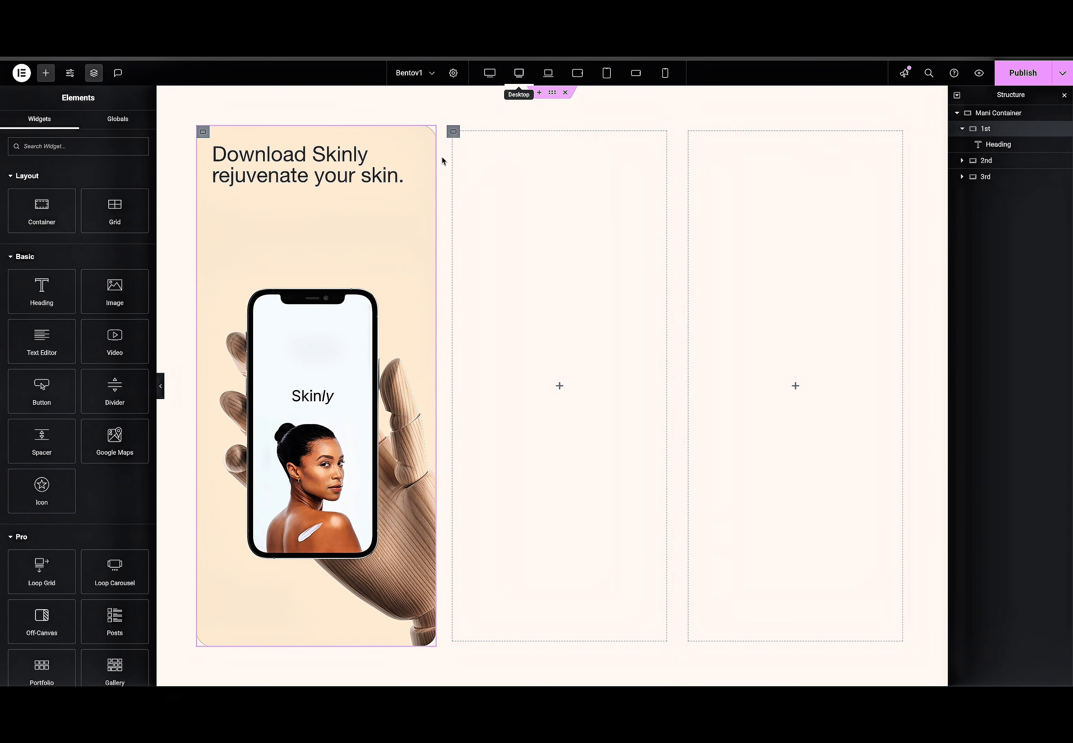
# Set the 1st container's overlay image to a Custom display size with 90% width and preview the card without the side panels.
pyautogui.click(203, 131)
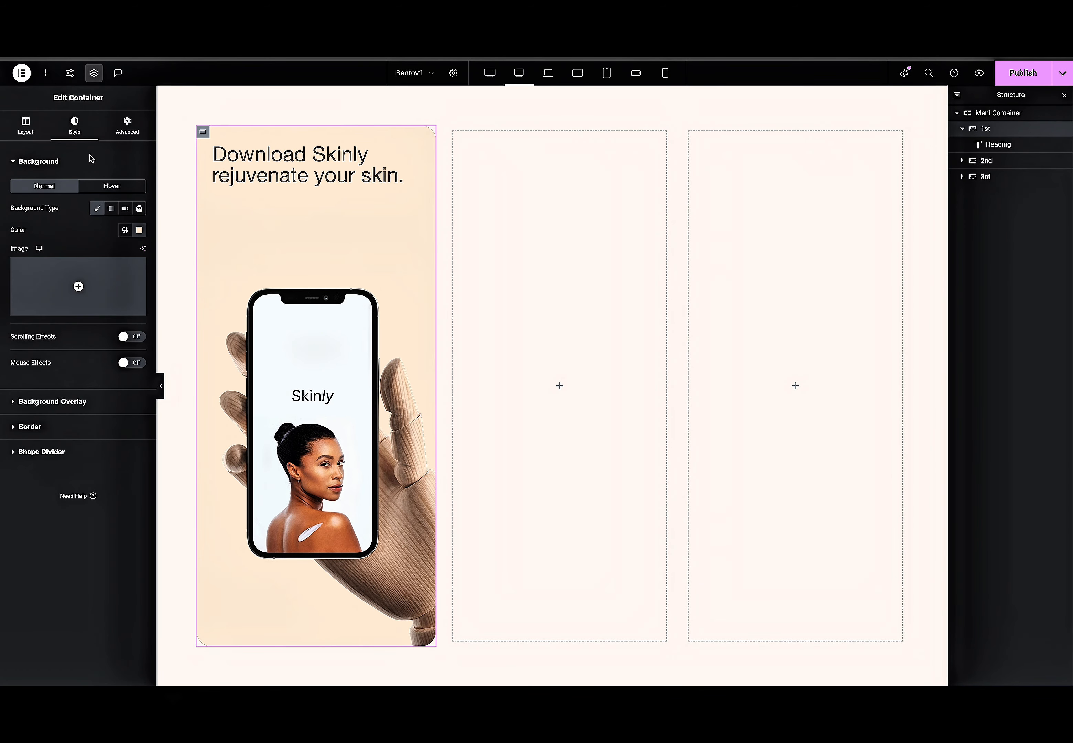
pyautogui.click(76, 402)
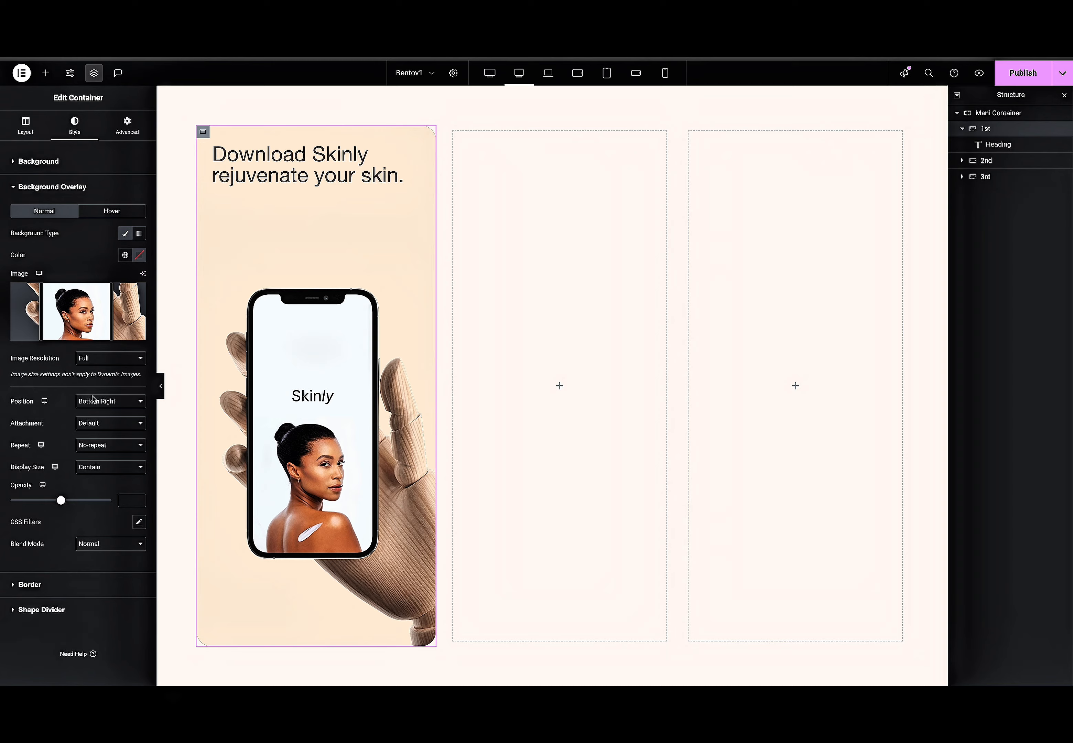
pyautogui.click(109, 462)
pyautogui.click(107, 480)
pyautogui.doubleClick(130, 503)
pyautogui.write('80')
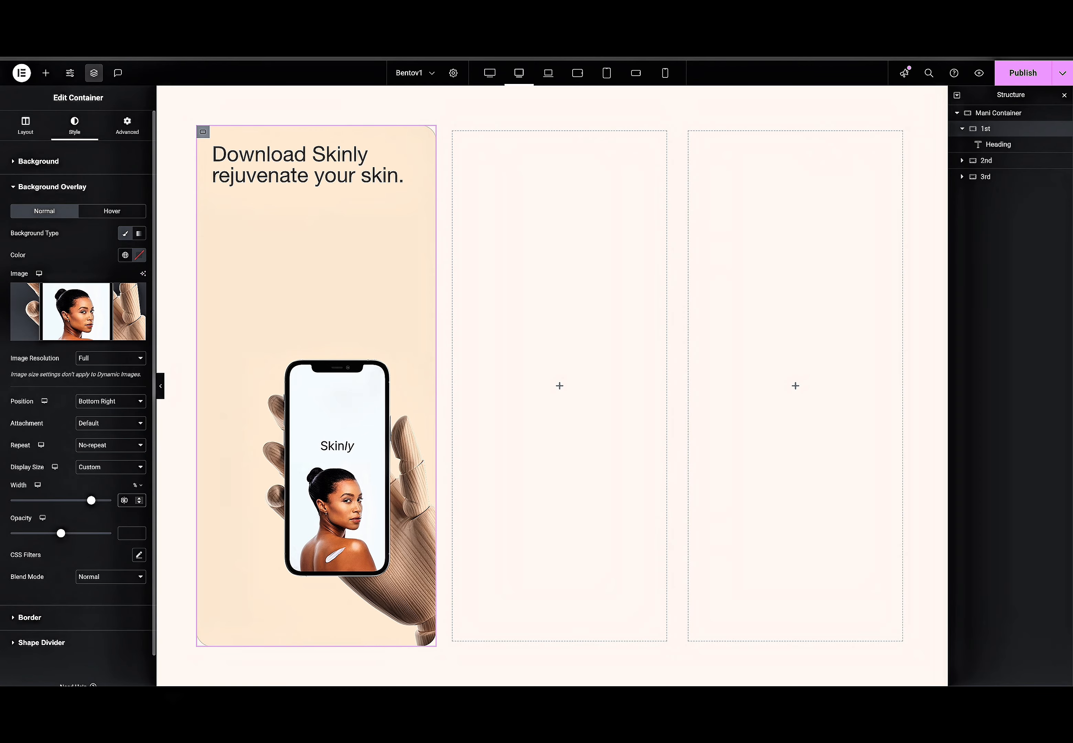
pyautogui.press('BackSpace')
pyautogui.write('9')
pyautogui.click(160, 389)
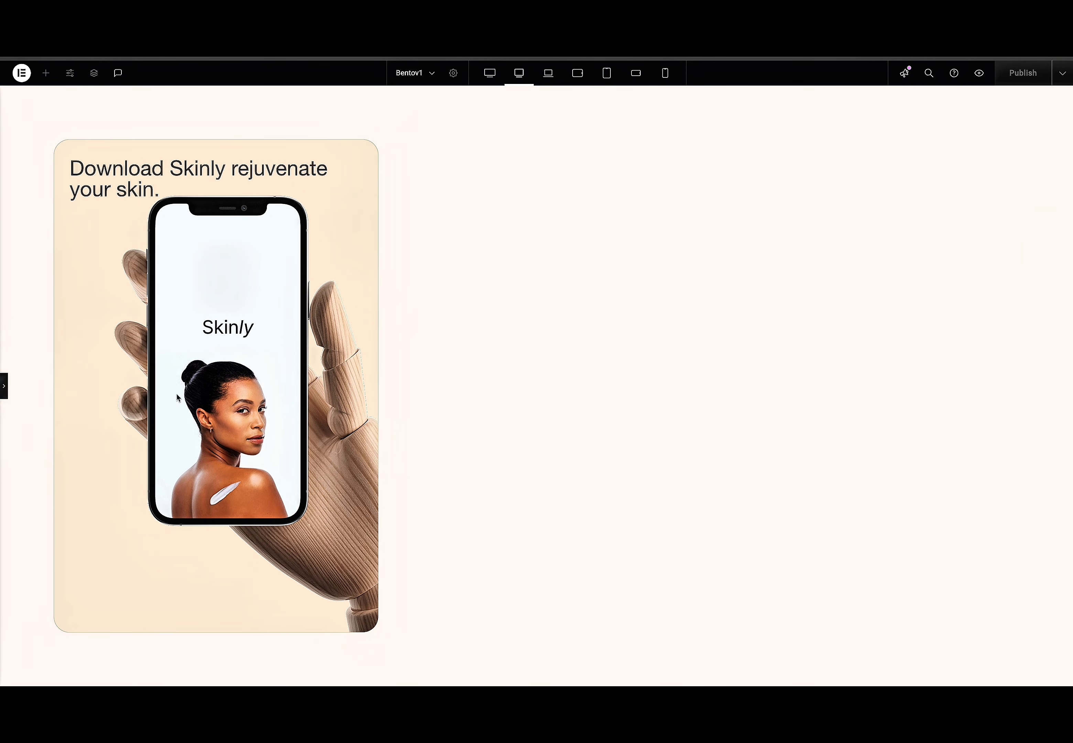
pyautogui.click(3, 386)
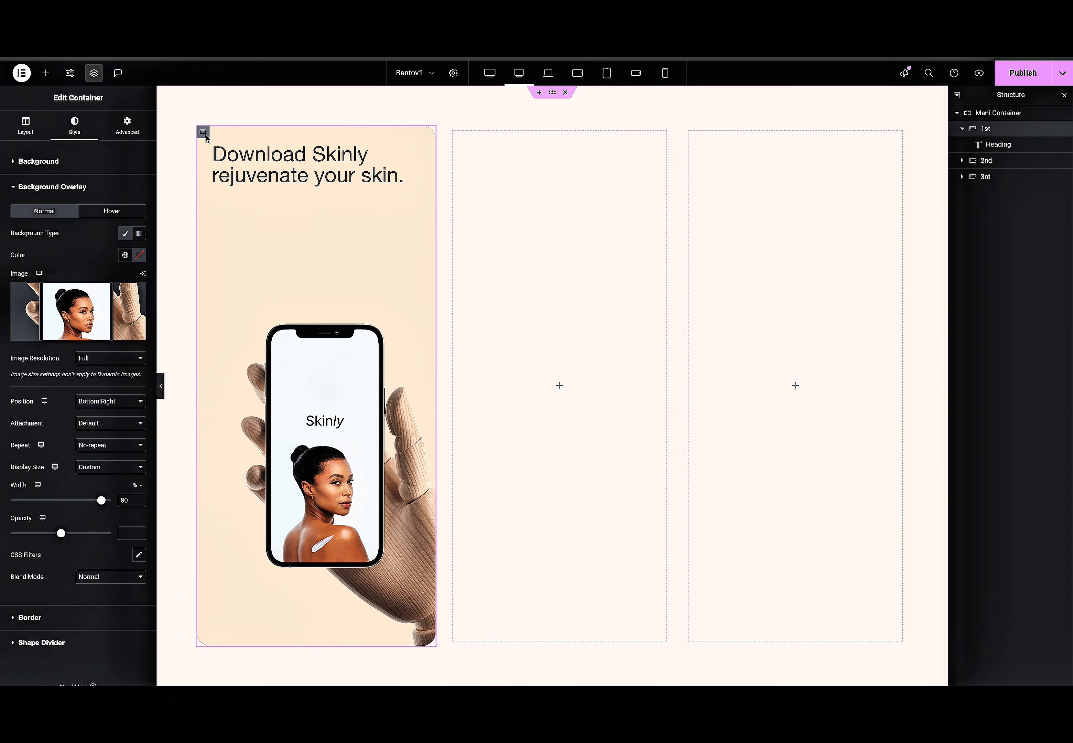
# Add a nested container below the heading in the 1st container and place an Image widget inside it.
pyautogui.click(46, 72)
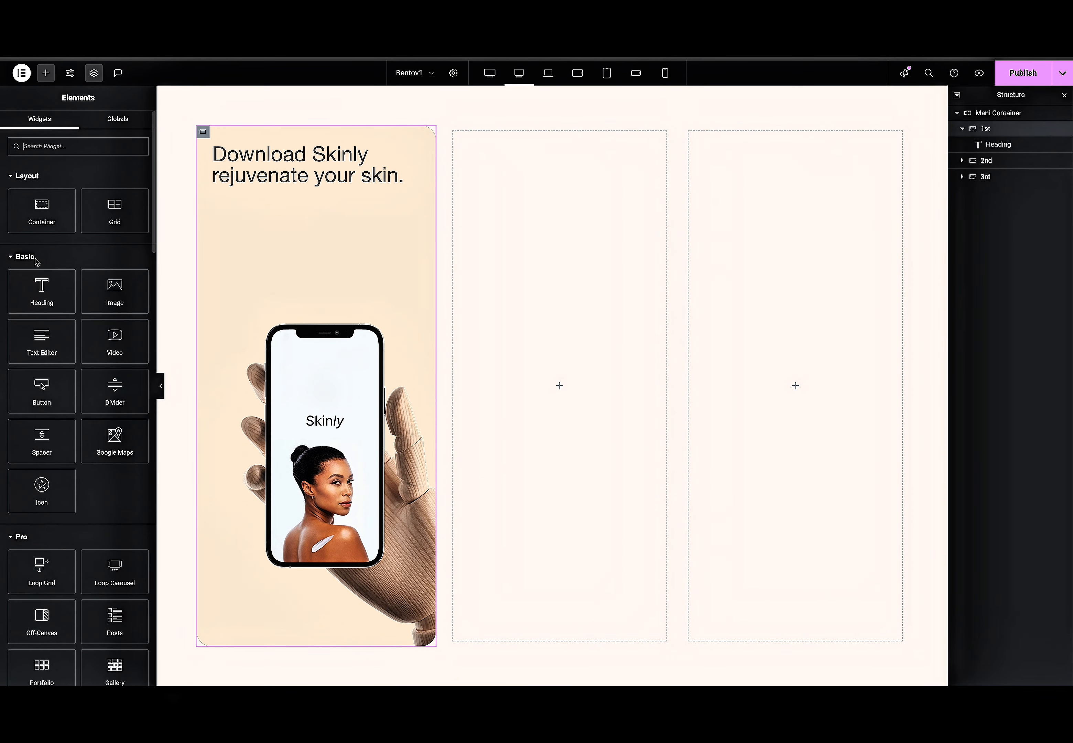
pyautogui.moveTo(42, 223); pyautogui.dragTo(239, 201)
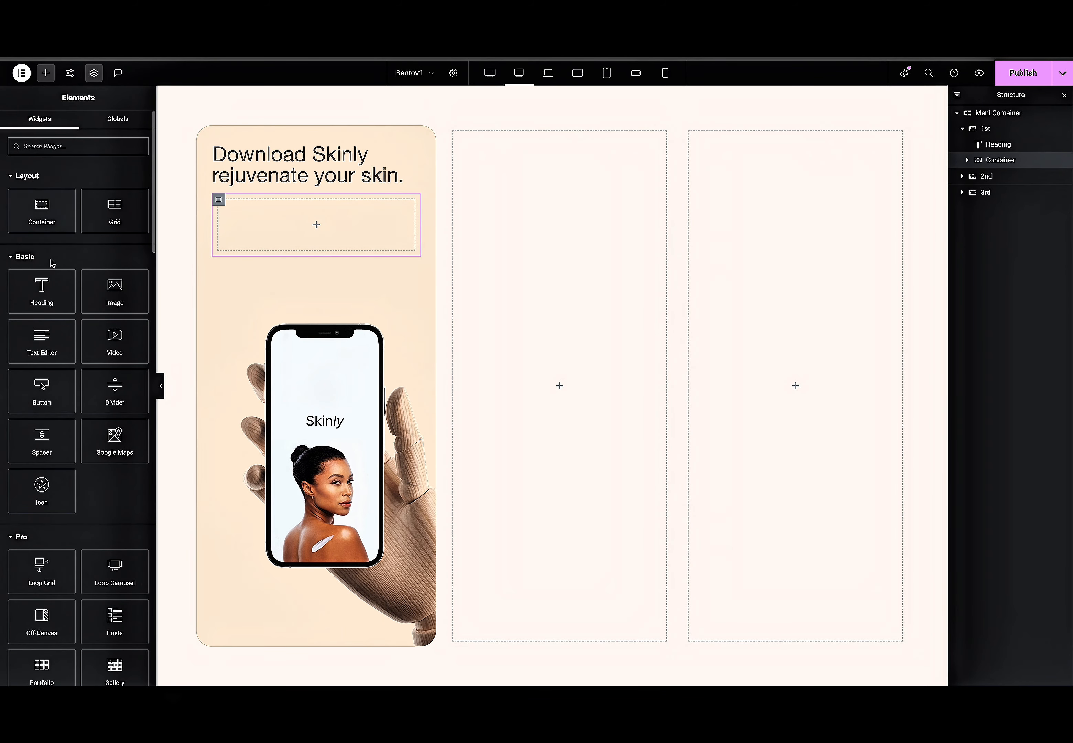
pyautogui.click(115, 294)
pyautogui.click(121, 287)
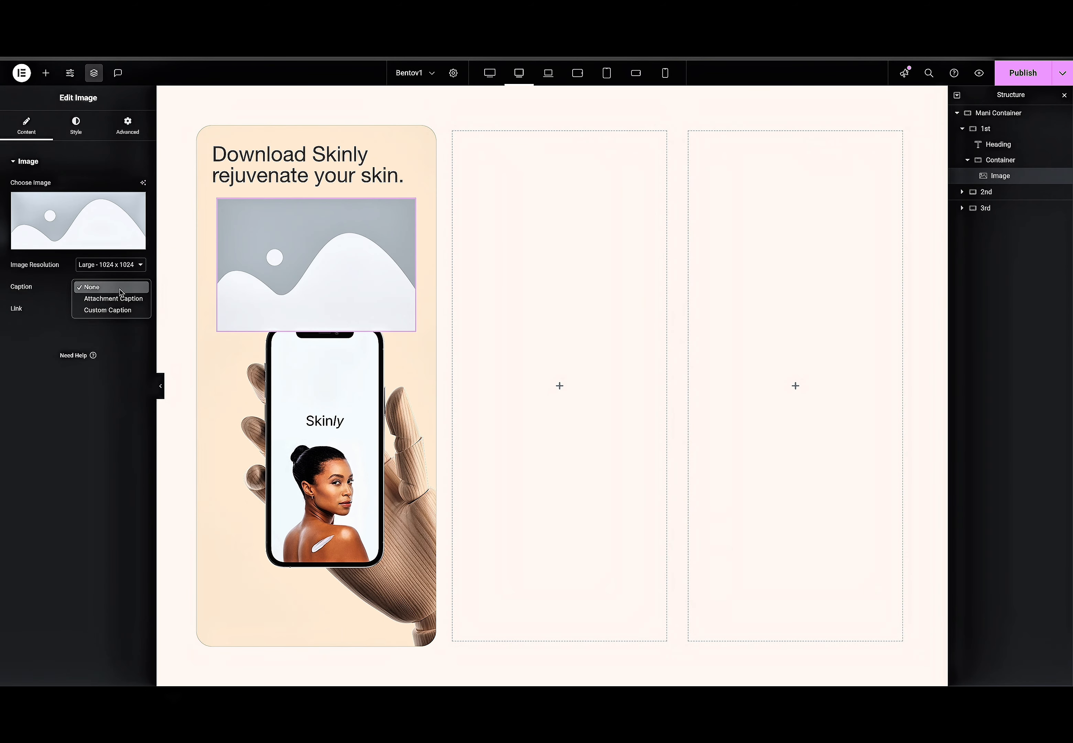
pyautogui.click(70, 302)
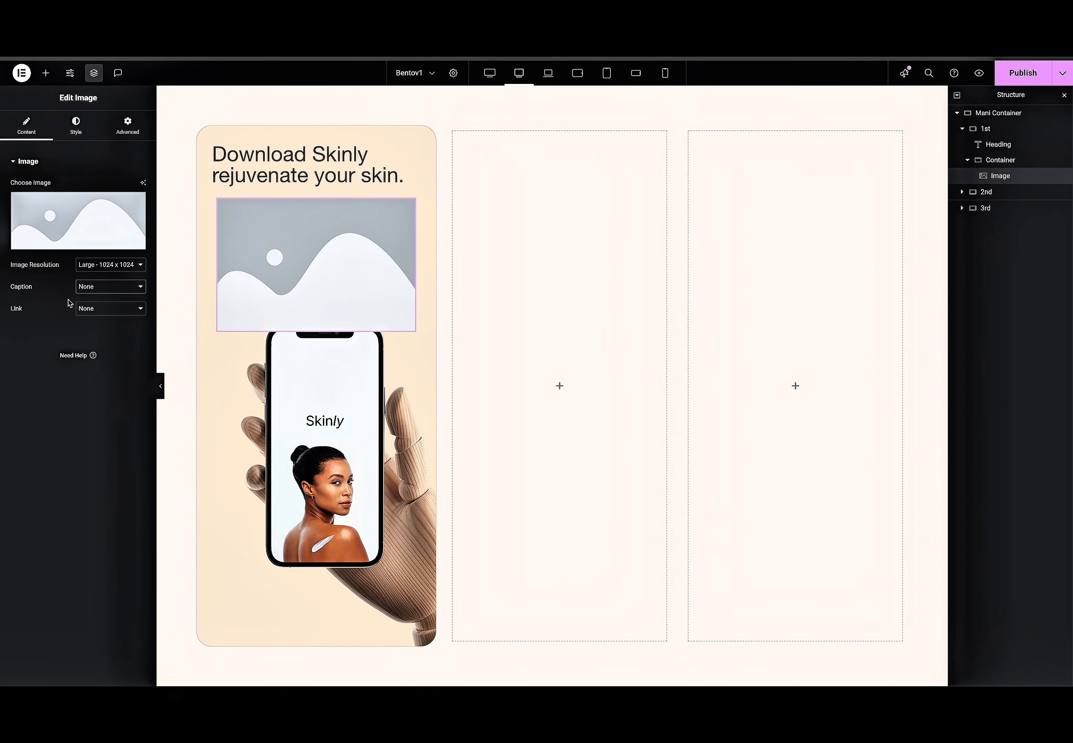
# Set the Image widget to the Google Play badge at Full resolution and duplicate it within the nested container.
pyautogui.click(103, 264)
pyautogui.click(88, 299)
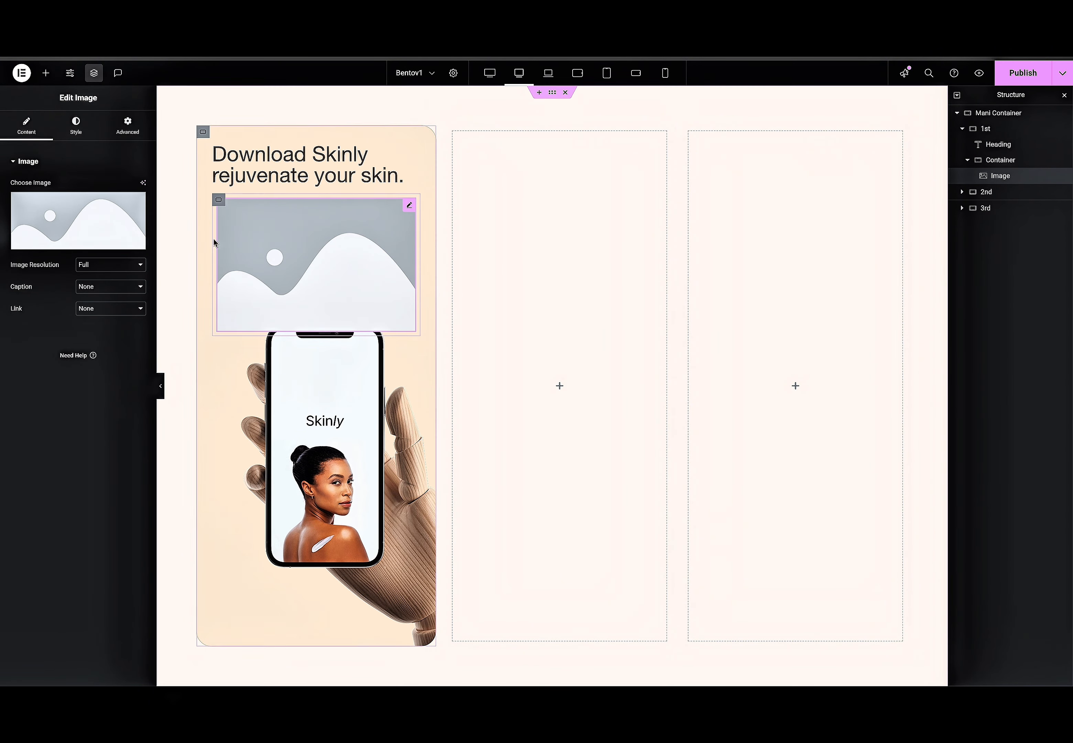
pyautogui.click(101, 213)
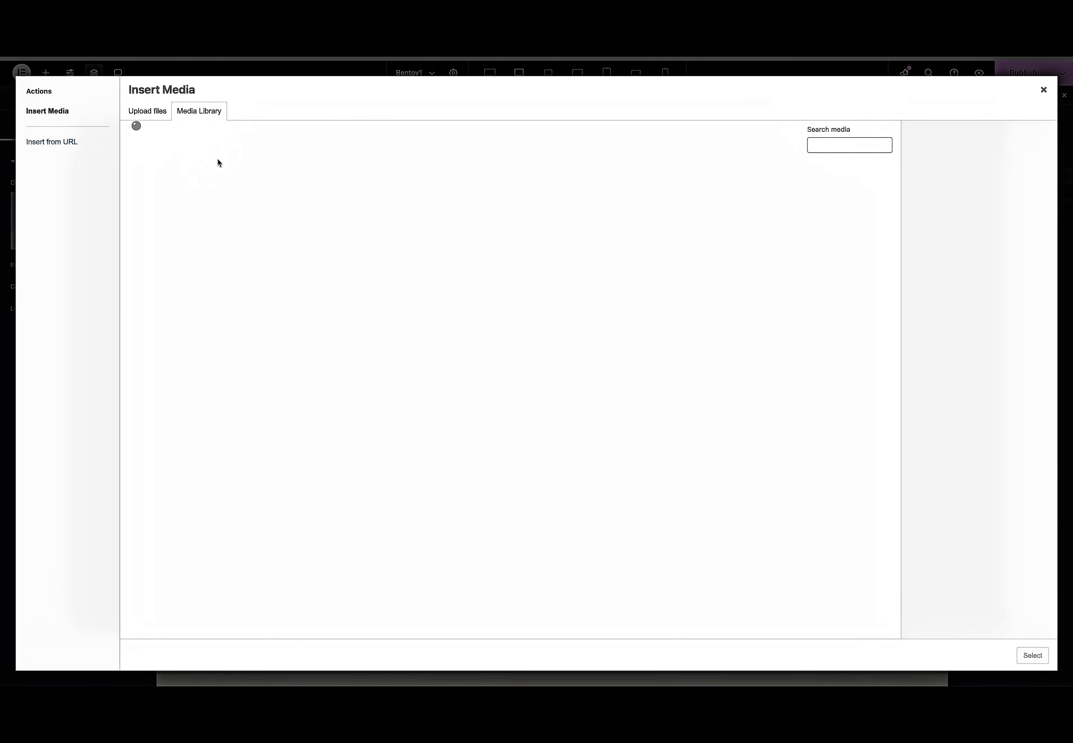
pyautogui.click(238, 201)
pyautogui.click(238, 200)
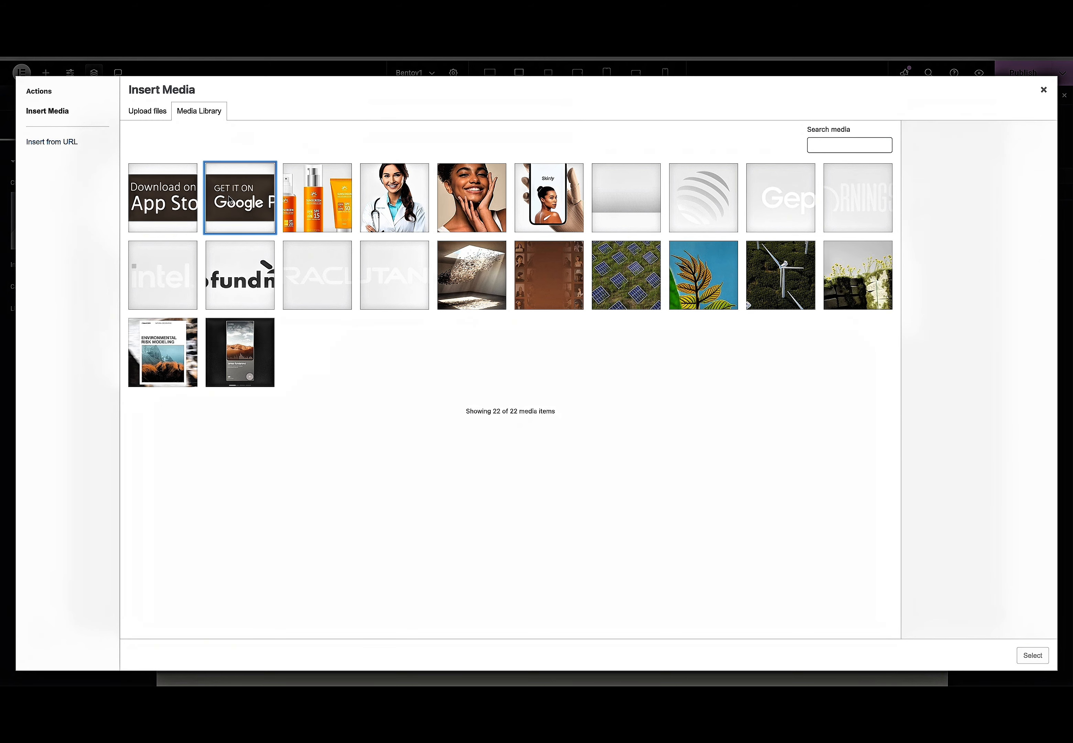
pyautogui.click(229, 200)
pyautogui.click(1029, 655)
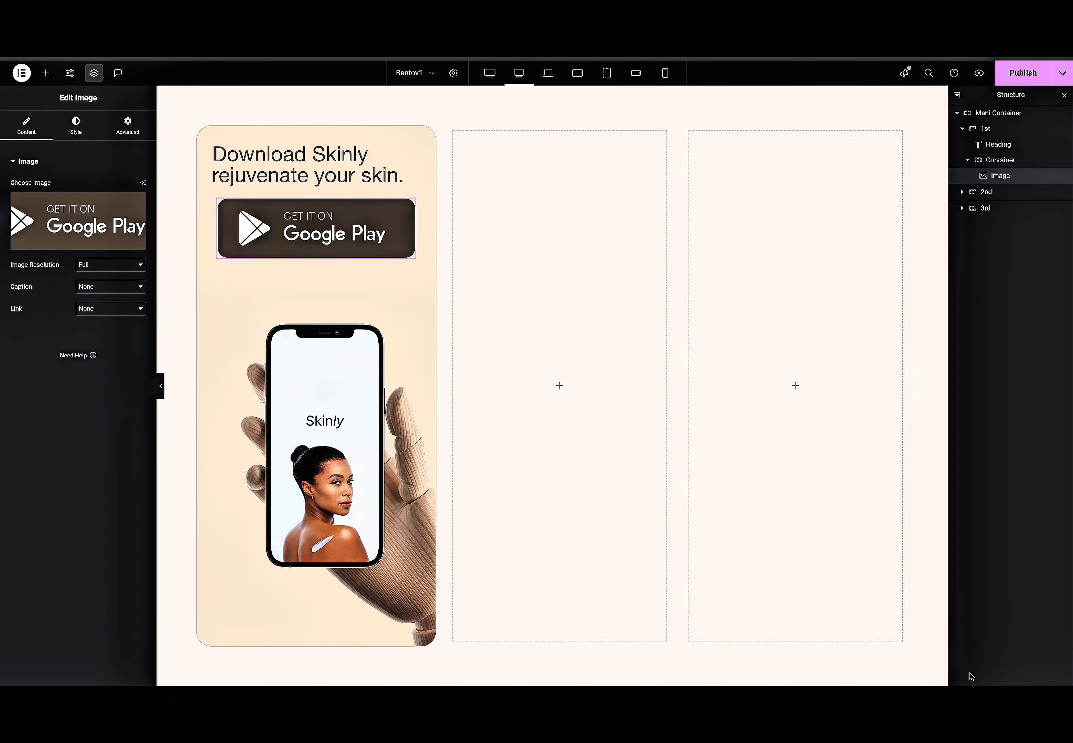
pyautogui.rightClick(251, 218)
pyautogui.click(276, 244)
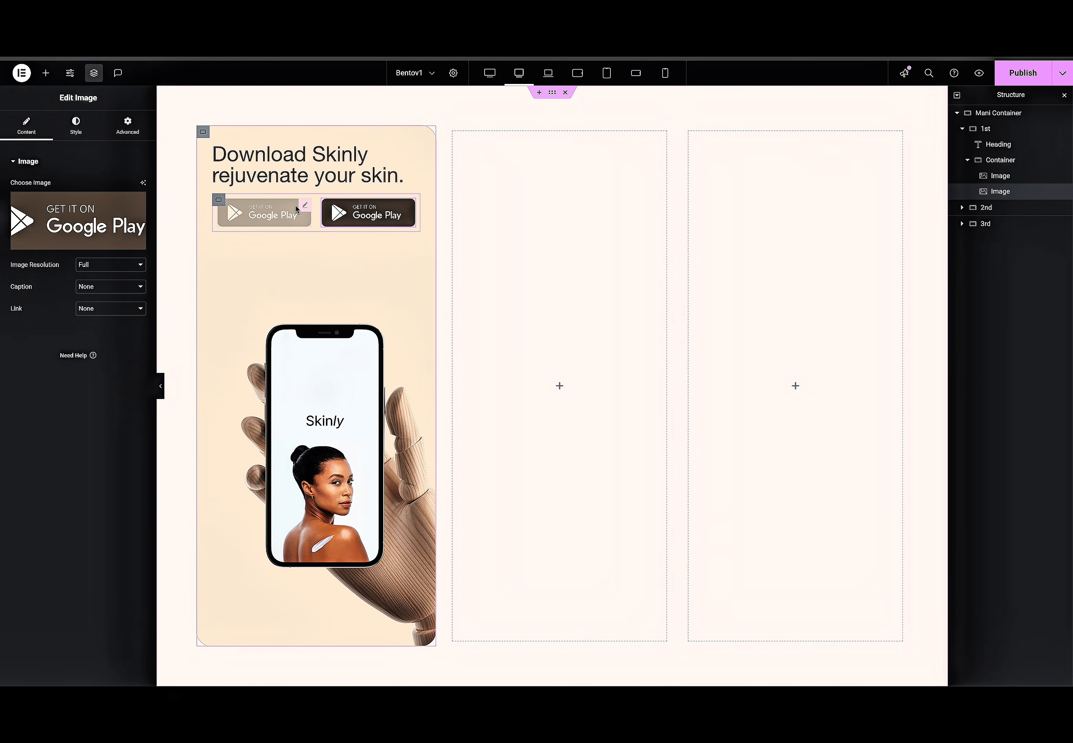
# Set the nested badge container's padding to 30 px on all sides.
pyautogui.click(218, 199)
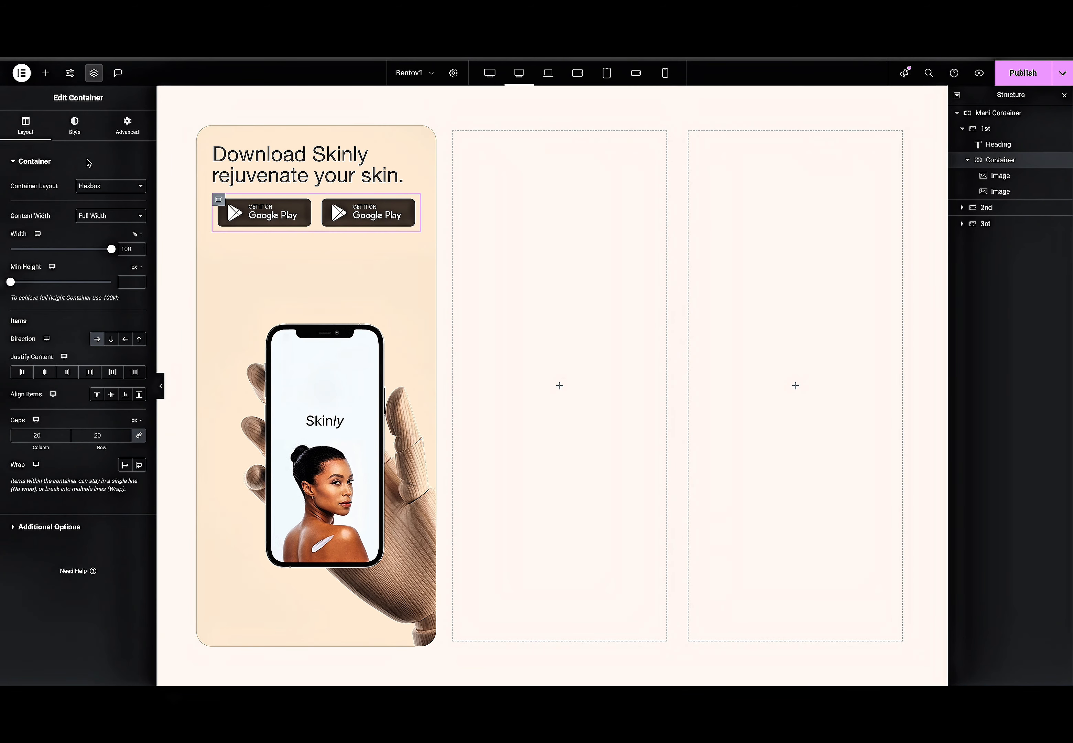
pyautogui.click(128, 126)
pyautogui.click(25, 239)
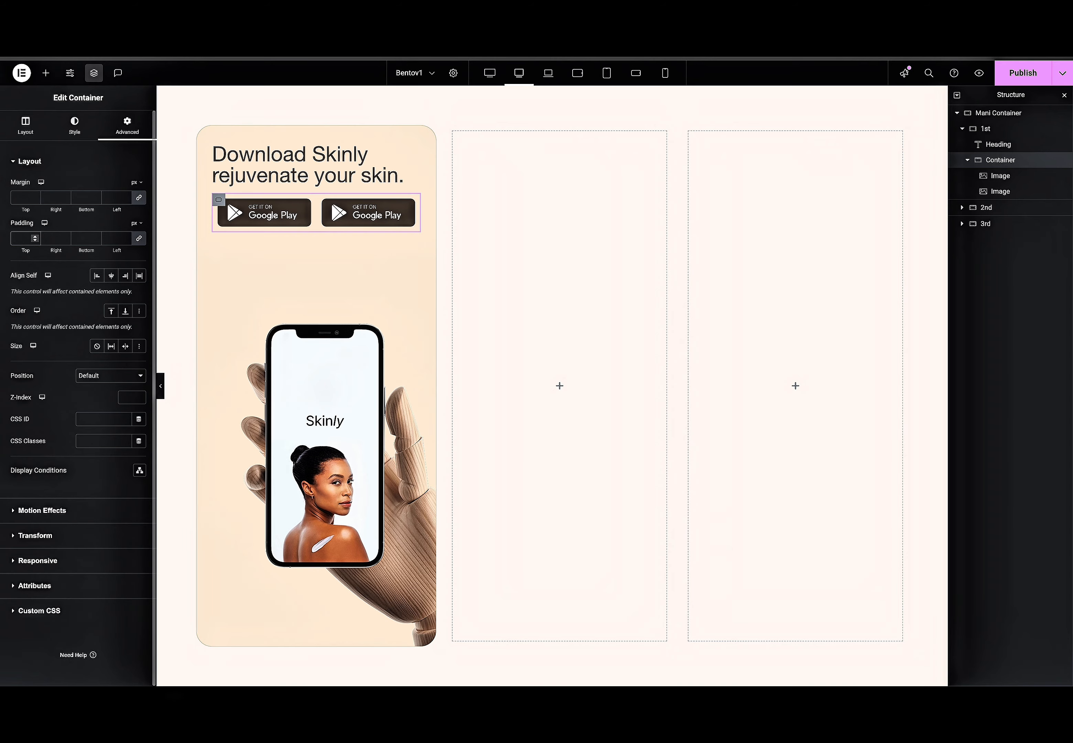
pyautogui.write('30')
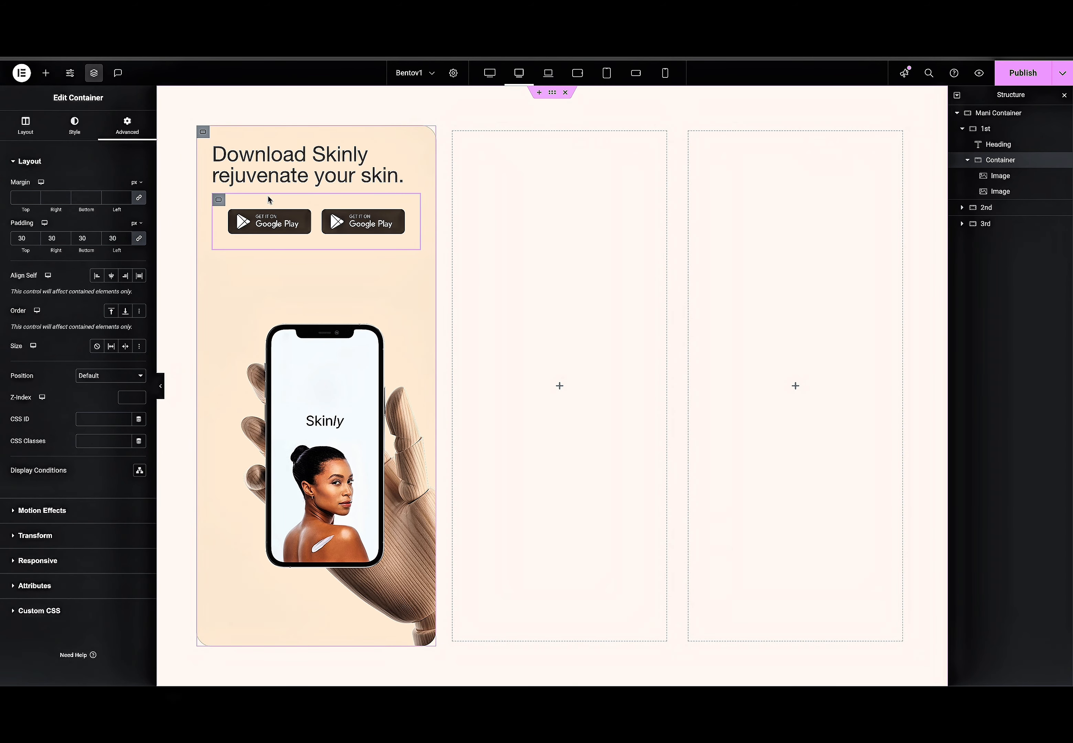
# Set the 1st container's content justification to Space Between.
pyautogui.click(203, 132)
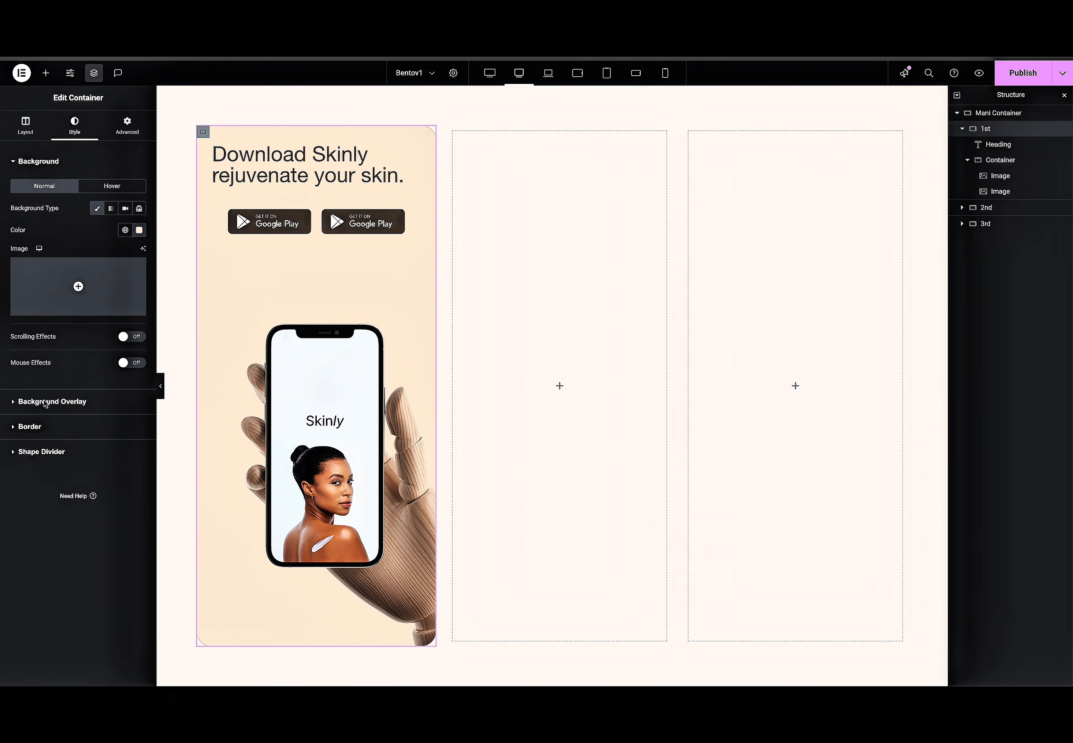
pyautogui.click(29, 125)
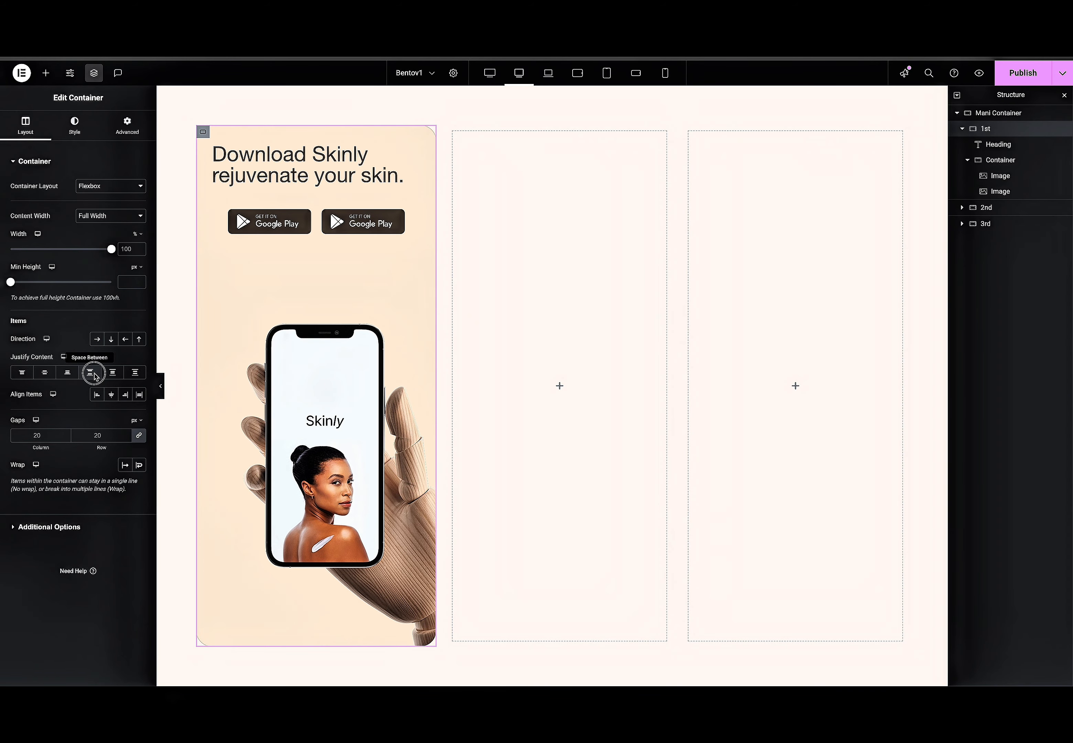
pyautogui.click(94, 374)
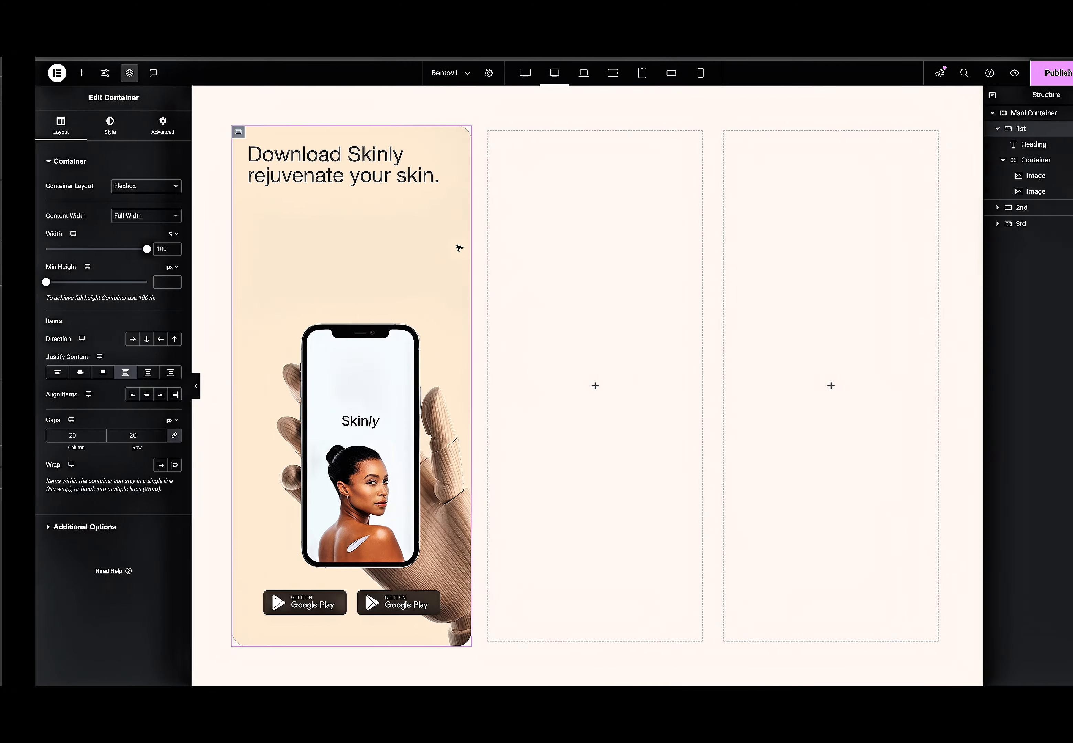
# Paste a copy of the 1st container inside the 2nd container and set the copy's minimum height to 65 vh.
pyautogui.click(453, 131)
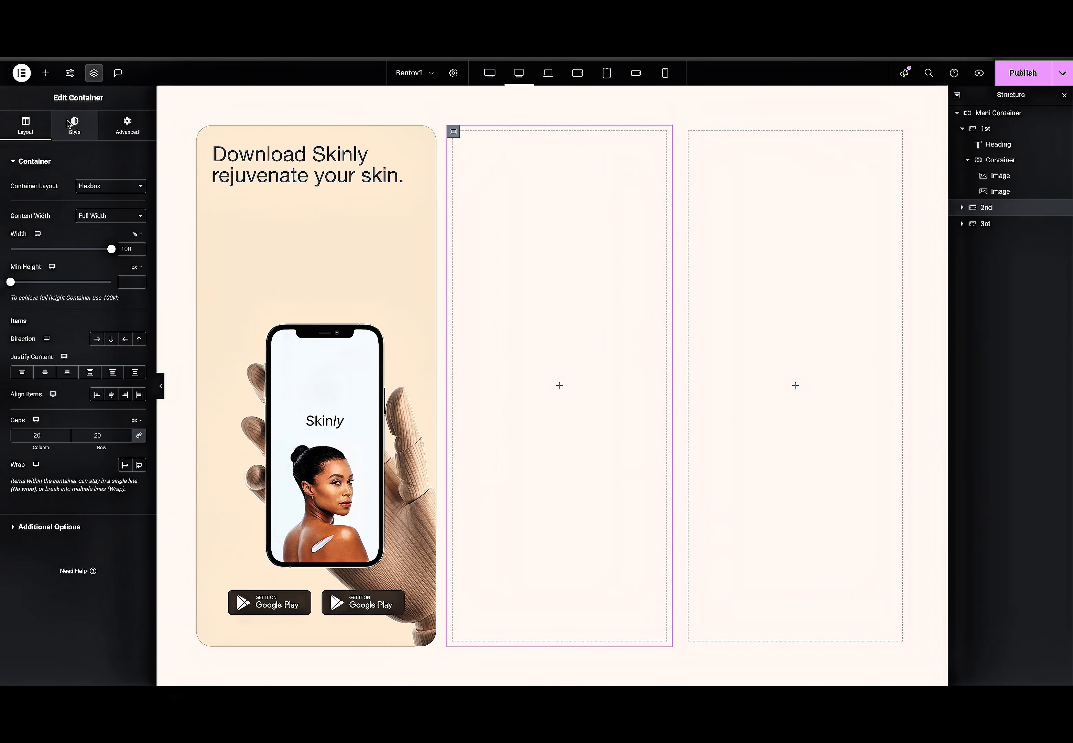
pyautogui.click(46, 72)
pyautogui.click(203, 132)
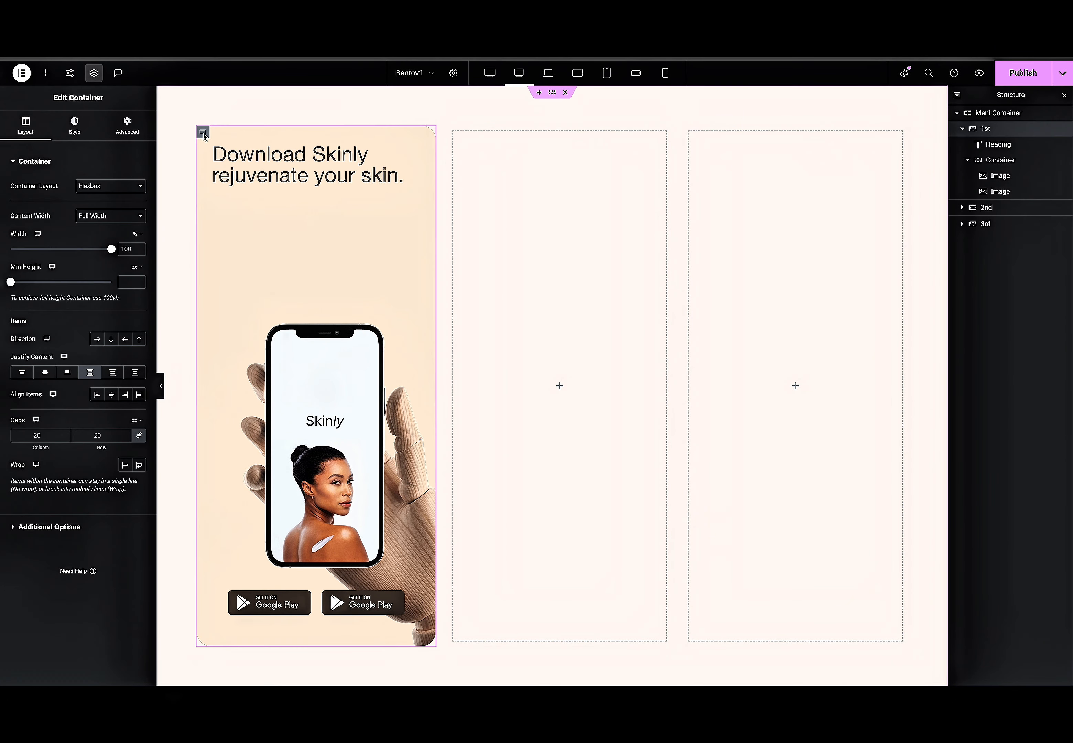
pyautogui.rightClick(203, 136)
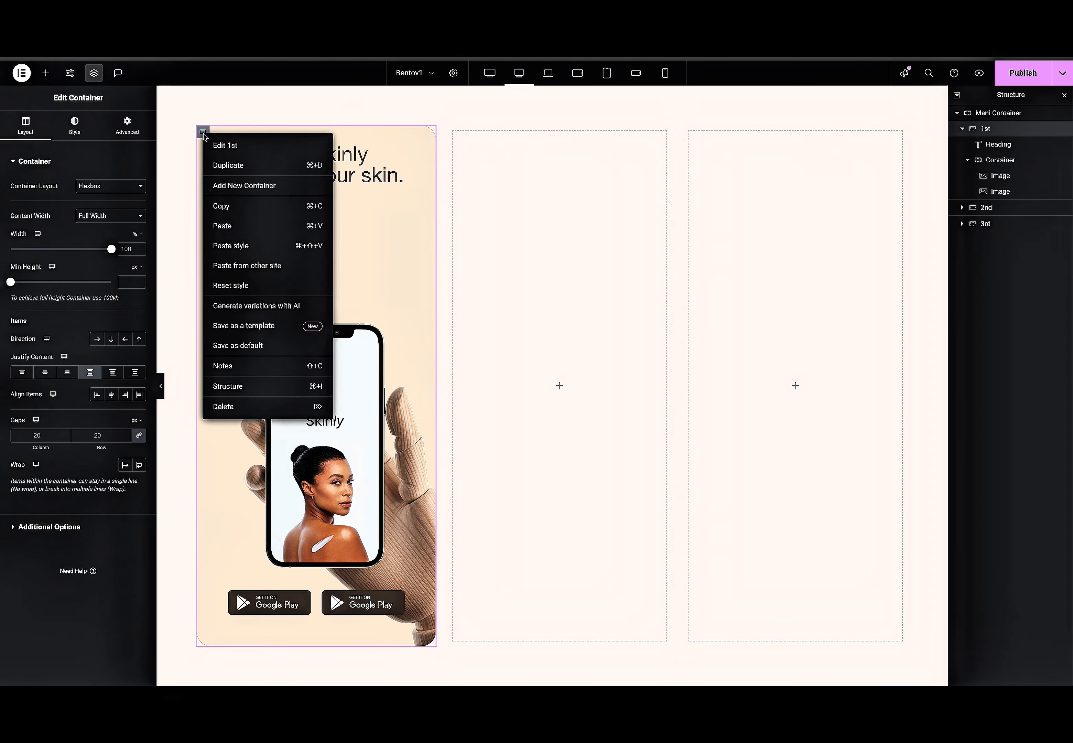
pyautogui.click(235, 207)
pyautogui.rightClick(523, 183)
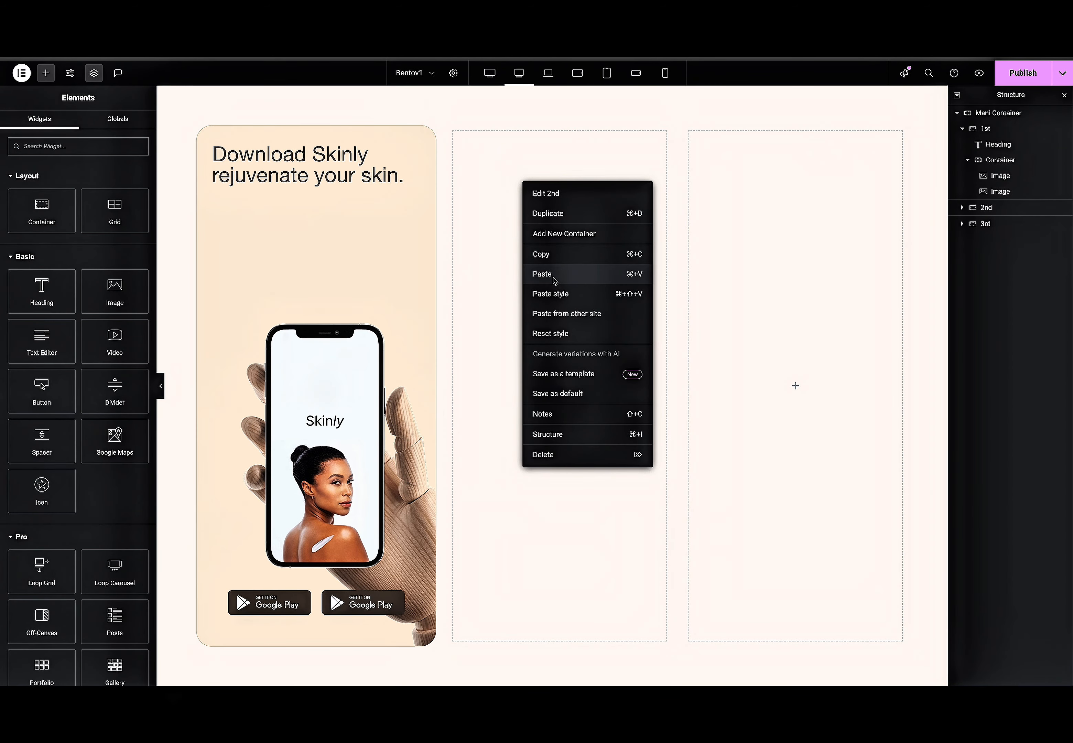
pyautogui.press('super+v')
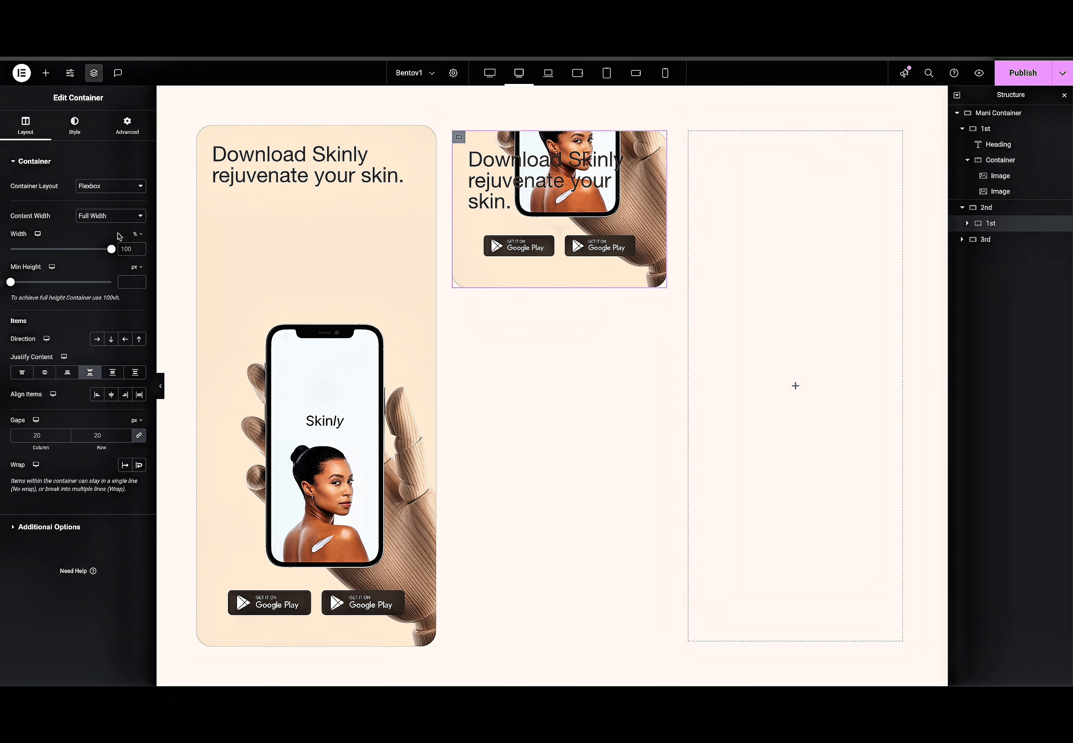
pyautogui.click(133, 268)
pyautogui.click(134, 314)
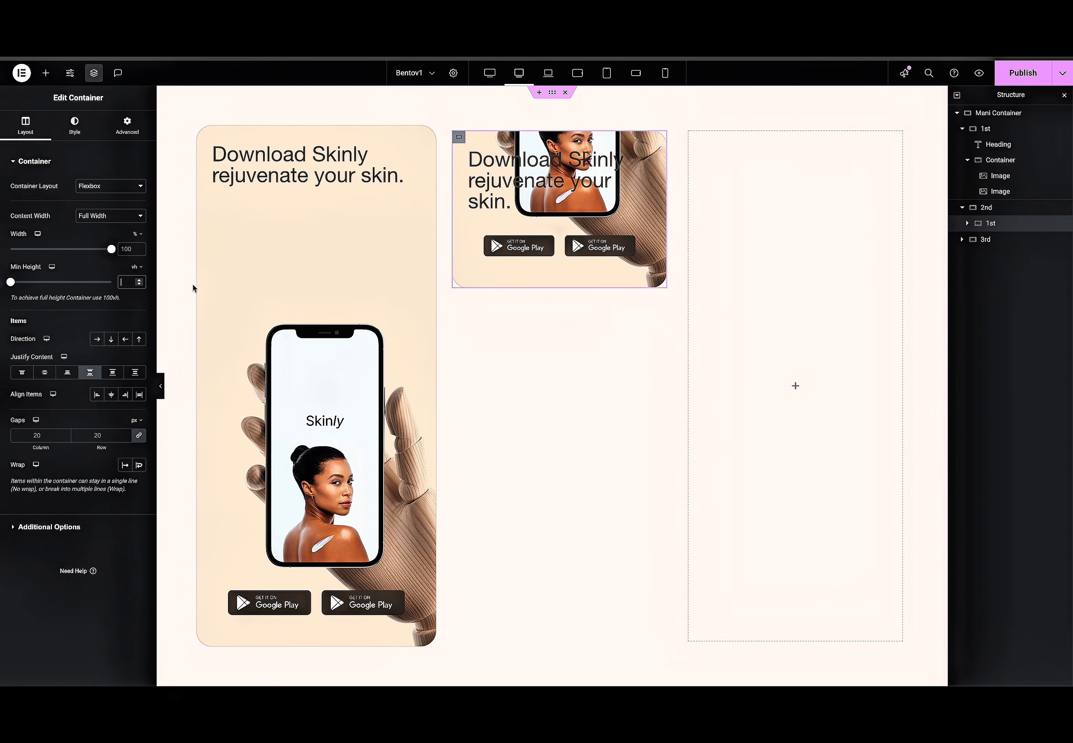
# Replace the copied card's heading with "Replenish your skin's building blocks", copied from the middle card of the Figma design.
pyautogui.click(561, 181)
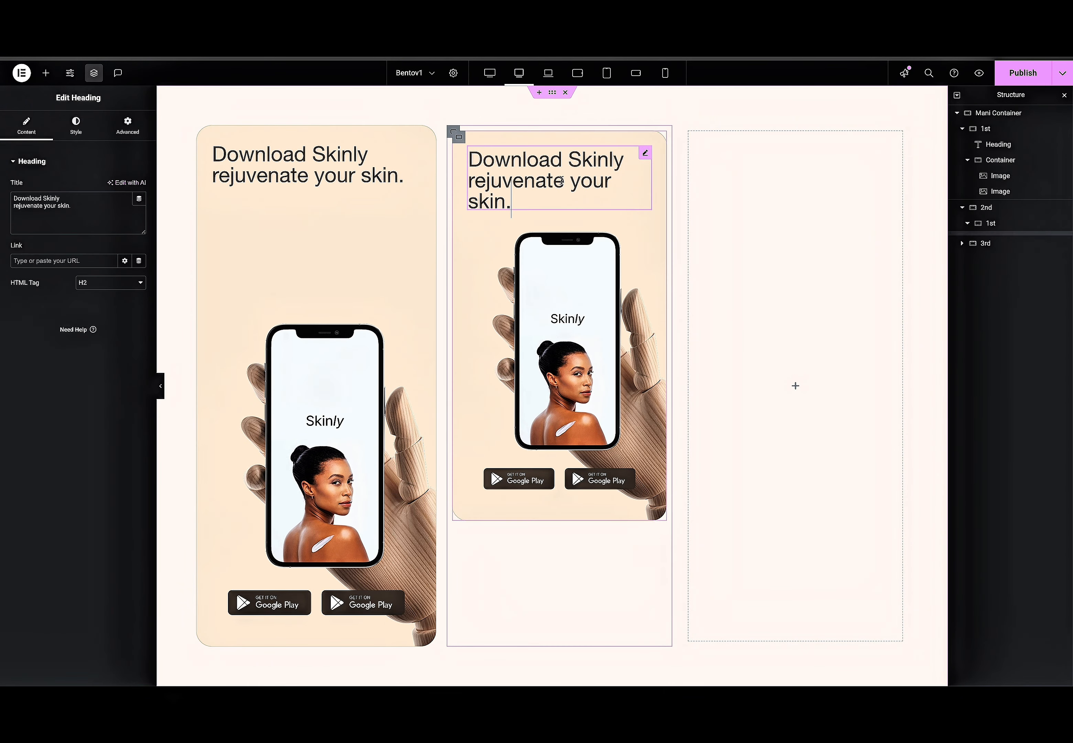
pyautogui.hotkey('ctrl', 'Left')
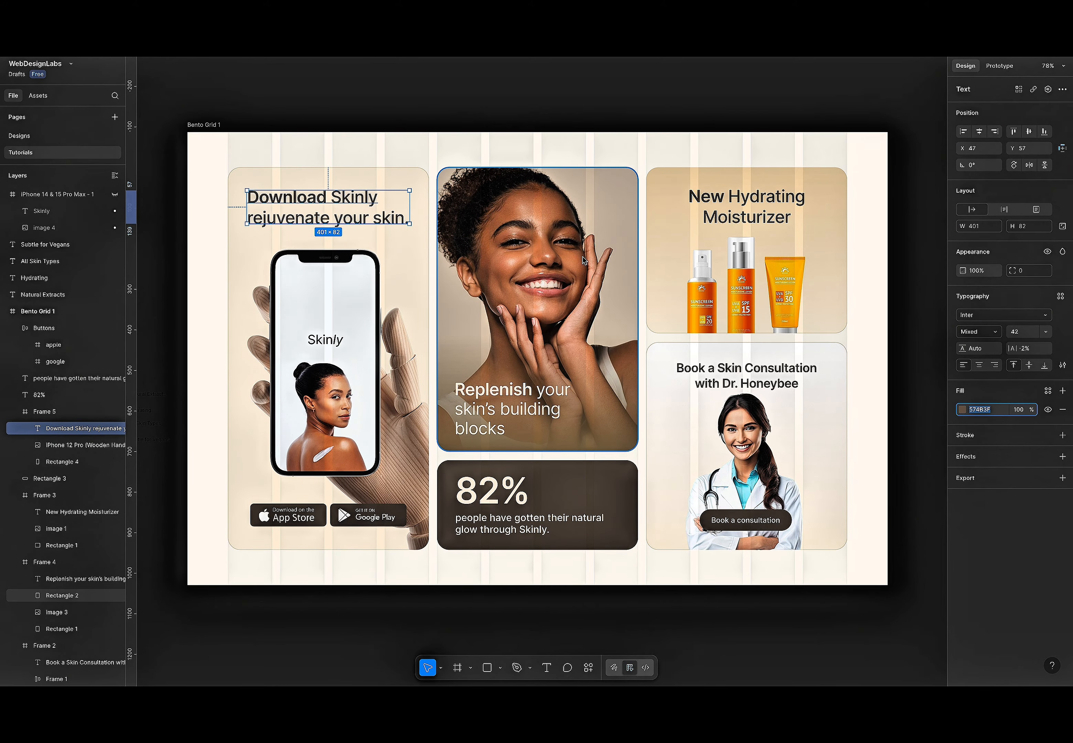
pyautogui.click(516, 402)
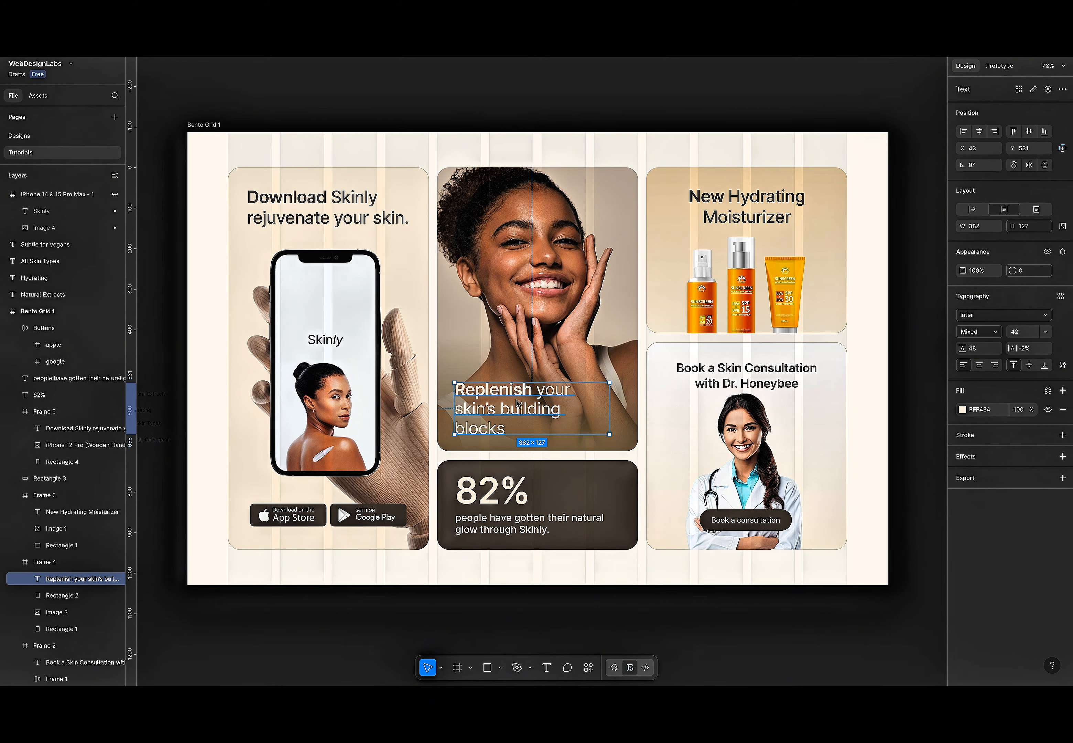
pyautogui.hotkey('ctrl', 'Right')
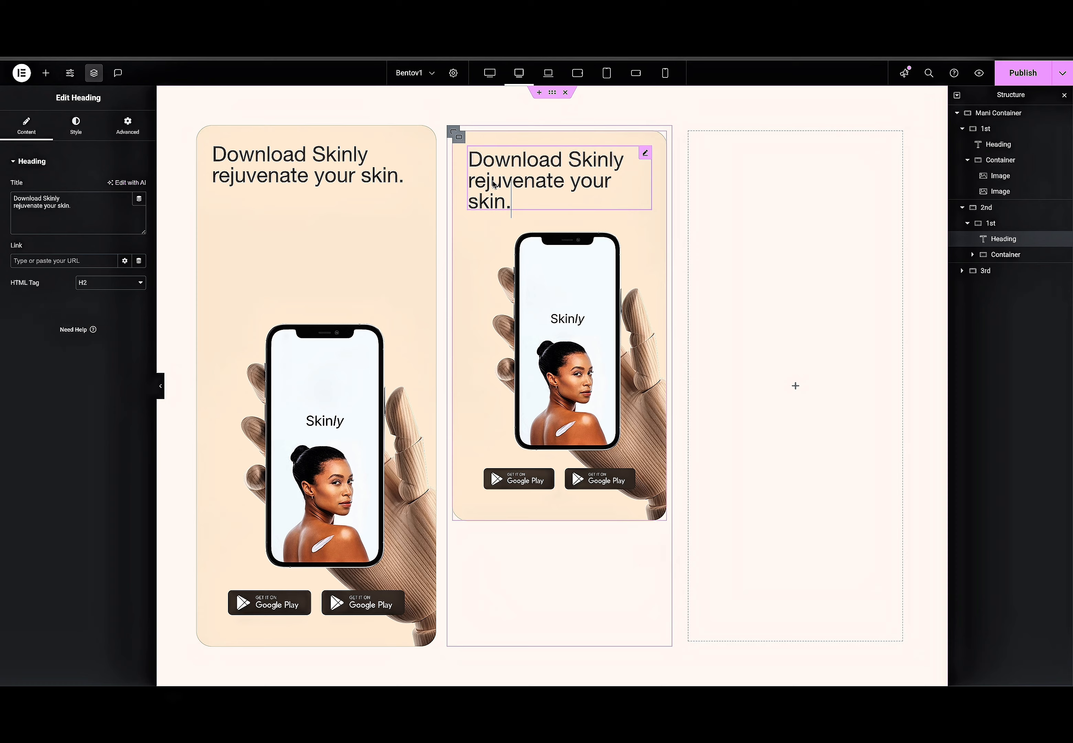
pyautogui.click(99, 213)
pyautogui.hotkey('ctrl', 'a')
pyautogui.hotkey('ctrl', 'v')
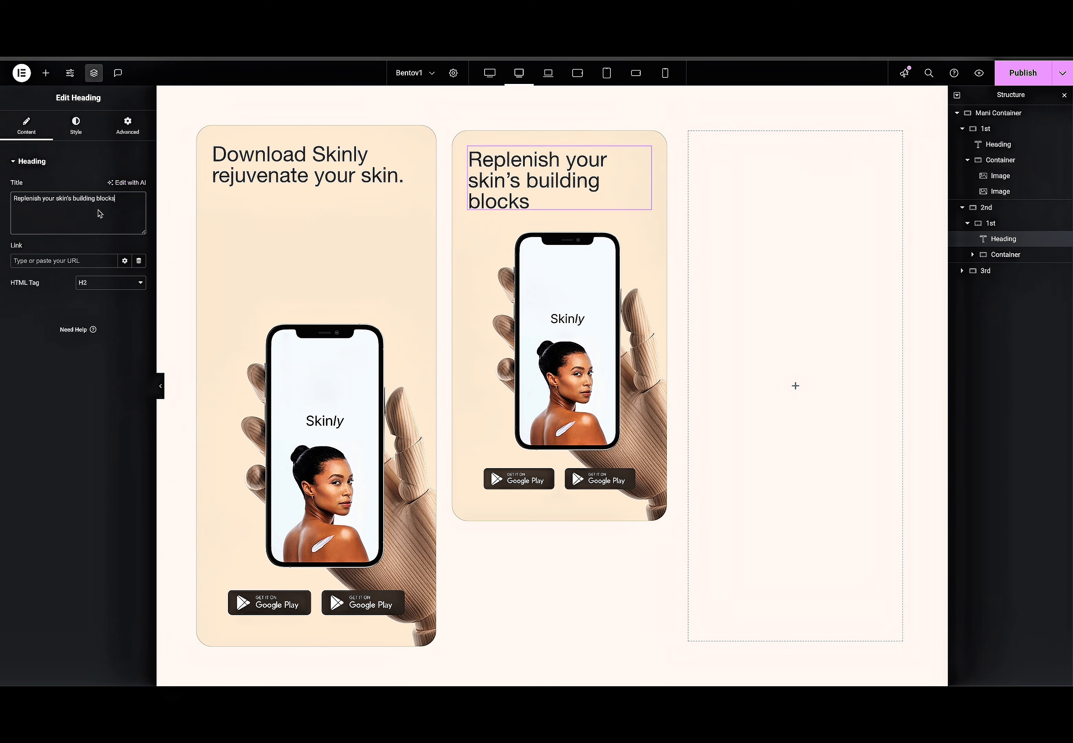
# Delete the nested store badge container from the copied card in the 2nd container.
pyautogui.click(471, 457)
pyautogui.rightClick(473, 457)
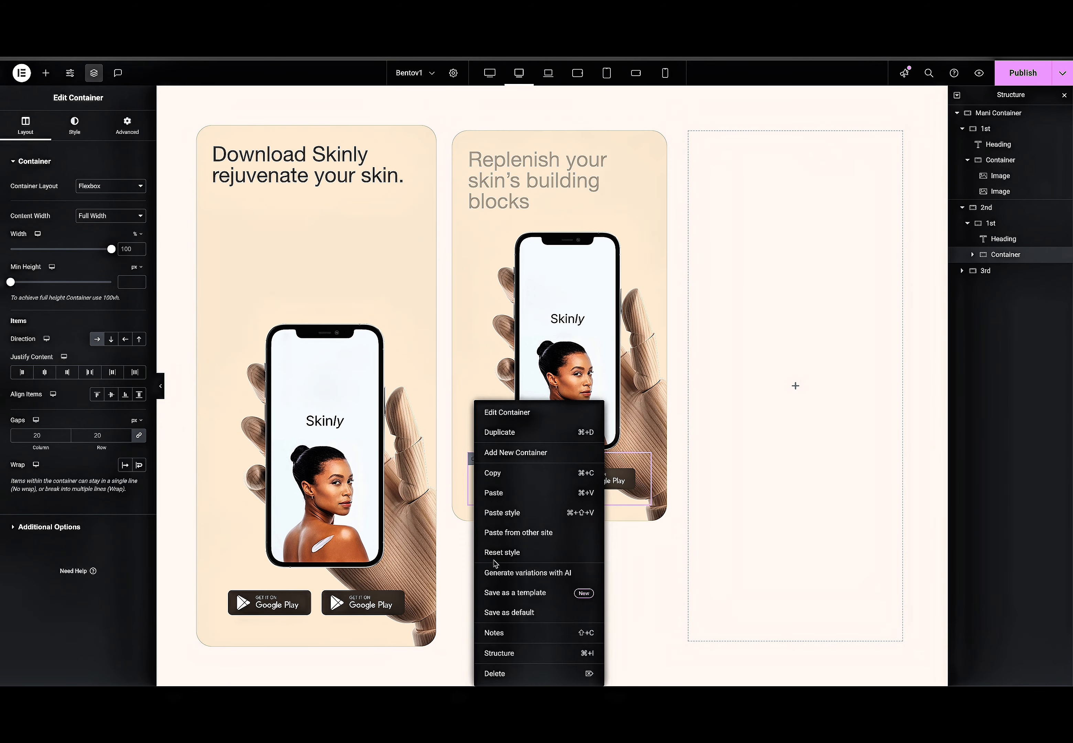
pyautogui.click(511, 672)
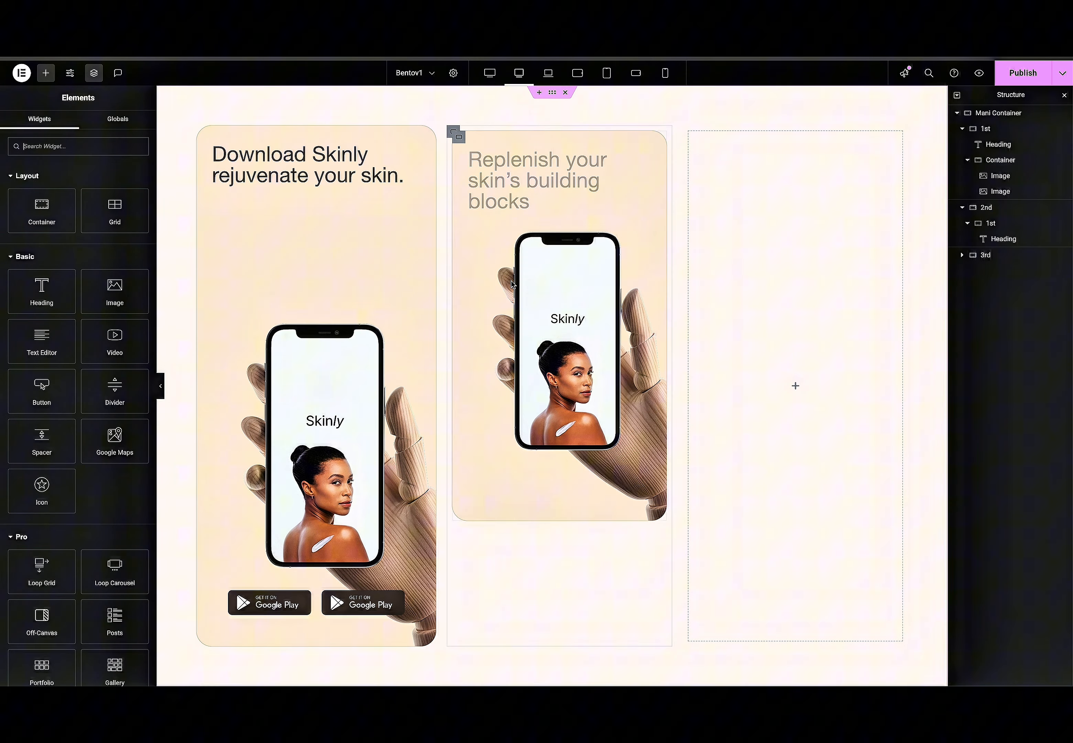
# Set the copied card's background image to image-3.jpg, the smiling woman, from the media library.
pyautogui.click(458, 135)
pyautogui.click(74, 126)
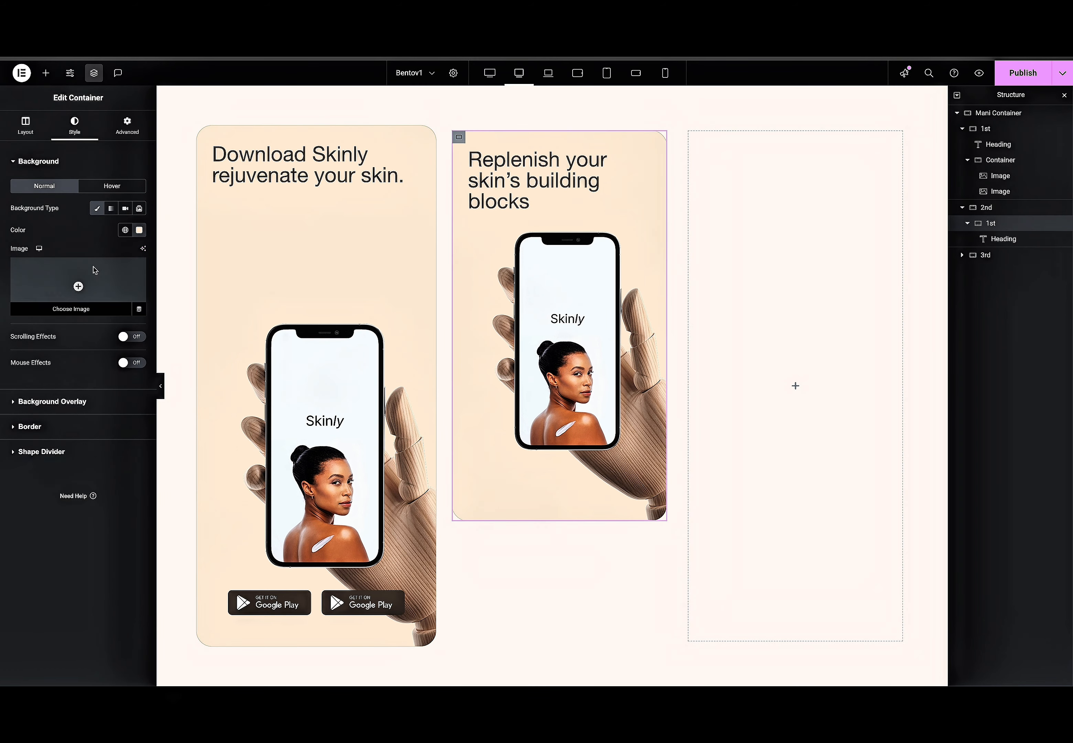
pyautogui.click(101, 278)
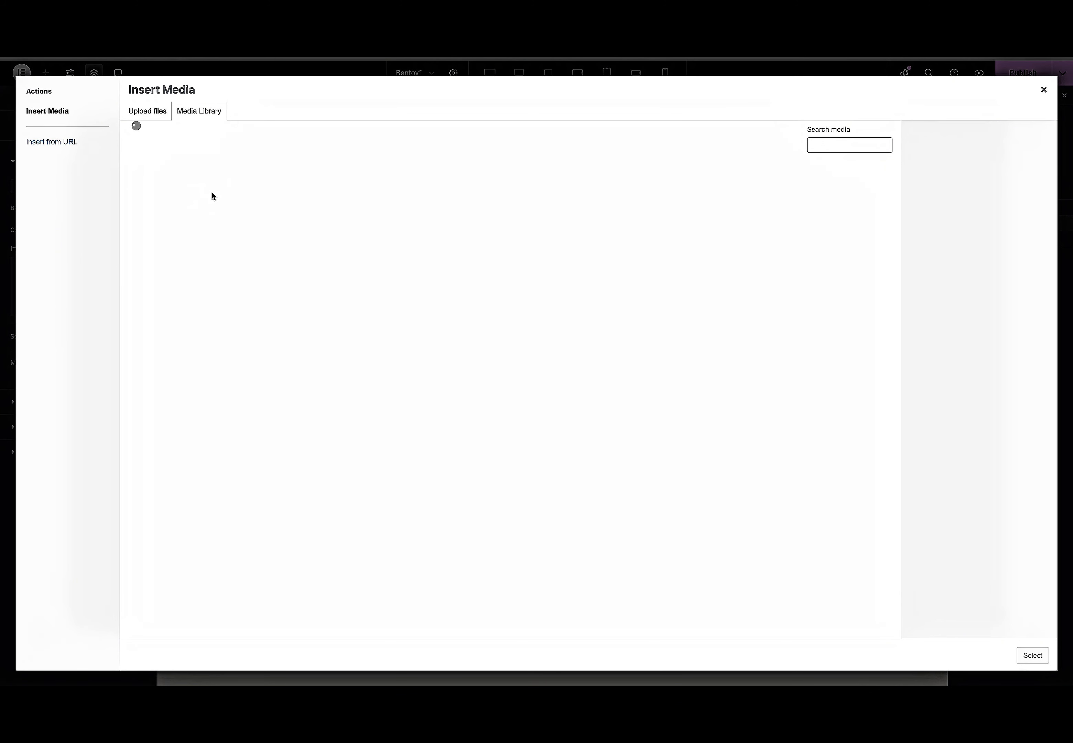
pyautogui.click(480, 201)
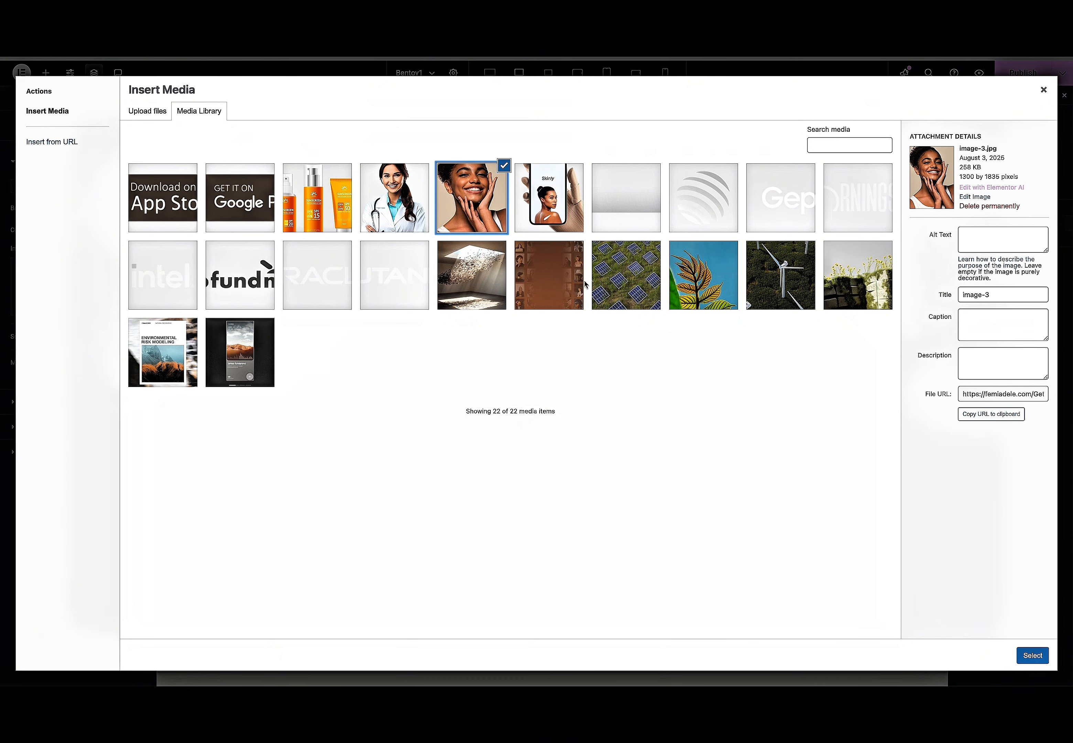
pyautogui.click(1045, 660)
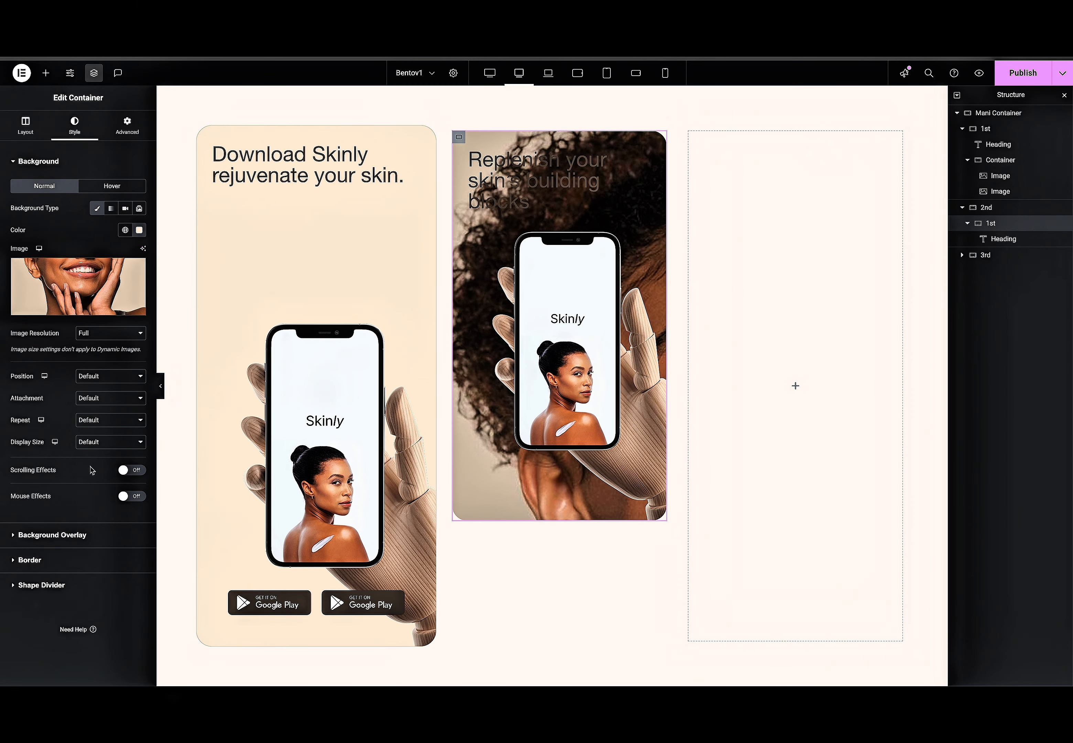
# Set the card's background image to Cover display size, No-repeat and Center Center position.
pyautogui.click(92, 441)
pyautogui.click(93, 465)
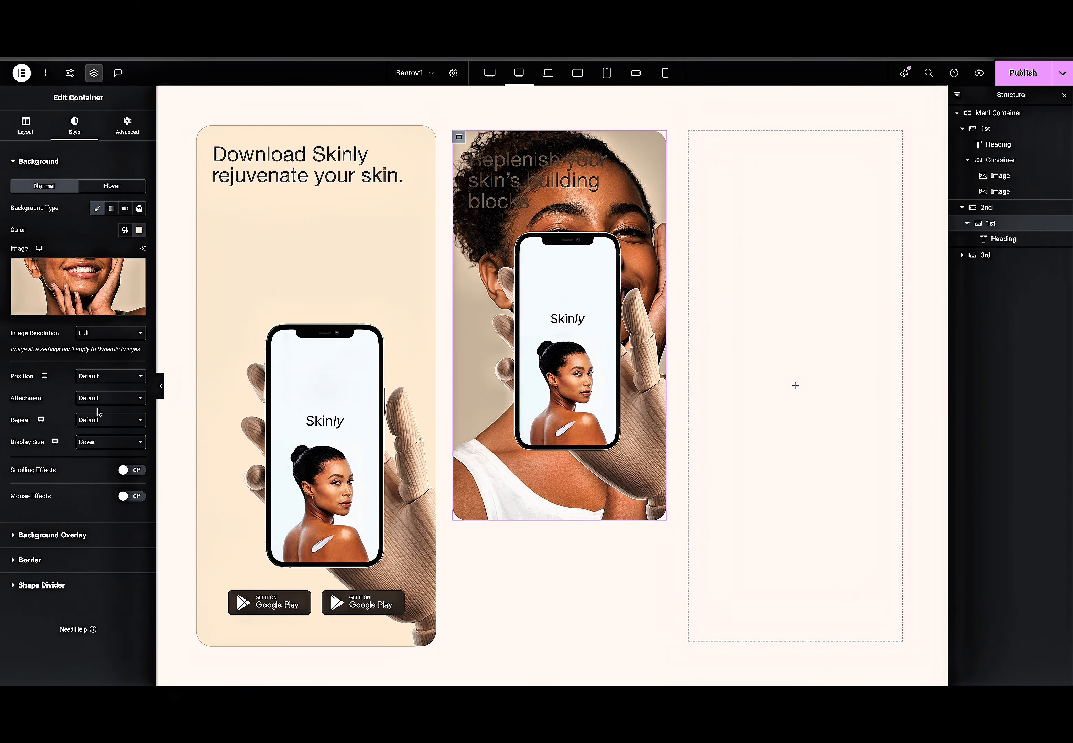
pyautogui.click(98, 420)
pyautogui.click(99, 431)
pyautogui.click(96, 376)
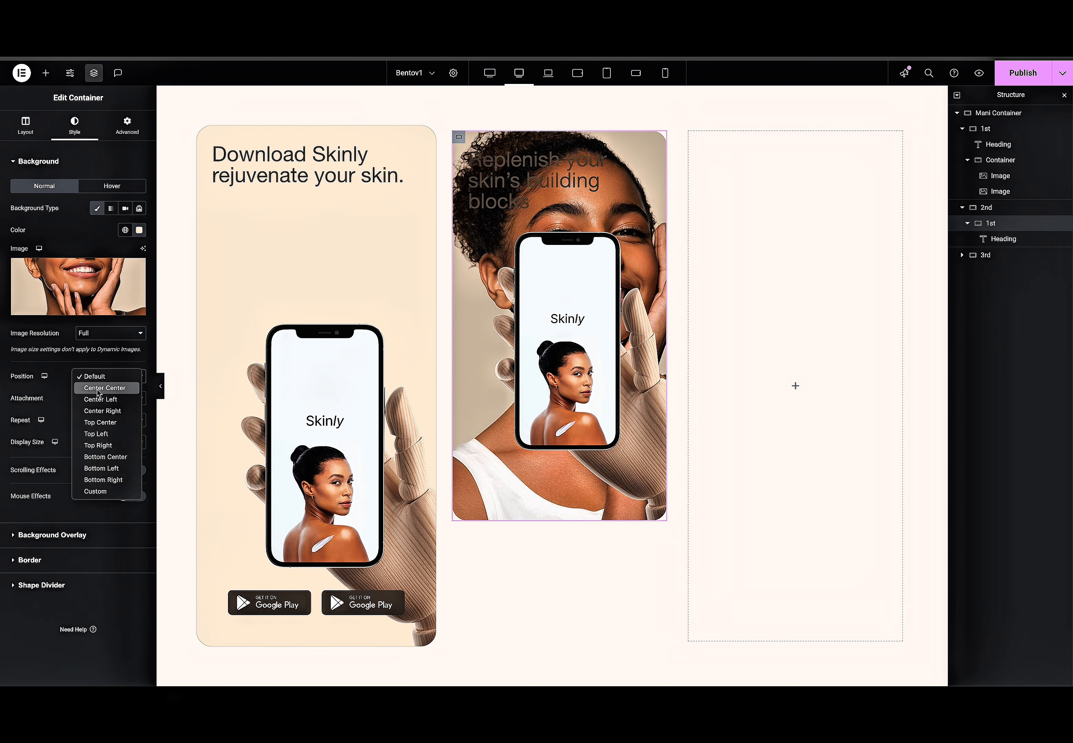
pyautogui.click(96, 376)
pyautogui.click(98, 392)
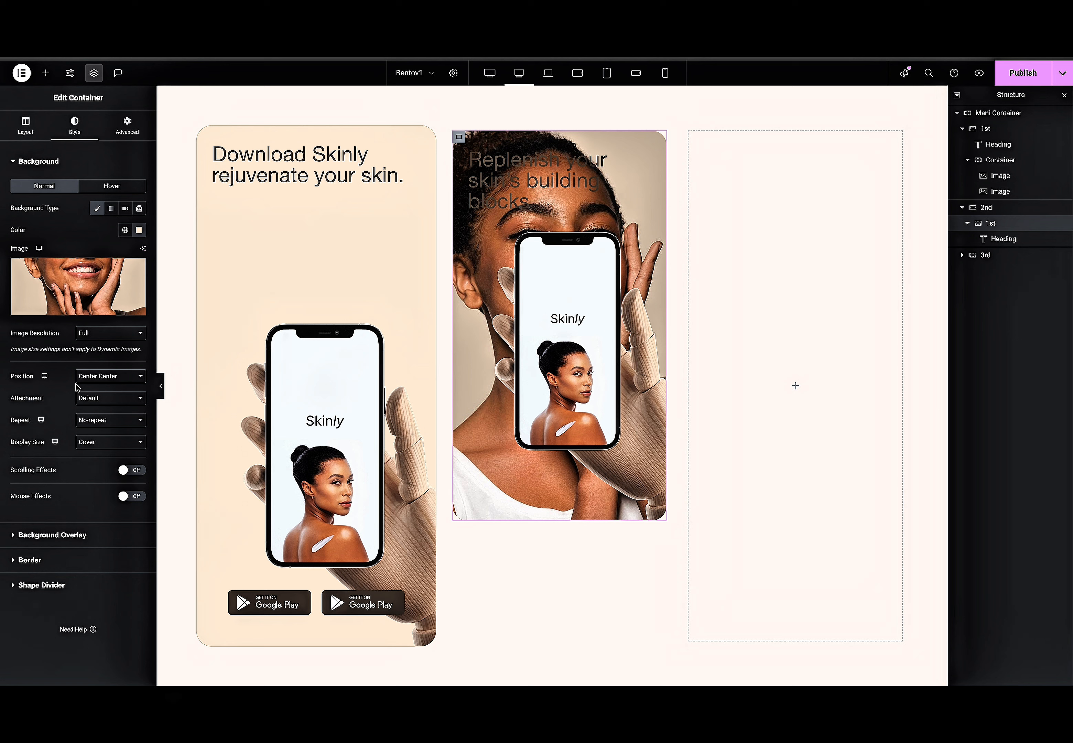
# Remove the phone overlay image from the copied card and justify its content to the end.
pyautogui.click(51, 534)
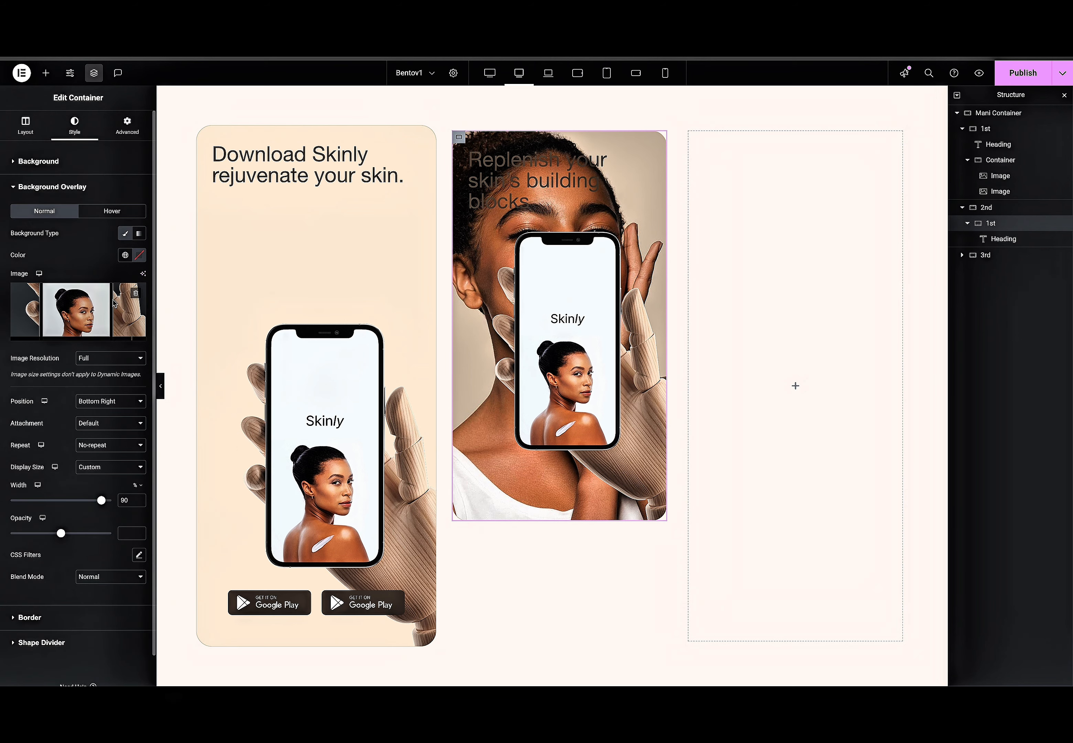
pyautogui.click(136, 293)
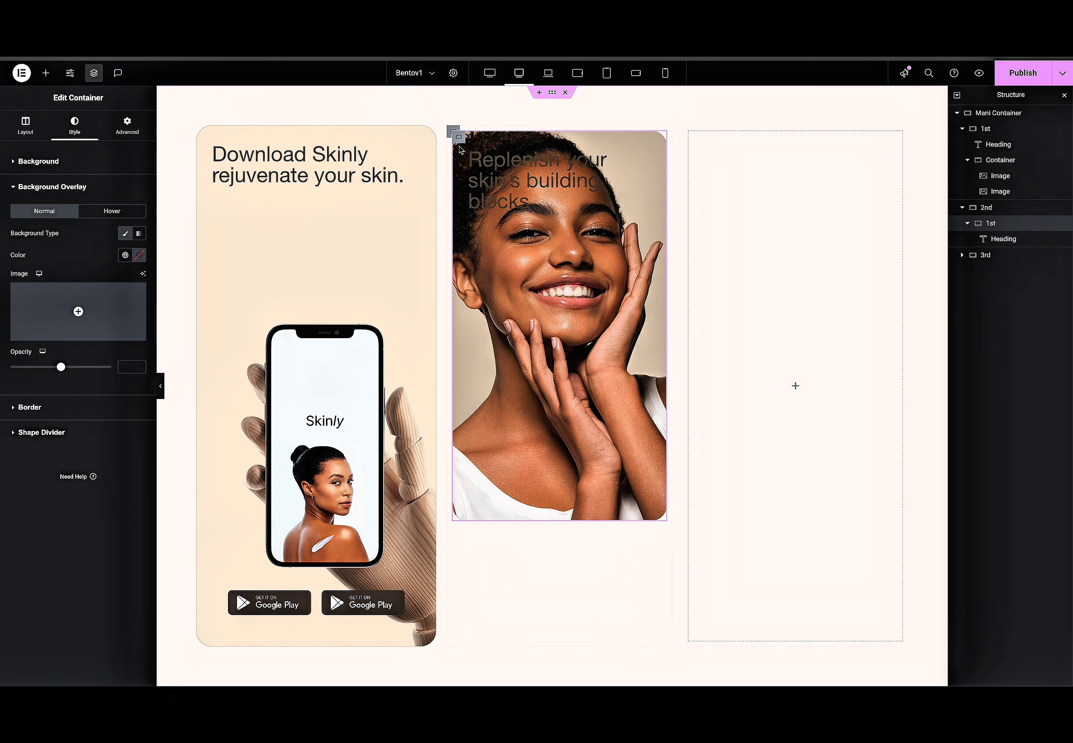
pyautogui.click(50, 410)
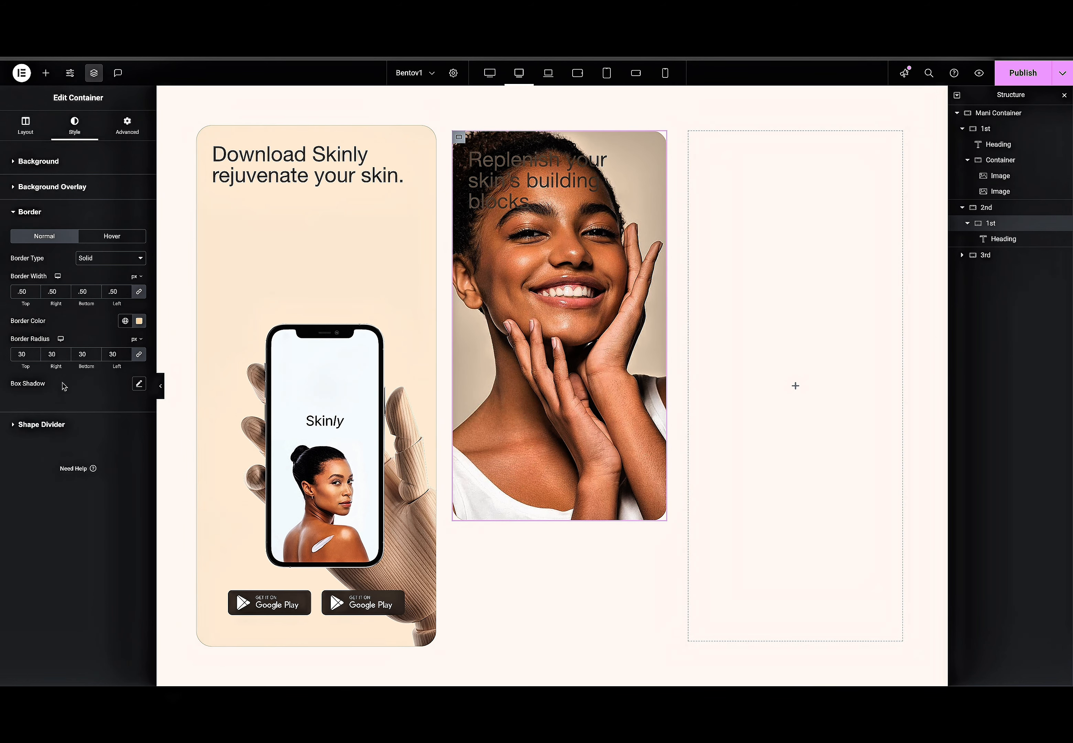
pyautogui.click(24, 126)
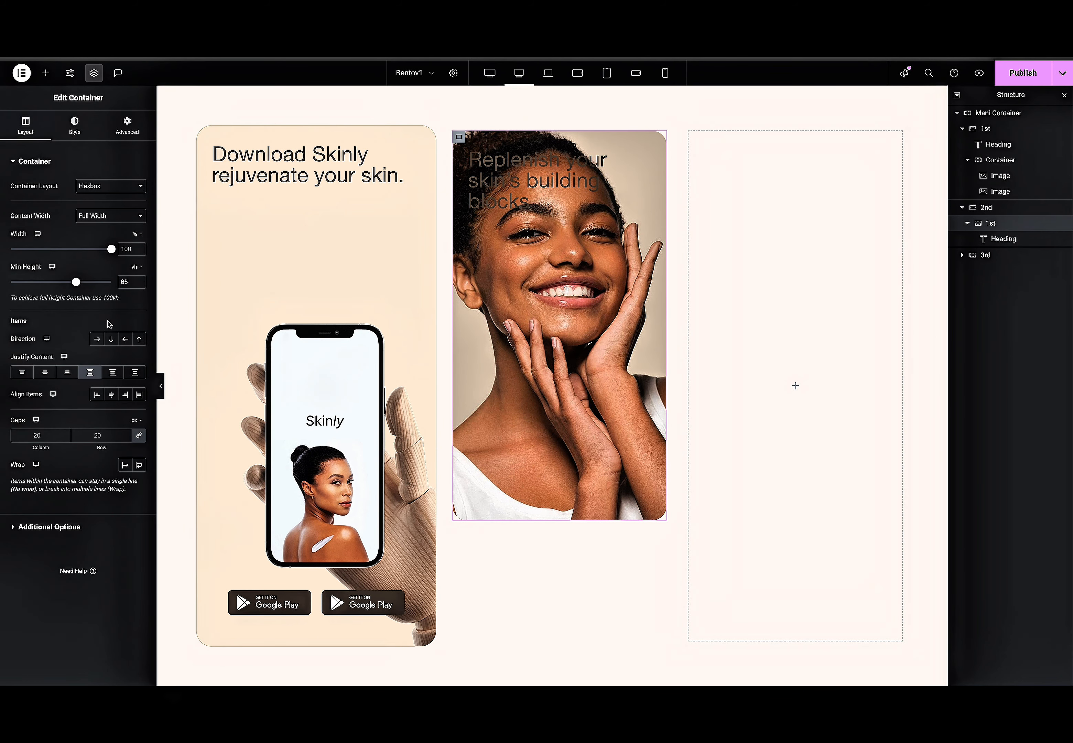
pyautogui.click(69, 372)
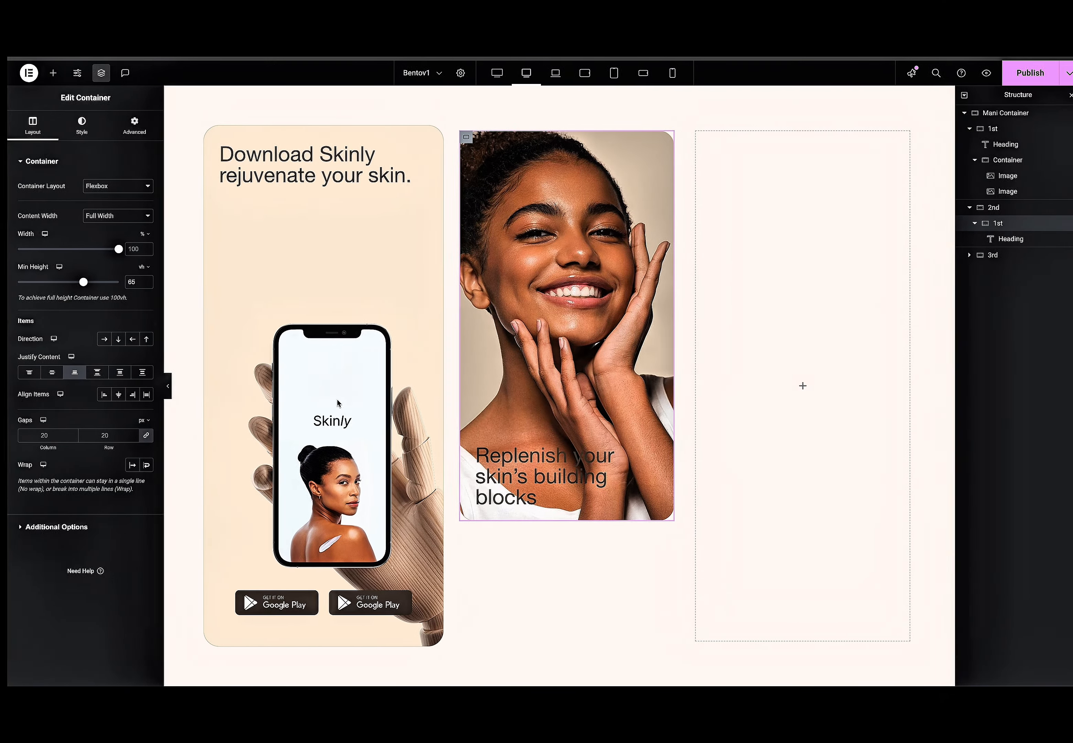
# Set the text color of the "Replenish your skin's building blocks" heading to #FFF4E4.
pyautogui.click(526, 483)
pyautogui.click(73, 134)
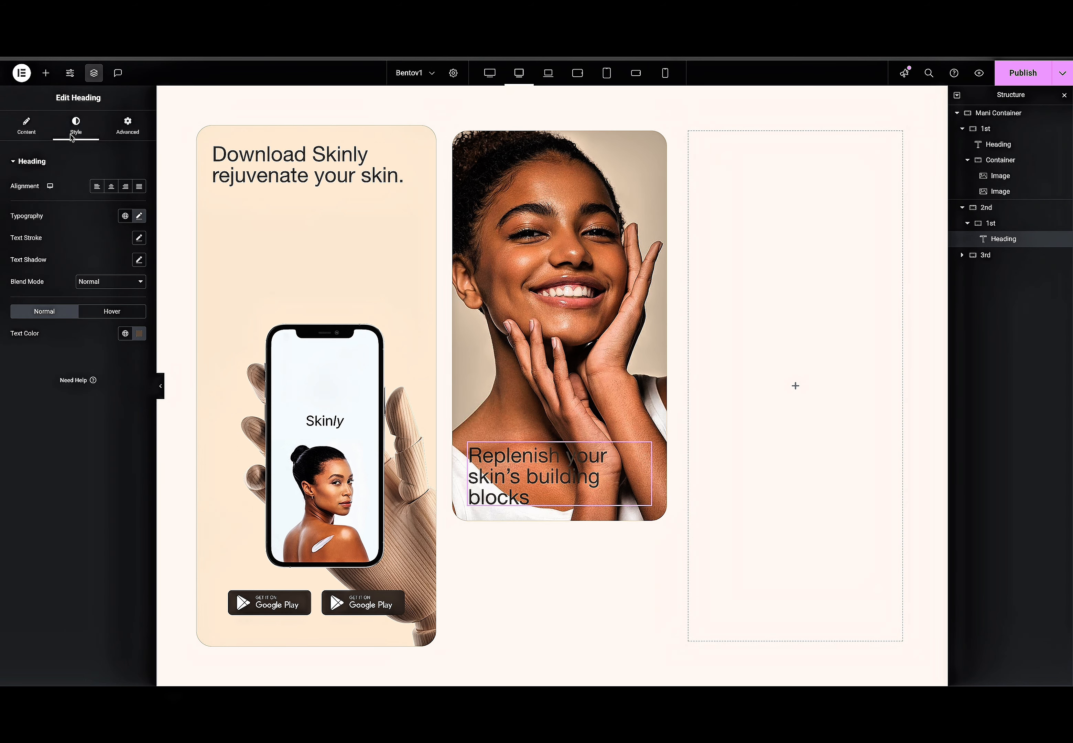
pyautogui.click(139, 333)
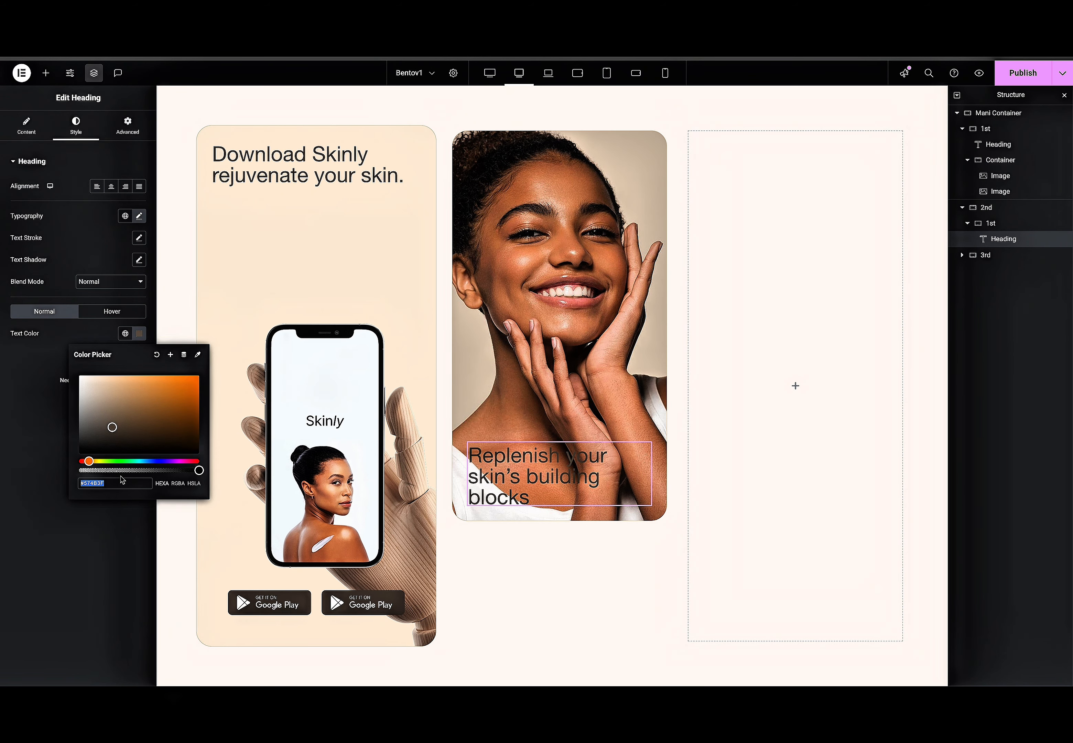
pyautogui.write('#FFF4E4')
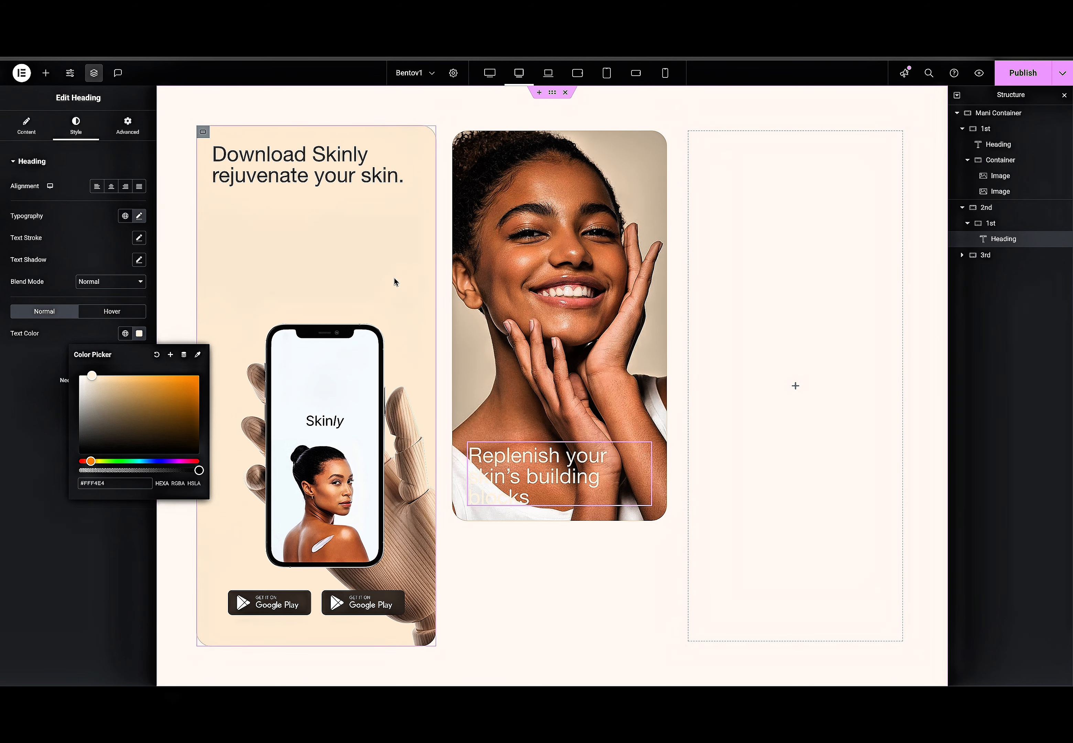
pyautogui.click(178, 247)
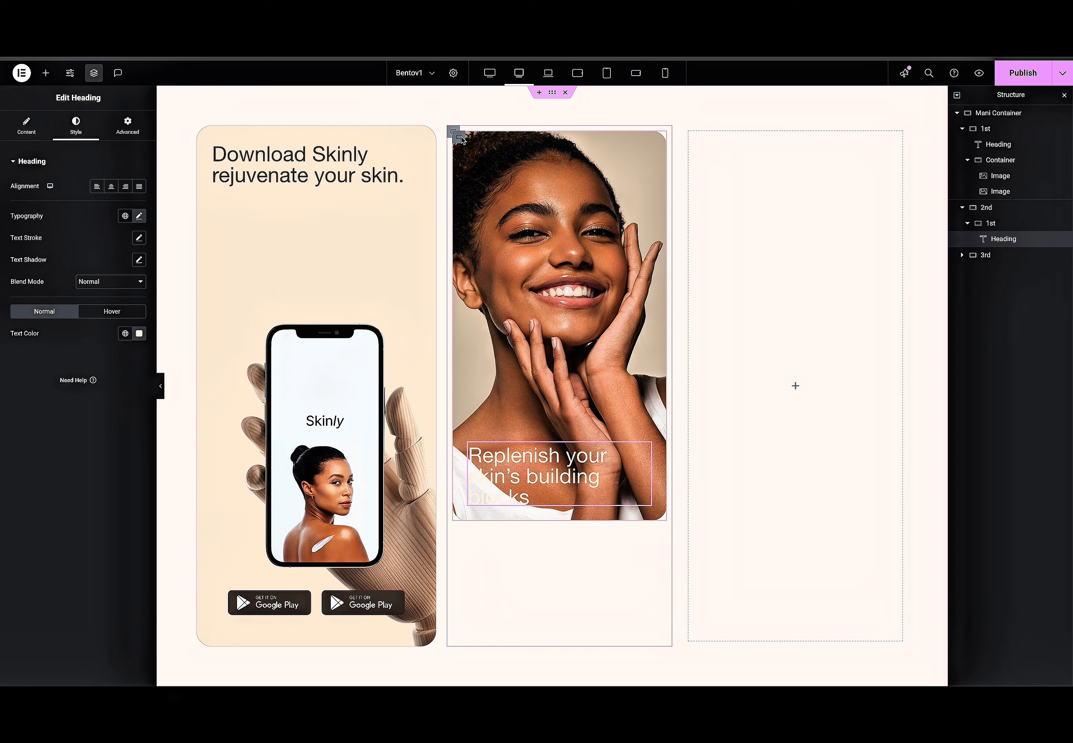
# Switch to Figma and copy the 866F4C stop color from the gradient rectangle over the Replenish card.
pyautogui.click(460, 139)
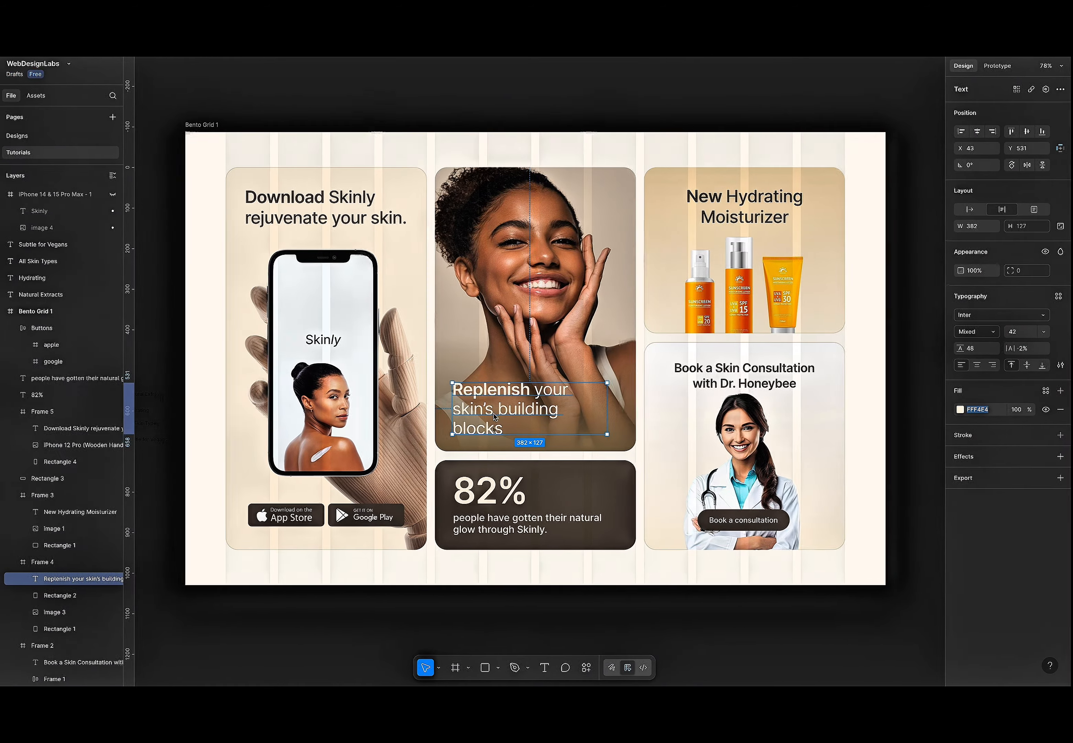
pyautogui.click(519, 365)
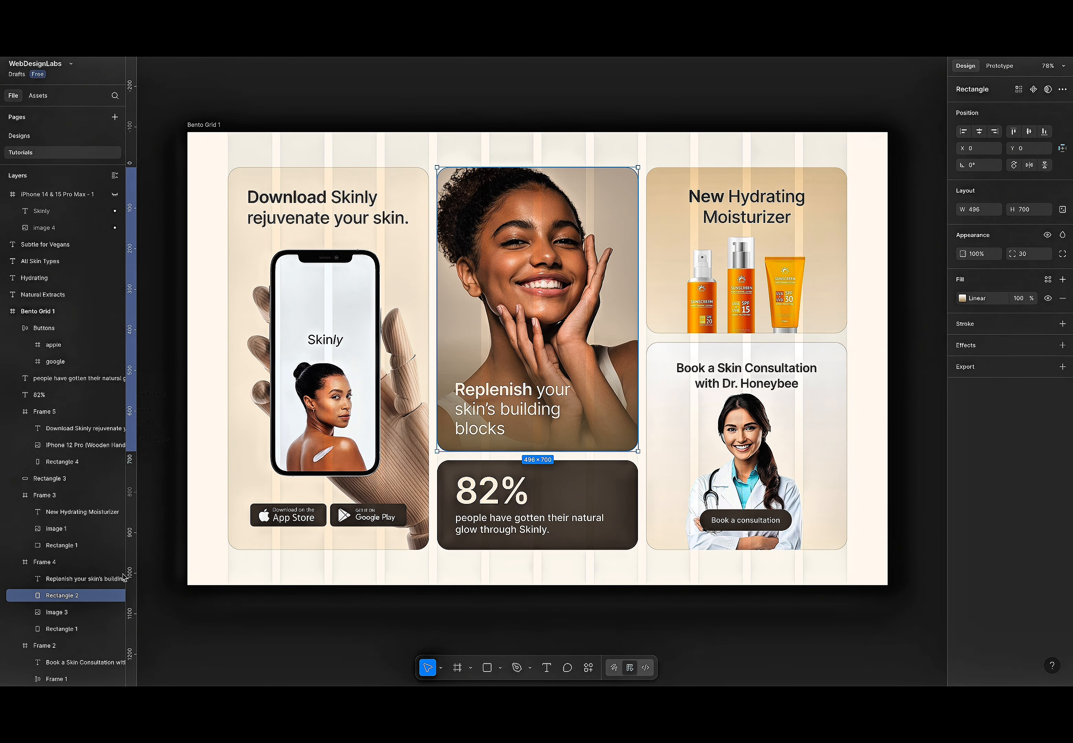
pyautogui.click(961, 298)
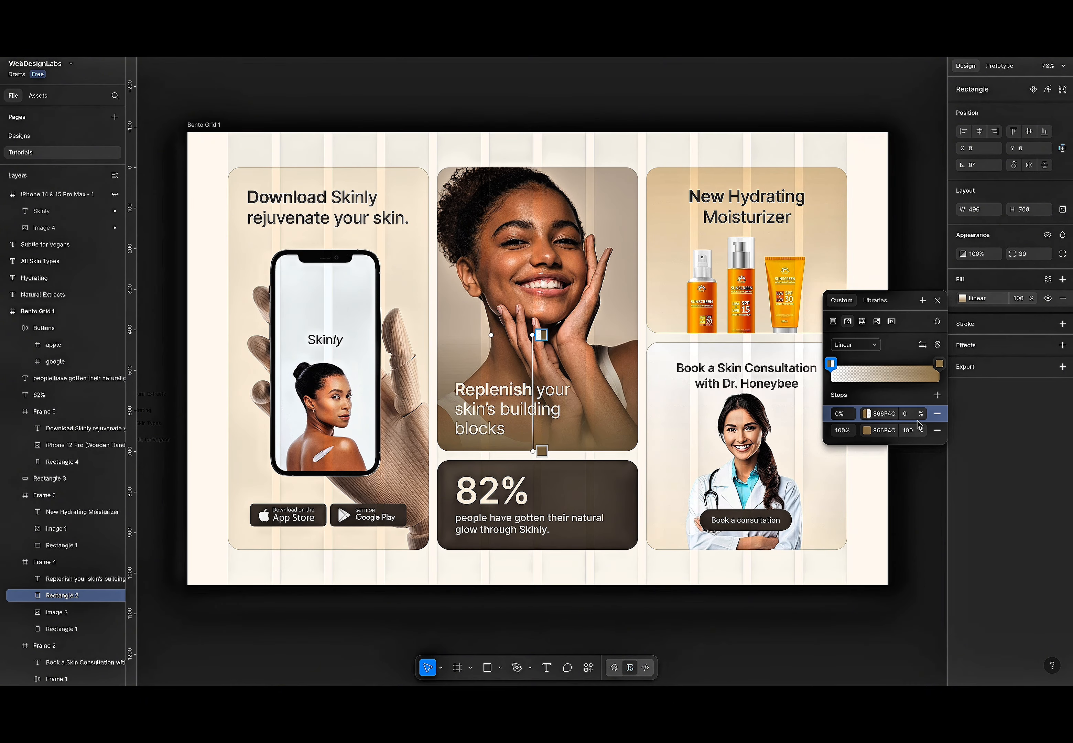
pyautogui.click(883, 430)
pyautogui.hotkey('ctrl', 'c')
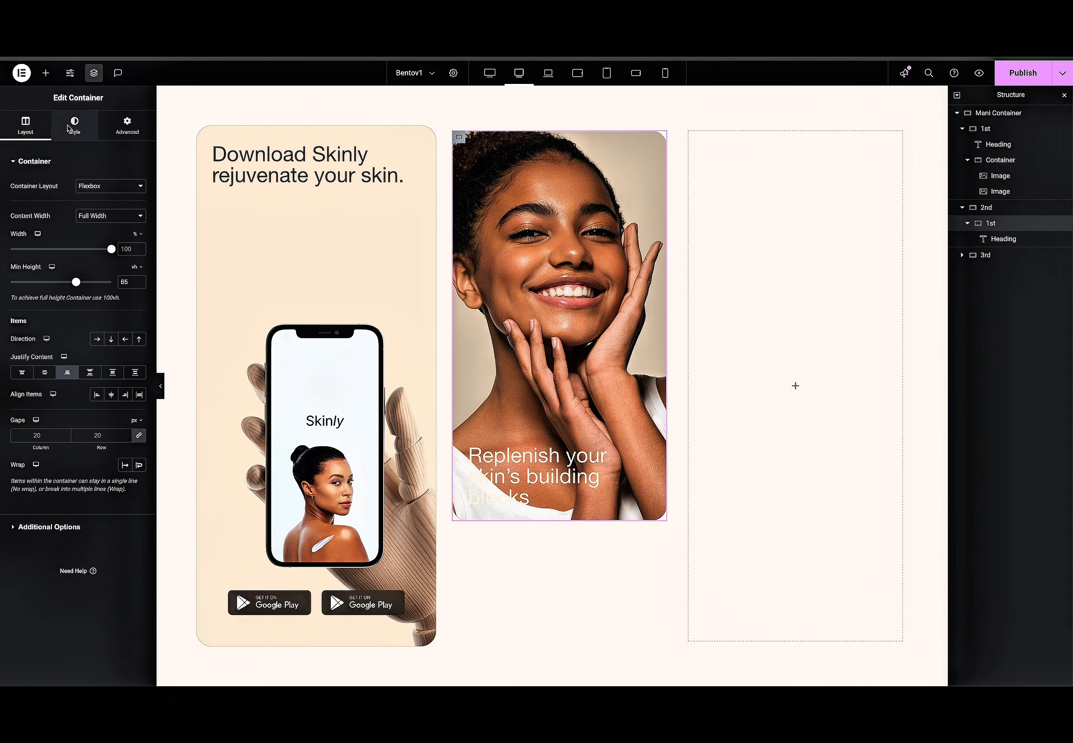
# Back in Elementor, give the Replenish card a gradient background overlay with both colors set to #866F4C.
pyautogui.click(73, 127)
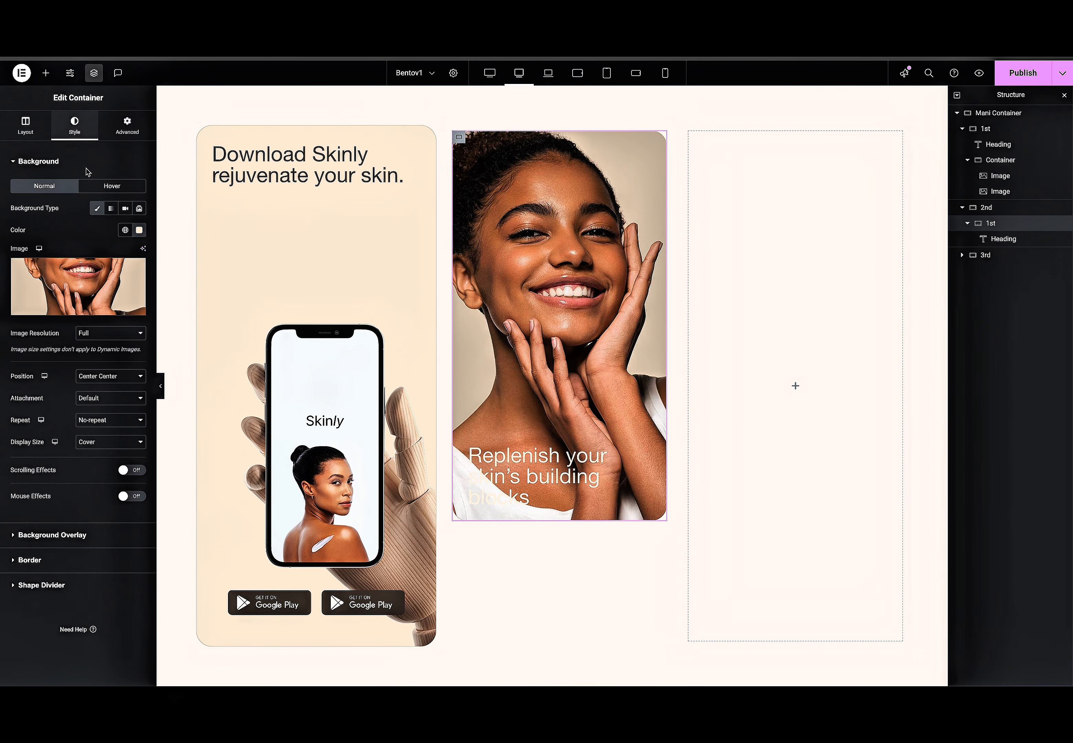
pyautogui.click(52, 534)
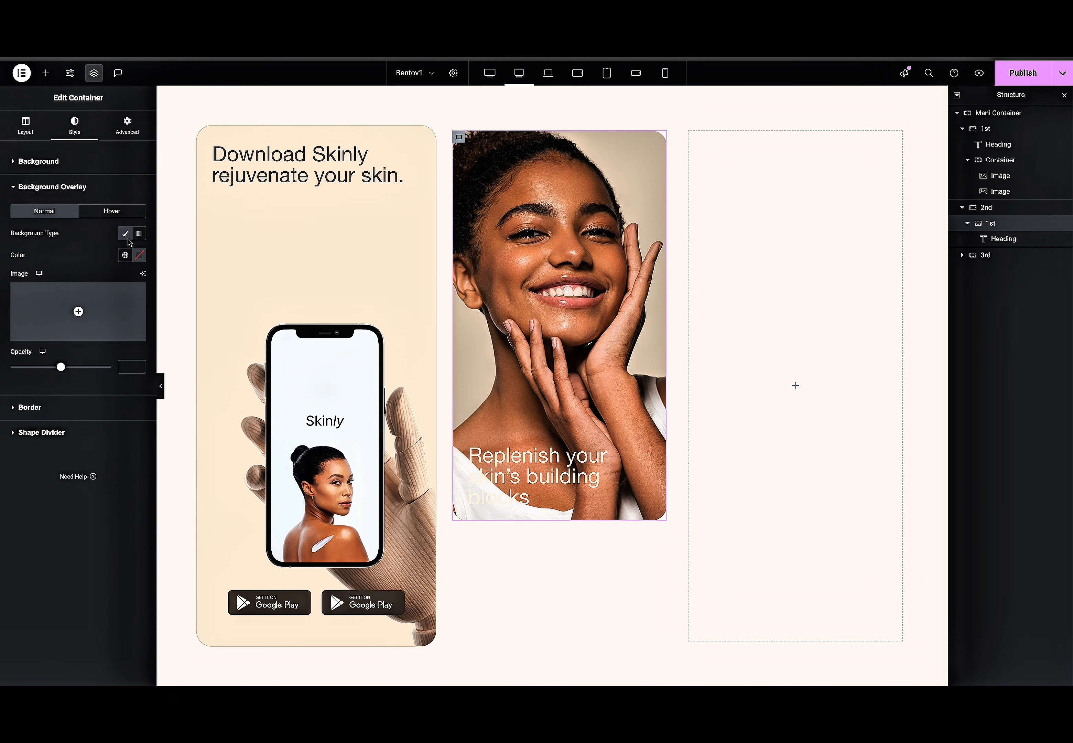
pyautogui.click(139, 233)
pyautogui.click(139, 363)
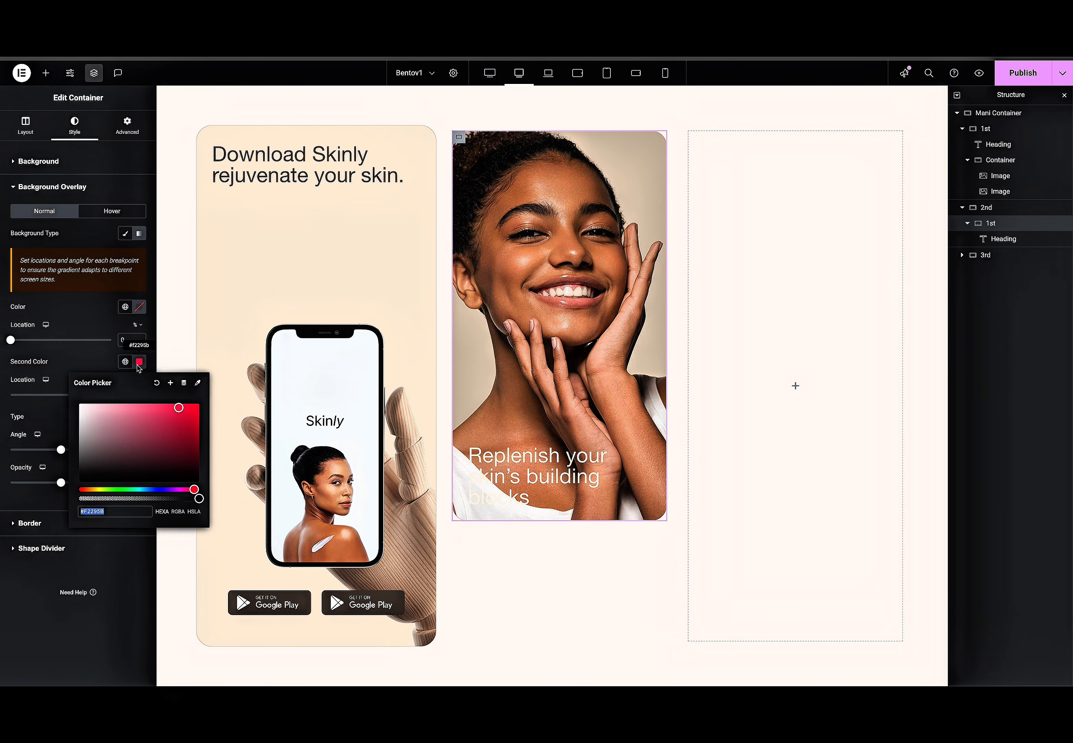
pyautogui.click(139, 307)
pyautogui.hotkey('ctrl', 'v')
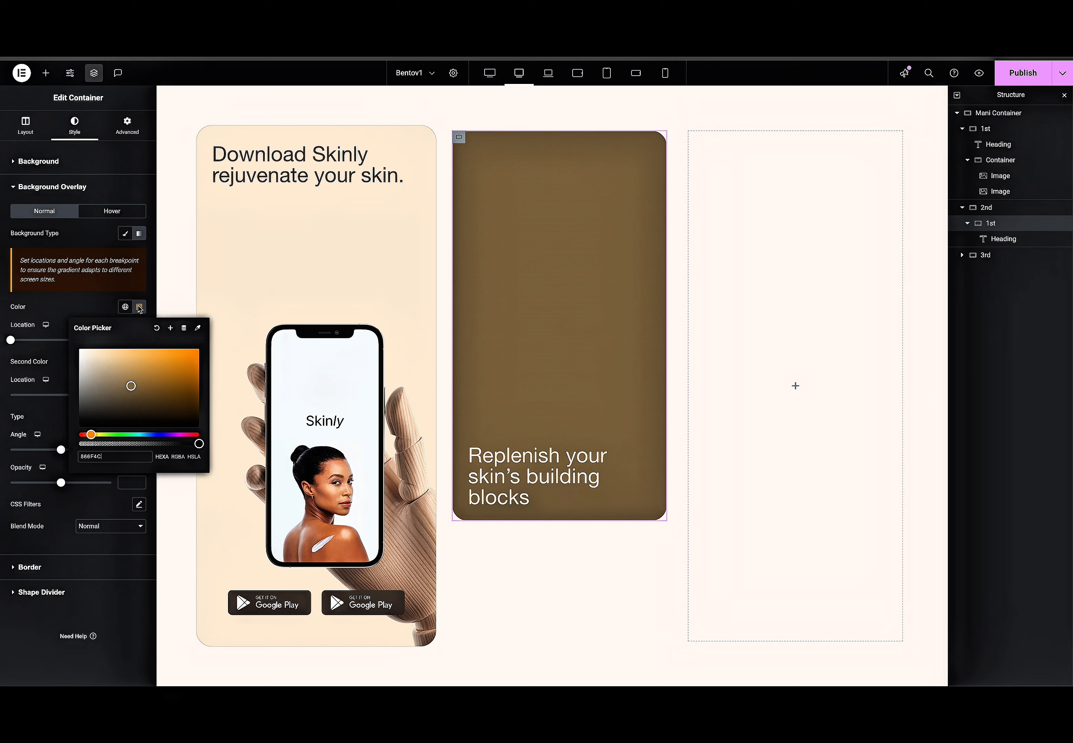
pyautogui.click(95, 304)
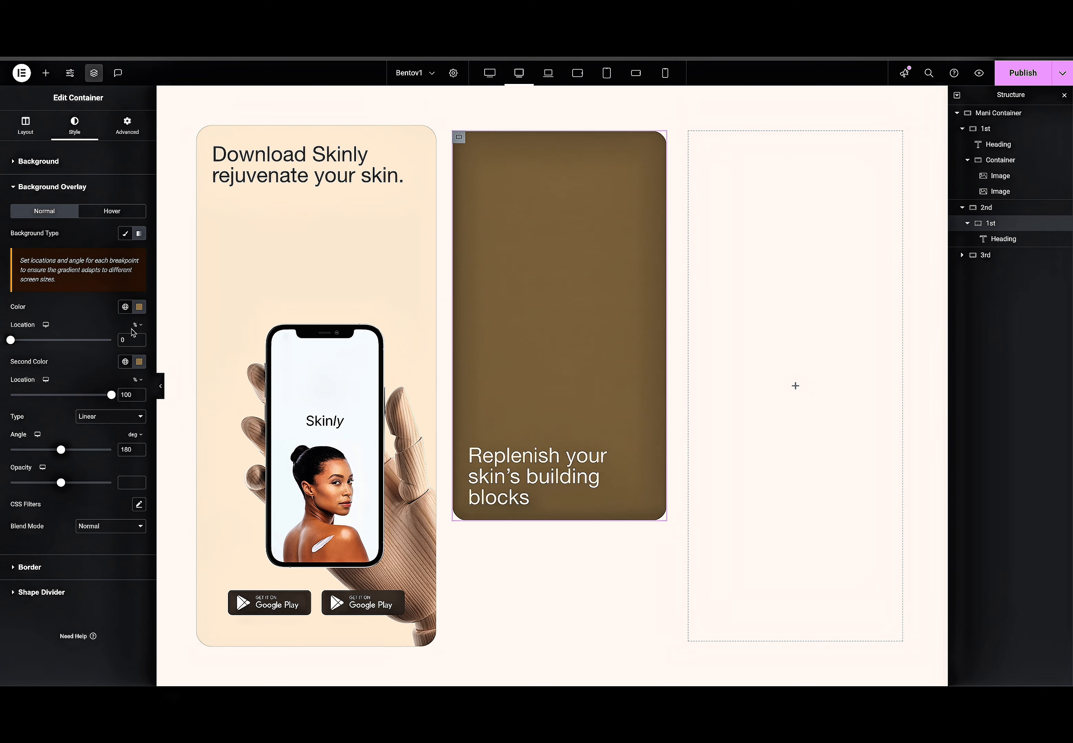
# Make the overlay gradient's first color fully transparent with #866F4C00.
pyautogui.click(139, 306)
pyautogui.write('0')
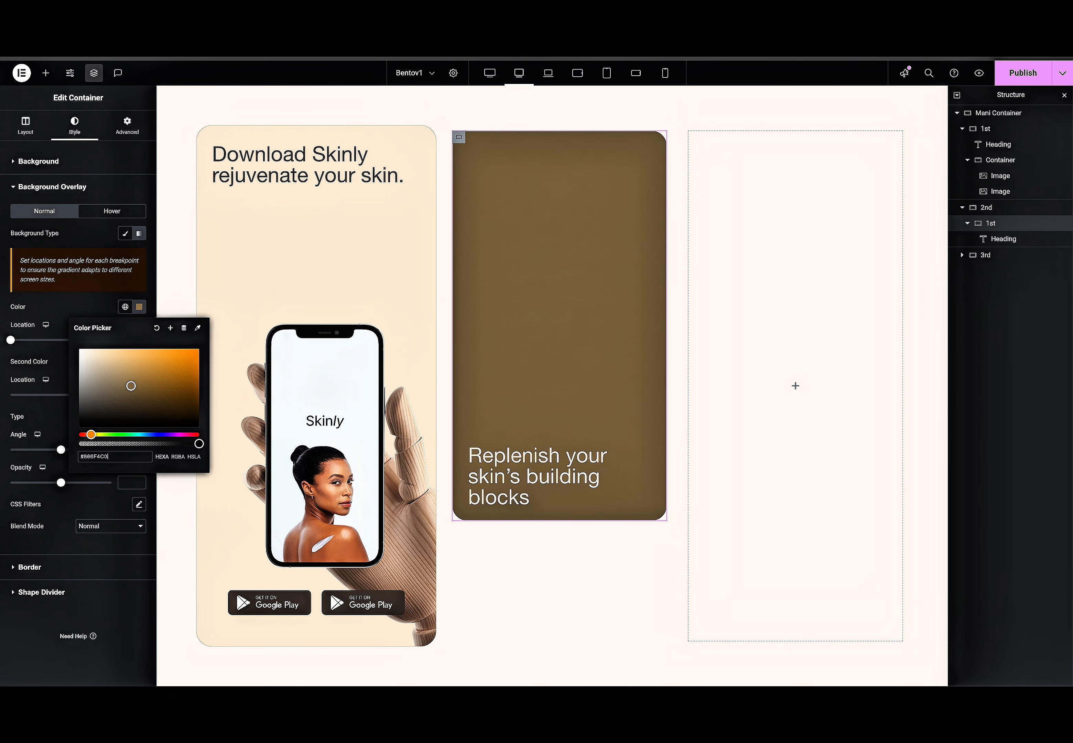
pyautogui.write('0')
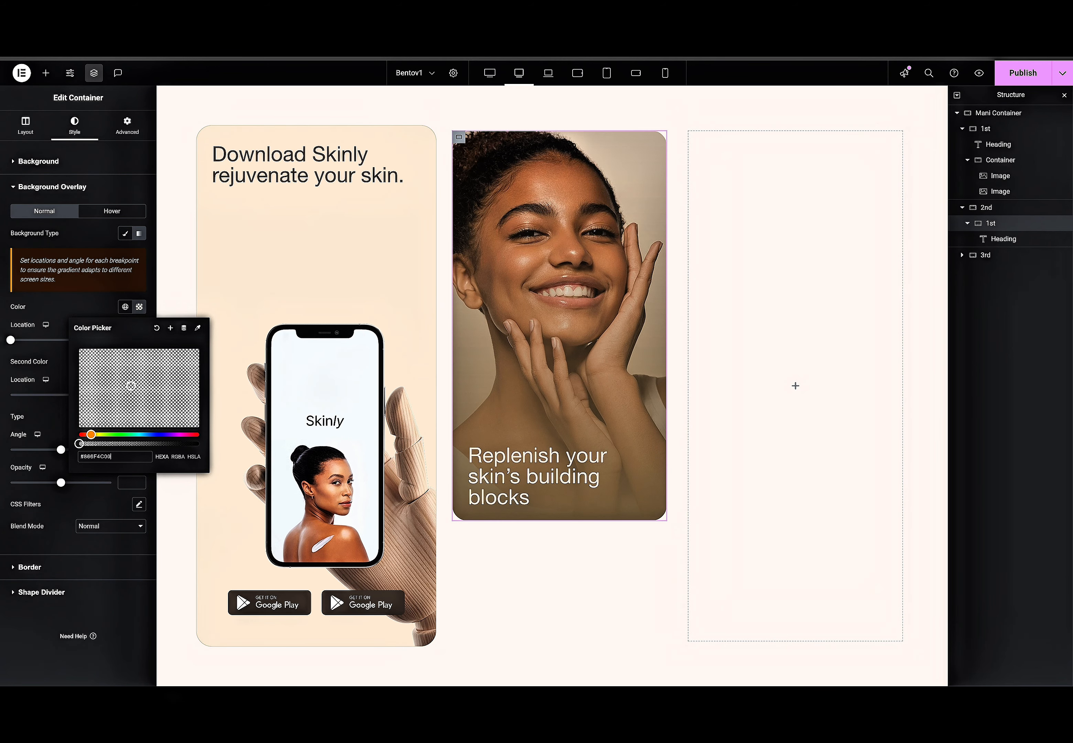
pyautogui.click(60, 370)
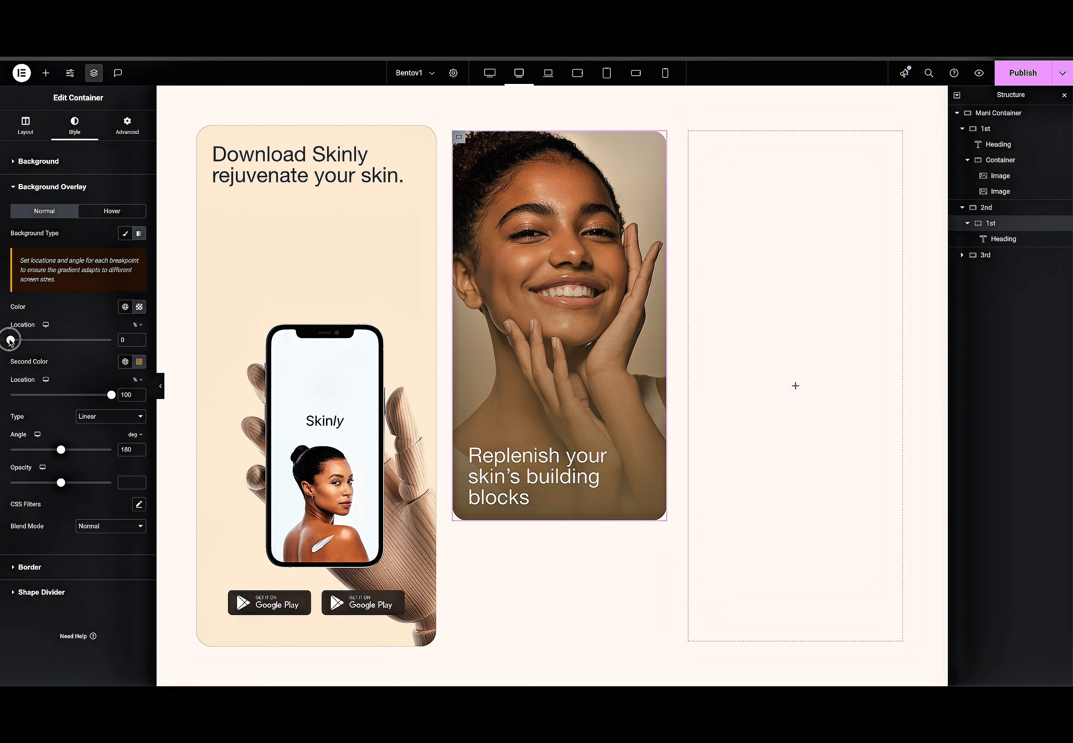
# Set the first gradient color's location to 54% and the overlay opacity to 0.9.
pyautogui.moveTo(10, 340); pyautogui.dragTo(67, 342)
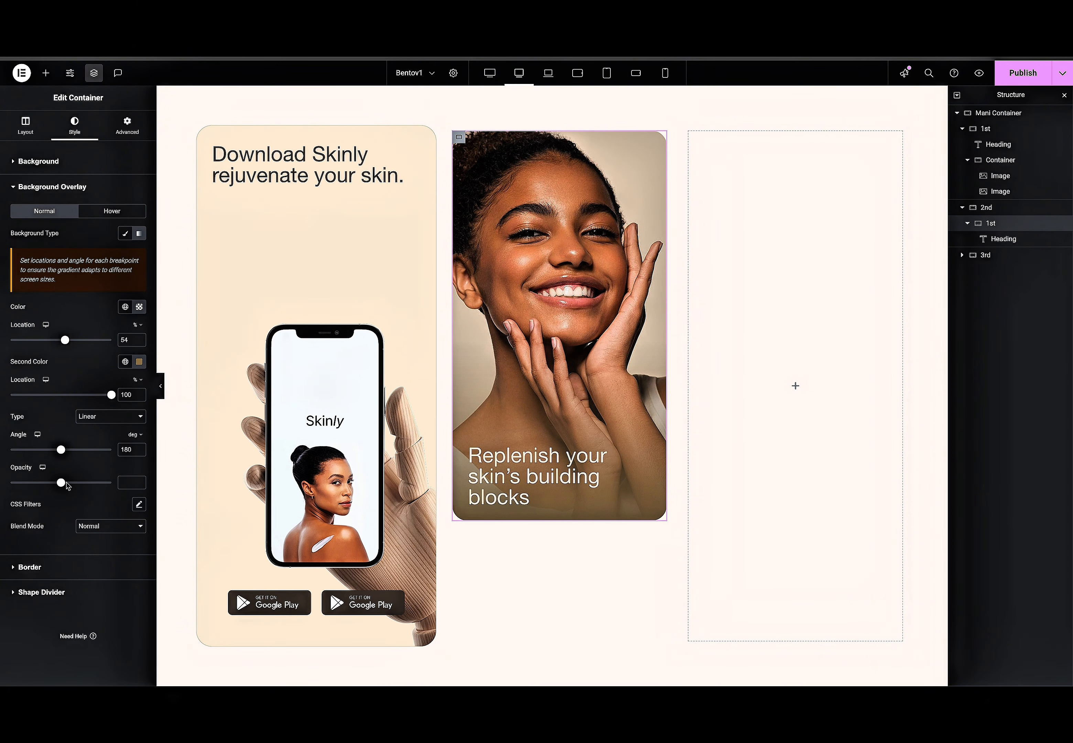
pyautogui.moveTo(63, 483); pyautogui.dragTo(142, 487)
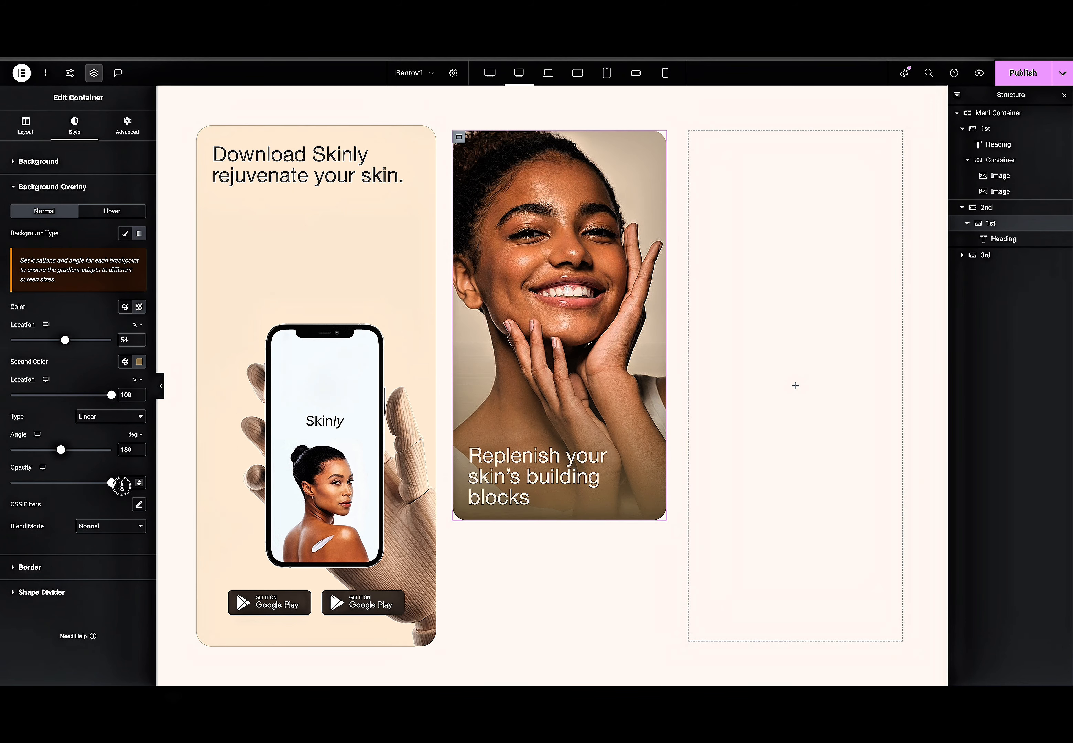
pyautogui.moveTo(111, 483); pyautogui.dragTo(105, 483)
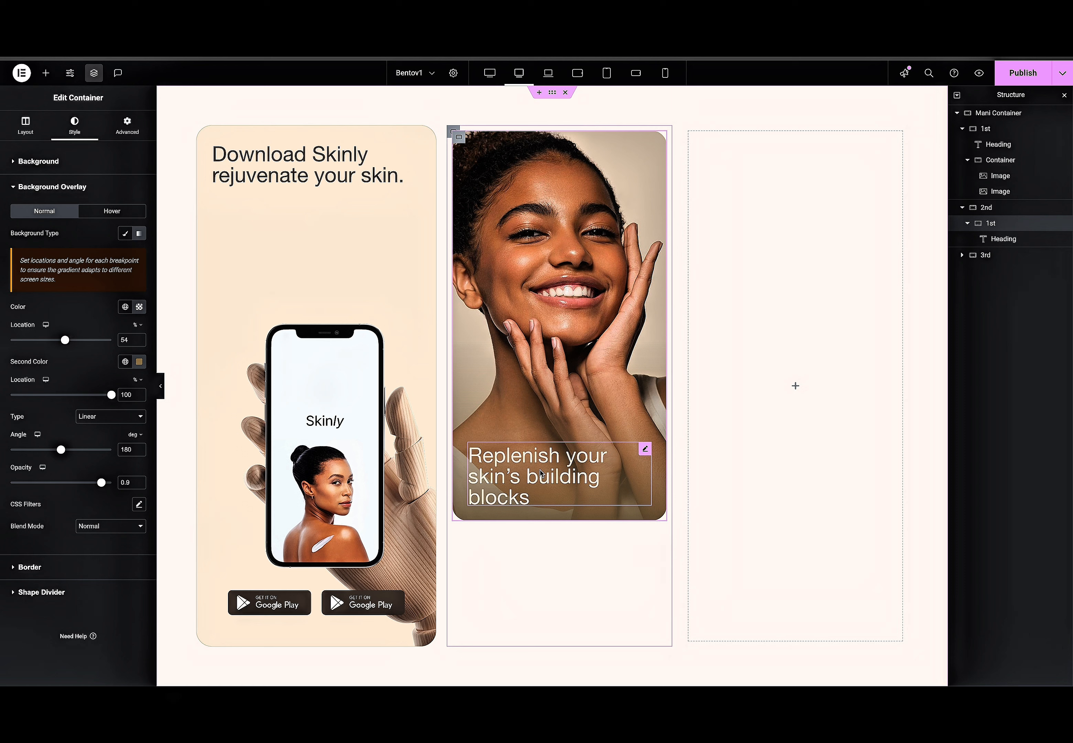
pyautogui.click(529, 497)
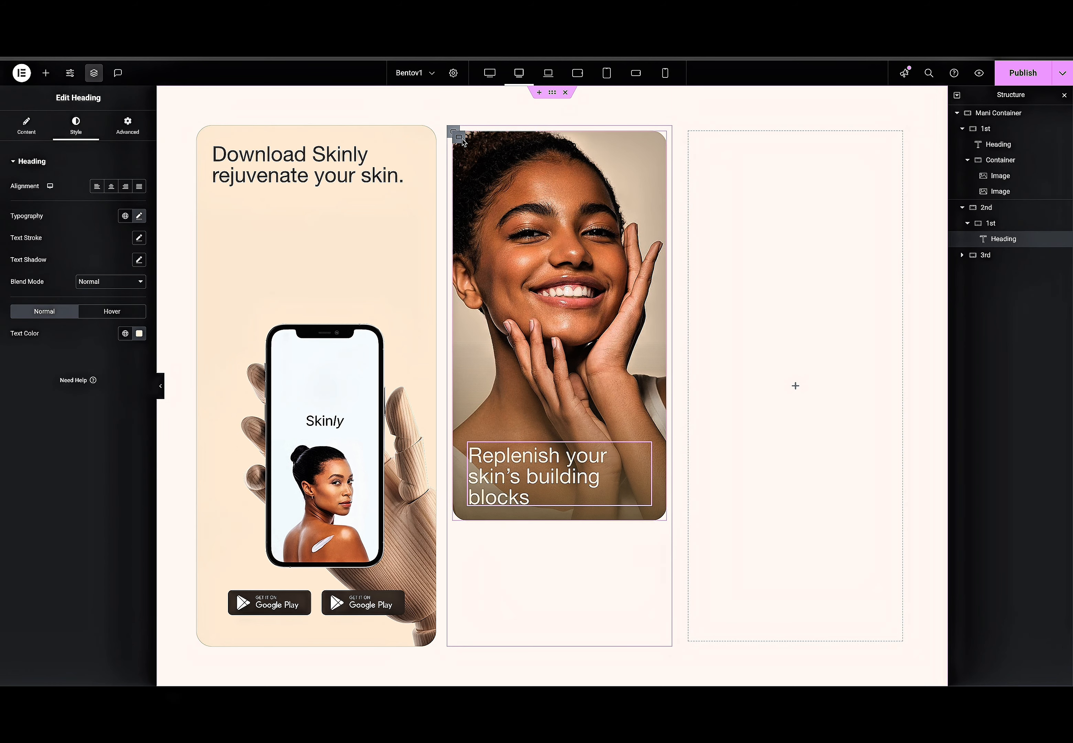
pyautogui.click(458, 137)
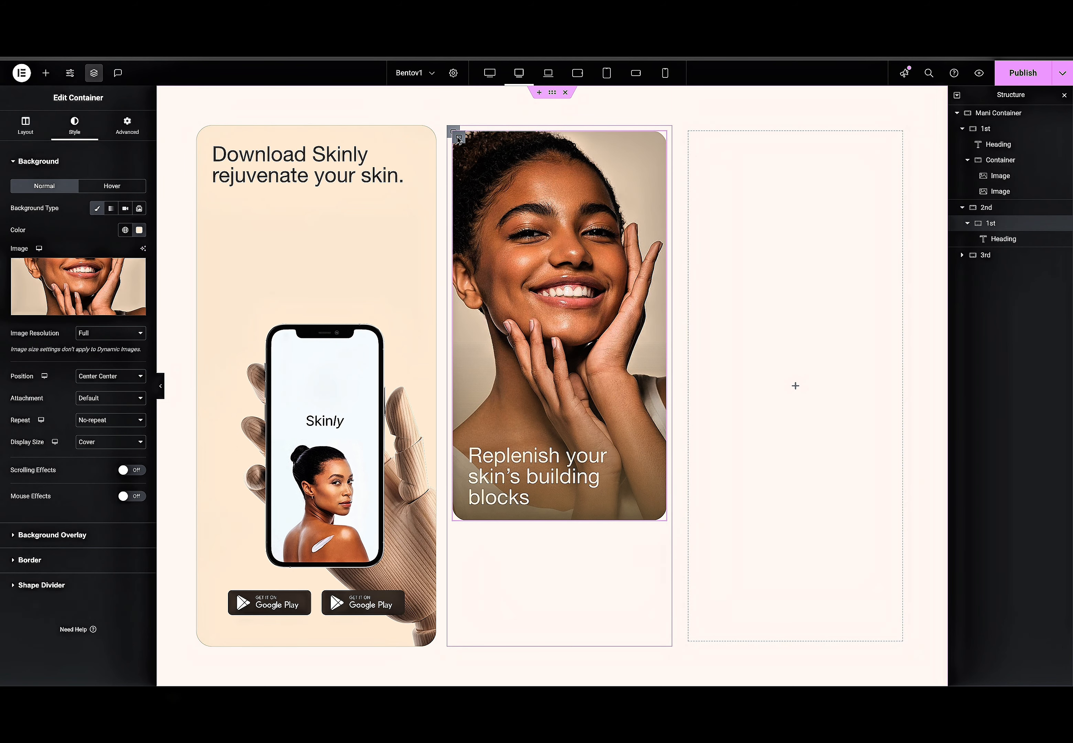
pyautogui.click(49, 80)
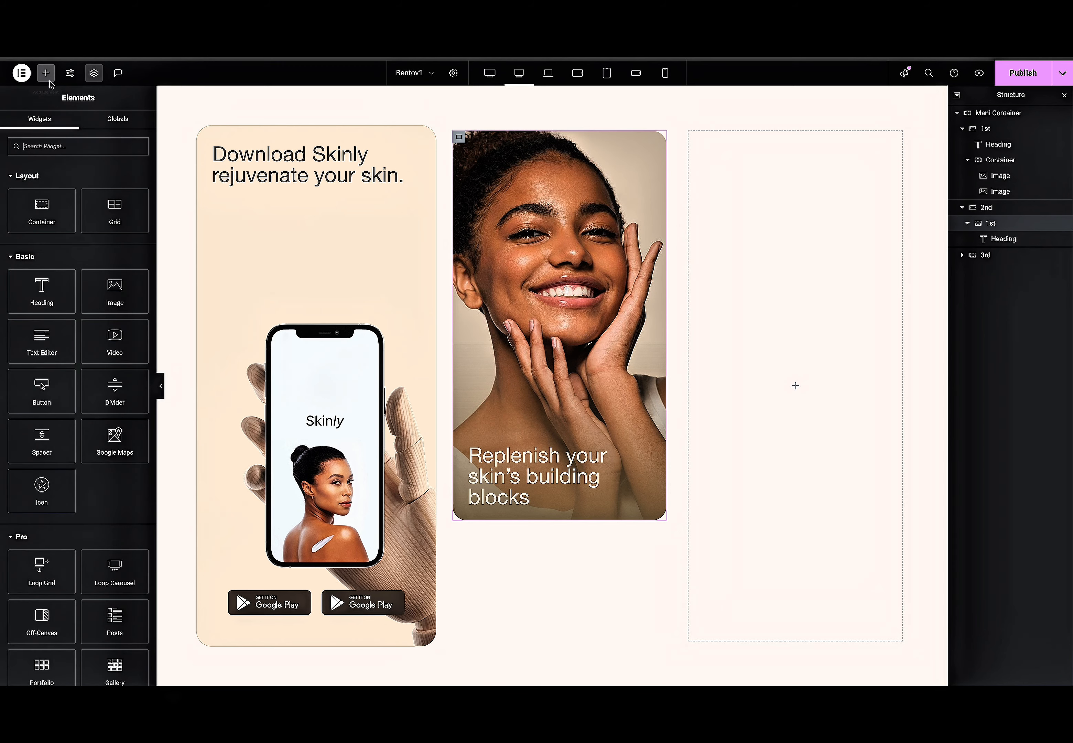
pyautogui.click(40, 220)
pyautogui.hotkey('ctrl', 'z')
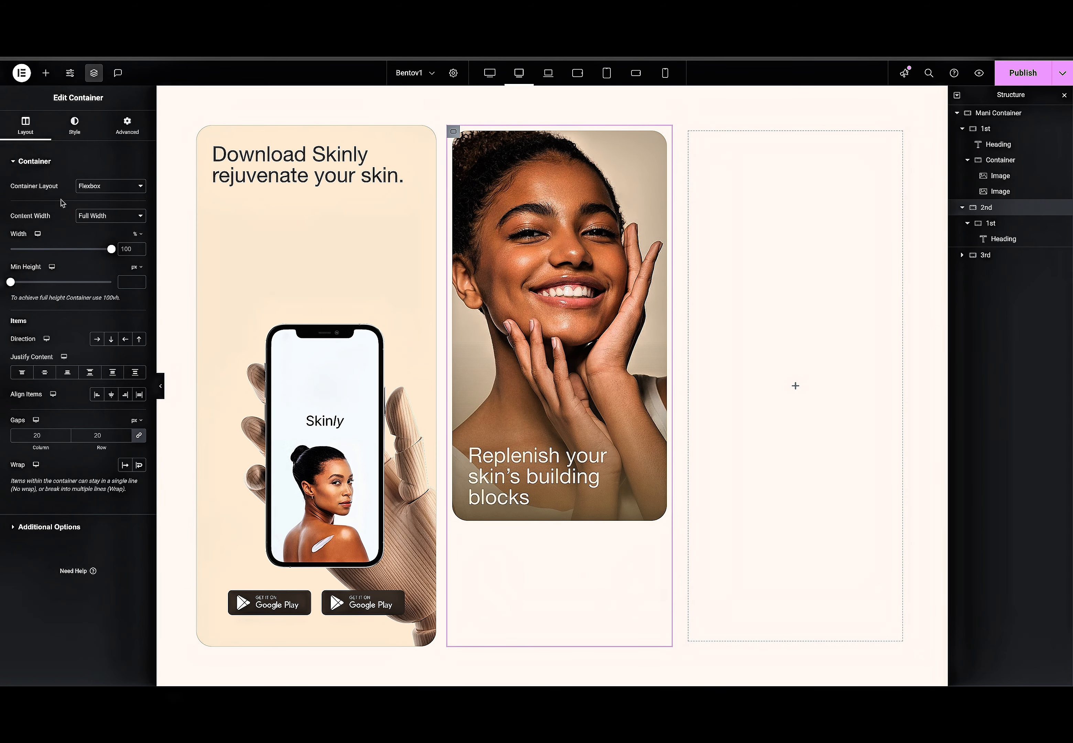
# Add a container below the Replenish card in the second column and set its minimum height to 20 vh.
pyautogui.click(46, 73)
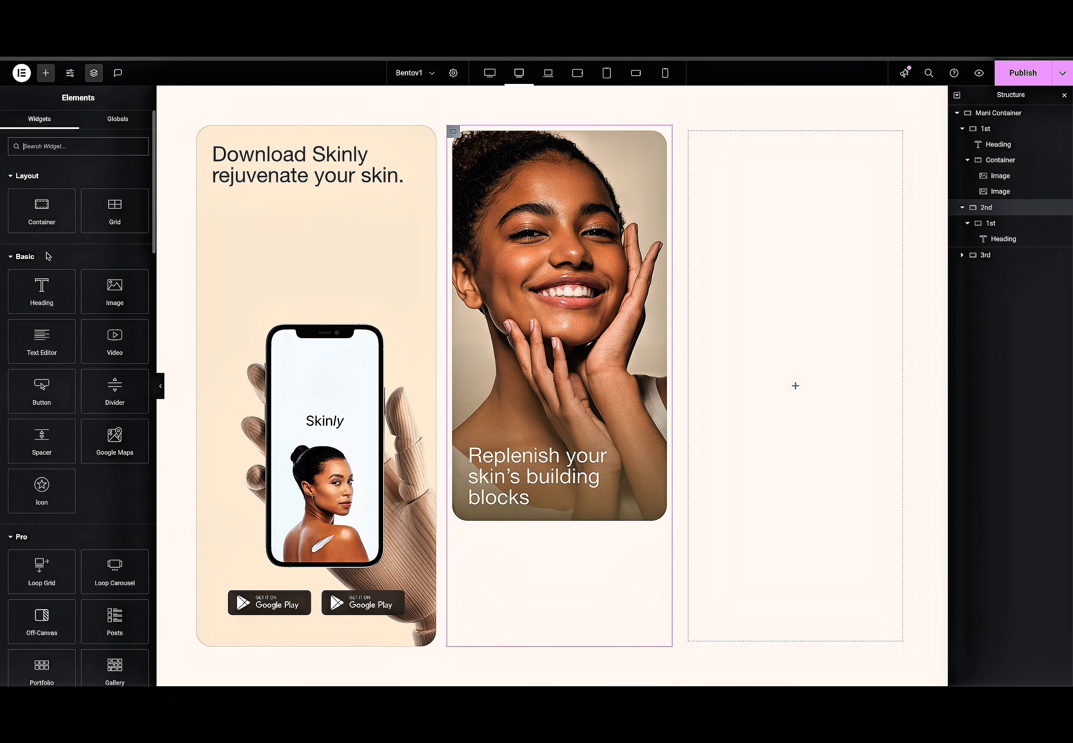
pyautogui.moveTo(37, 209); pyautogui.dragTo(514, 561)
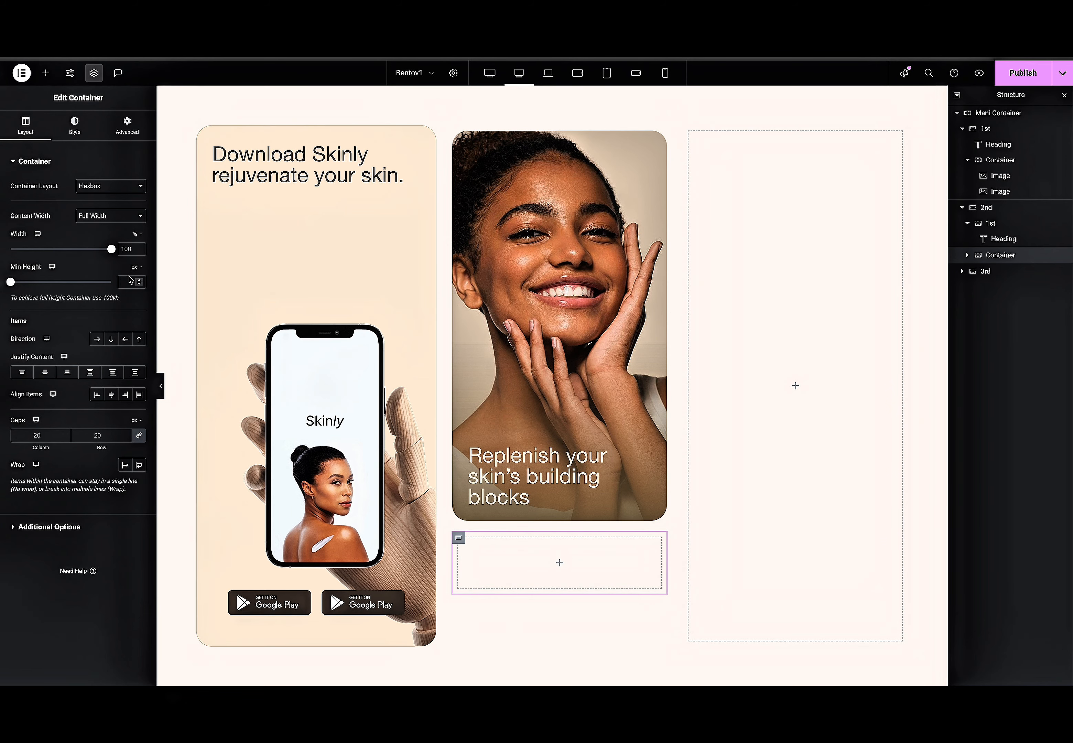
pyautogui.click(134, 312)
pyautogui.write('20')
pyautogui.scroll(-3, 514, 536)
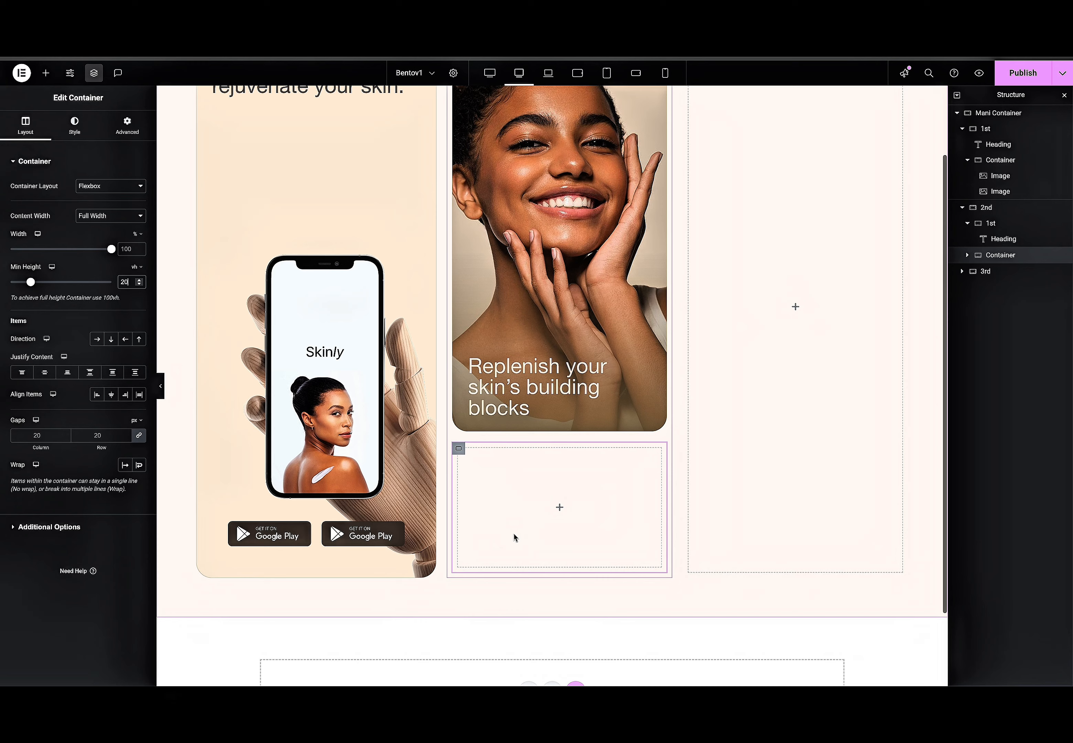
# Set the new container's padding to 30 px on all sides.
pyautogui.click(127, 125)
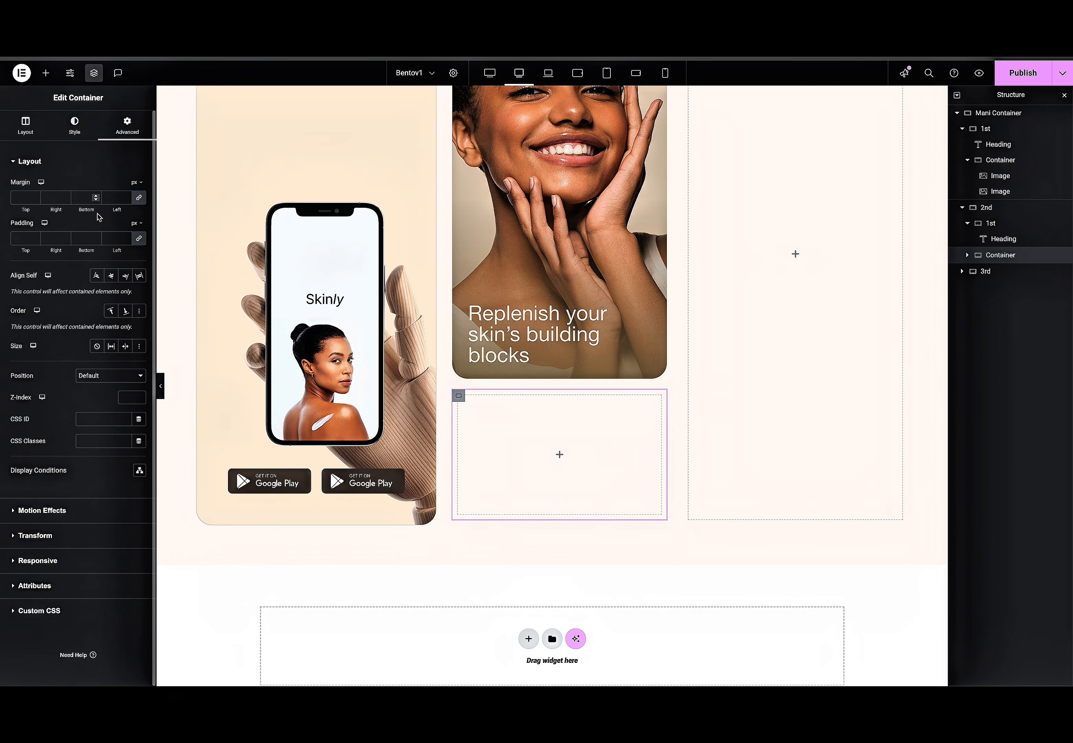
pyautogui.click(23, 238)
pyautogui.write('30')
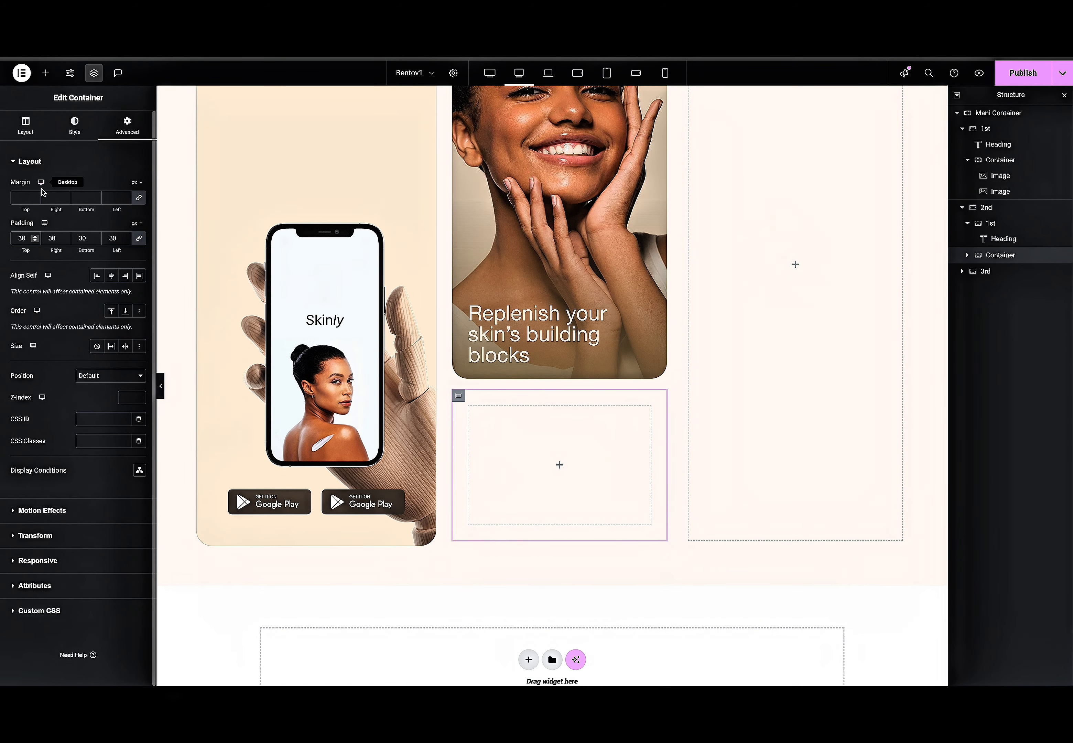
# Give the new container the Figma 82% card's background color #574B3F and a border radius of 30 px.
pyautogui.click(73, 133)
pyautogui.click(96, 209)
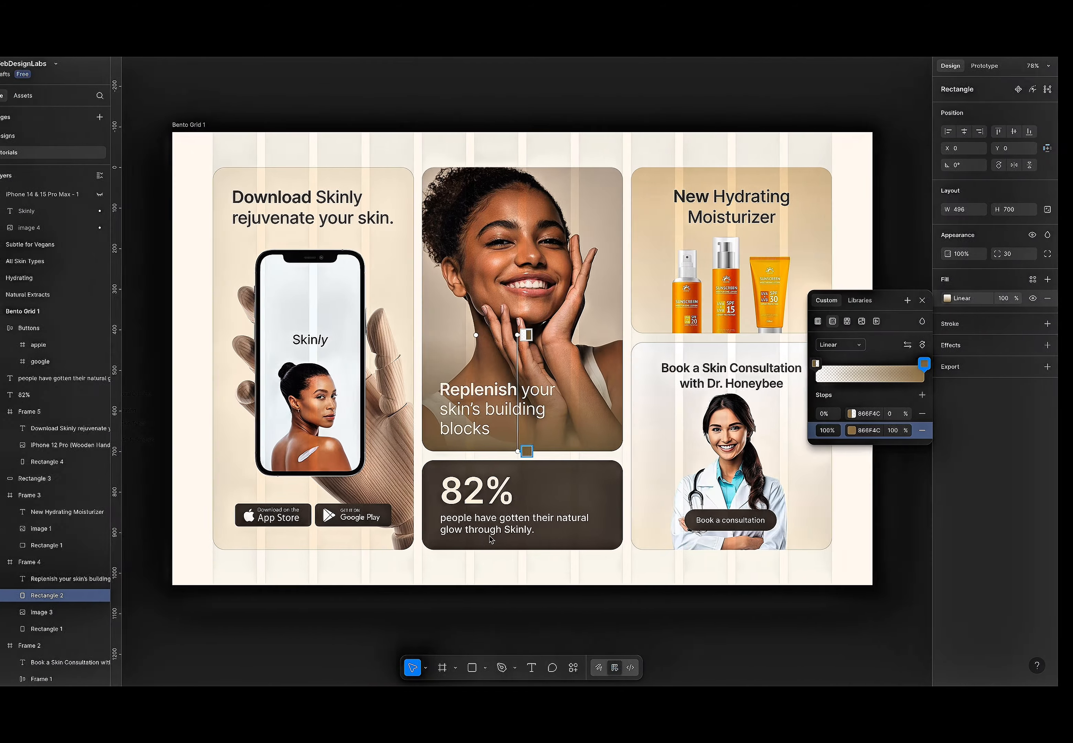
pyautogui.click(489, 537)
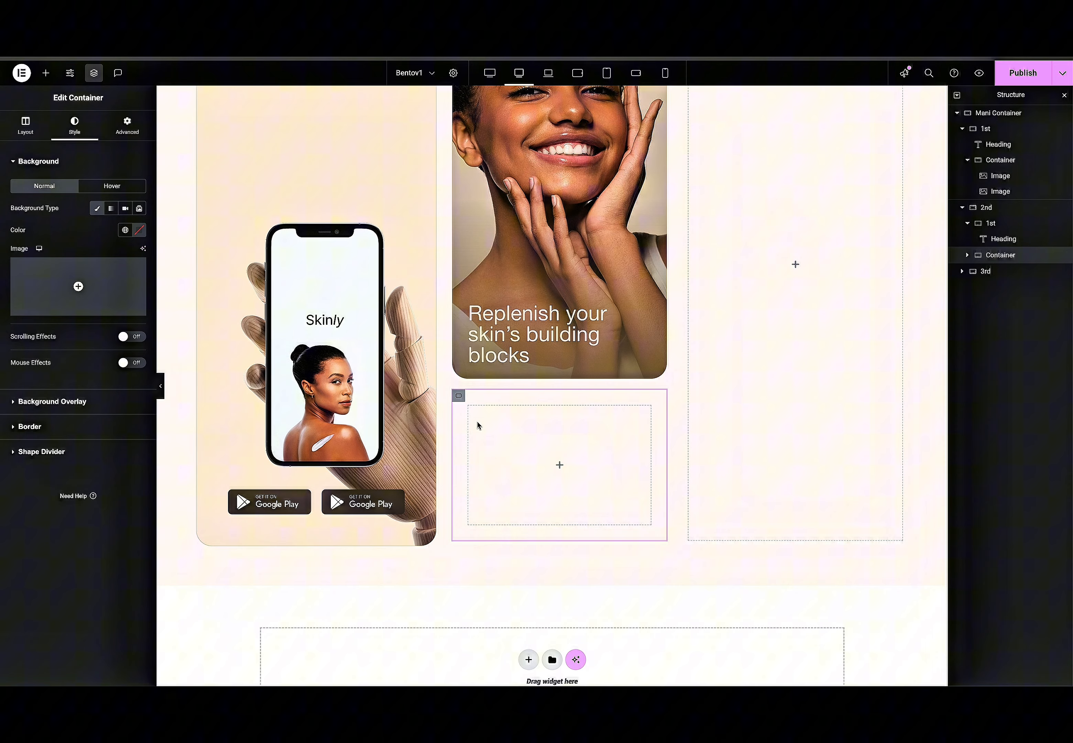
pyautogui.click(458, 397)
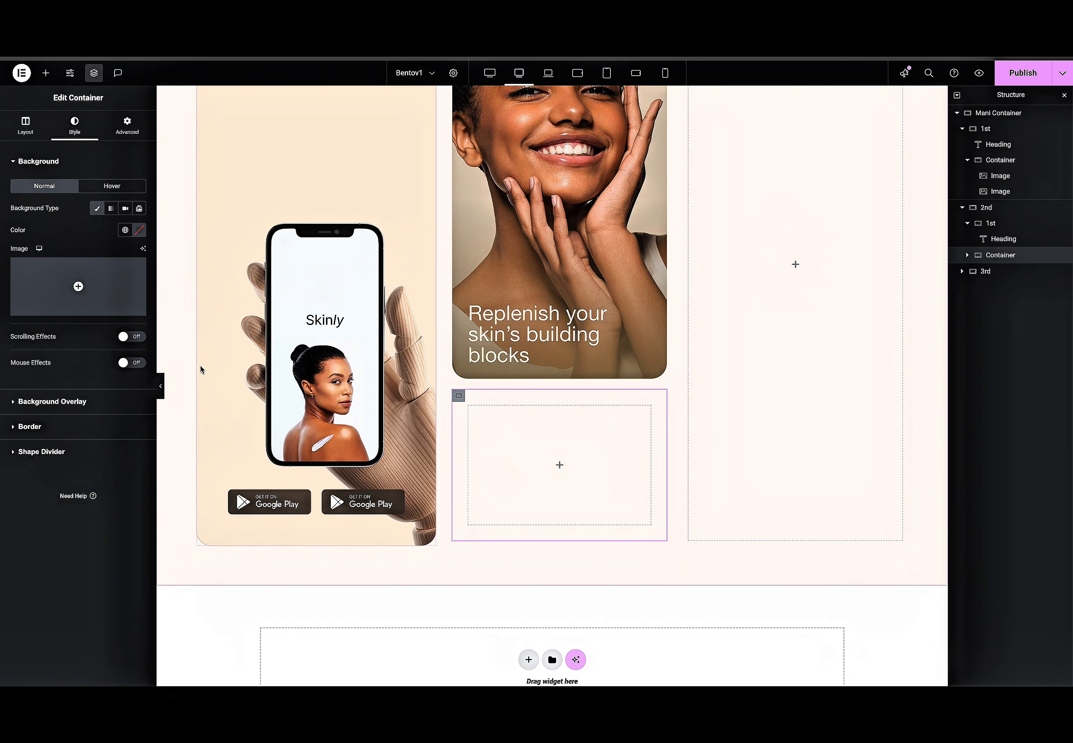
pyautogui.click(138, 230)
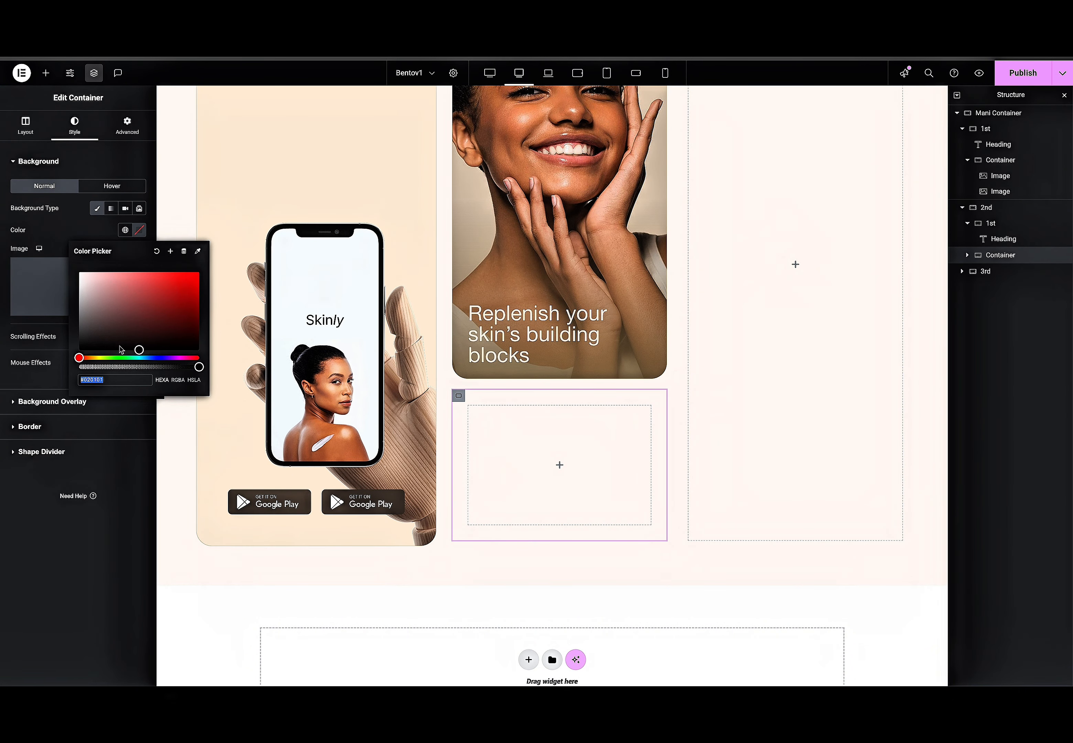
pyautogui.write('574B3F')
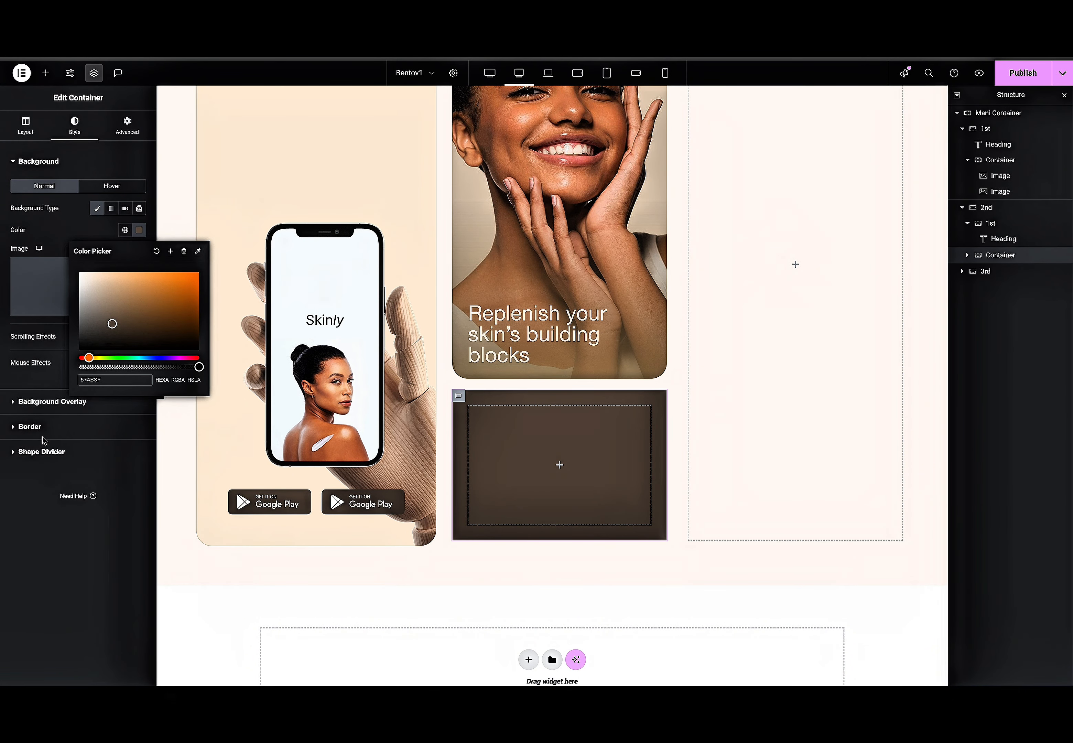
pyautogui.click(38, 426)
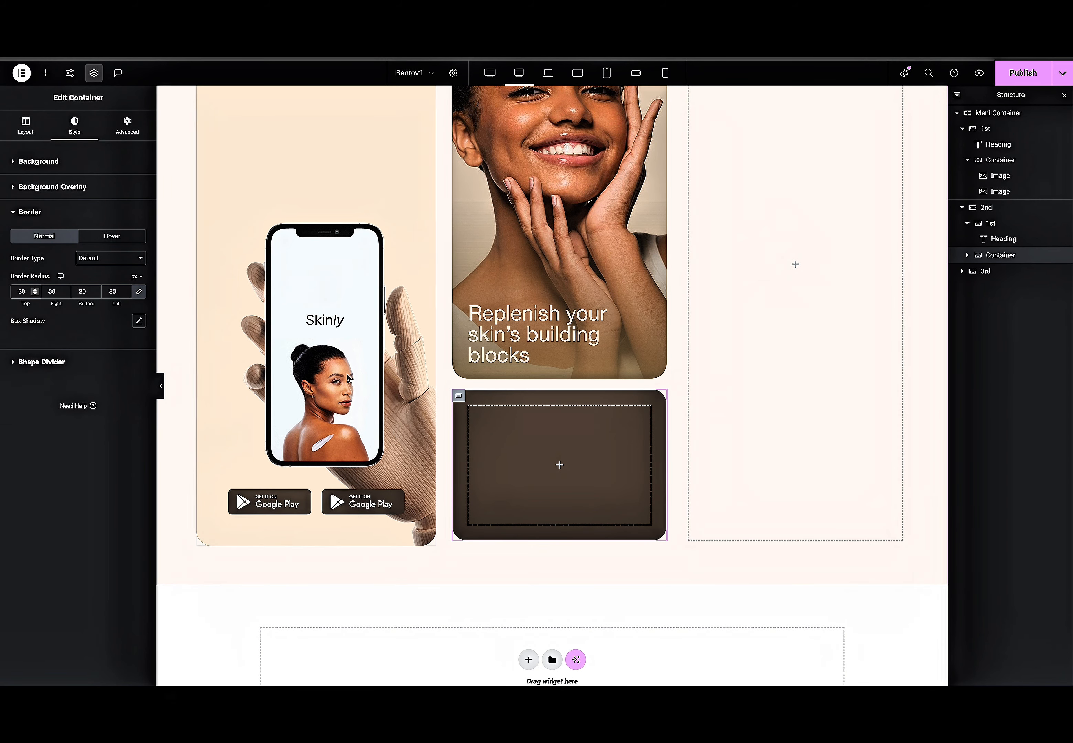
# Add a heading reading "82%" to the dark container and select the matching 82% text in the Figma design.
pyautogui.click(46, 73)
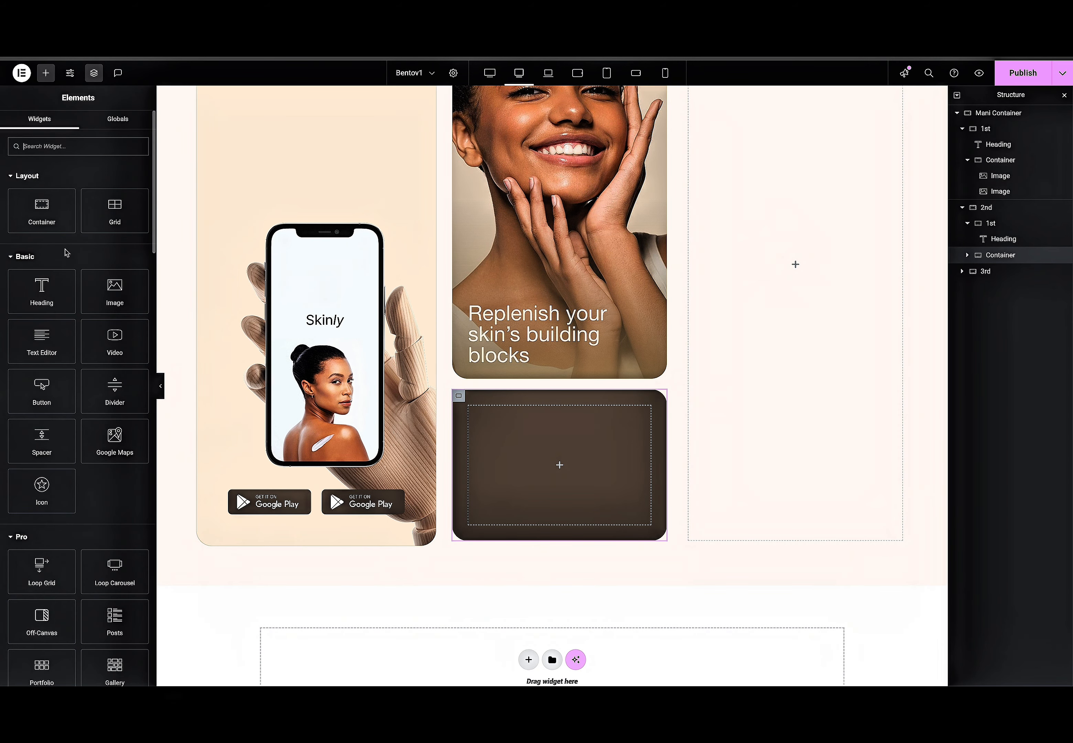
pyautogui.click(46, 283)
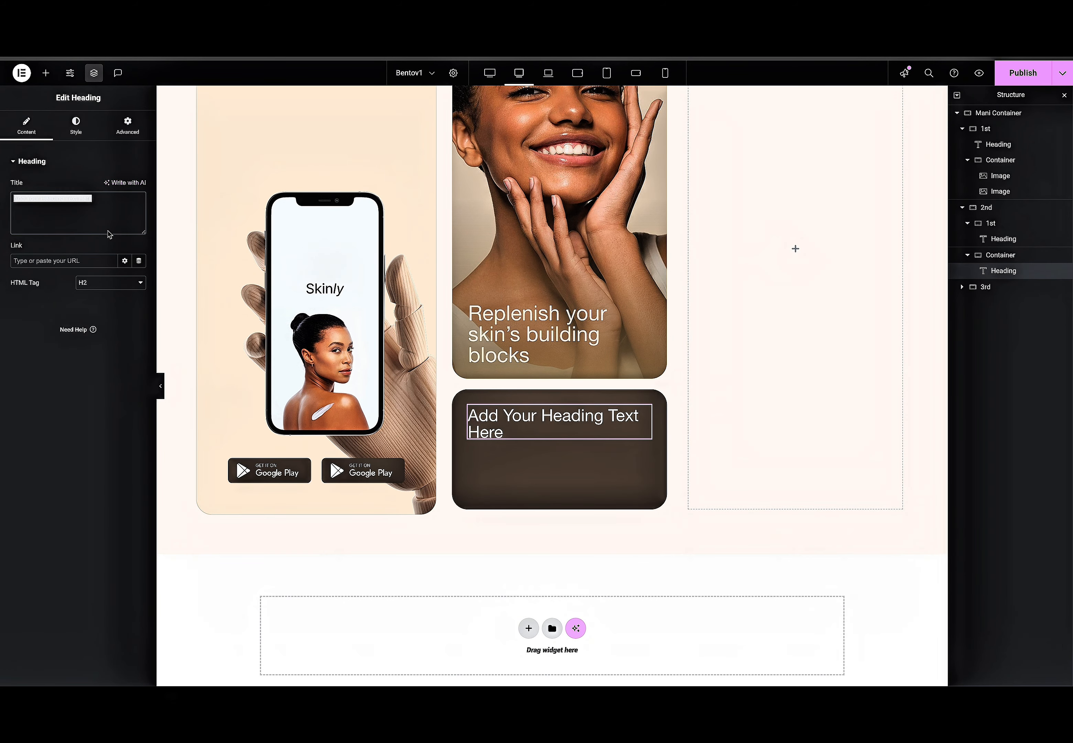
pyautogui.write('*2')
pyautogui.press('BackSpace')
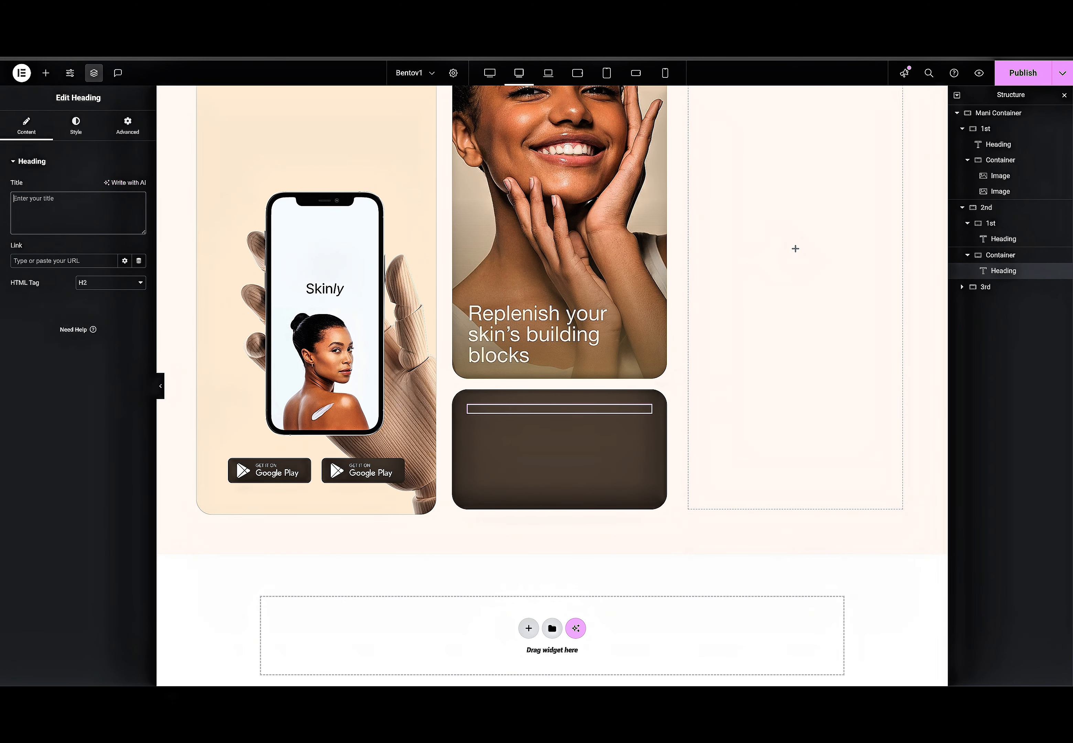
pyautogui.write('2%')
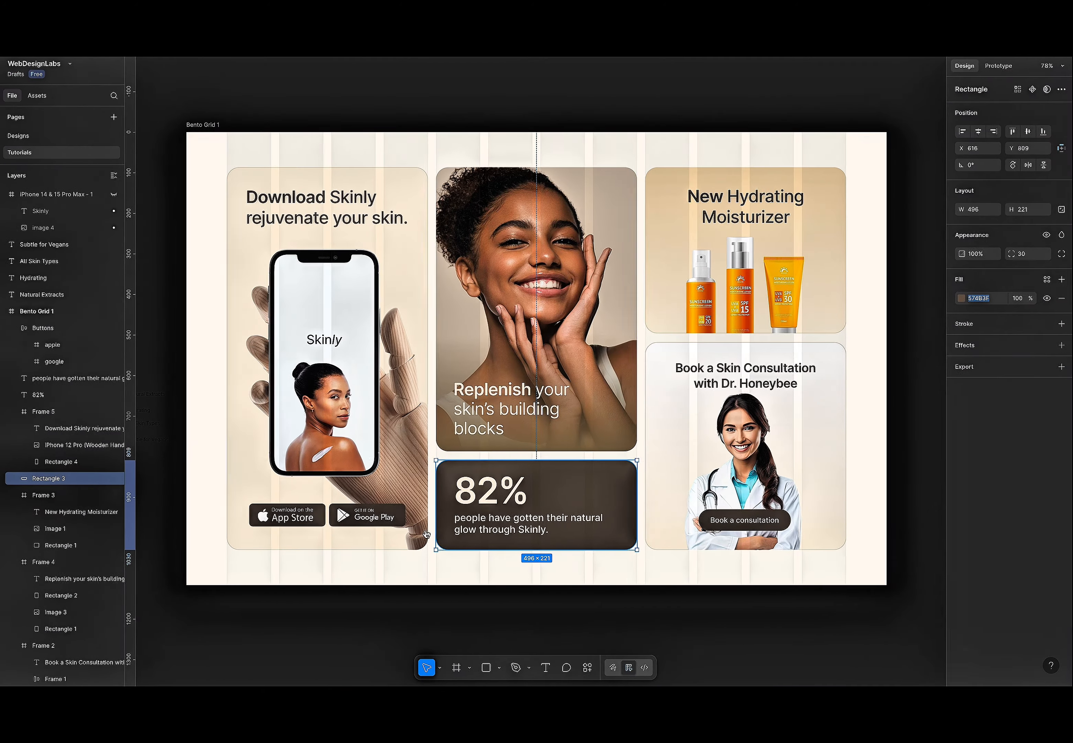
pyautogui.click(491, 492)
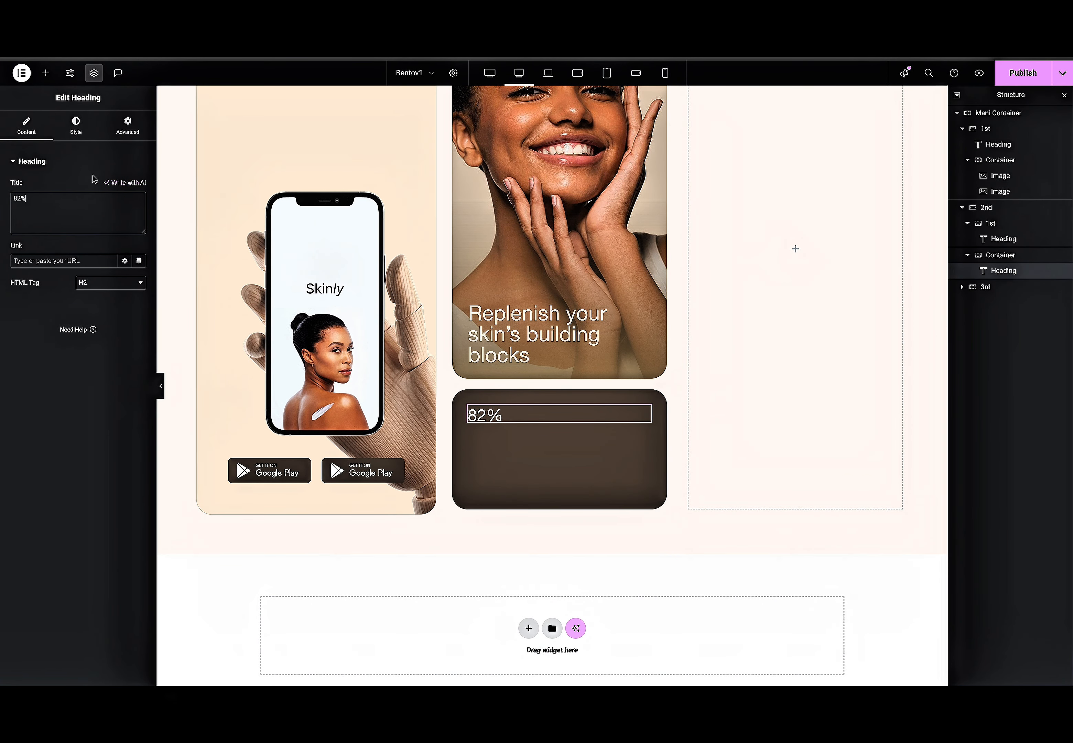
# Set the 82% heading's font size to 64 px.
pyautogui.click(77, 132)
pyautogui.click(139, 215)
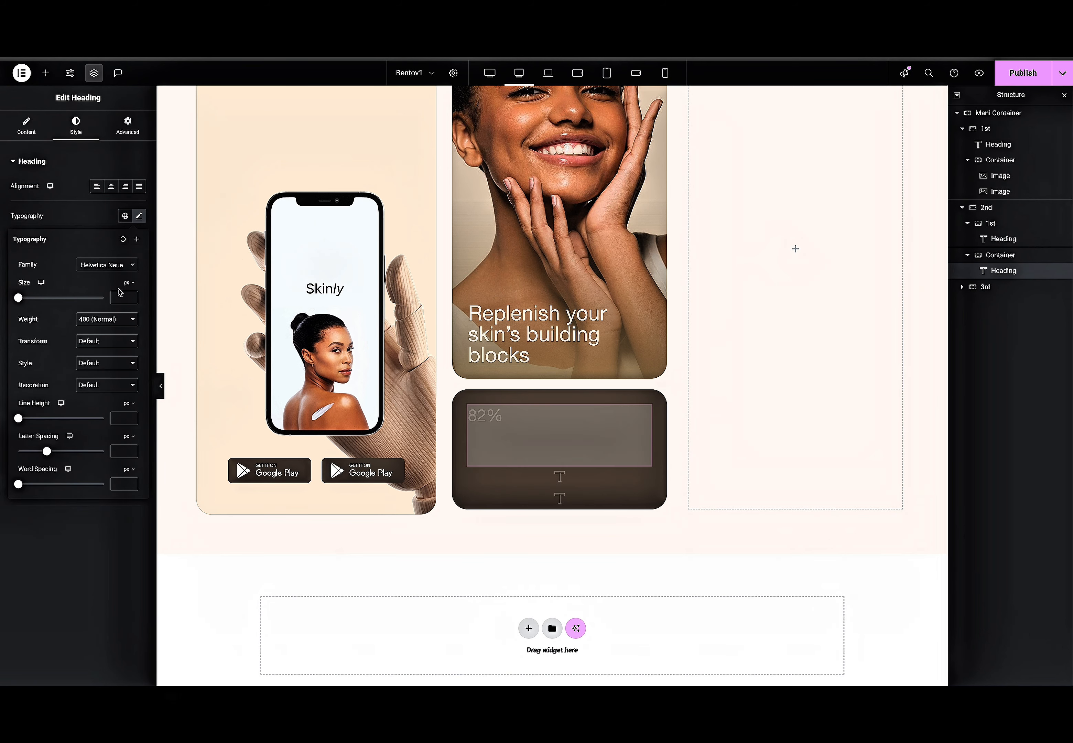
pyautogui.click(121, 298)
pyautogui.write('64')
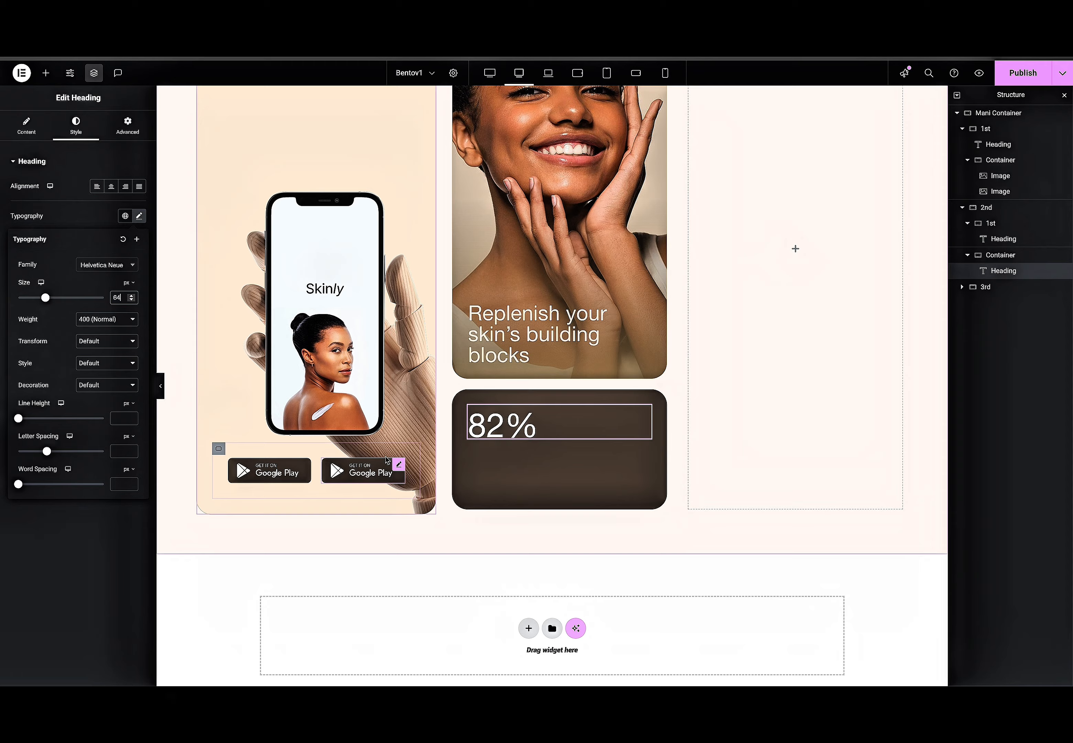
# Change the "Download Skinly rejuvenate your skin." heading's font family to Inter.
pyautogui.scroll(3, 405, 420)
pyautogui.click(402, 176)
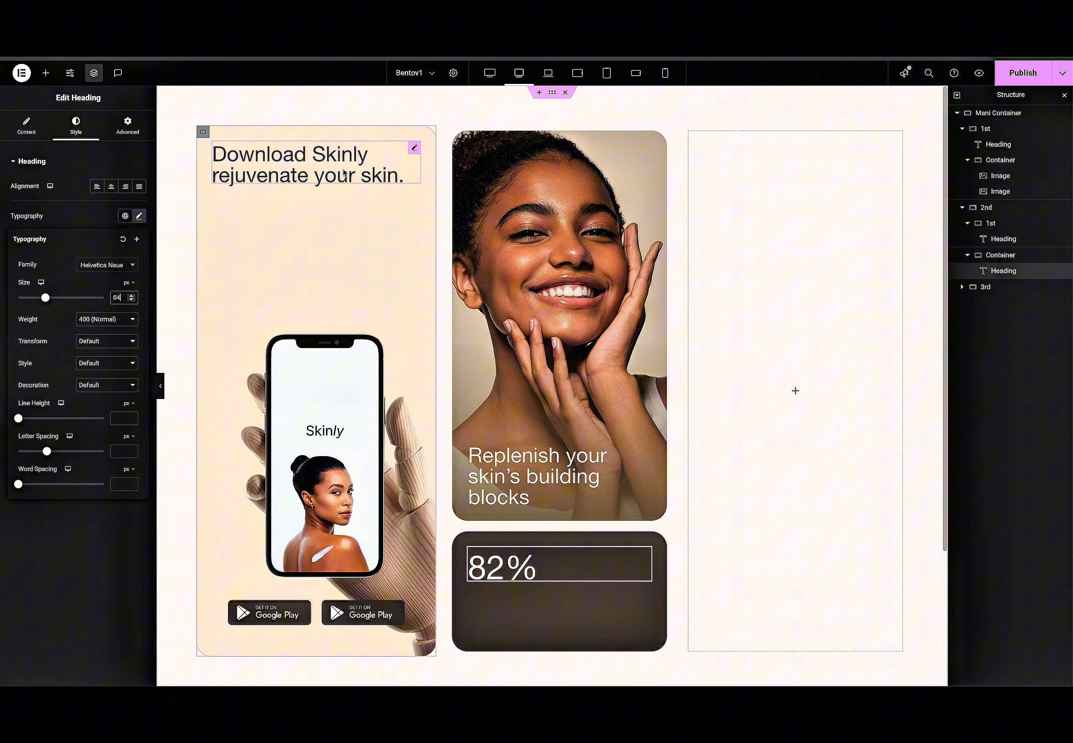
pyautogui.click(139, 216)
pyautogui.click(107, 264)
pyautogui.write('i')
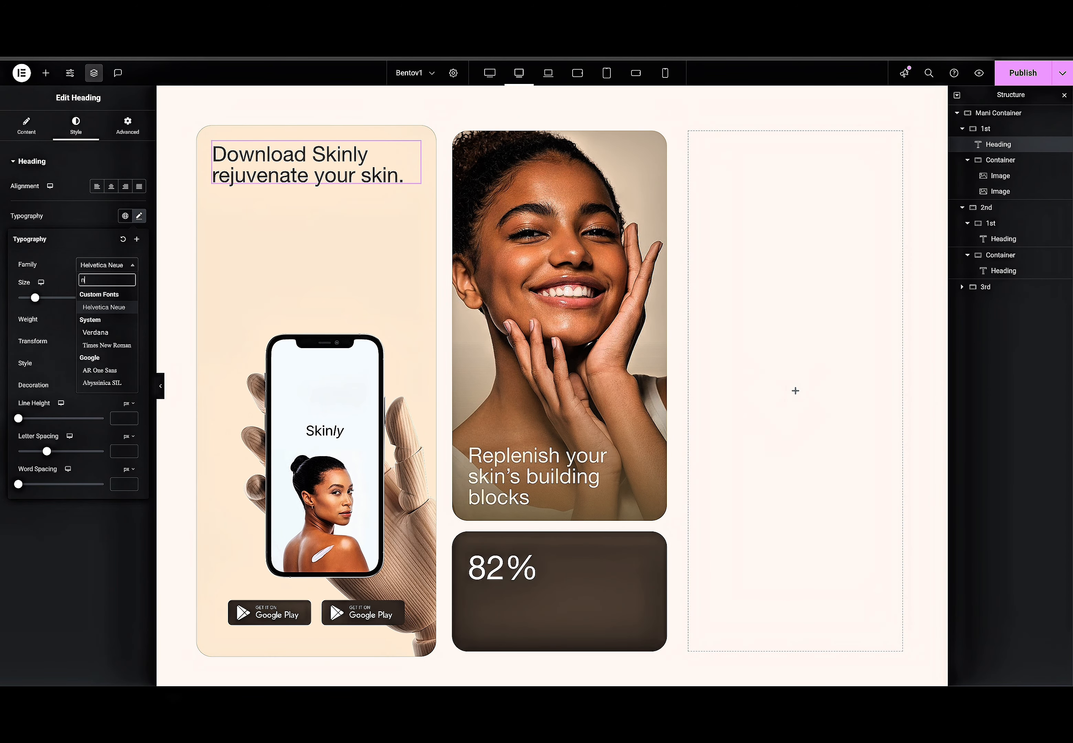
pyautogui.write('nter')
pyautogui.click(108, 304)
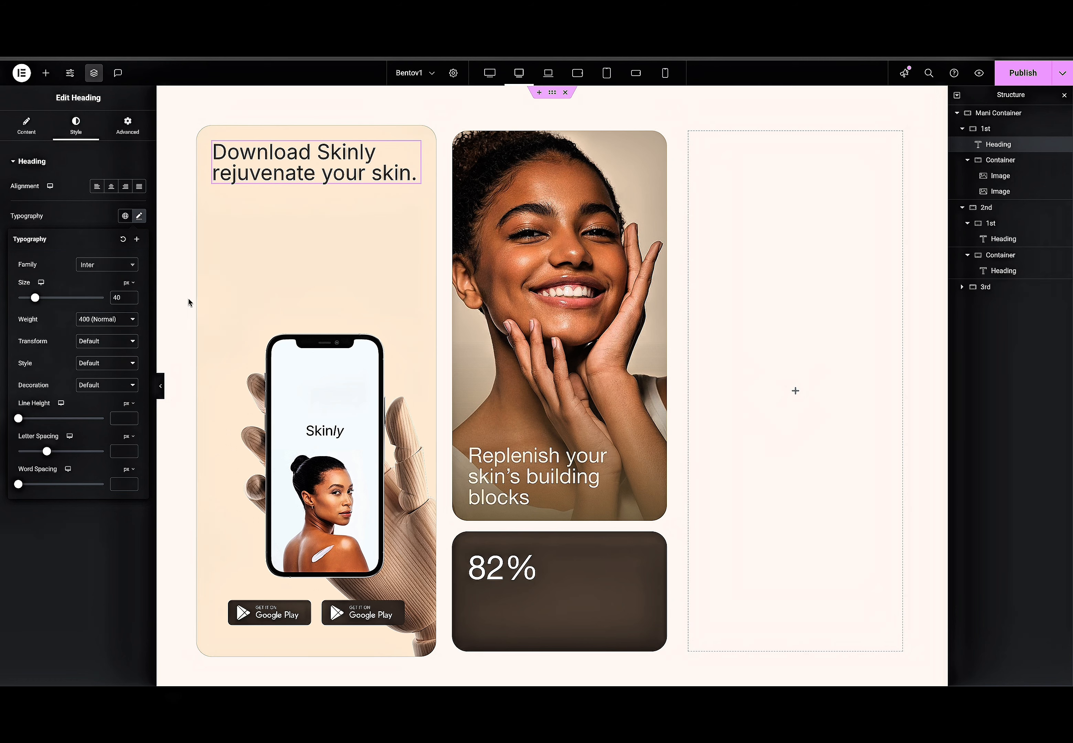
# Change the "Replenish your skin's building blocks" heading's font family to Inter.
pyautogui.click(561, 471)
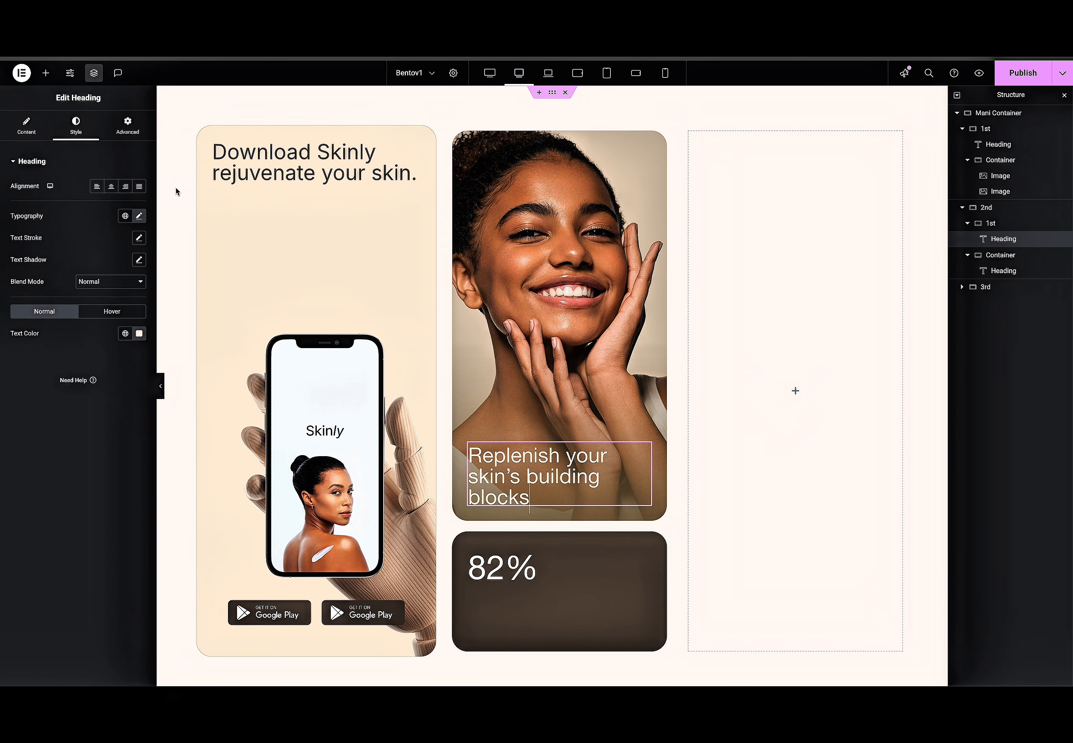
pyautogui.click(135, 216)
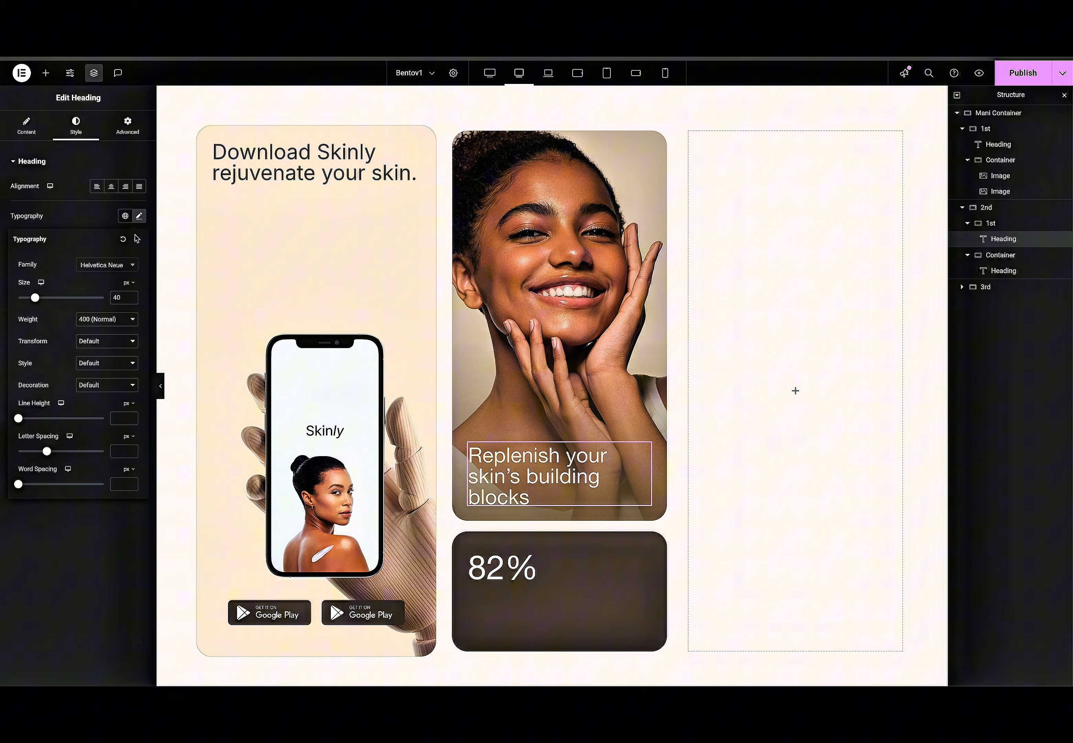
pyautogui.click(114, 266)
pyautogui.write('Inter')
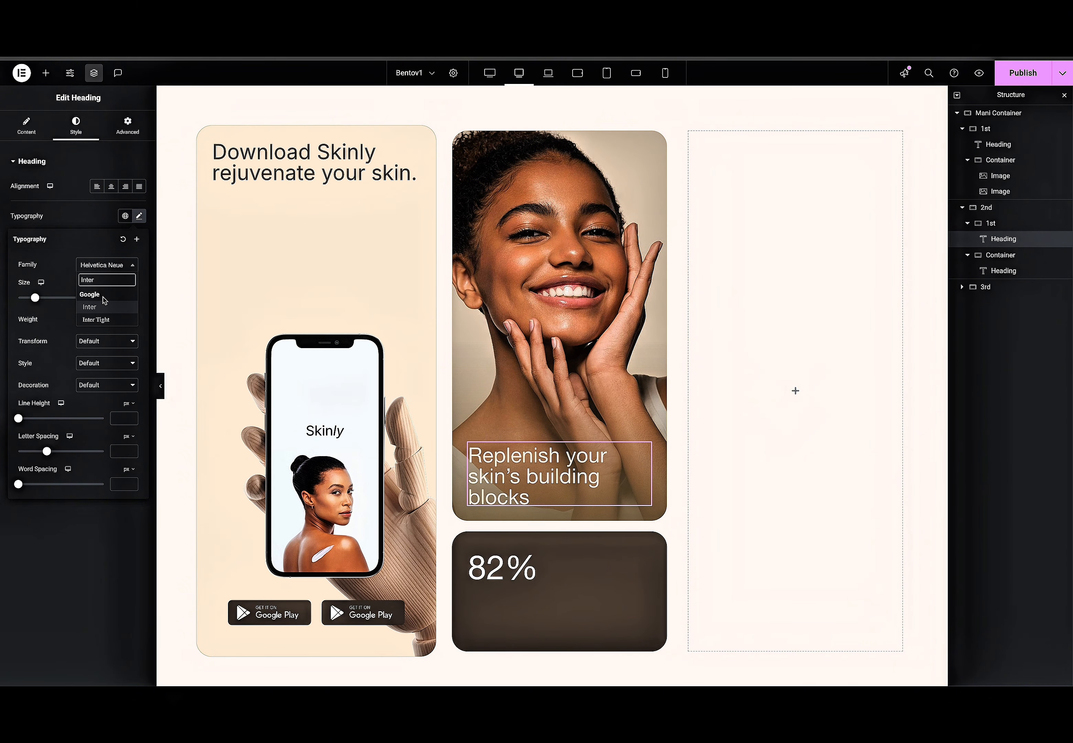
pyautogui.click(103, 307)
# Set the 82% heading's font family to Inter and its weight to 600 (Semi Bold).
pyautogui.scroll(-3, 500, 546)
pyautogui.click(526, 483)
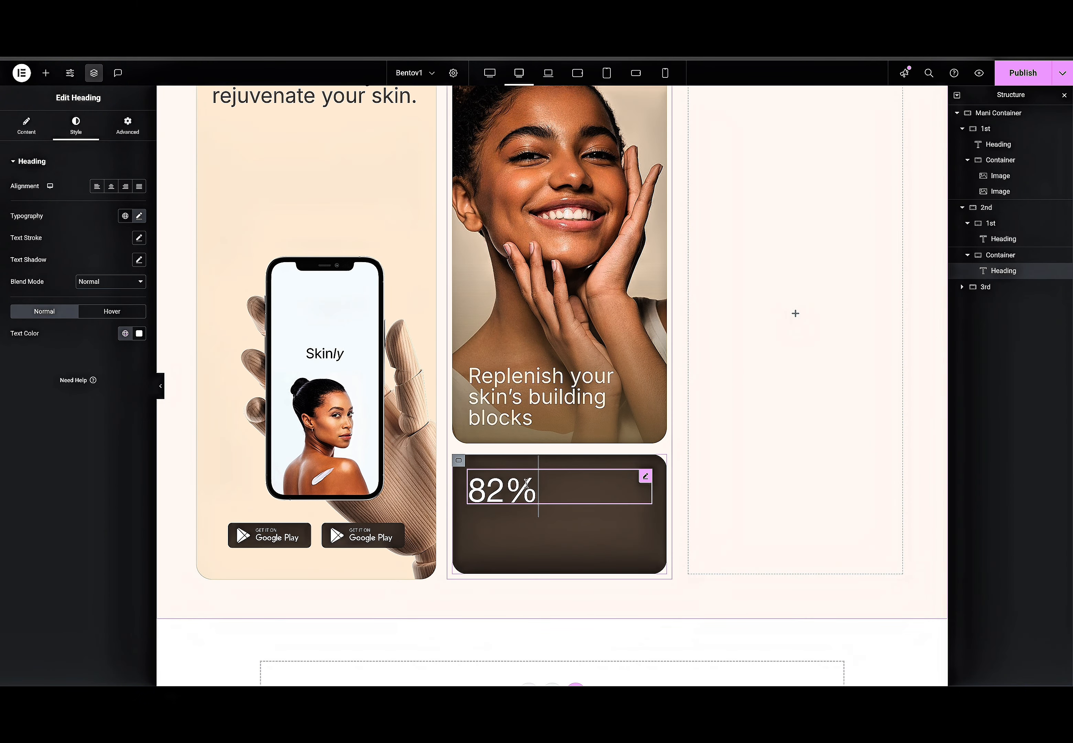
pyautogui.click(138, 217)
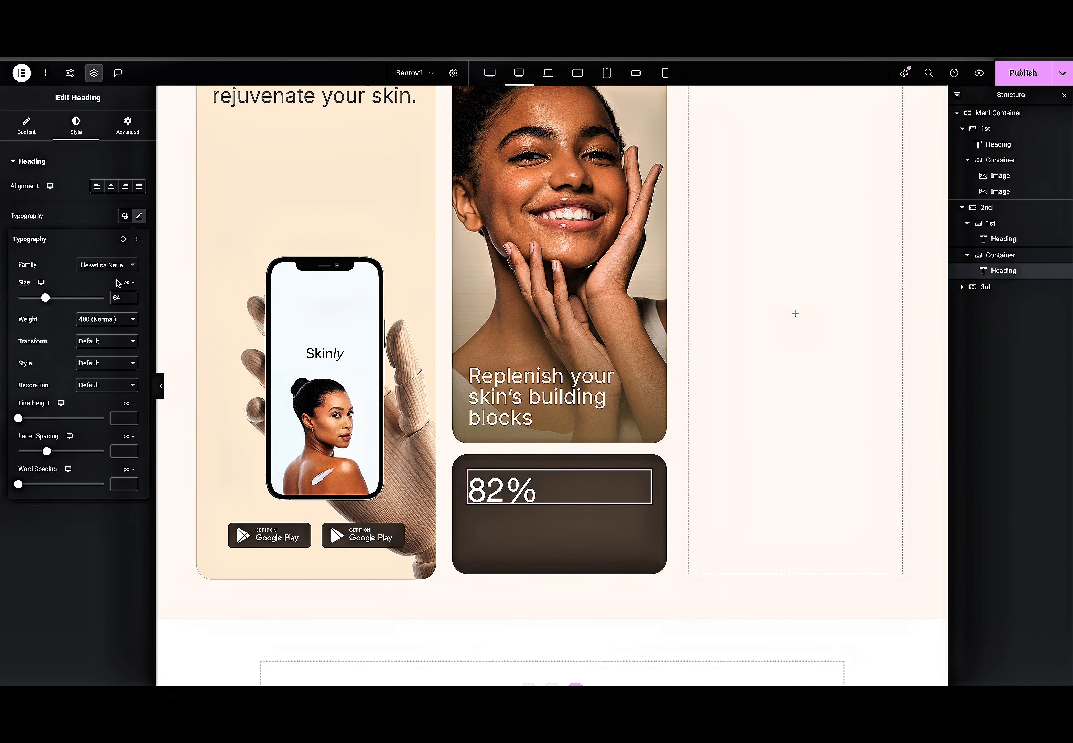
pyautogui.click(112, 265)
pyautogui.write('Inter')
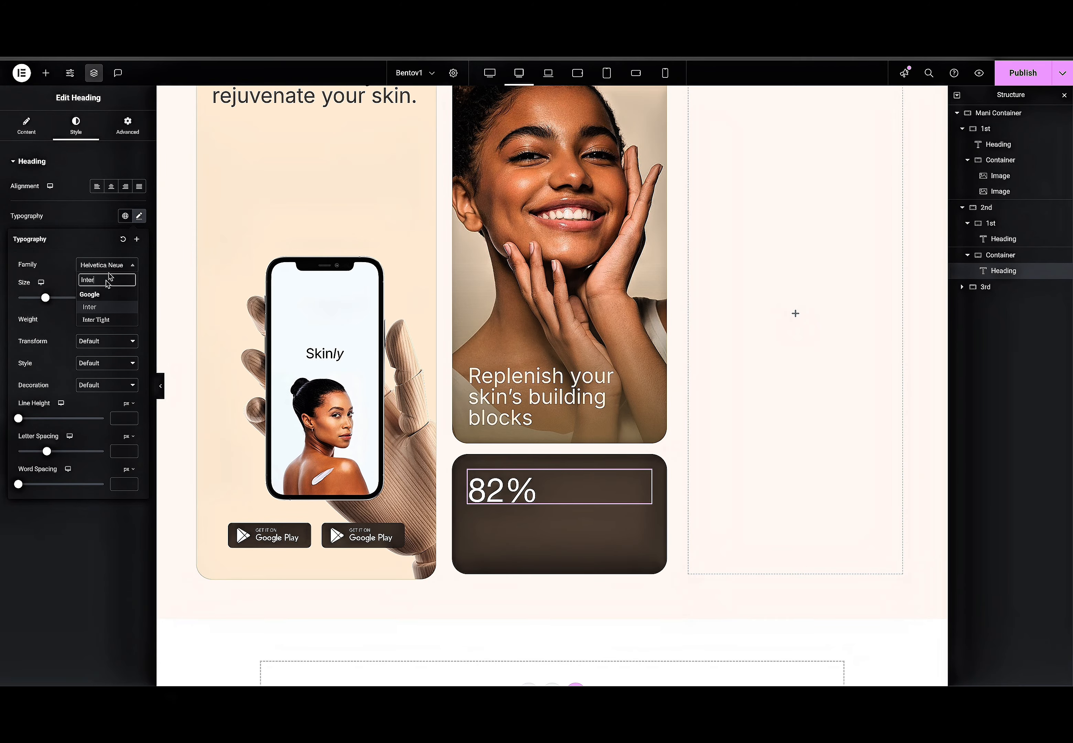
pyautogui.click(94, 307)
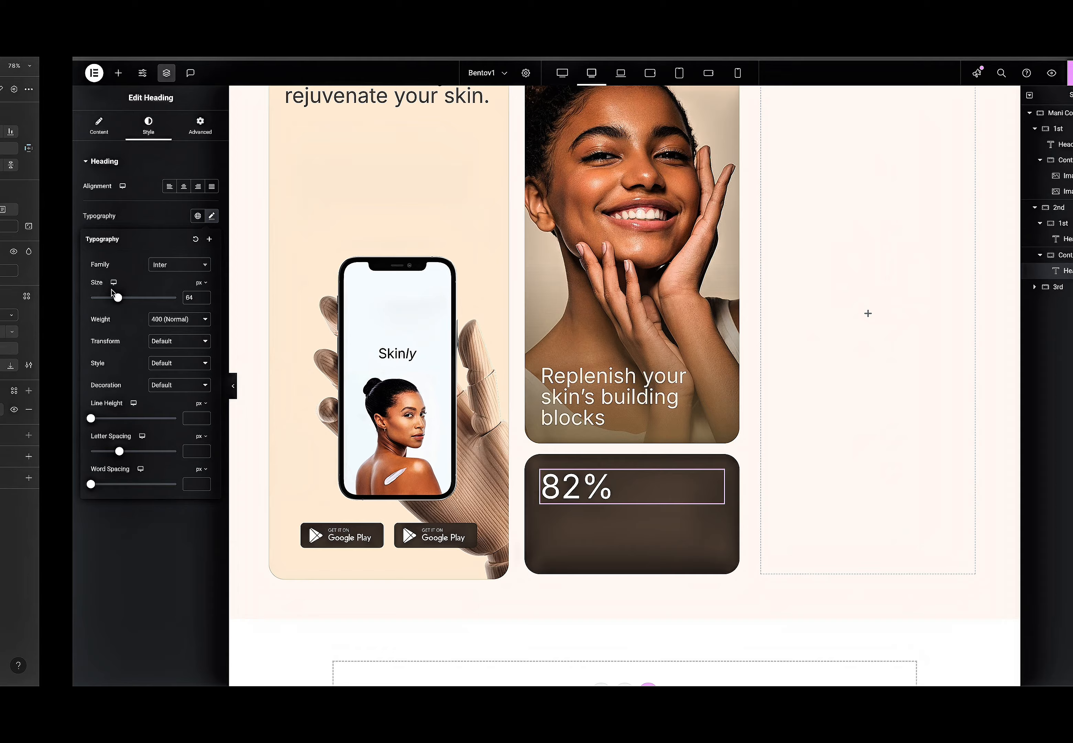
pyautogui.click(171, 320)
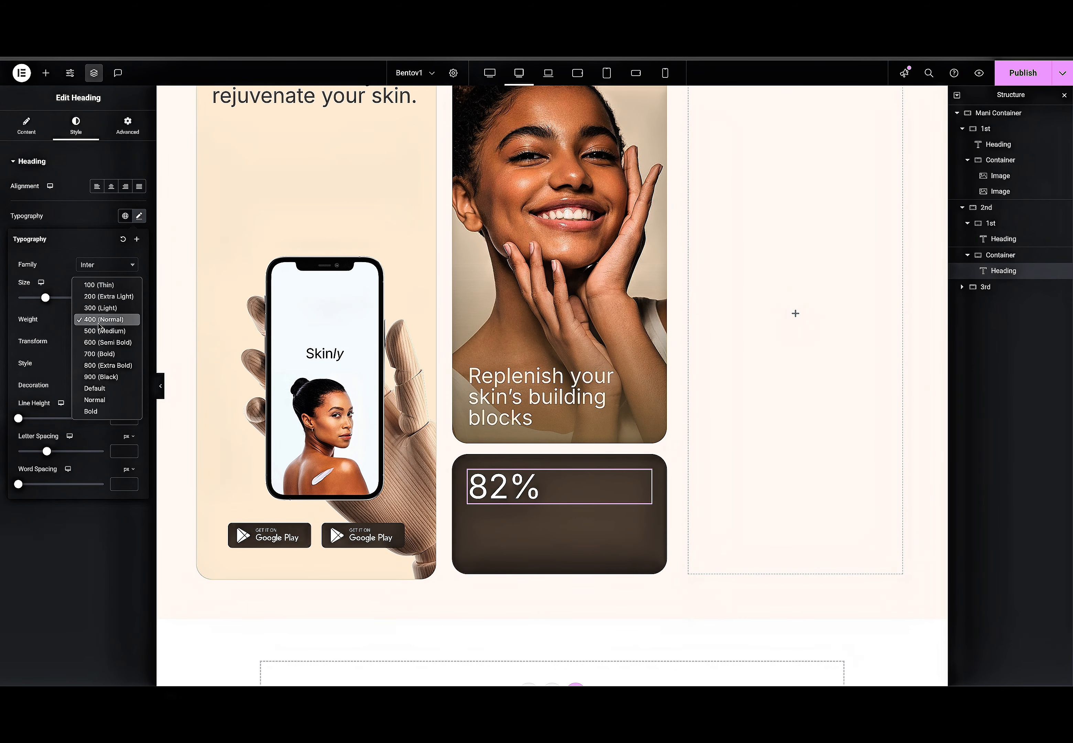
pyautogui.click(98, 343)
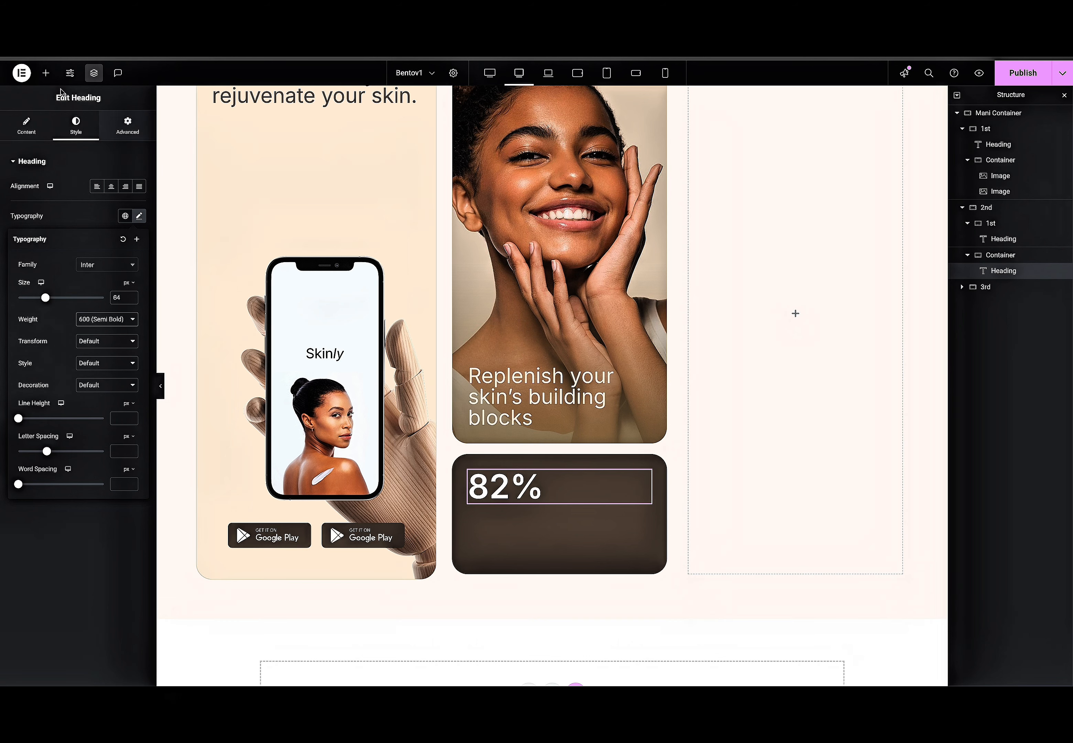
# Add a text editor below the 82% heading with paragraph spacing 0 and text color #FFF4E4.
pyautogui.click(45, 73)
pyautogui.click(43, 338)
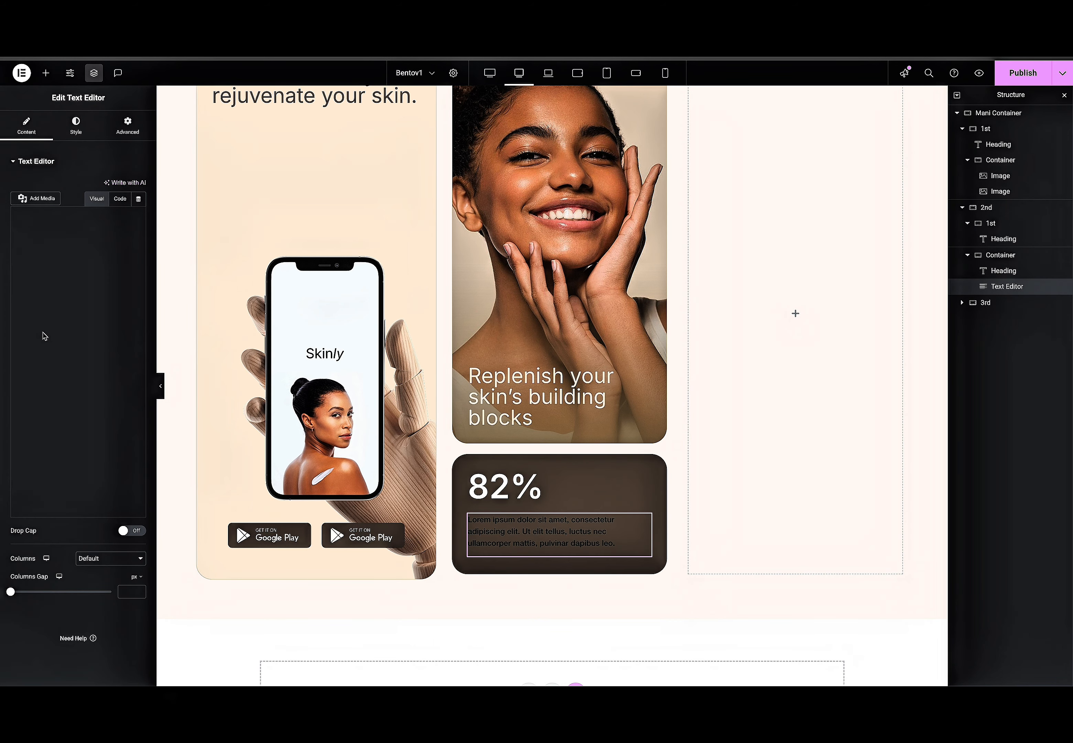
pyautogui.click(76, 126)
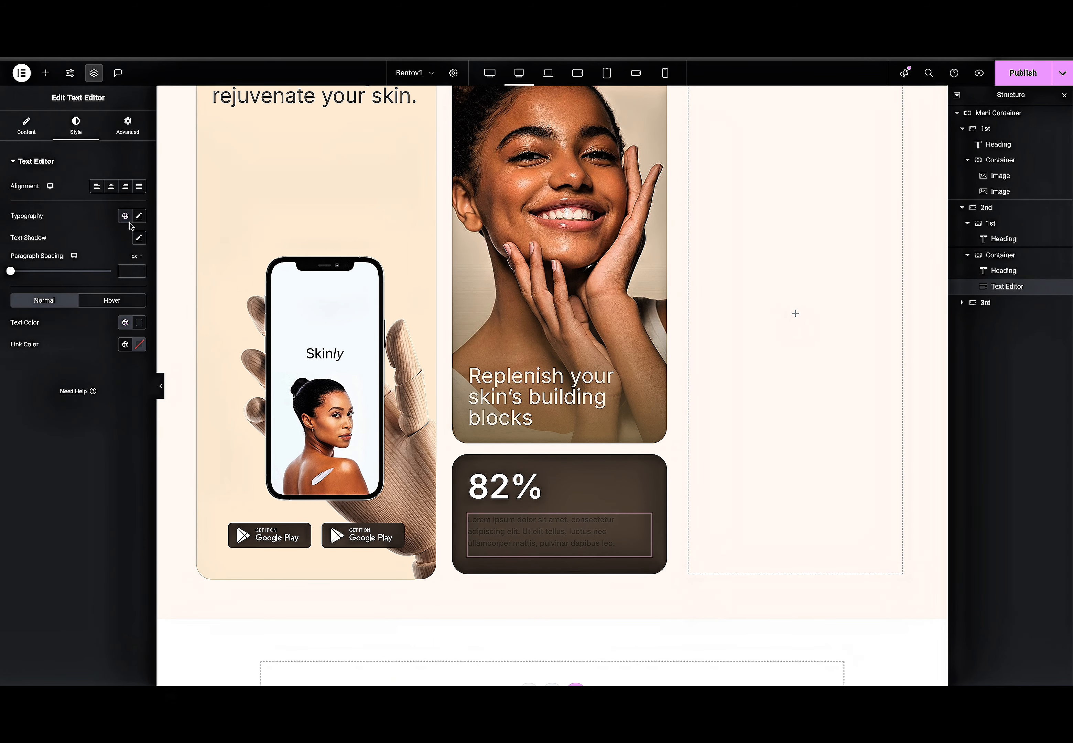
pyautogui.click(130, 272)
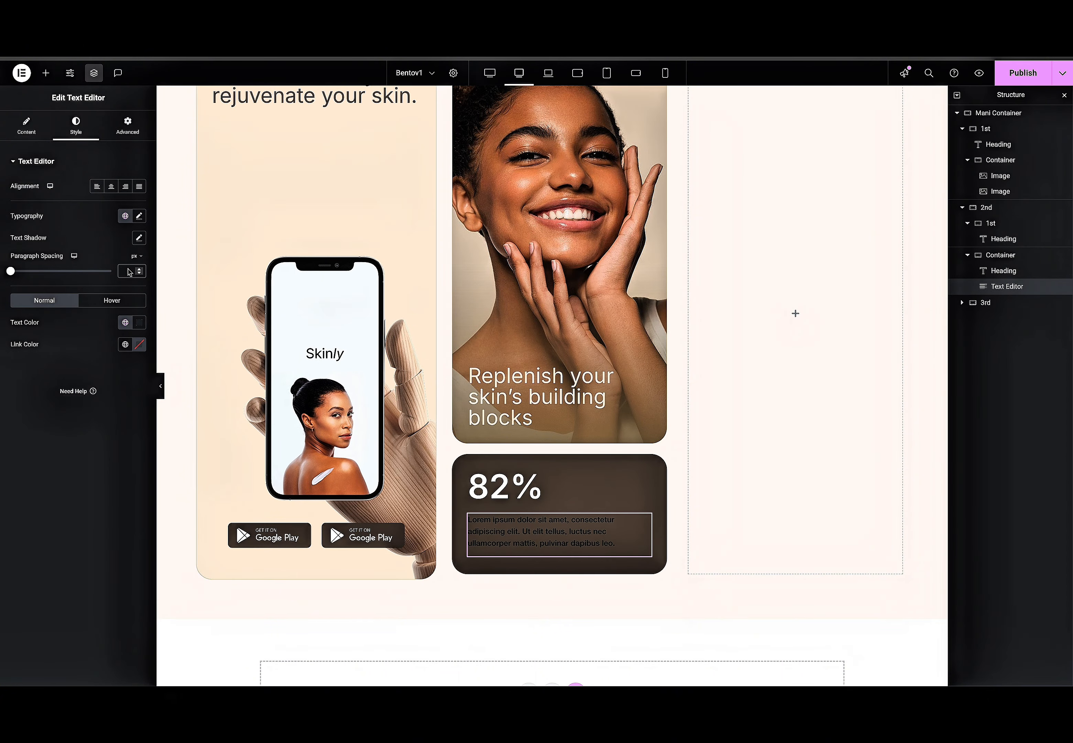
pyautogui.click(139, 322)
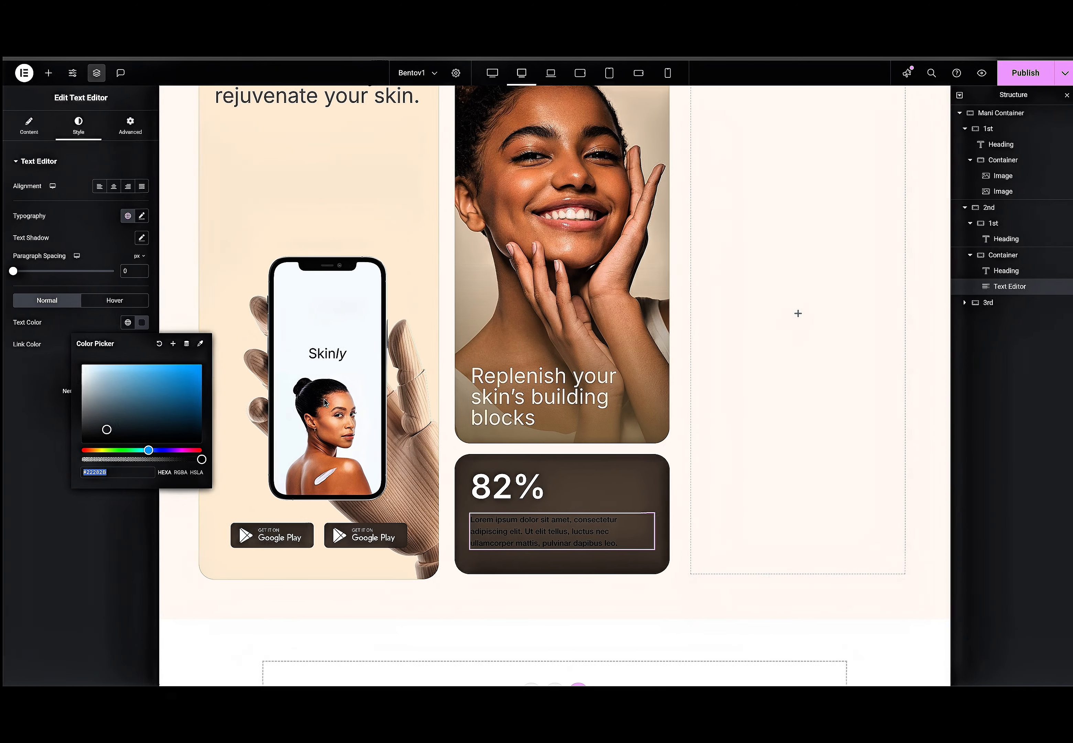
pyautogui.write('FFF4E4')
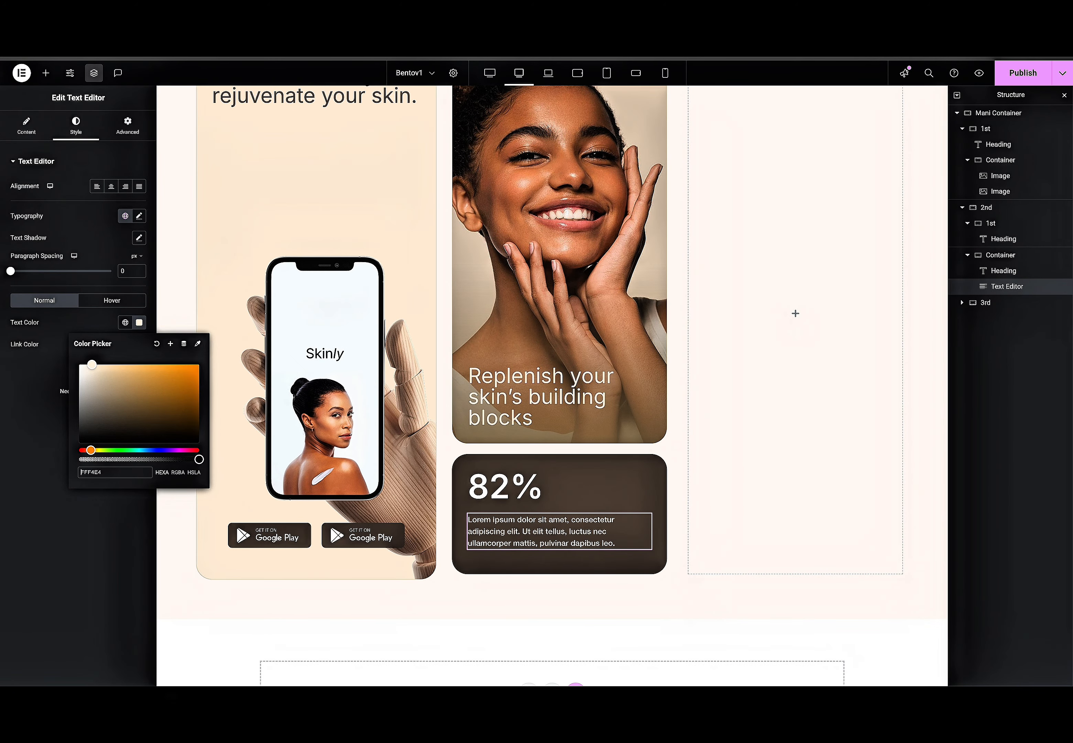
# Set the 82% heading's text color to #FFF4E4.
pyautogui.click(541, 486)
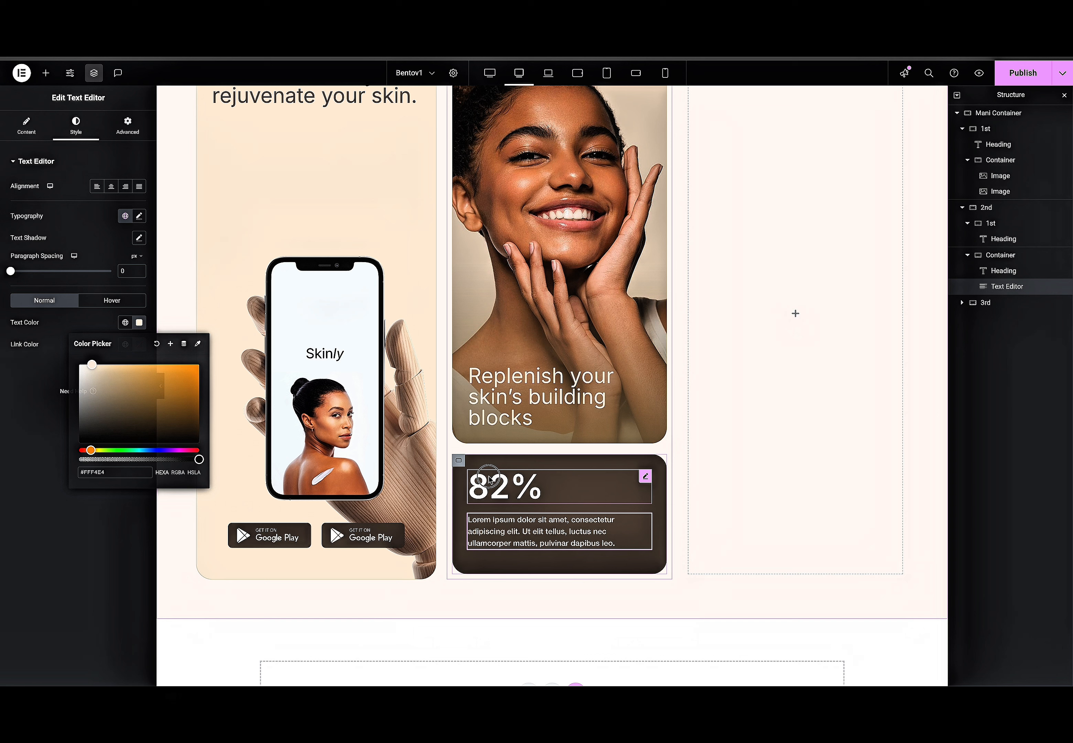
pyautogui.click(139, 215)
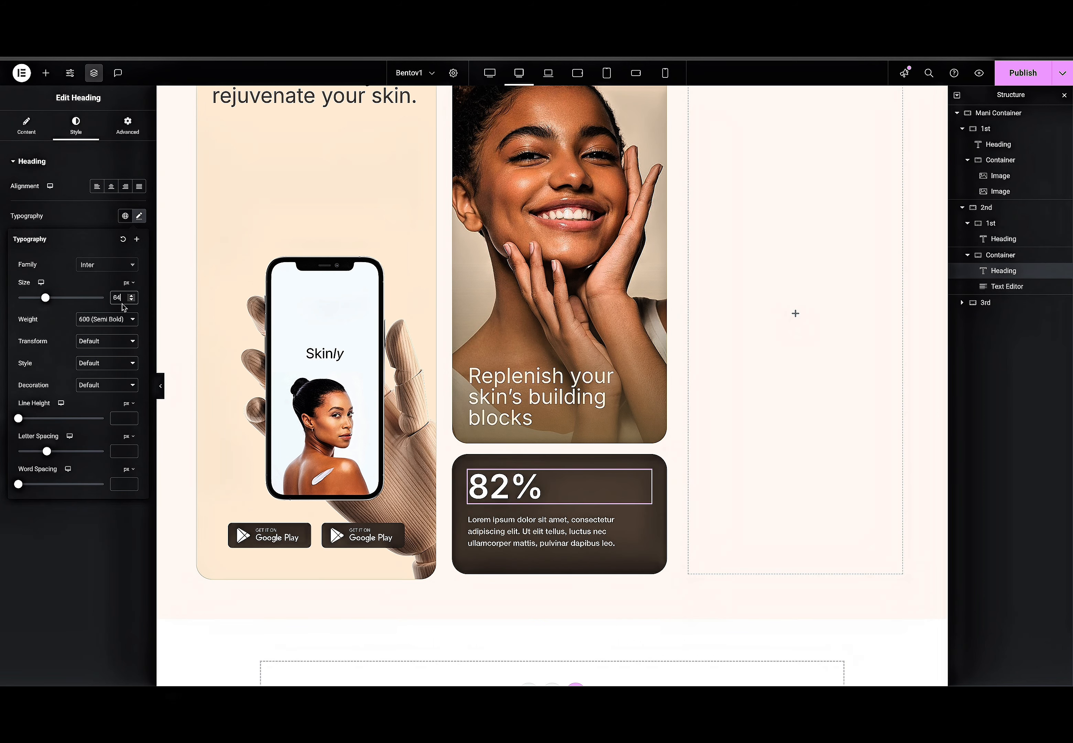
pyautogui.click(139, 216)
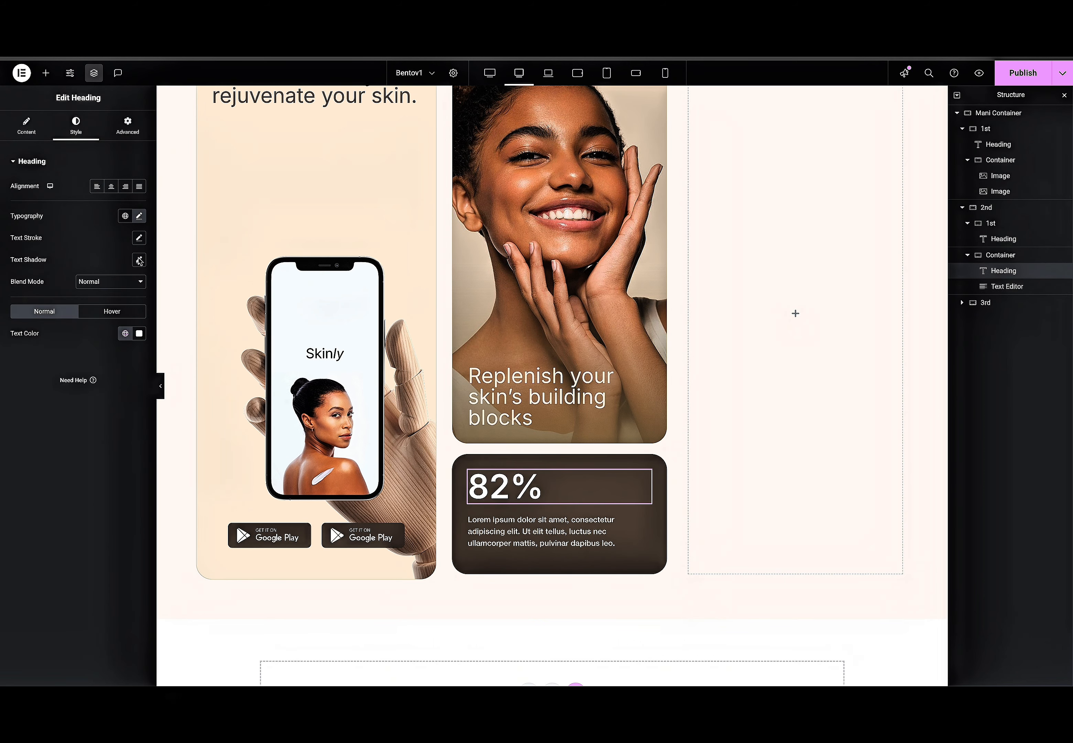
pyautogui.click(138, 334)
pyautogui.write('FFF4E4')
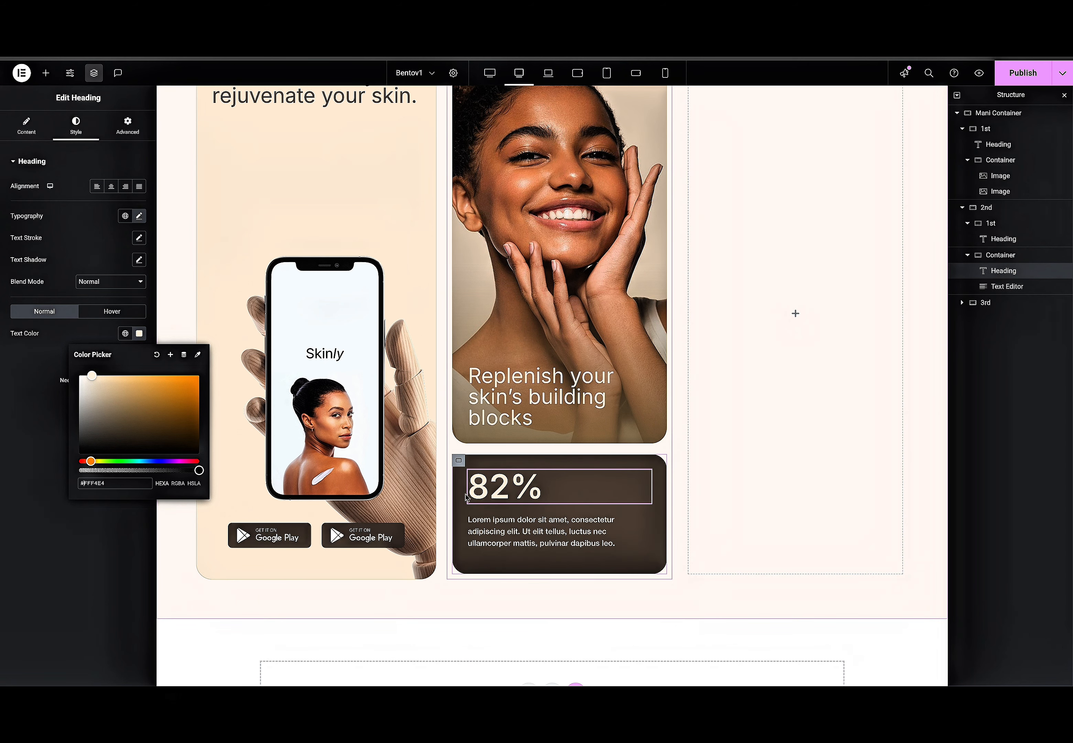
# Center the dark 82% container's content vertically and set its column and row gaps to 10 px.
pyautogui.click(461, 463)
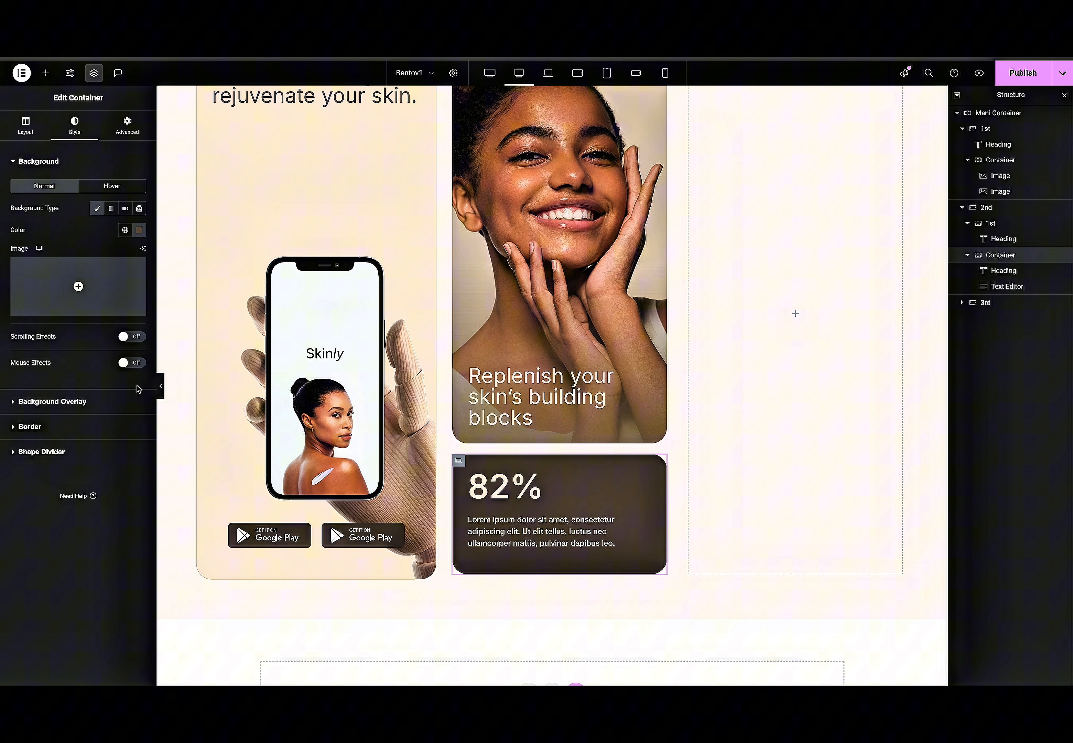
pyautogui.click(40, 130)
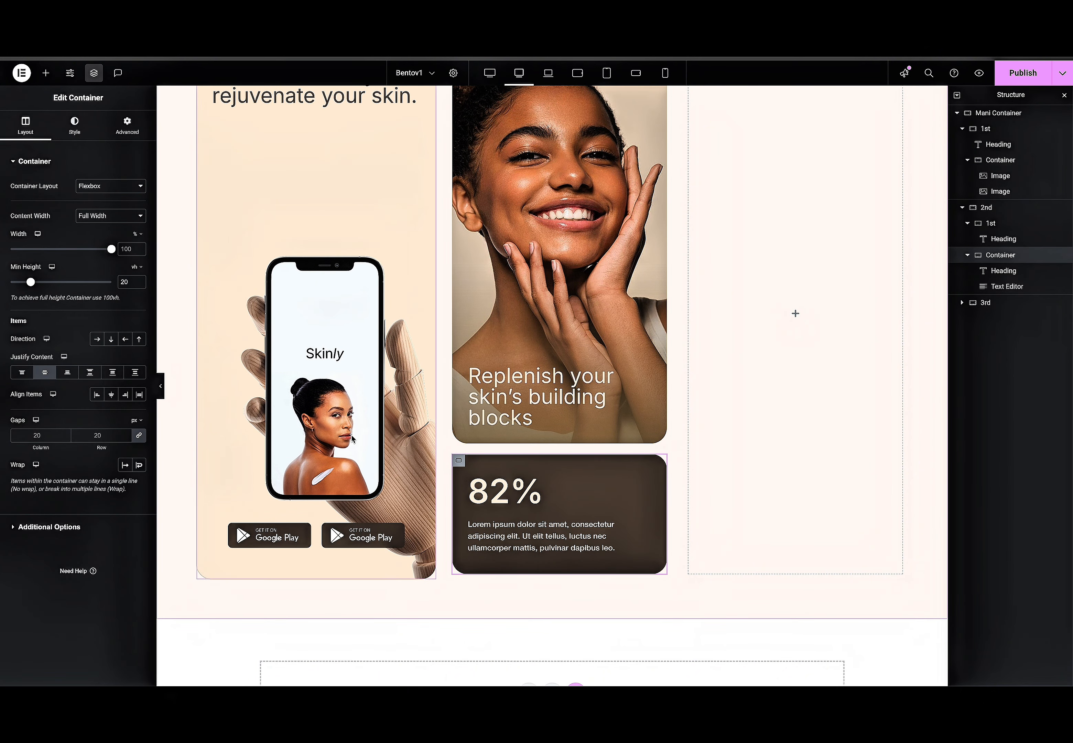
pyautogui.doubleClick(36, 435)
pyautogui.write('10')
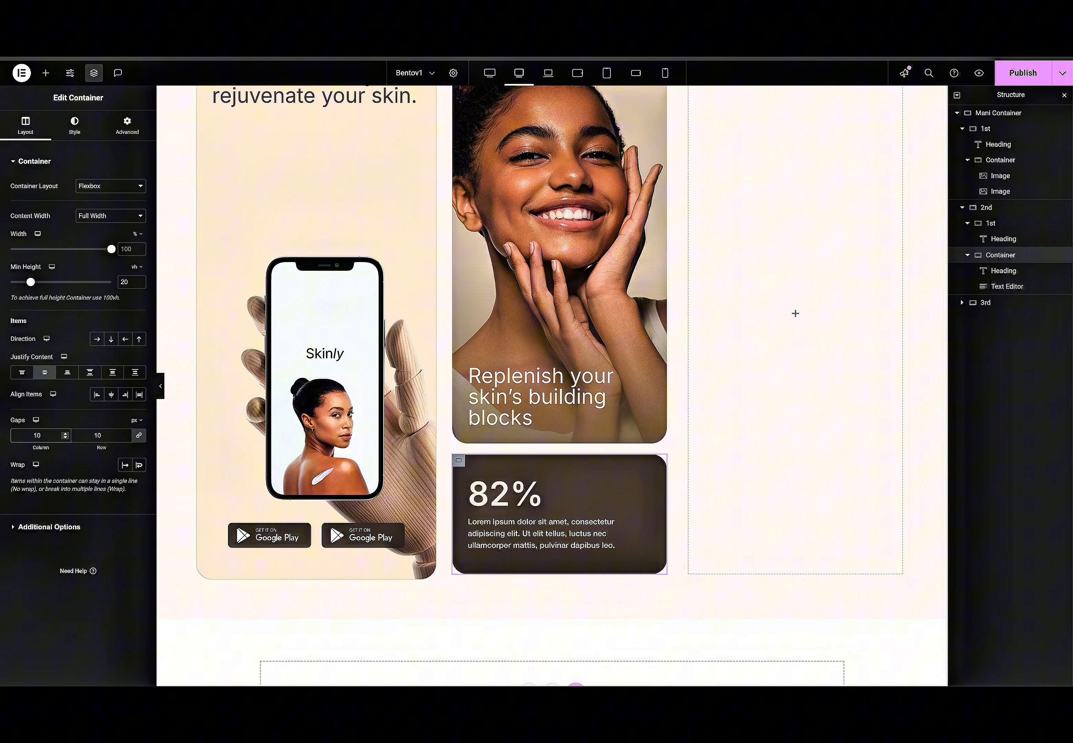
pyautogui.doubleClick(37, 435)
pyautogui.write('20')
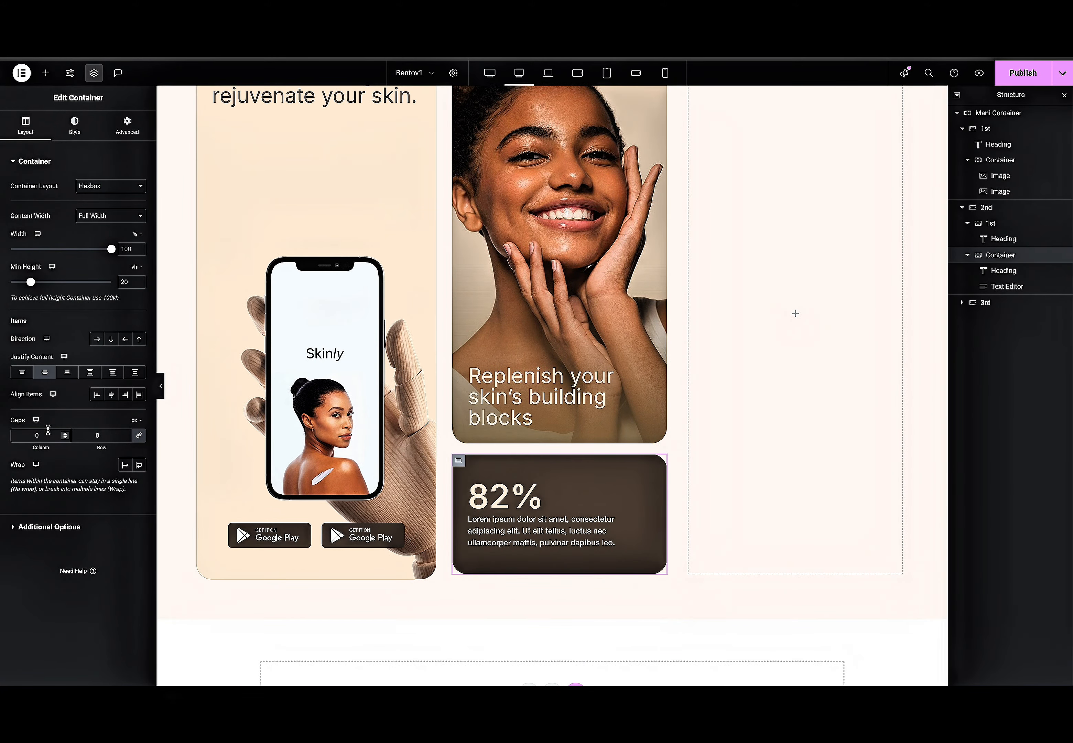
pyautogui.write('1')
# Replace the placeholder paragraph under 82% with "people have gotten their natural glow through Skinly.".
pyautogui.click(481, 532)
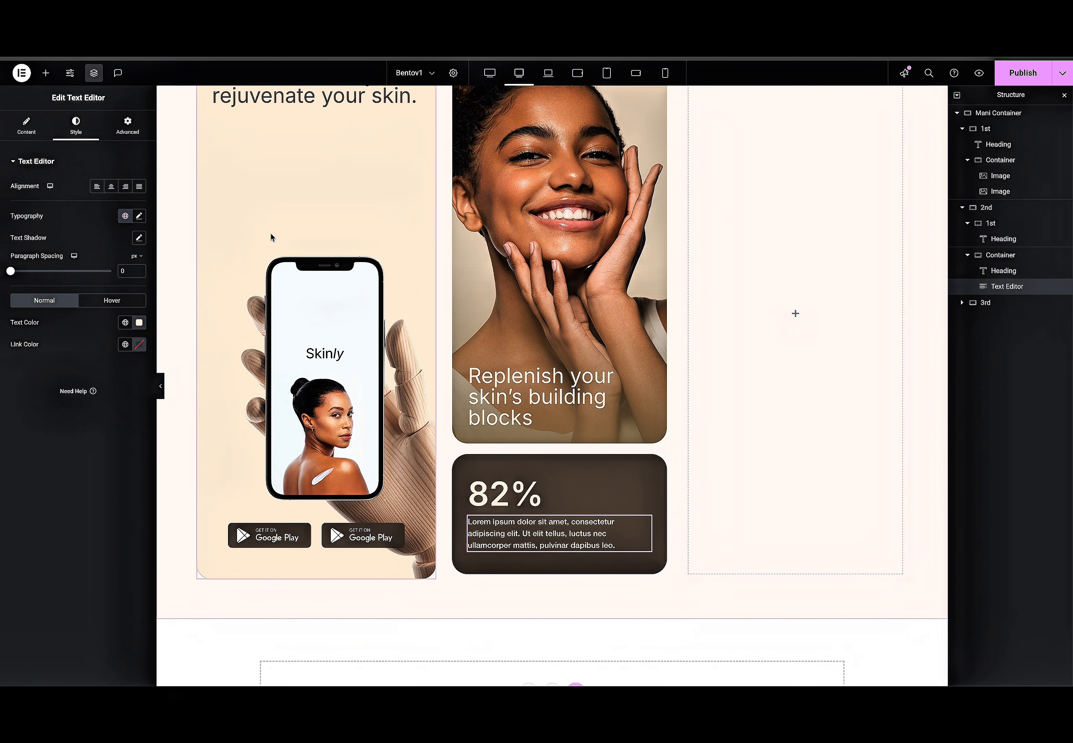
pyautogui.click(27, 126)
pyautogui.click(77, 262)
pyautogui.hotkey('ctrl', 'a')
pyautogui.write('people have gotten their natural glow through Skinly.')
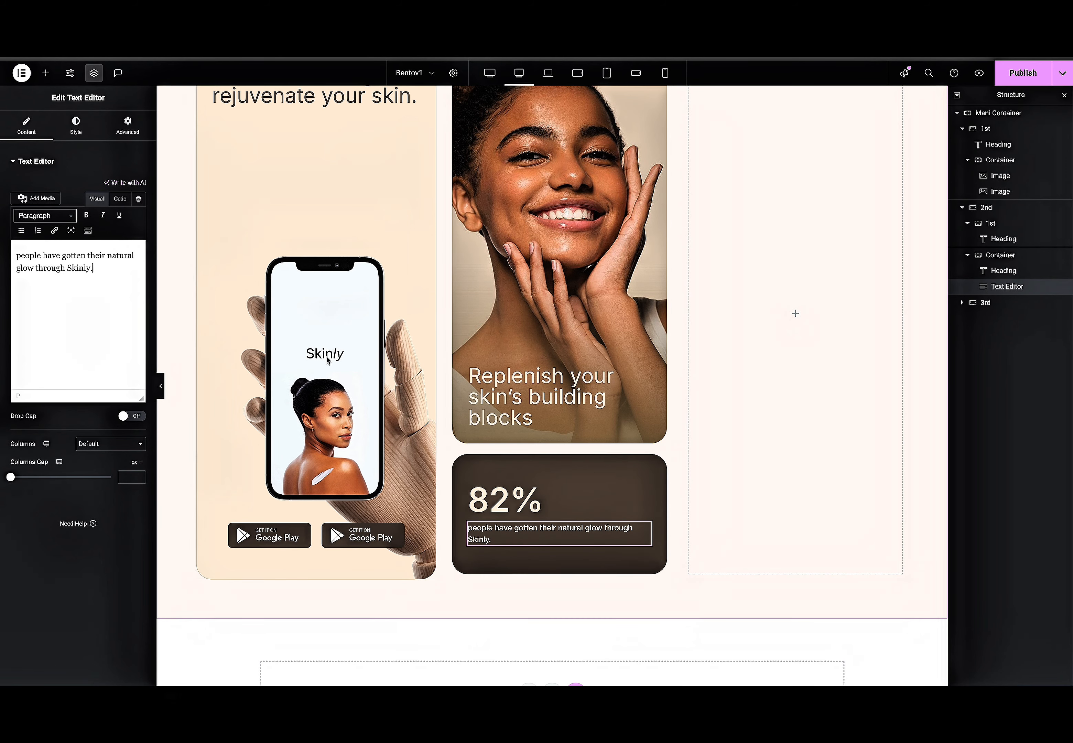
# Set the paragraph under 82% to the Inter font at 24 px, matching the Figma text.
pyautogui.click(75, 126)
pyautogui.click(138, 216)
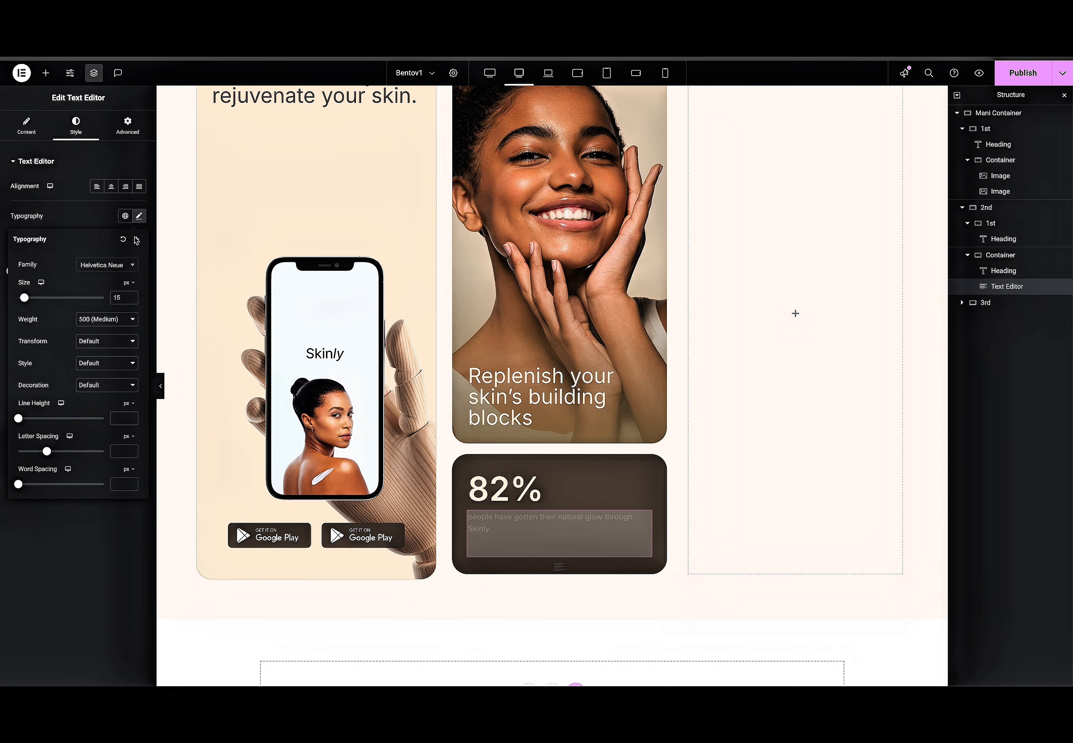
pyautogui.click(122, 299)
pyautogui.write('24')
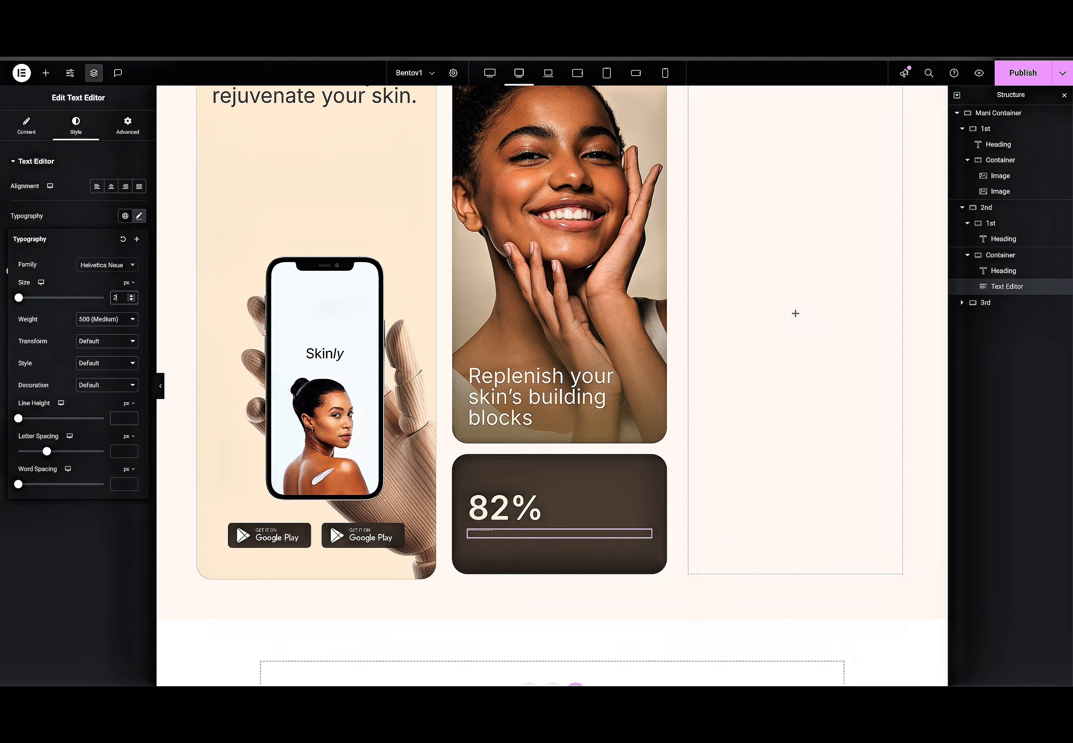
pyautogui.click(124, 265)
pyautogui.click(123, 266)
pyautogui.click(121, 266)
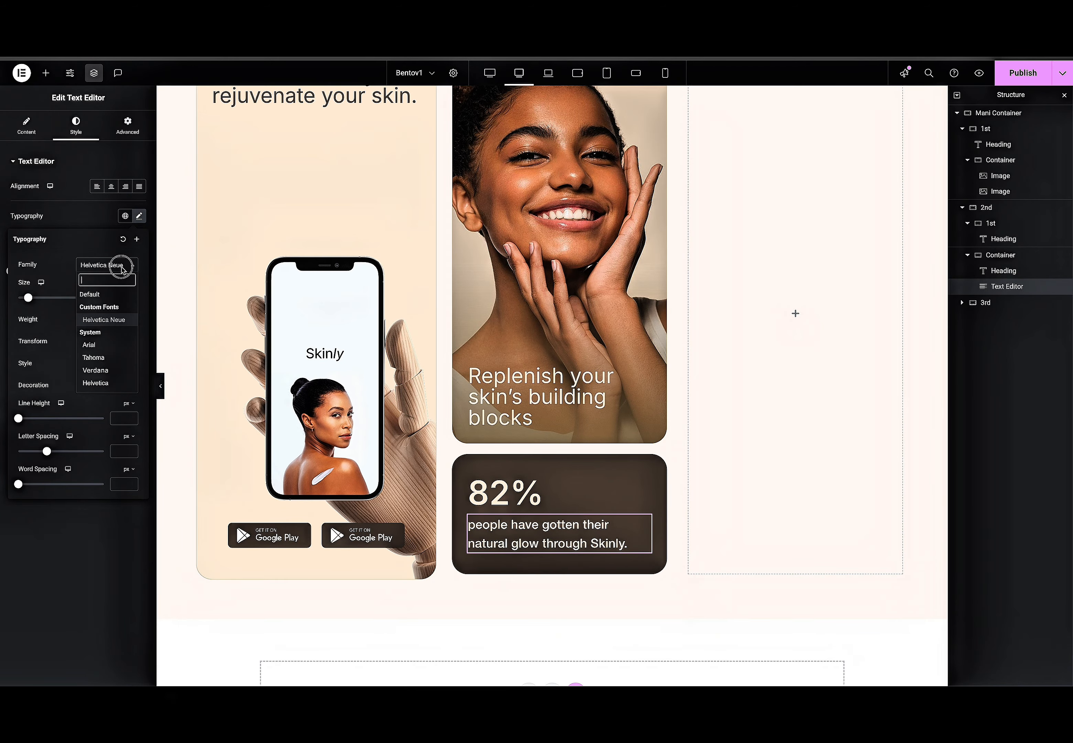
pyautogui.write('Inter')
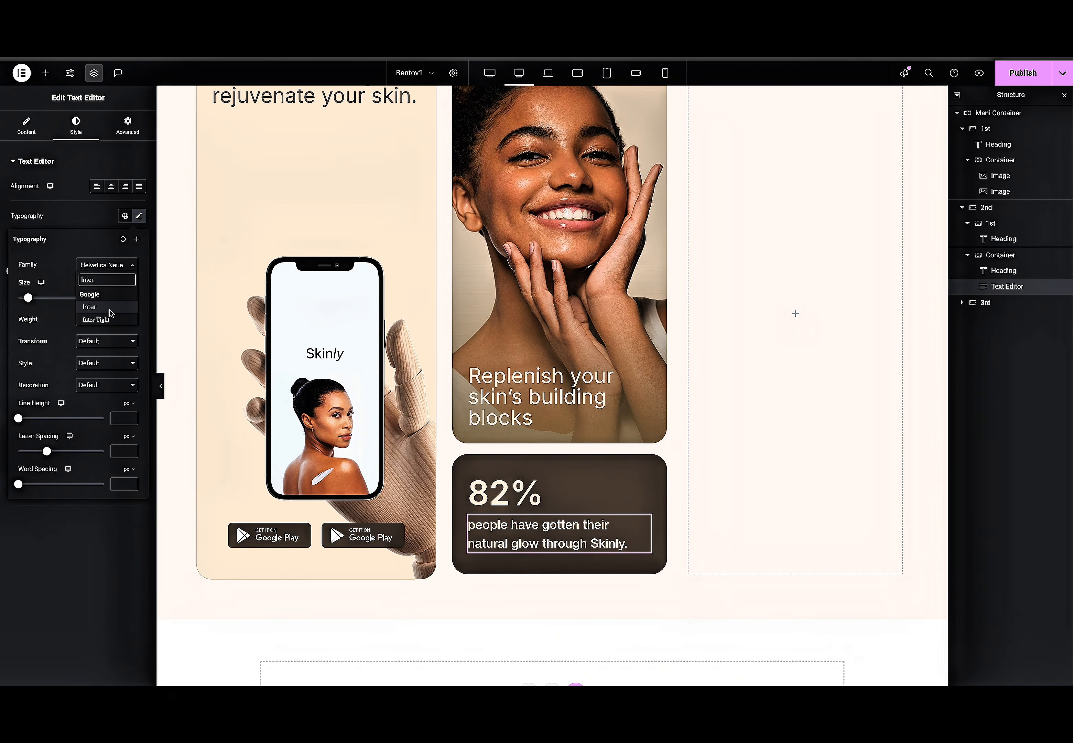
pyautogui.click(110, 309)
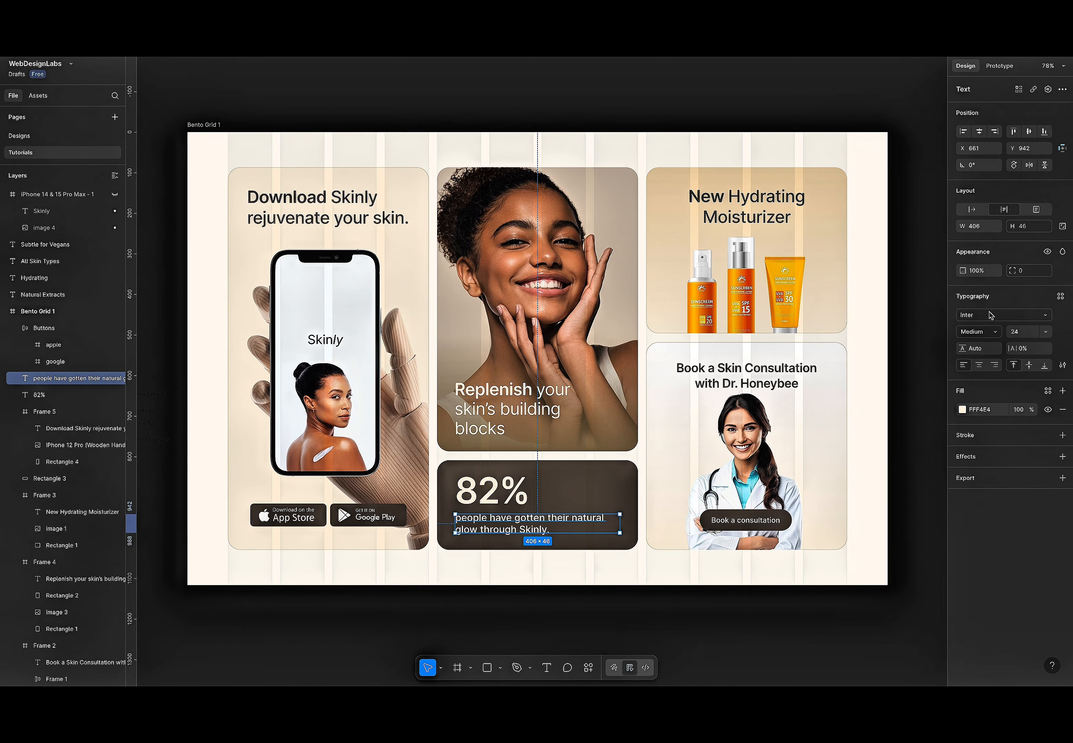
pyautogui.click(747, 206)
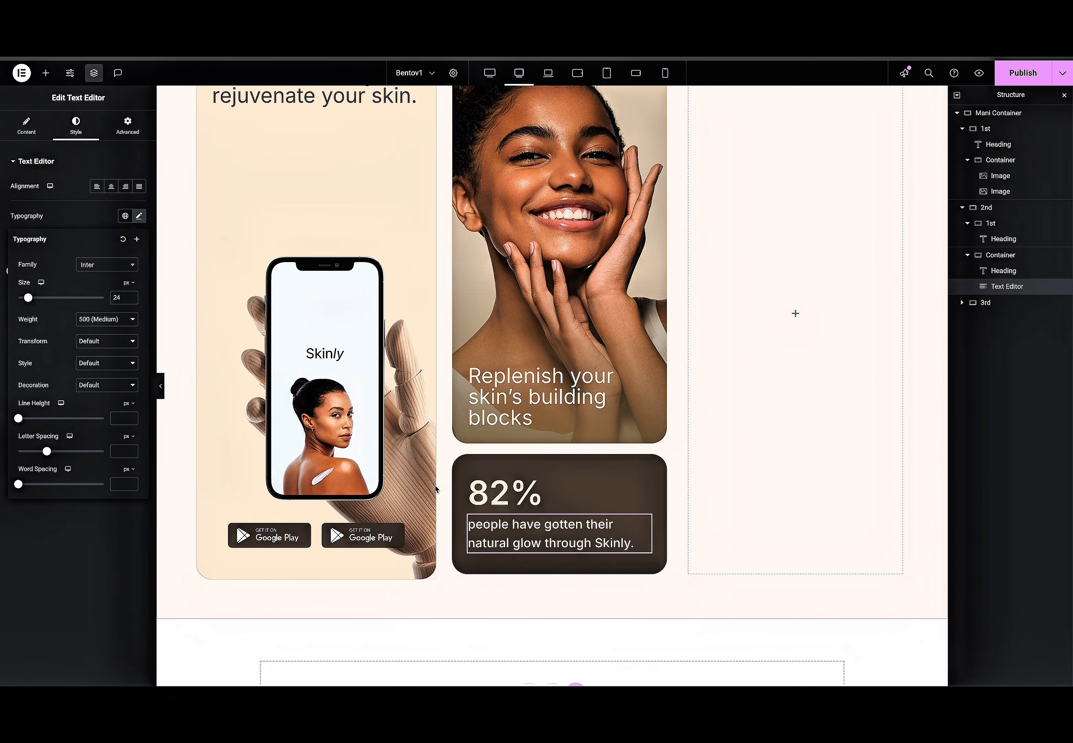
# Set the padding of the second column's container to 0 on all sides.
pyautogui.click(502, 494)
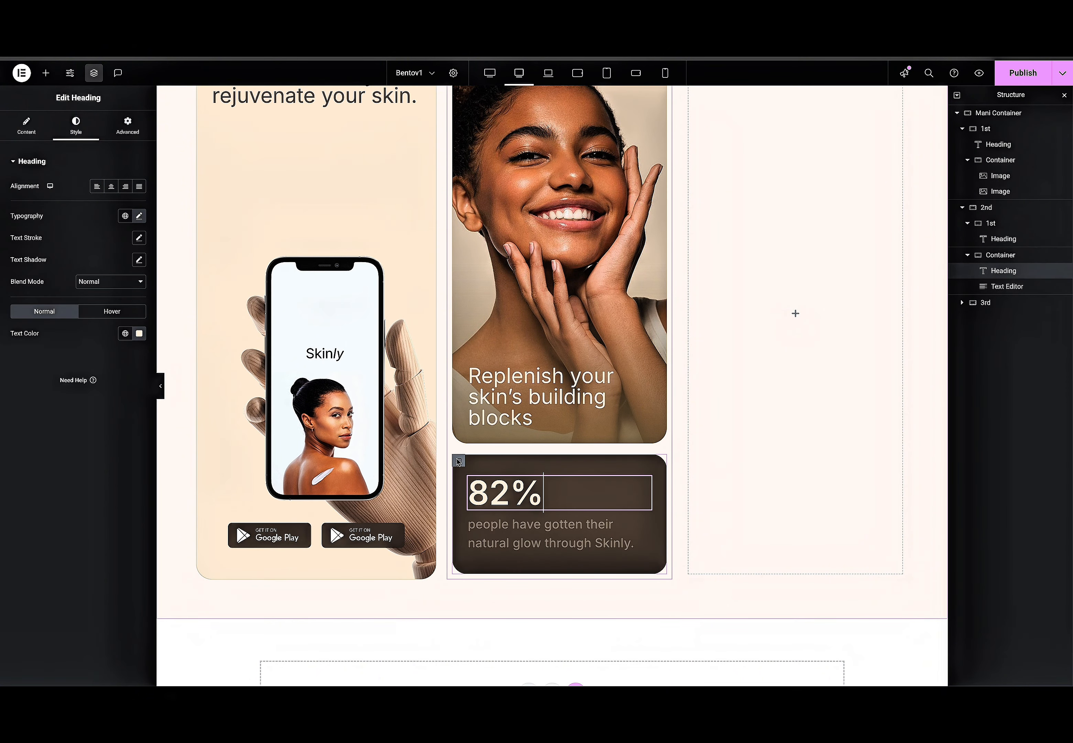
pyautogui.click(486, 544)
pyautogui.scroll(1, 456, 411)
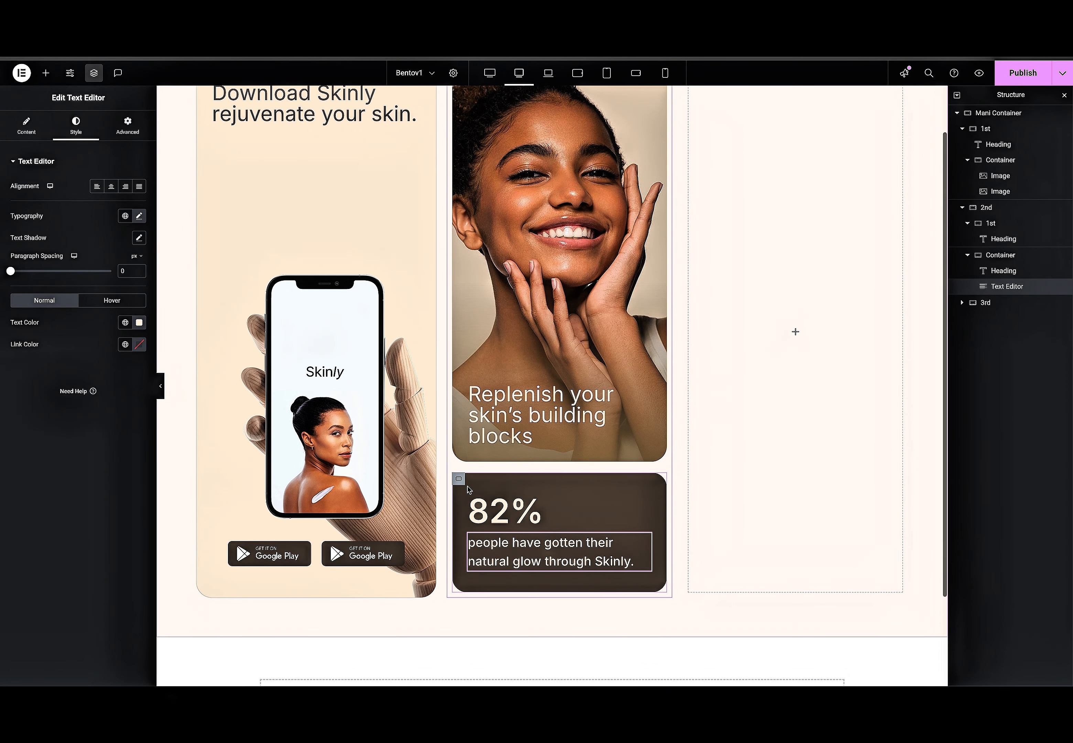
pyautogui.scroll(1, 458, 163)
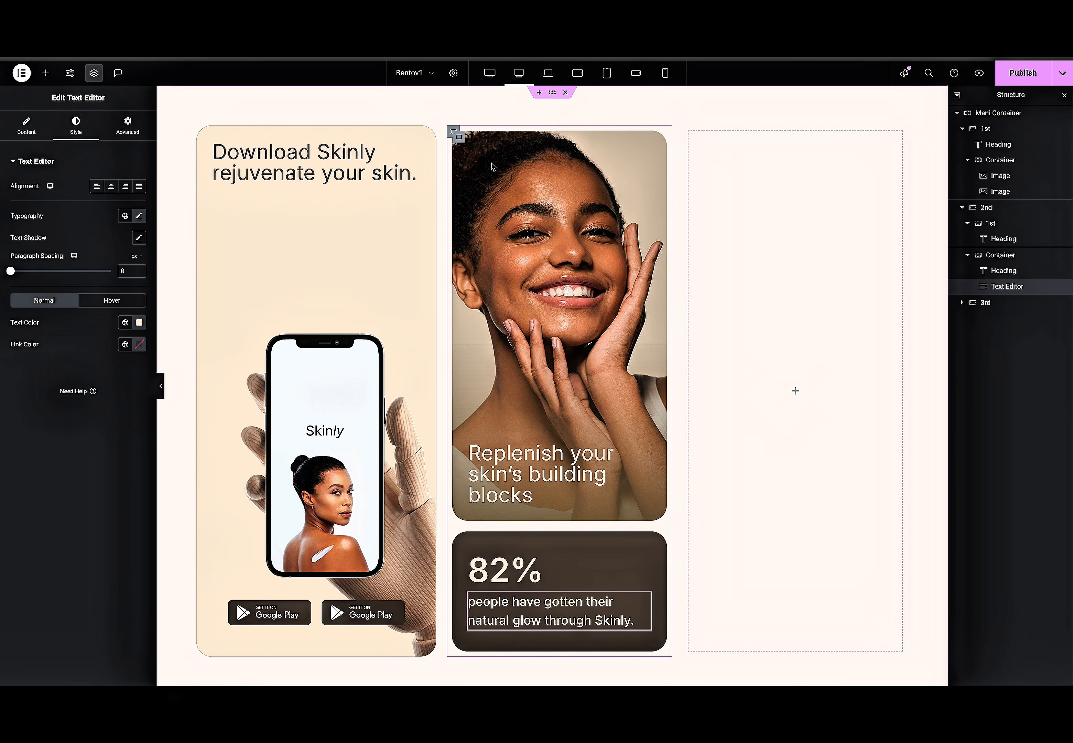
pyautogui.click(452, 131)
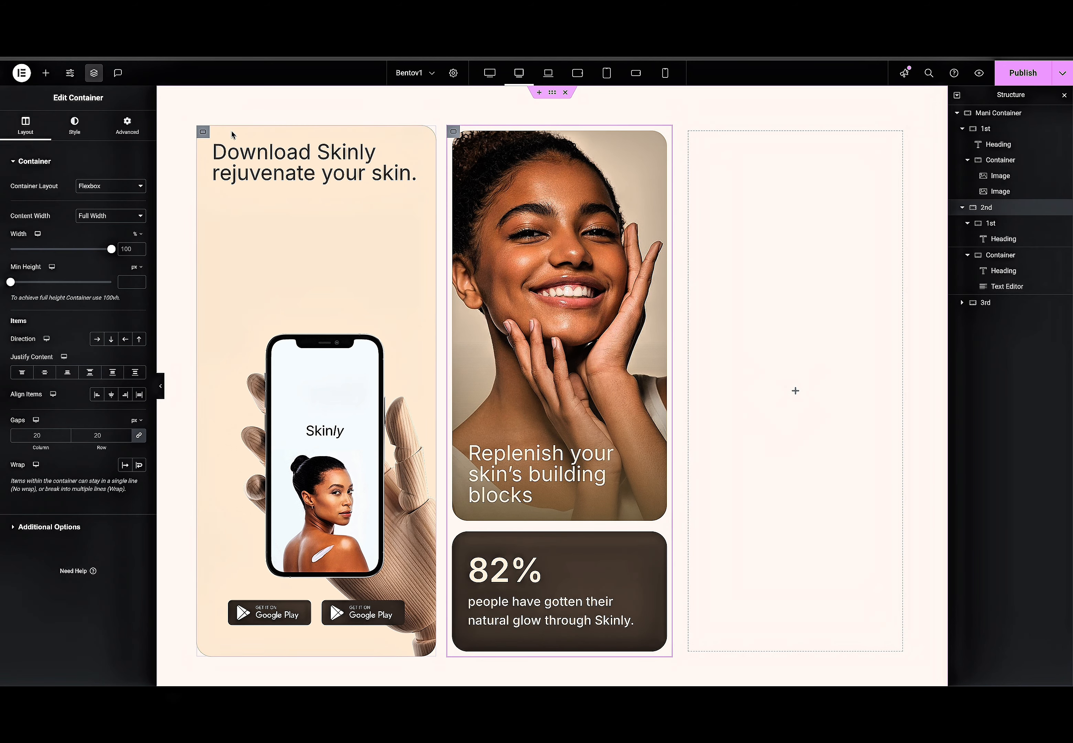
pyautogui.click(127, 125)
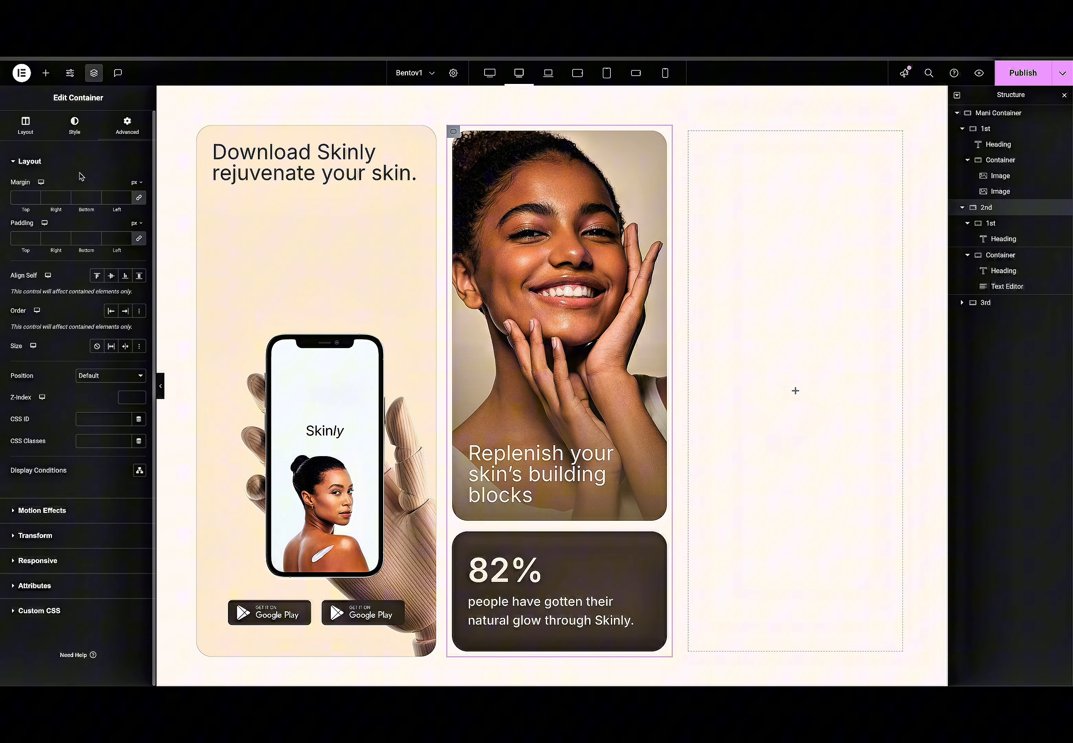
pyautogui.click(22, 239)
pyautogui.write('0')
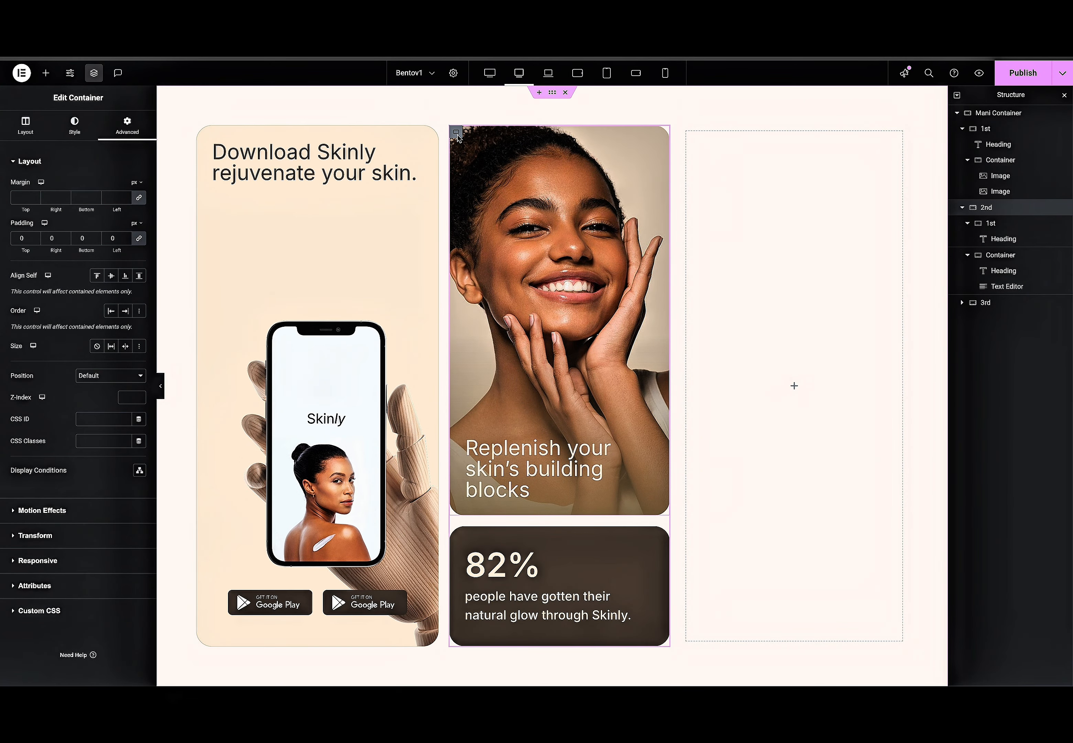
# Copy the "Replenish your skin's building blocks" photo card and paste it into the empty third column.
pyautogui.rightClick(457, 136)
pyautogui.click(486, 211)
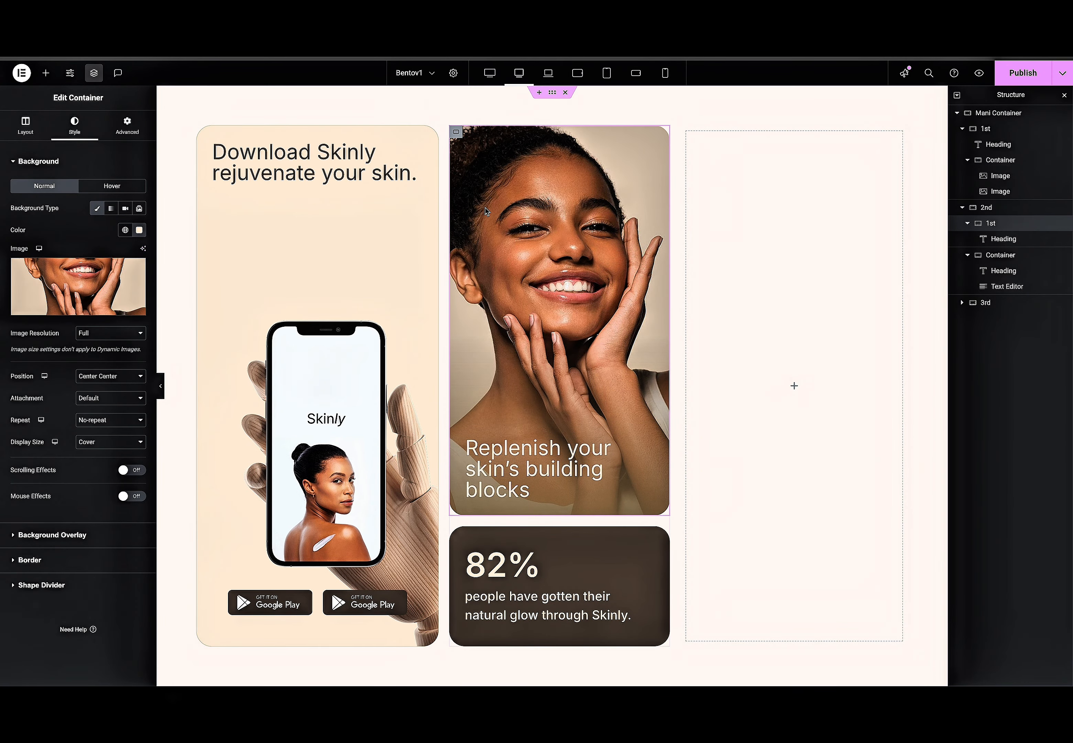
pyautogui.click(724, 187)
pyautogui.rightClick(724, 187)
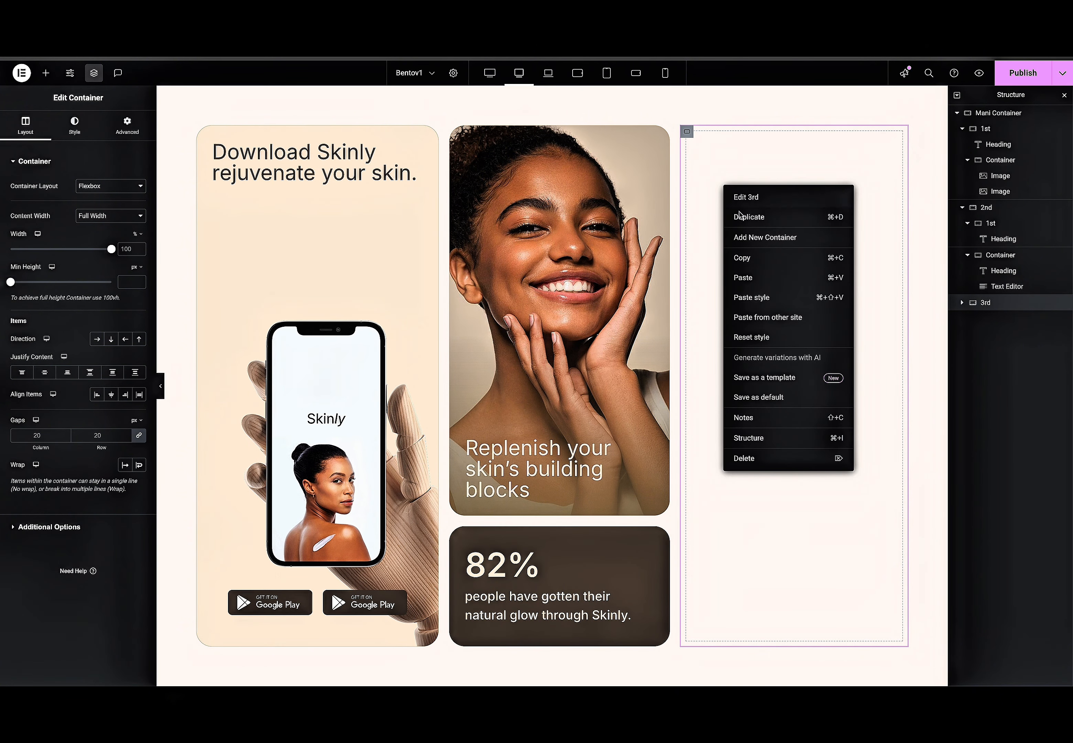
pyautogui.click(746, 277)
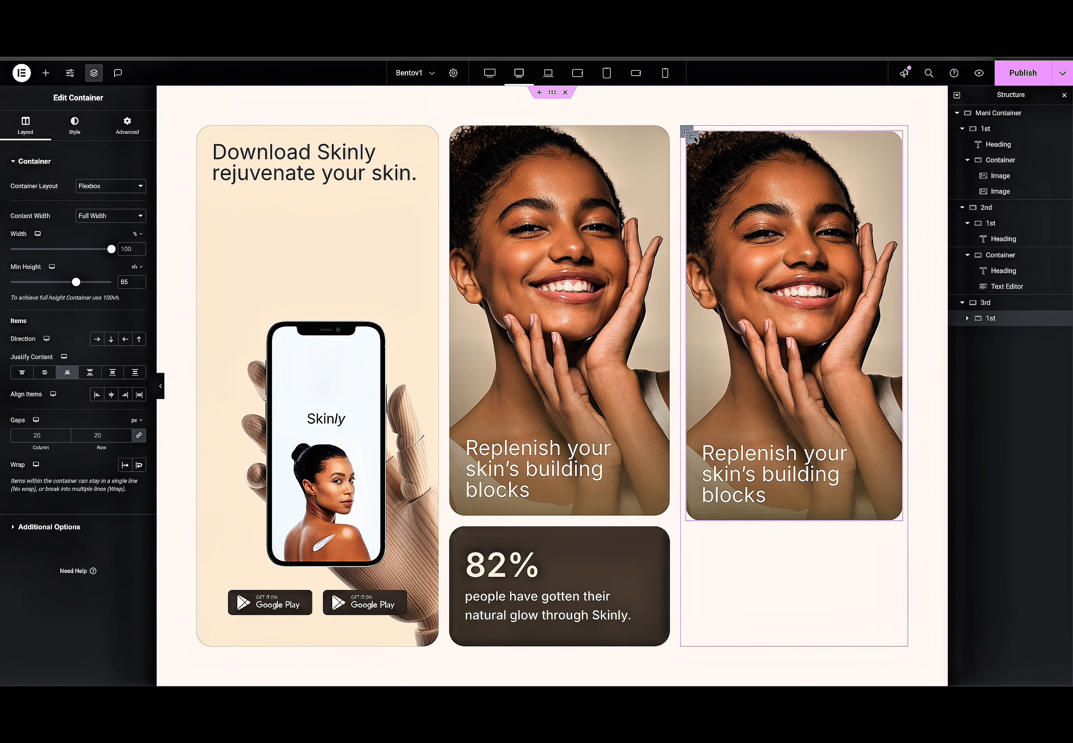
# Set the pasted card's minimum height to 37 vh and justify its content to the start.
pyautogui.click(794, 474)
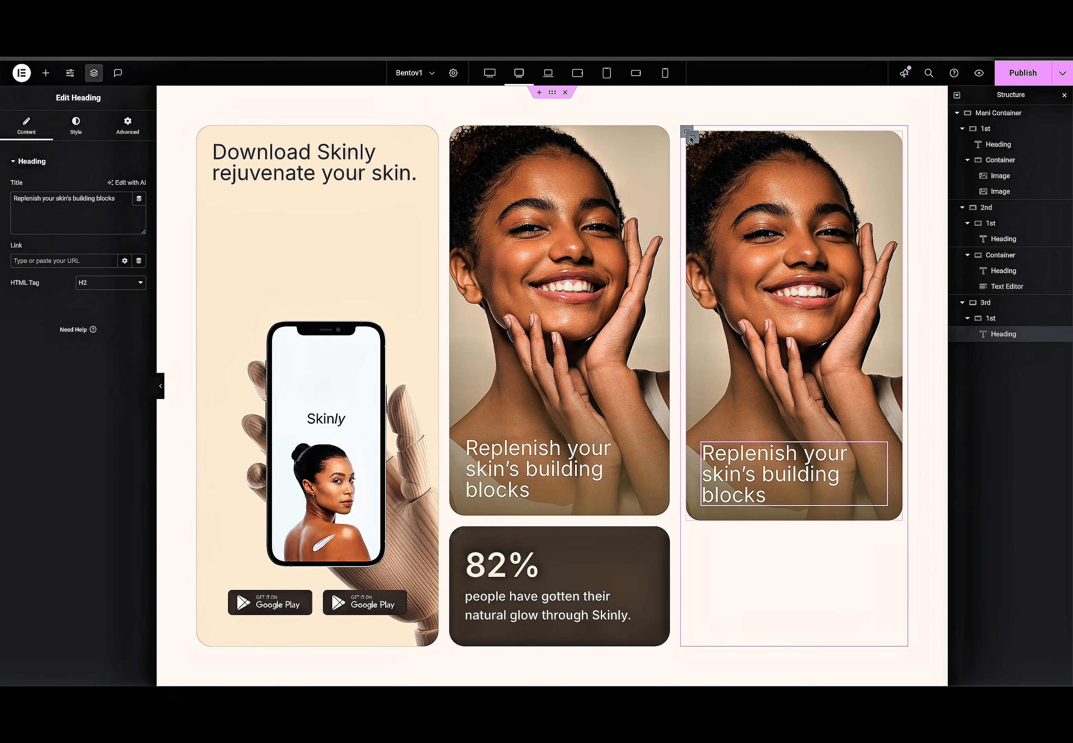
pyautogui.click(692, 137)
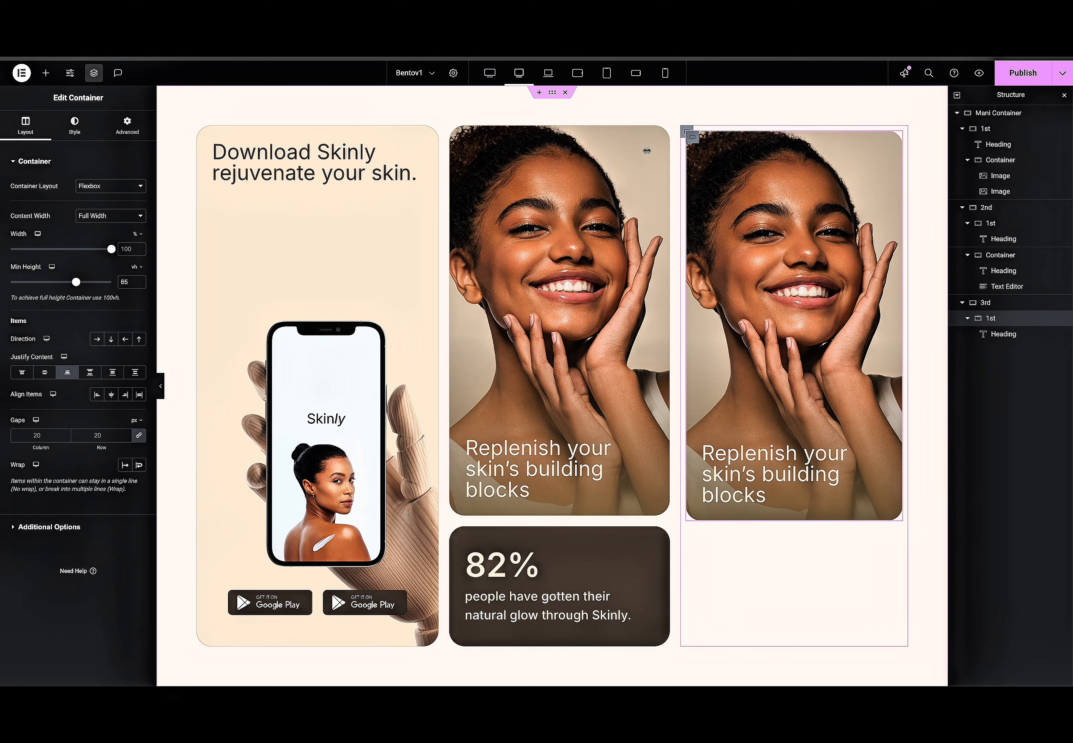
pyautogui.doubleClick(130, 283)
pyautogui.press('BackSpace')
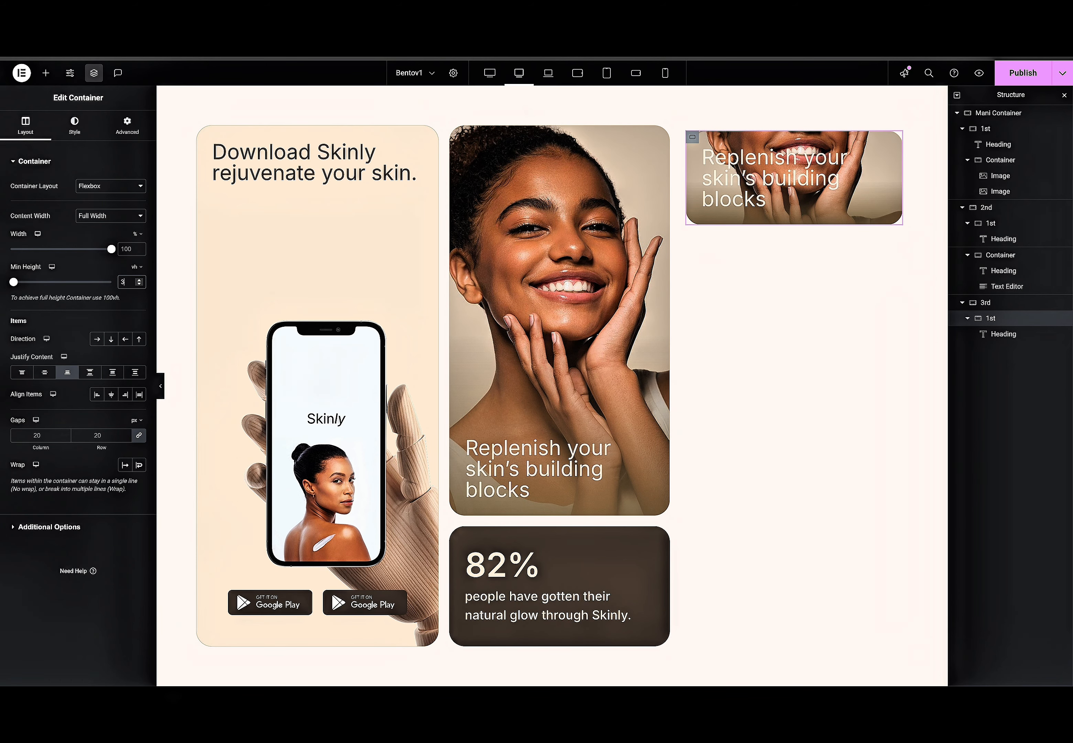
pyautogui.write('37')
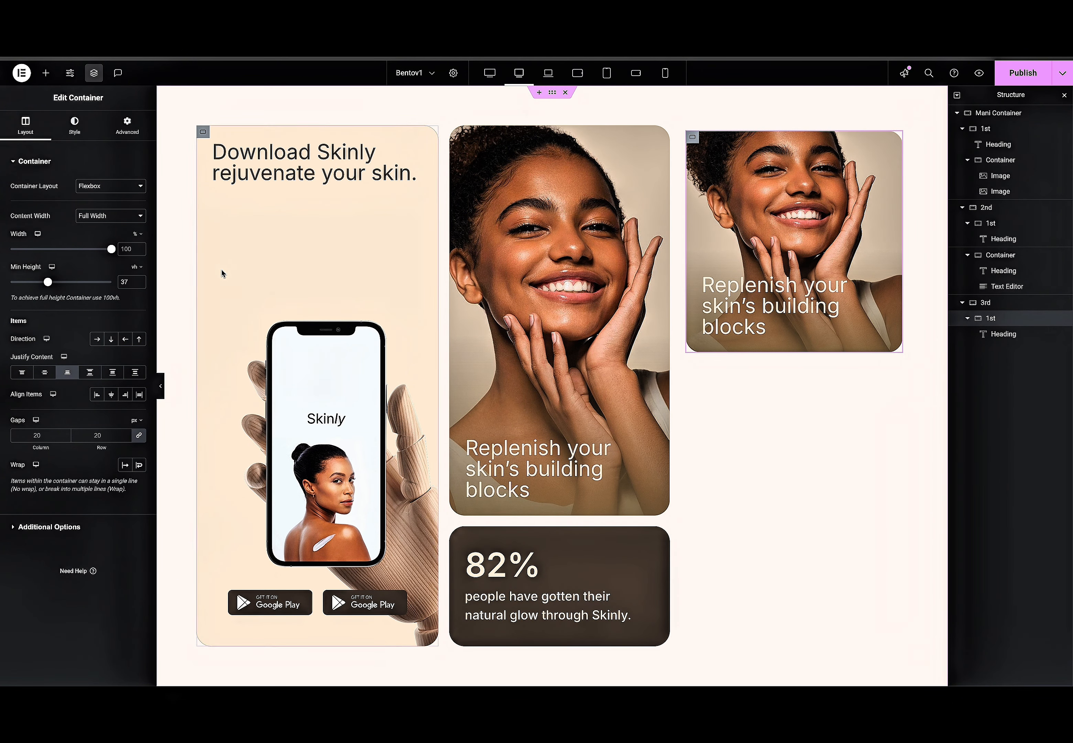
pyautogui.click(22, 372)
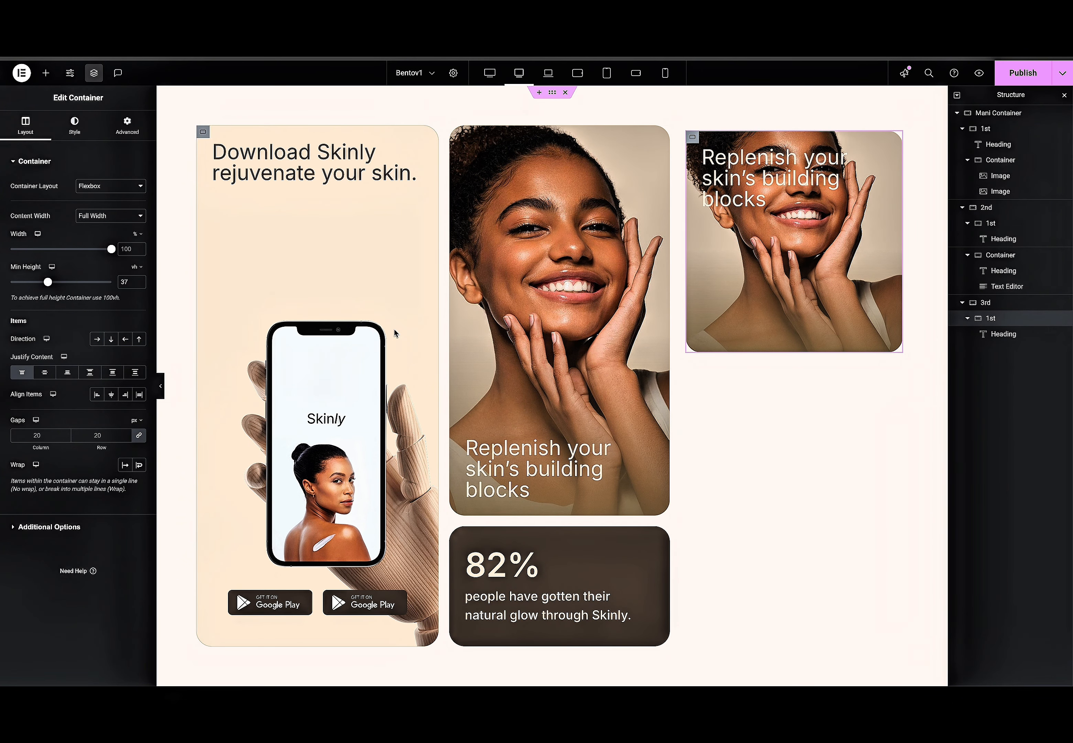
# Center the heading in the third column's card and replace its text with "New Hydrating Moisturizer".
pyautogui.click(776, 182)
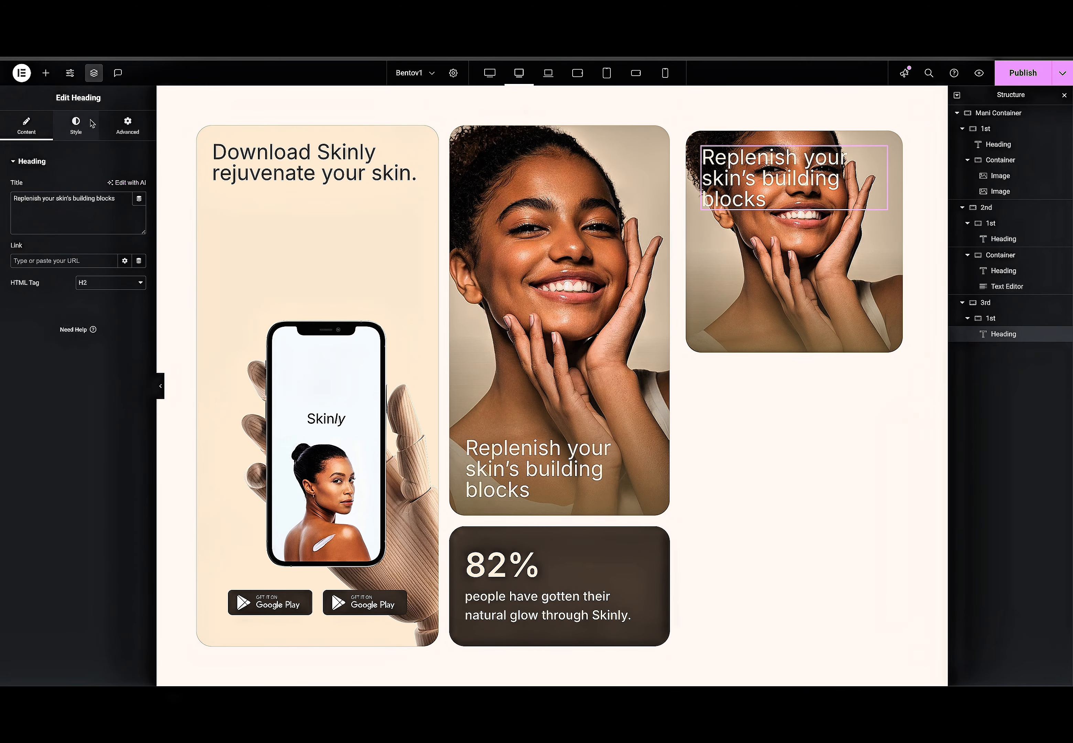
pyautogui.click(83, 129)
pyautogui.click(111, 186)
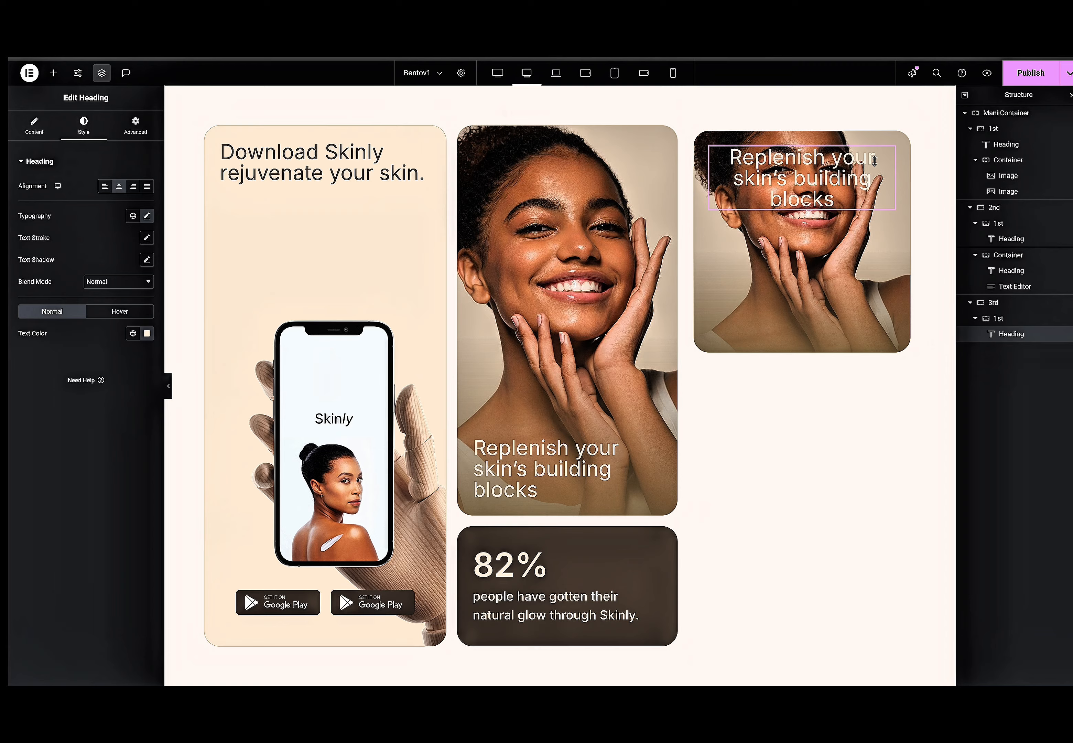
pyautogui.click(26, 126)
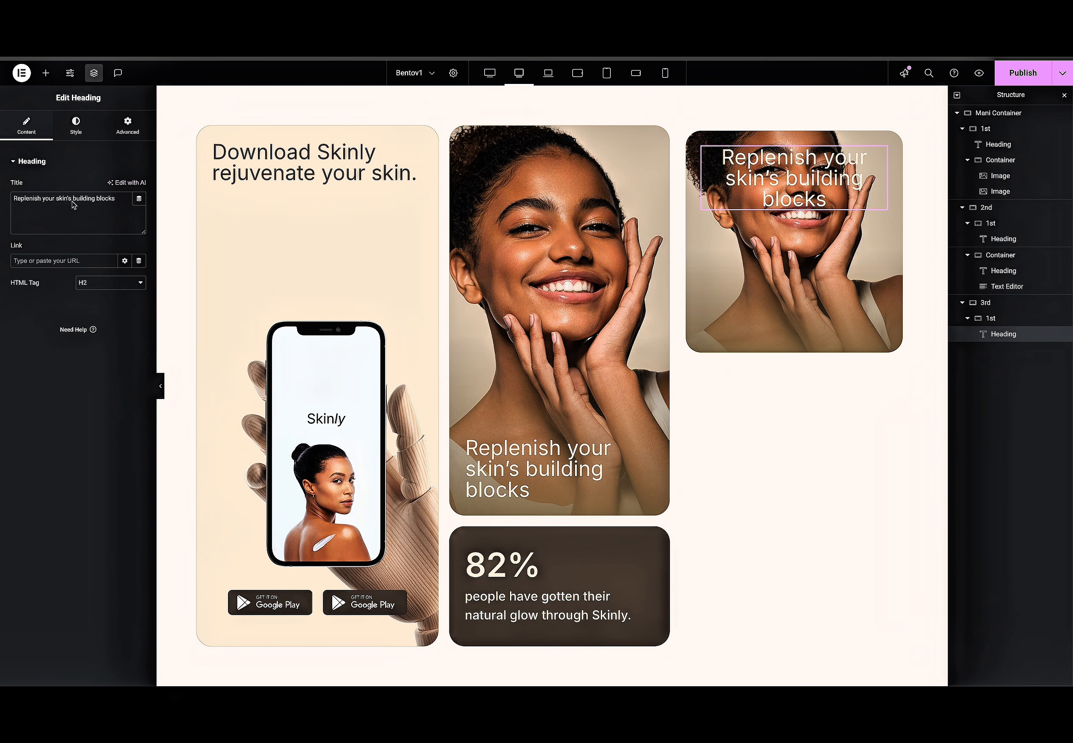
pyautogui.hotkey('ctrl', 'v')
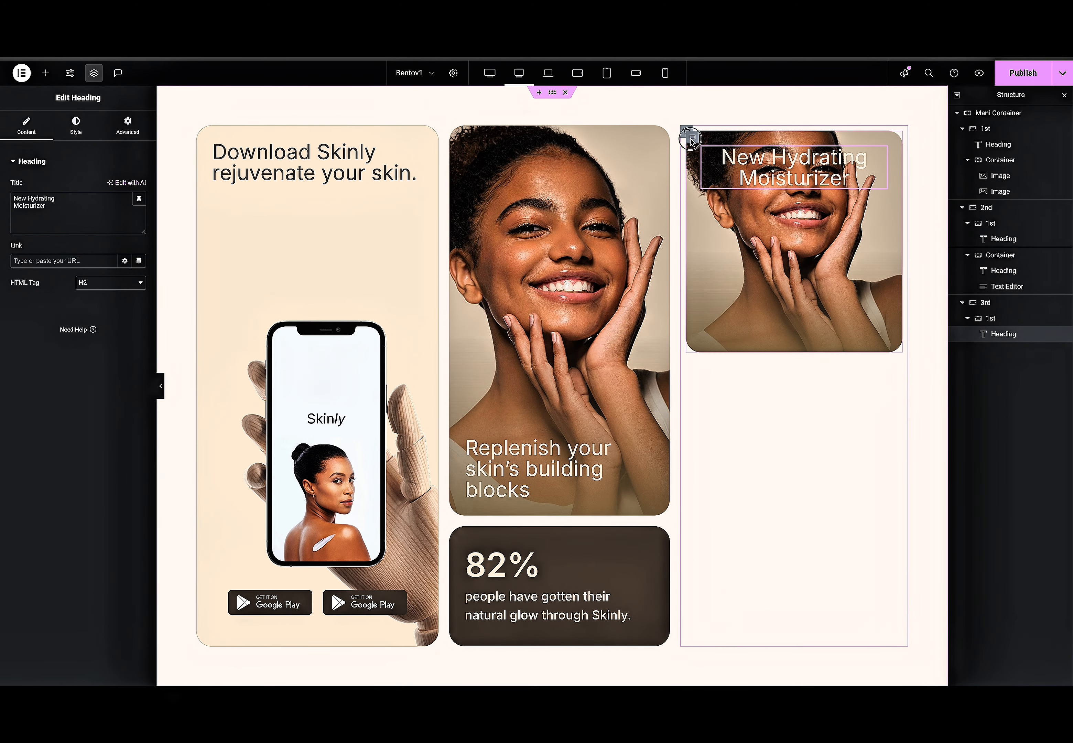
# Give the New Hydrating Moisturizer card a gradient background with second color #FCEFDC, taken from the matching Figma rectangle's 100% stop.
pyautogui.click(691, 140)
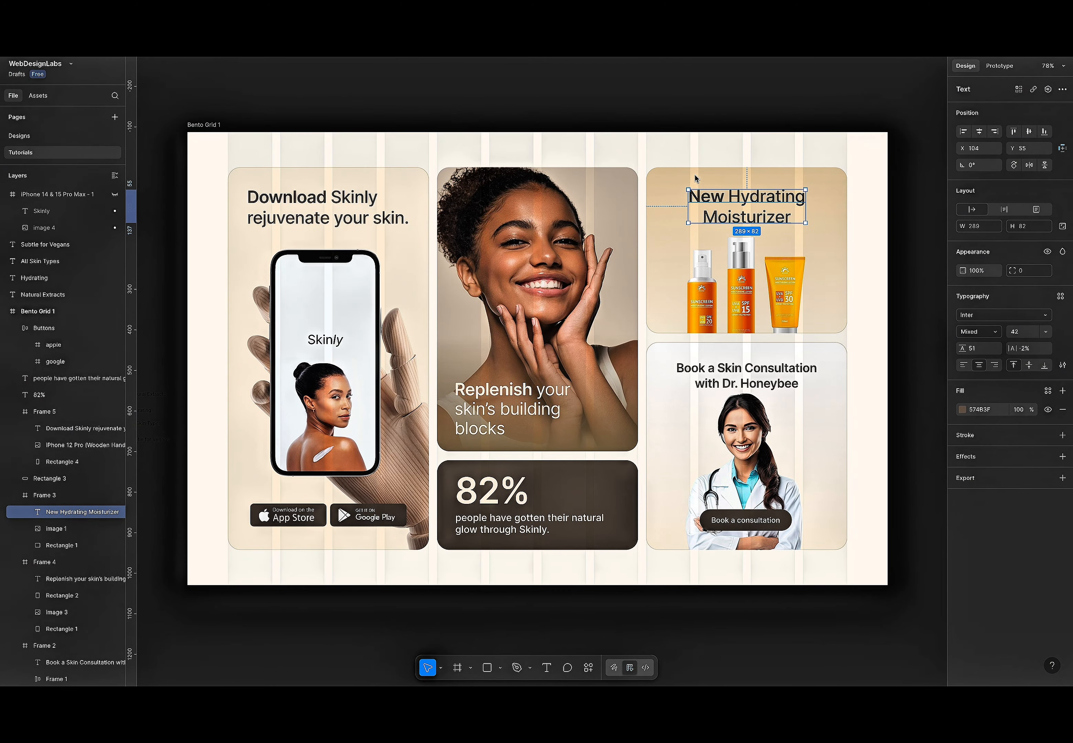
pyautogui.click(696, 177)
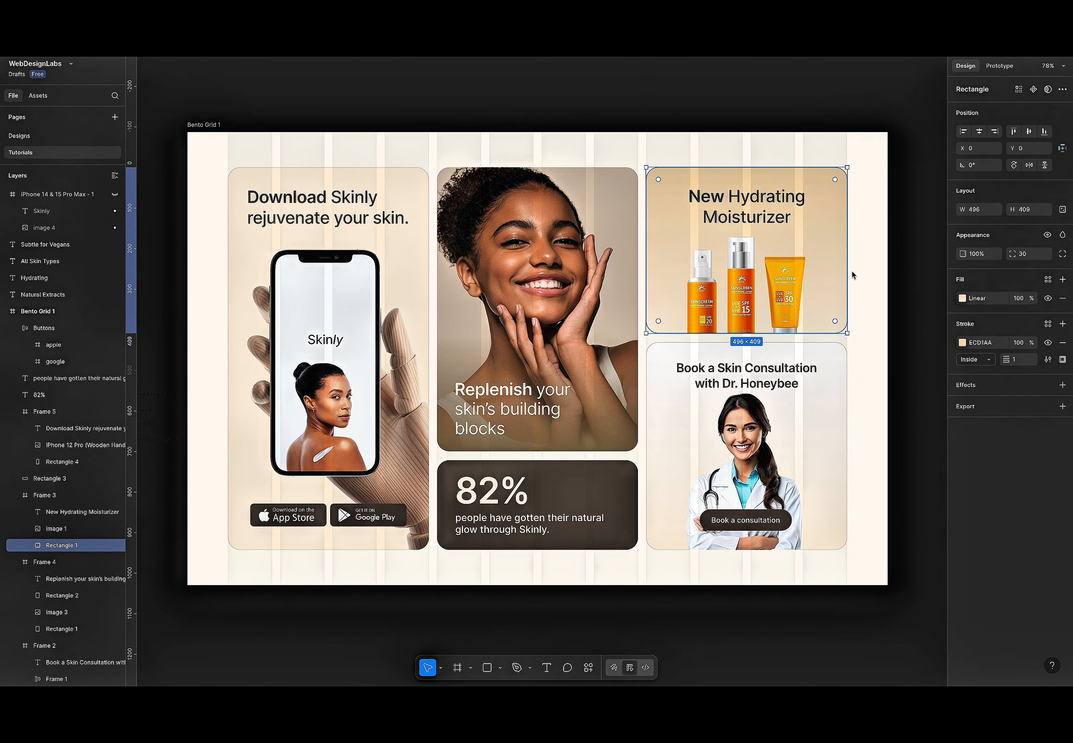
pyautogui.click(963, 298)
pyautogui.click(883, 430)
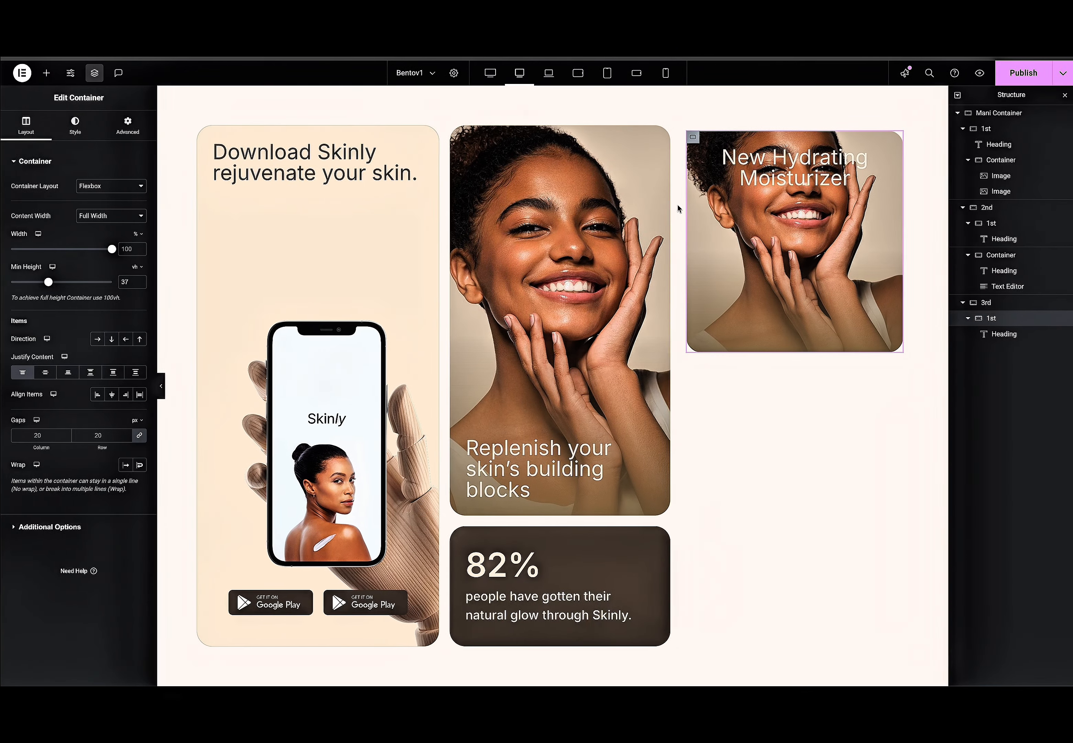
pyautogui.click(75, 126)
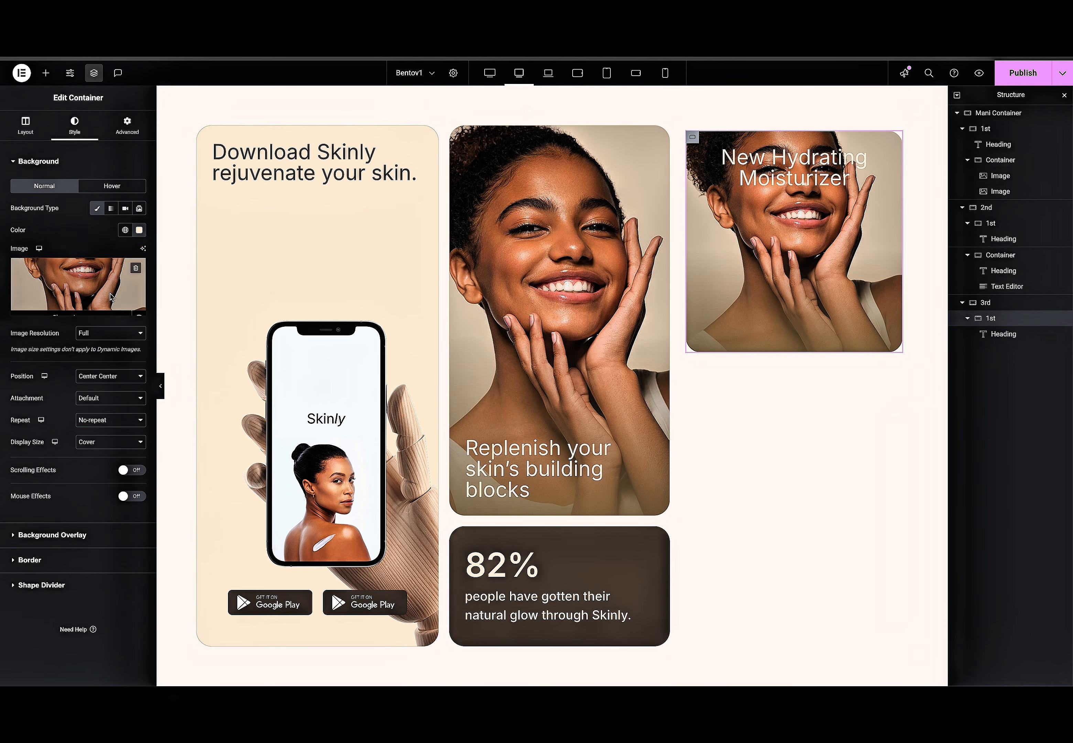
pyautogui.click(111, 208)
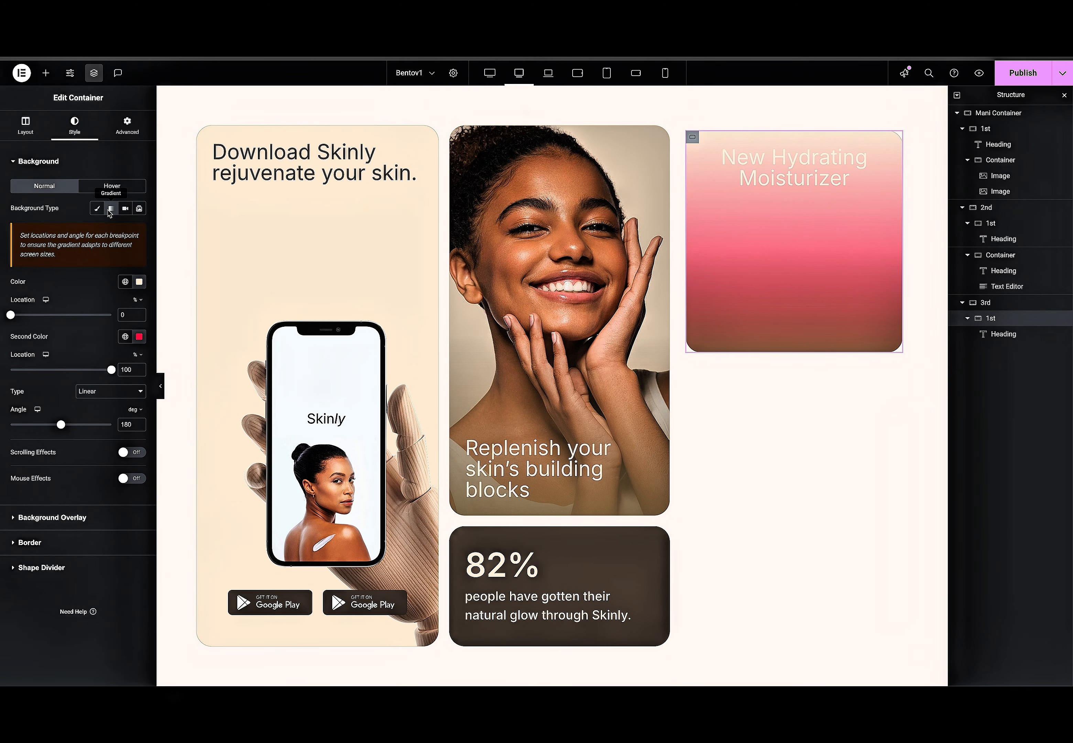
pyautogui.click(139, 336)
pyautogui.click(144, 456)
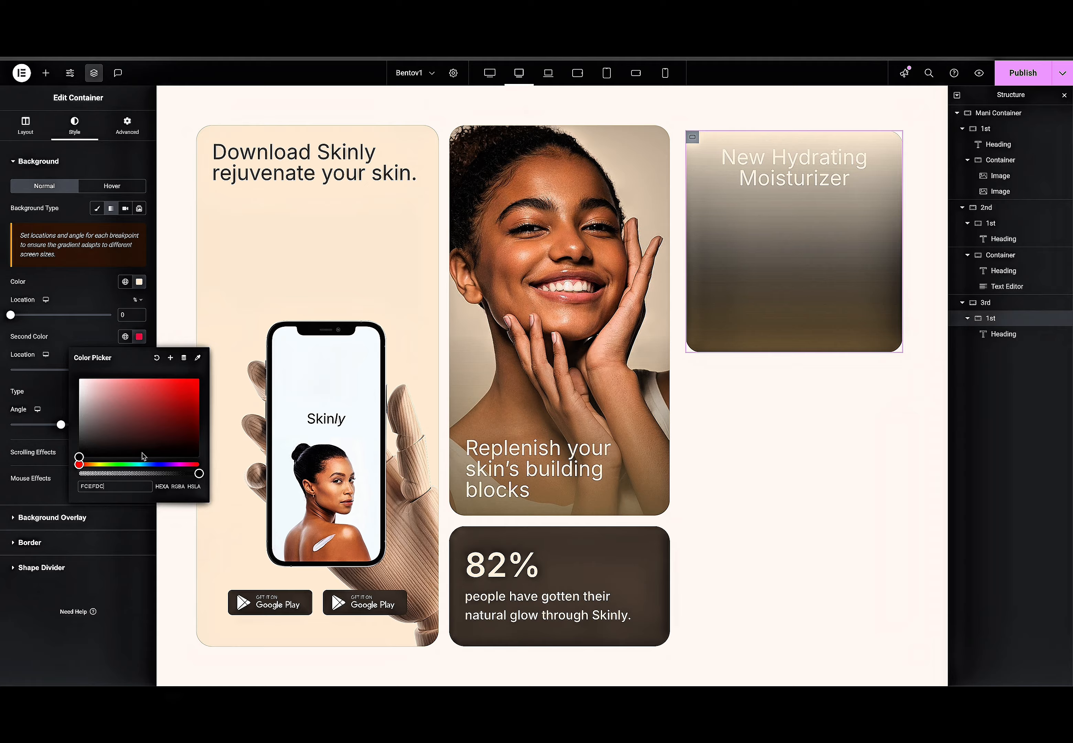
pyautogui.write('#')
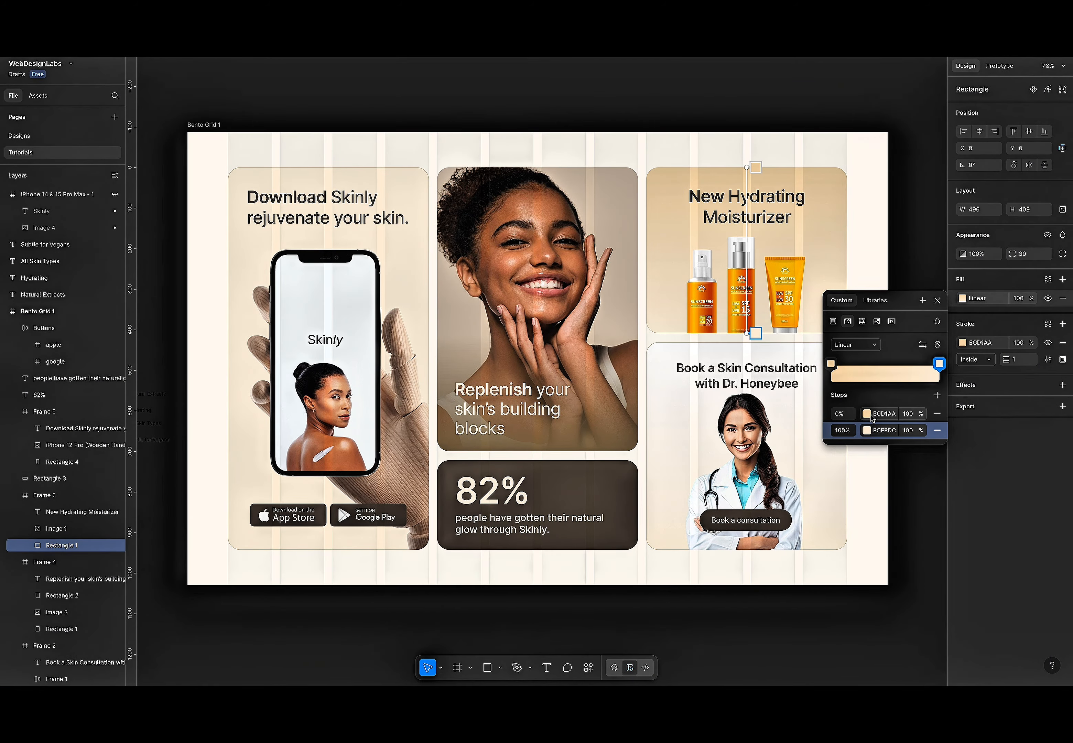
# Copy the 0% stop color from the Figma gradient and set the card's first gradient color to #ECD1AA.
pyautogui.click(885, 415)
pyautogui.hotkey('ctrl', 'c')
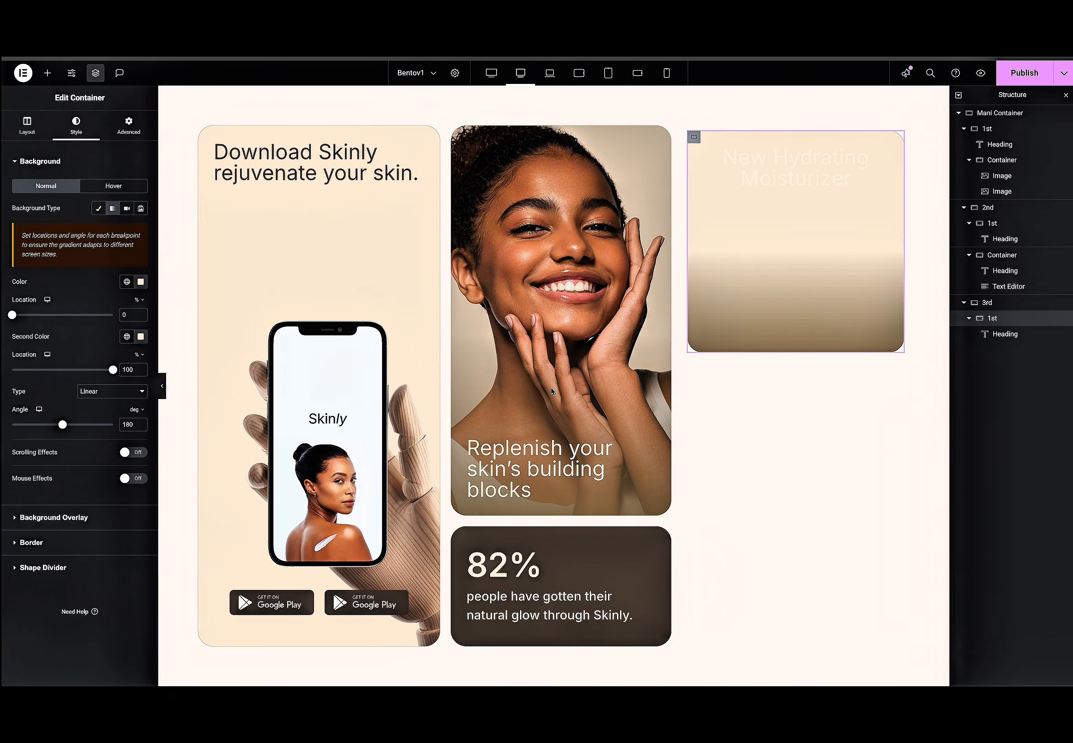
pyautogui.click(139, 281)
pyautogui.hotkey('ctrl', 'v')
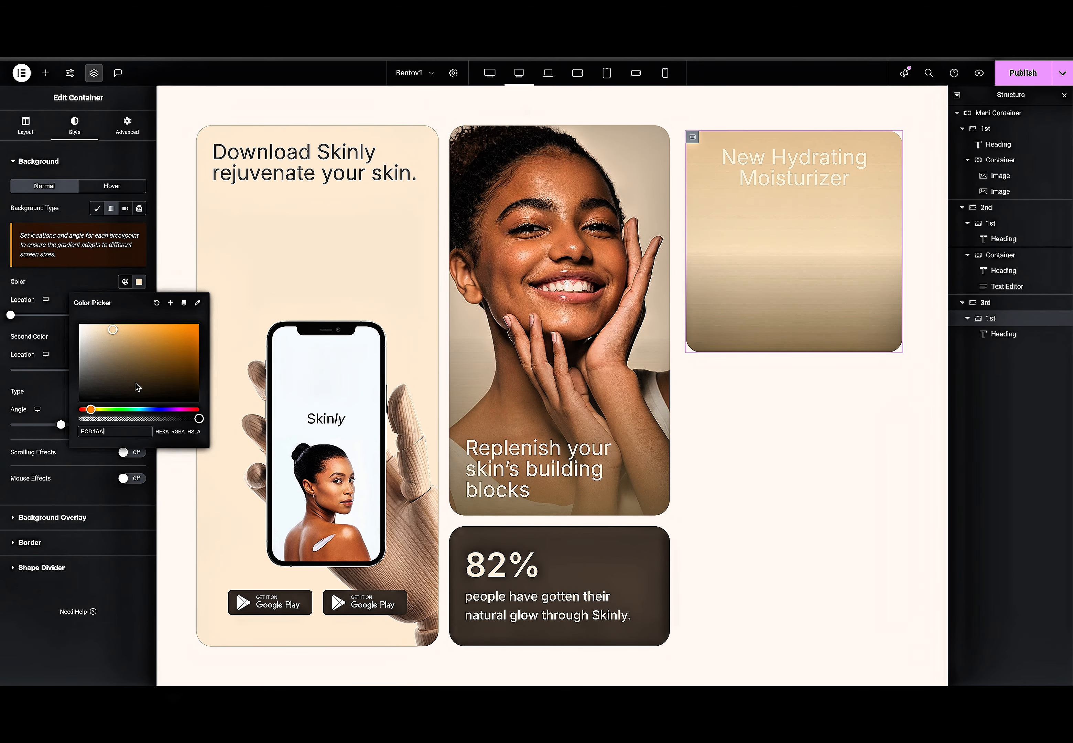
pyautogui.write('#')
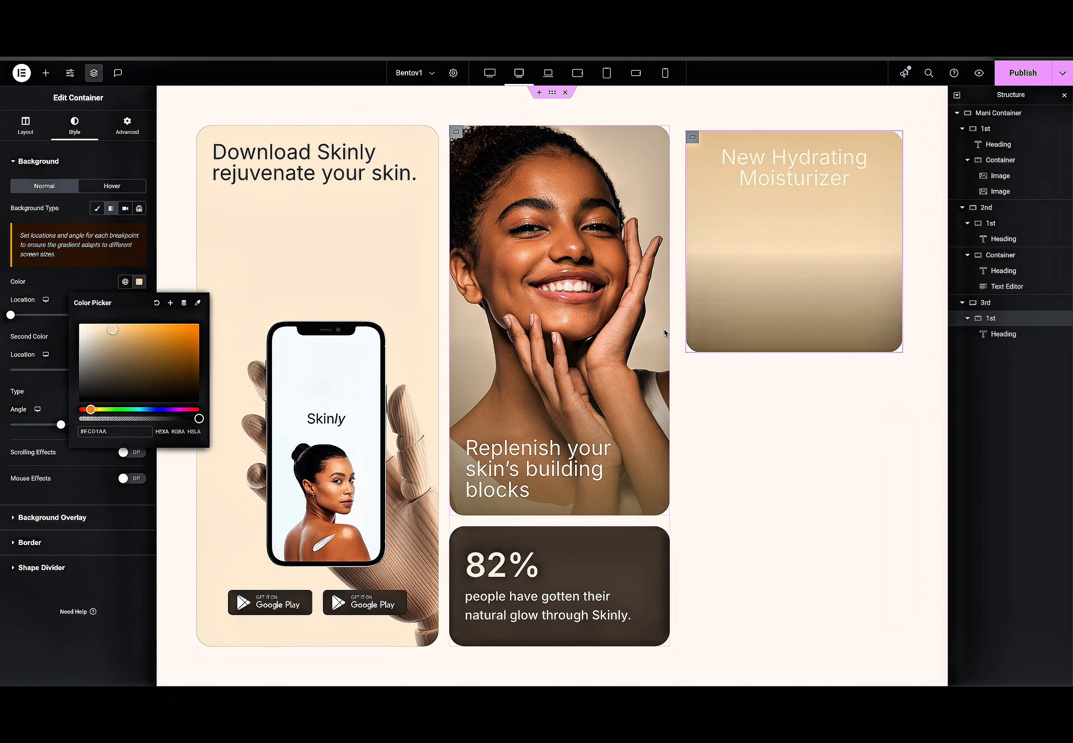
pyautogui.click(91, 268)
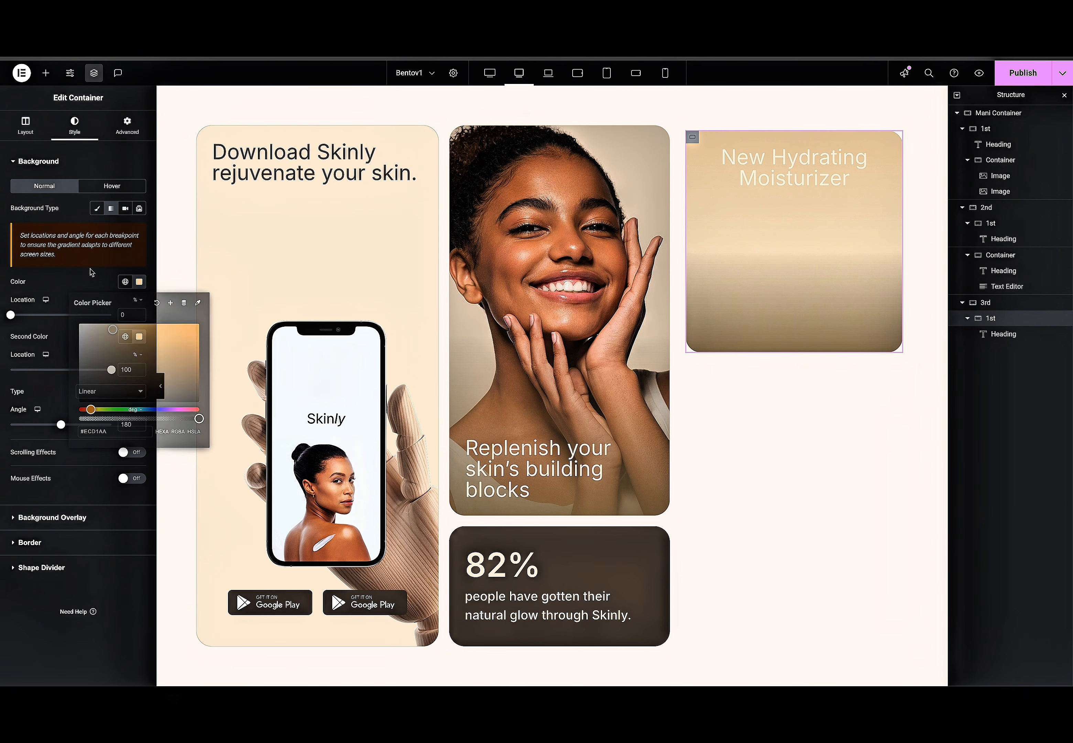
# Remove the inherited gradient background overlay from the New Hydrating Moisturizer card.
pyautogui.click(56, 516)
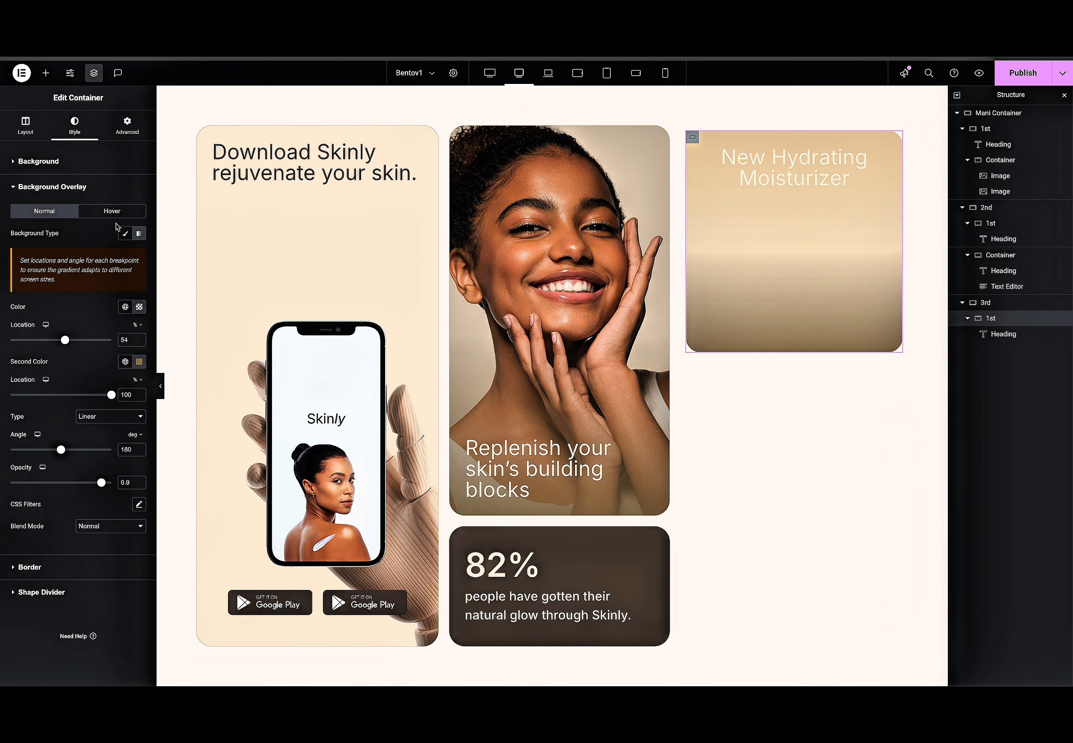
pyautogui.click(125, 233)
pyautogui.click(127, 234)
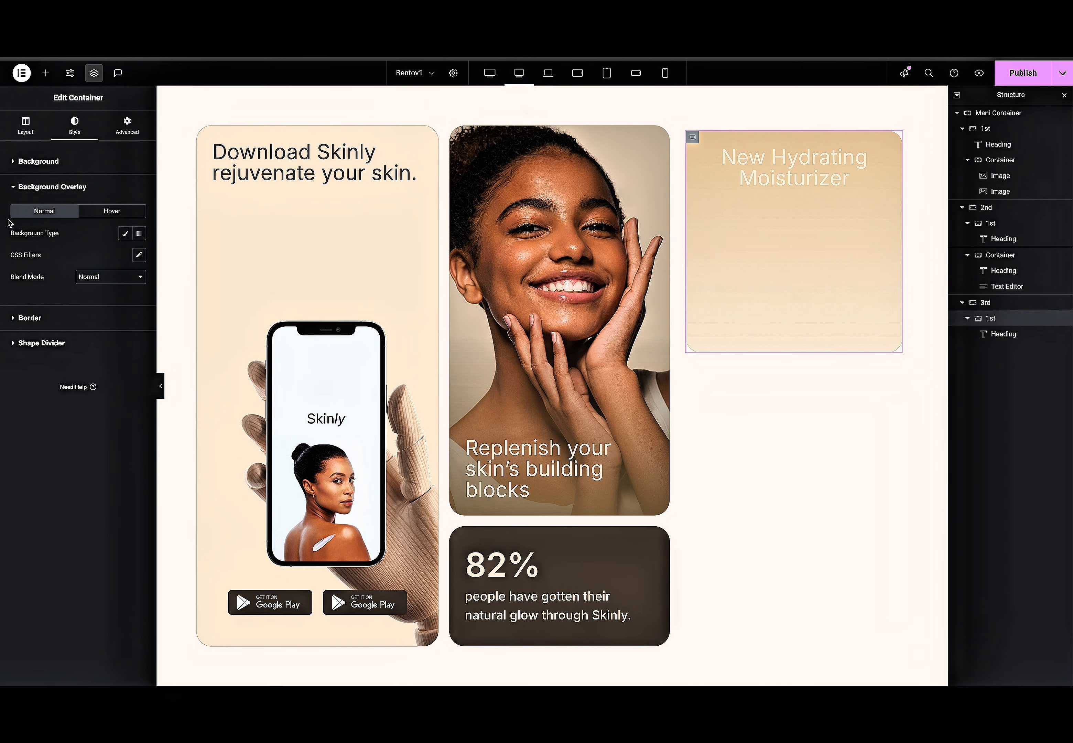
# Add the sunscreen image image-1.png as the card's classic background overlay and set its custom width to 70%.
pyautogui.click(125, 234)
pyautogui.click(87, 296)
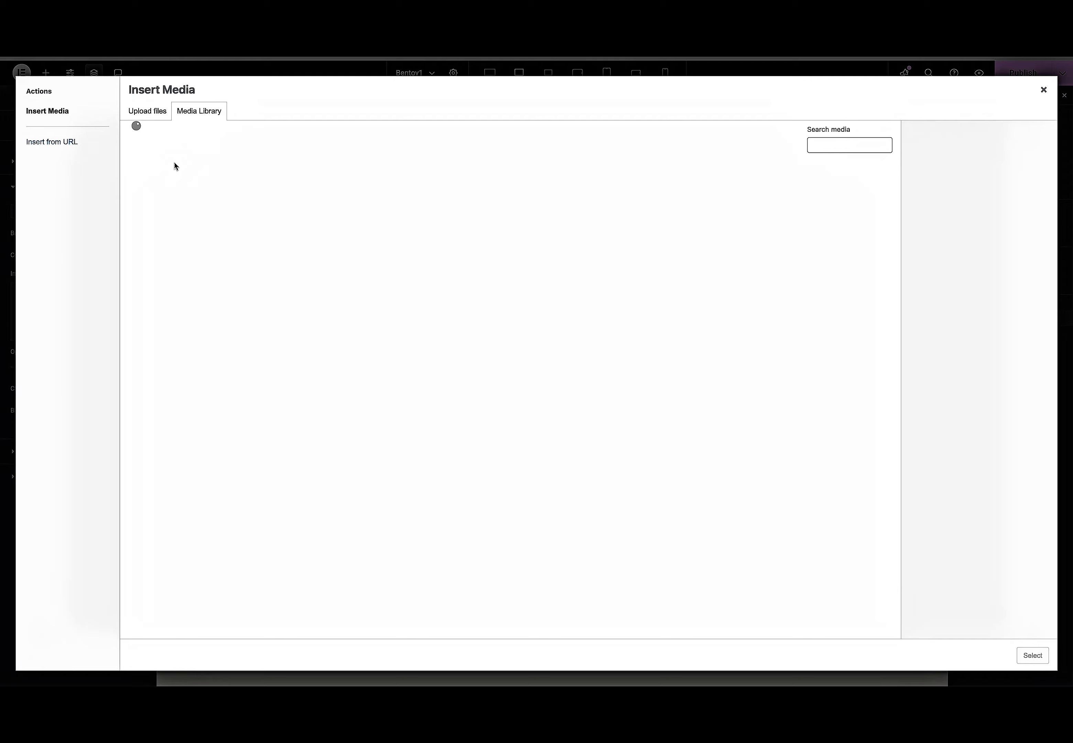
pyautogui.click(349, 202)
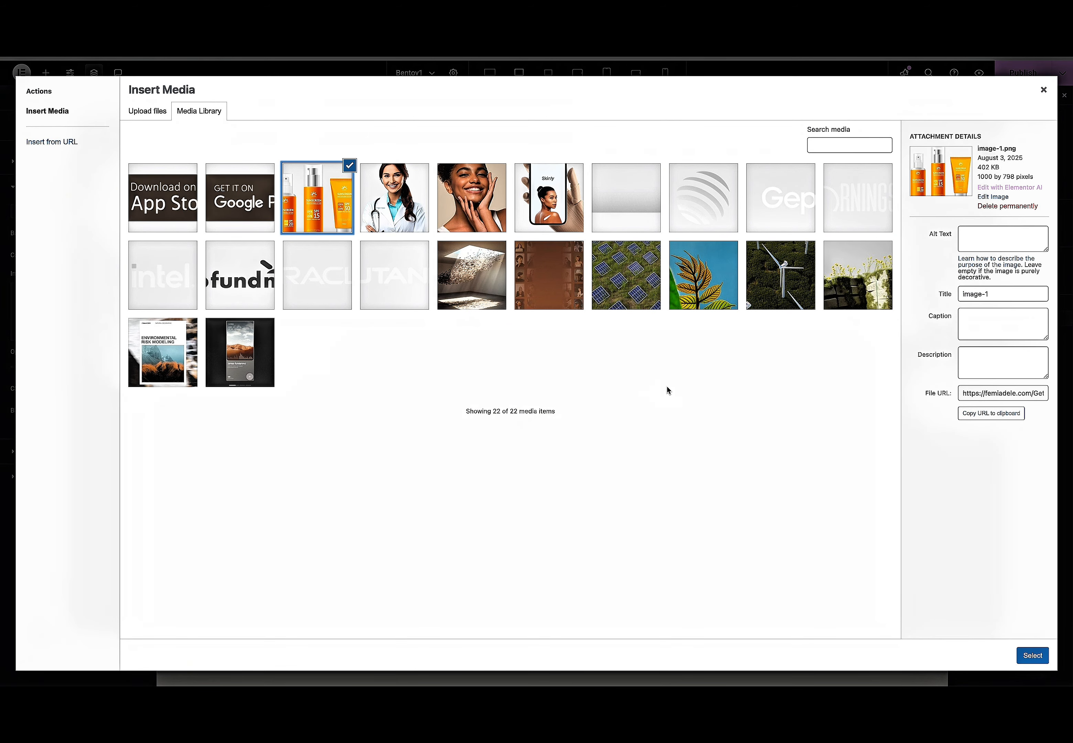
pyautogui.click(1032, 655)
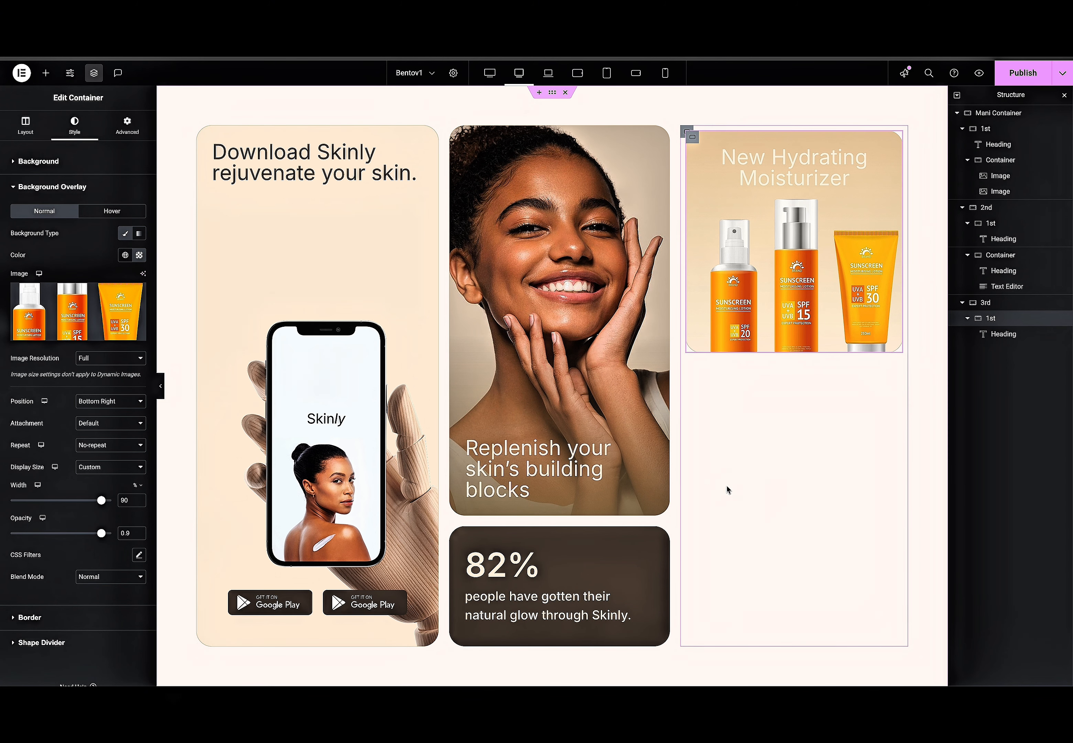
pyautogui.doubleClick(125, 500)
pyautogui.write('70')
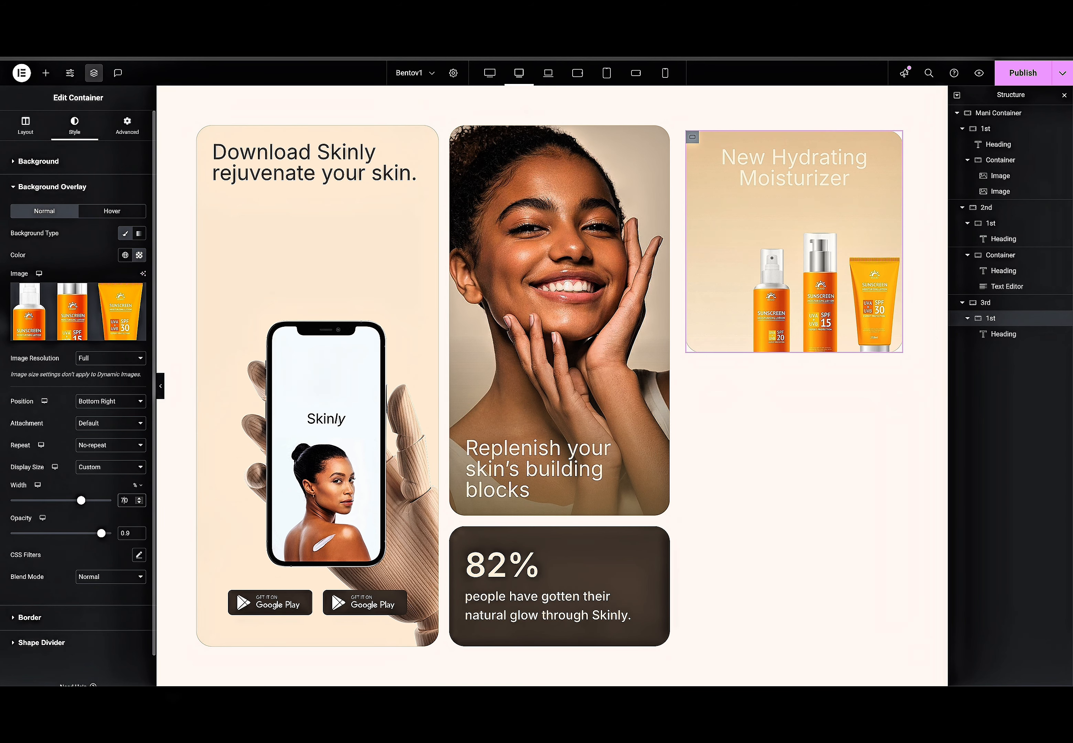
# Set the sunscreen overlay image's position to Bottom Center and preview the card at full width.
pyautogui.click(111, 401)
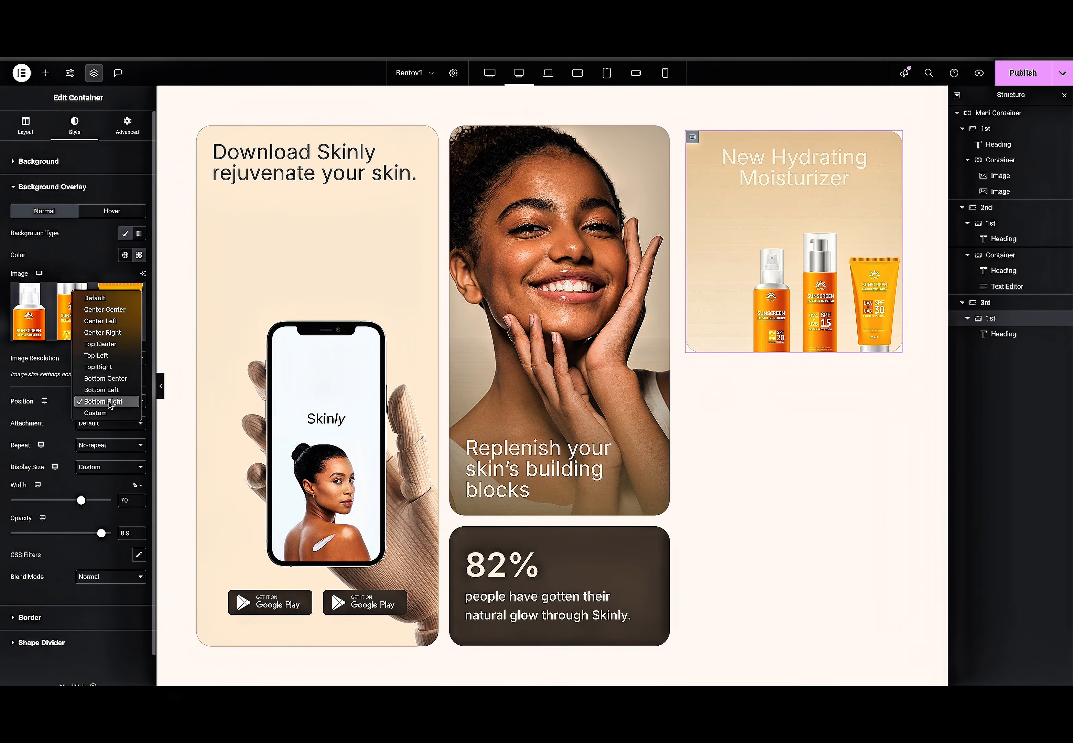
pyautogui.click(105, 378)
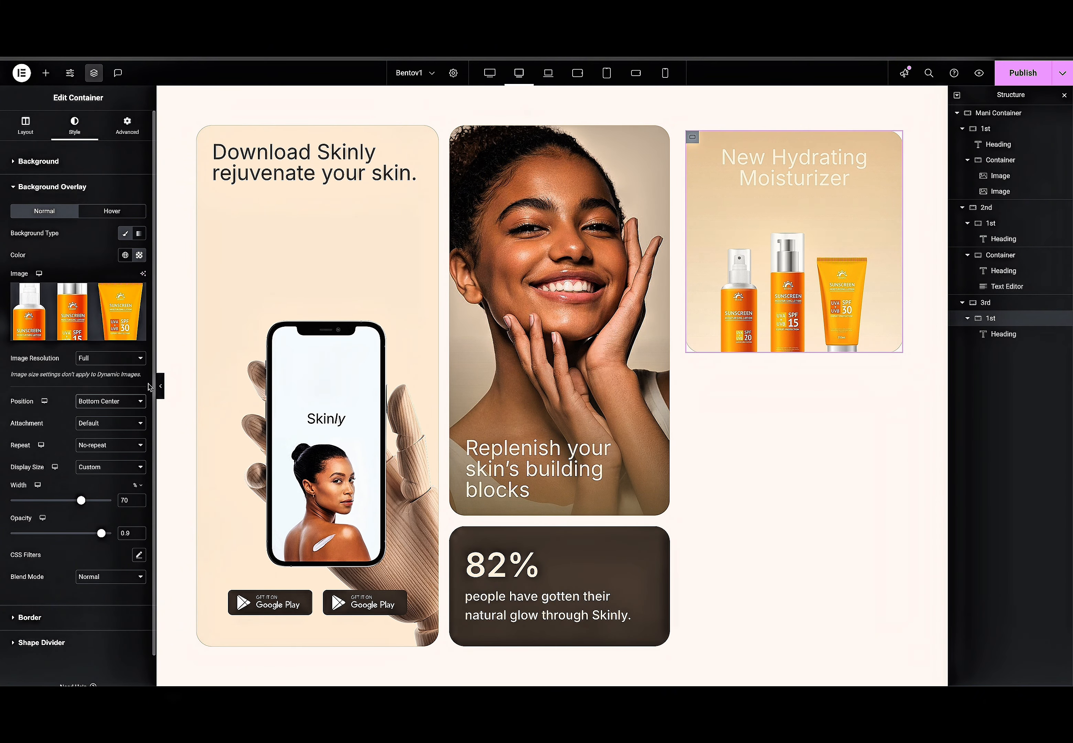
pyautogui.click(160, 386)
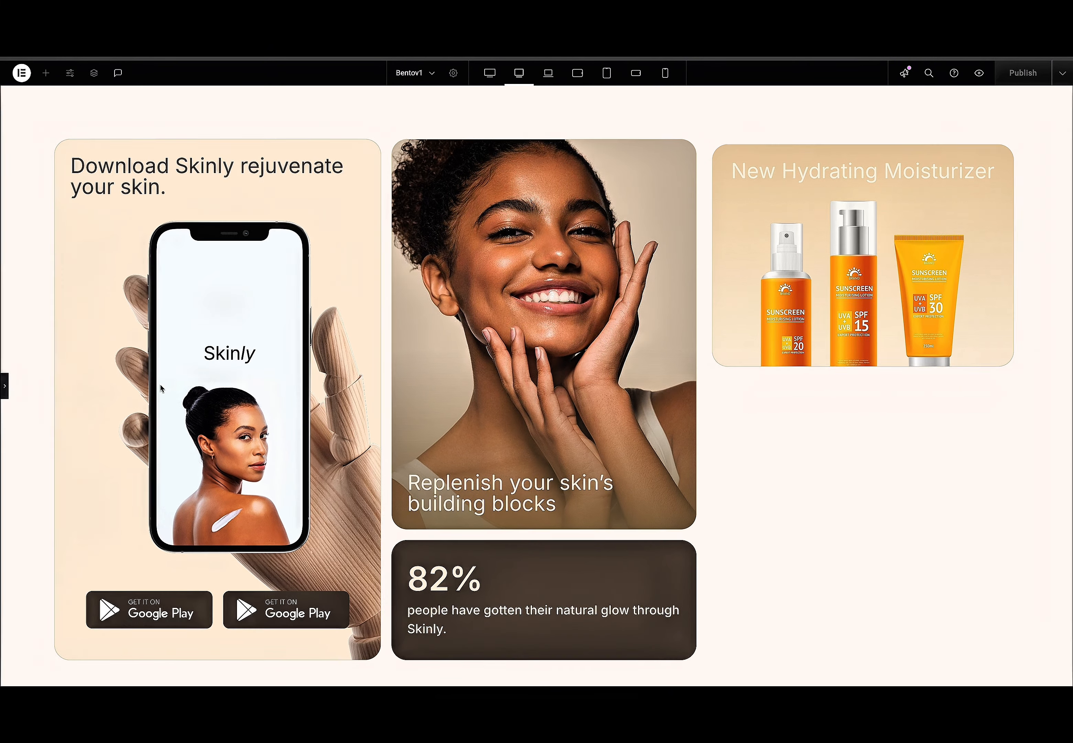
pyautogui.click(3, 385)
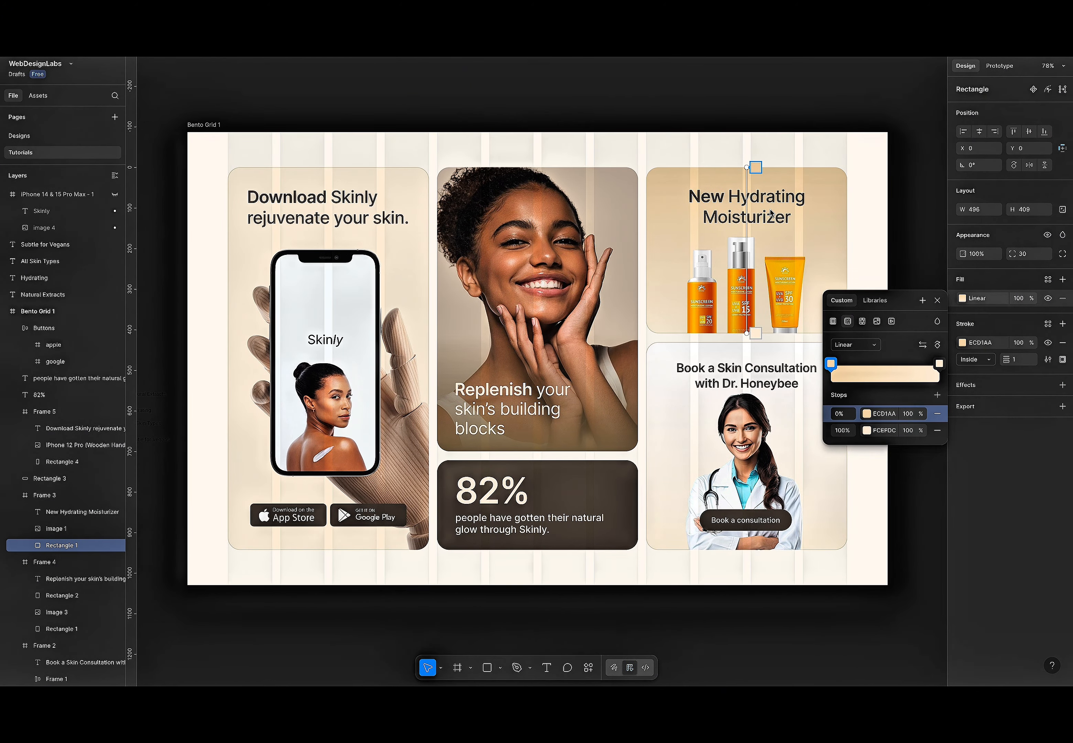
# Copy the New Hydrating Moisturizer heading's fill color from Figma and set the Elementor heading's text color to #574B3F.
pyautogui.press('Escape')
pyautogui.click(771, 213)
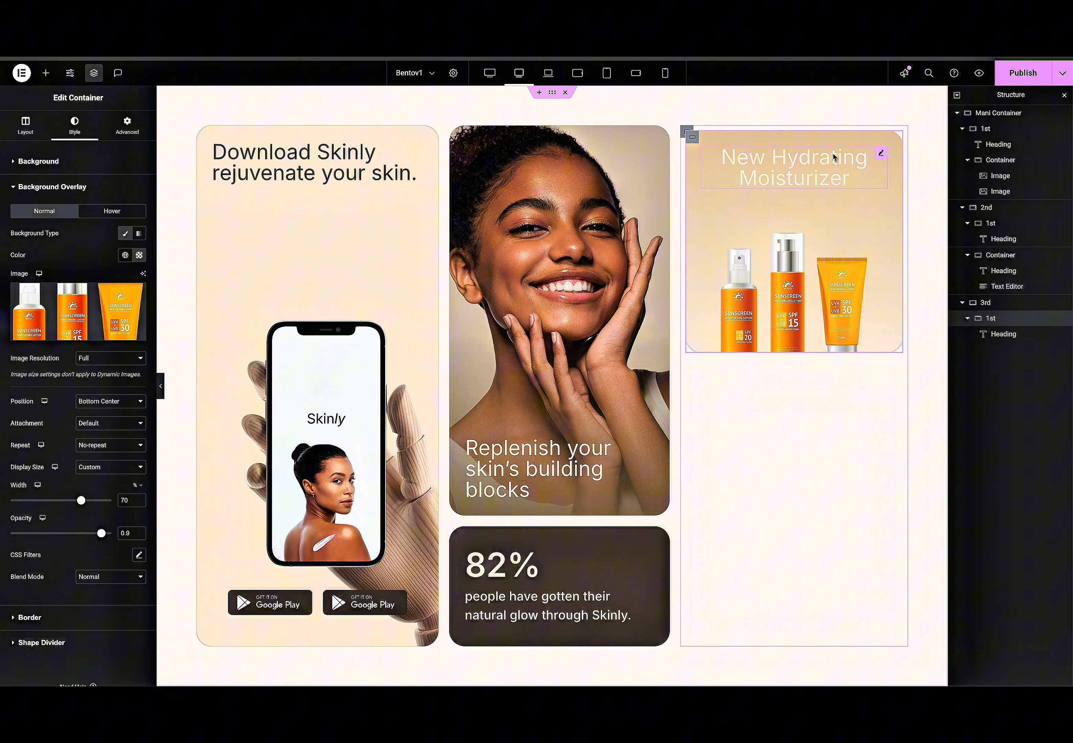
pyautogui.click(869, 159)
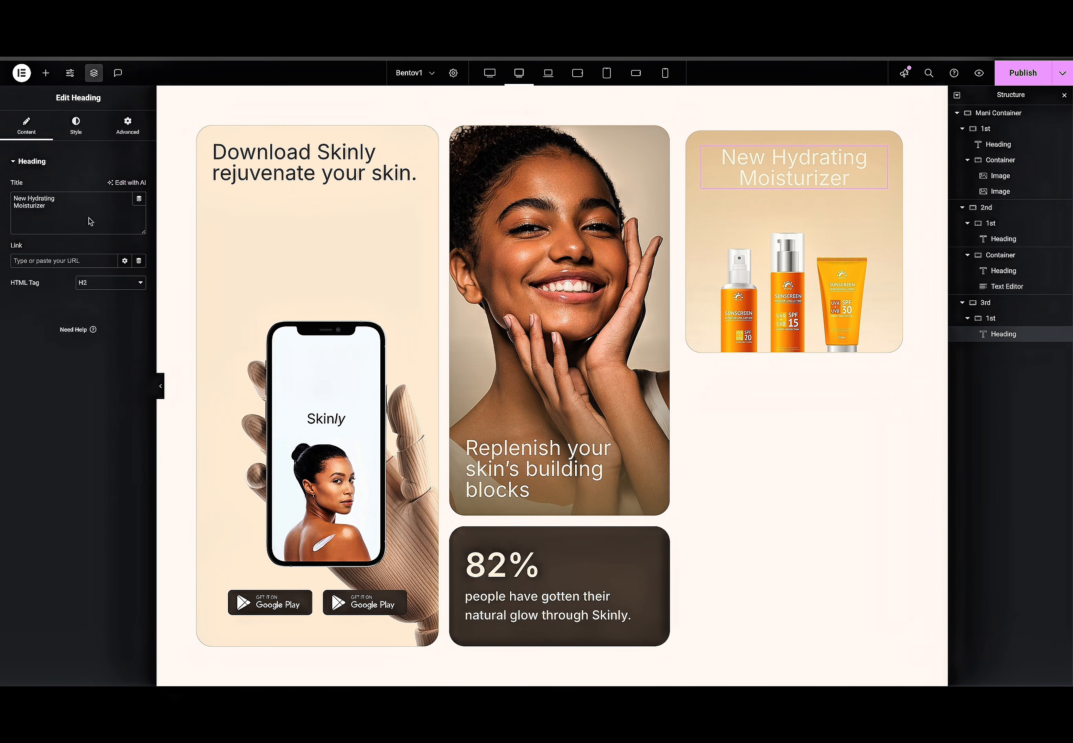
pyautogui.write('574B3F')
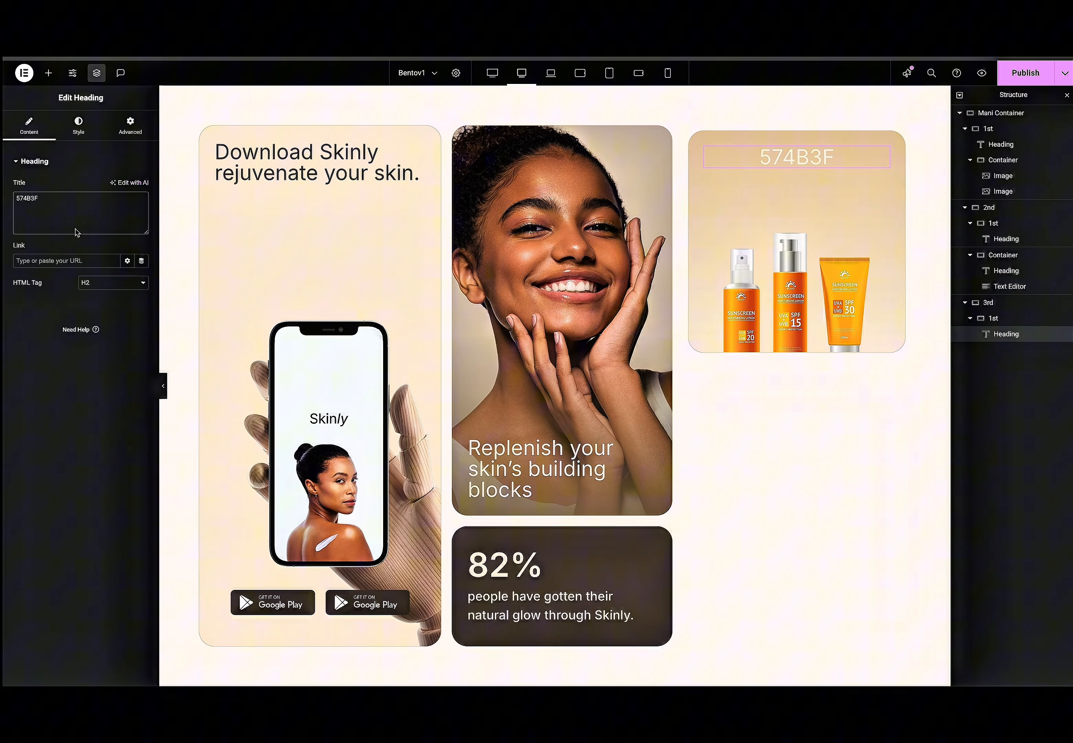
pyautogui.hotkey('ctrl', 'z')
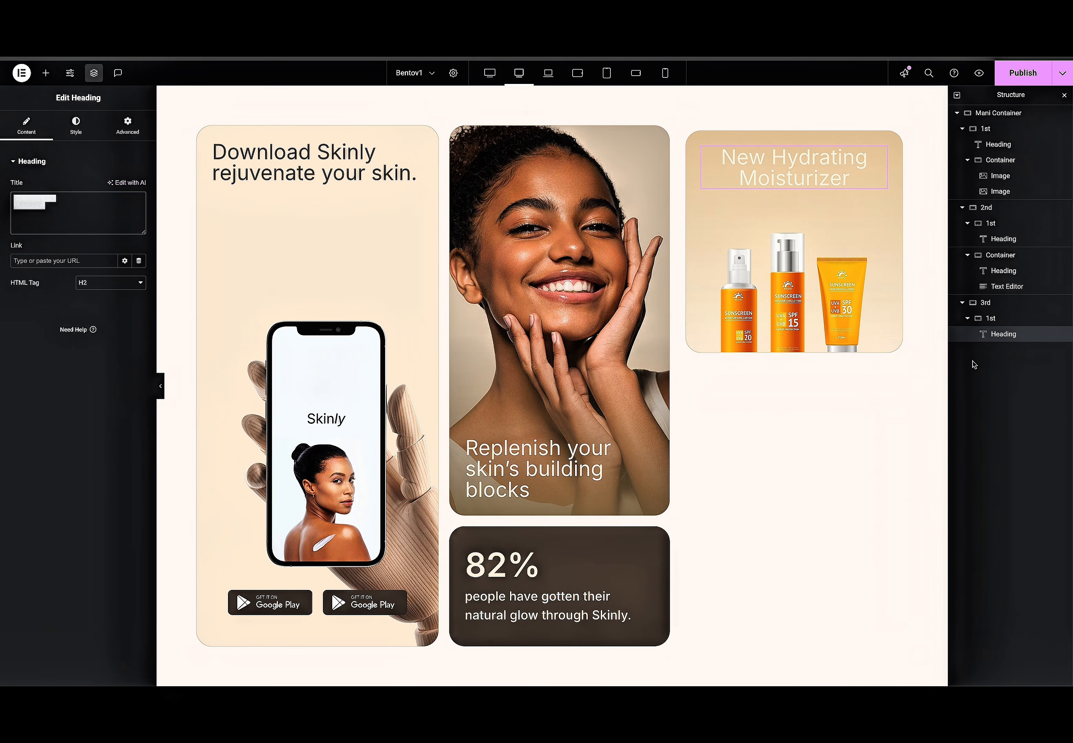
pyautogui.click(77, 134)
pyautogui.click(139, 333)
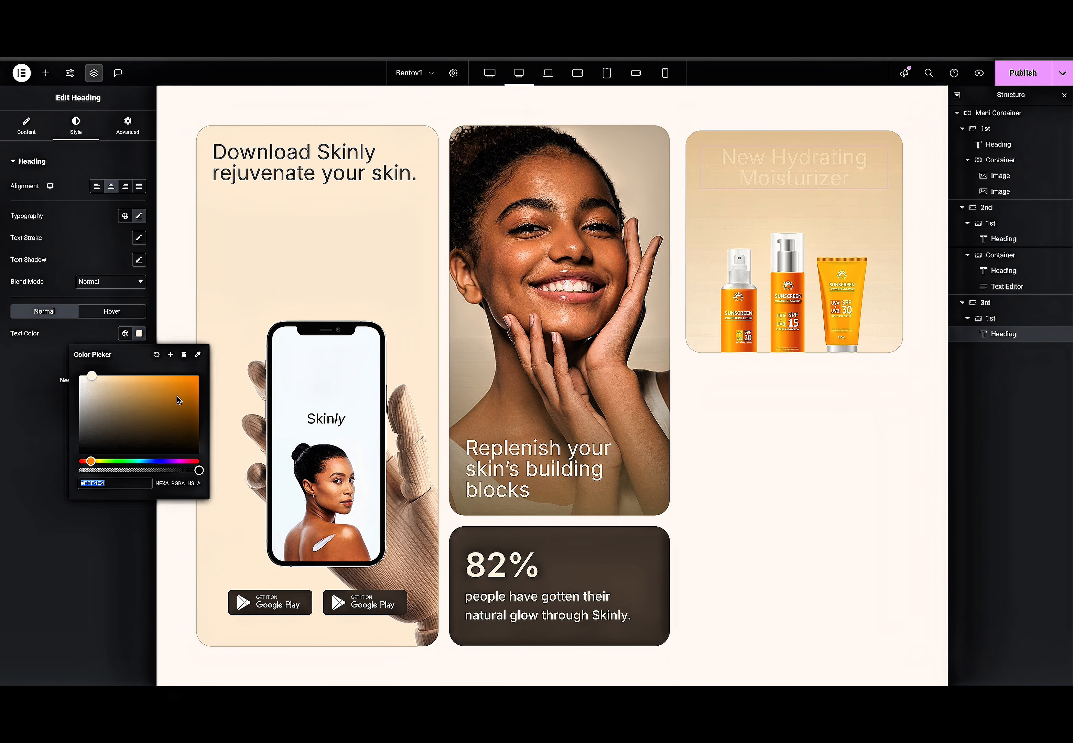
pyautogui.write('#574B3F')
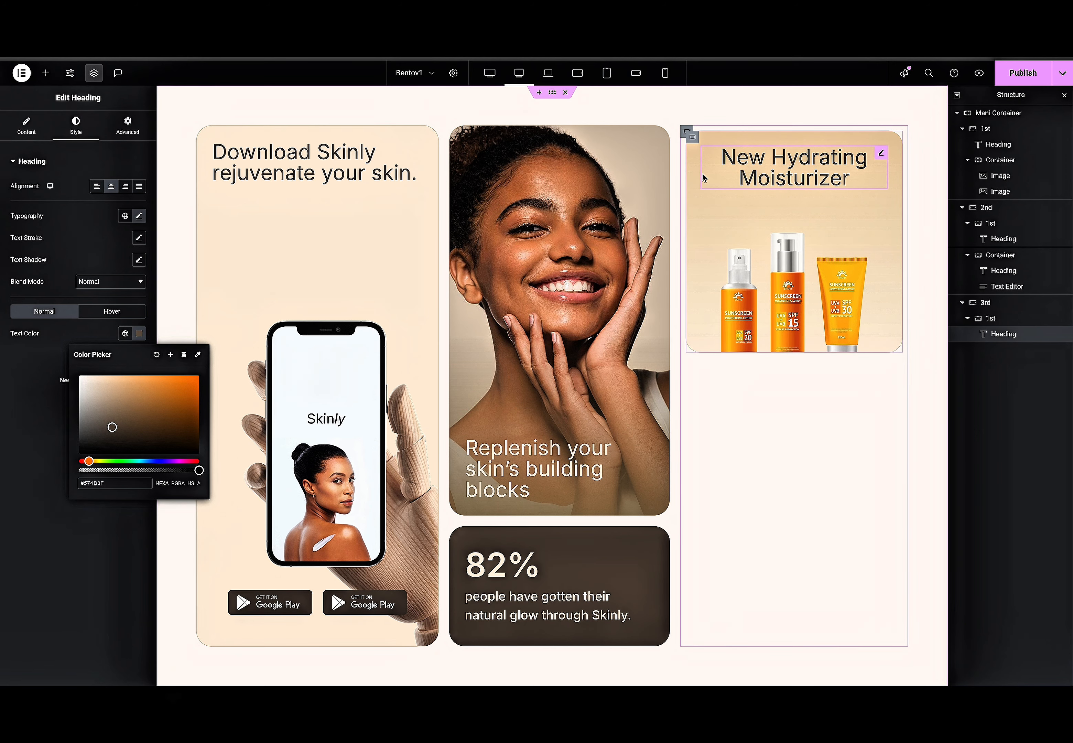
# Duplicate the New Hydrating Moisturizer card and set the copy's minimum height to 47 vh.
pyautogui.click(690, 135)
pyautogui.hotkey('ctrl', 'd')
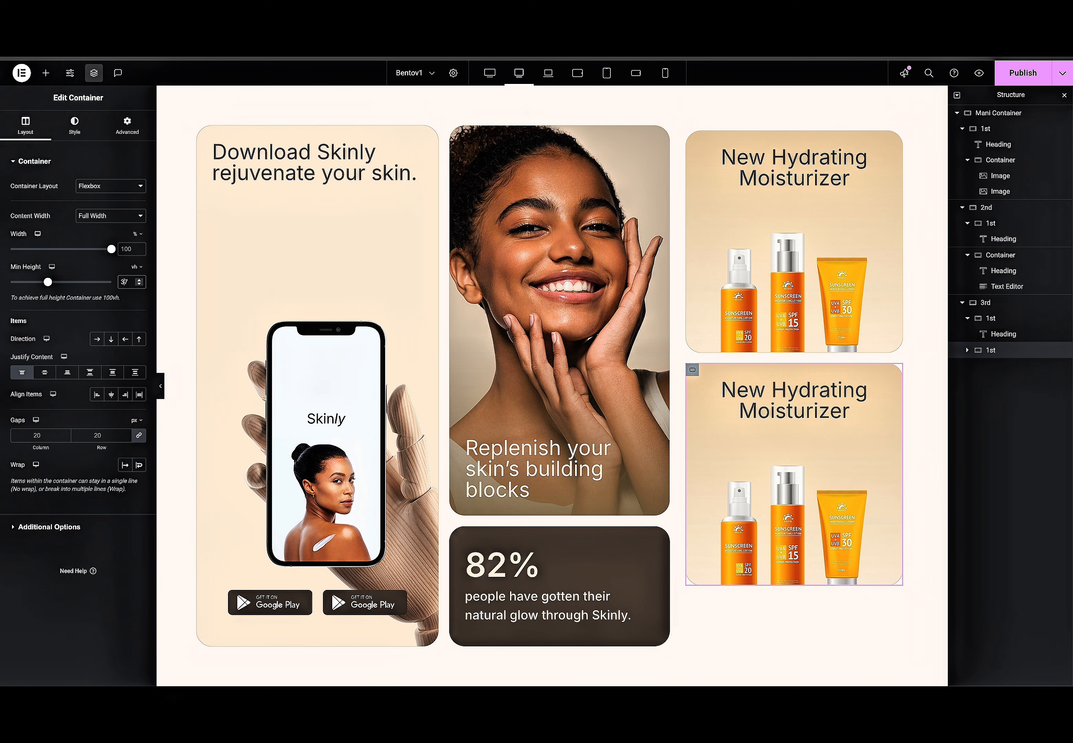
pyautogui.click(123, 282)
pyautogui.press('BackSpace')
pyautogui.write('4')
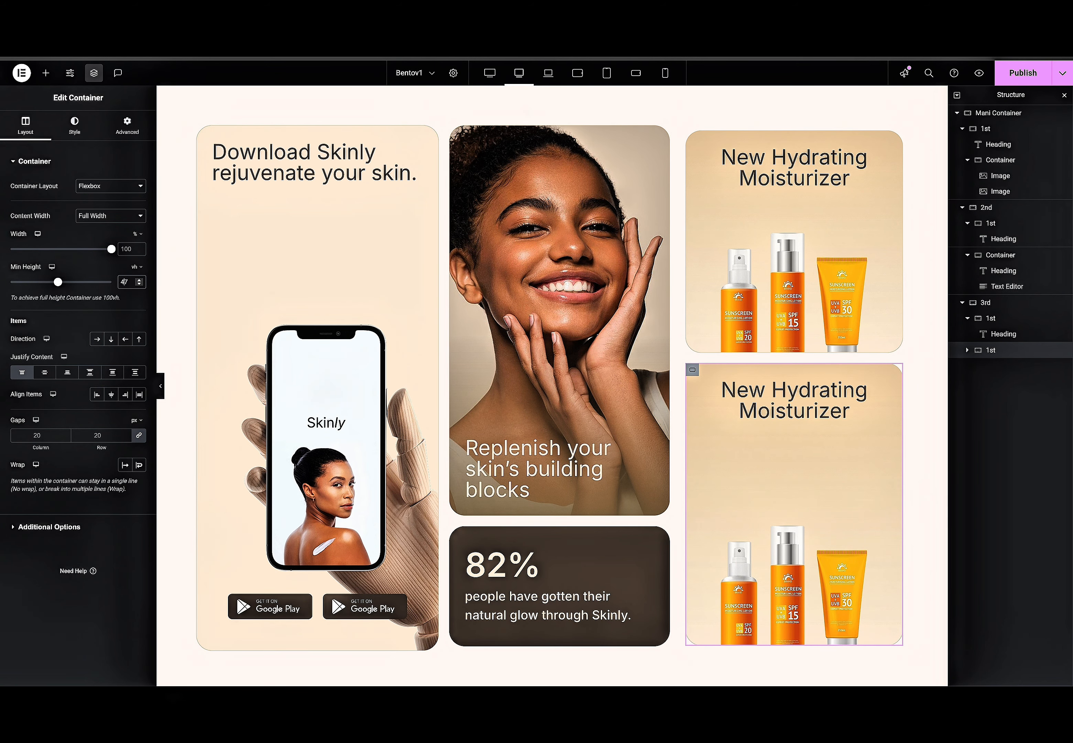
# Try minimum heights of 45 and 46 vh on the duplicated card and return it to 47 vh.
pyautogui.press('BackSpace')
pyautogui.write('4')
pyautogui.press('BackSpace')
pyautogui.write('5')
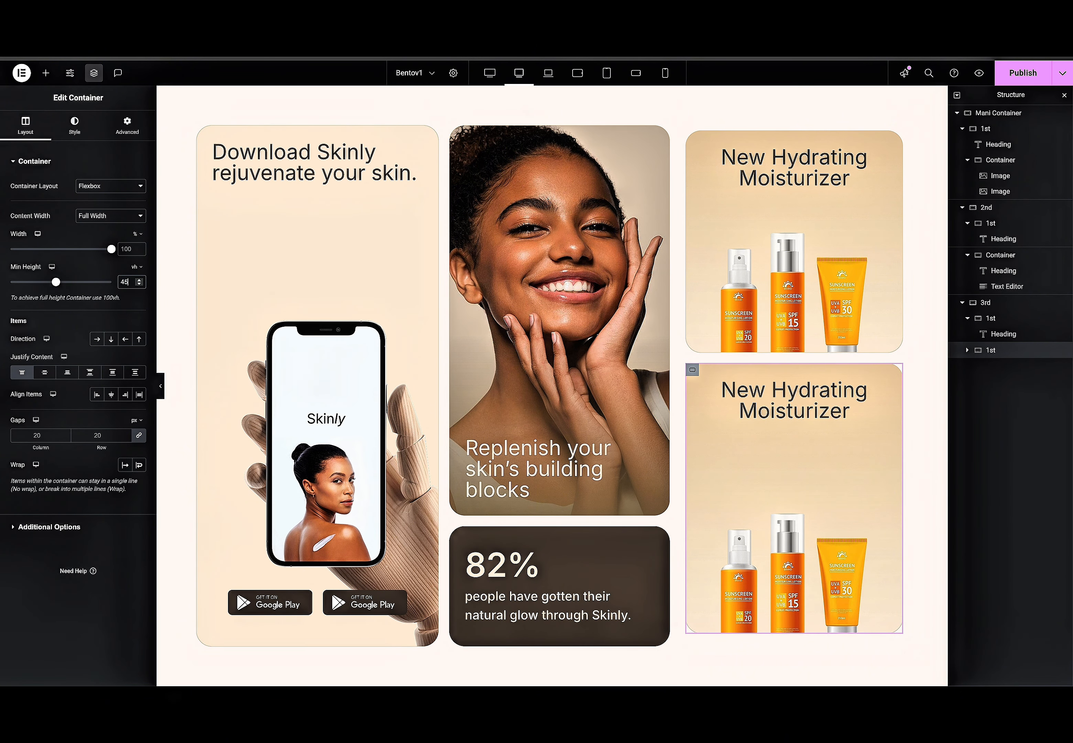
pyautogui.press('BackSpace')
pyautogui.write('6')
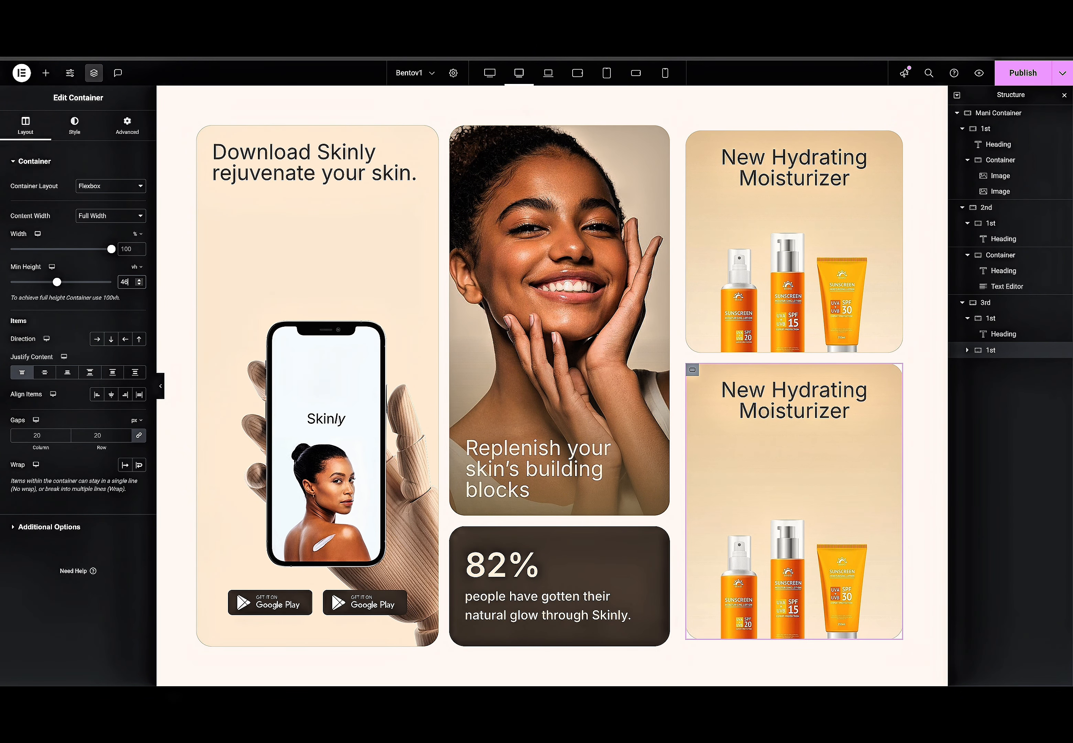
pyautogui.press('BackSpace')
pyautogui.write('7')
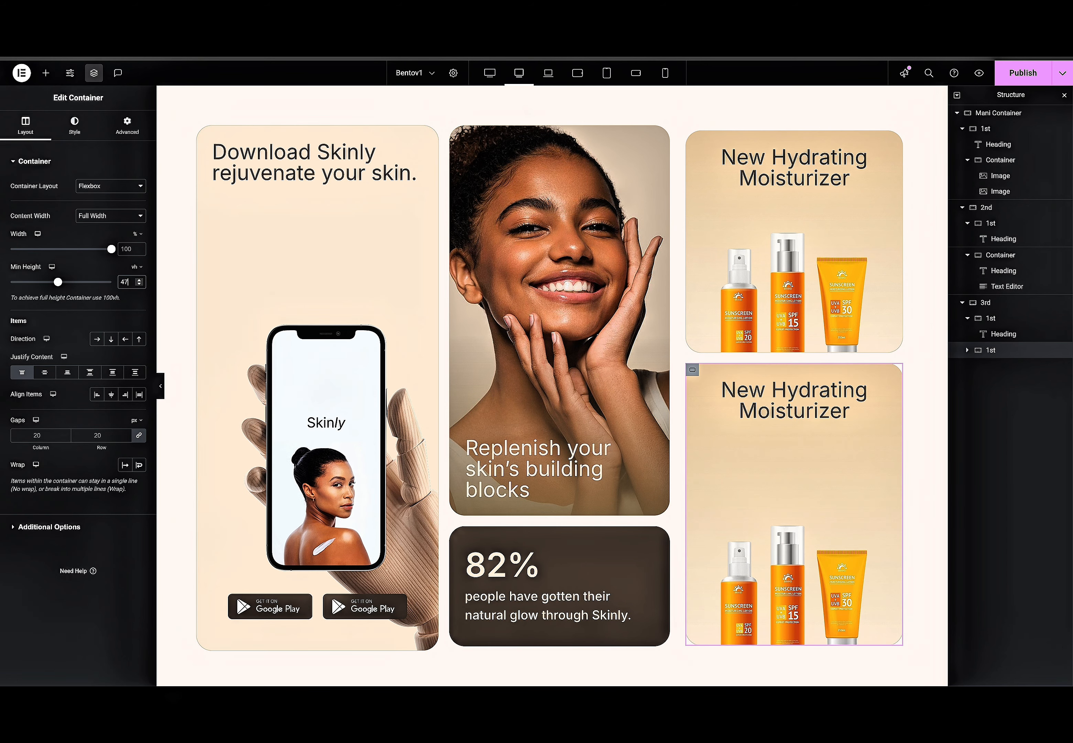
pyautogui.press('BackSpace')
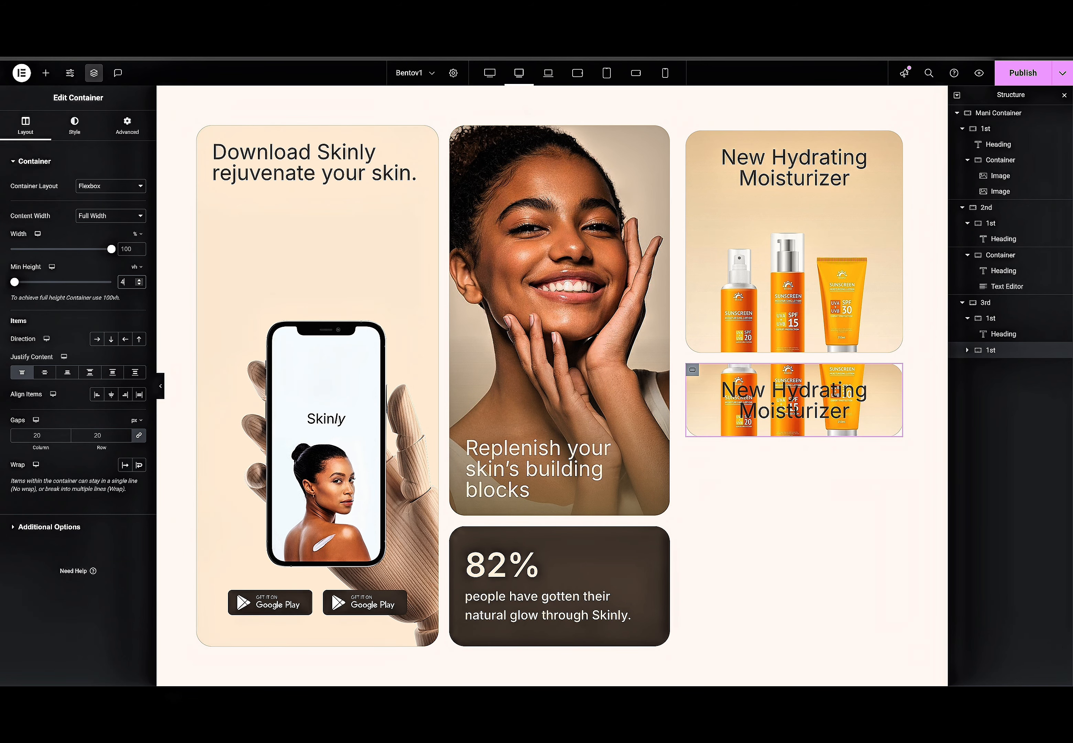
pyautogui.write('7')
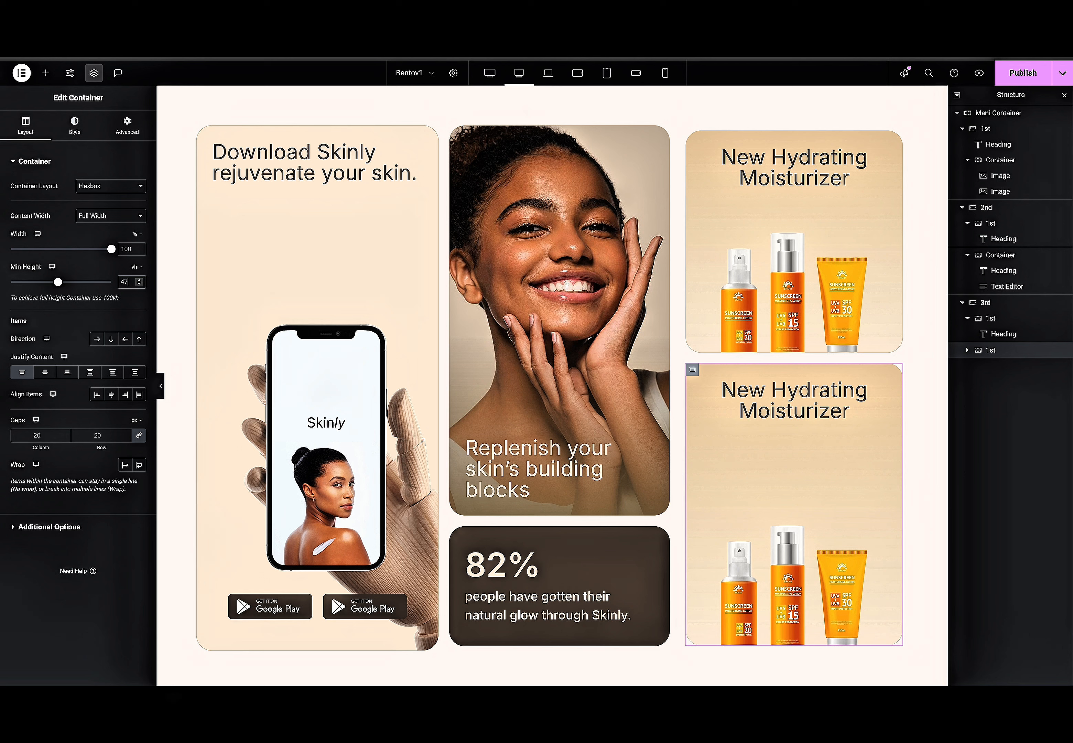
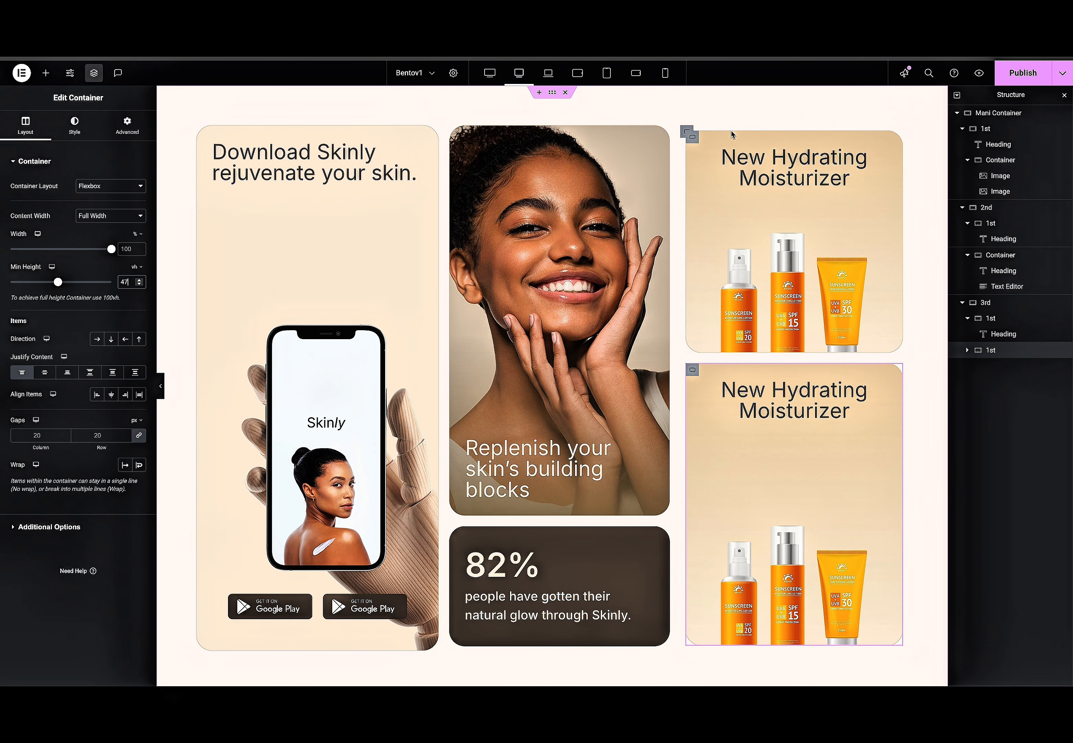
# Set the padding of the 3rd column container to 0 px on all sides.
pyautogui.click(687, 132)
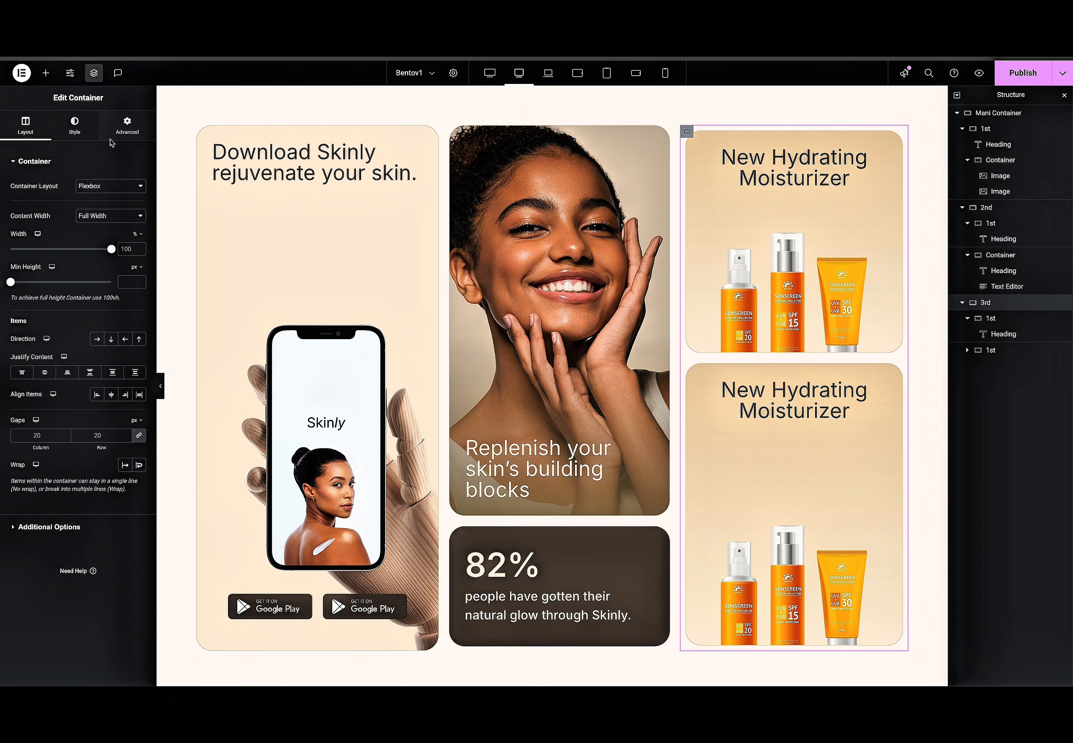
pyautogui.click(126, 126)
pyautogui.click(22, 238)
pyautogui.write('0')
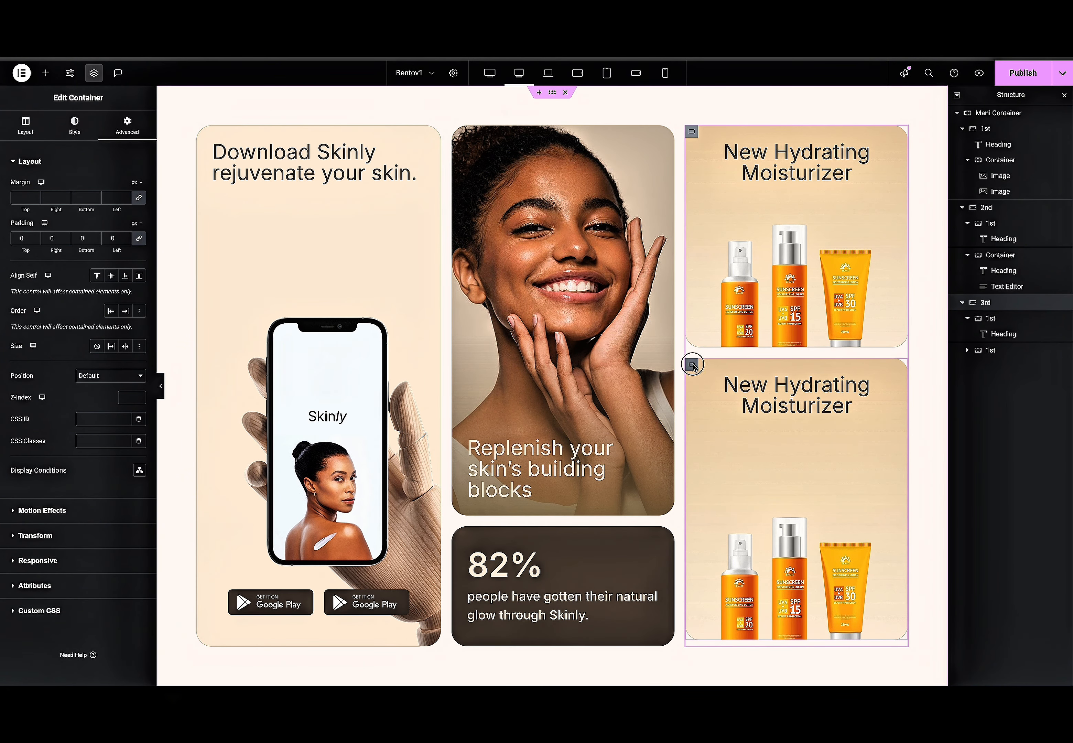
# Set the duplicated lower card's minimum height to 48 vh.
pyautogui.click(692, 365)
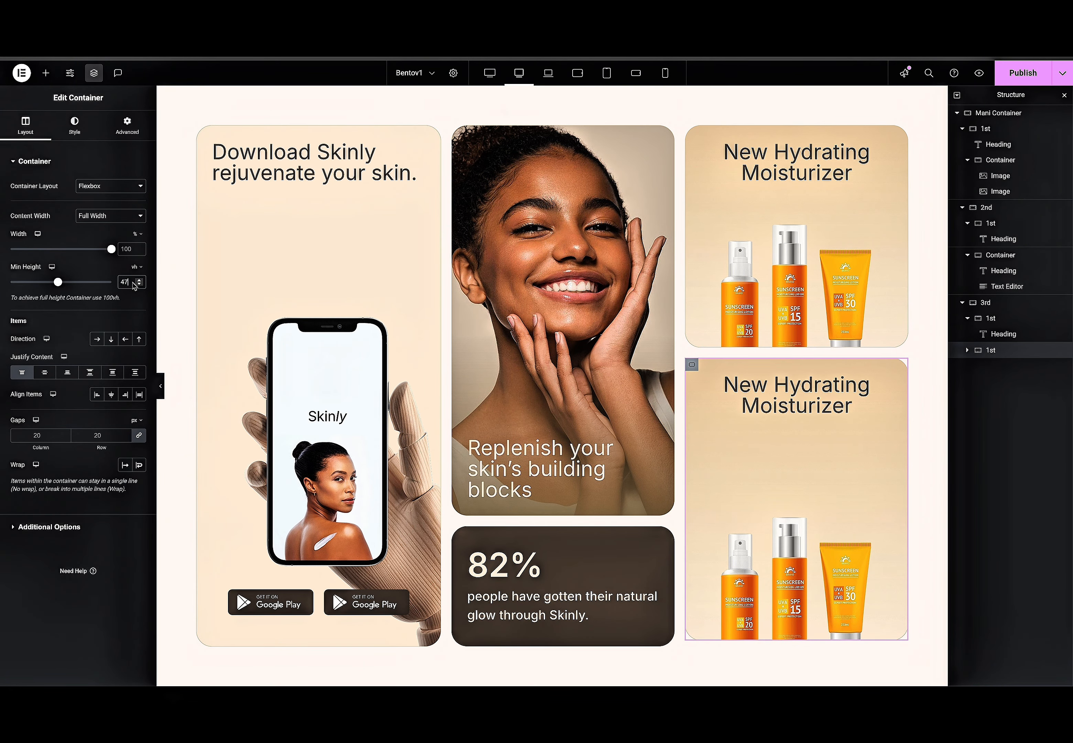
pyautogui.press('BackSpace')
pyautogui.write('8')
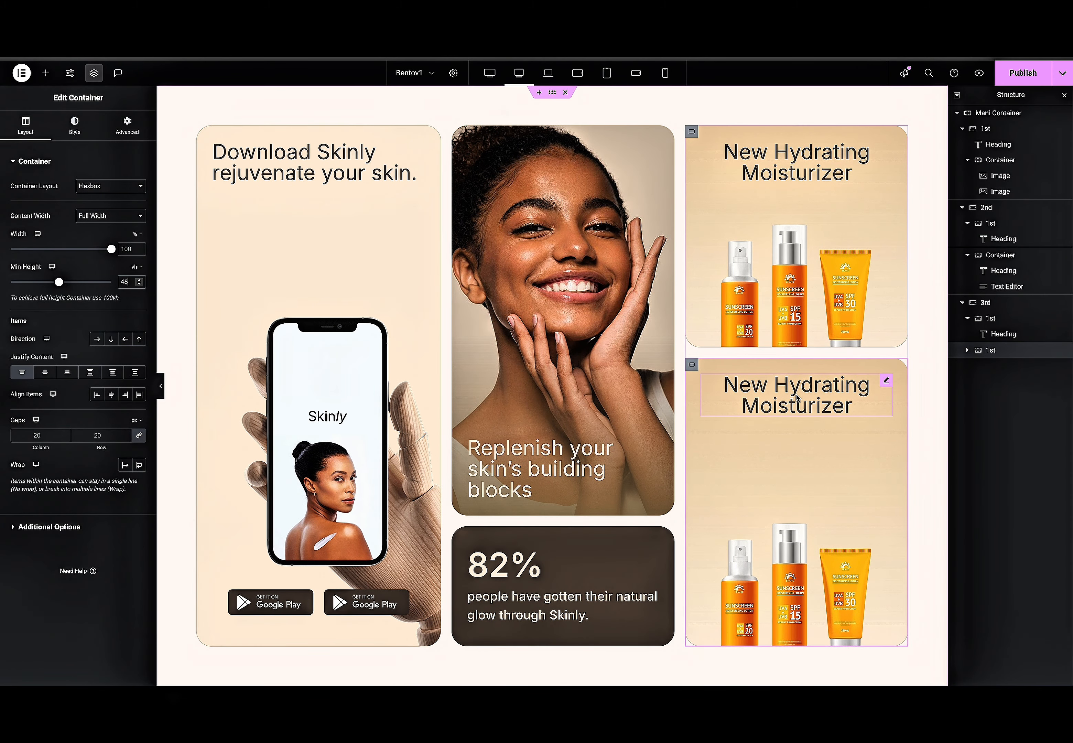
# Change the lower card's heading to "Book a Skin Consultation with" plus the doctor's name, and set its size to 28 px and weight to 600 (Semi Bold).
pyautogui.click(797, 397)
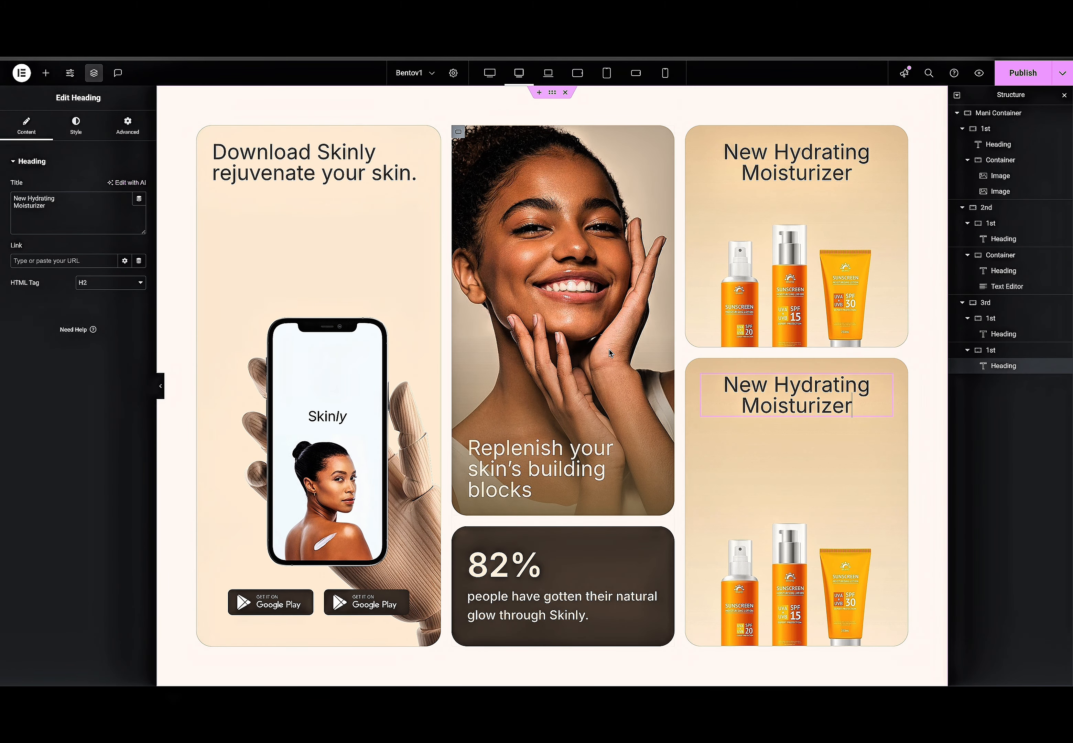
pyautogui.click(98, 215)
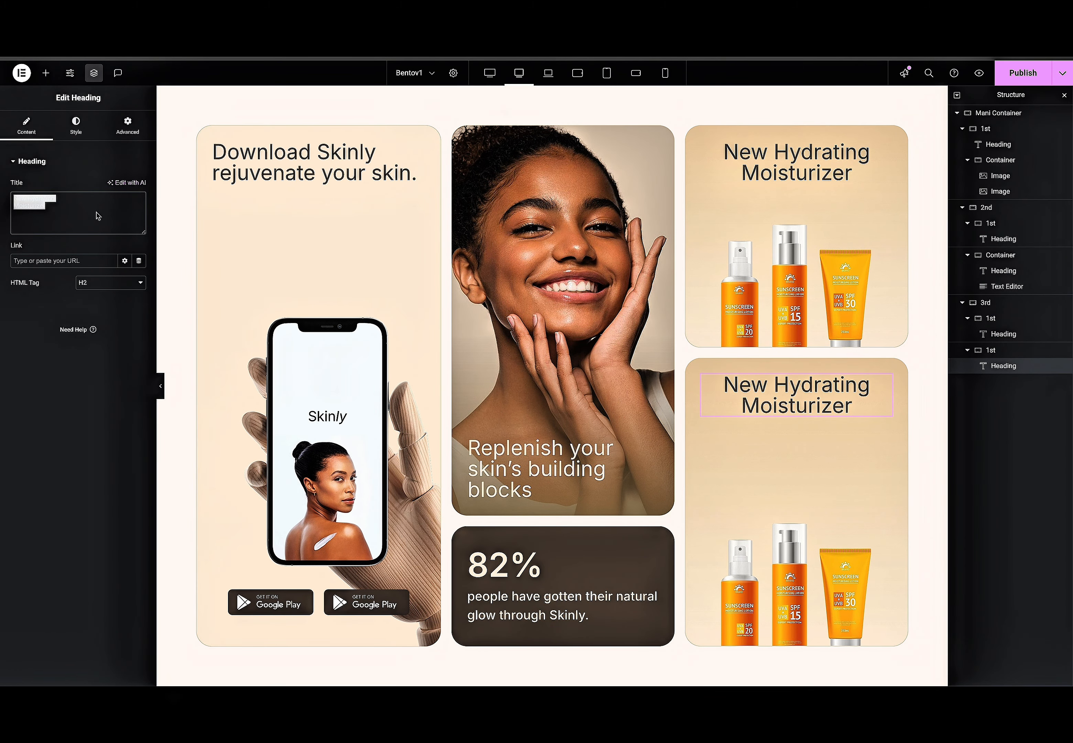
pyautogui.click(84, 124)
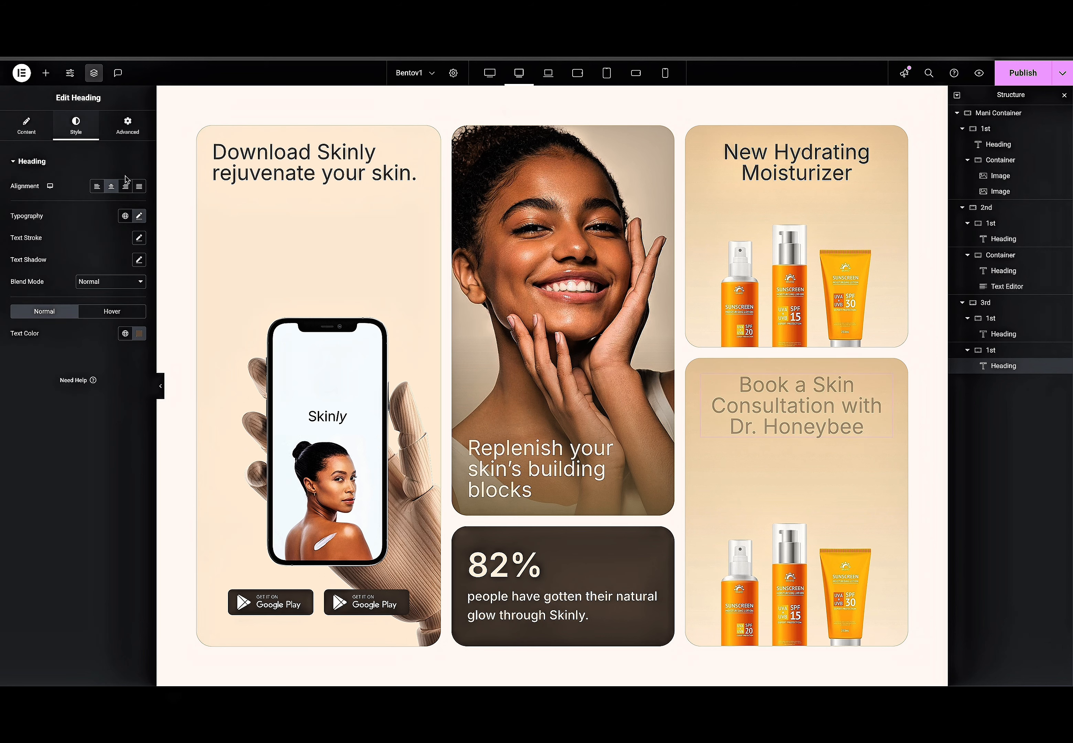
pyautogui.click(139, 216)
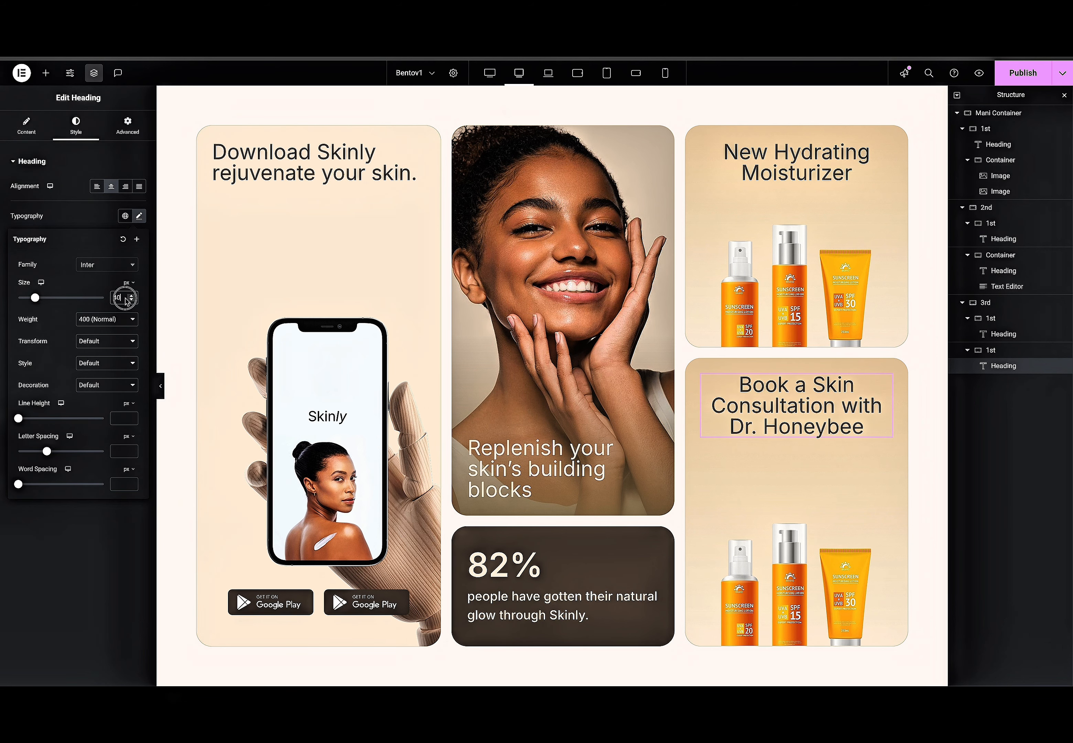
pyautogui.write('28')
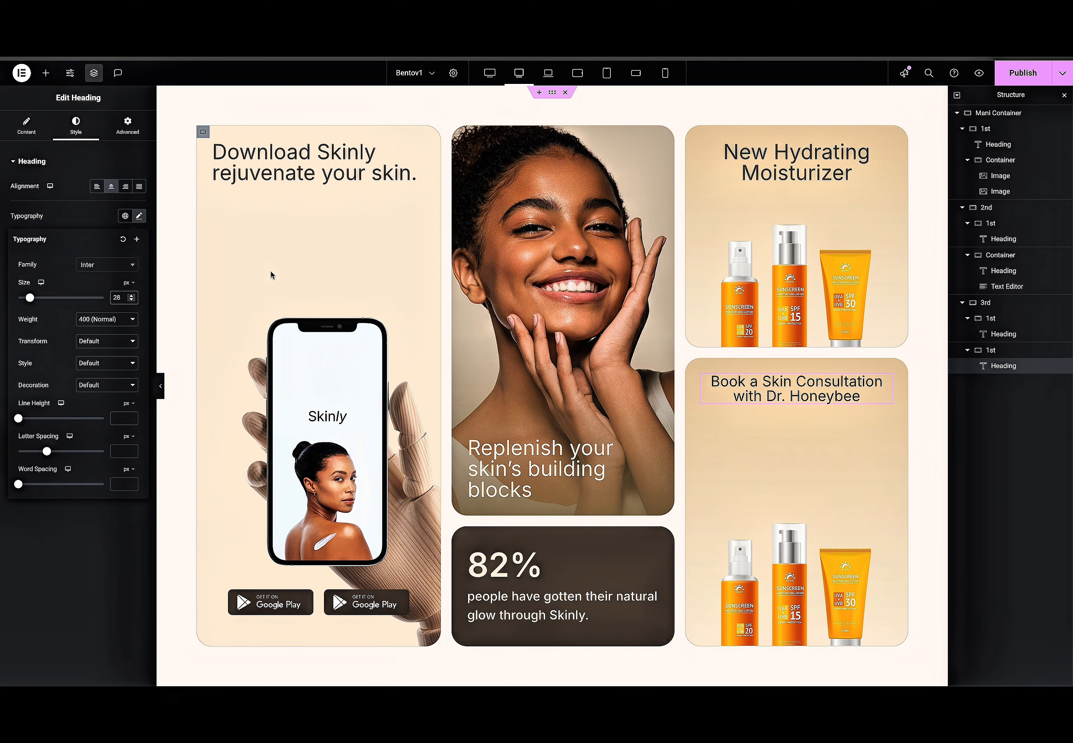
pyautogui.click(107, 319)
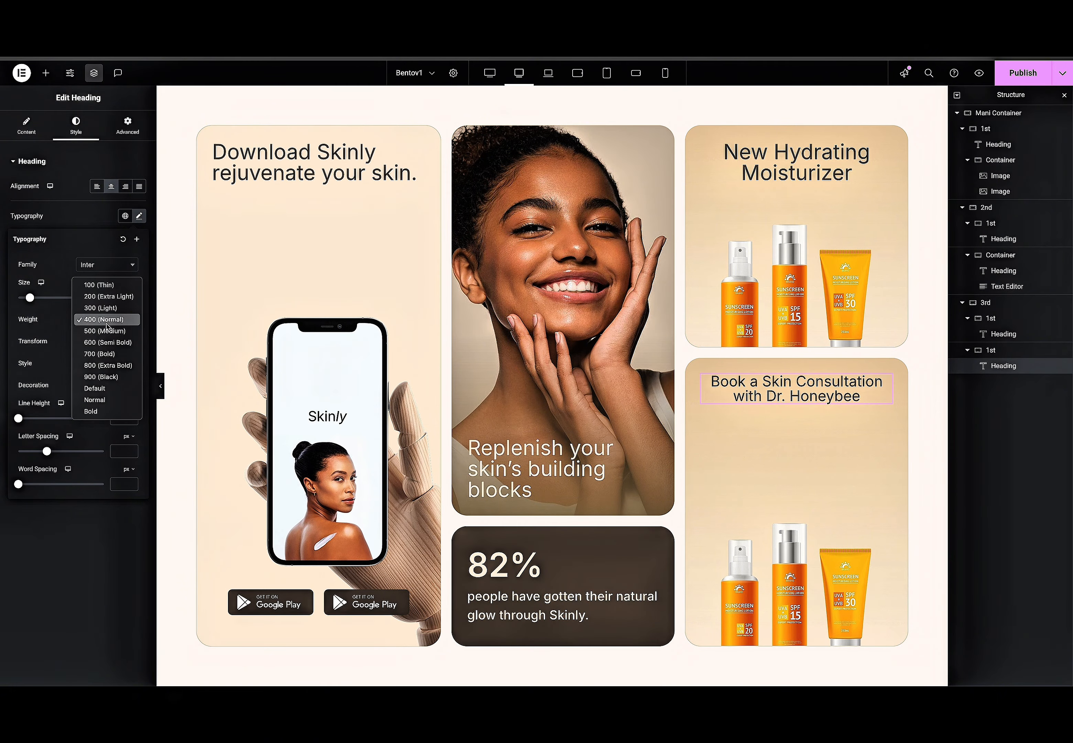
pyautogui.click(107, 342)
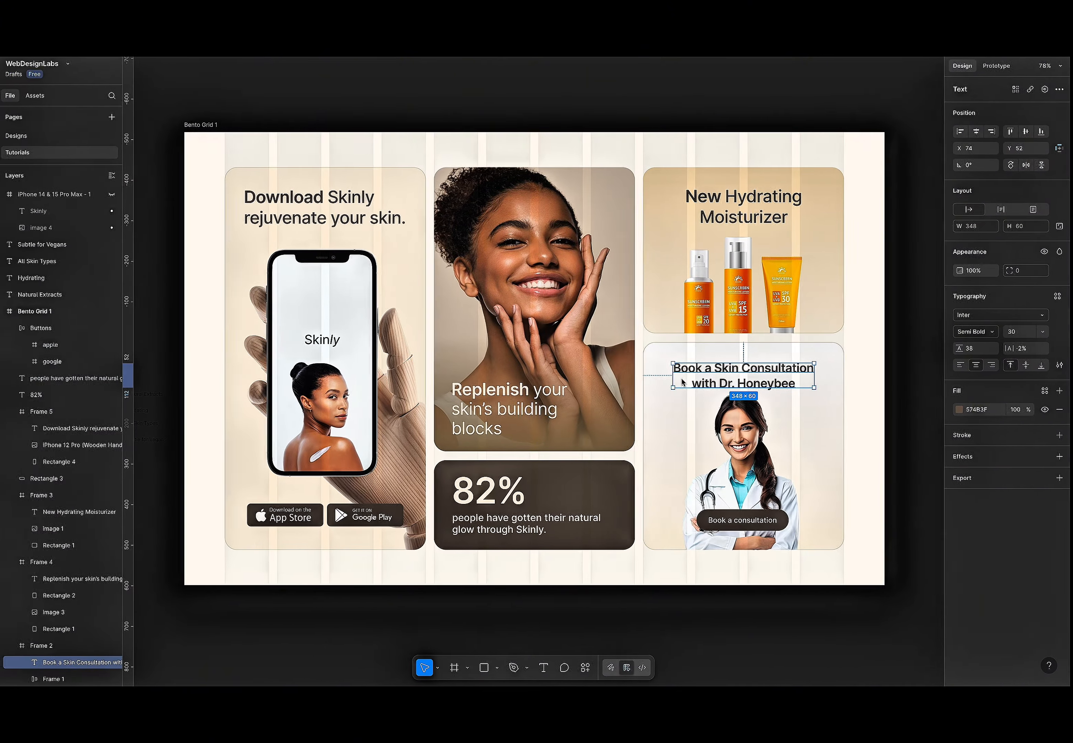
# Look up the consultation card's gradient stops in Figma and set the Elementor card's first gradient color to white, matching the 0% stop.
pyautogui.click(664, 358)
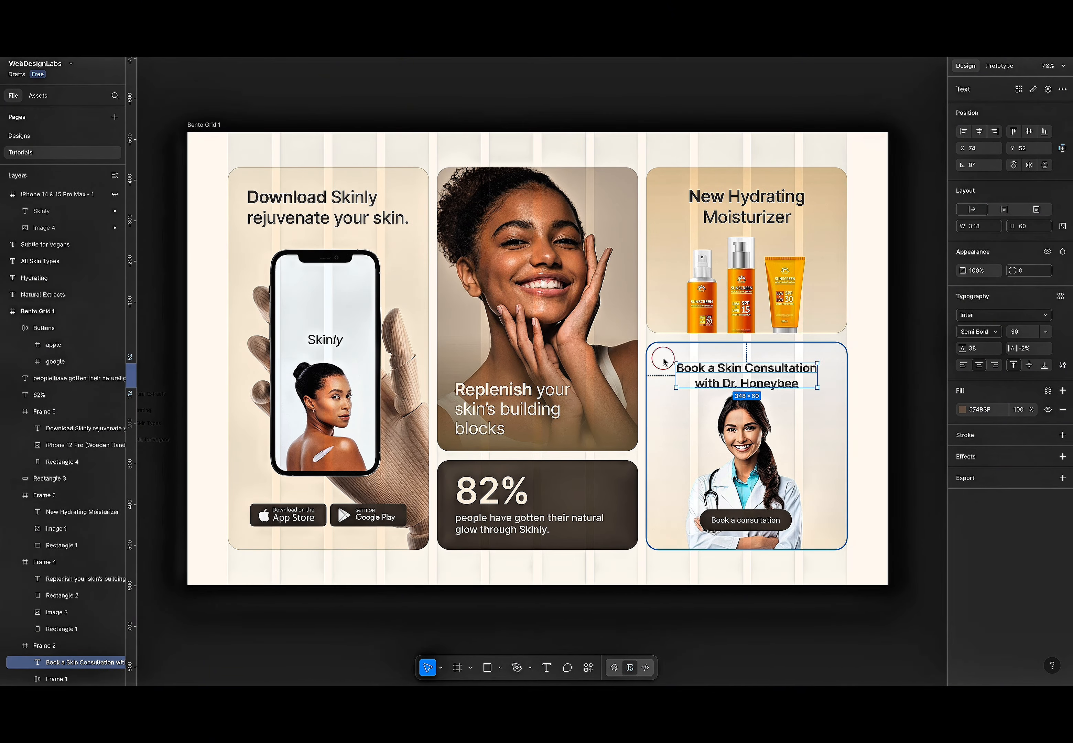
pyautogui.click(976, 298)
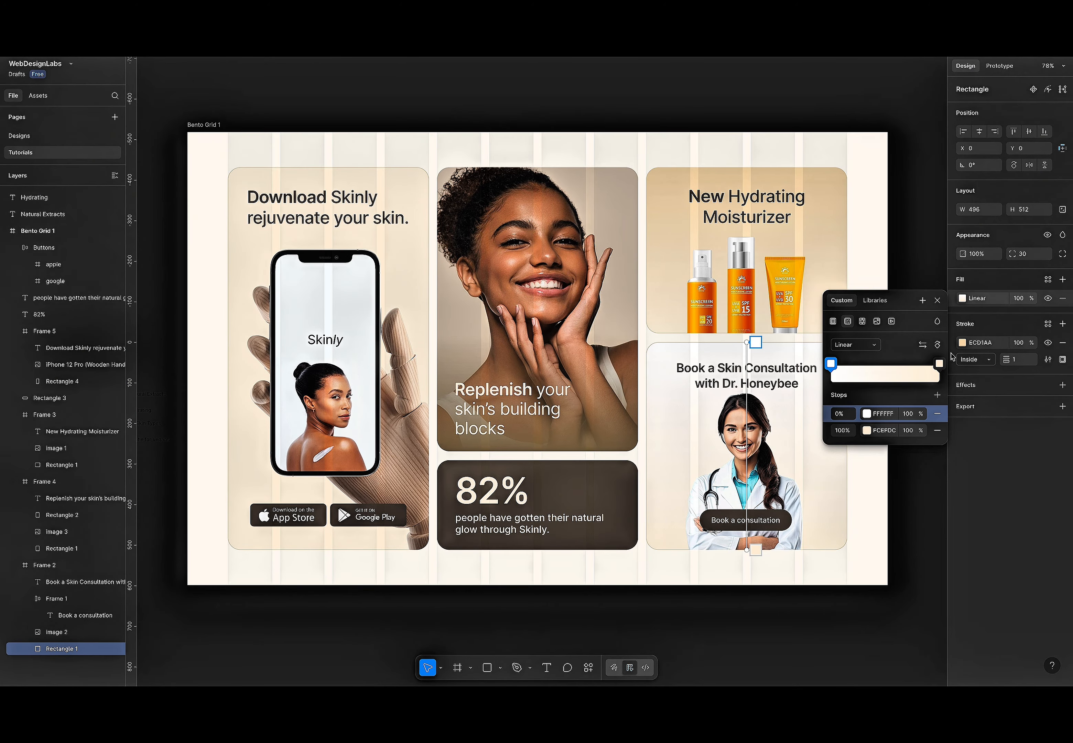
pyautogui.click(893, 428)
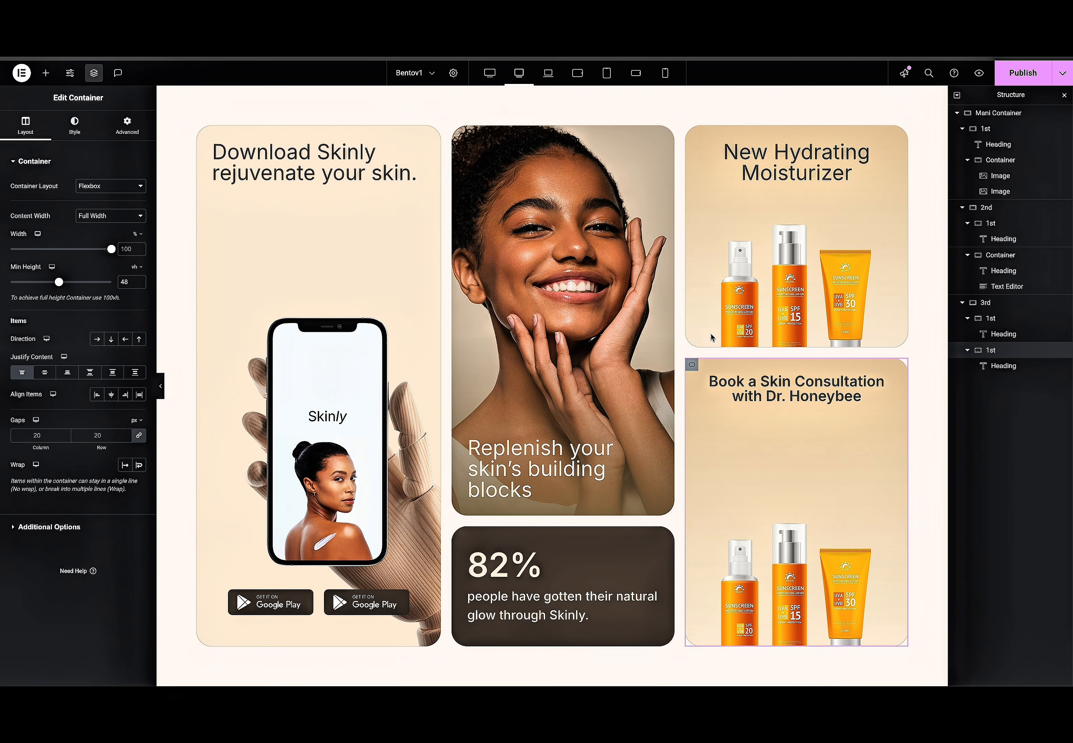
pyautogui.click(75, 126)
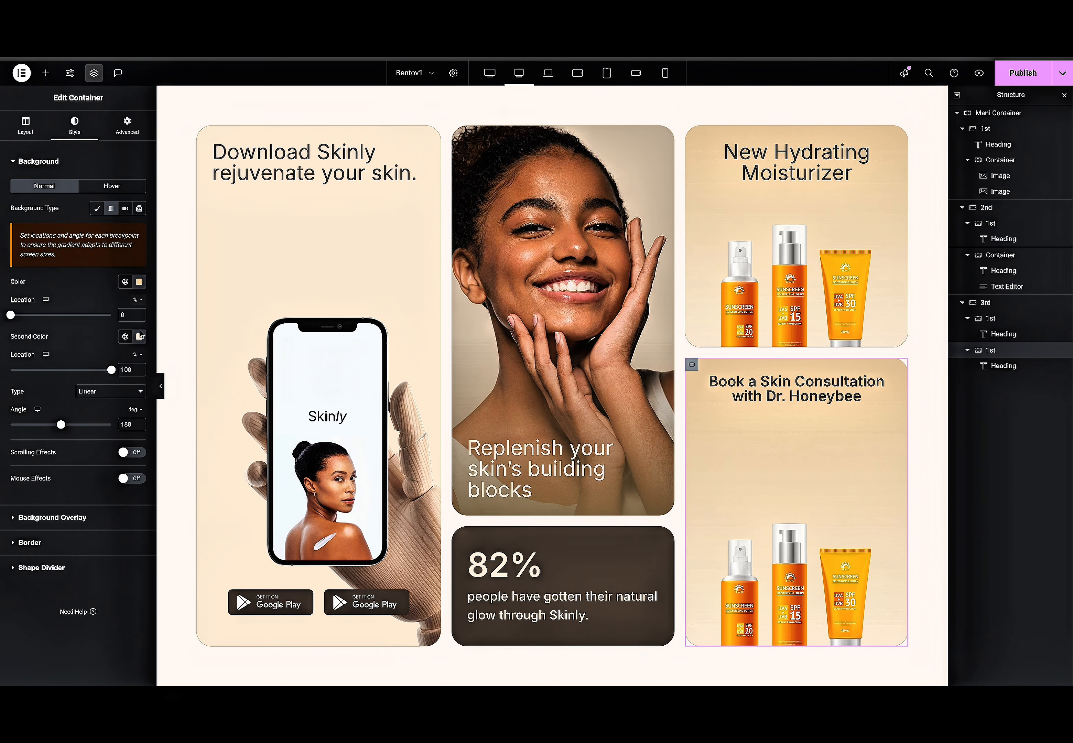
pyautogui.click(139, 281)
pyautogui.click(80, 323)
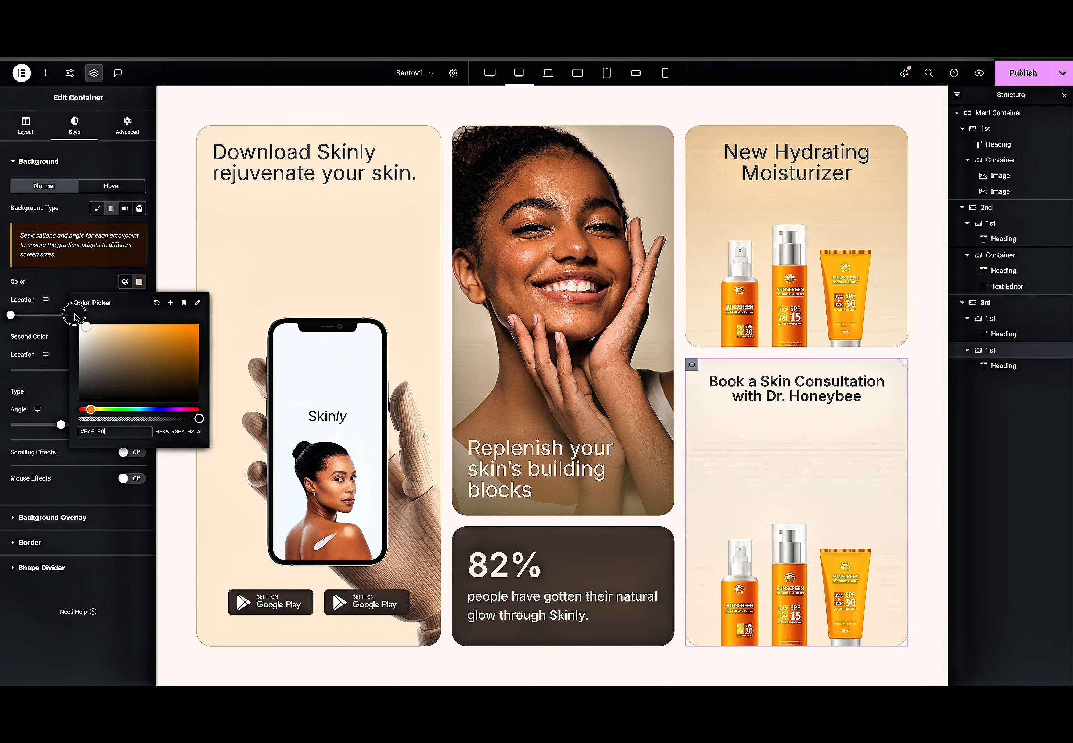
pyautogui.click(66, 283)
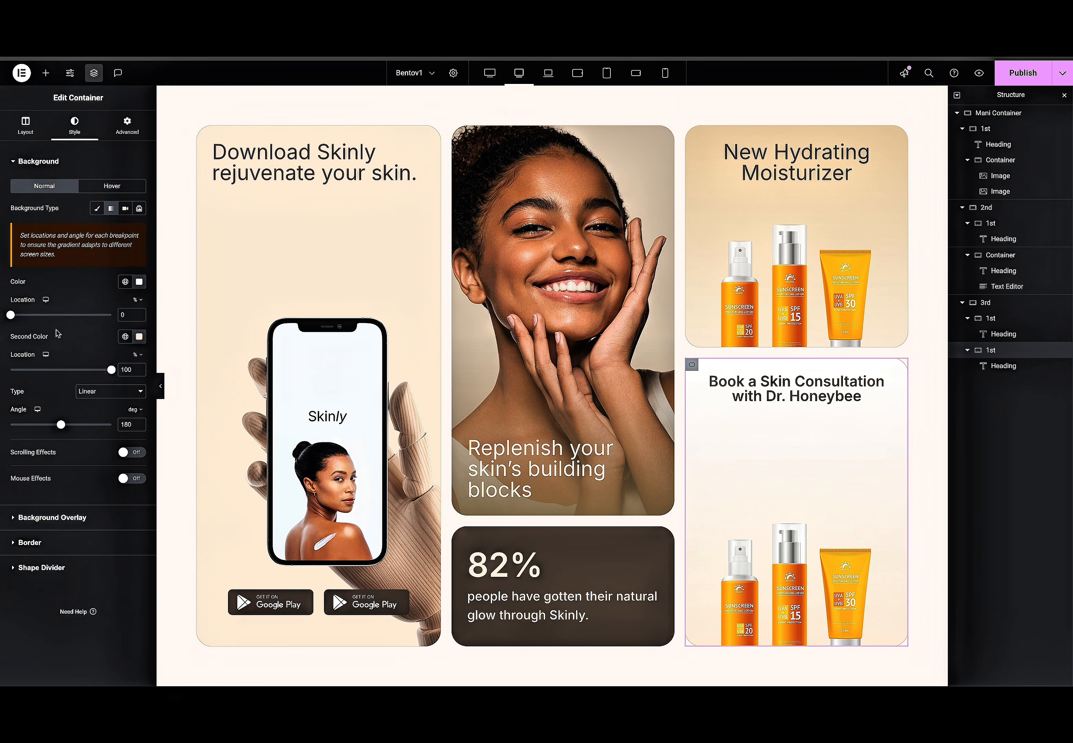
# Replace the consultation card's background overlay image with the doctor photo image-2.png from the media library.
pyautogui.click(57, 526)
pyautogui.click(98, 327)
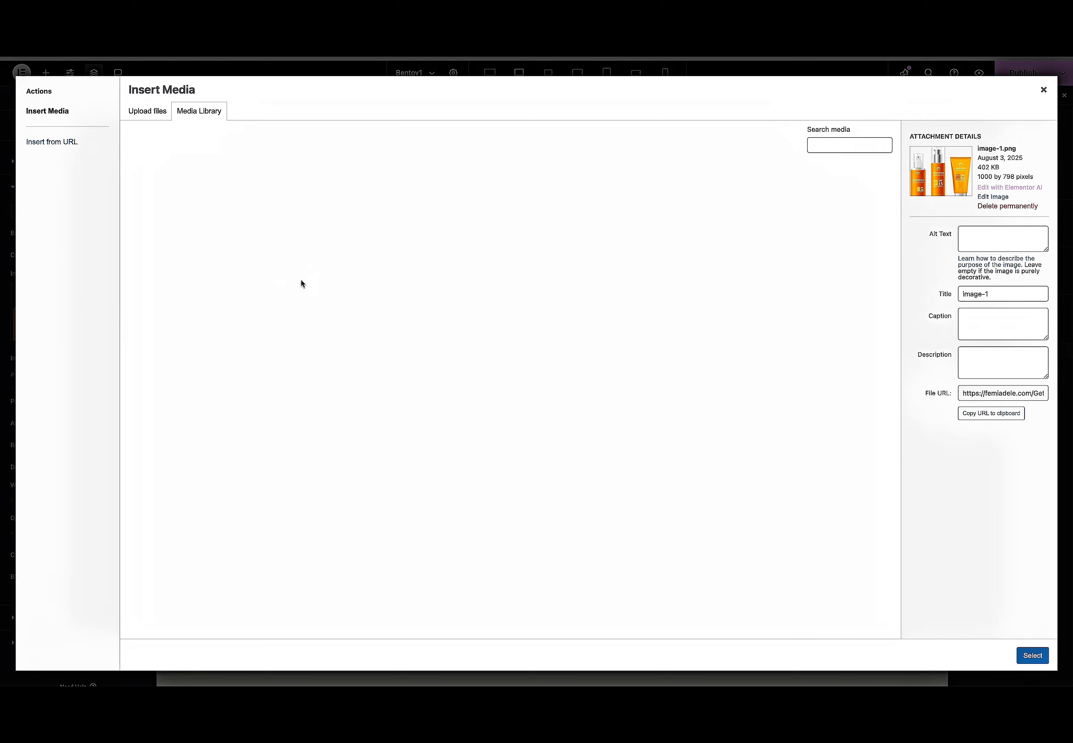
pyautogui.click(393, 196)
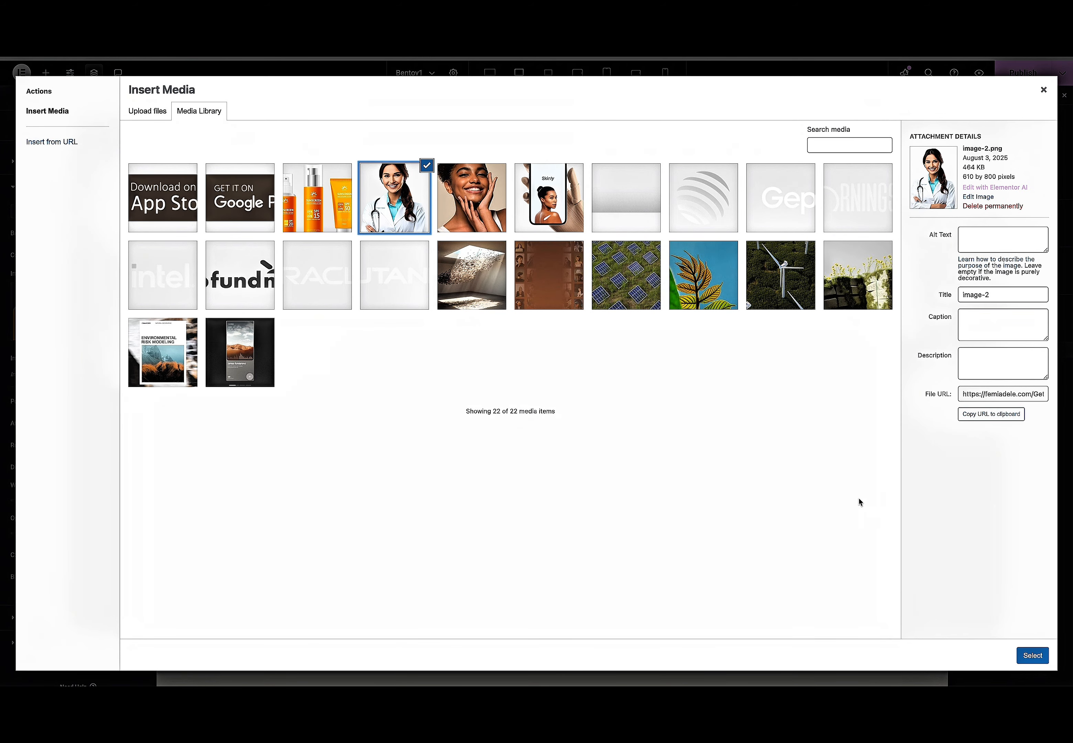
pyautogui.click(1030, 654)
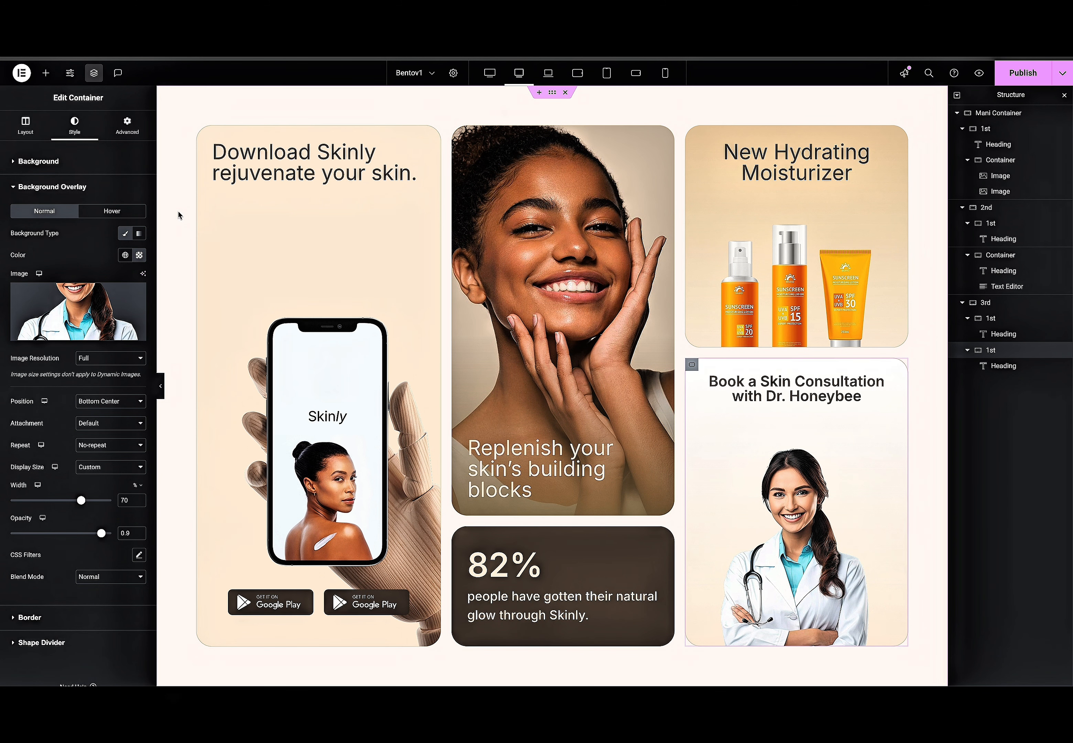
# Try widths of 75% and 65% for the doctor overlay image, previewing the full-width layout after each.
pyautogui.doubleClick(132, 500)
pyautogui.write('75')
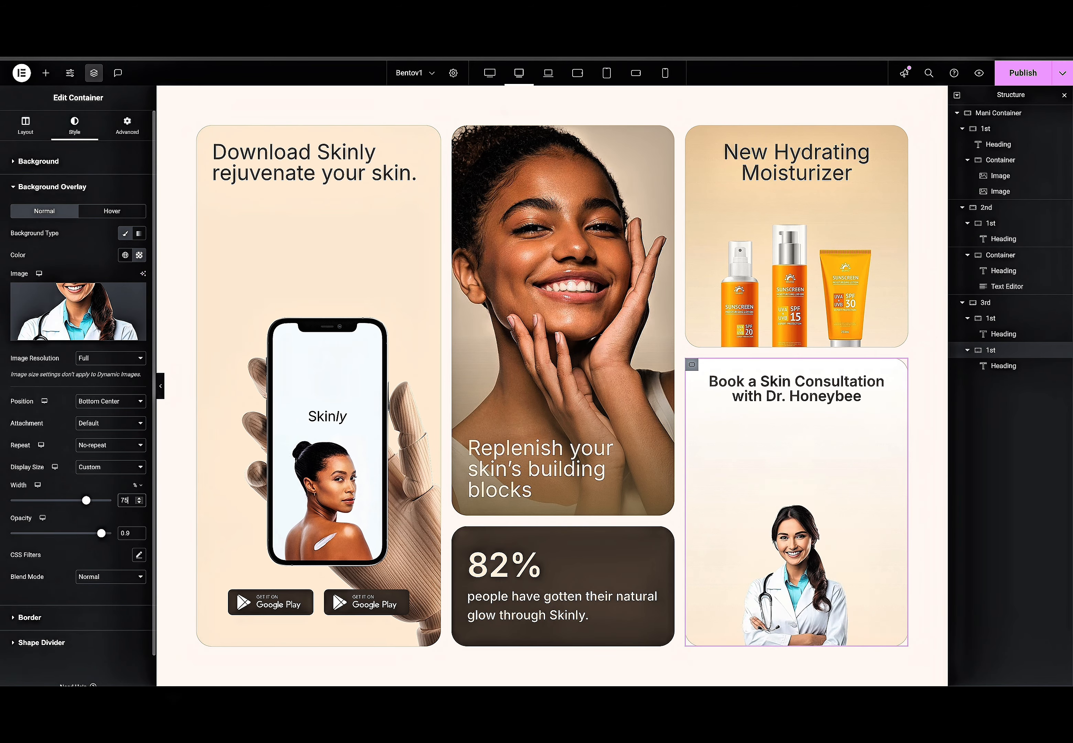
pyautogui.click(160, 385)
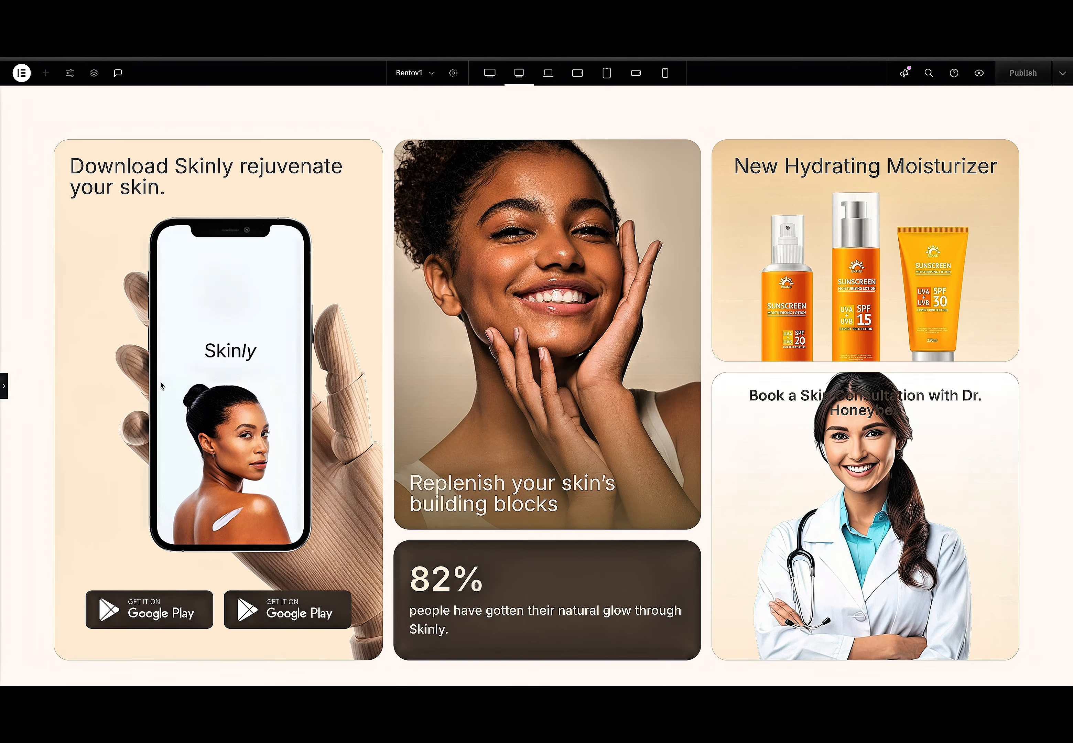
pyautogui.click(4, 385)
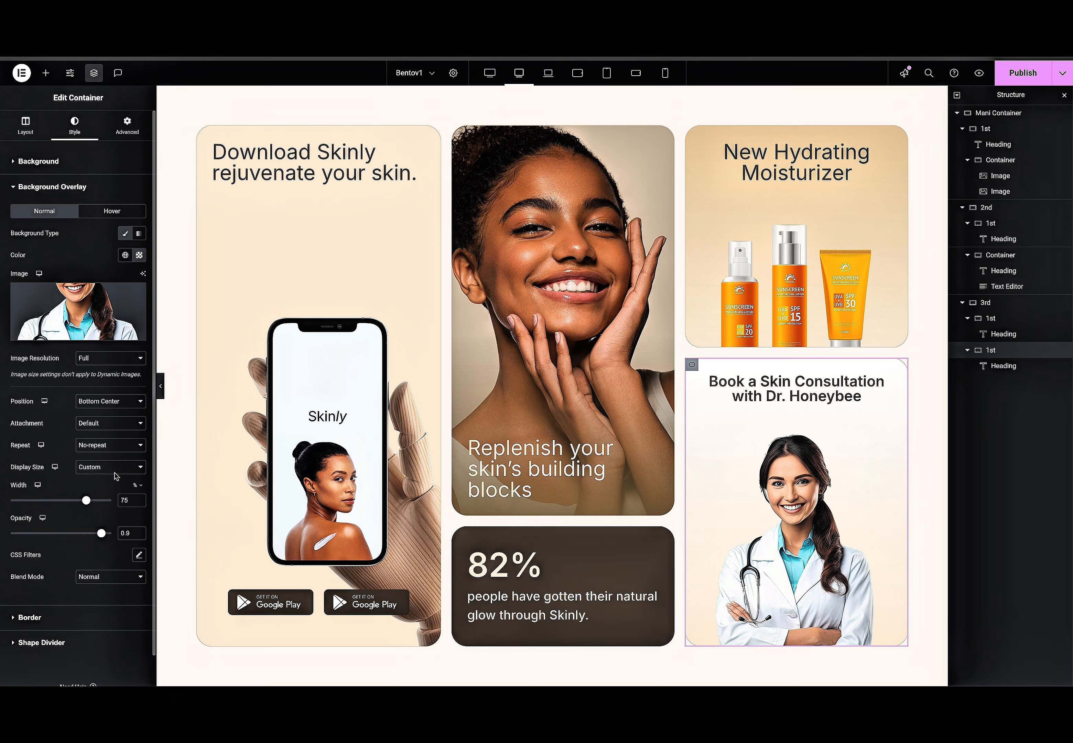
pyautogui.doubleClick(124, 500)
pyautogui.write('65')
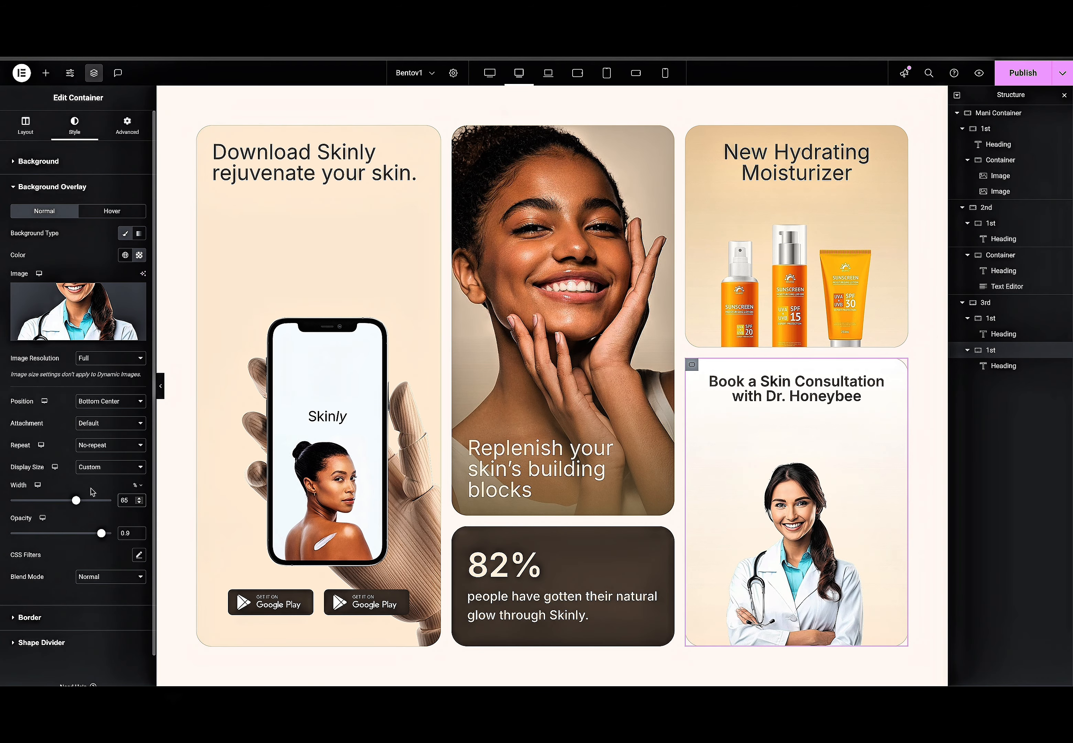
pyautogui.click(161, 387)
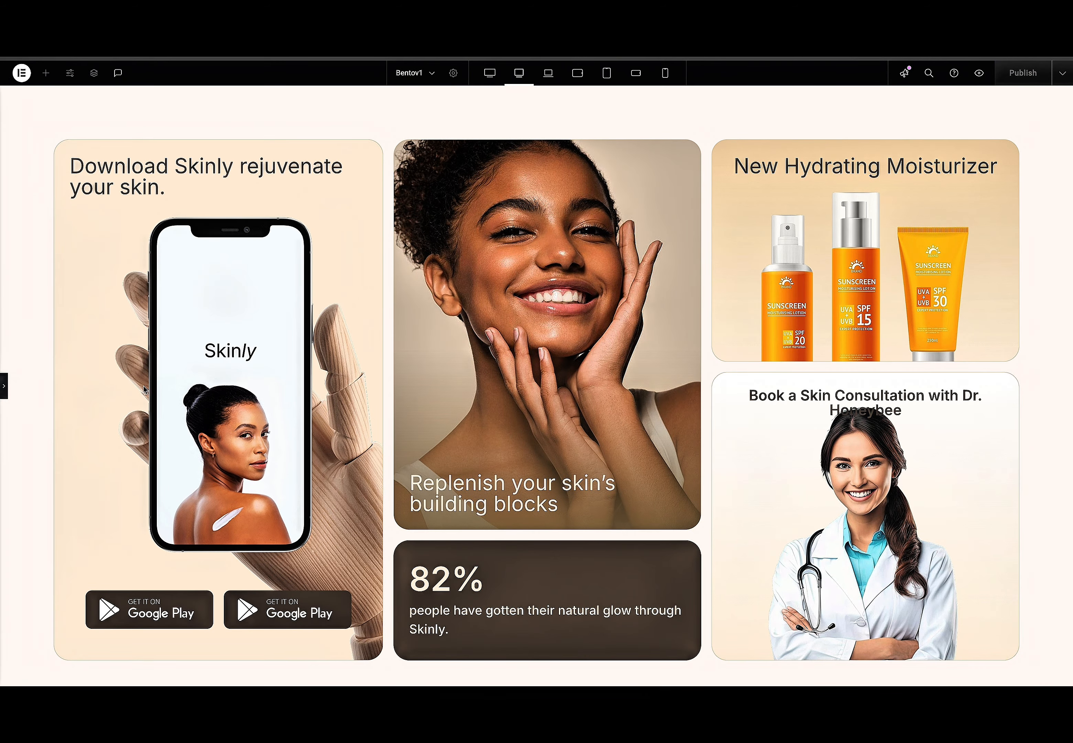
pyautogui.click(3, 392)
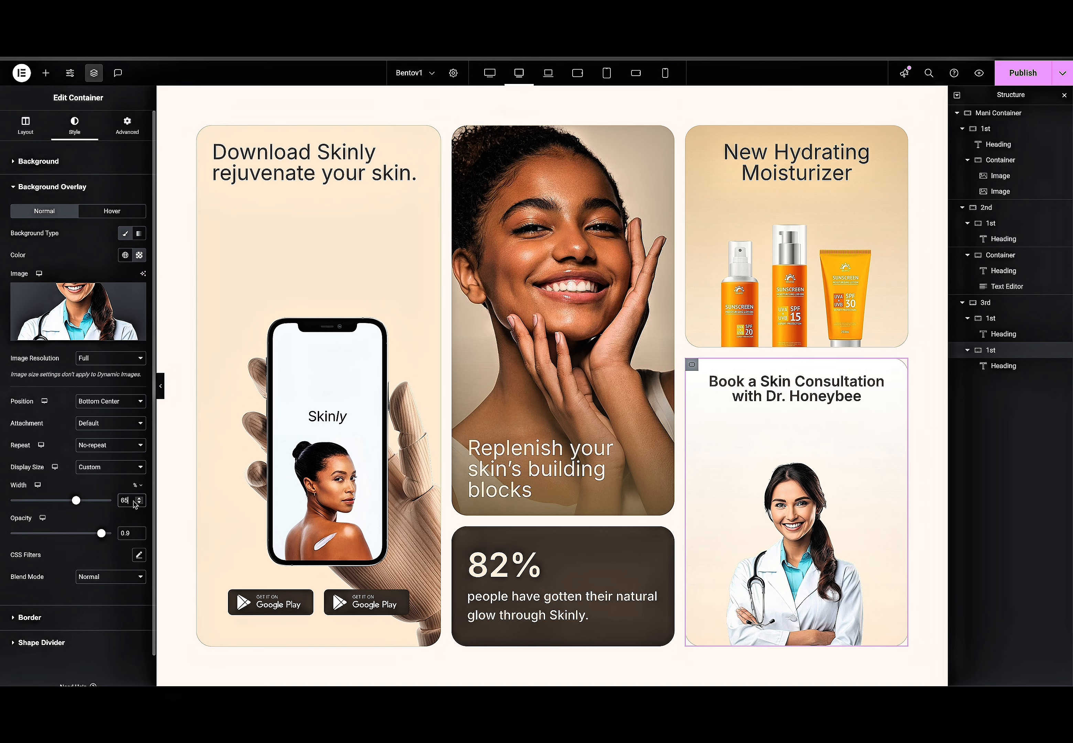
# Set the doctor overlay image's width to 60% and check the card in the full-width layout.
pyautogui.press('BackSpace')
pyautogui.write('0')
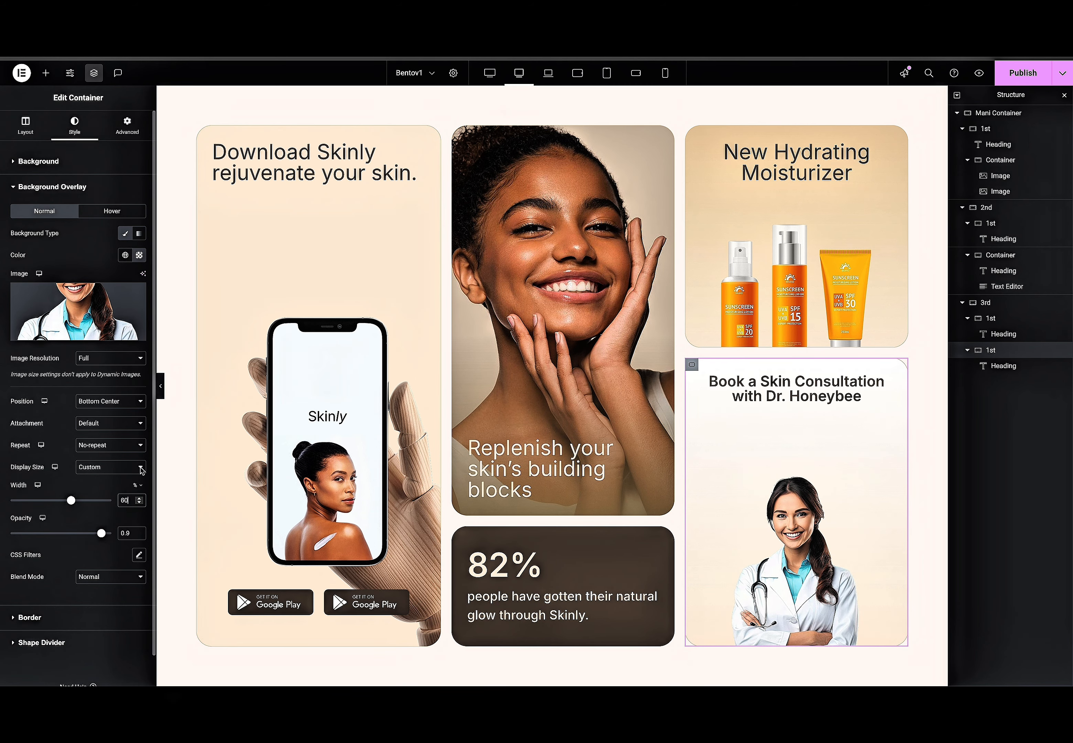
pyautogui.click(160, 387)
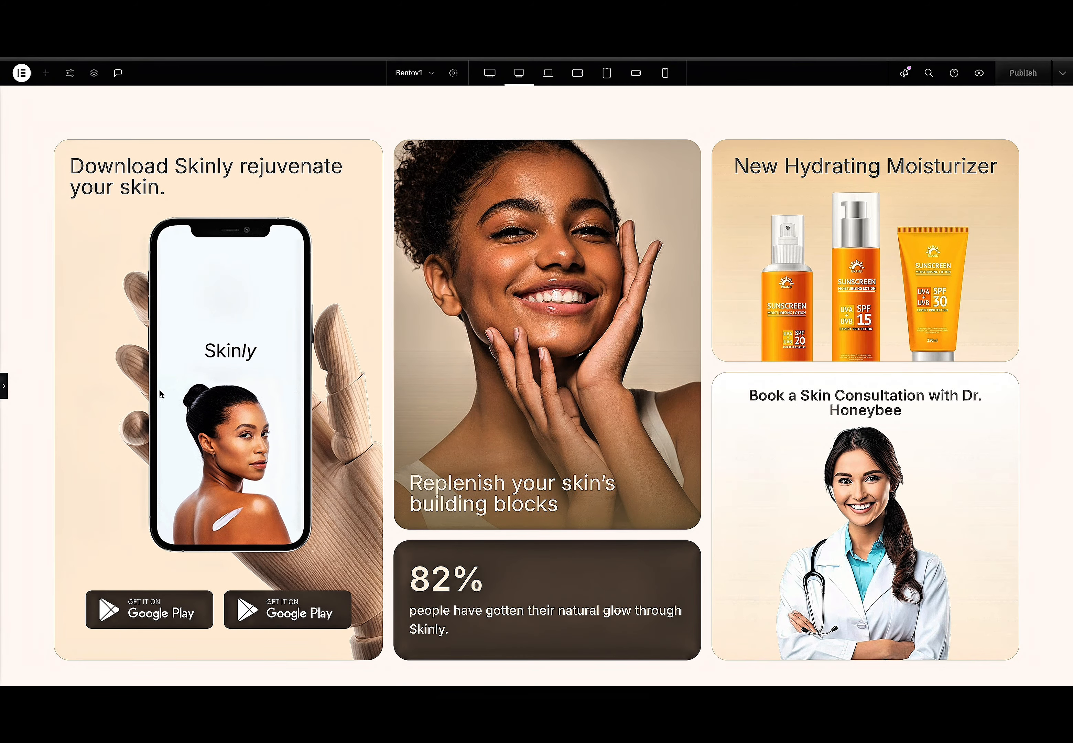
pyautogui.click(5, 388)
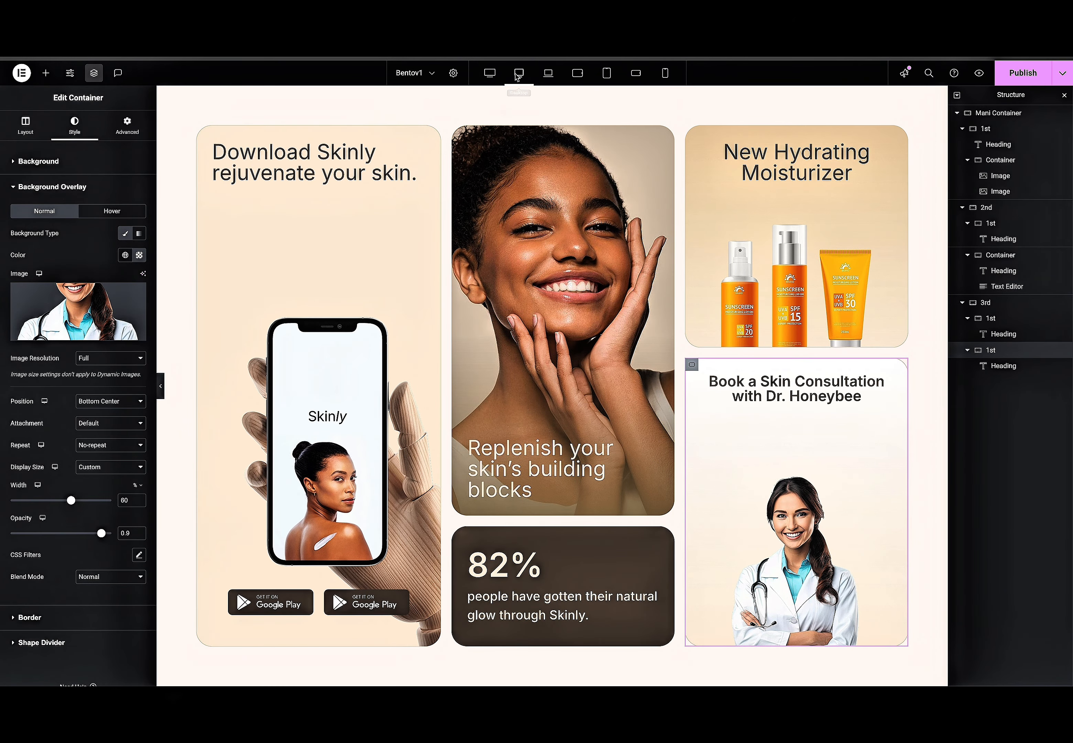
pyautogui.click(161, 383)
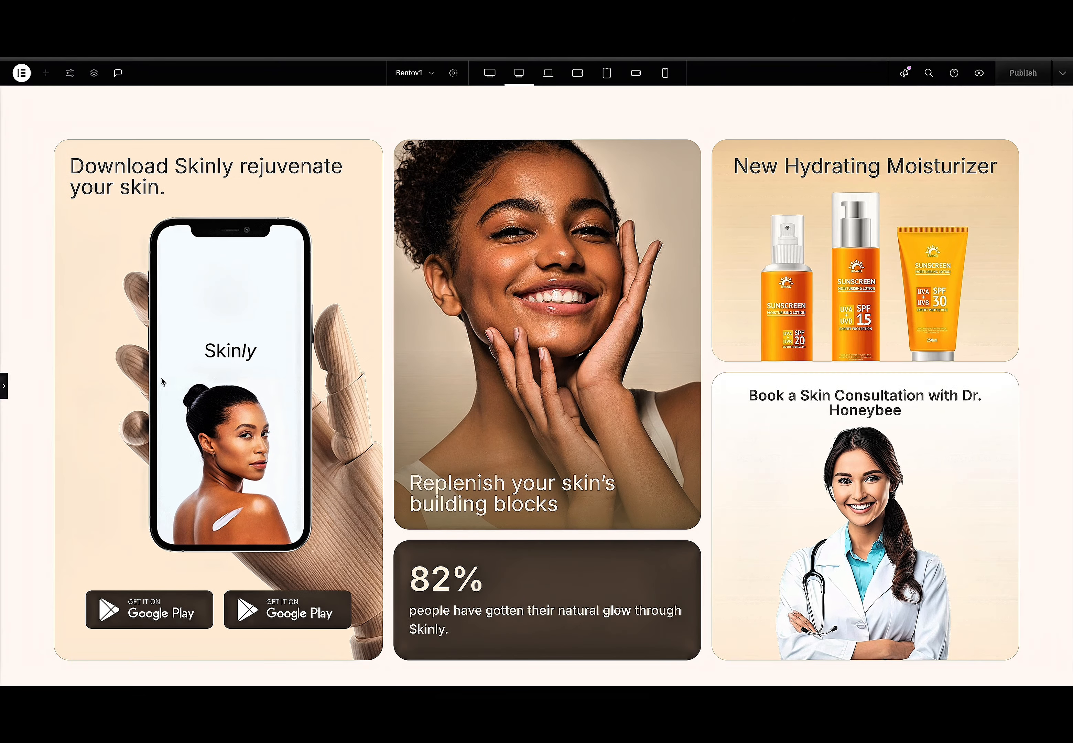
pyautogui.click(4, 390)
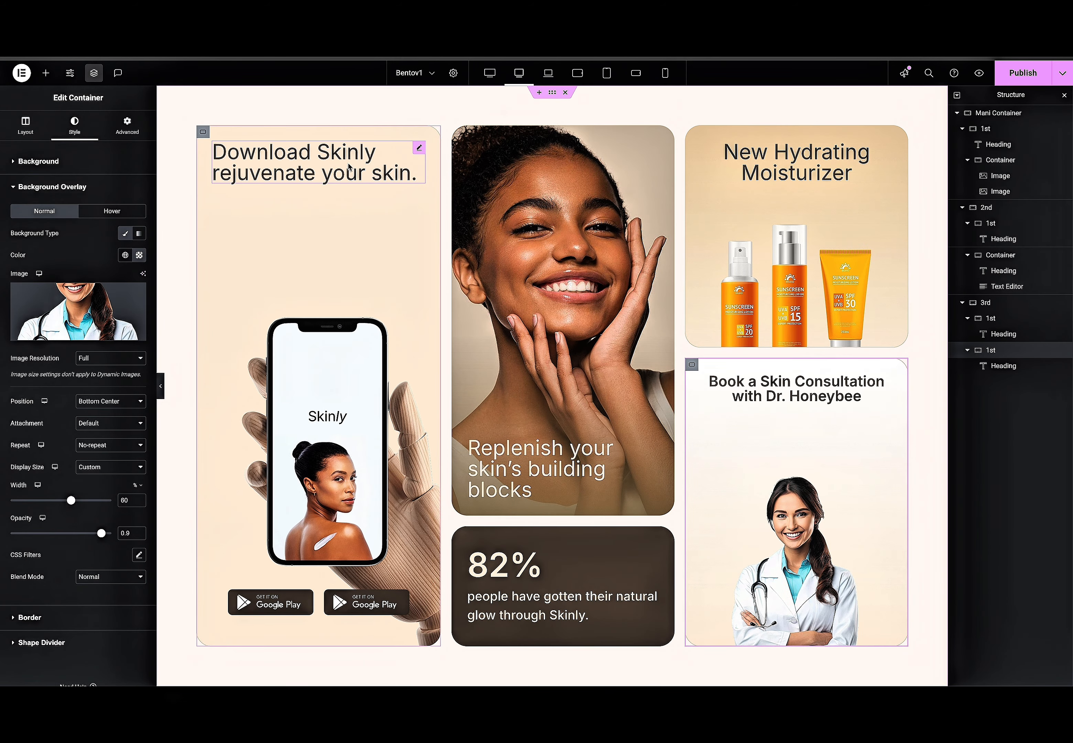
# Set the "Download Skinly" heading's font size to 48 px and check the card layout at full width.
pyautogui.click(419, 148)
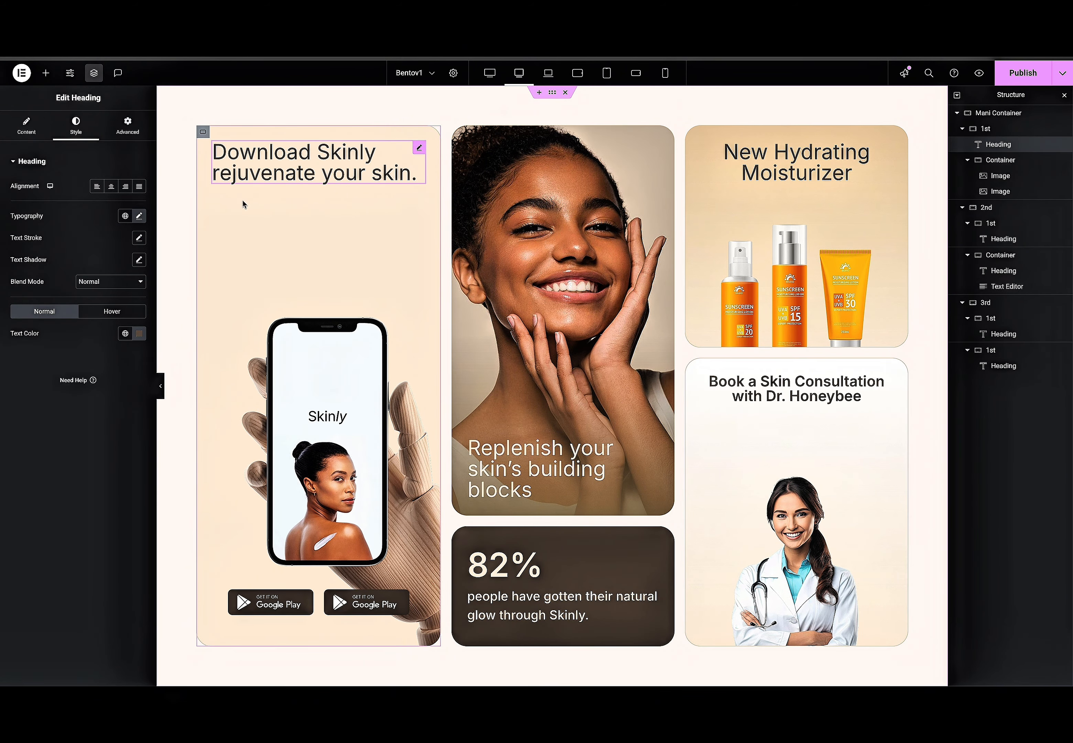
pyautogui.click(137, 217)
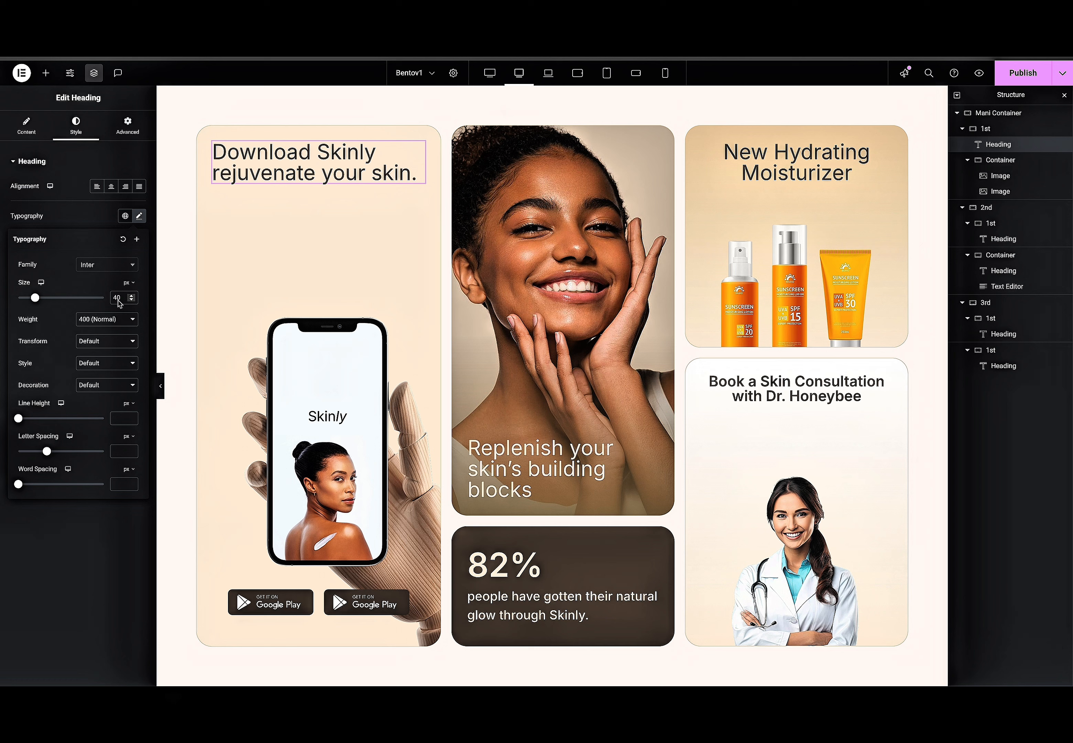
pyautogui.press('Right')
pyautogui.press('BackSpace')
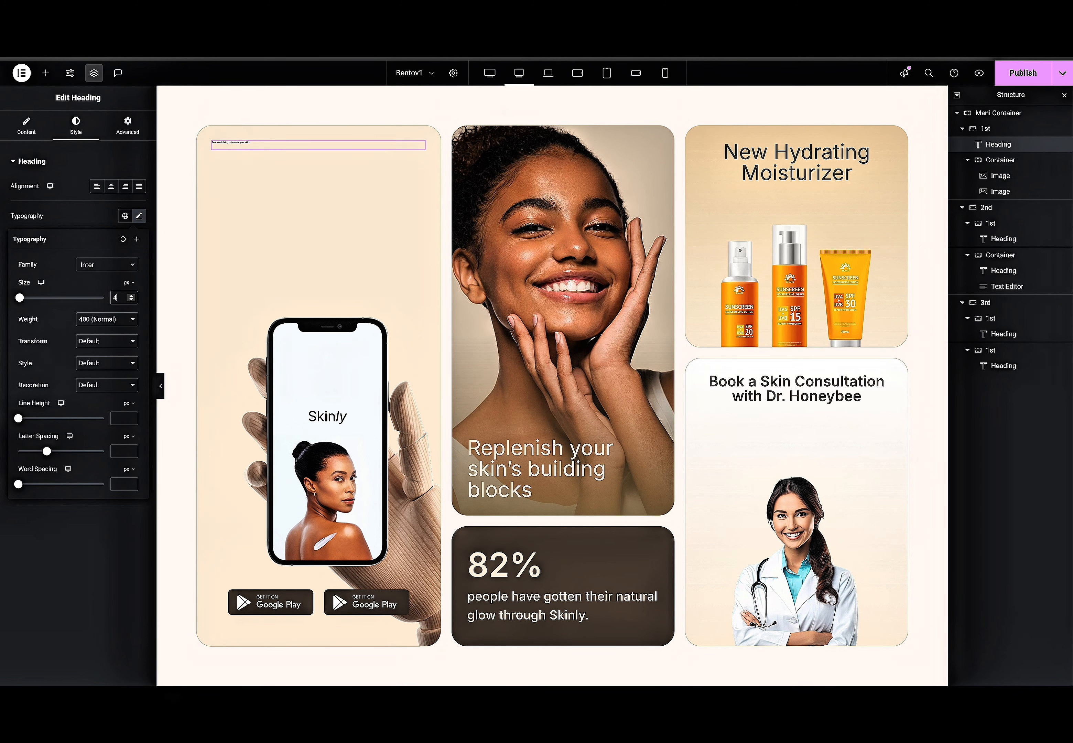
pyautogui.write('8')
pyautogui.click(161, 385)
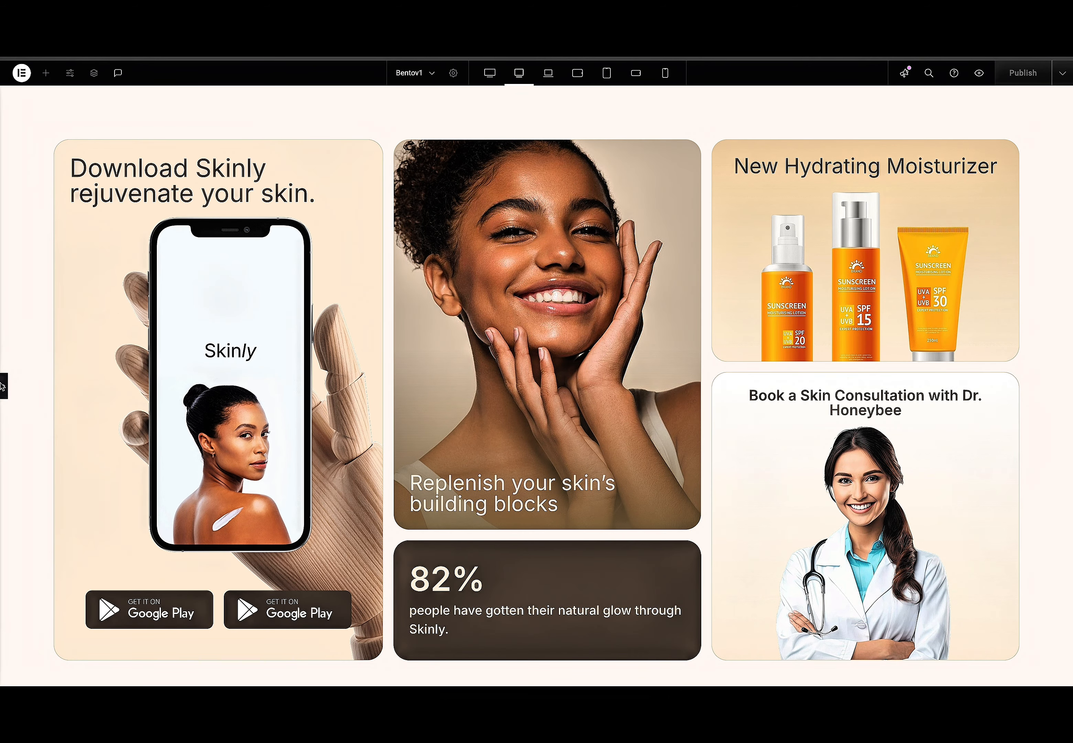
pyautogui.click(3, 386)
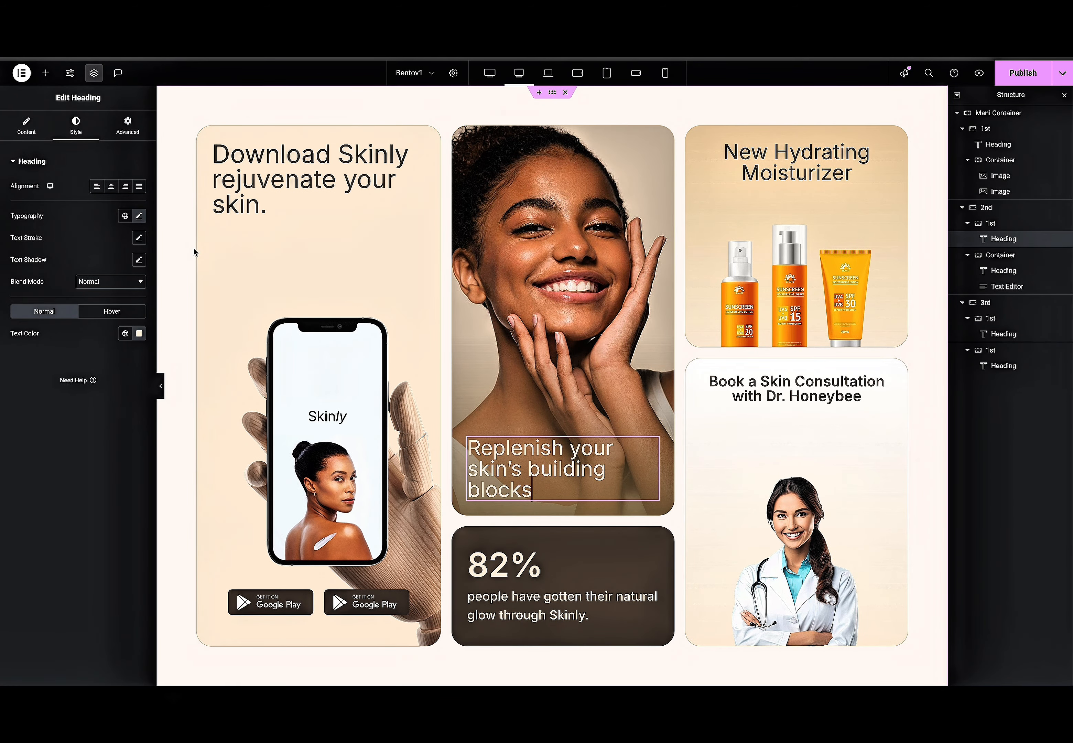
# Set the font size of the "Replenish your skin's building blocks" heading to 48 px.
pyautogui.click(139, 215)
pyautogui.click(119, 297)
pyautogui.write('4')
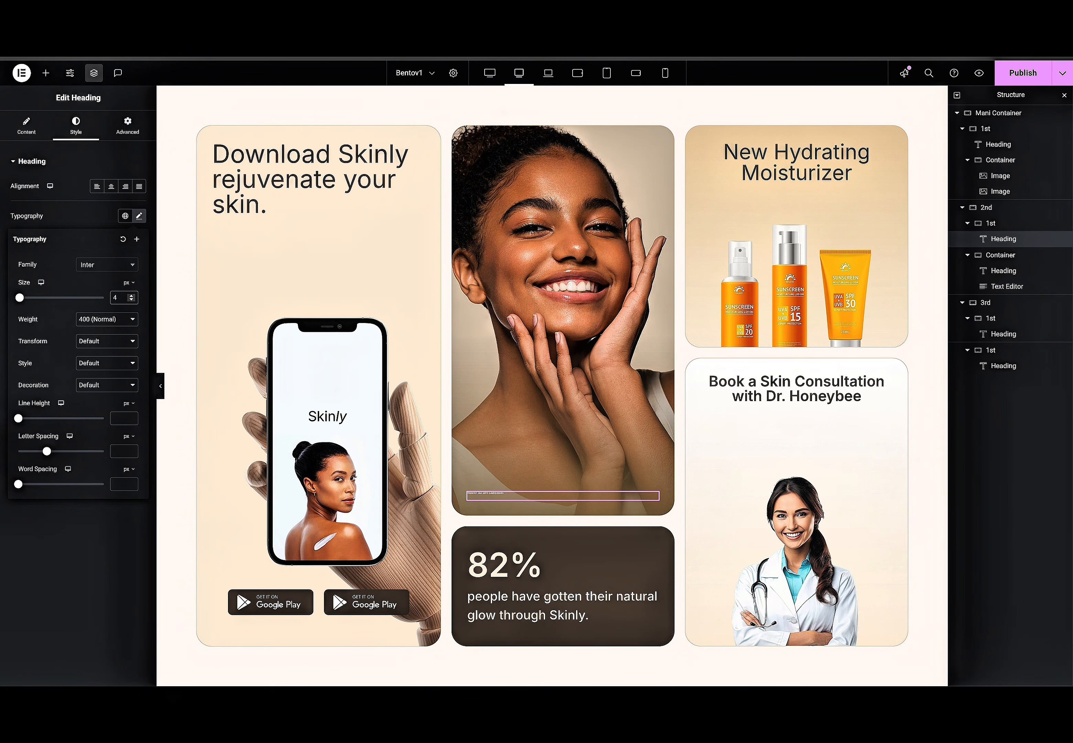
pyautogui.write('8')
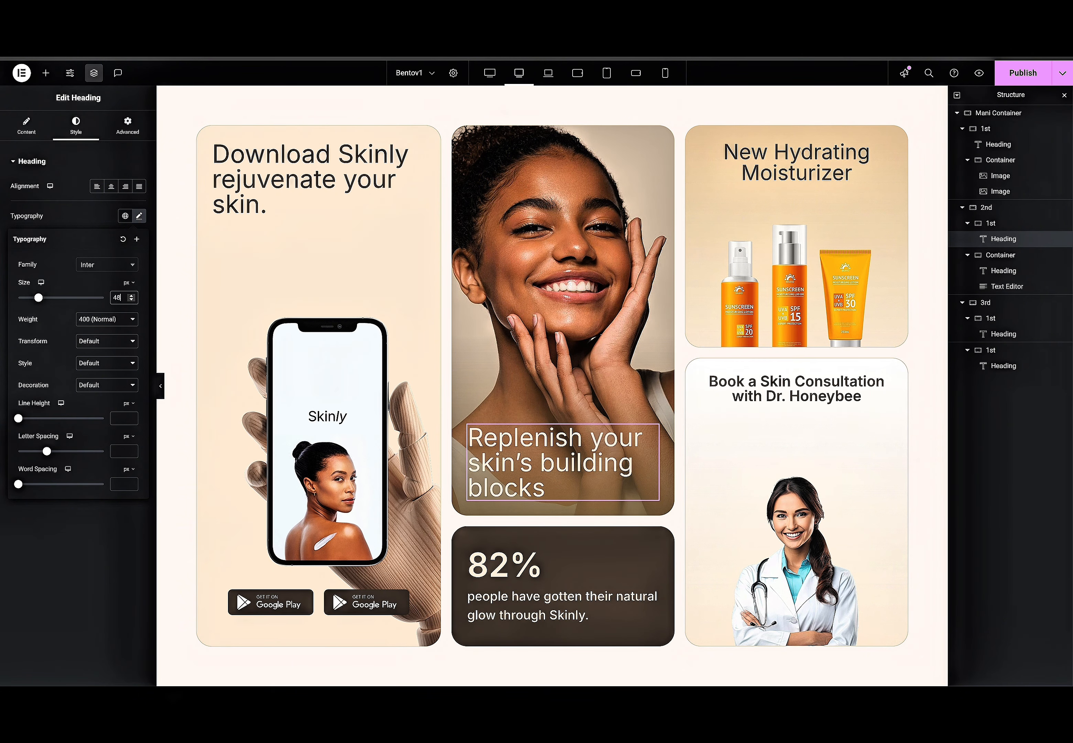
# Set the font size of the "New Hydrating Moisturizer" heading to 48 px.
pyautogui.click(843, 153)
pyautogui.click(139, 216)
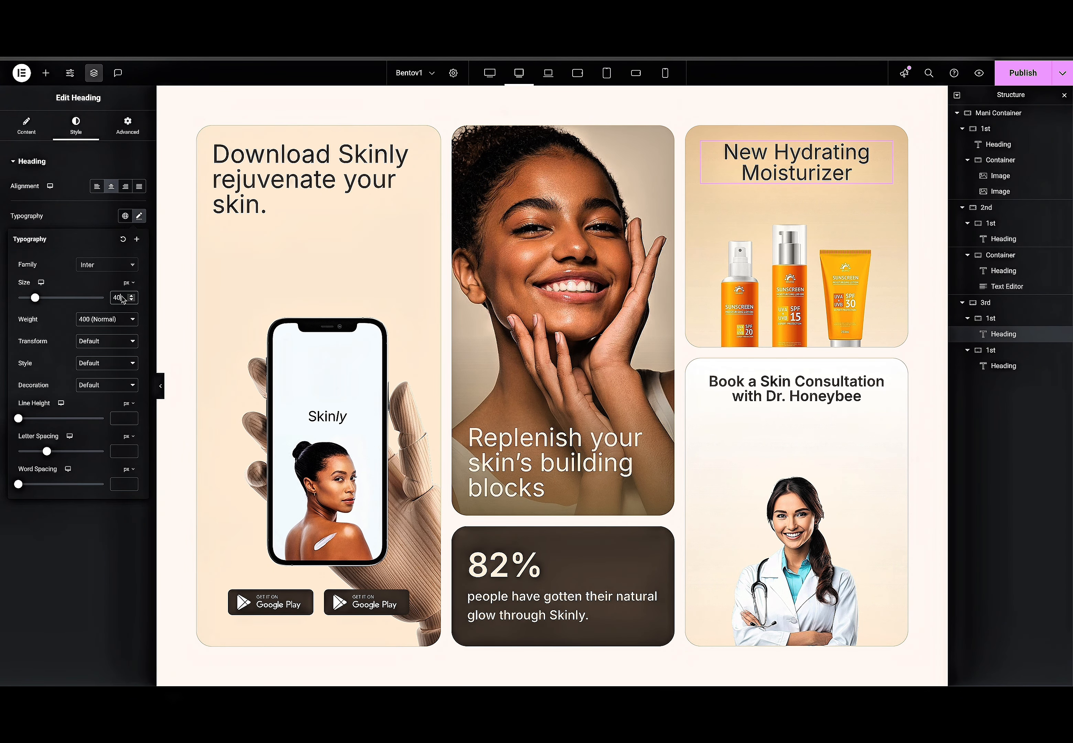
pyautogui.click(122, 298)
pyautogui.press('BackSpace')
pyautogui.write('8')
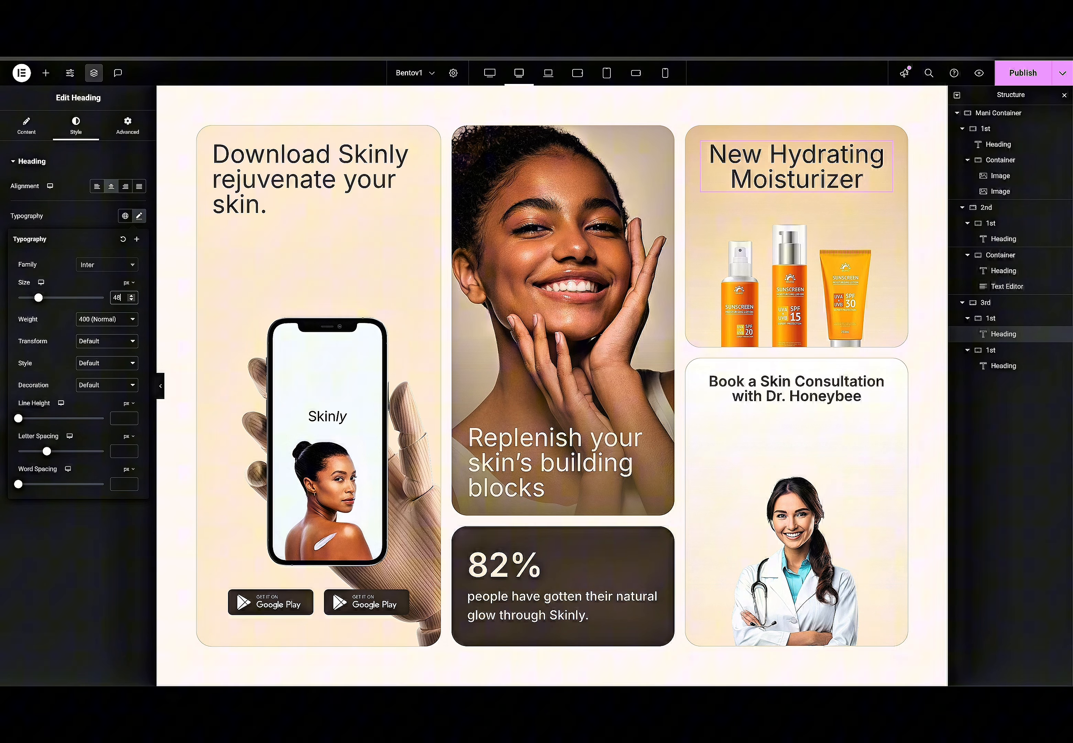
# Check the full-width layout and set the "82%" heading's font size to 72 px.
pyautogui.click(482, 564)
pyautogui.click(139, 215)
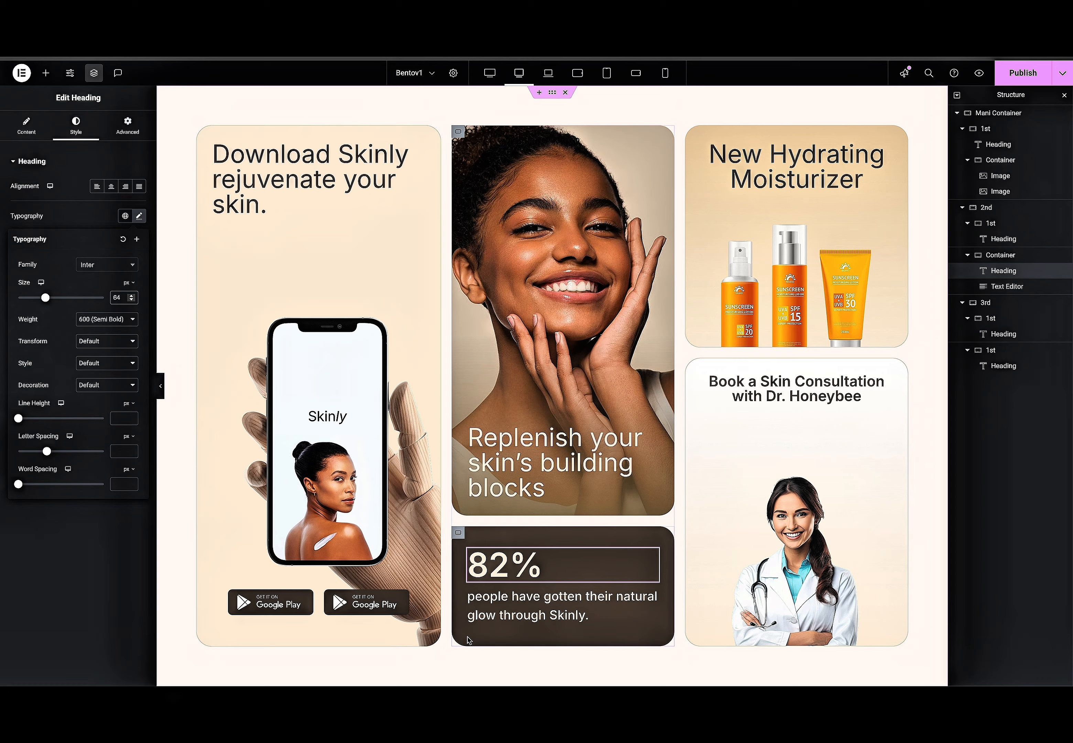
pyautogui.click(160, 385)
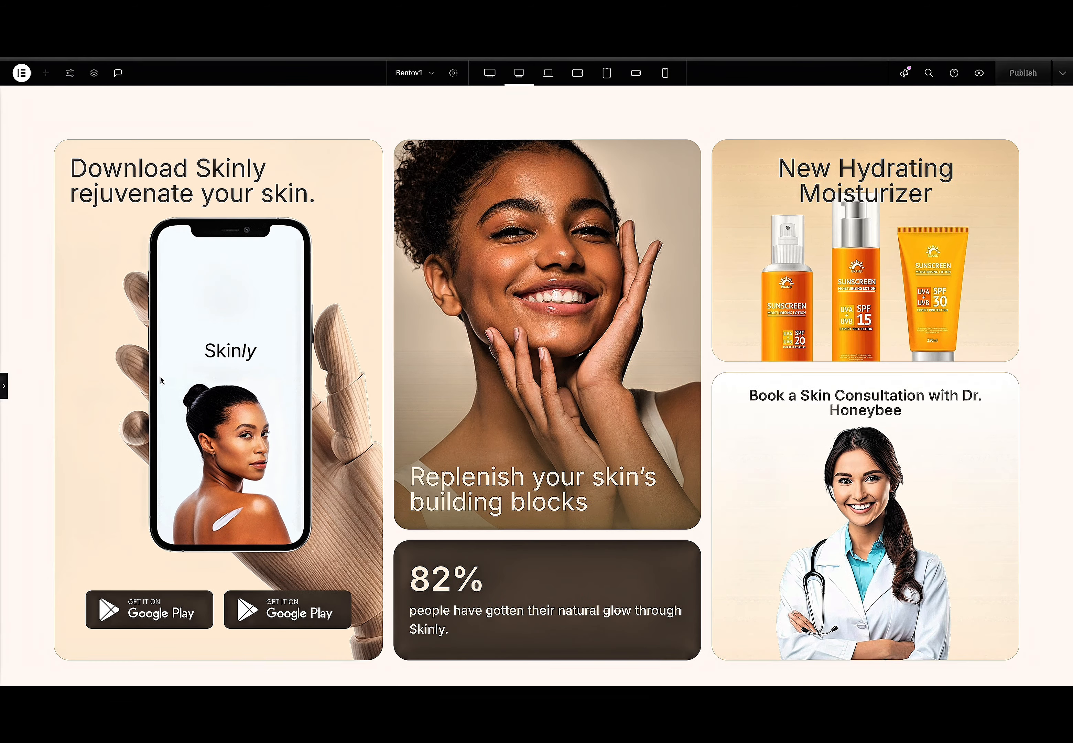
pyautogui.click(4, 384)
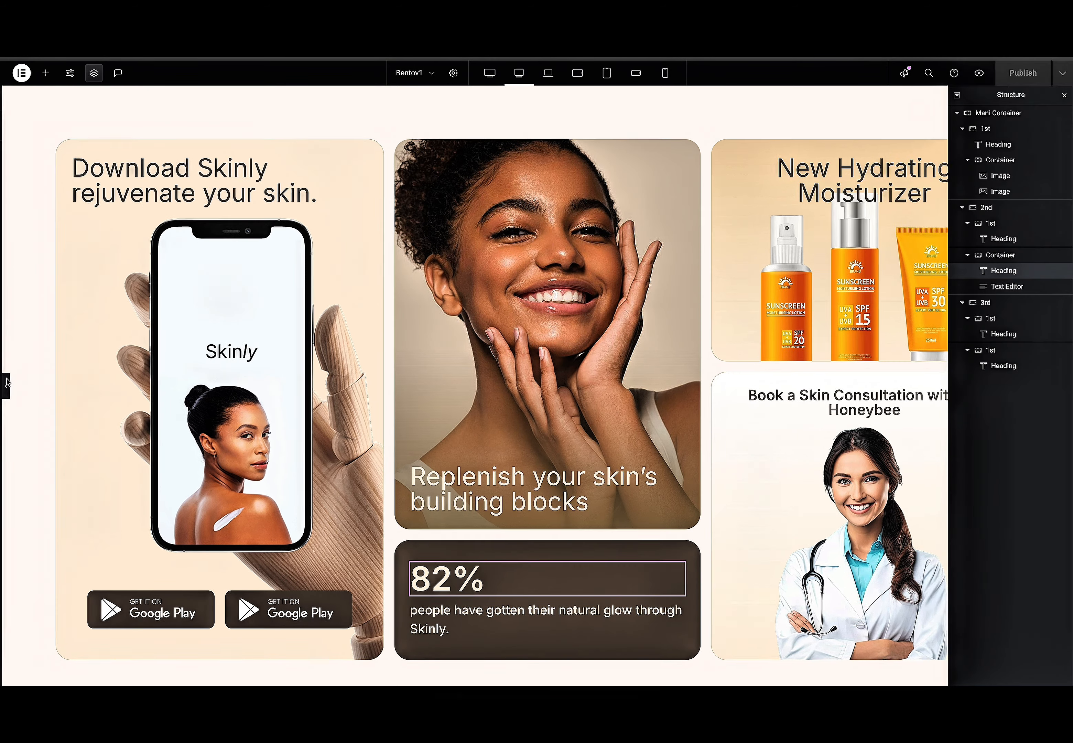
pyautogui.click(140, 216)
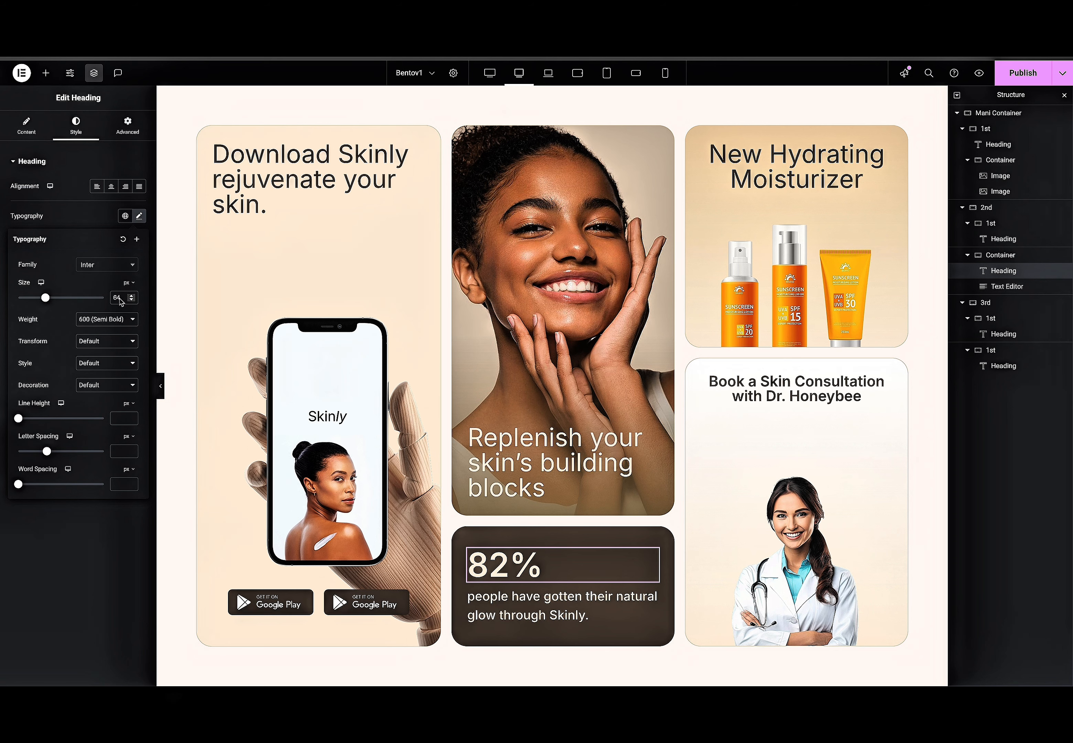
pyautogui.write('72')
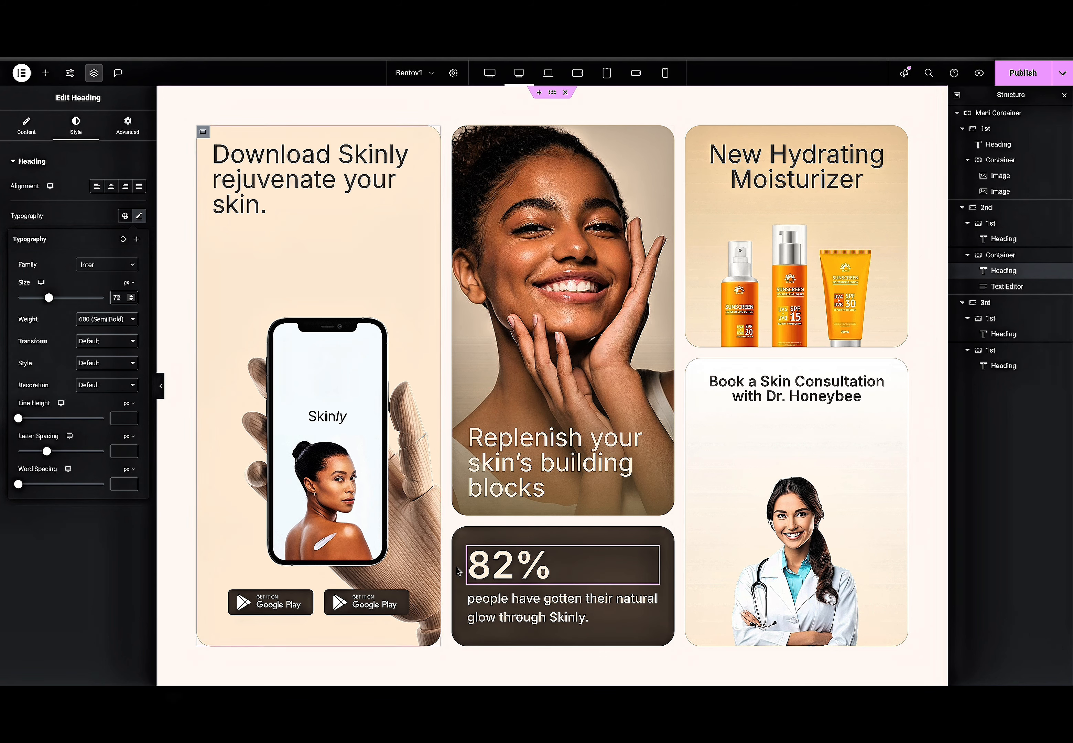
# Set the font size of the text below the "82%" heading to 30 px.
pyautogui.click(504, 608)
pyautogui.click(139, 215)
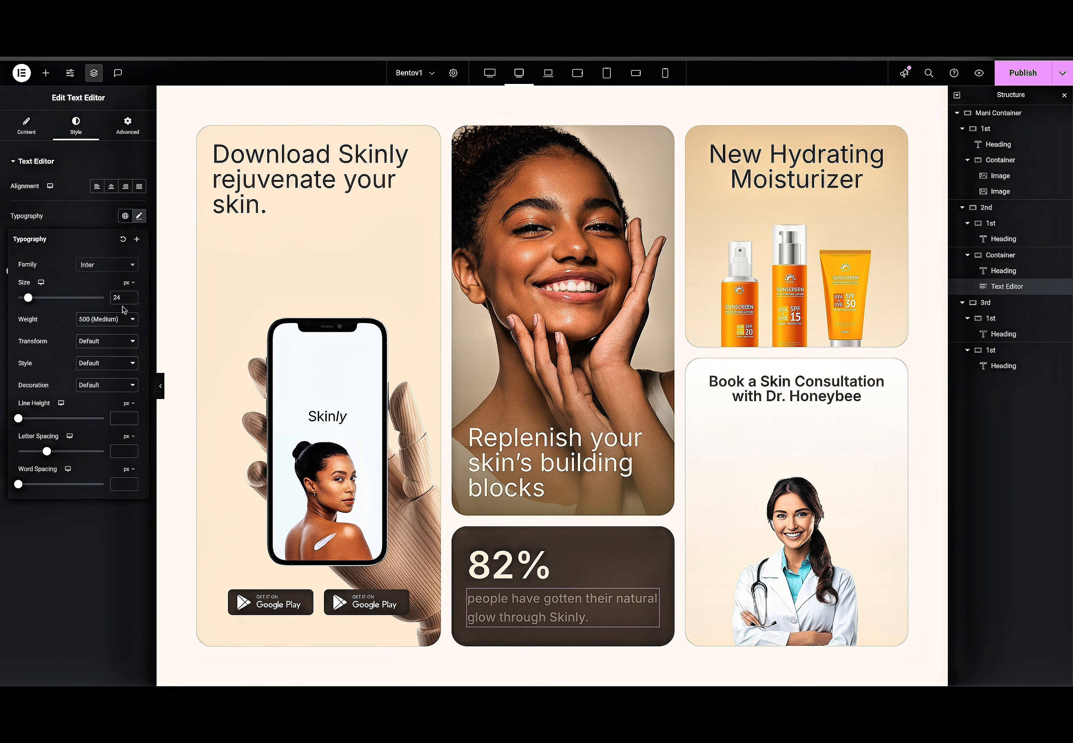
pyautogui.moveTo(122, 297); pyautogui.dragTo(78, 294)
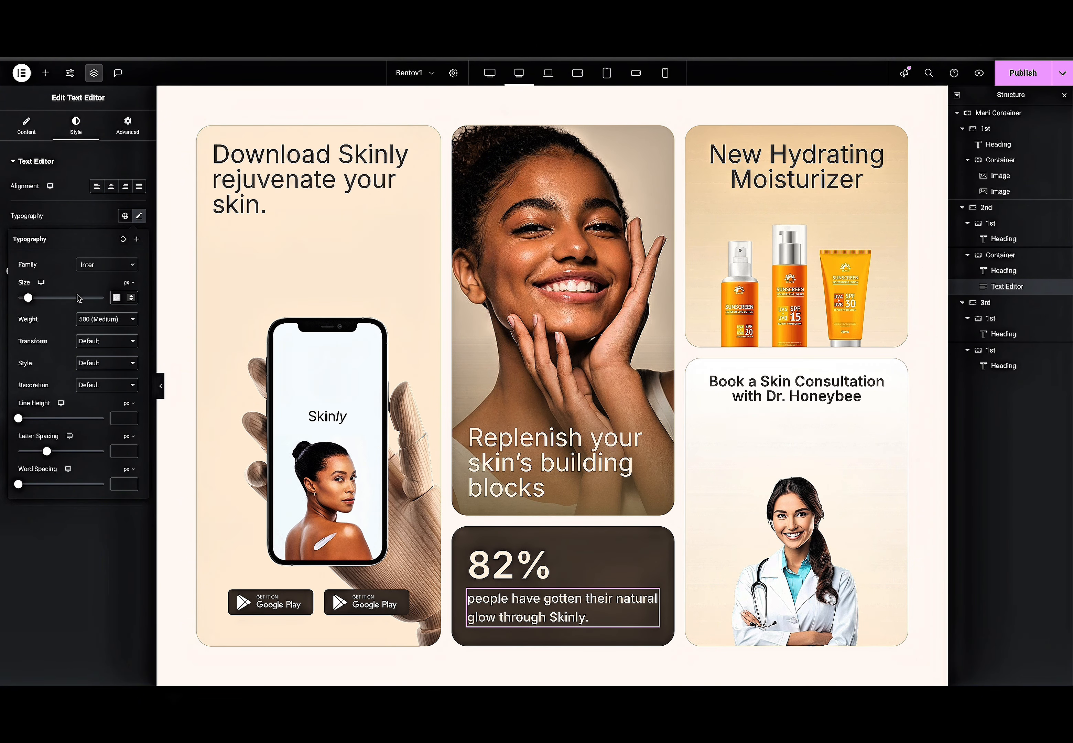
pyautogui.click(124, 299)
pyautogui.write('30')
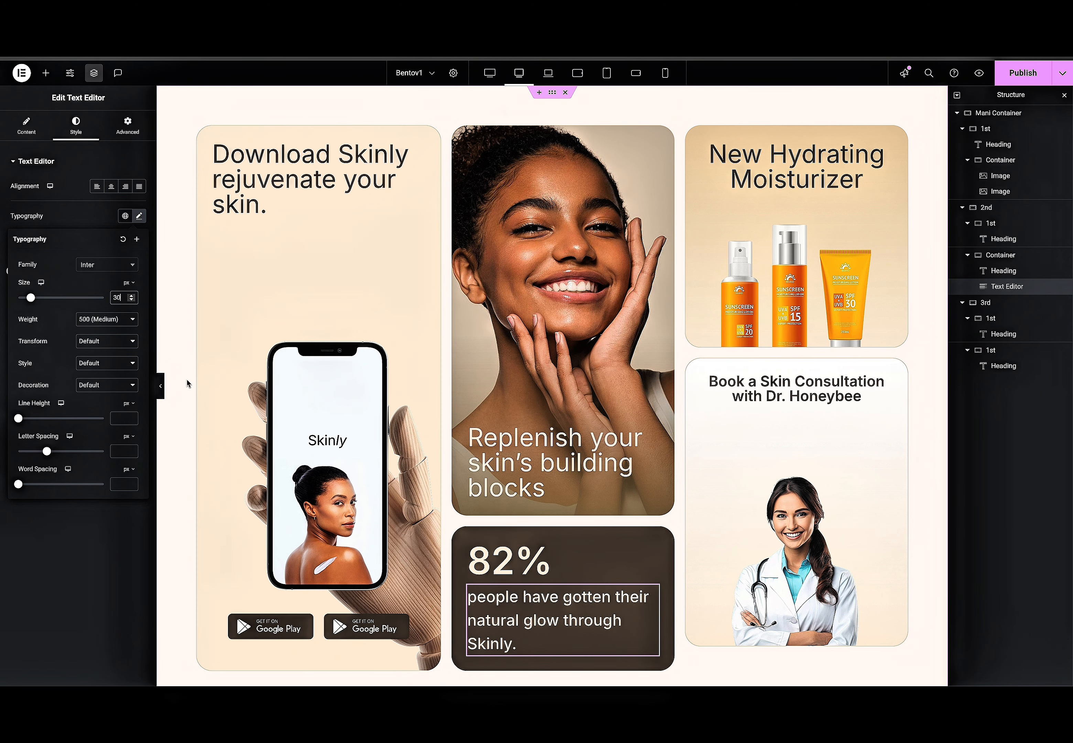
# Set the "Book a Skin Consultation" heading's font size to 35 px and check the layout at full width.
pyautogui.click(775, 388)
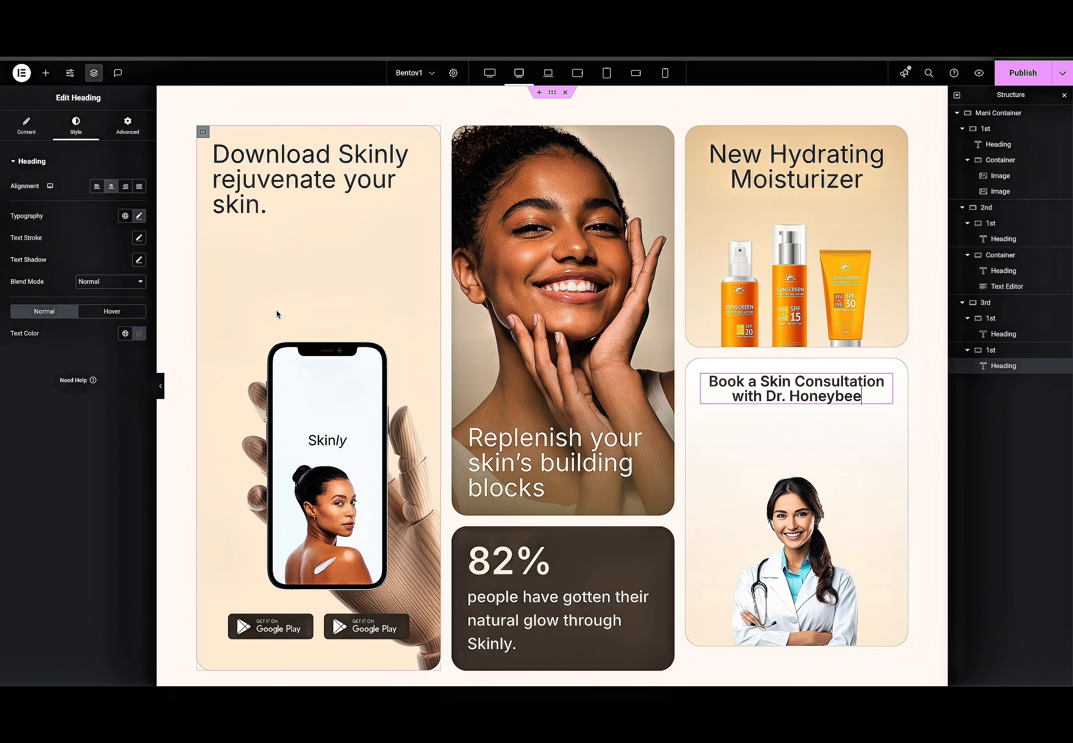
pyautogui.click(139, 217)
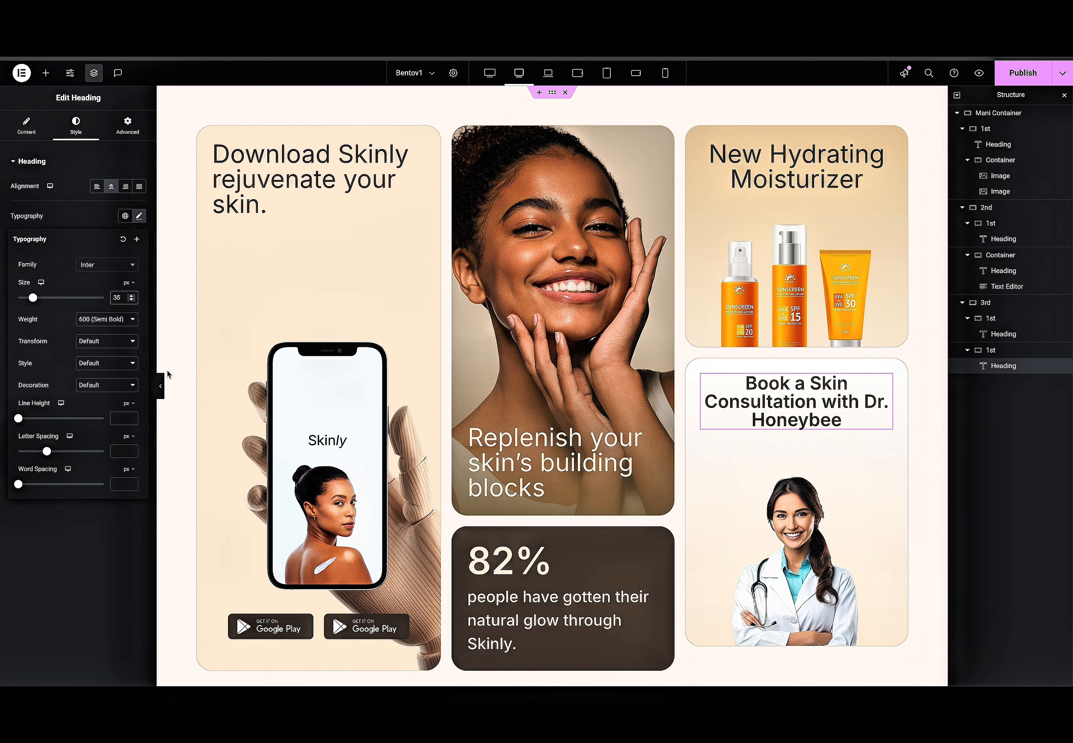
pyautogui.click(161, 385)
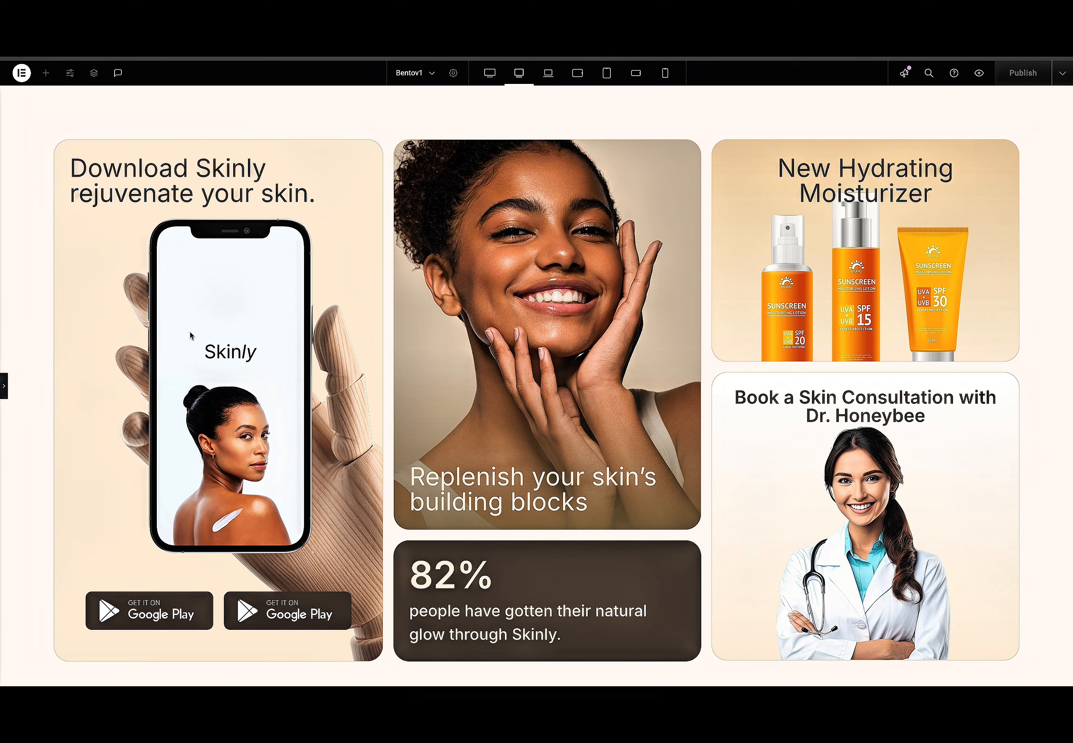
pyautogui.click(4, 383)
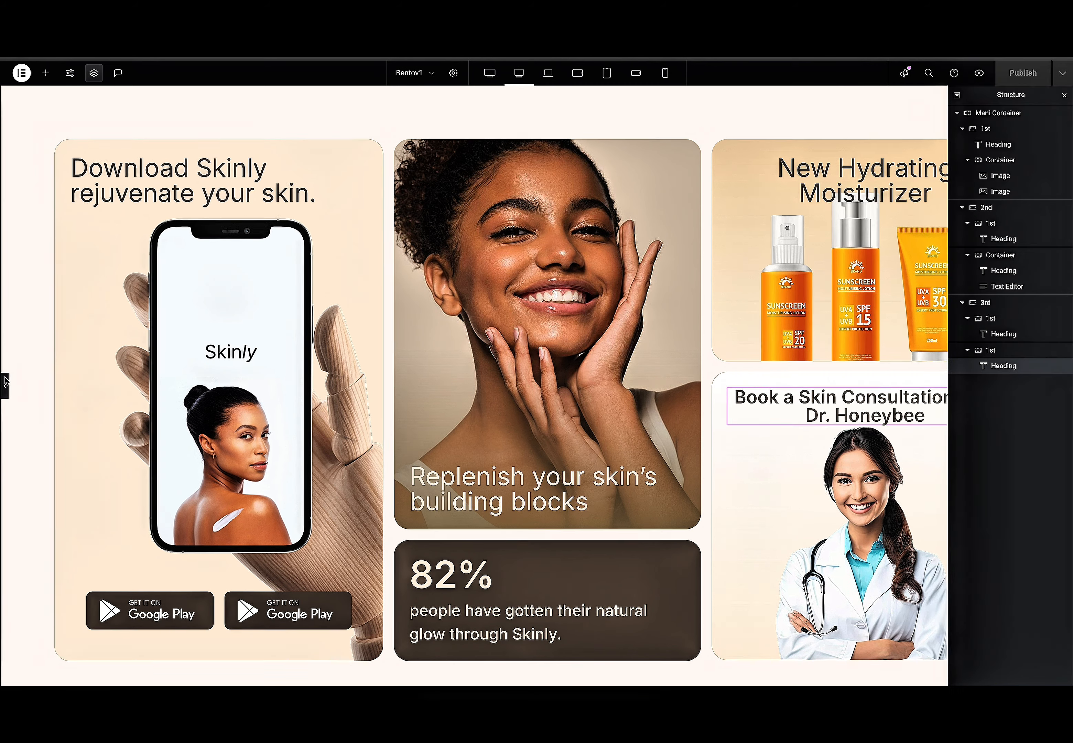
# Compare the desktop and laptop layouts, stay on the laptop breakpoint, and open the "Download Skinly" heading's typography settings.
pyautogui.click(550, 76)
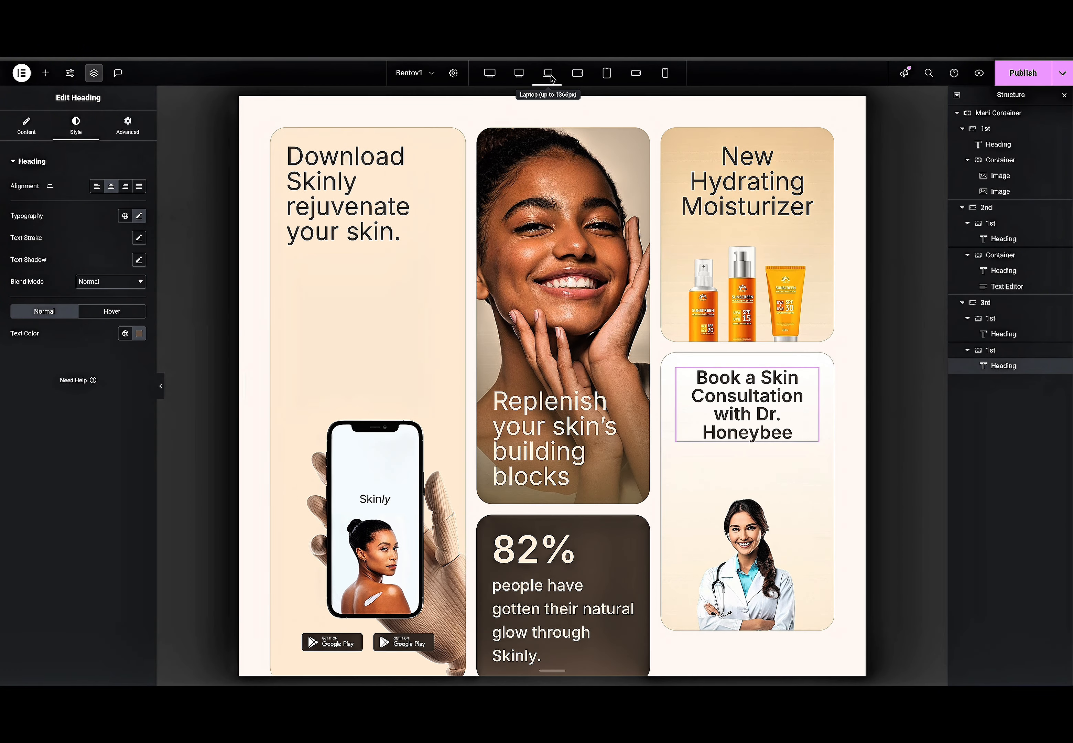
pyautogui.click(519, 73)
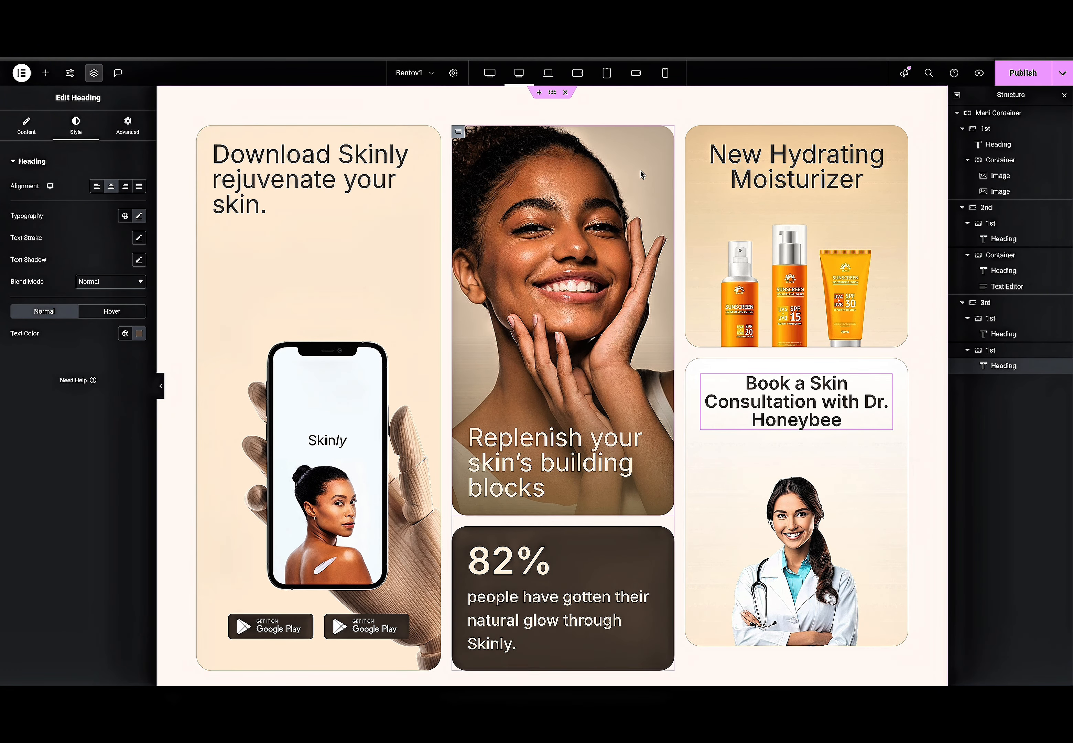
pyautogui.click(549, 78)
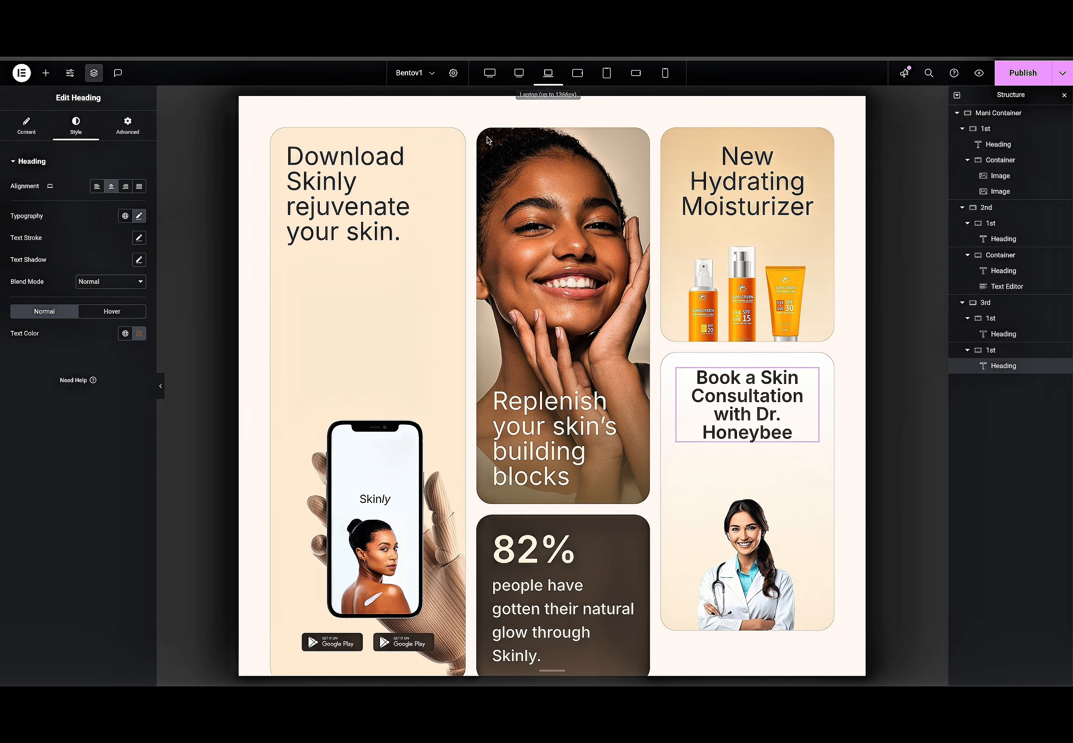
pyautogui.click(526, 78)
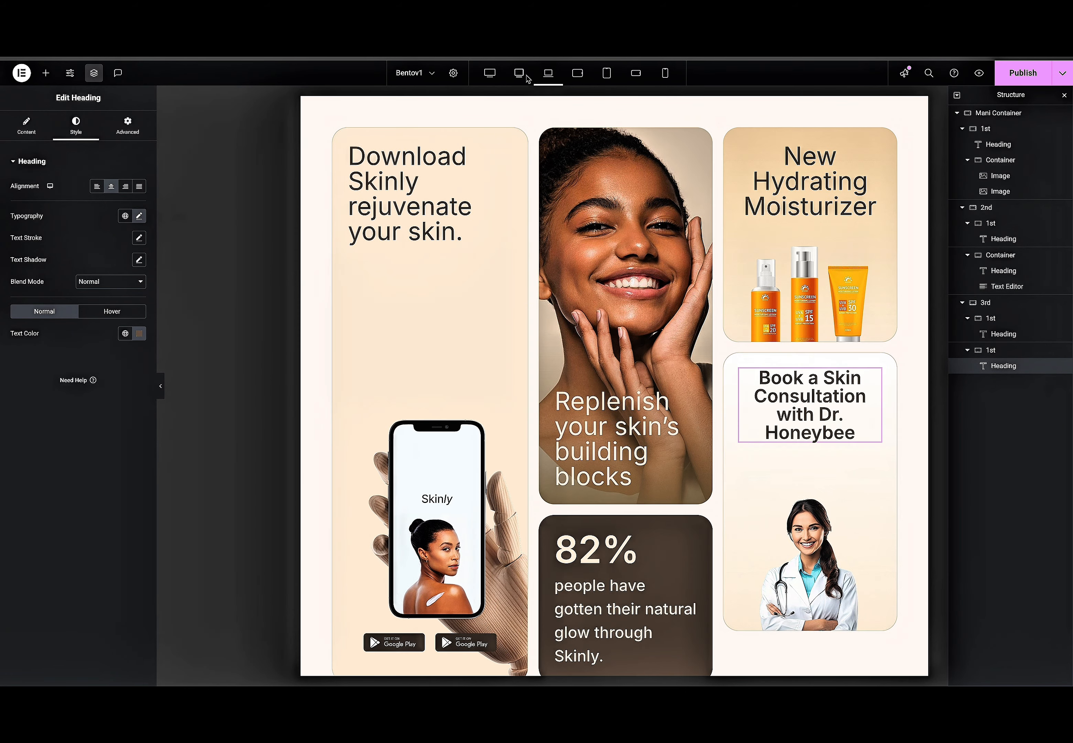
pyautogui.click(548, 75)
pyautogui.click(321, 222)
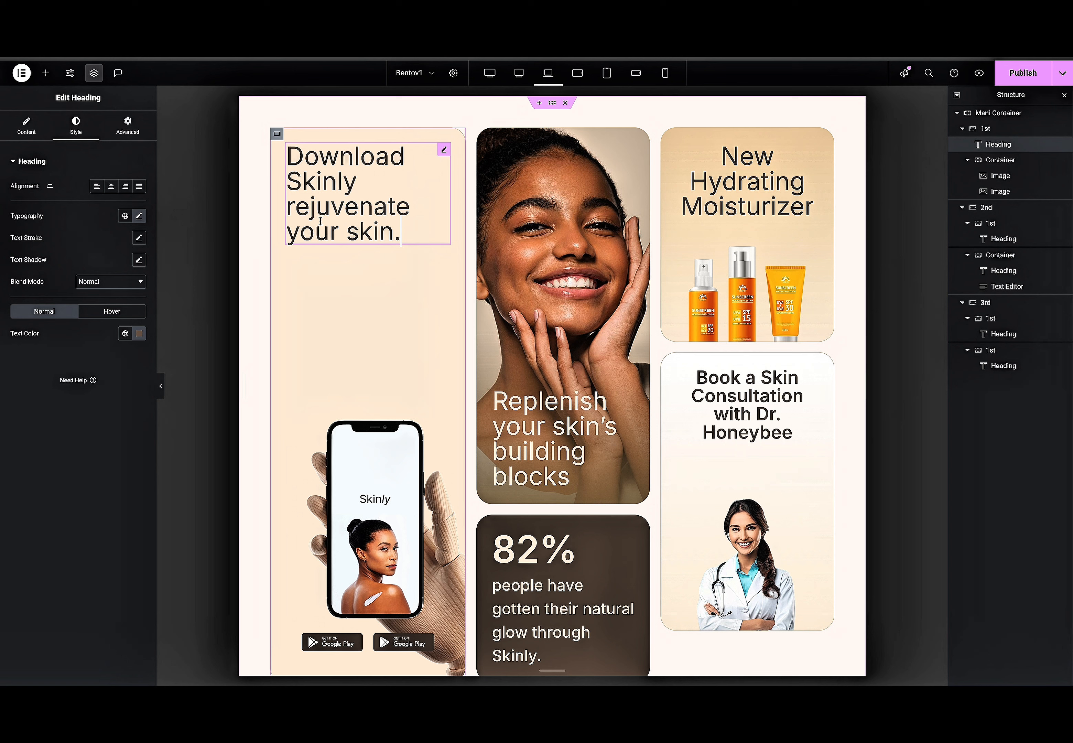
pyautogui.click(141, 217)
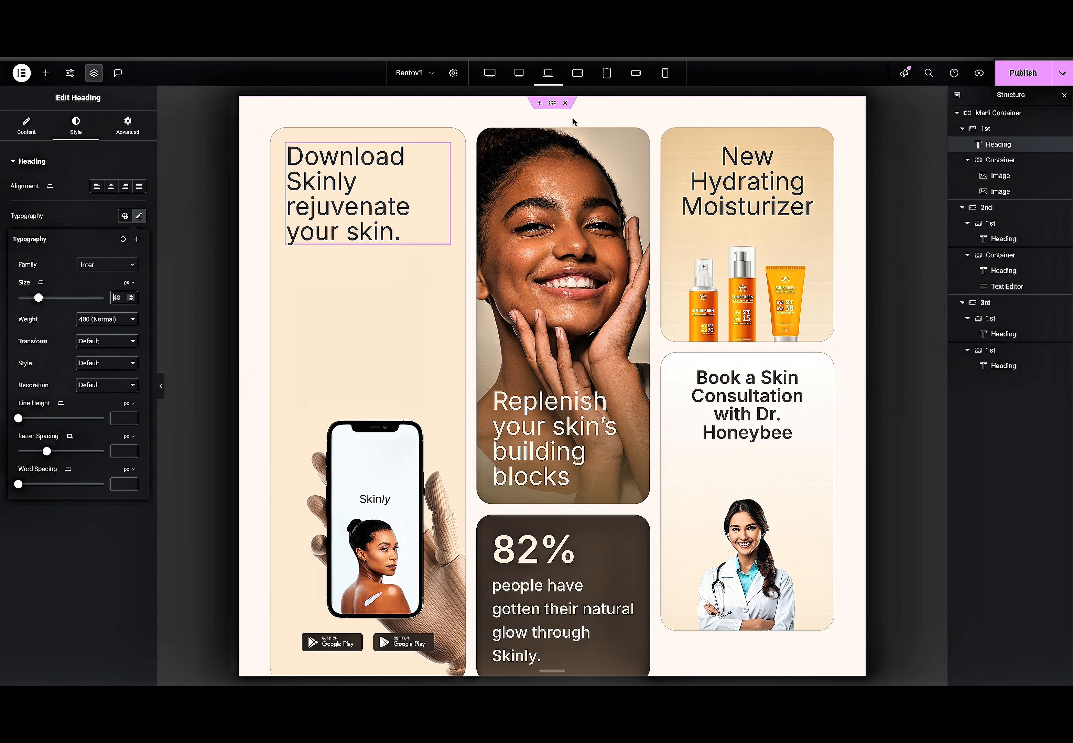
# Set the main container's minimum height to 85 vh for the laptop breakpoint.
pyautogui.click(552, 106)
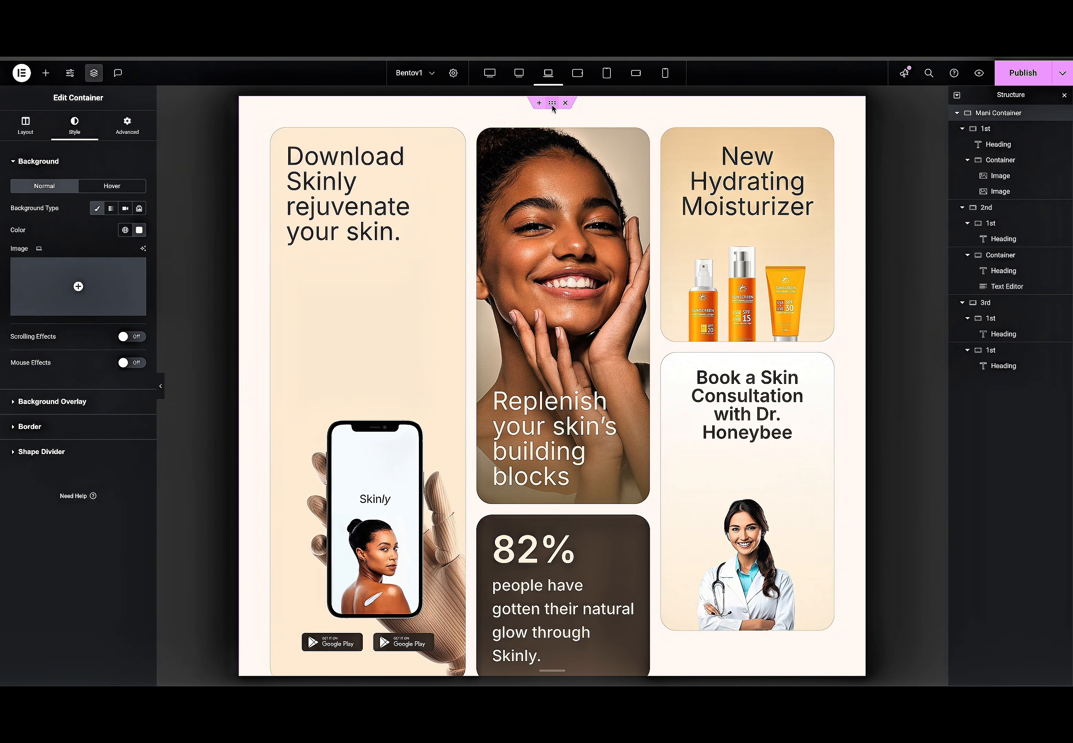
pyautogui.scroll(-2, 426, 292)
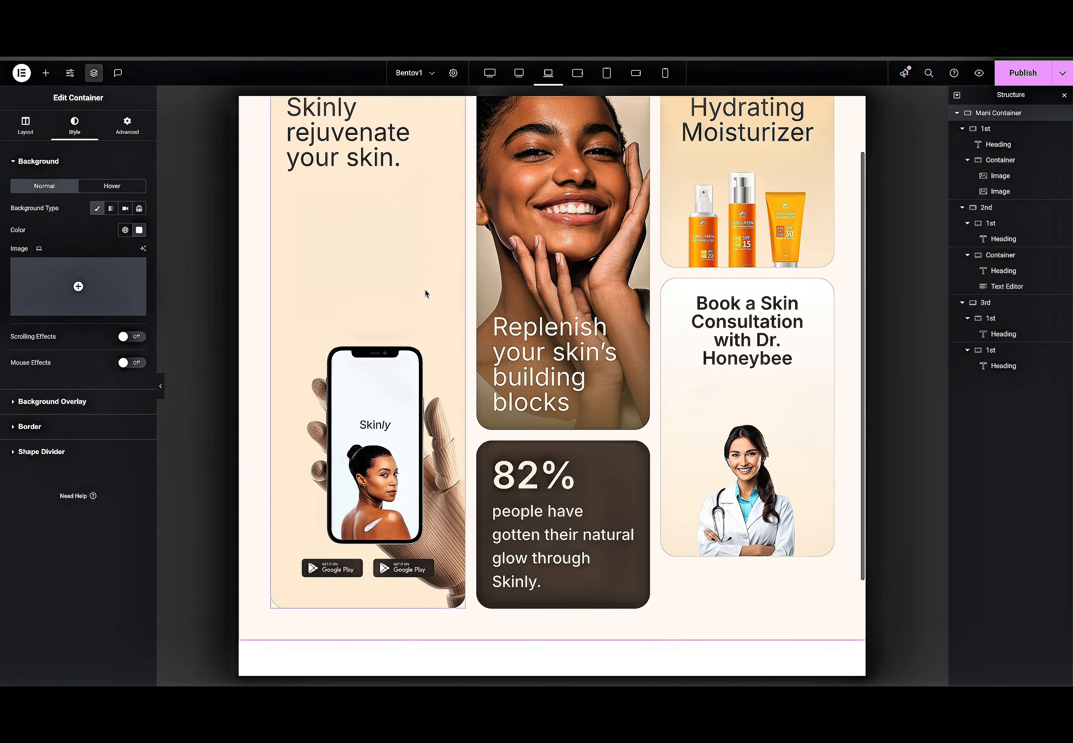
pyautogui.scroll(2, 426, 292)
pyautogui.click(26, 125)
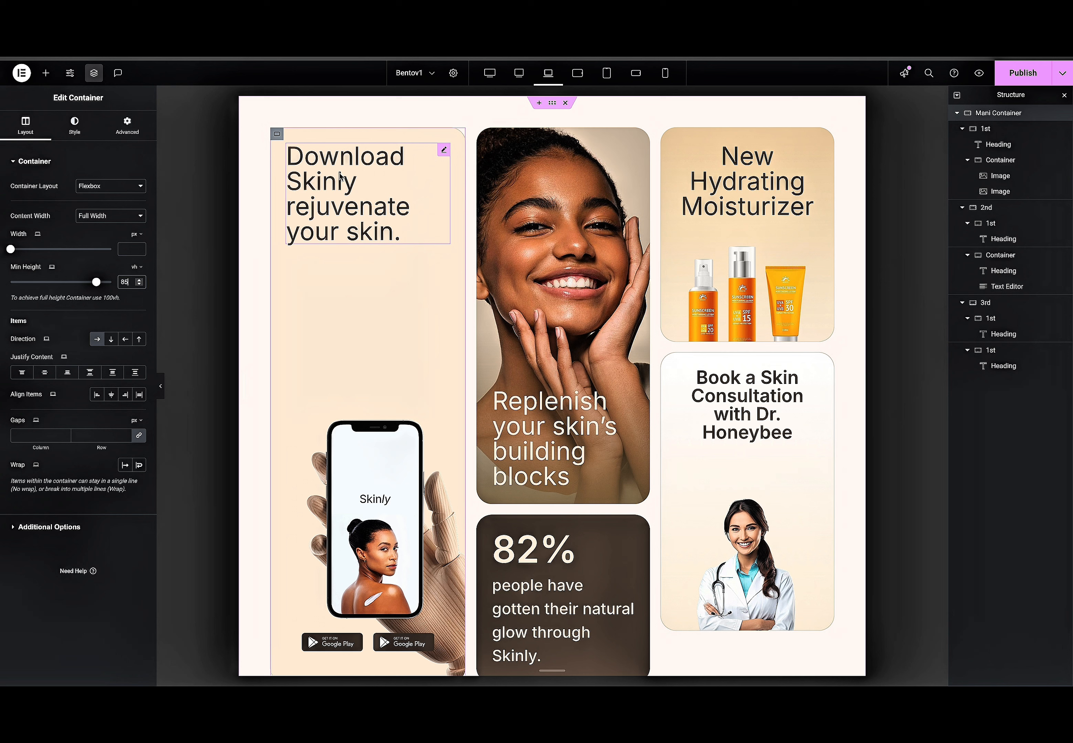
# Set the "Download Skinly" heading's font size to 35 px for the laptop breakpoint.
pyautogui.click(303, 154)
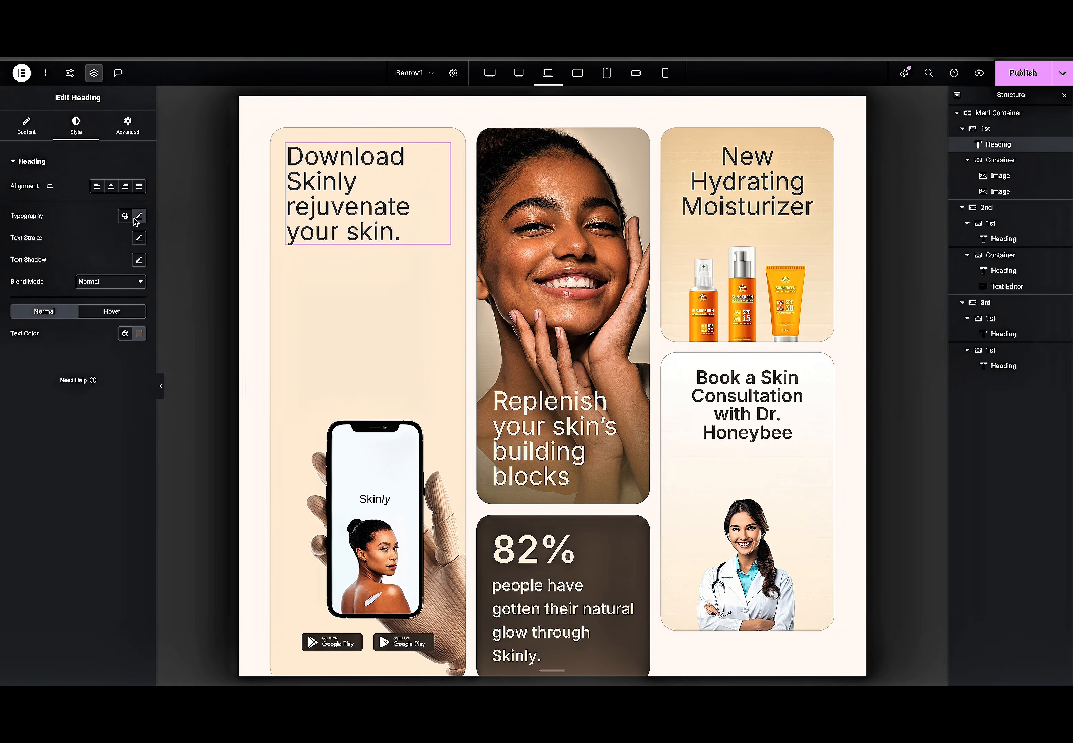
pyautogui.click(138, 216)
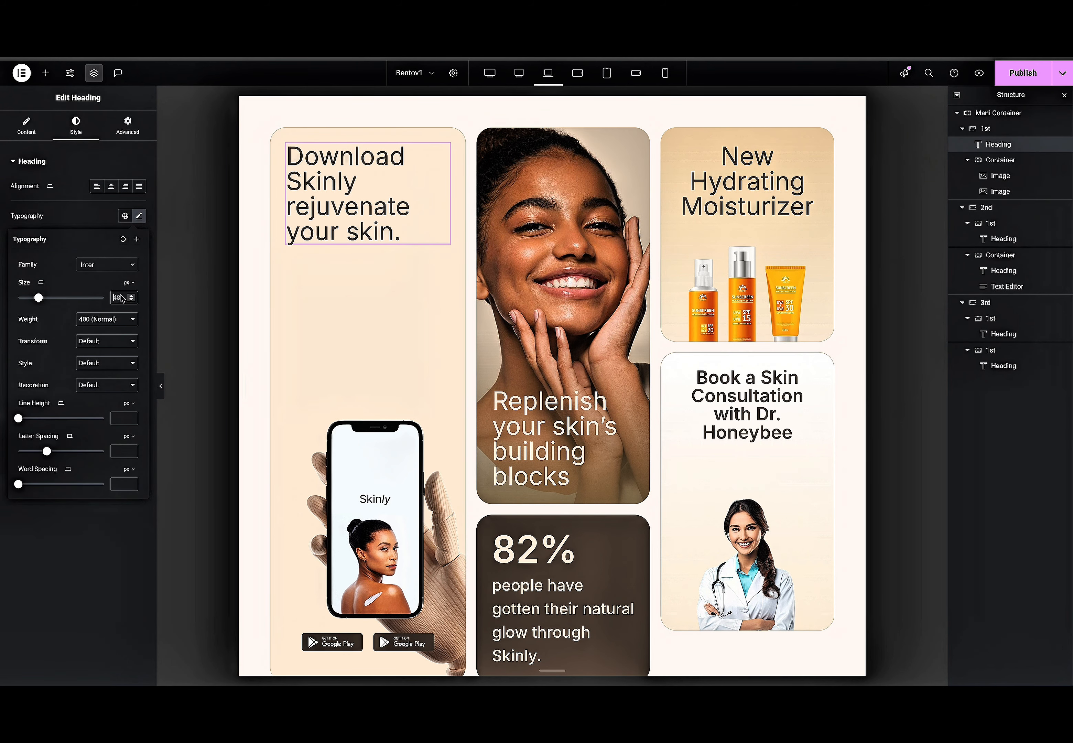
pyautogui.write('35')
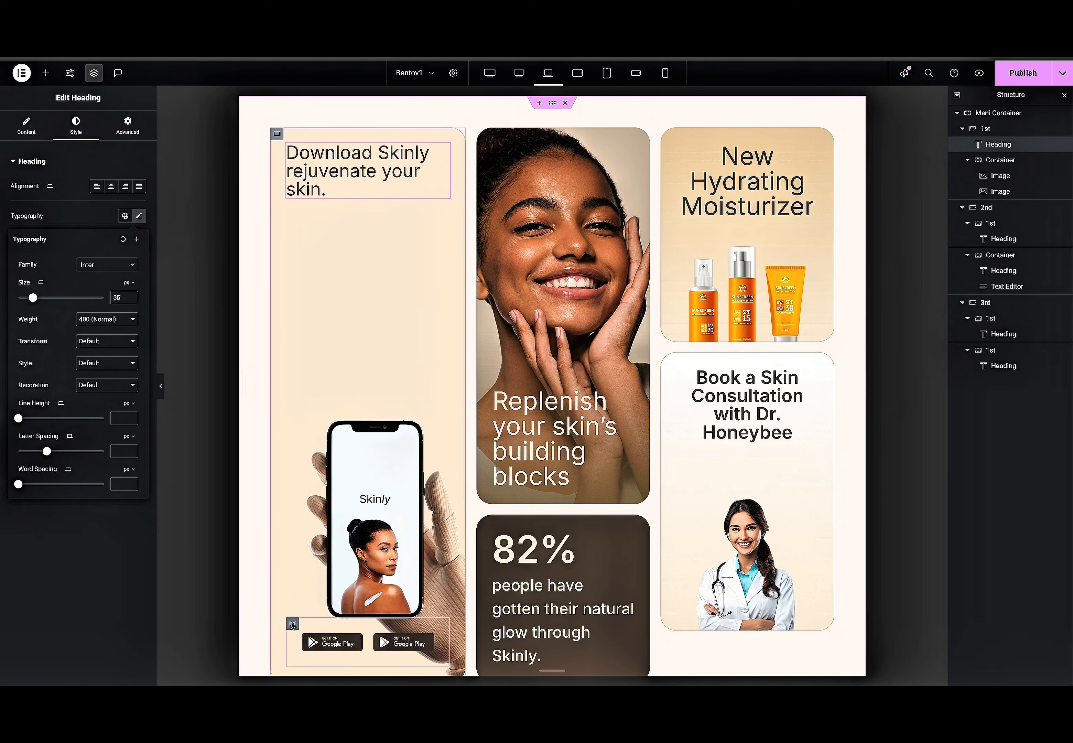
# Set the padding of the container holding the Google Play badges to 0 px on all sides.
pyautogui.click(293, 625)
pyautogui.click(22, 238)
pyautogui.write('0')
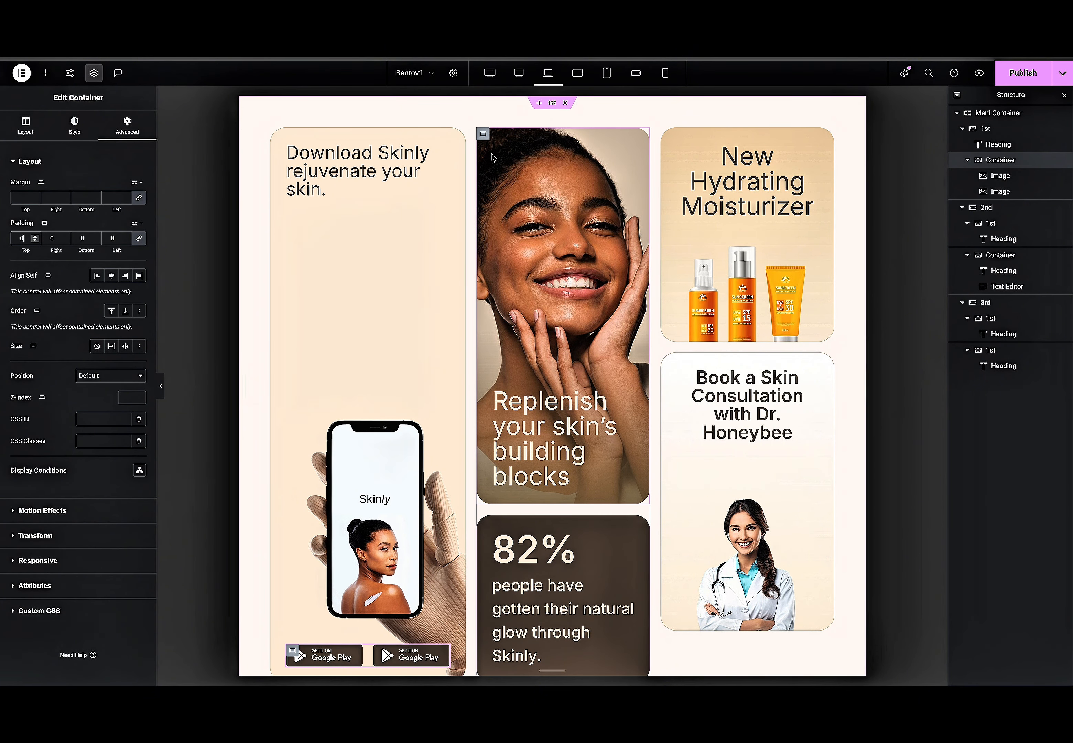
# Set the minimum height of the container with the smiling woman's photo to 55 vh for the laptop breakpoint.
pyautogui.click(484, 135)
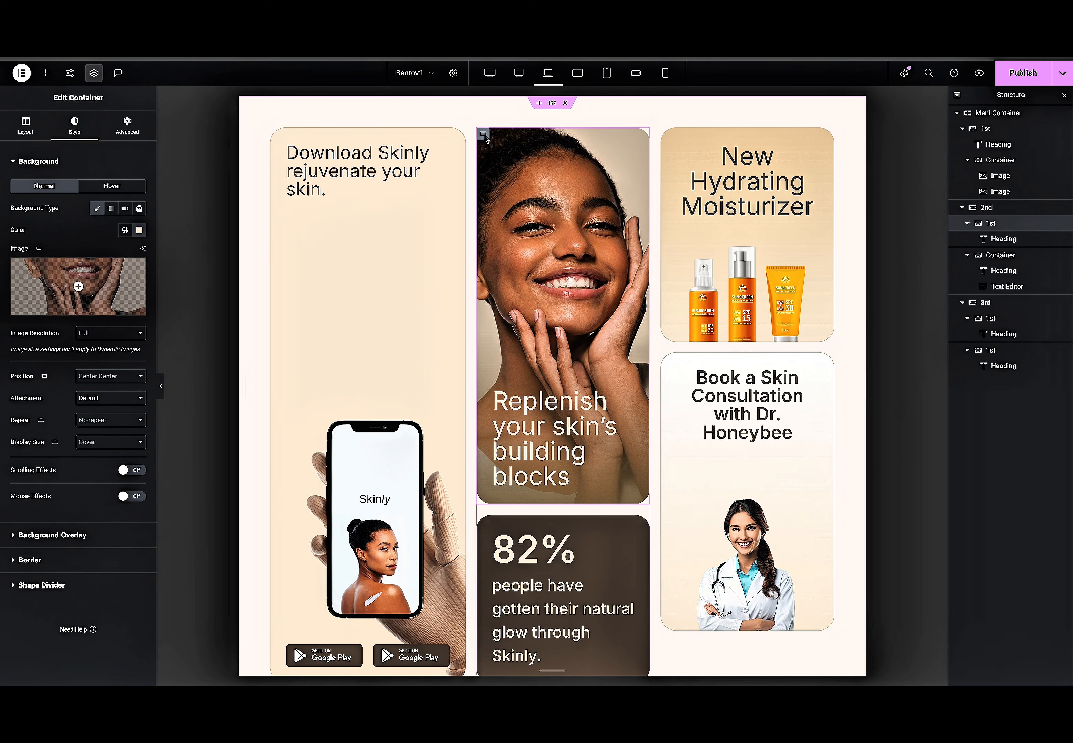
pyautogui.click(29, 133)
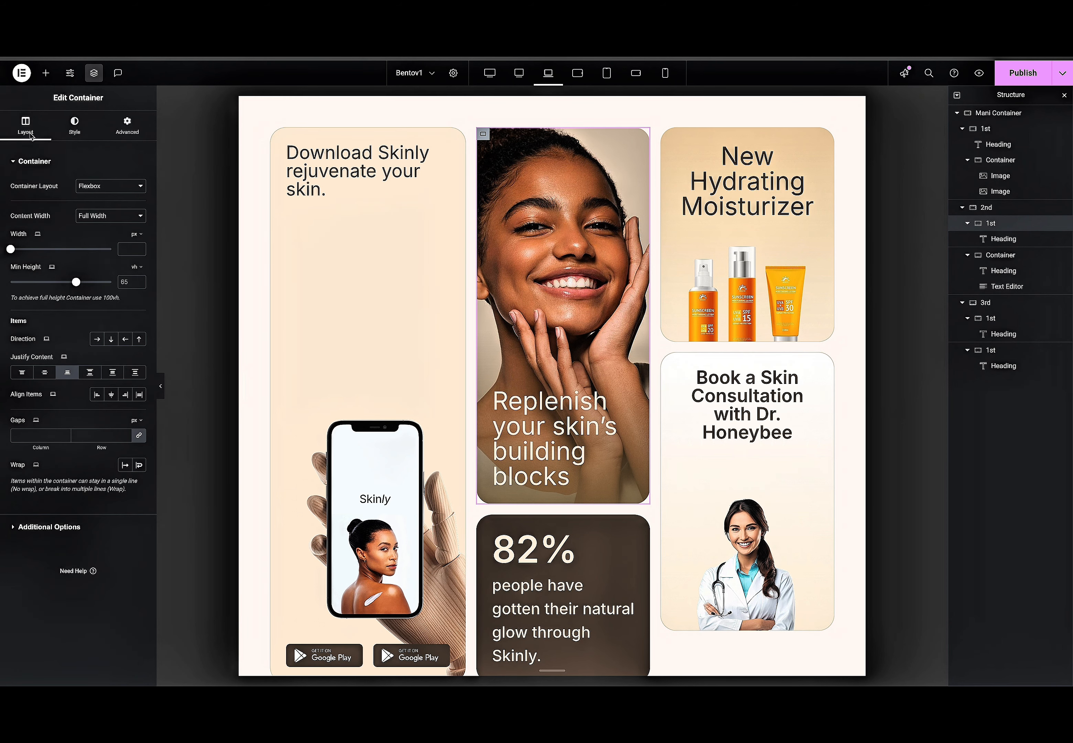
pyautogui.click(125, 283)
pyautogui.write('55')
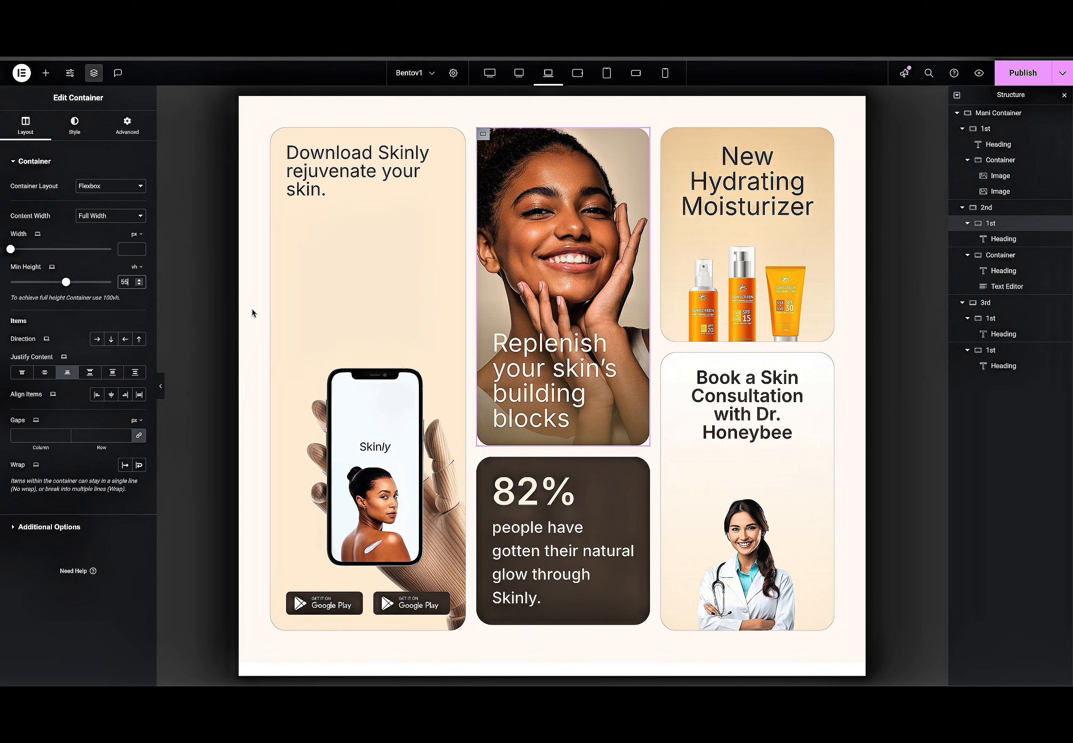
# Set the "Replenish your skin's building blocks" heading's font size to 35 px.
pyautogui.click(518, 366)
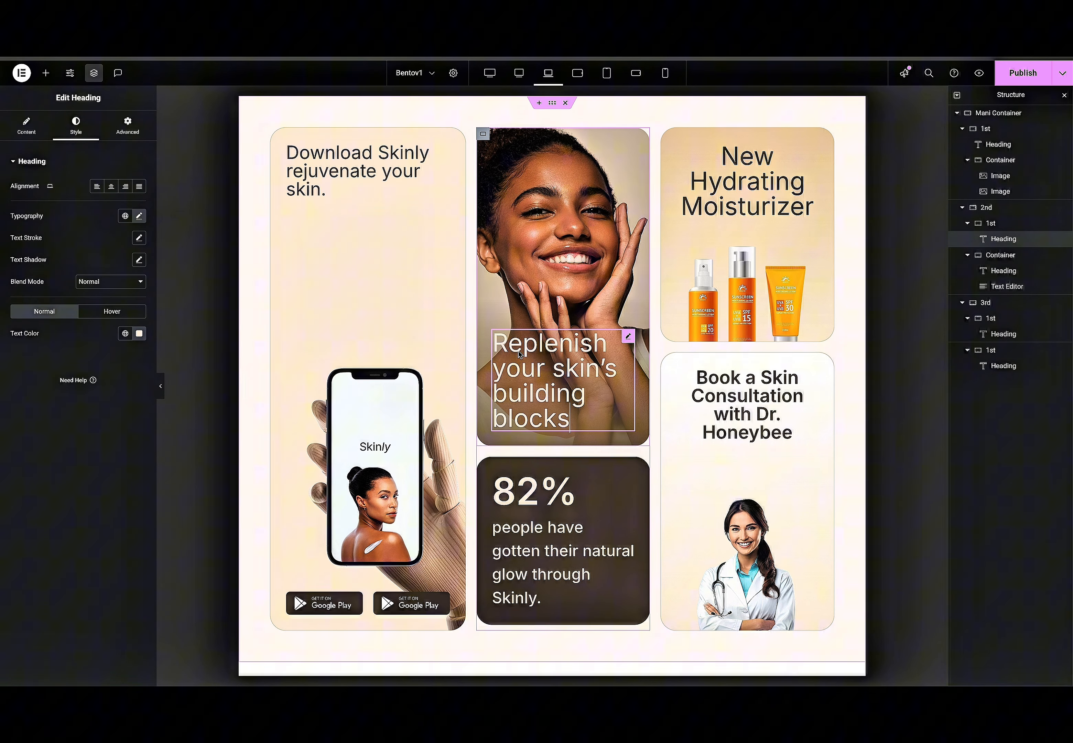
pyautogui.click(139, 216)
pyautogui.click(118, 297)
pyautogui.write('35')
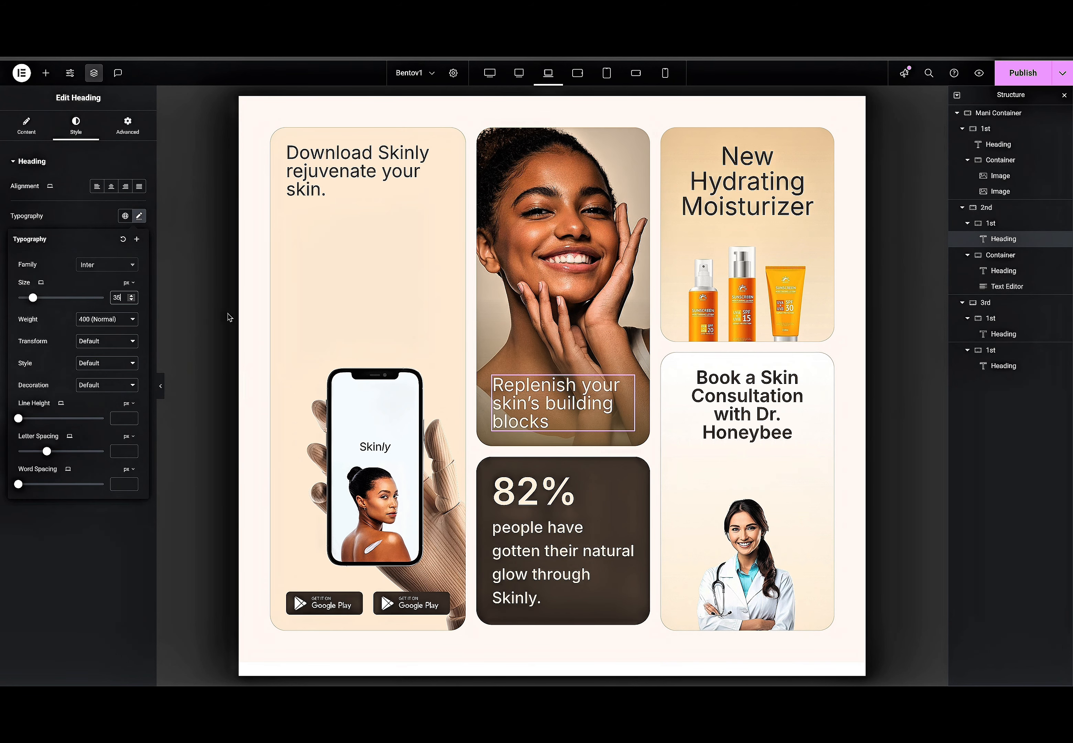
# Set the "82%" heading's font size to 56 px for the laptop breakpoint.
pyautogui.click(532, 490)
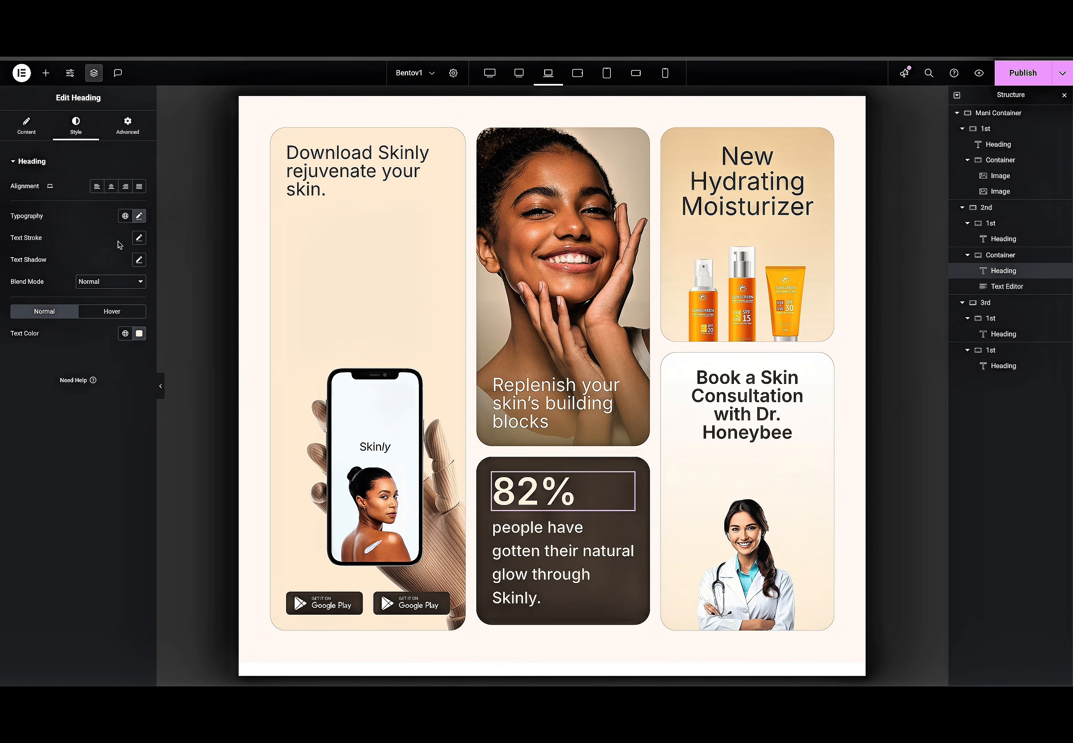
pyautogui.click(138, 219)
pyautogui.click(124, 299)
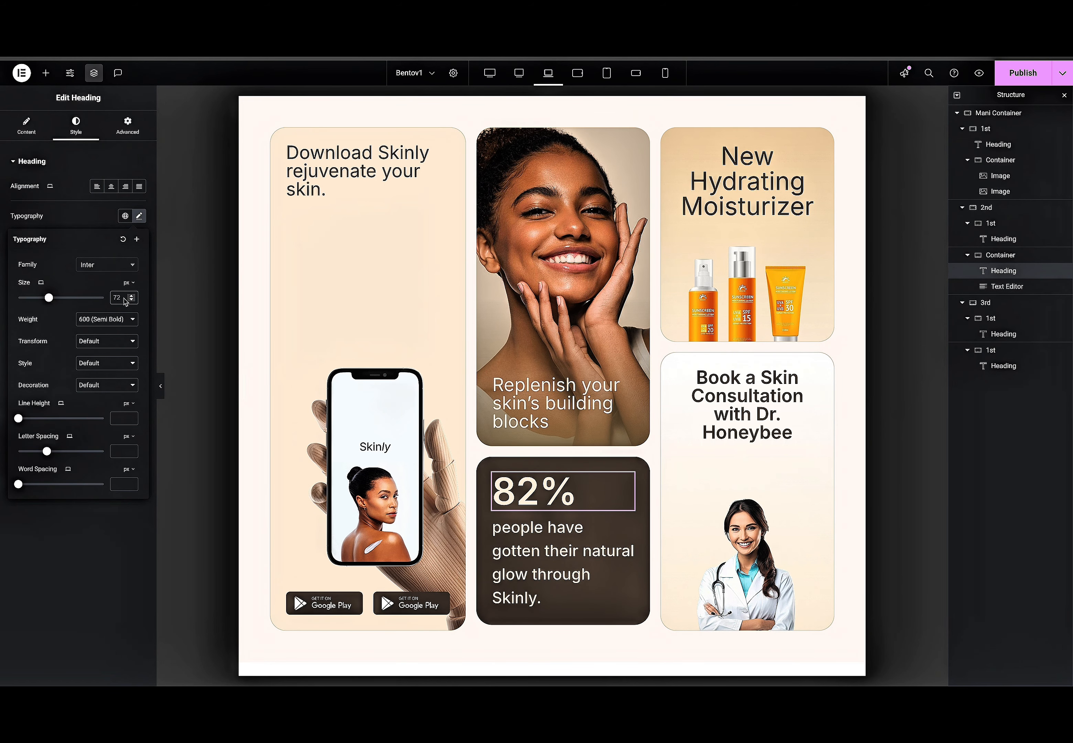
pyautogui.write('56')
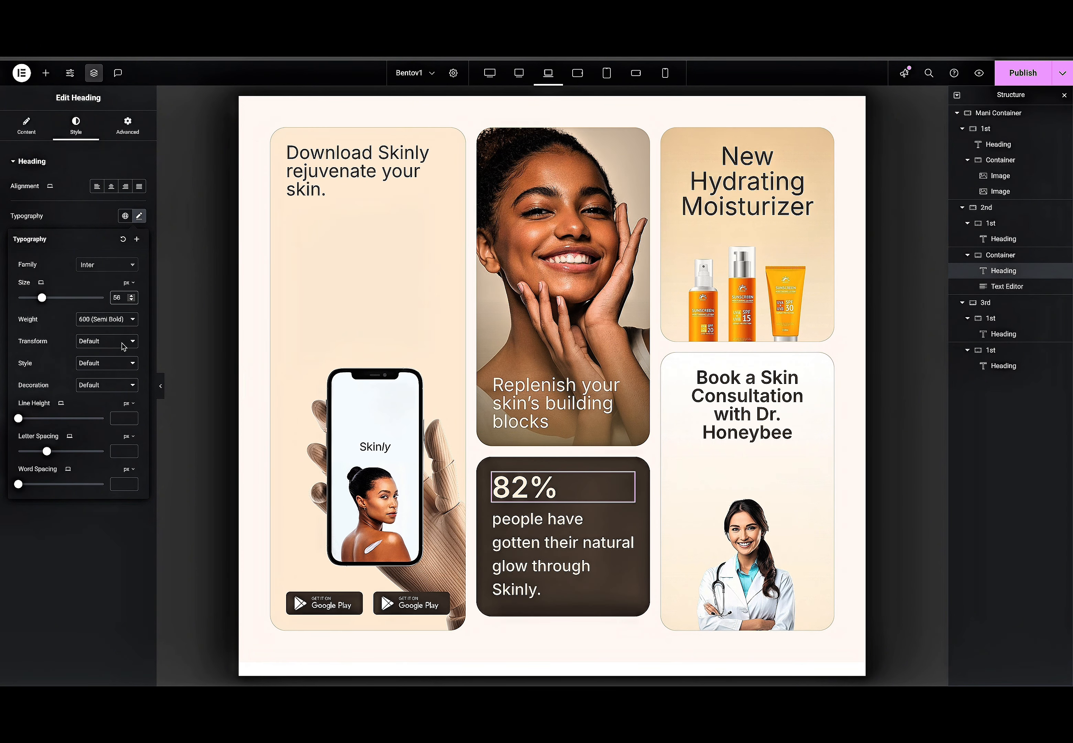
# Set the font size of the "people have gotten their natural glow" text to 20 px.
pyautogui.click(581, 540)
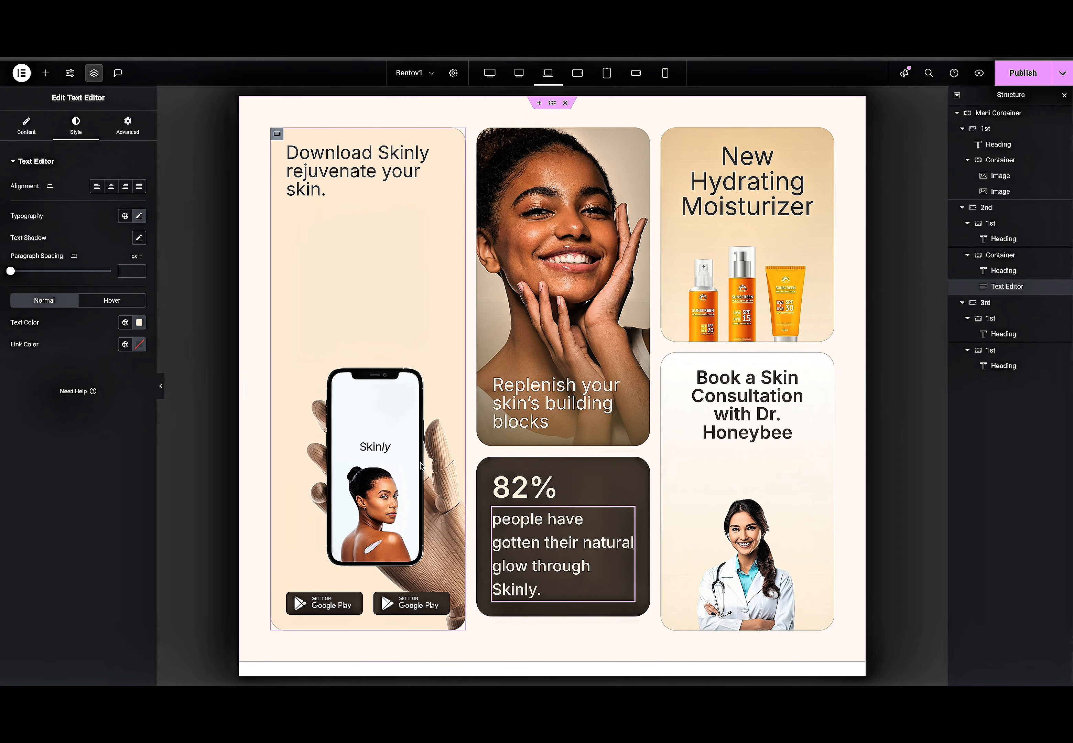
pyautogui.click(139, 215)
pyautogui.click(122, 297)
pyautogui.write('20')
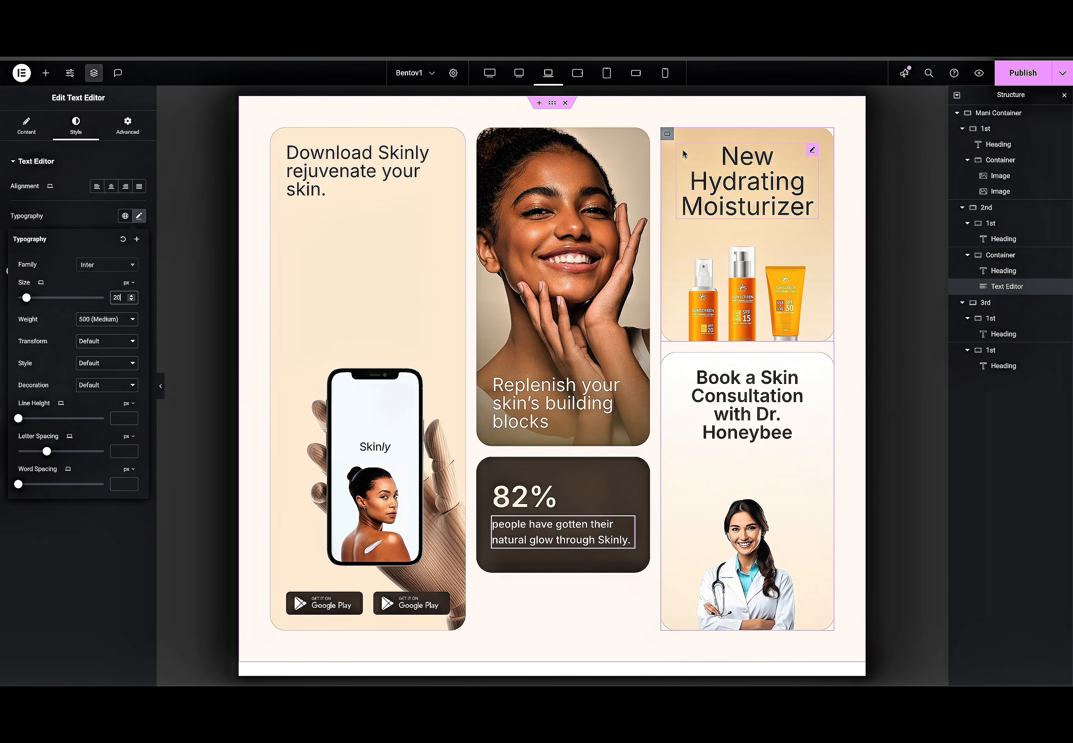
# Set the "New Hydrating Moisturizer" heading's font size to 35 px for the laptop breakpoint.
pyautogui.click(710, 164)
pyautogui.click(139, 215)
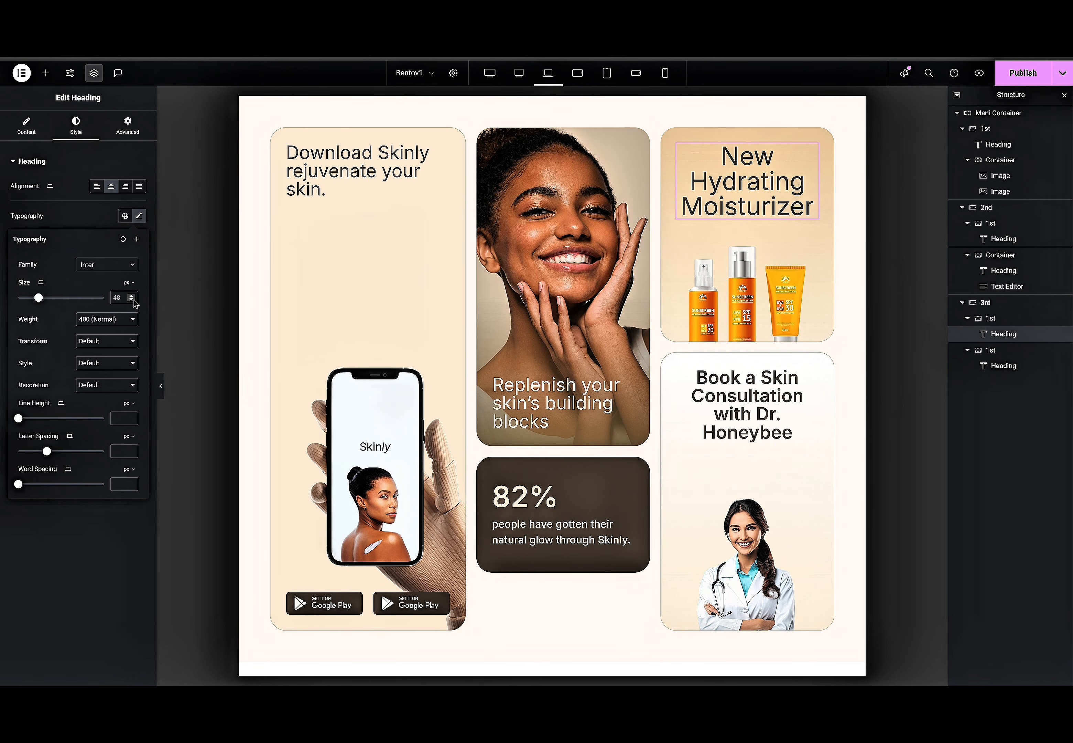
pyautogui.doubleClick(123, 300)
pyautogui.write('35')
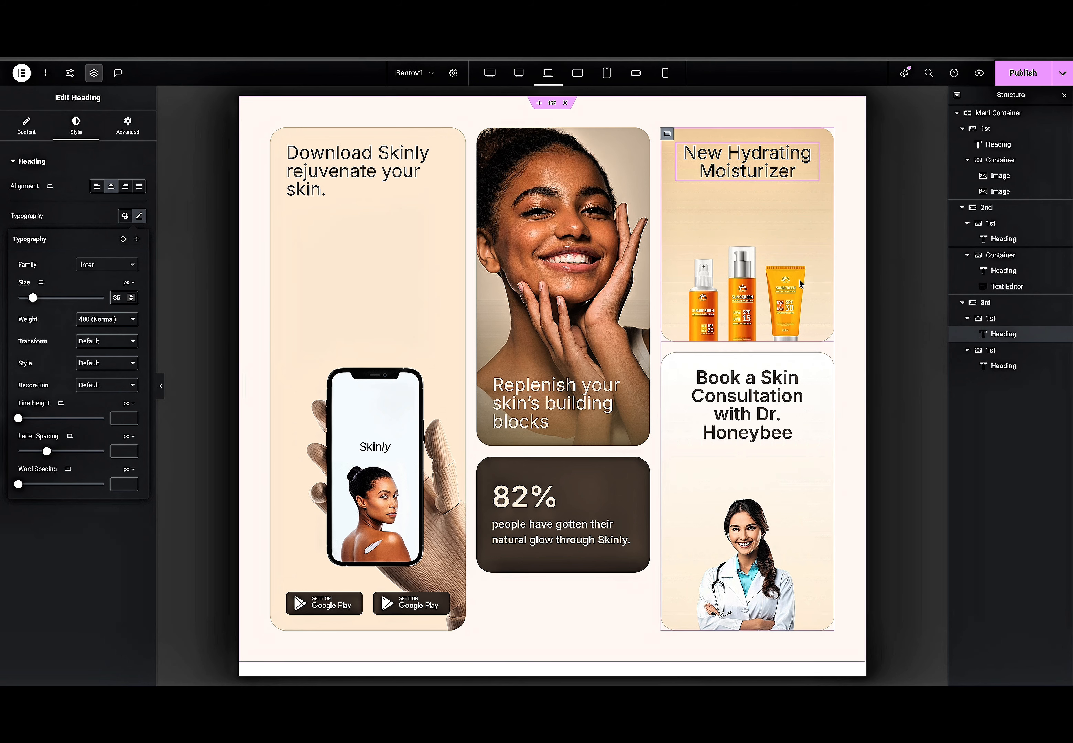
# Set the minimum height of the "New Hydrating Moisturizer" container to 33 vh.
pyautogui.click(667, 135)
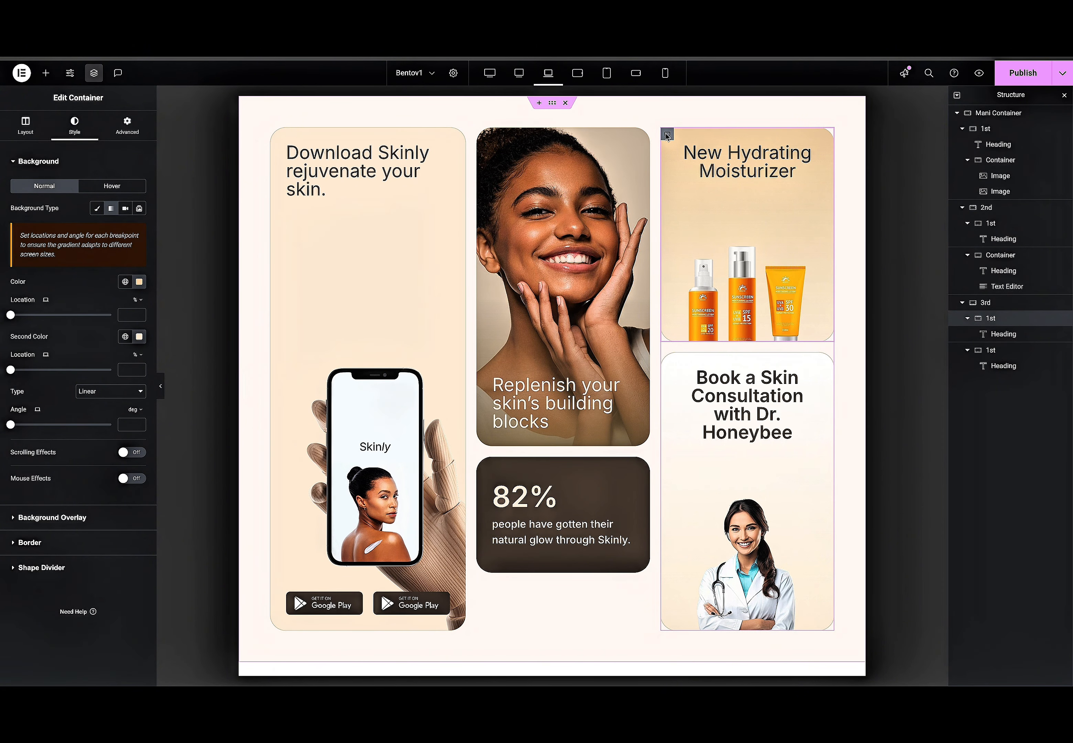
pyautogui.click(25, 125)
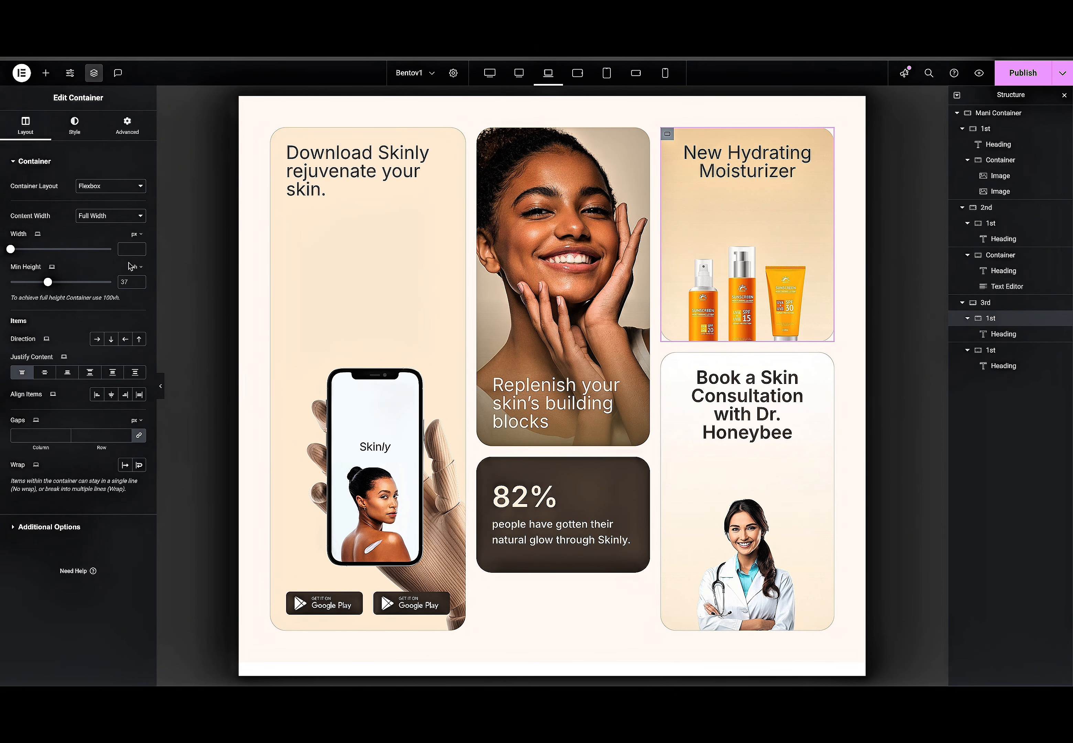
pyautogui.write('33')
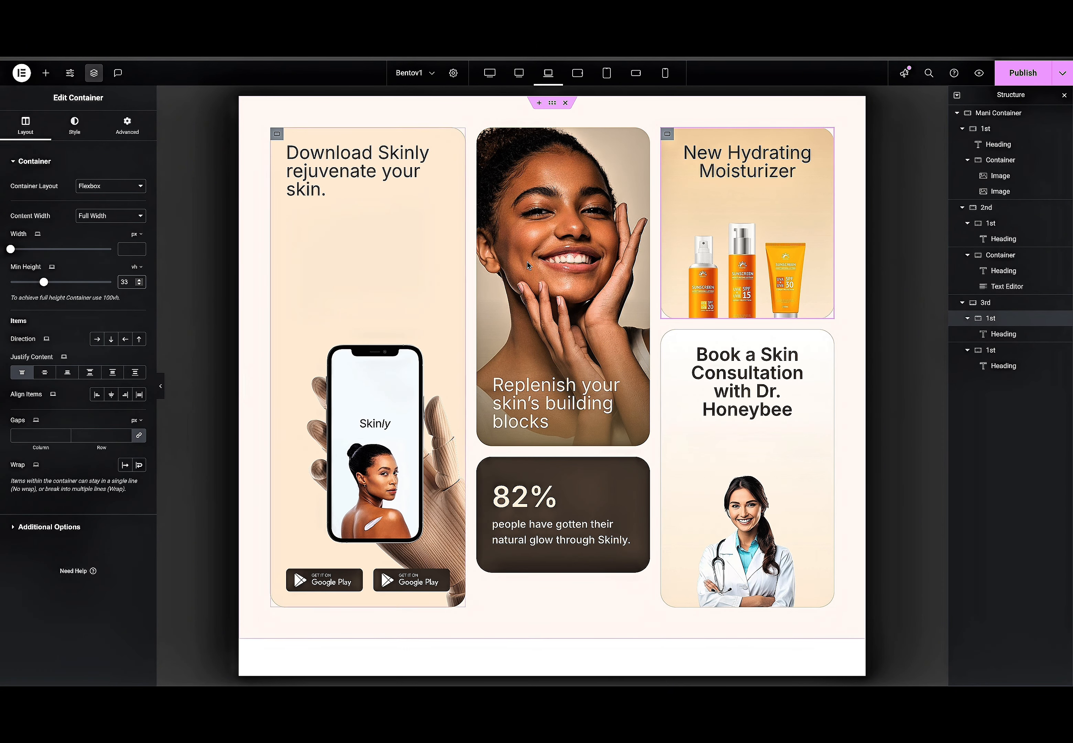
# Try minimum heights of 40 and 45 vh for the "Book a Skin Consultation" container and settle on 42 vh.
pyautogui.click(668, 335)
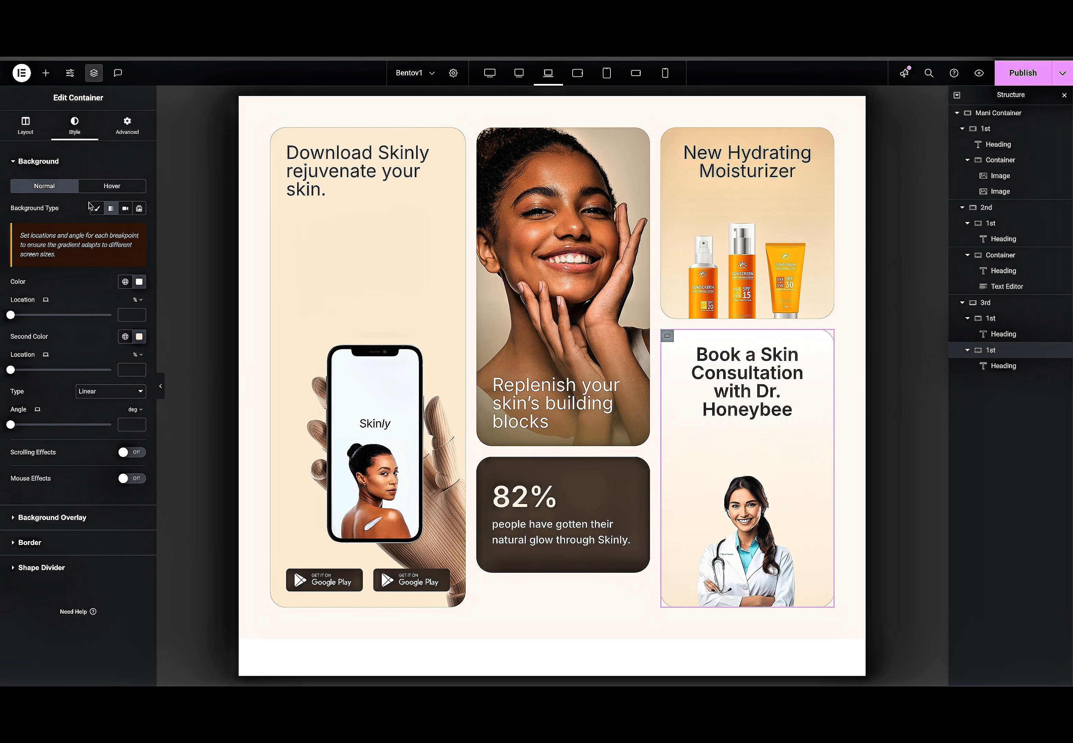
pyautogui.click(25, 125)
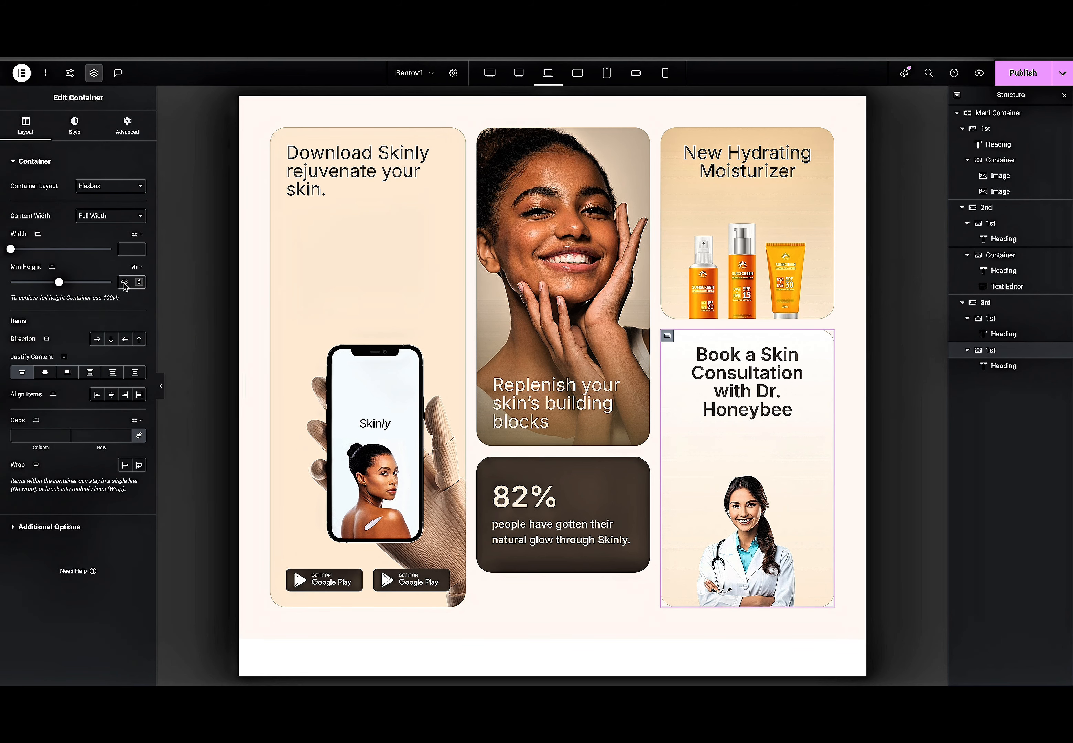
pyautogui.write('40')
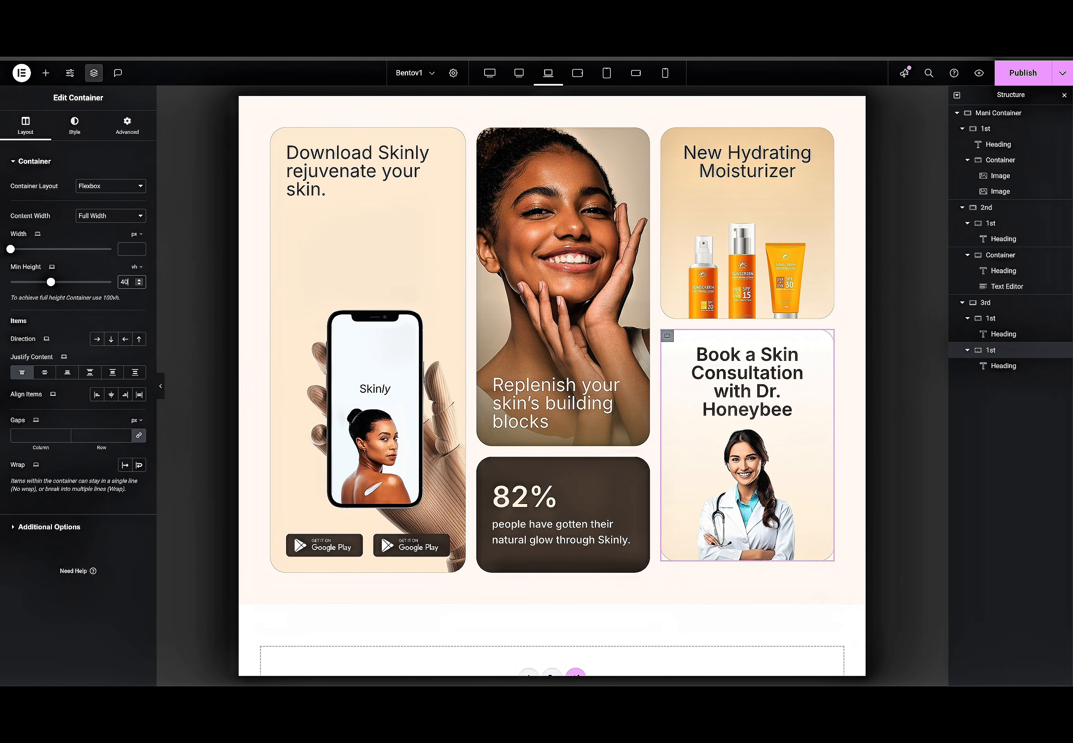
pyautogui.press('BackSpace')
pyautogui.write('5')
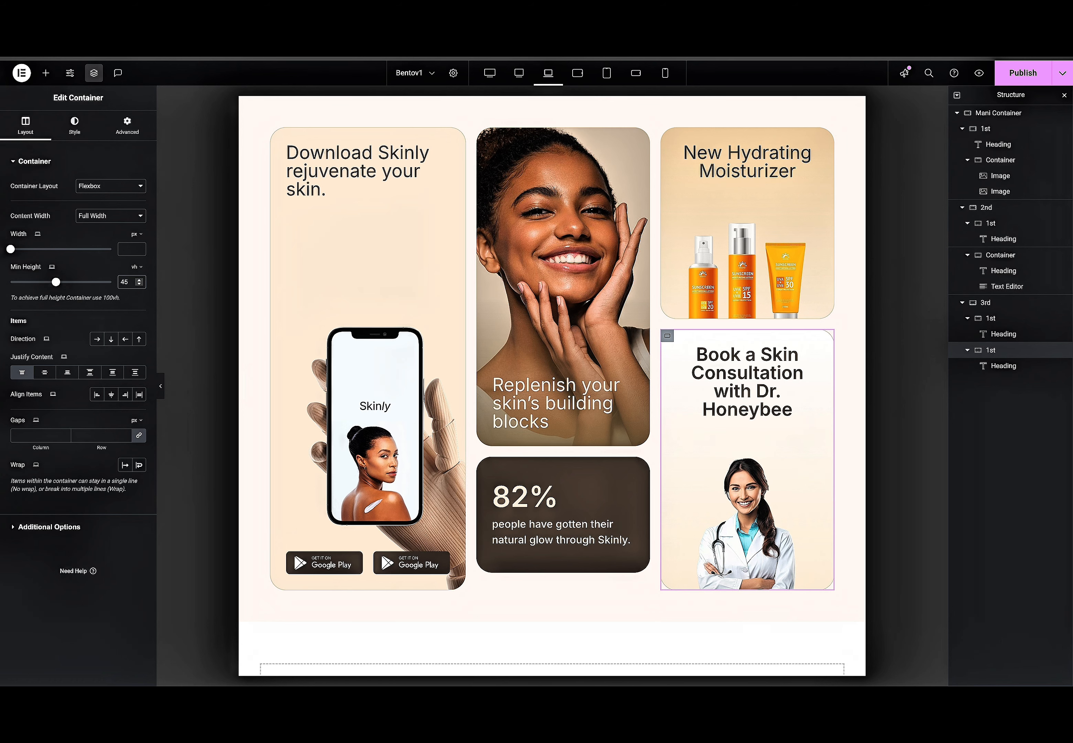
pyautogui.press('BackSpace')
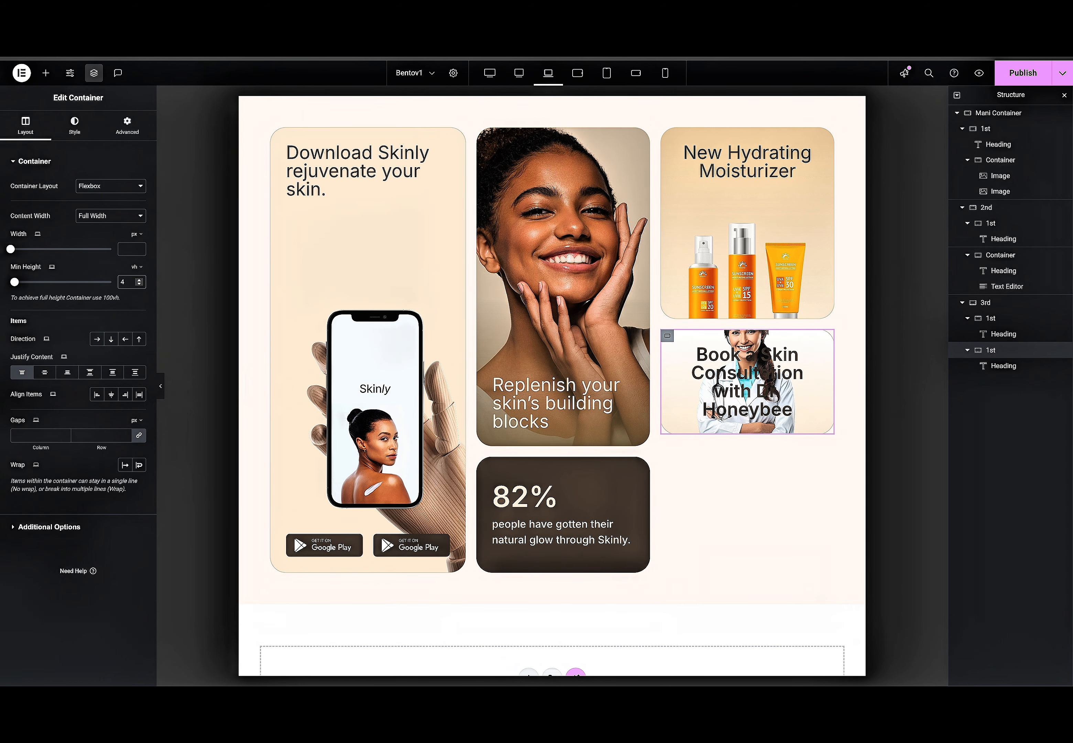
pyautogui.write('2')
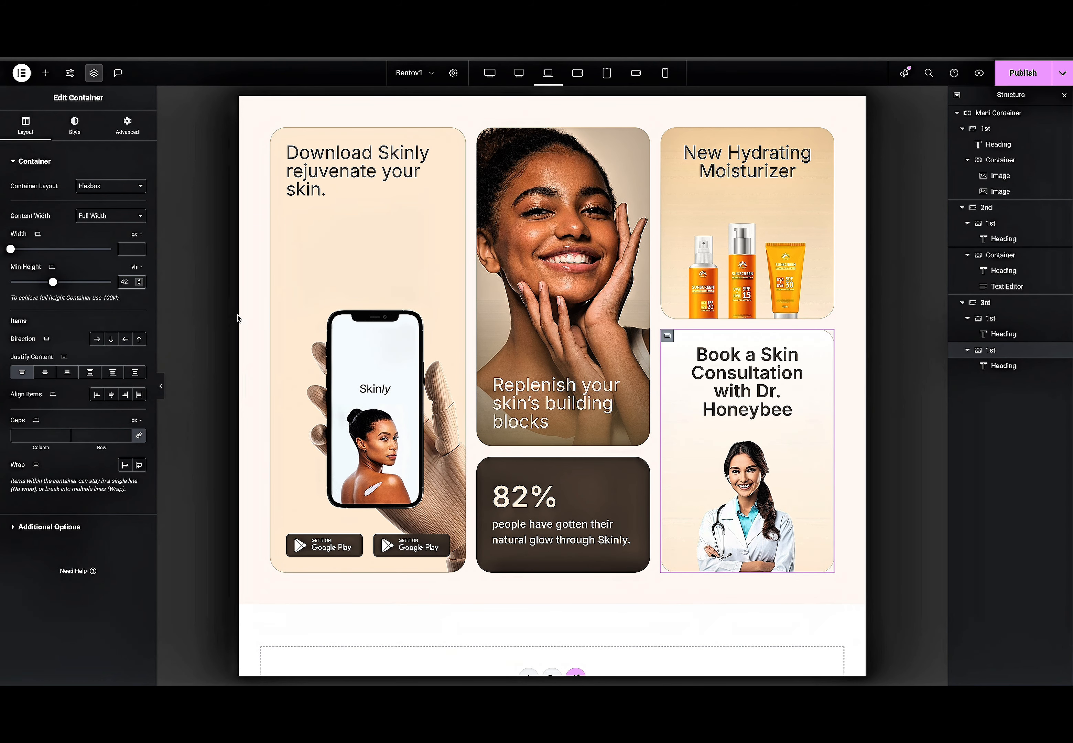
# Set the "Book a Skin Consultation" heading's font size to 22 px for the laptop breakpoint.
pyautogui.click(748, 378)
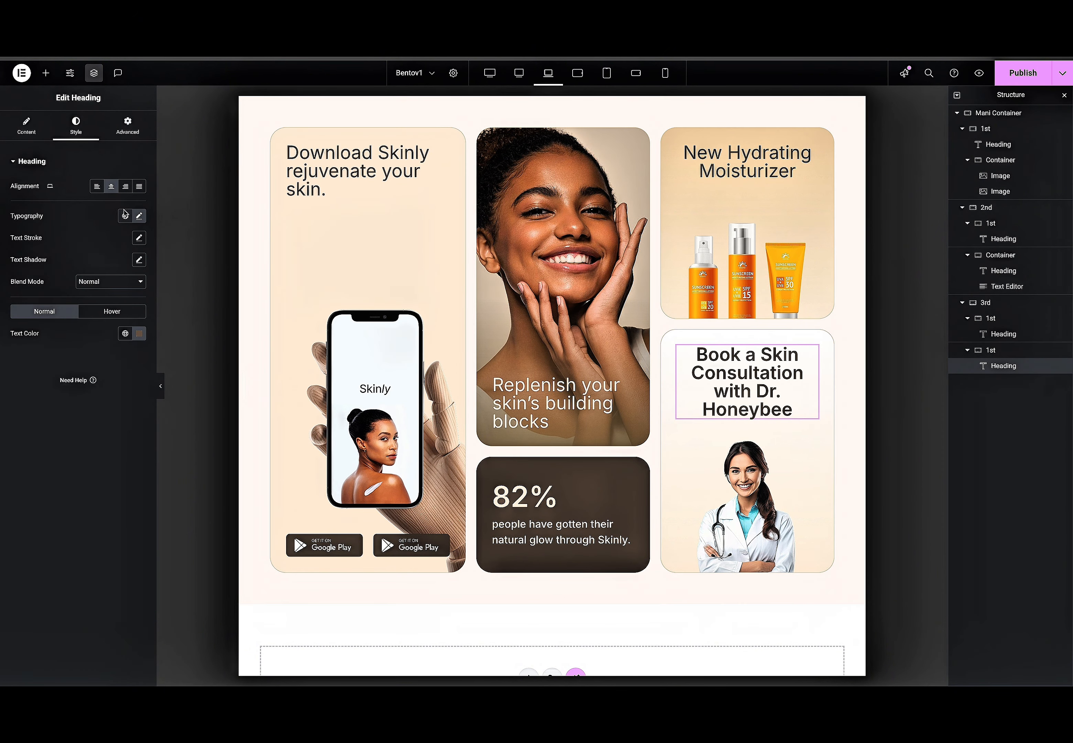
pyautogui.click(139, 216)
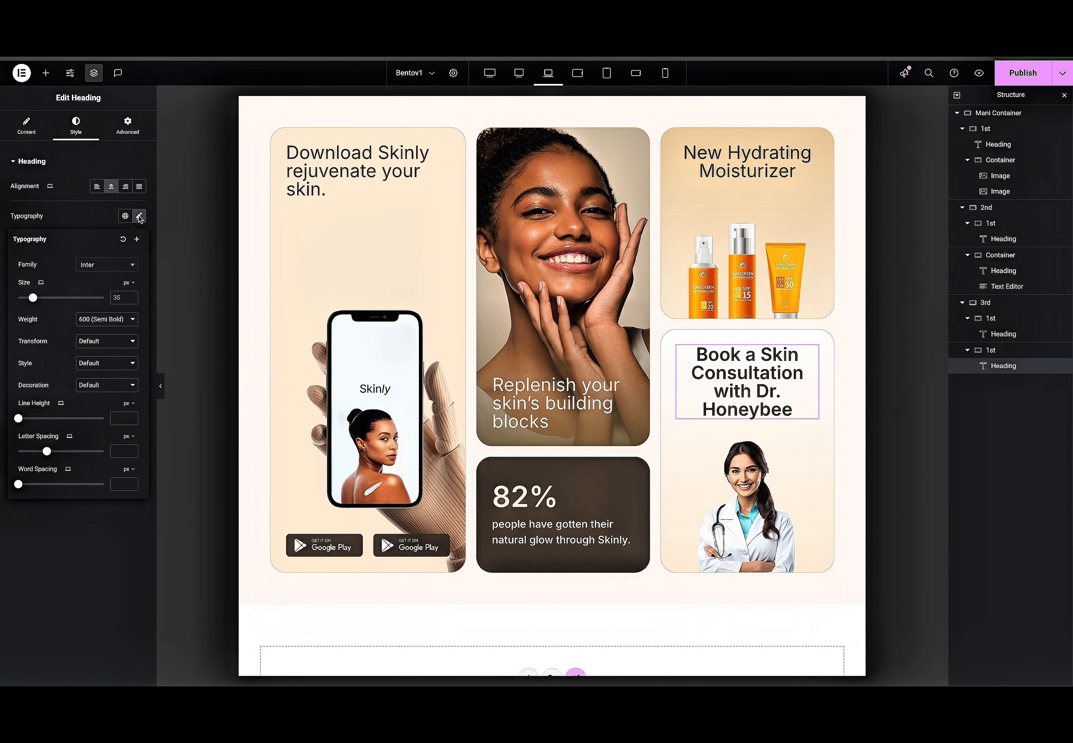
pyautogui.doubleClick(117, 297)
pyautogui.write('22')
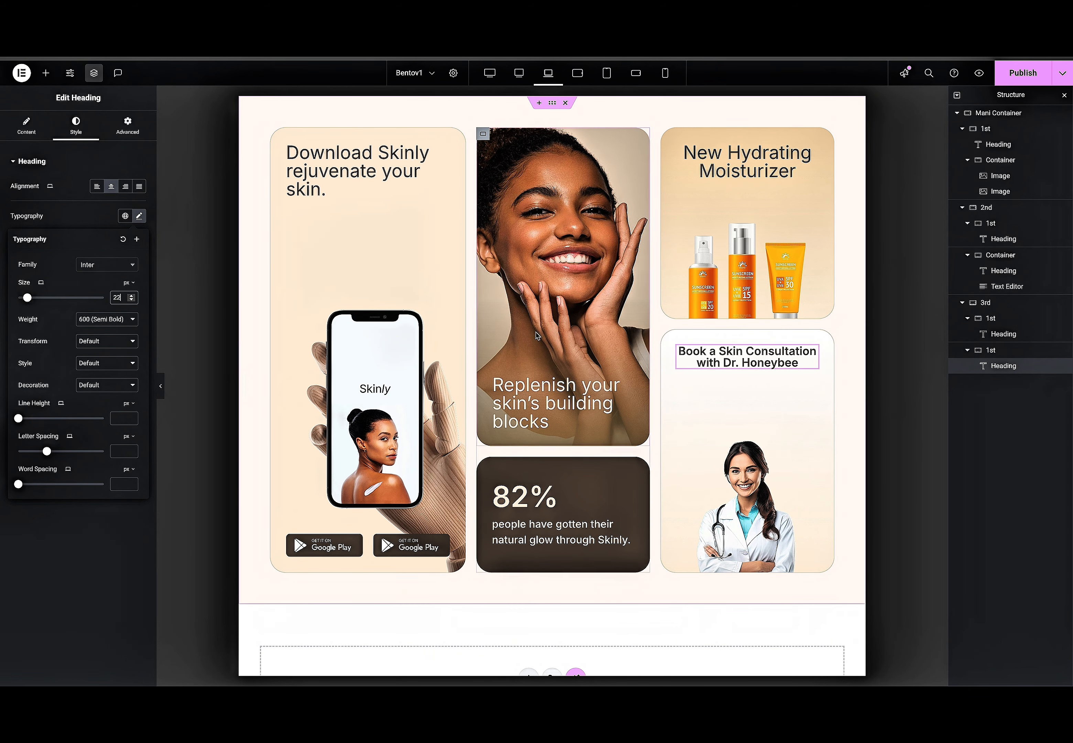
# Check the consultation container's background style and the "New Hydrating Moisturizer" heading's typography settings.
pyautogui.click(667, 336)
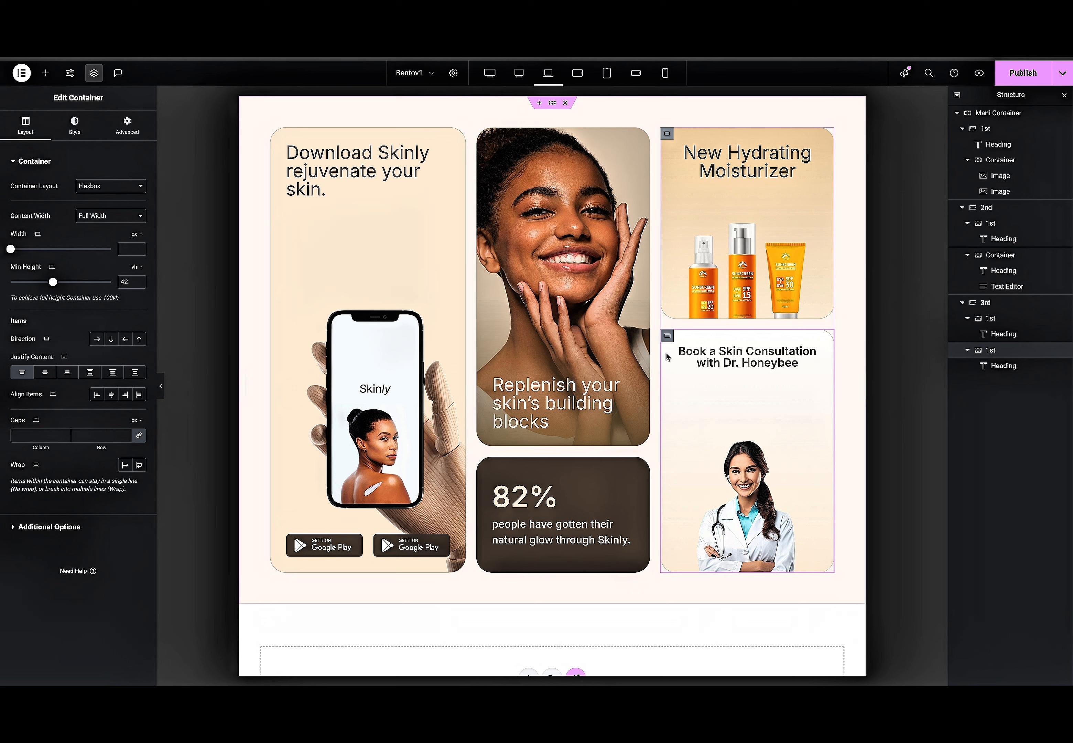
pyautogui.click(74, 126)
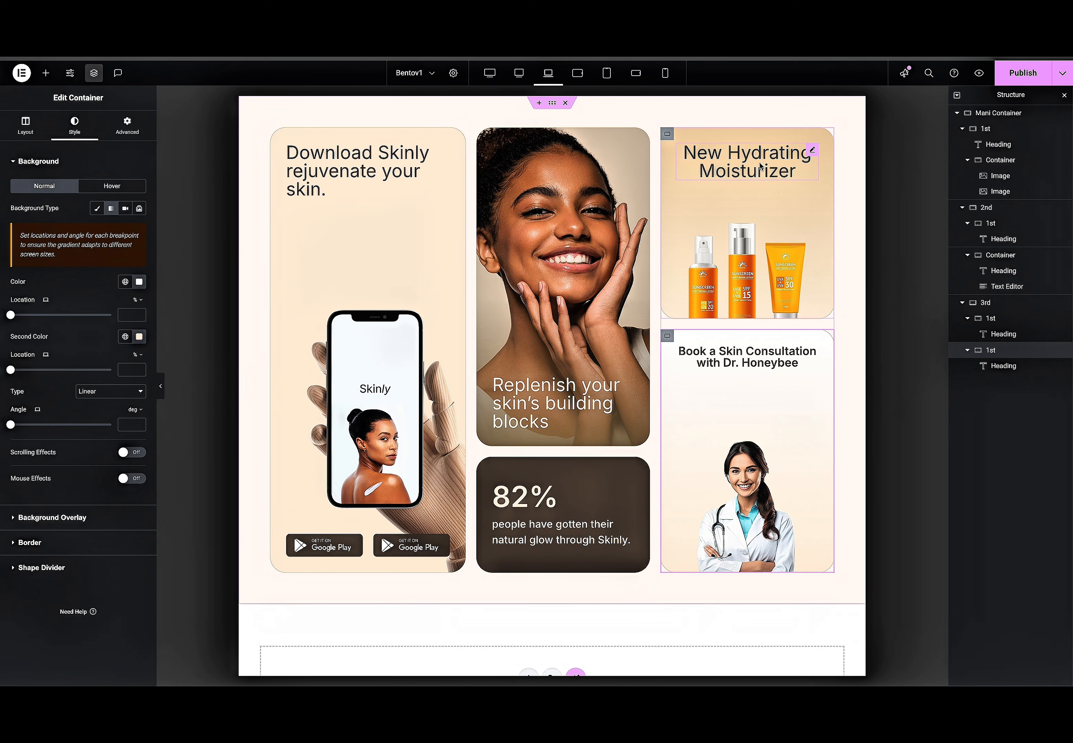
pyautogui.click(795, 171)
pyautogui.click(139, 216)
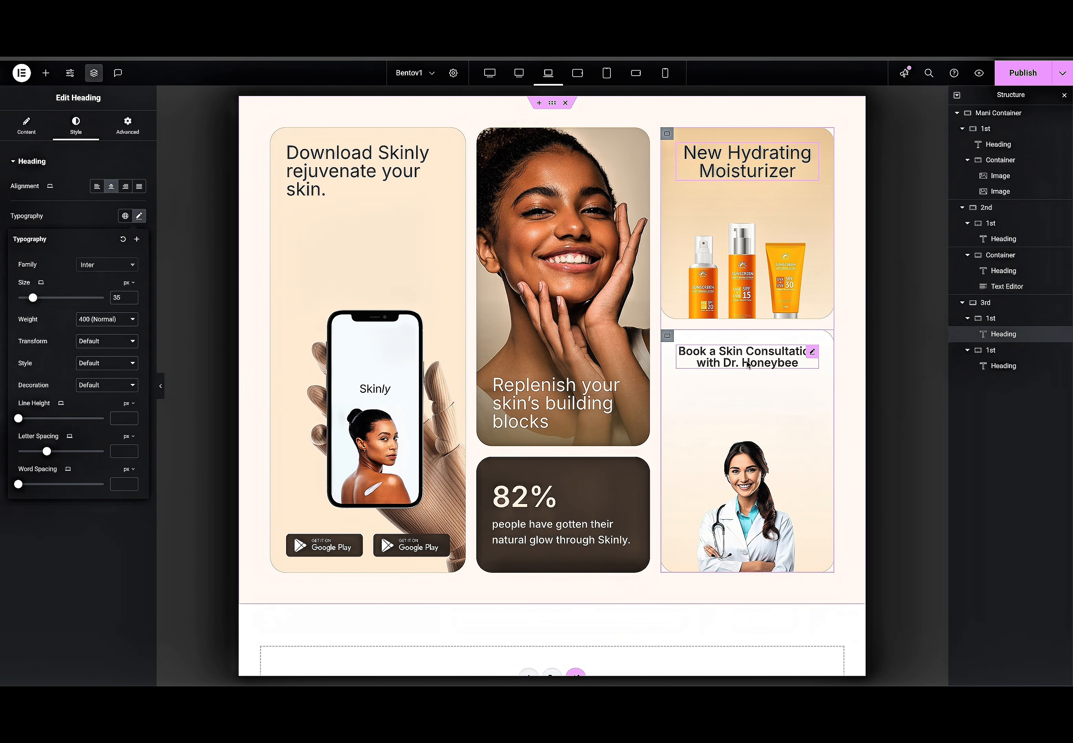
# Set the display width of the doctor image in the consultation container's background overlay to 70%.
pyautogui.click(687, 436)
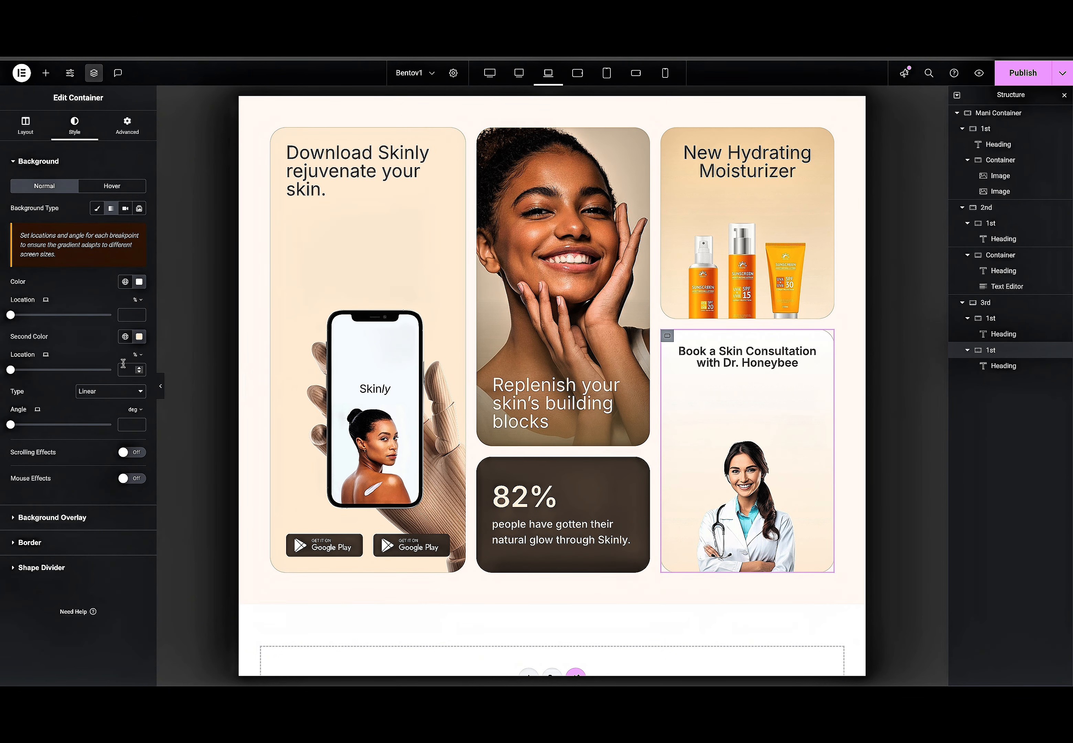
pyautogui.click(70, 518)
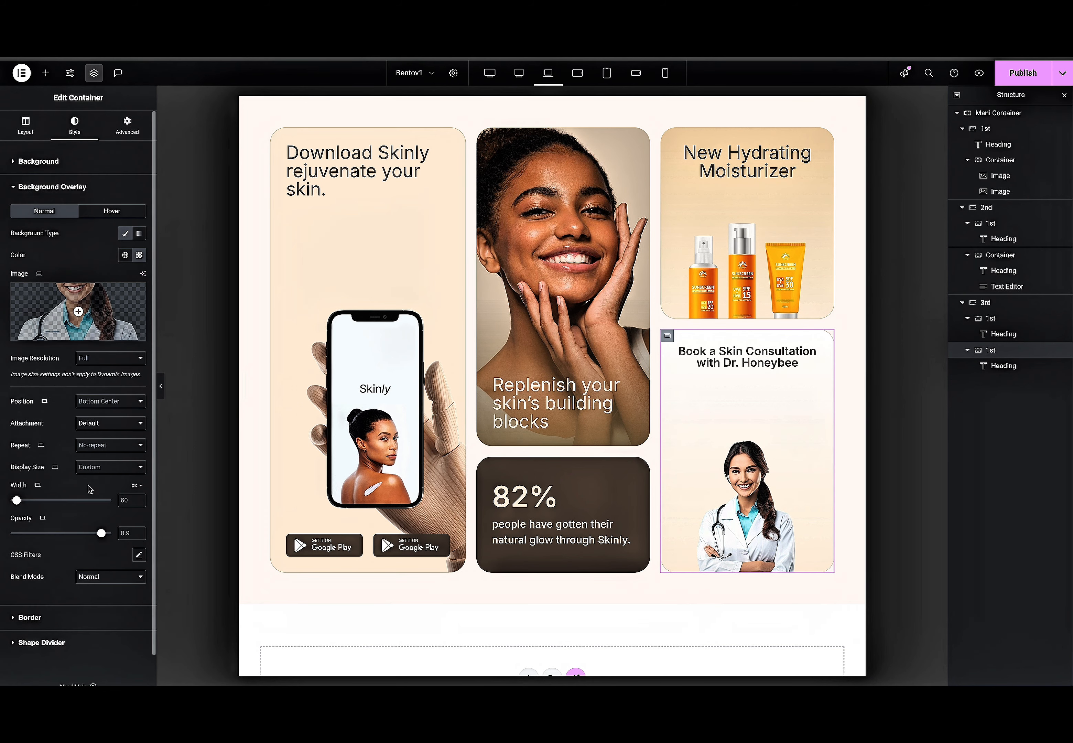
pyautogui.click(136, 486)
pyautogui.click(134, 502)
pyautogui.click(126, 500)
pyautogui.write('70')
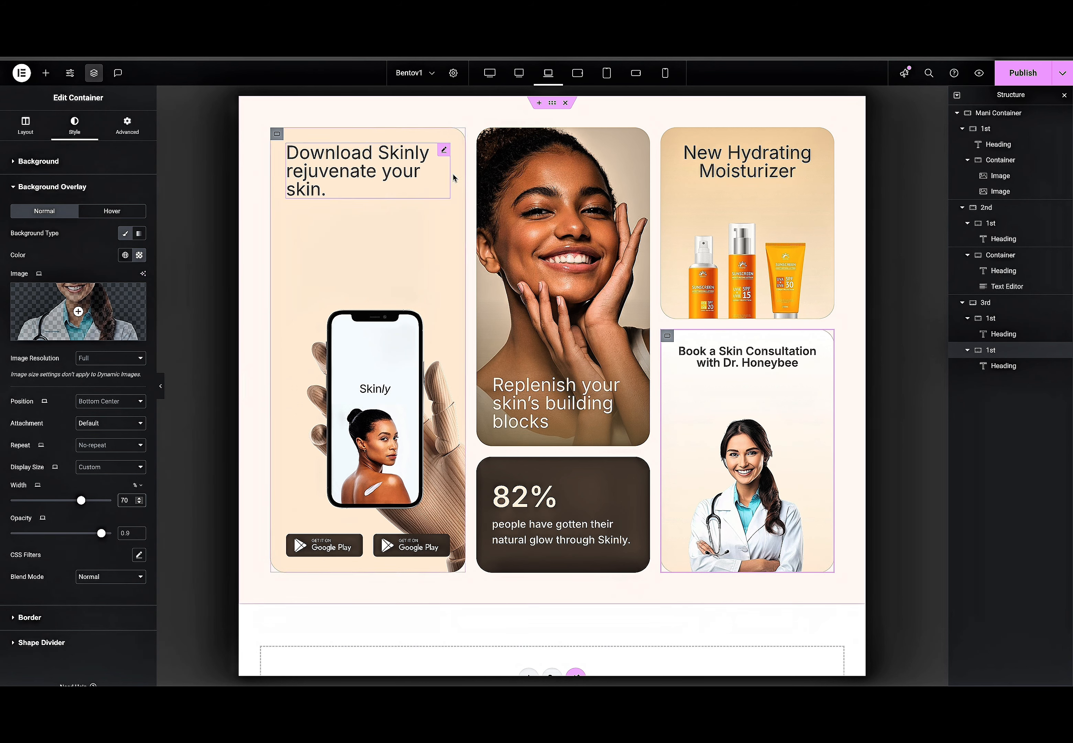
pyautogui.scroll(-2, 525, 330)
pyautogui.scroll(2, 525, 330)
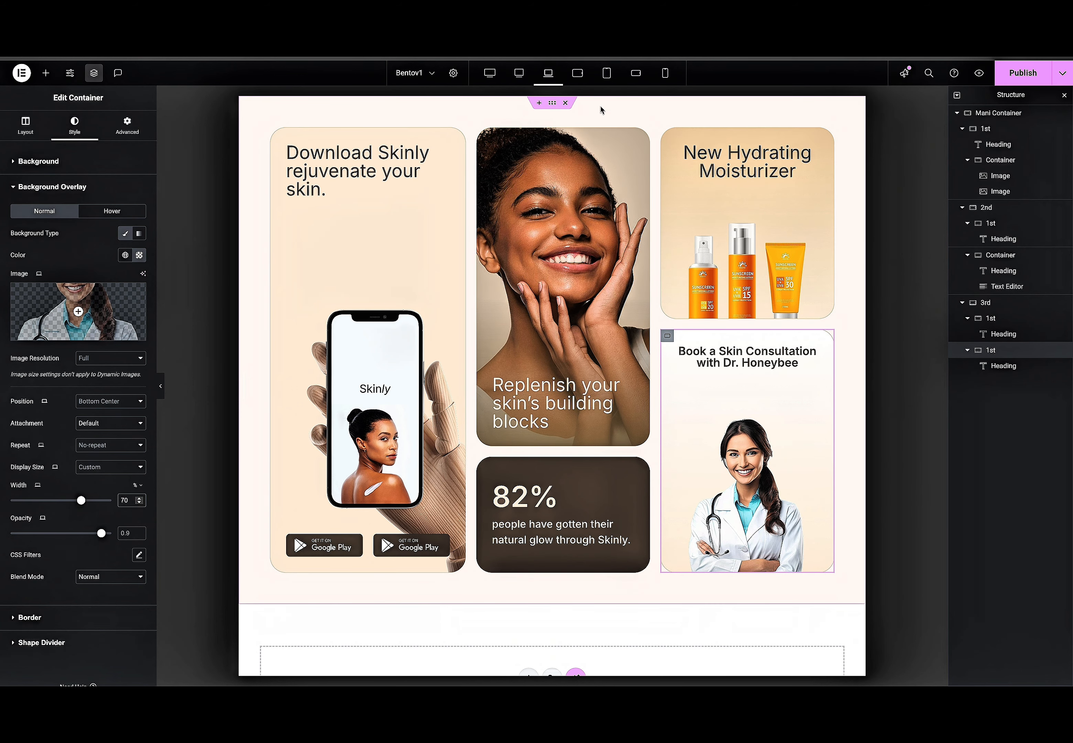
# Switch to the tablet landscape breakpoint and set the main container's minimum height to 70 vh.
pyautogui.click(577, 73)
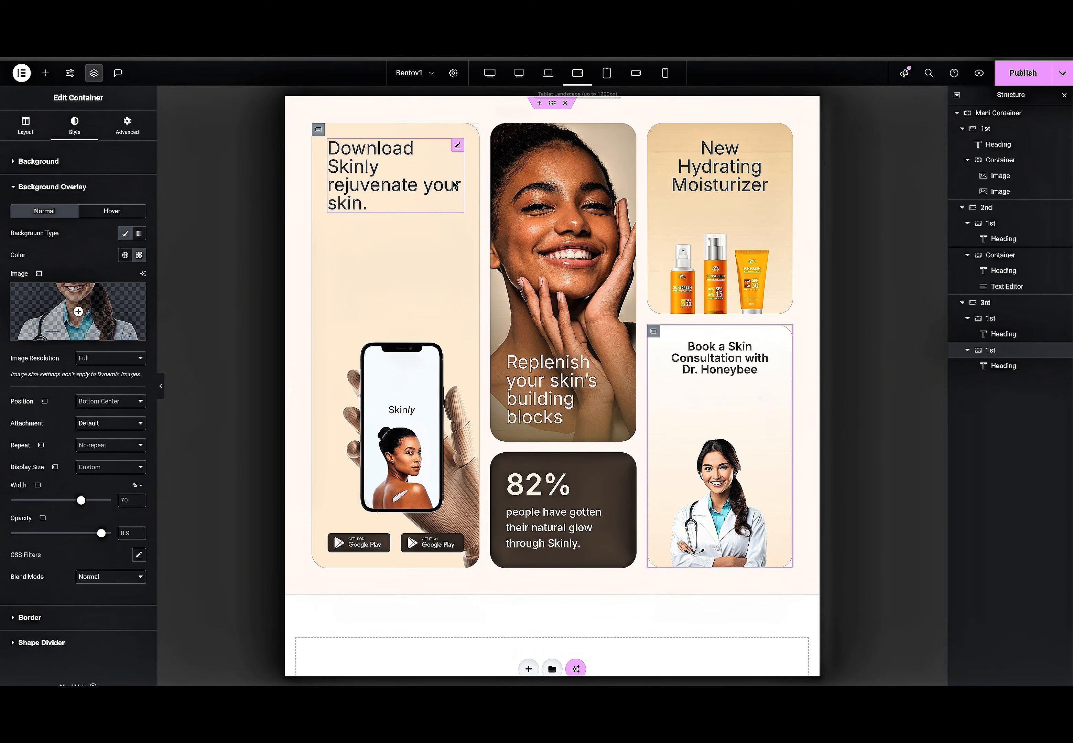
pyautogui.click(552, 104)
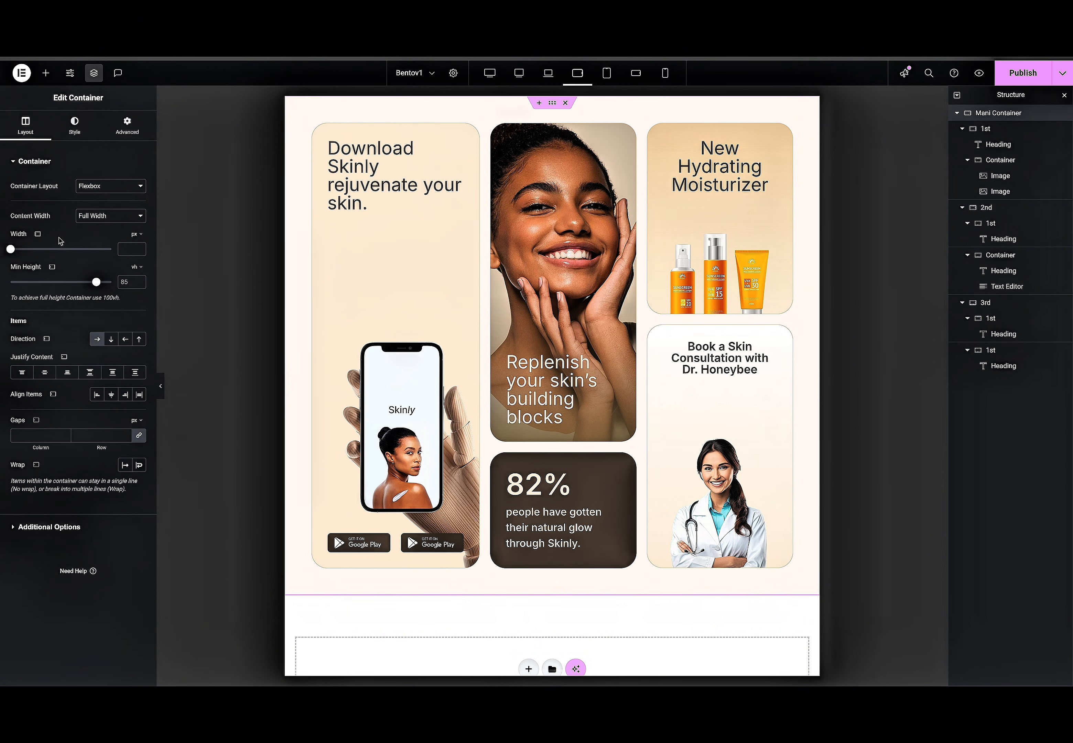
pyautogui.doubleClick(121, 281)
pyautogui.write('70')
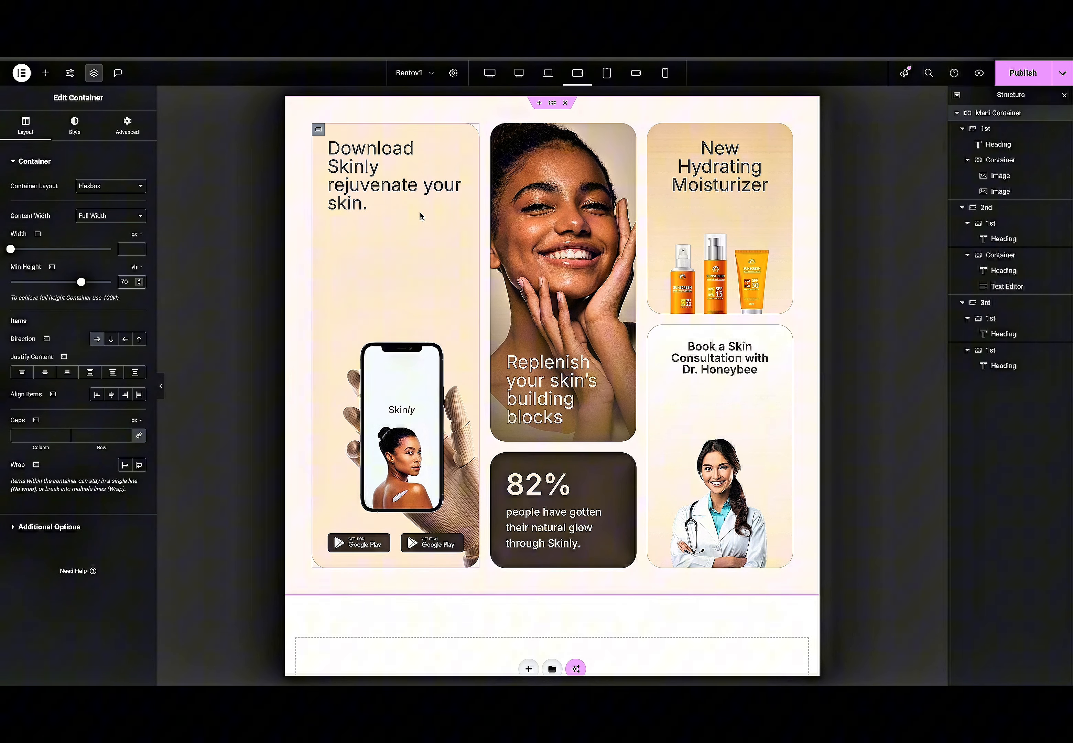
# Set the "Download Skinly rejuvenate your skin." heading's font size to 28 px for the tablet landscape breakpoint.
pyautogui.click(388, 168)
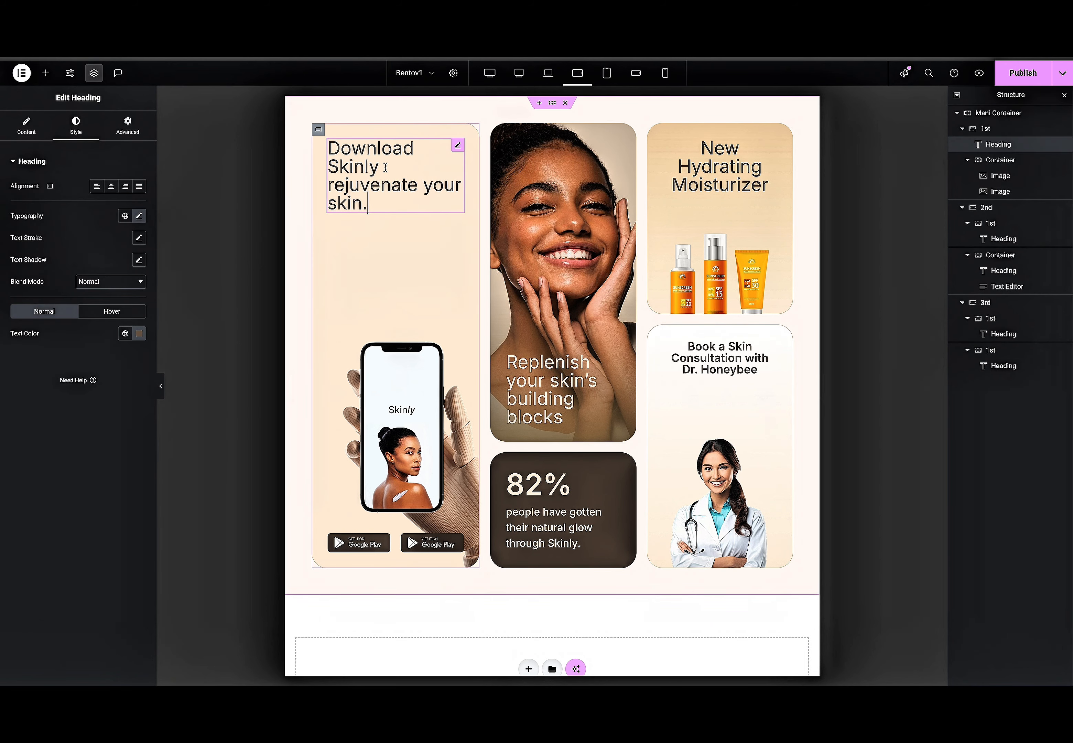
pyautogui.click(139, 216)
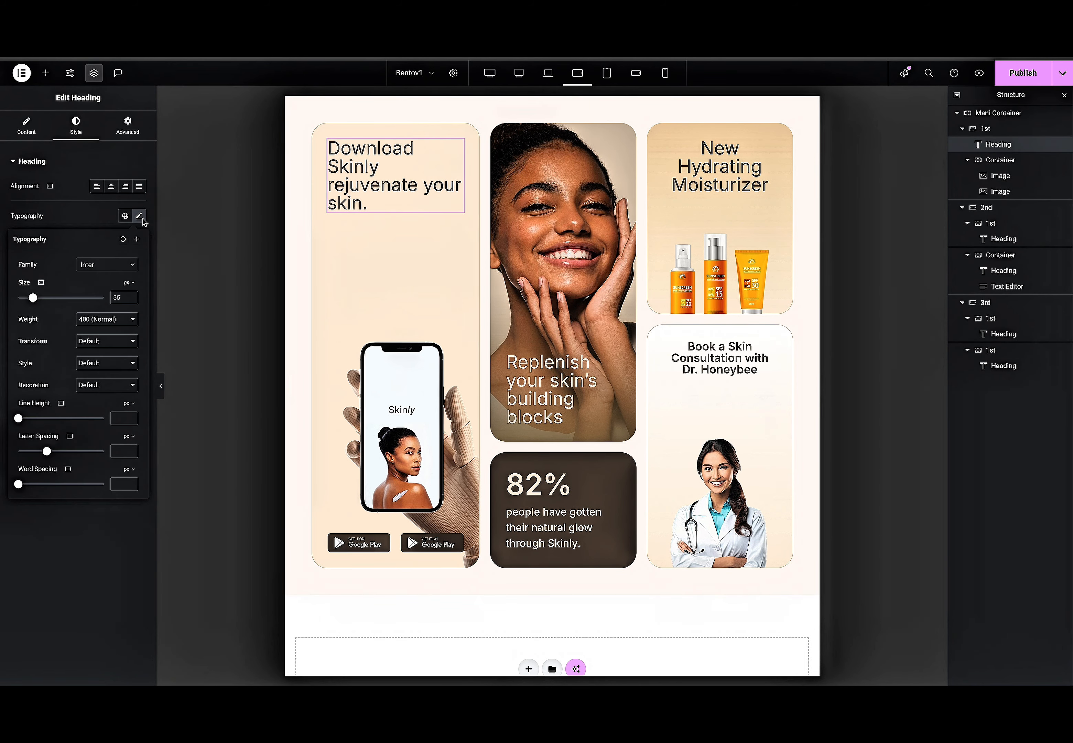
pyautogui.doubleClick(116, 298)
pyautogui.write('28')
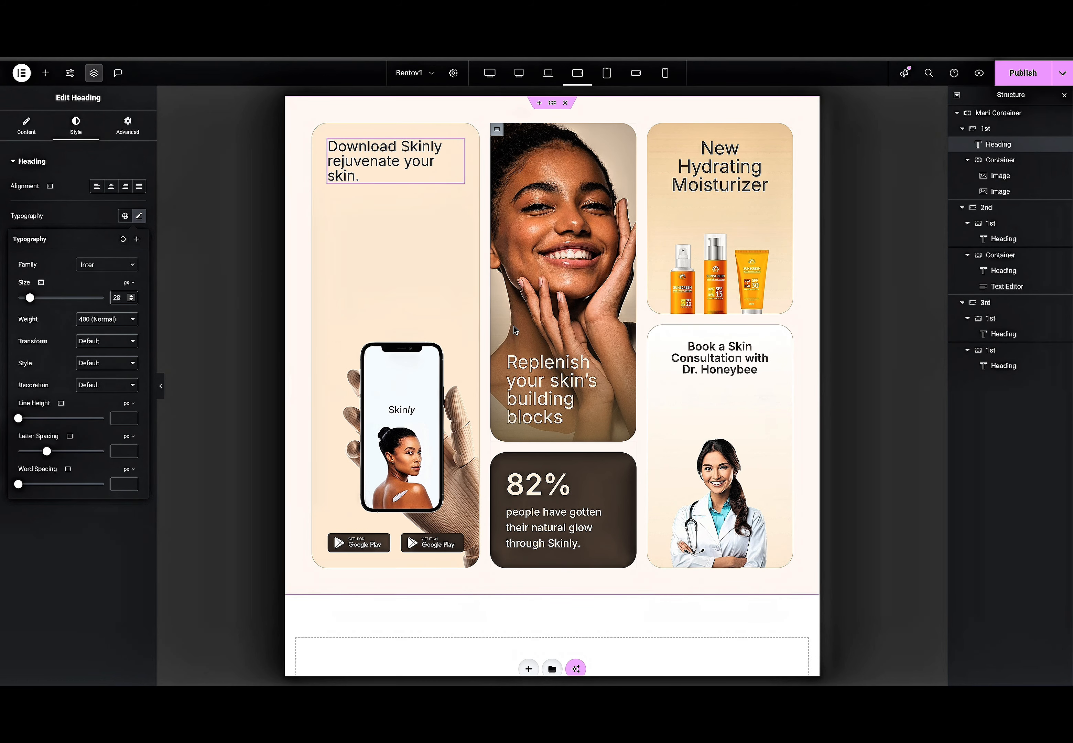
# Set the minimum height of the container with the smiling woman's photo to 45 vh.
pyautogui.click(498, 130)
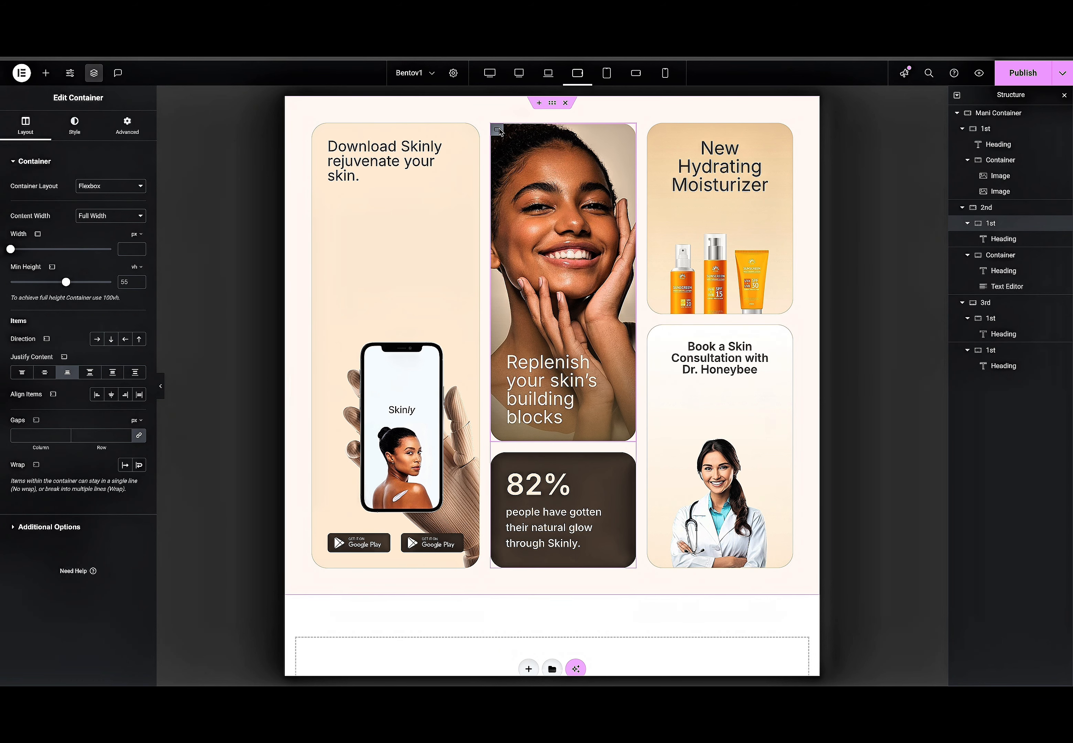
pyautogui.doubleClick(125, 281)
pyautogui.write('45')
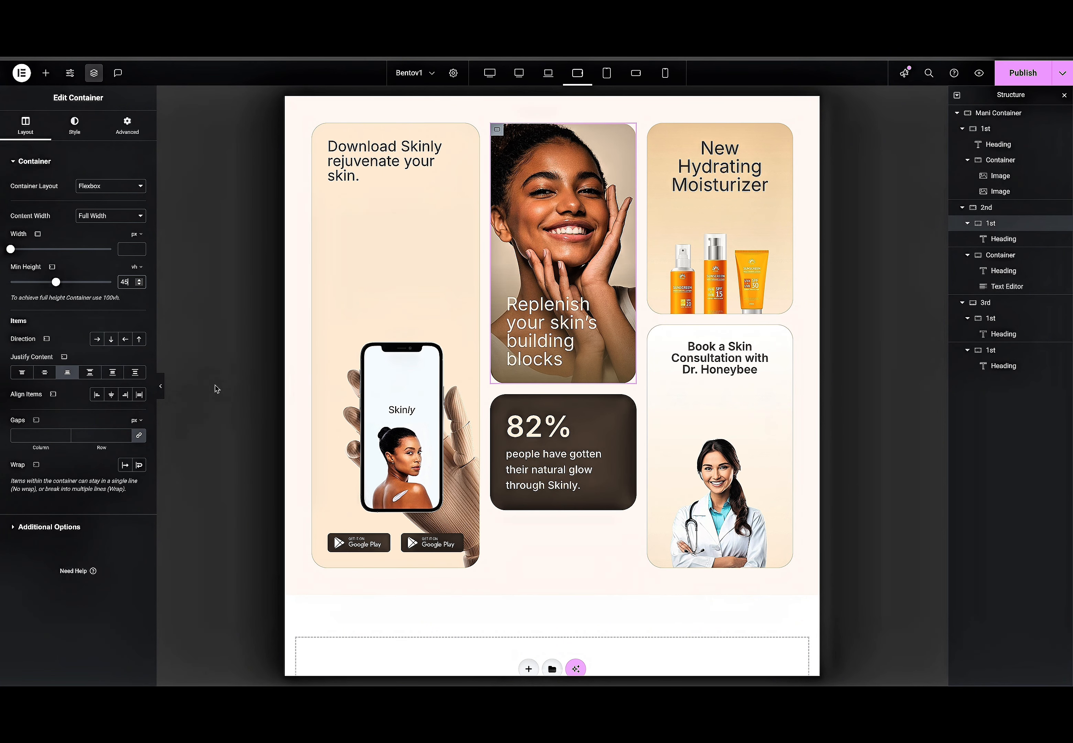
# Set the "Replenish your skin's building blocks" heading's font size to 28 px.
pyautogui.click(561, 328)
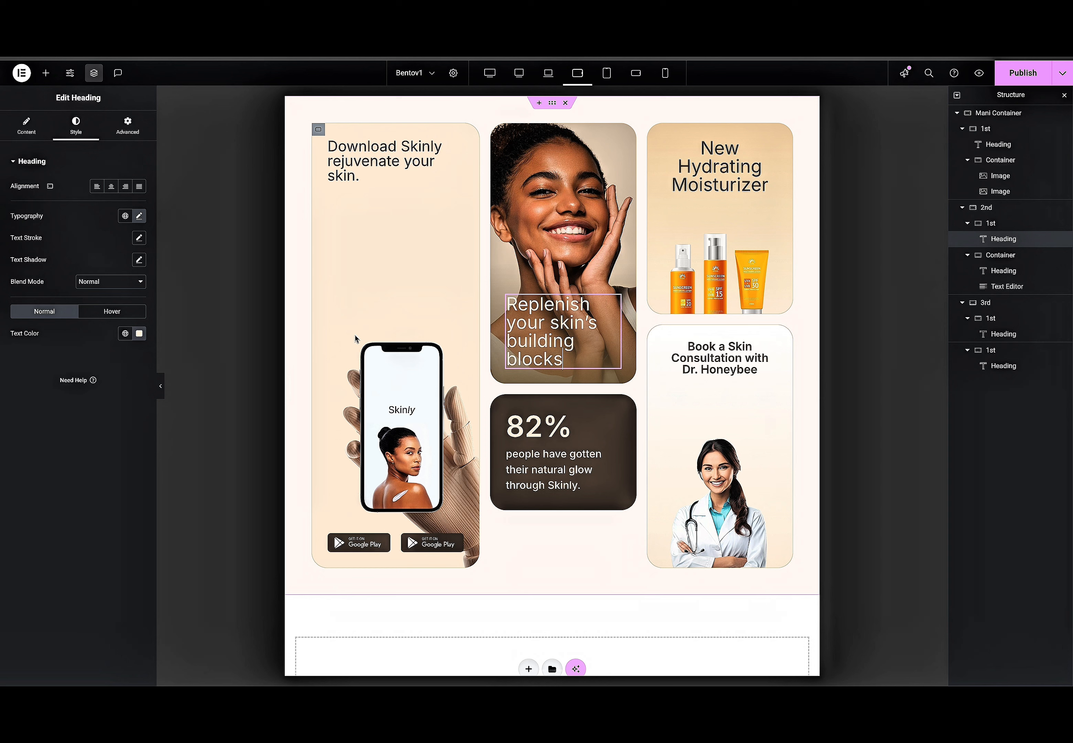
pyautogui.click(139, 216)
pyautogui.click(356, 161)
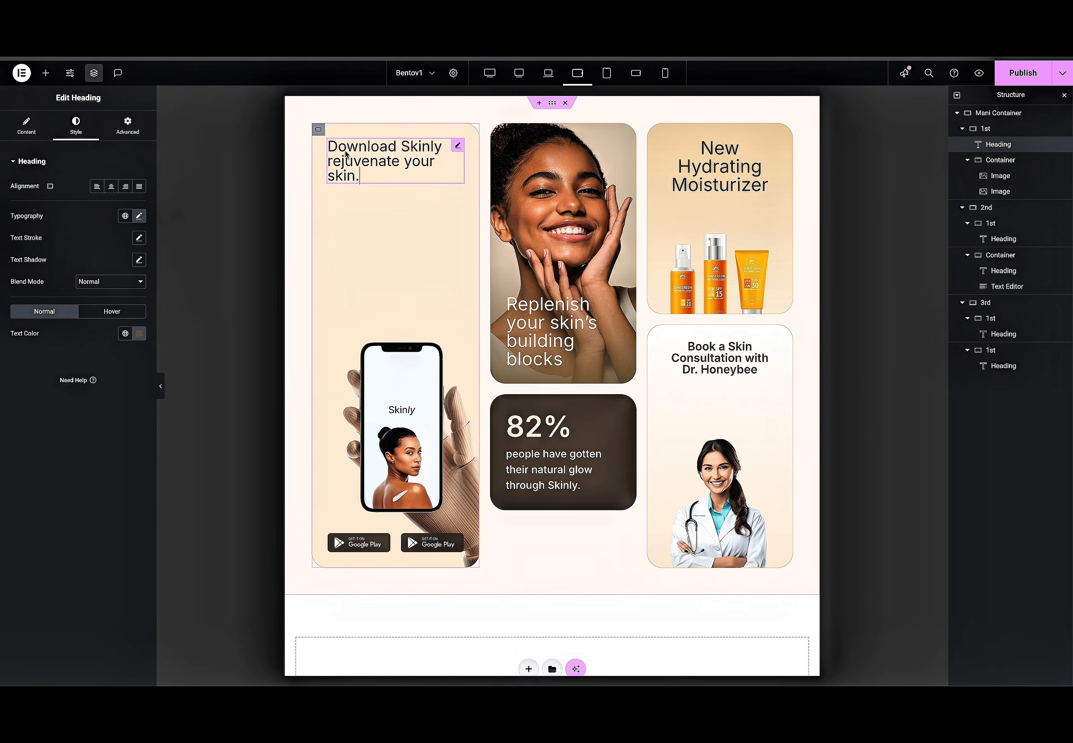
pyautogui.click(140, 216)
pyautogui.click(564, 359)
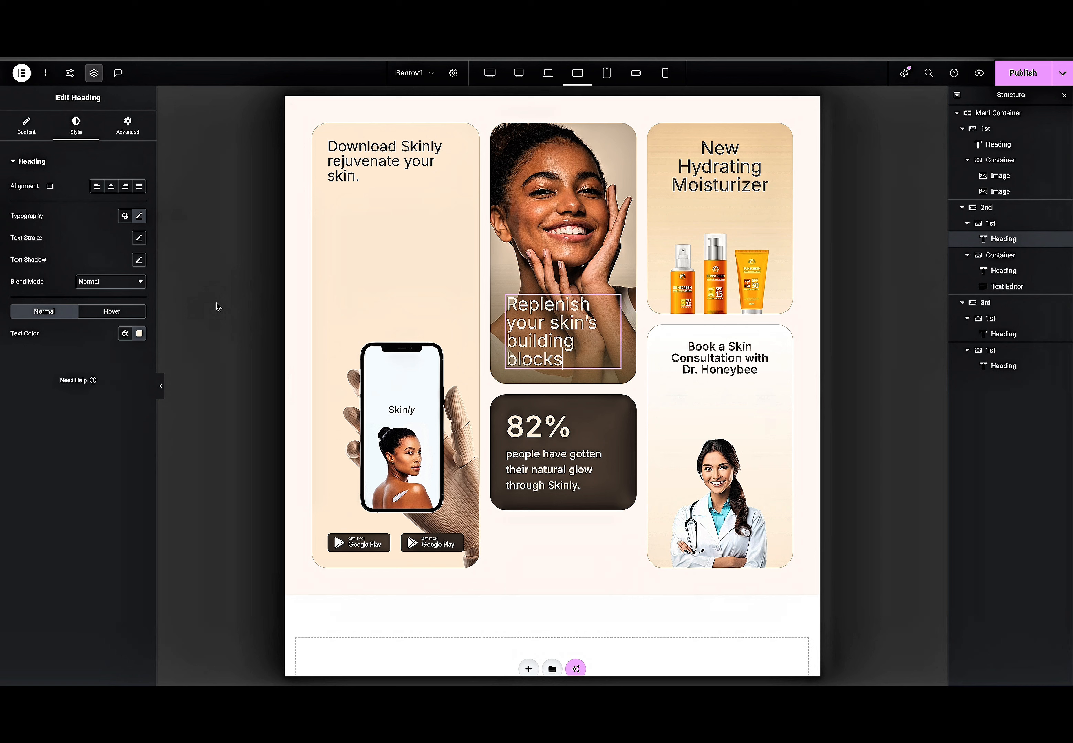
pyautogui.click(140, 217)
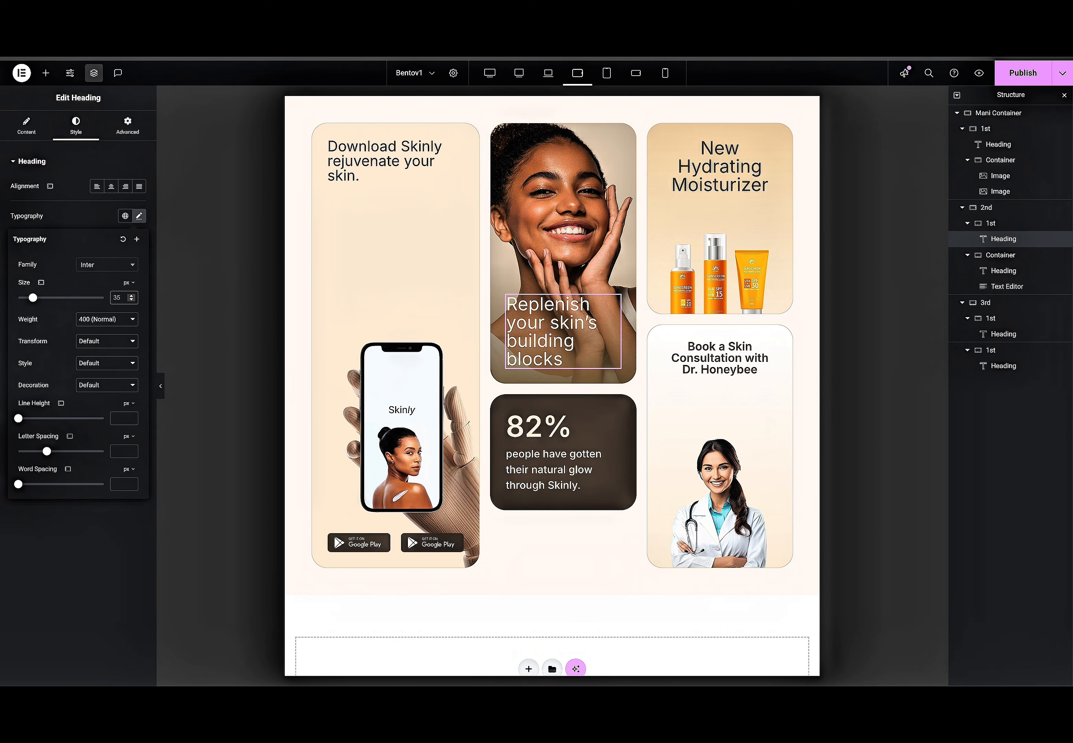
pyautogui.write('28')
# Set the "82%" heading's font size to 48 px and the paragraph below it to 18 px.
pyautogui.click(558, 432)
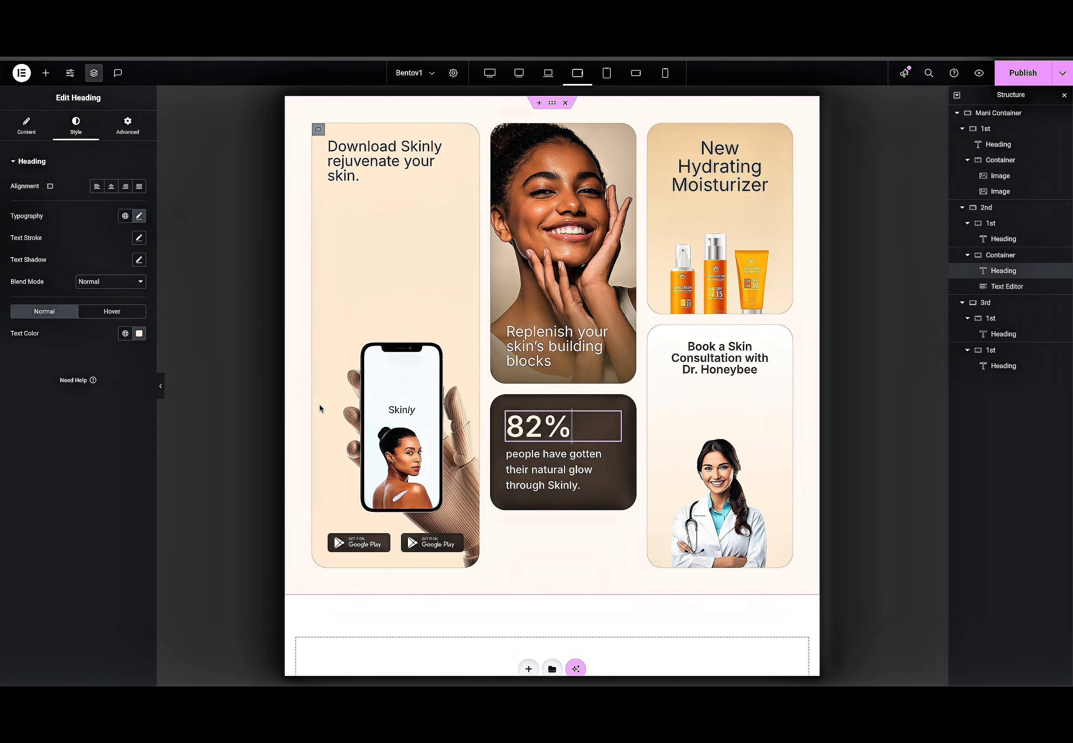
pyautogui.click(139, 216)
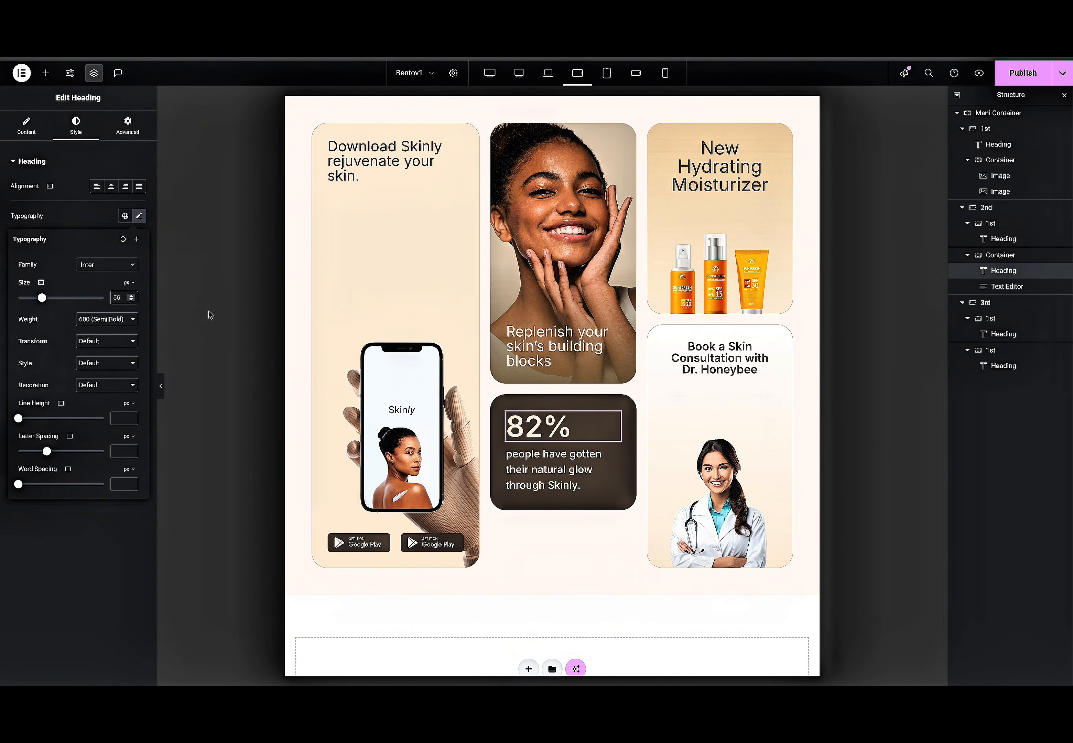
pyautogui.write('48')
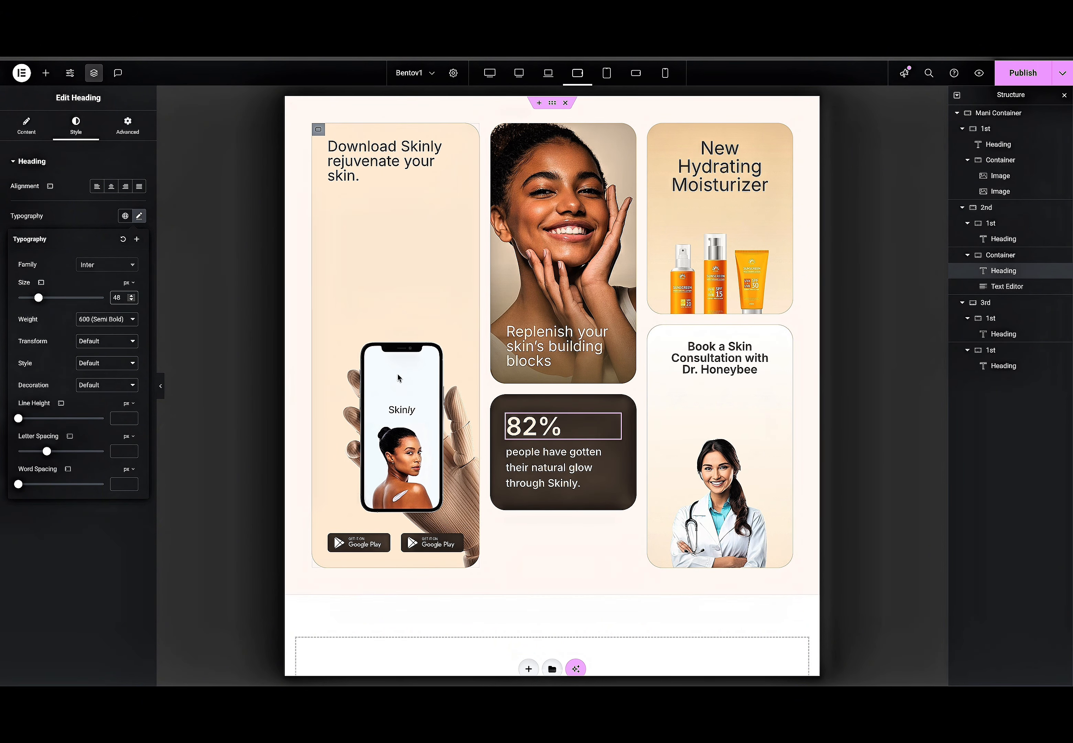
pyautogui.click(607, 452)
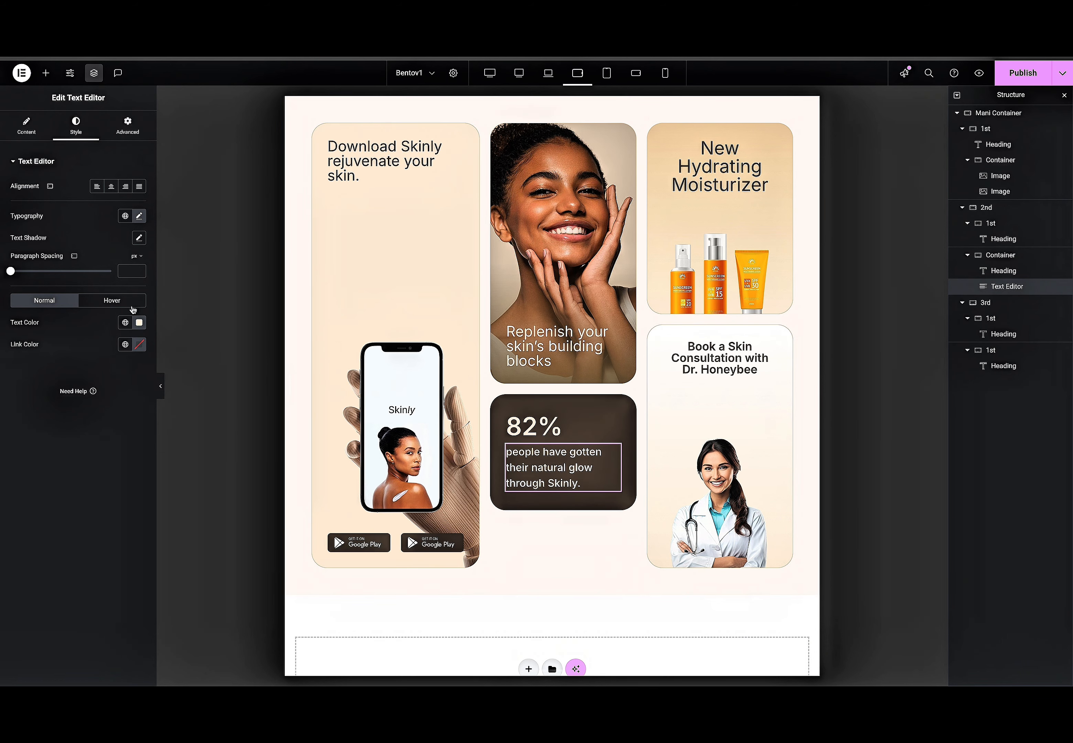
pyautogui.click(139, 216)
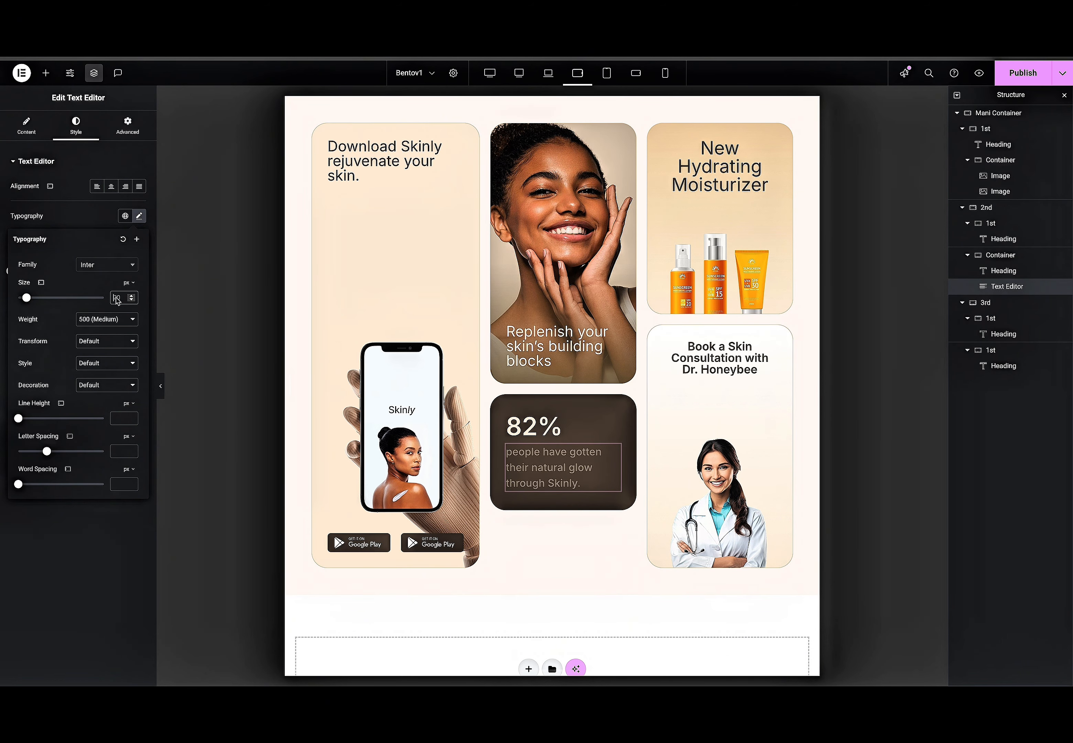
pyautogui.write('18')
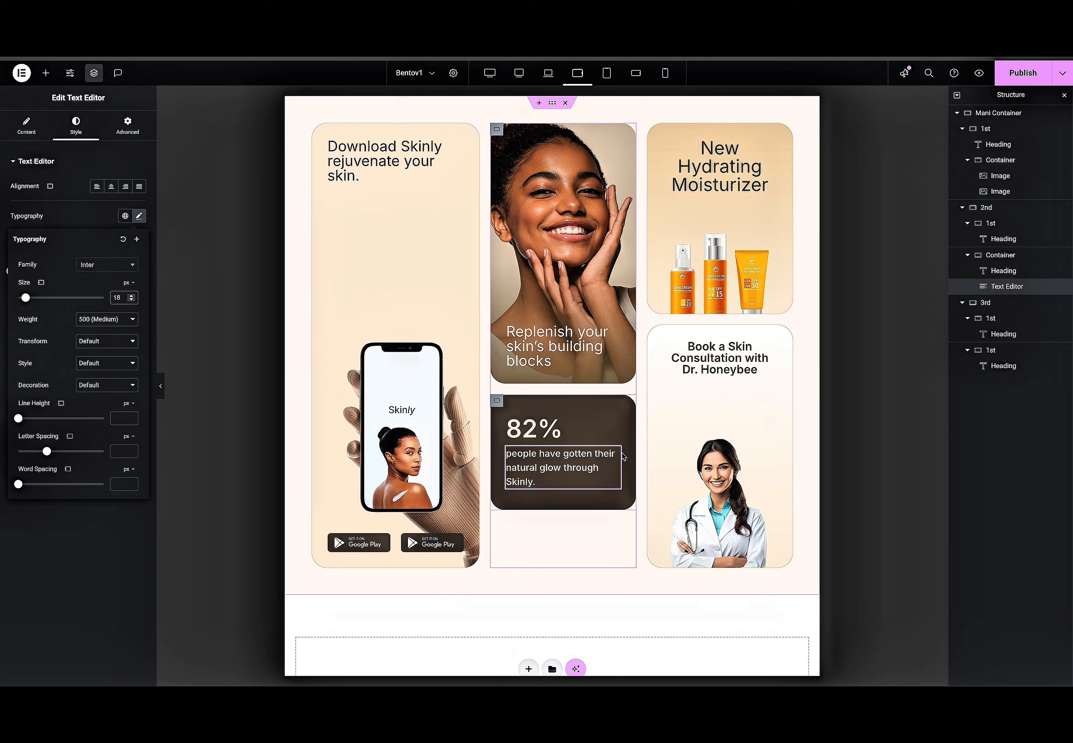
# Set the "New Hydrating Moisturizer" heading's font size to 28 px.
pyautogui.click(766, 185)
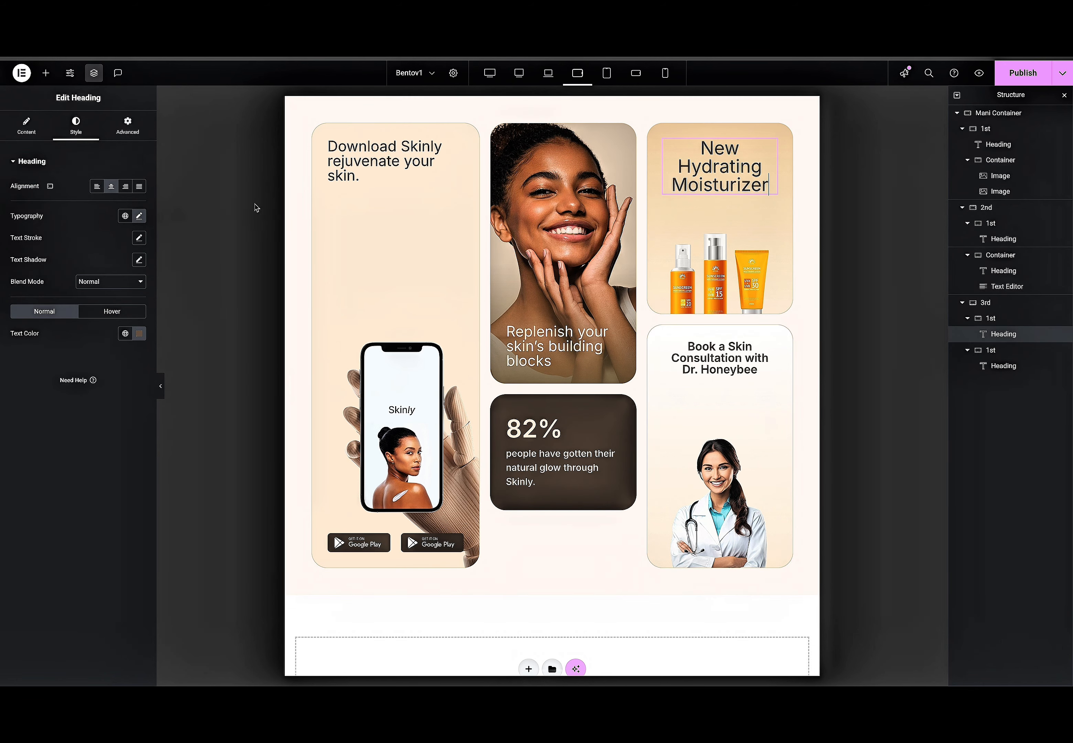
pyautogui.click(139, 216)
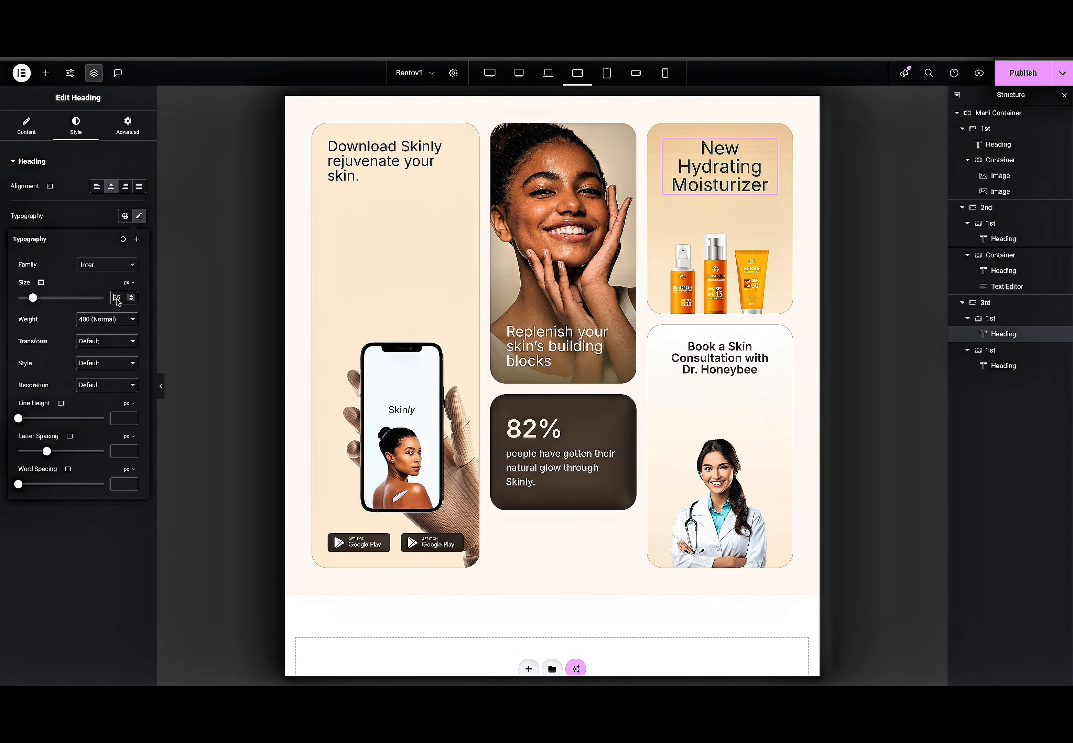
pyautogui.click(118, 301)
pyautogui.write('28')
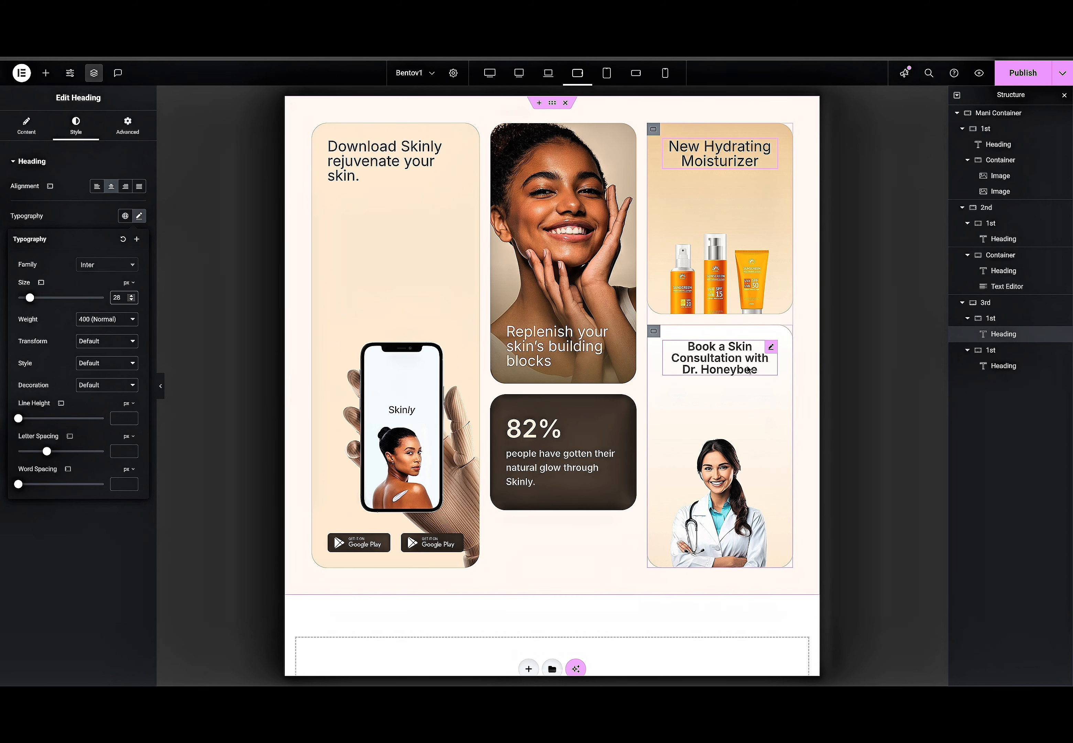
# Set the "Book a Skin Consultation" heading's font size to 18 px.
pyautogui.click(740, 360)
pyautogui.click(139, 215)
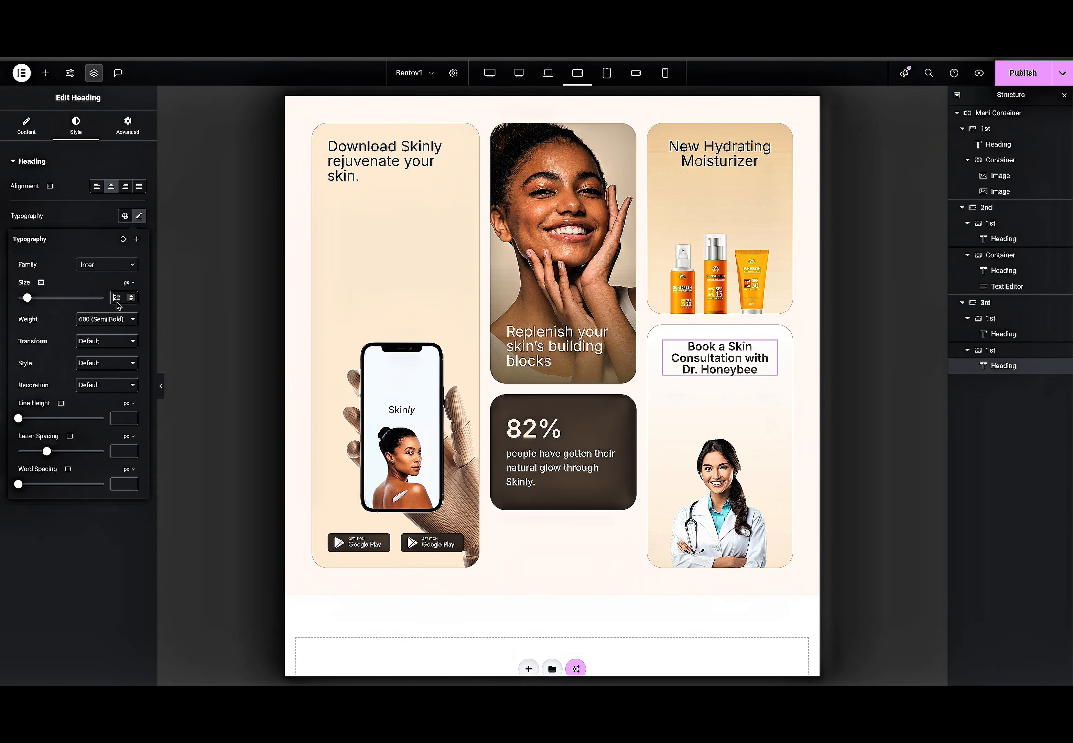
pyautogui.write('1')
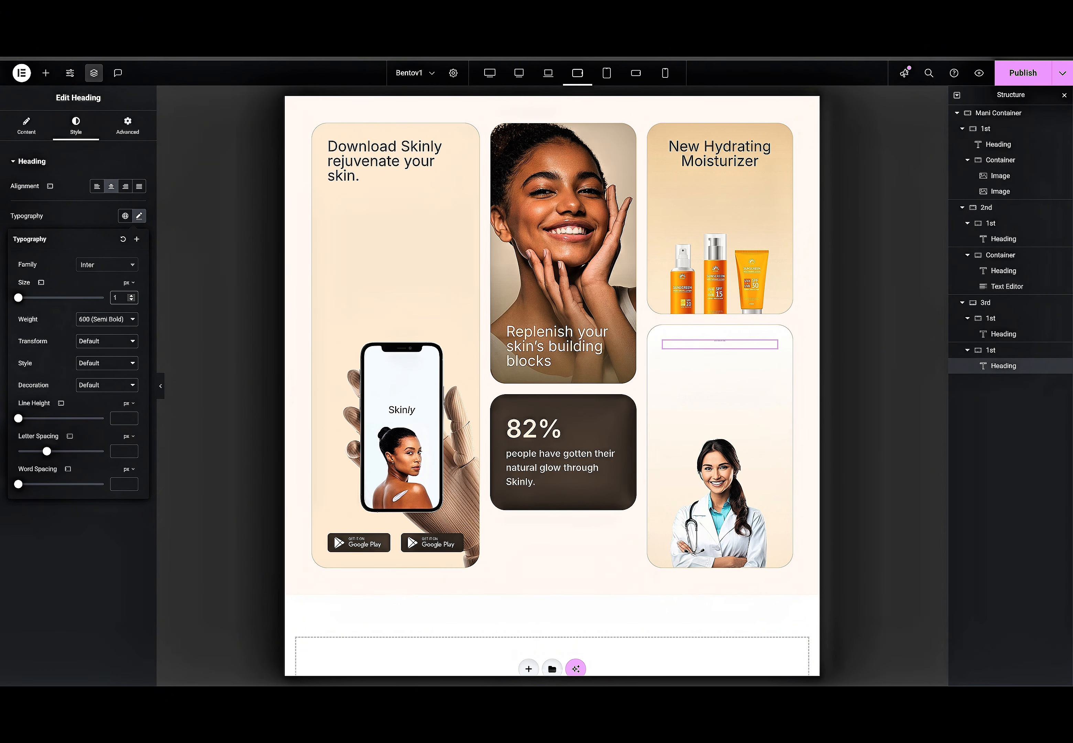
pyautogui.press('BackSpace')
pyautogui.write('20')
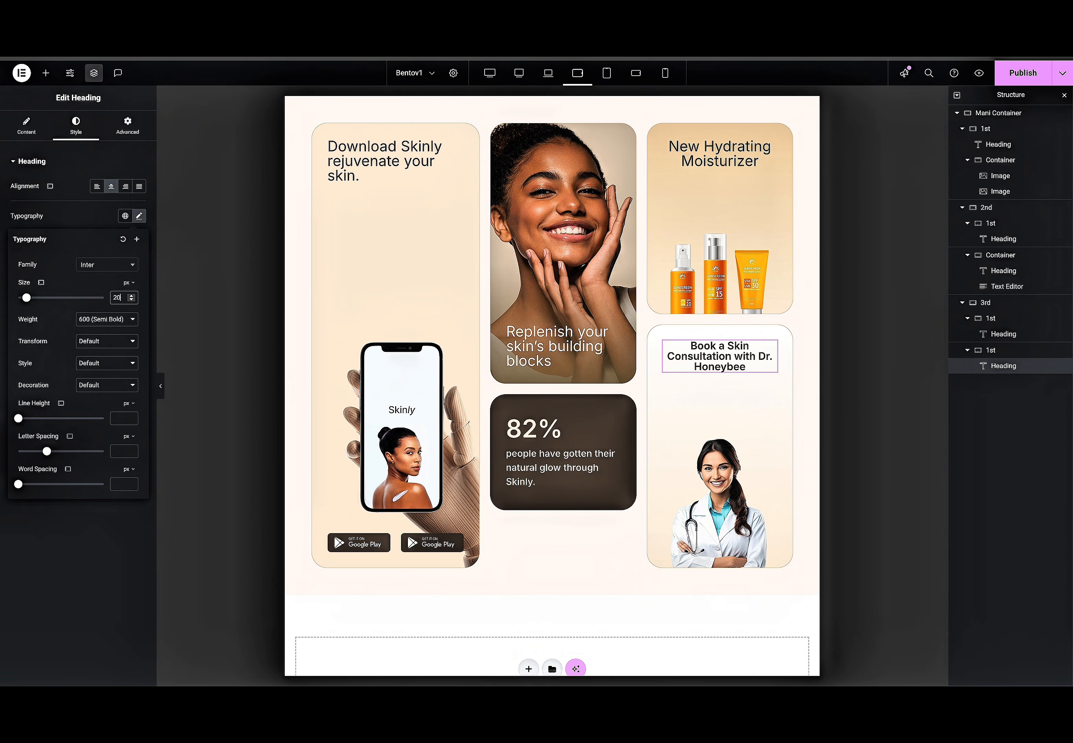
pyautogui.press('BackSpace')
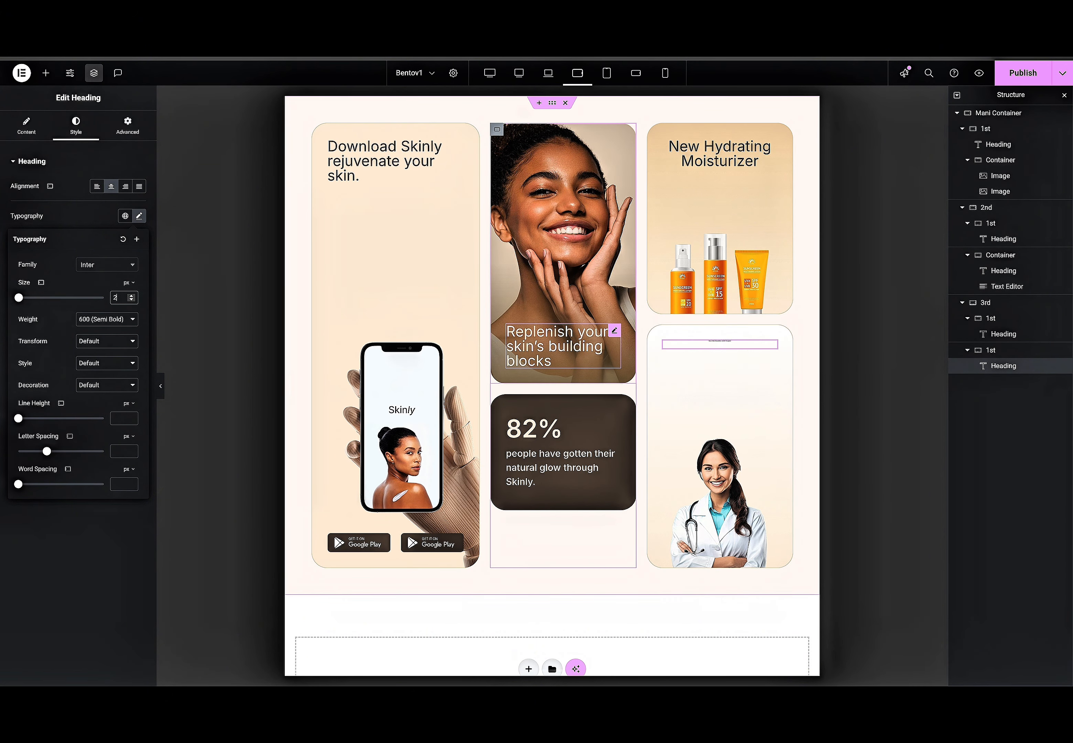
pyautogui.write('2')
pyautogui.press('BackSpace')
pyautogui.press('BackSpace')
pyautogui.write('18')
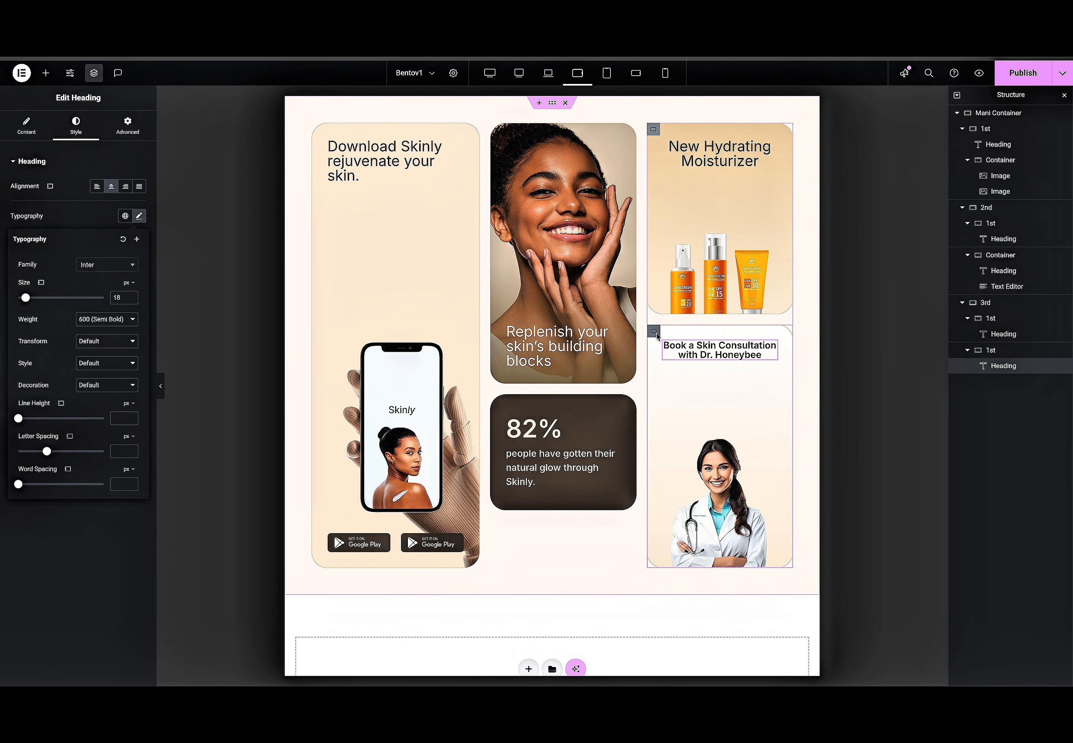
# Set the minimum height of the "New Hydrating Moisturizer" container to 28 vh.
pyautogui.click(653, 331)
pyautogui.click(653, 129)
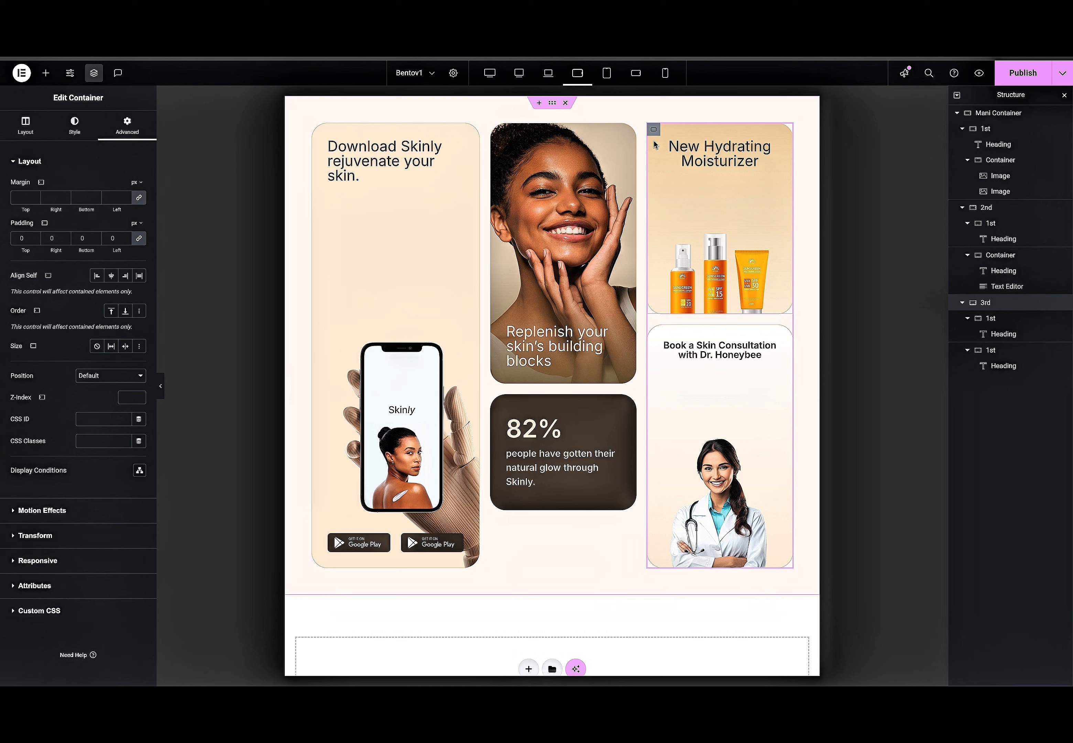
pyautogui.click(653, 129)
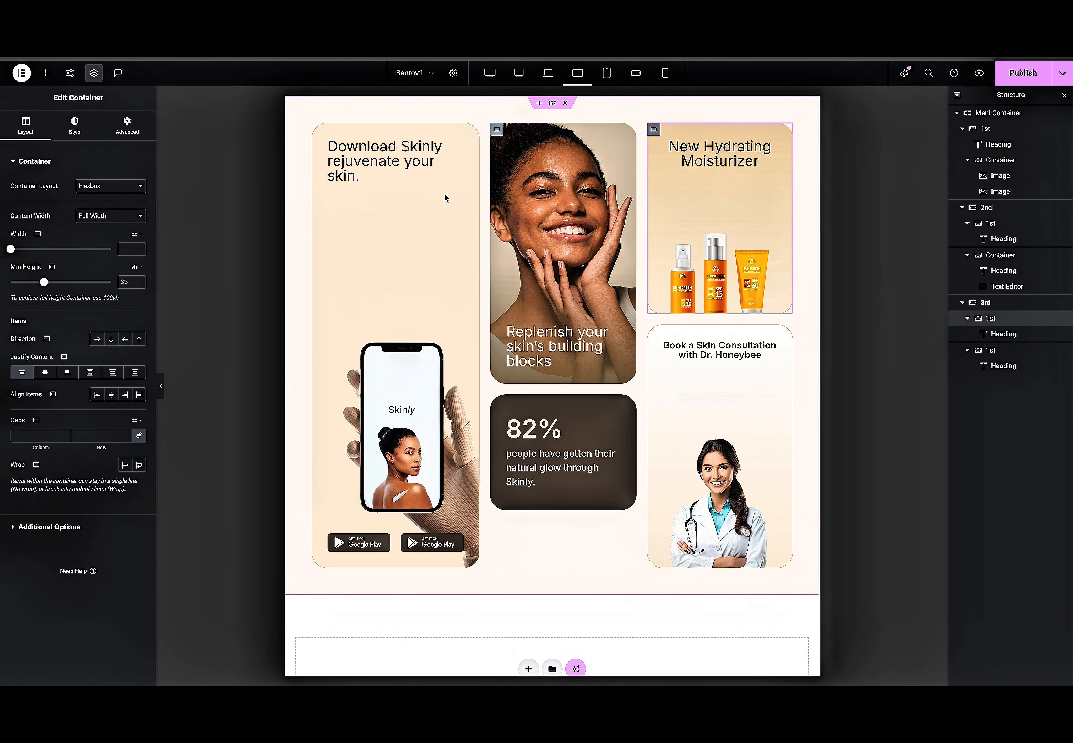
pyautogui.click(125, 281)
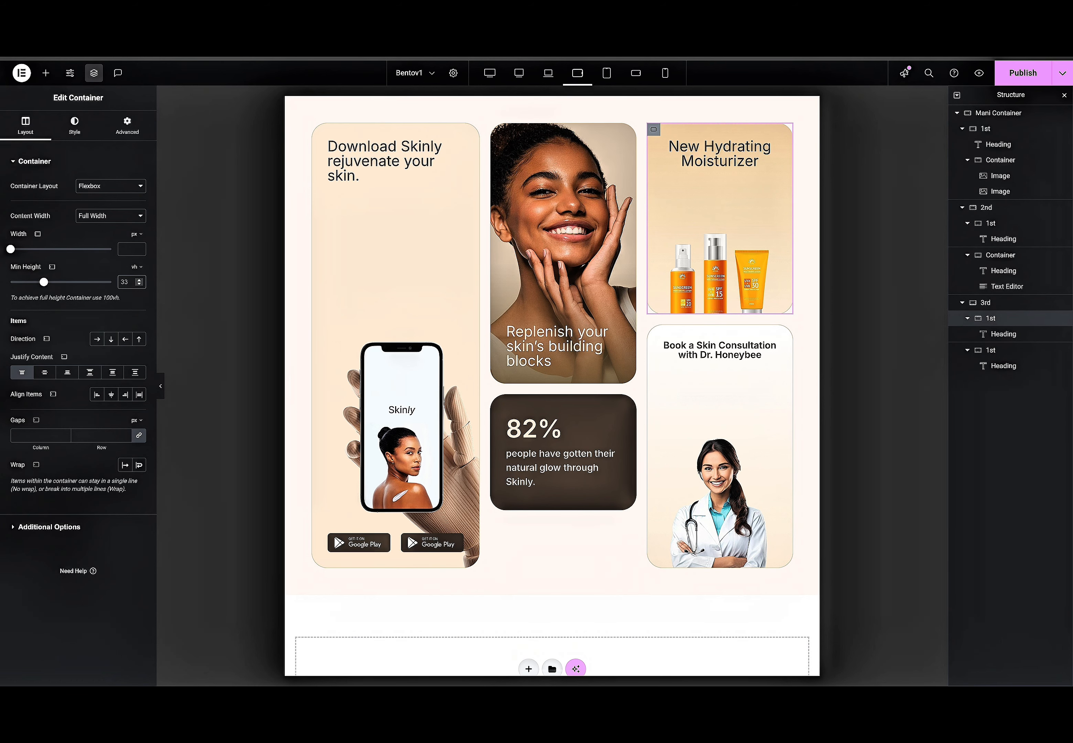
pyautogui.press('Down')
pyautogui.press('Down')
pyautogui.press('Down')
pyautogui.press('Down')
pyautogui.press('Down')
# Set the consultation container's minimum height to 37 vh, aligning its lower edge with the neighbouring cards.
pyautogui.click(653, 302)
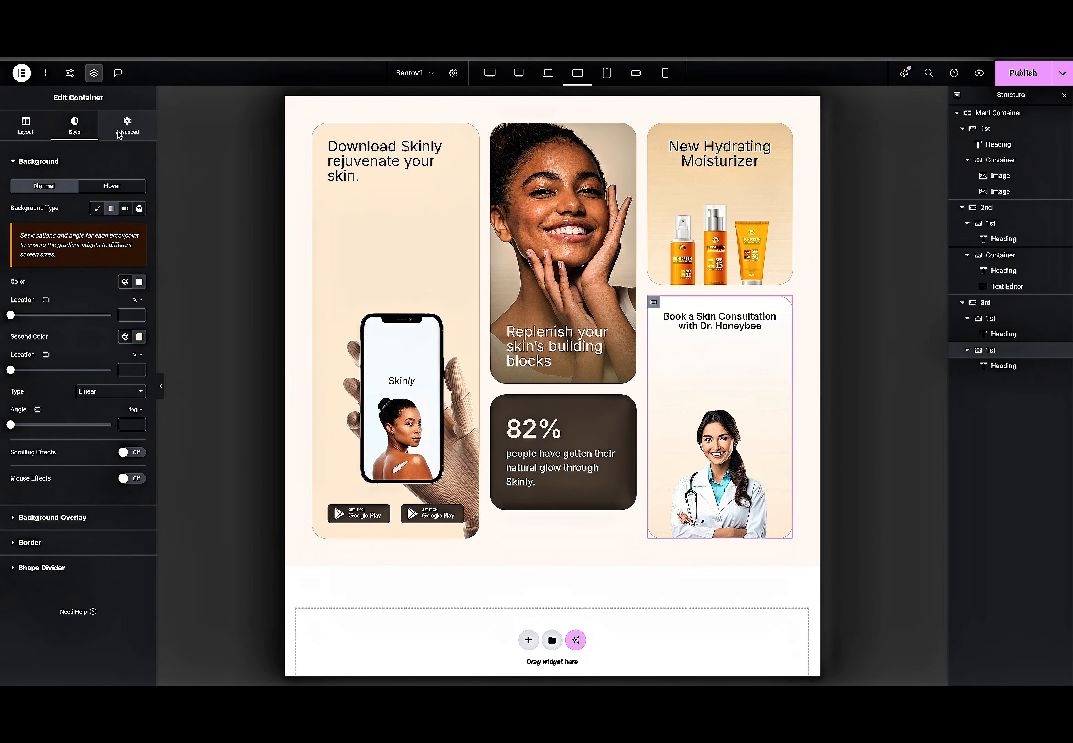
pyautogui.click(27, 129)
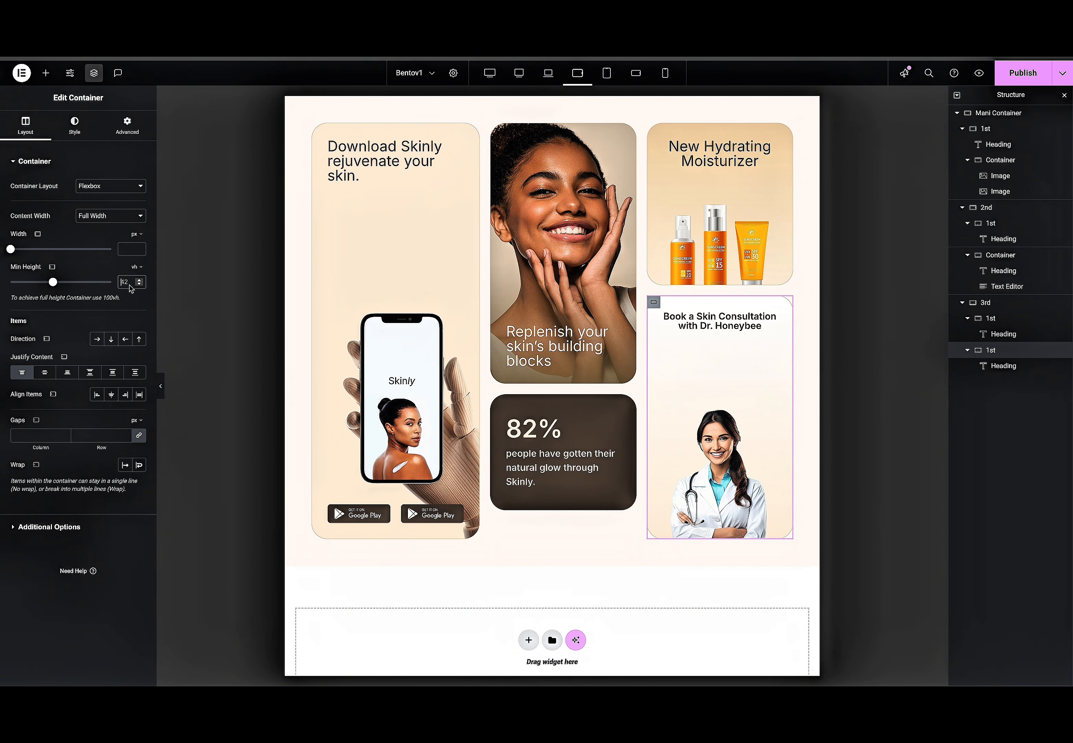
pyautogui.write('38')
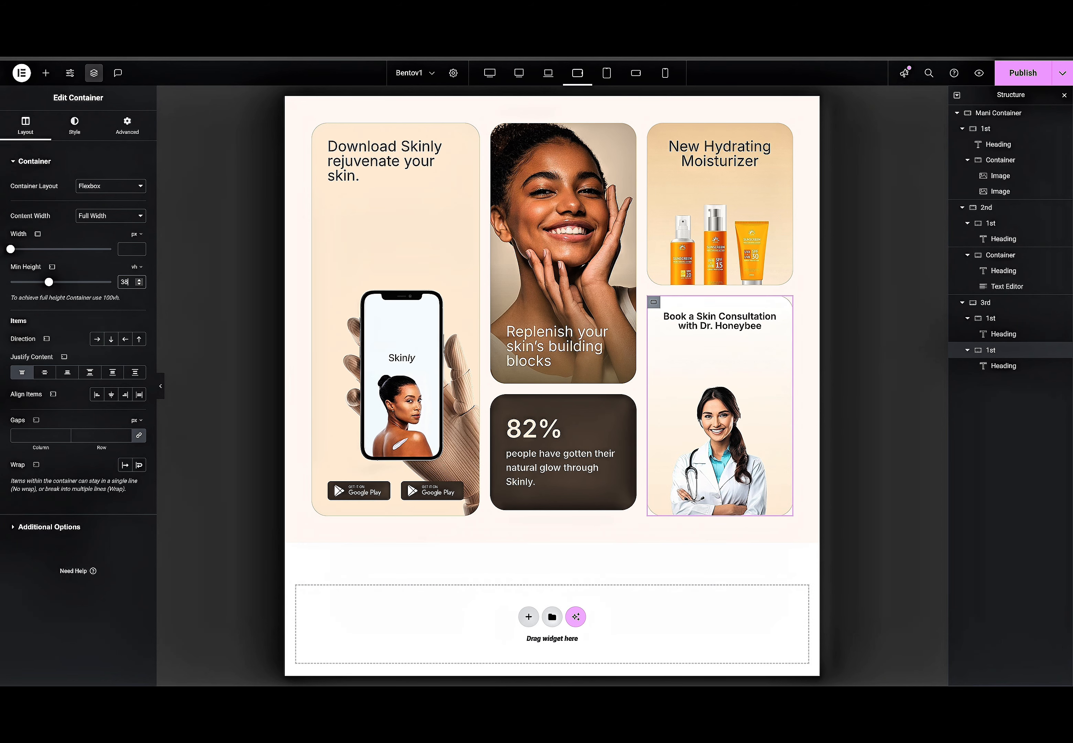
pyautogui.press('BackSpace')
pyautogui.write('5')
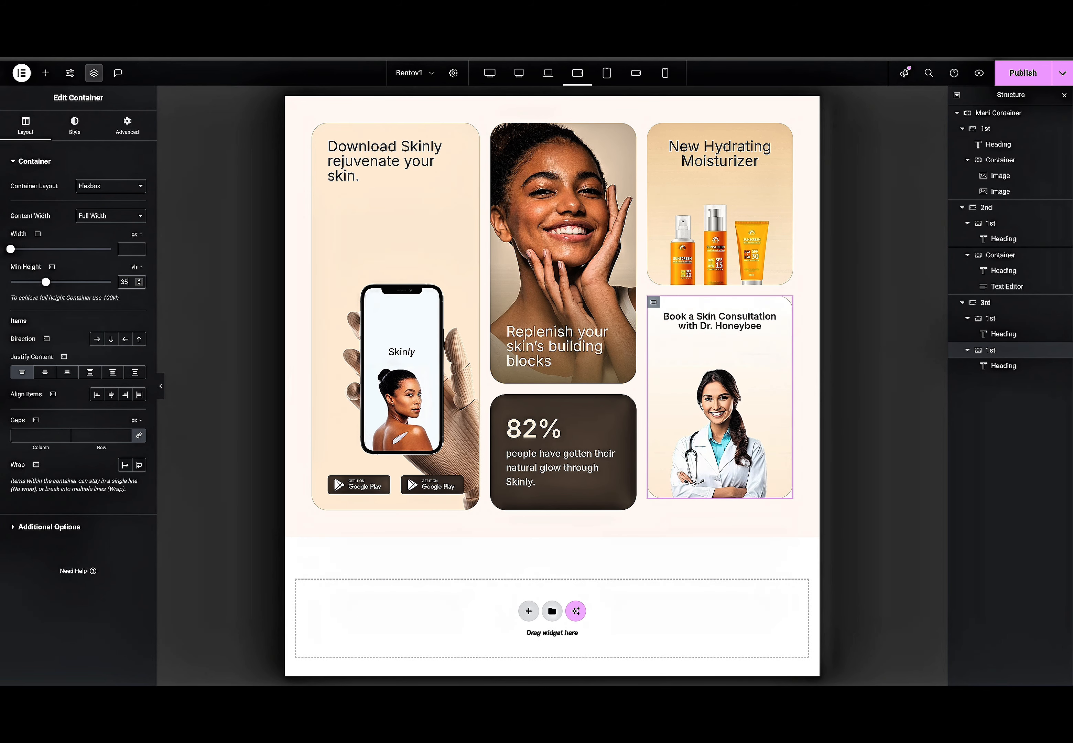
pyautogui.press('BackSpace')
pyautogui.write('7')
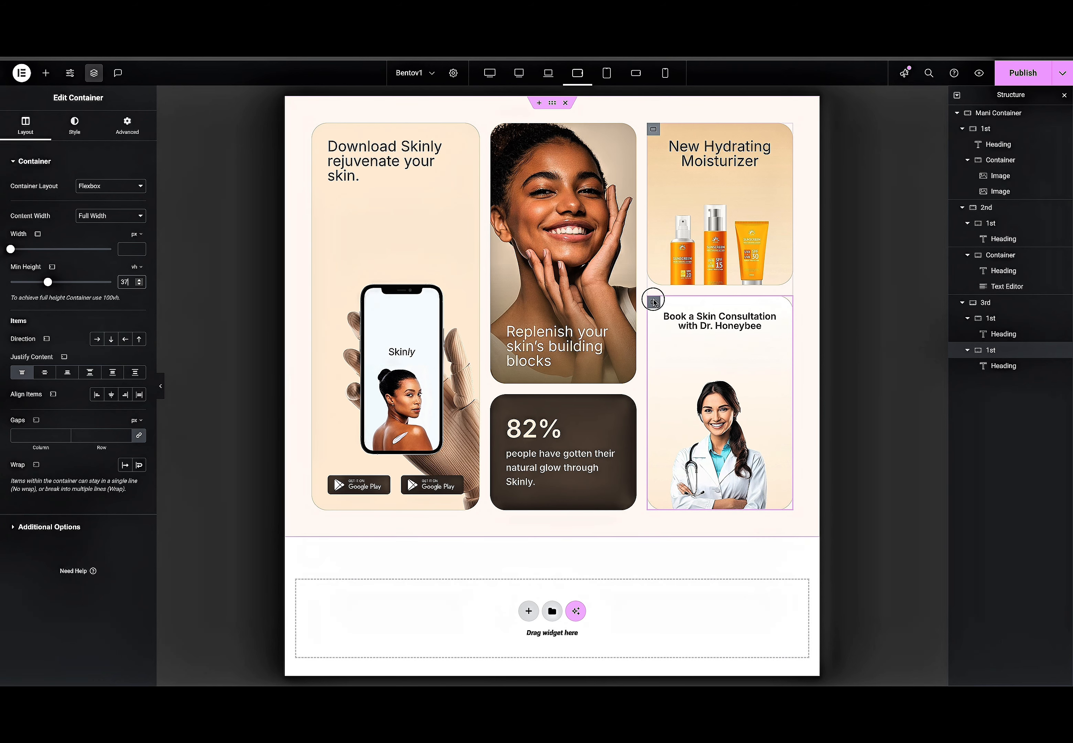
# Set the display width of the doctor image in the consultation container's background overlay to 80%.
pyautogui.click(75, 124)
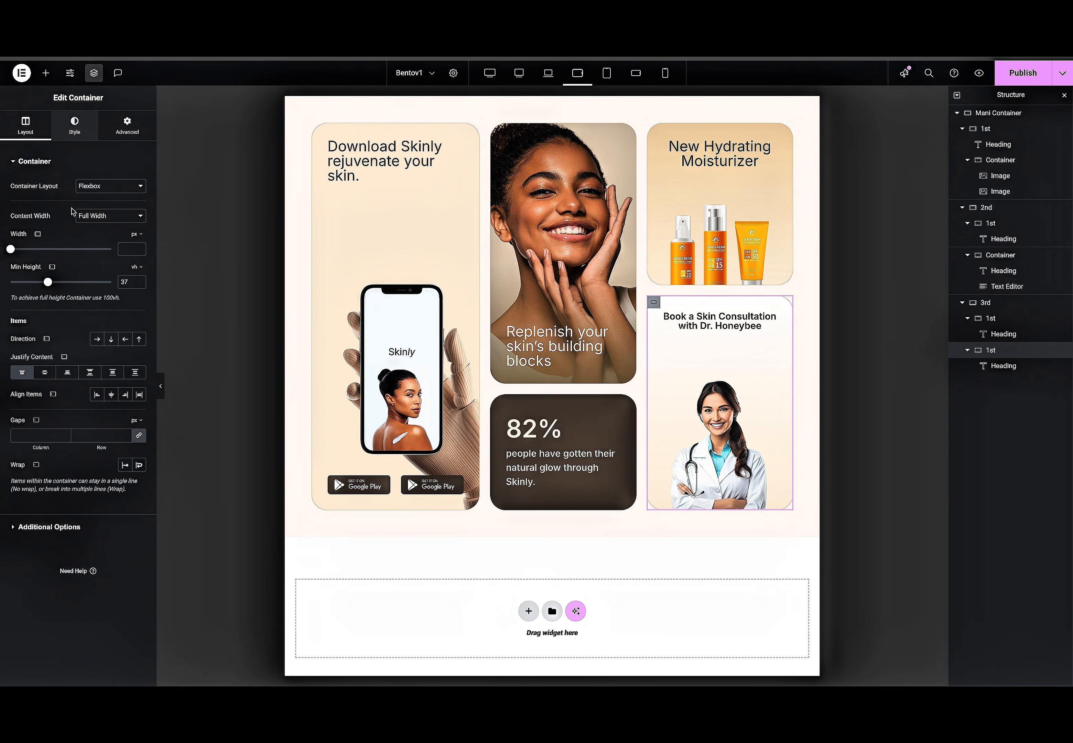
pyautogui.click(75, 517)
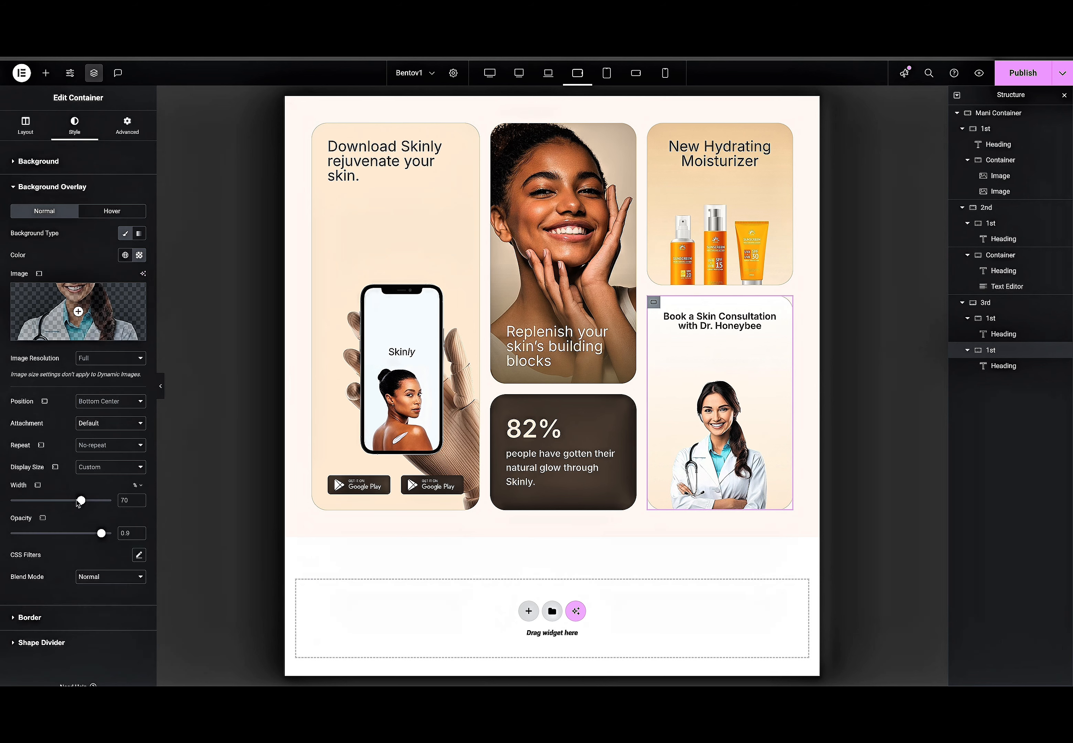
pyautogui.doubleClick(131, 501)
pyautogui.write('80')
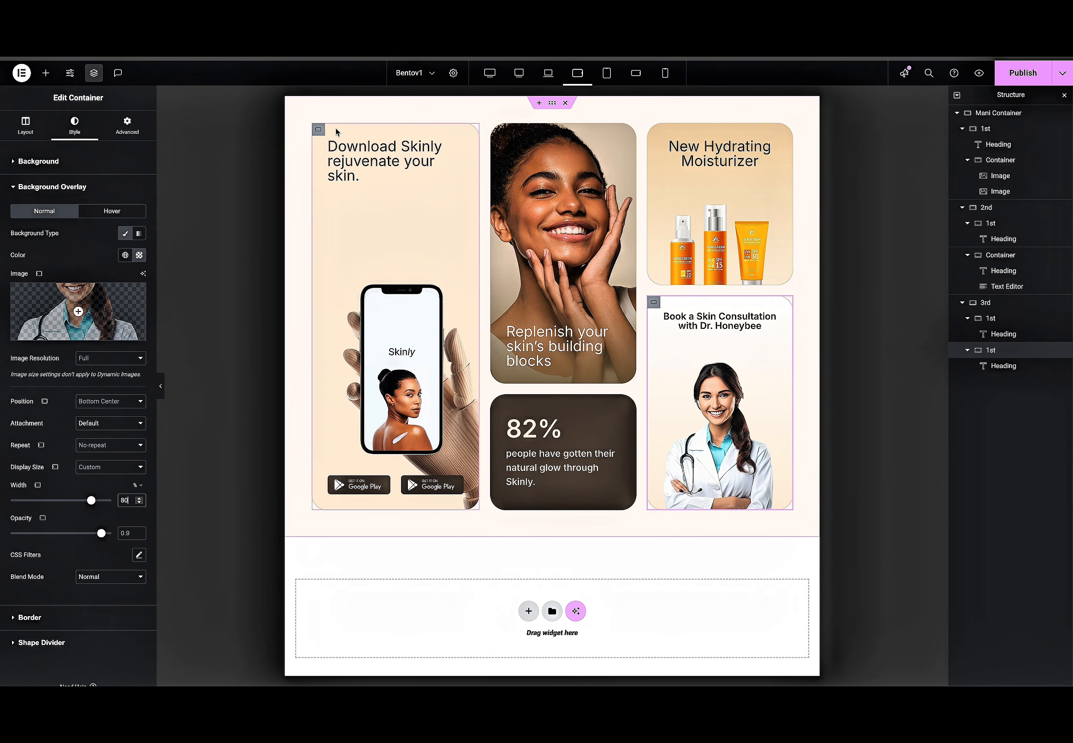
pyautogui.click(319, 130)
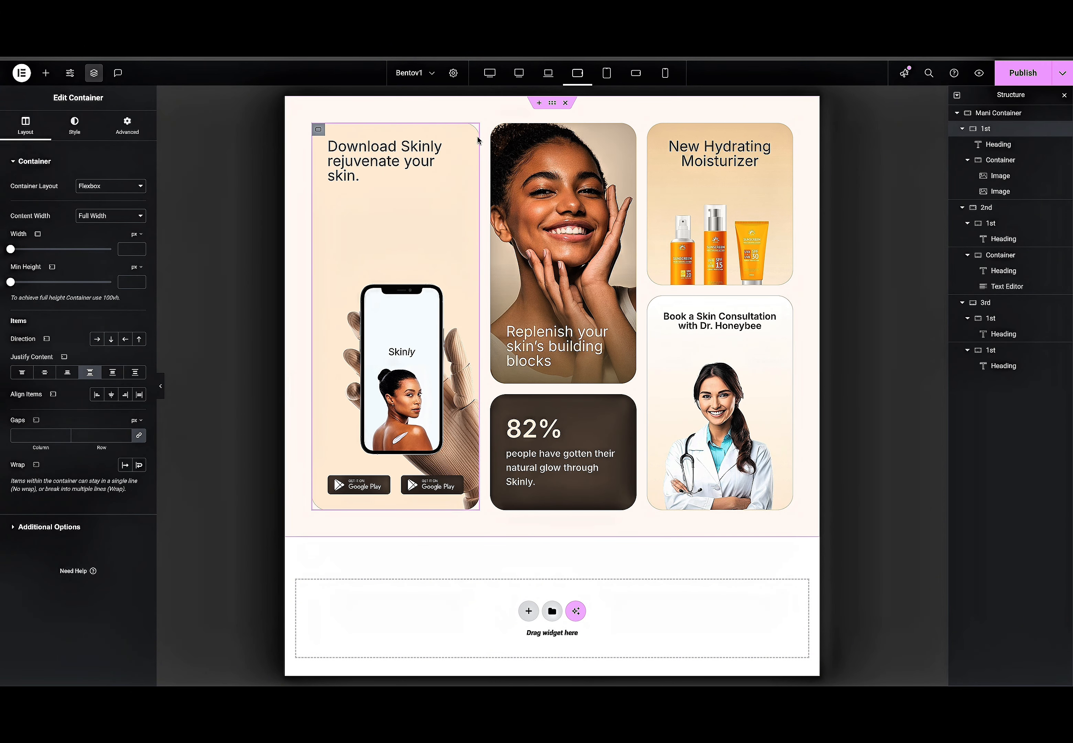
pyautogui.click(497, 130)
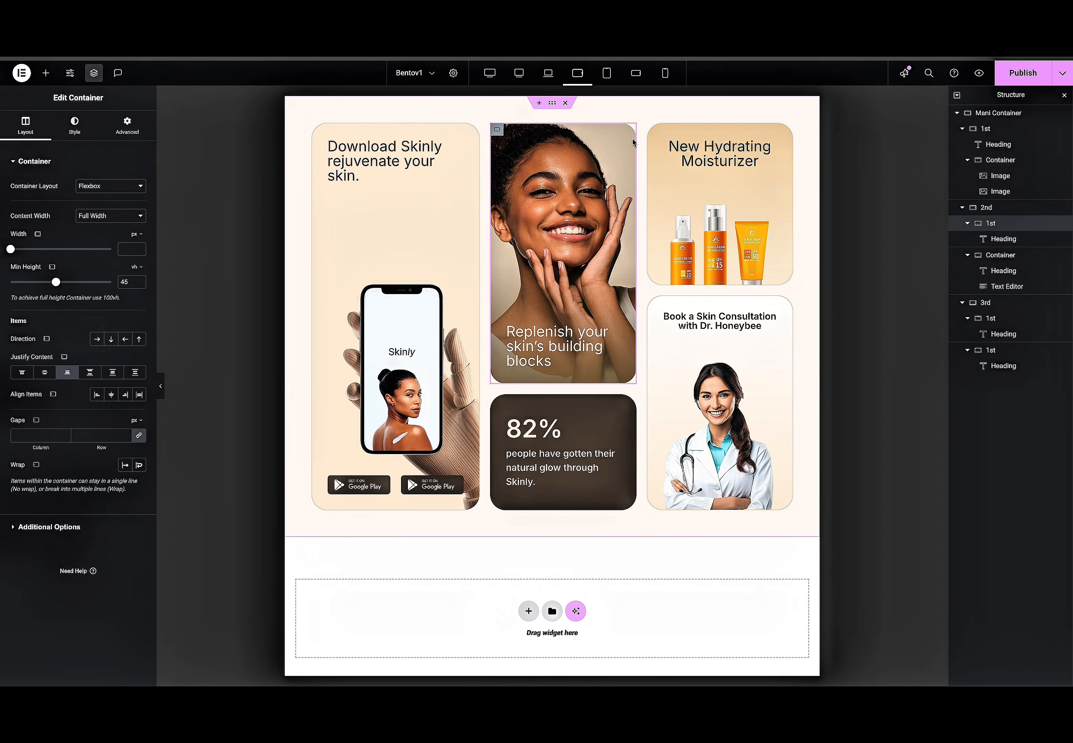
# Switch to the tablet portrait breakpoint and set the "Download Skinly rejuvenate your skin." heading's font size to 24 px.
pyautogui.click(606, 74)
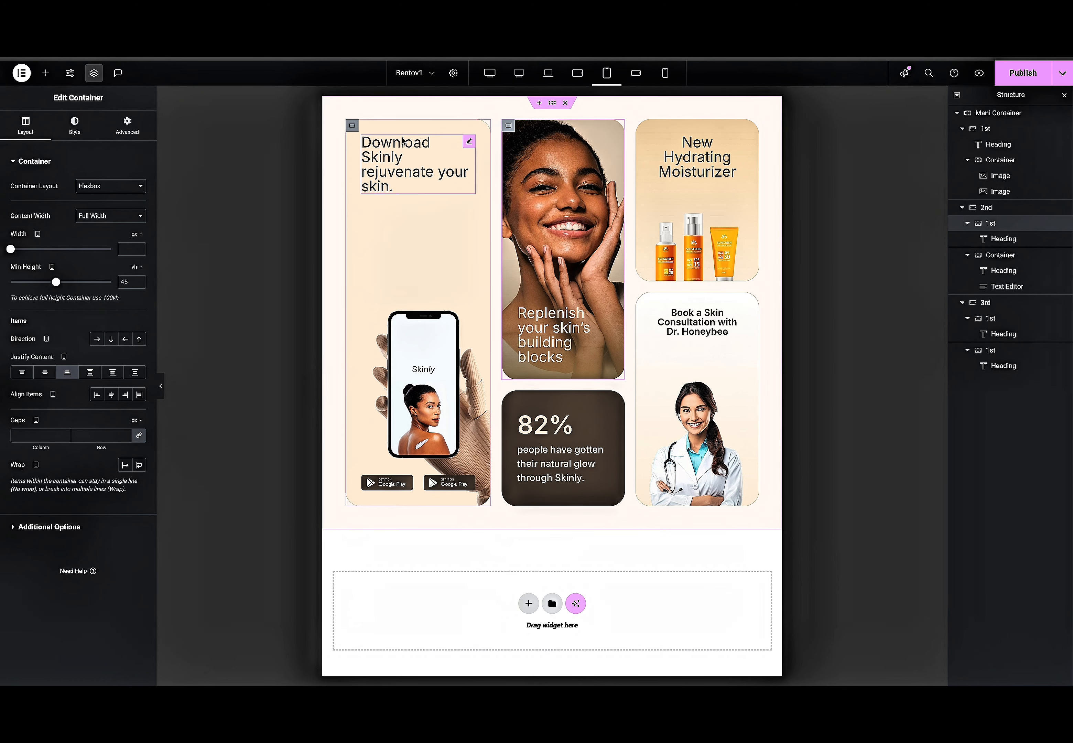
pyautogui.click(378, 149)
pyautogui.click(140, 216)
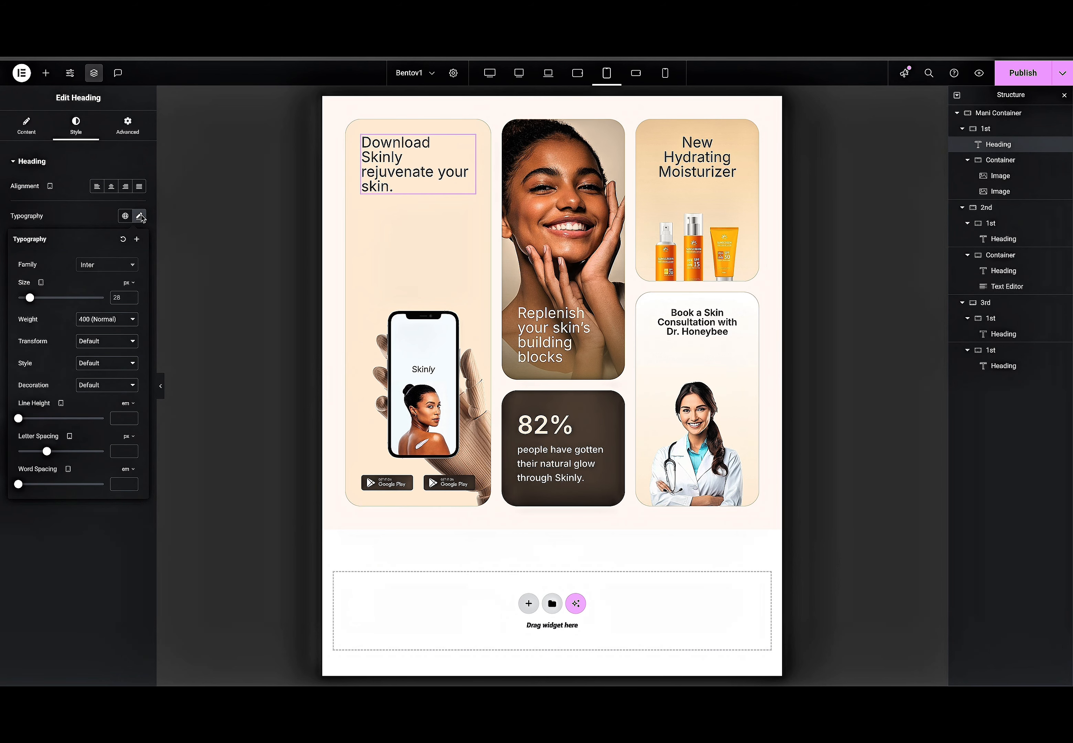
pyautogui.doubleClick(119, 298)
pyautogui.write('24')
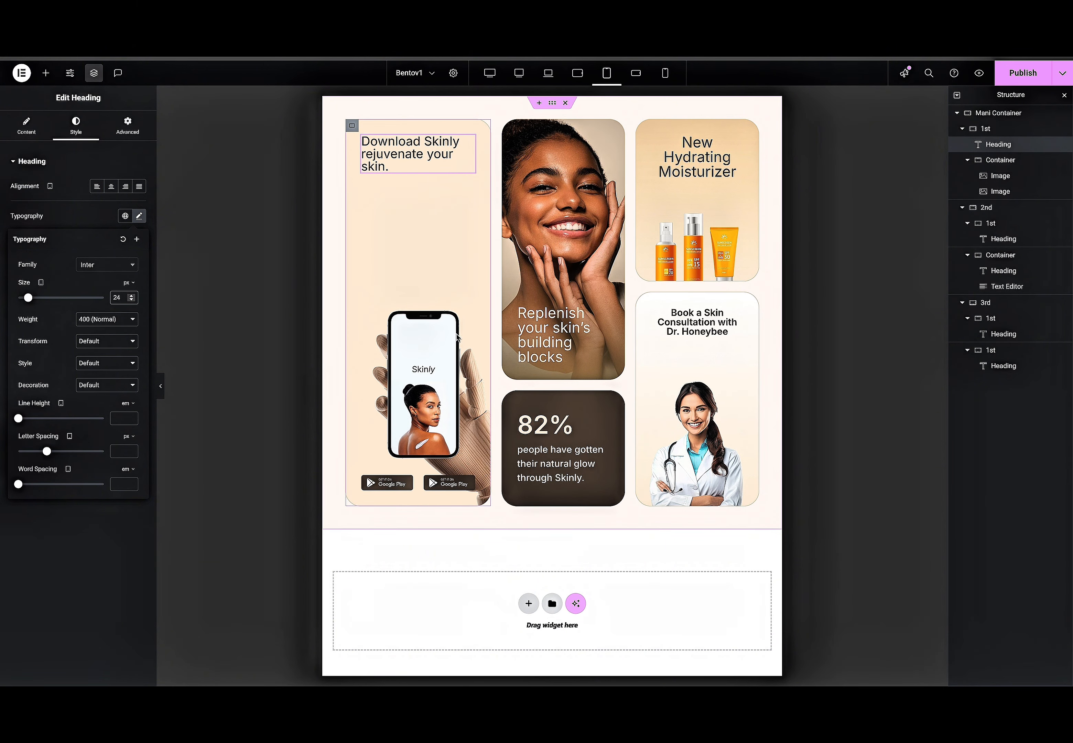
# Set the font size of the "Replenish your skin's building blocks" heading to 24 px.
pyautogui.click(548, 318)
pyautogui.click(139, 216)
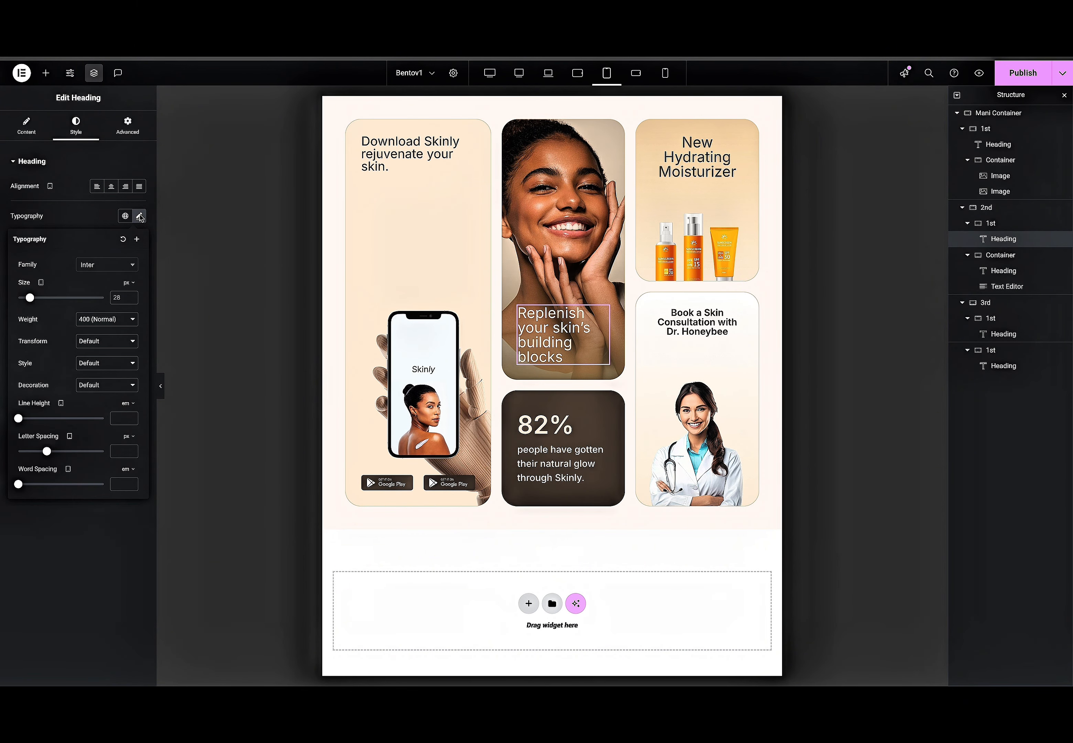
pyautogui.doubleClick(118, 298)
pyautogui.write('24')
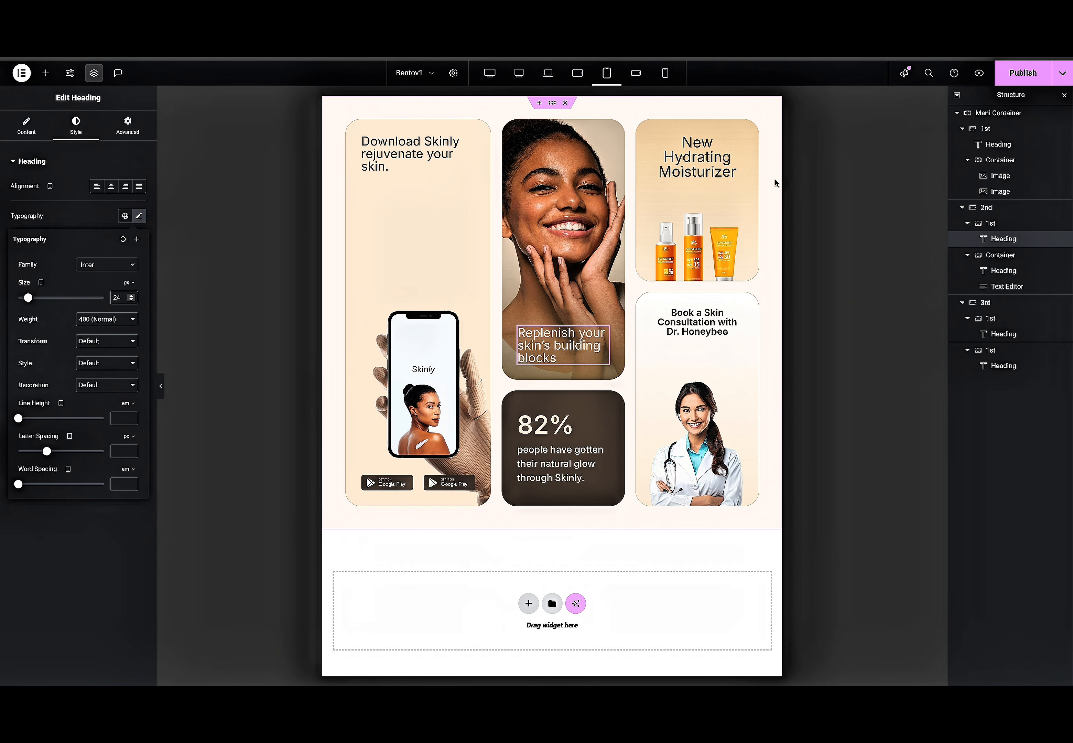
# Set the font size of the "New Hydrating Moisturizer" heading to 24 px.
pyautogui.click(710, 154)
pyautogui.click(139, 216)
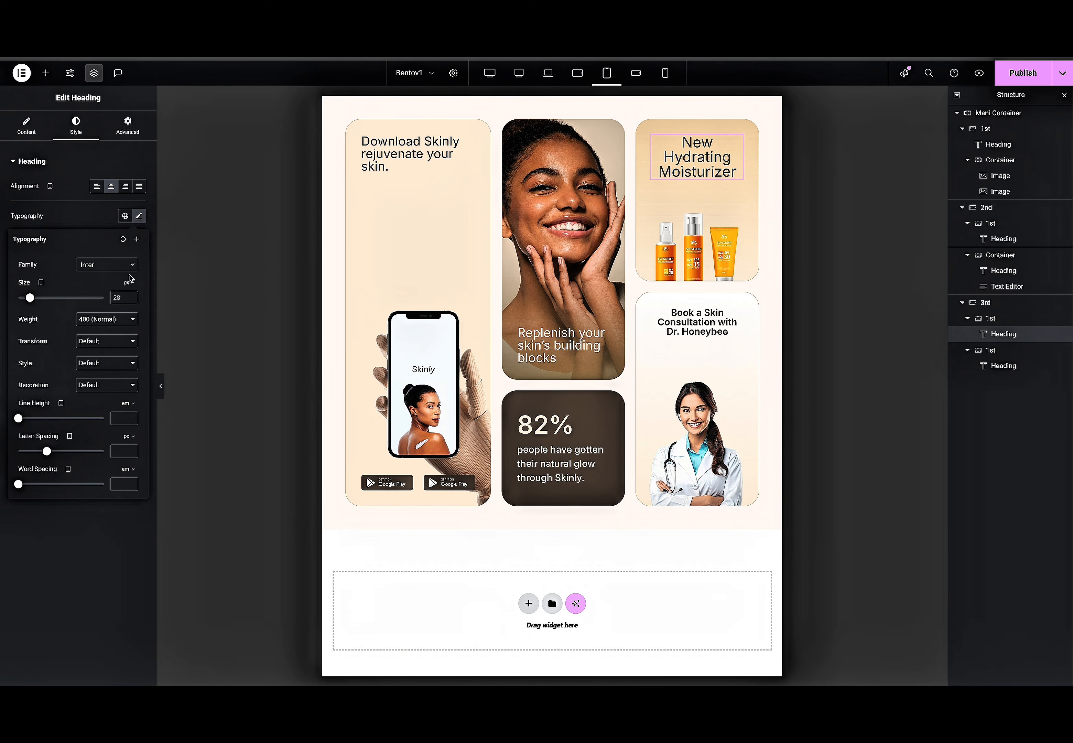
pyautogui.doubleClick(119, 298)
pyautogui.write('24')
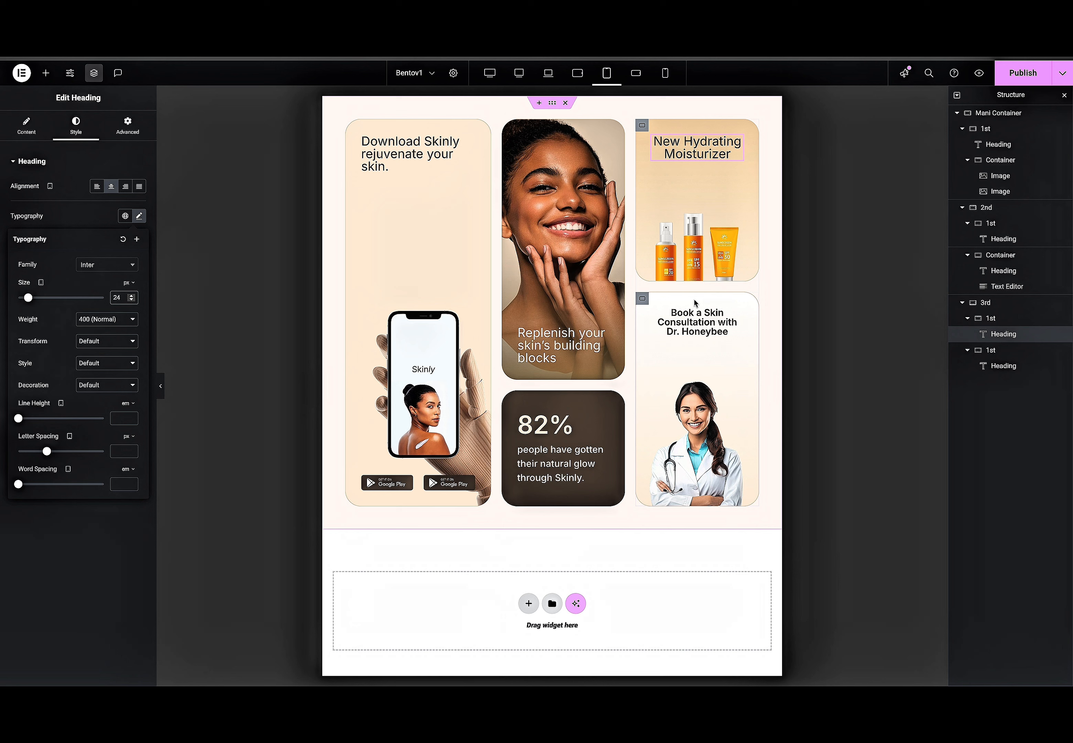
# Set the font size of the "82%" heading in the dark statistics card to 40 px.
pyautogui.click(566, 425)
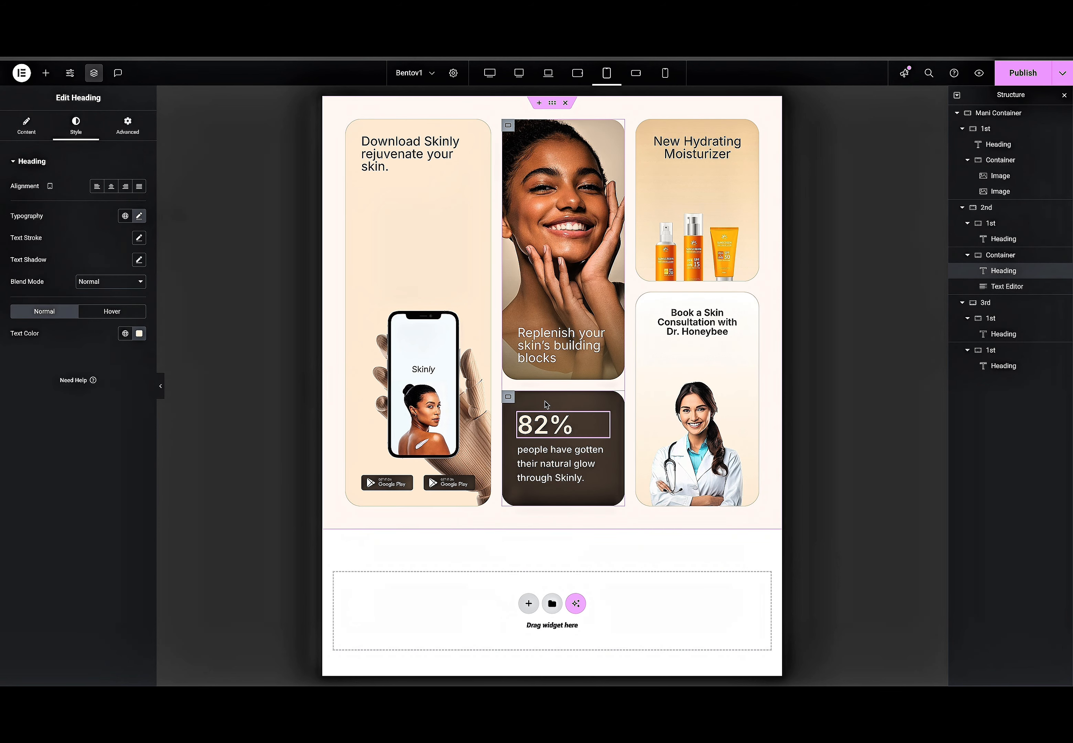
pyautogui.click(139, 216)
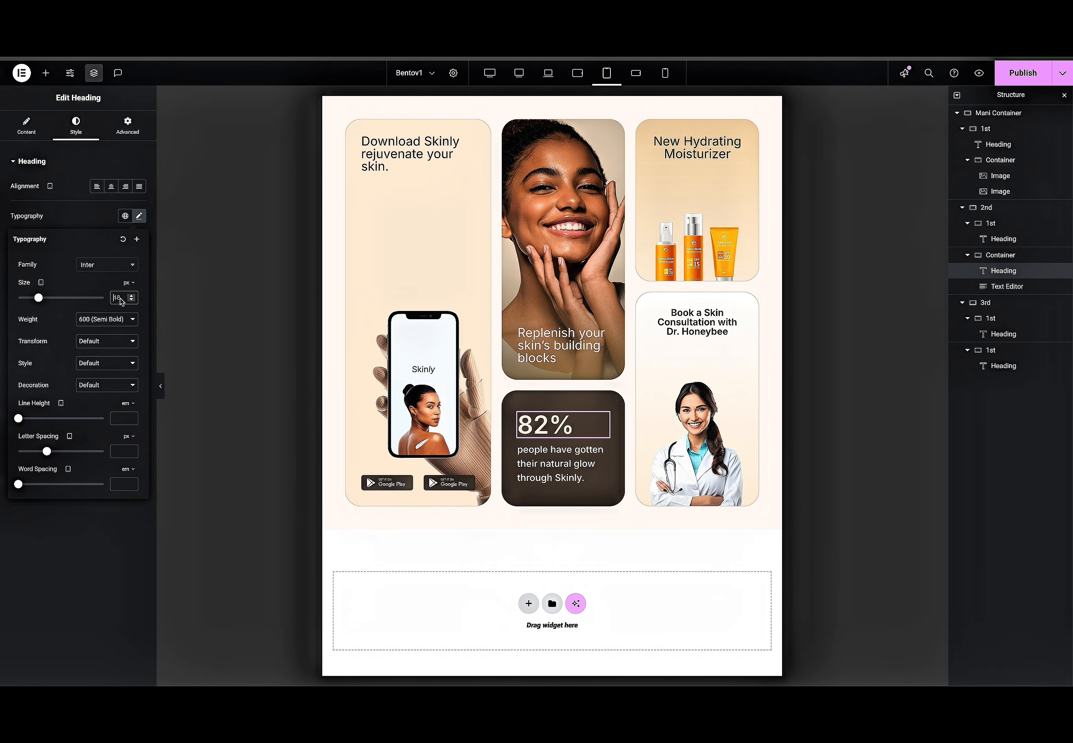
pyautogui.press('BackSpace')
pyautogui.write('0')
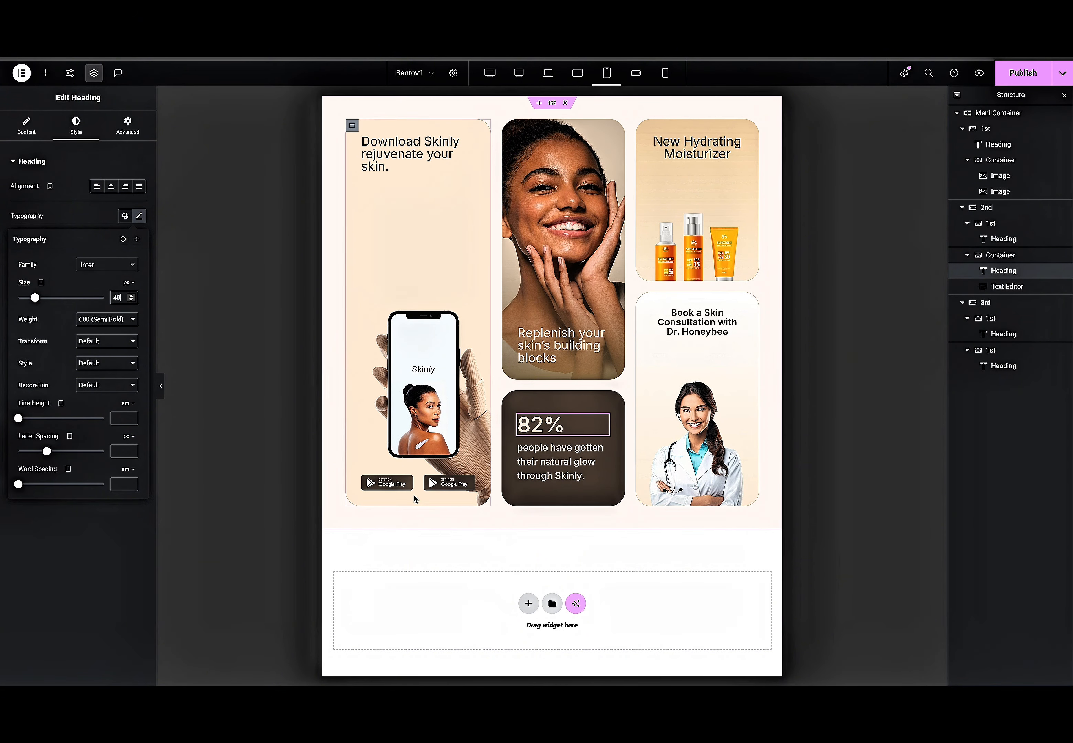
# Set the font size of the "people have gotten their natural glow" text below the 82% heading to 15 px.
pyautogui.click(582, 450)
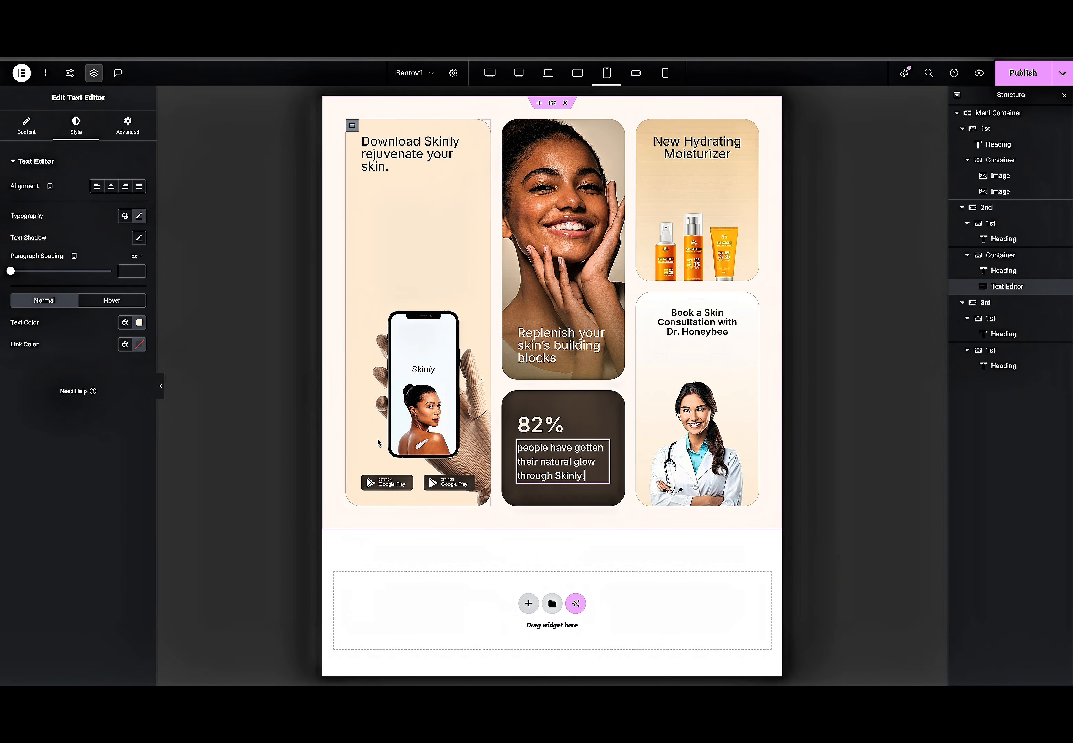
pyautogui.click(139, 216)
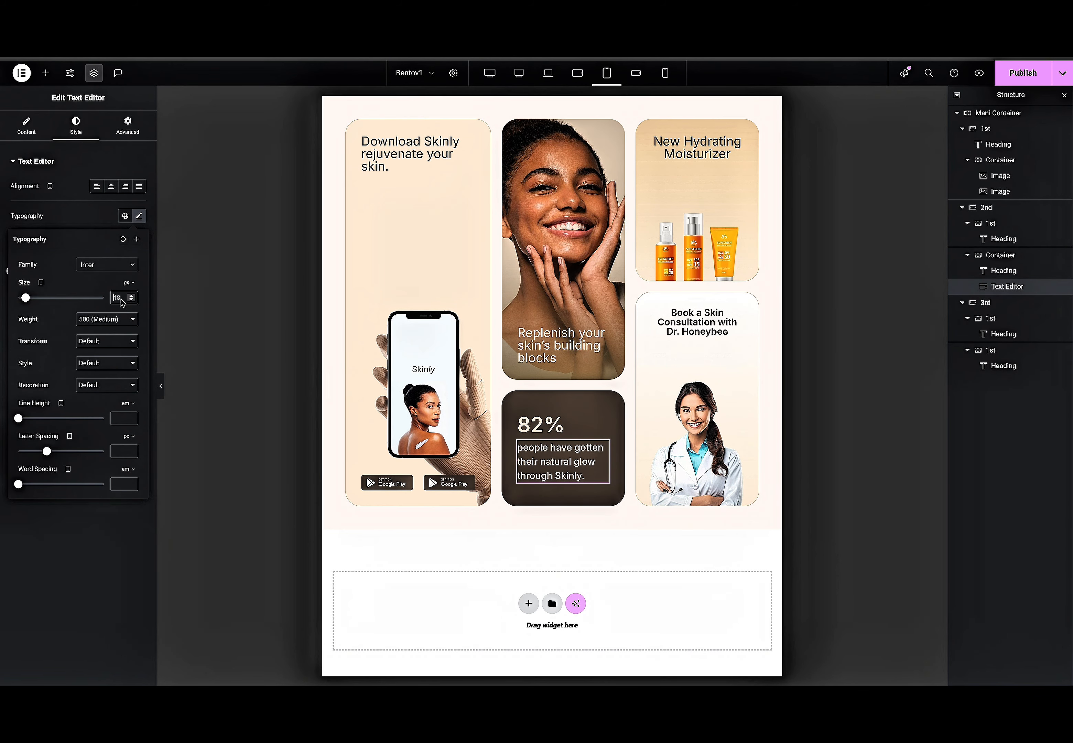
pyautogui.write('16')
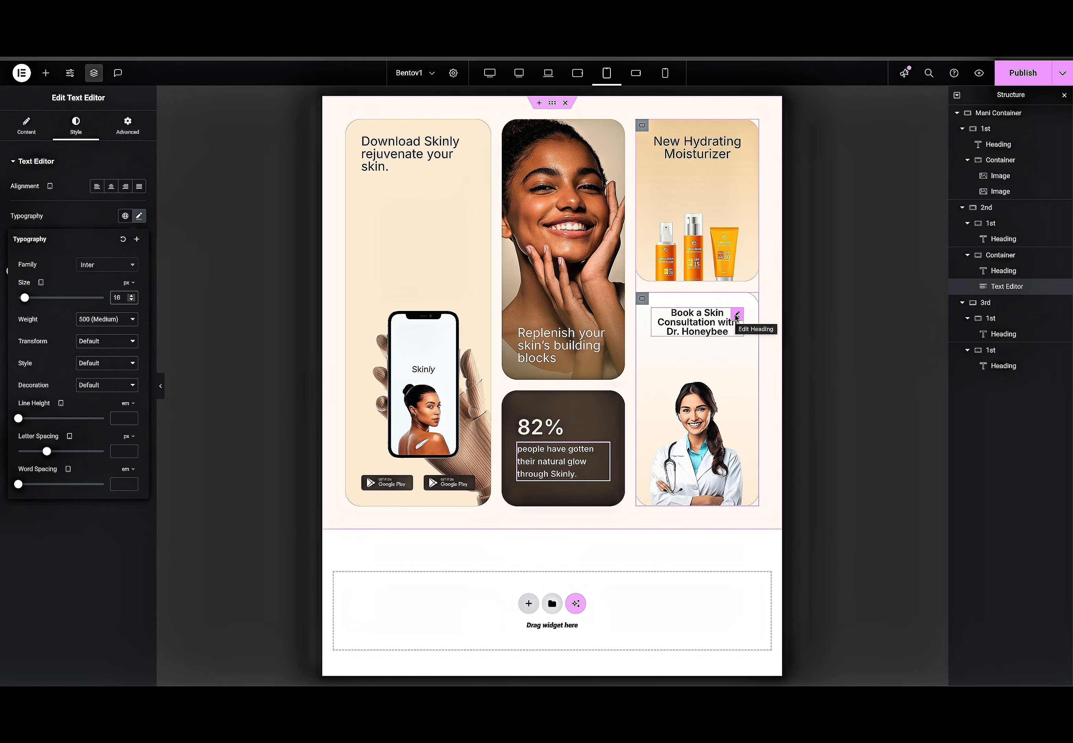
pyautogui.press('BackSpace')
pyautogui.write('5')
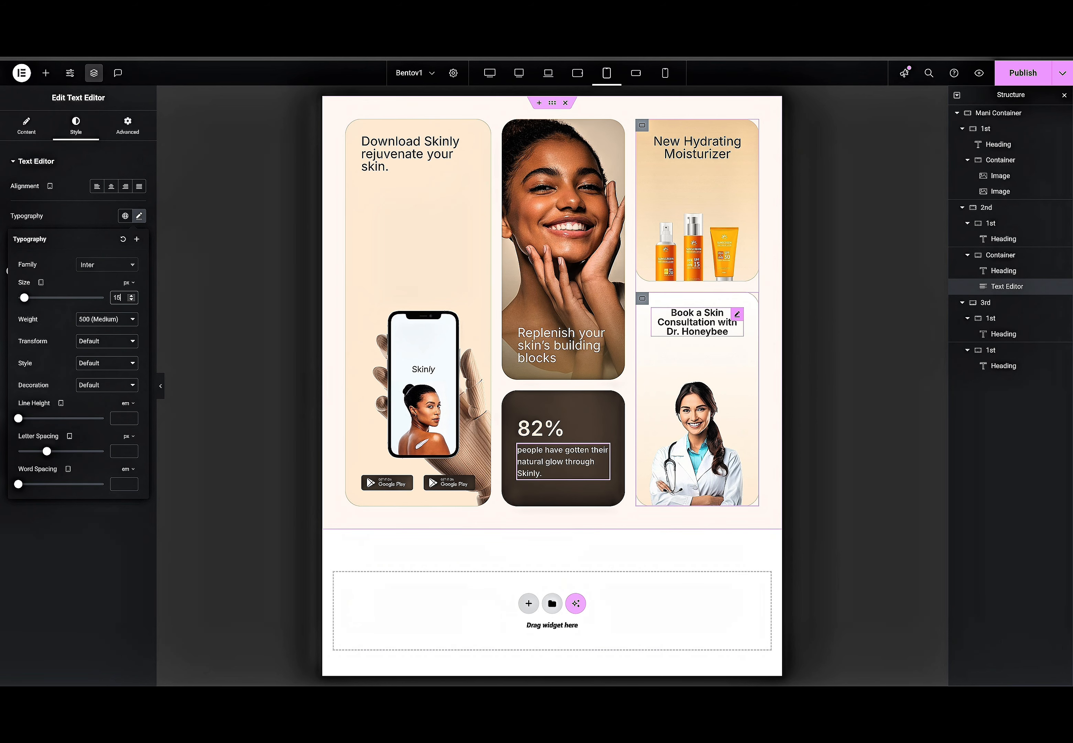
# Set the font size of the "Book a Skin Consultation" heading to 16 px.
pyautogui.click(737, 315)
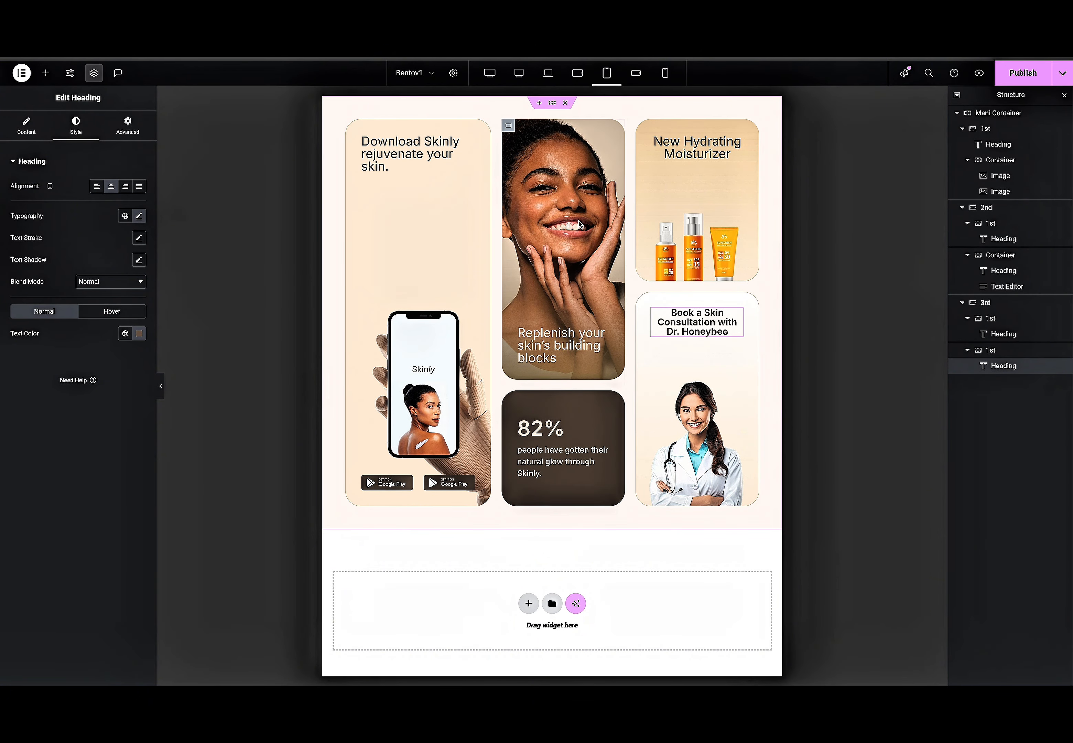
pyautogui.click(139, 215)
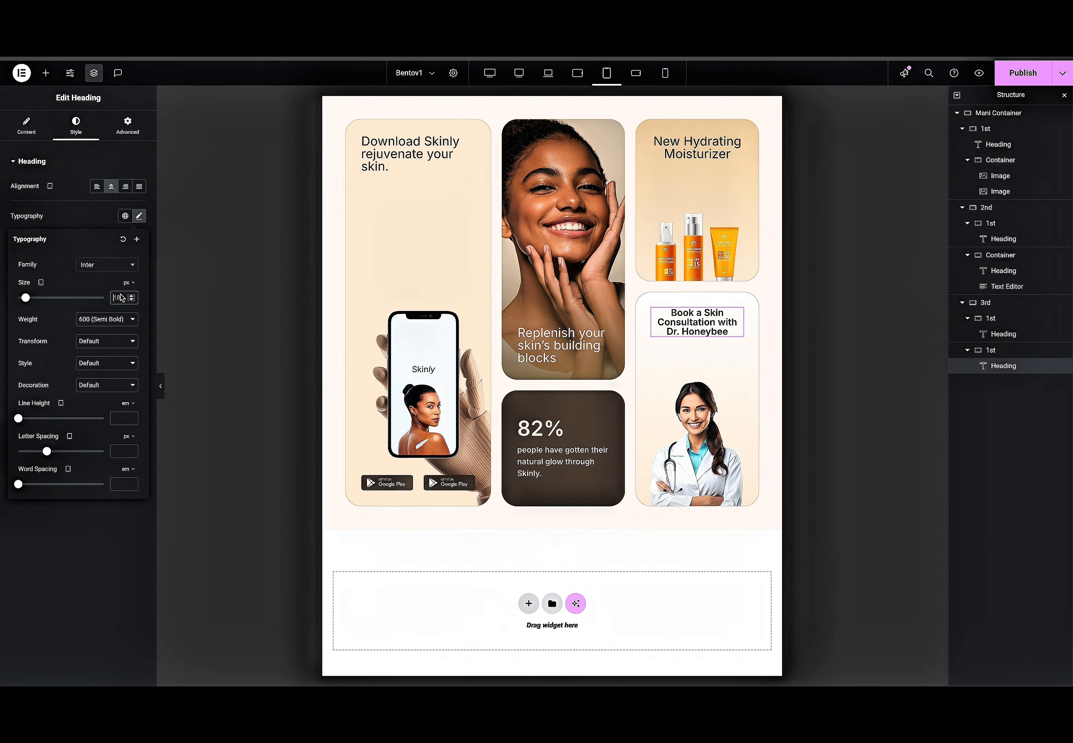
pyautogui.write('16')
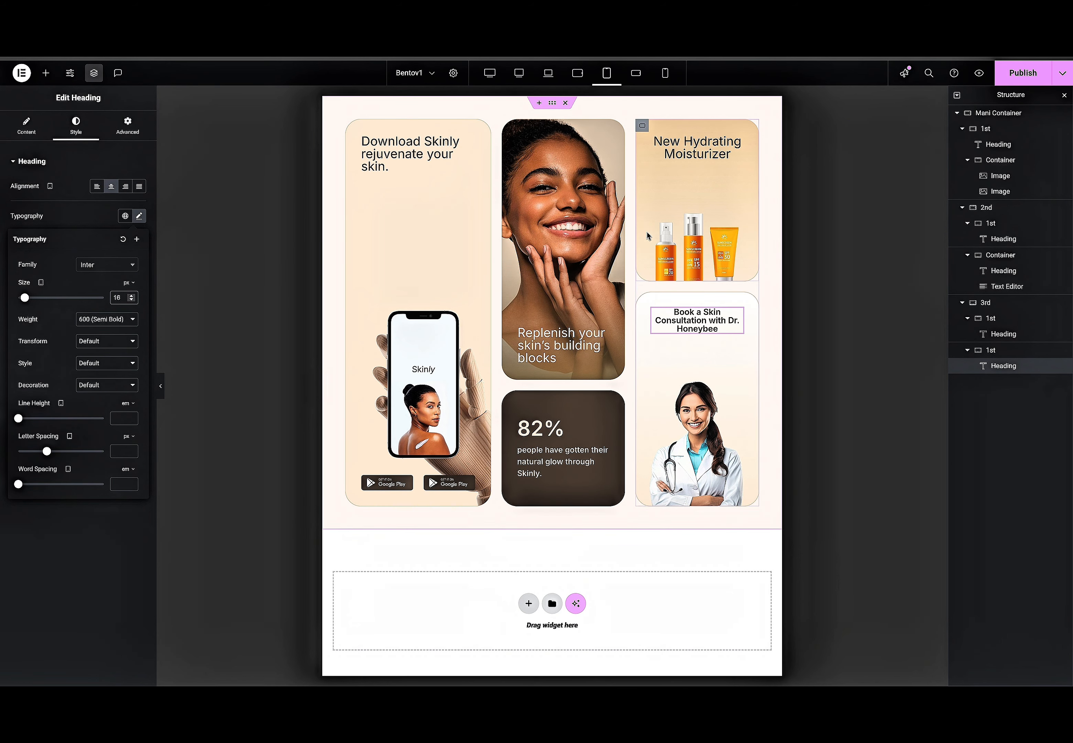
# Set the minimum height of the "Replenish your skin's building blocks" container to 40 vh and the "New Hydrating Moisturizer" container to 25 vh.
pyautogui.click(508, 125)
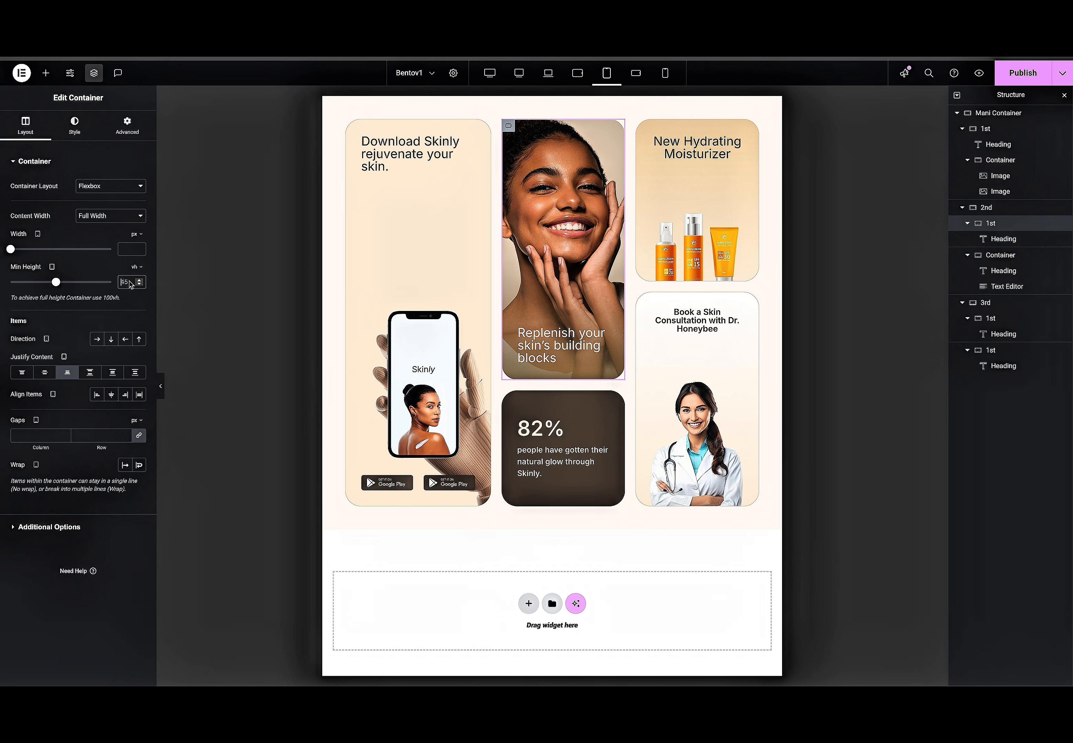
pyautogui.write('40')
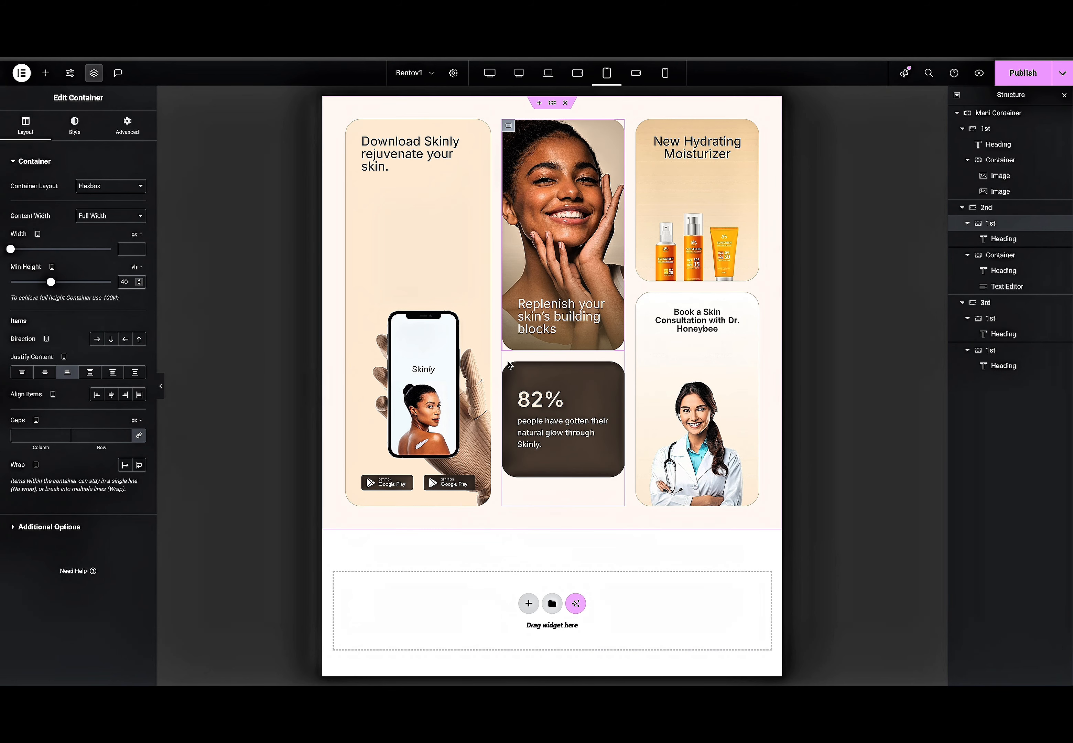
pyautogui.click(659, 302)
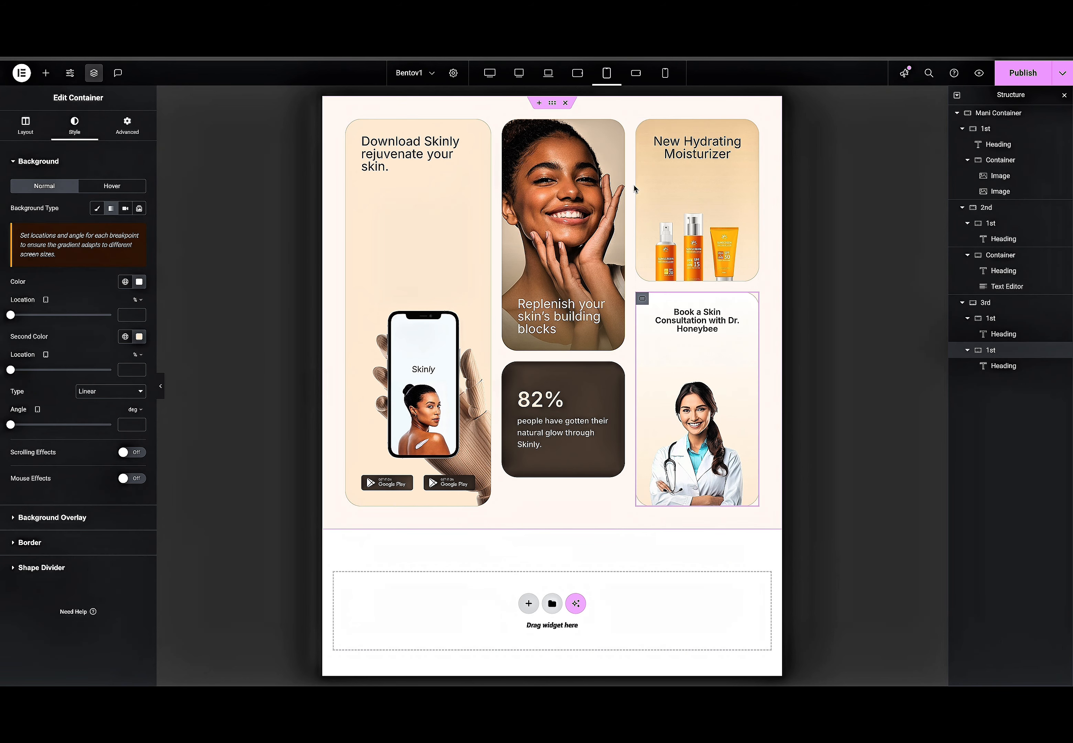
pyautogui.click(644, 128)
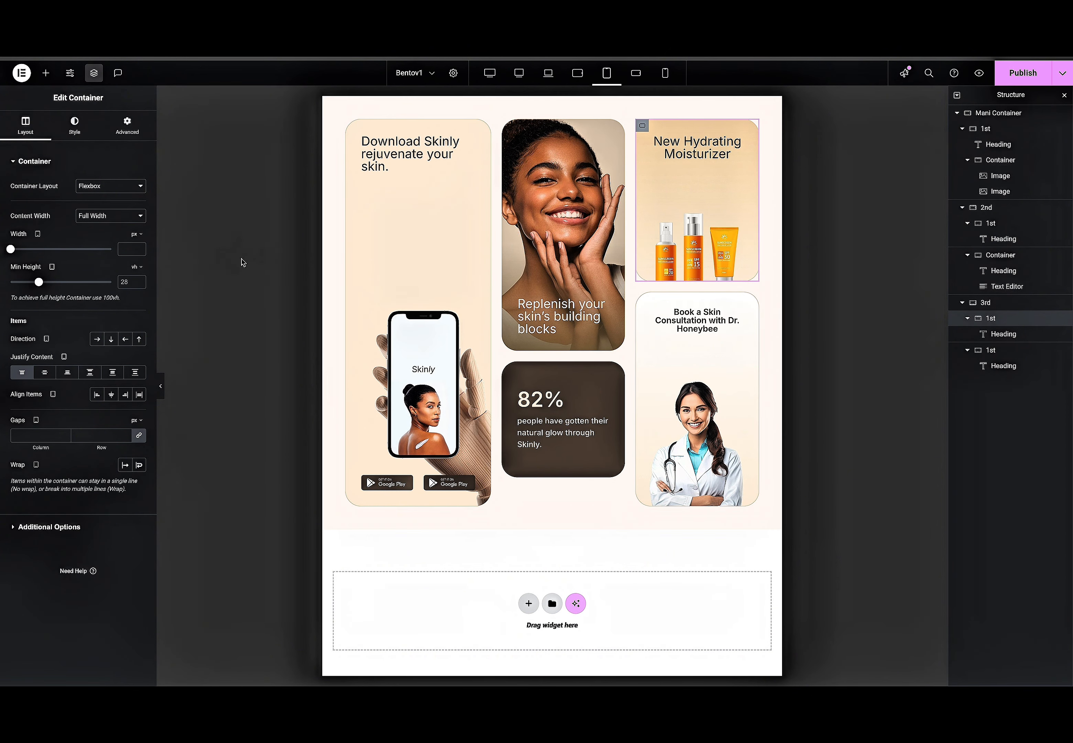
pyautogui.click(130, 282)
pyautogui.press('BackSpace')
pyautogui.write('5')
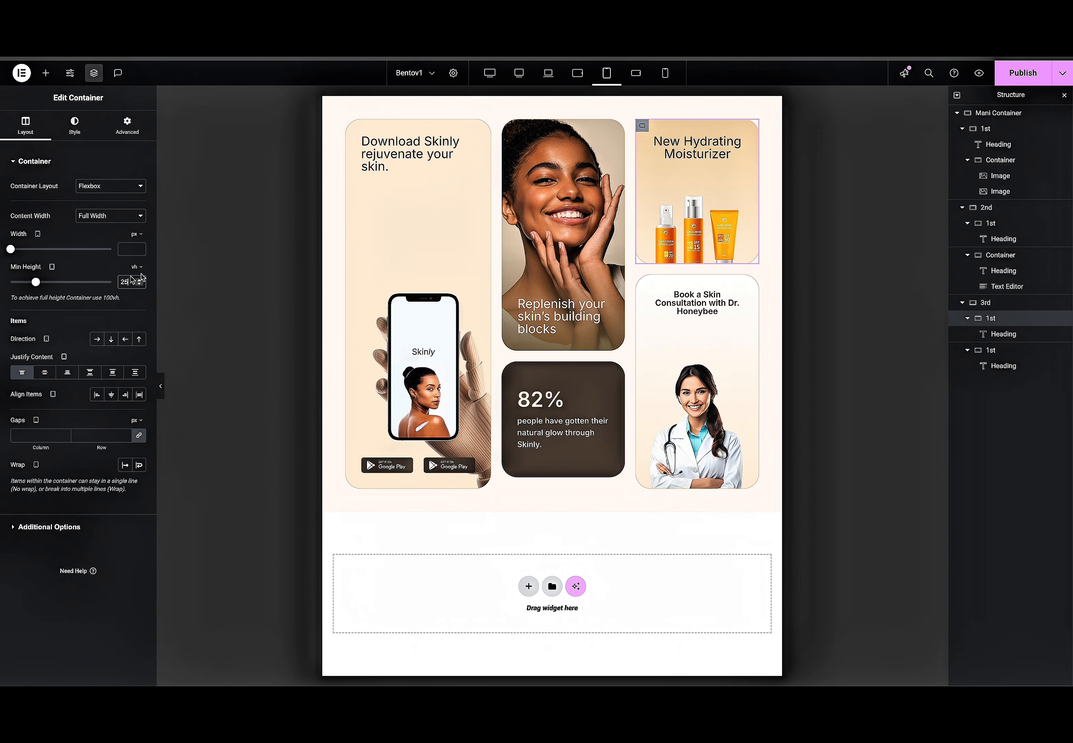
# Set the minimum height of the "Book a Skin Consultation" container to 35 vh.
pyautogui.click(643, 280)
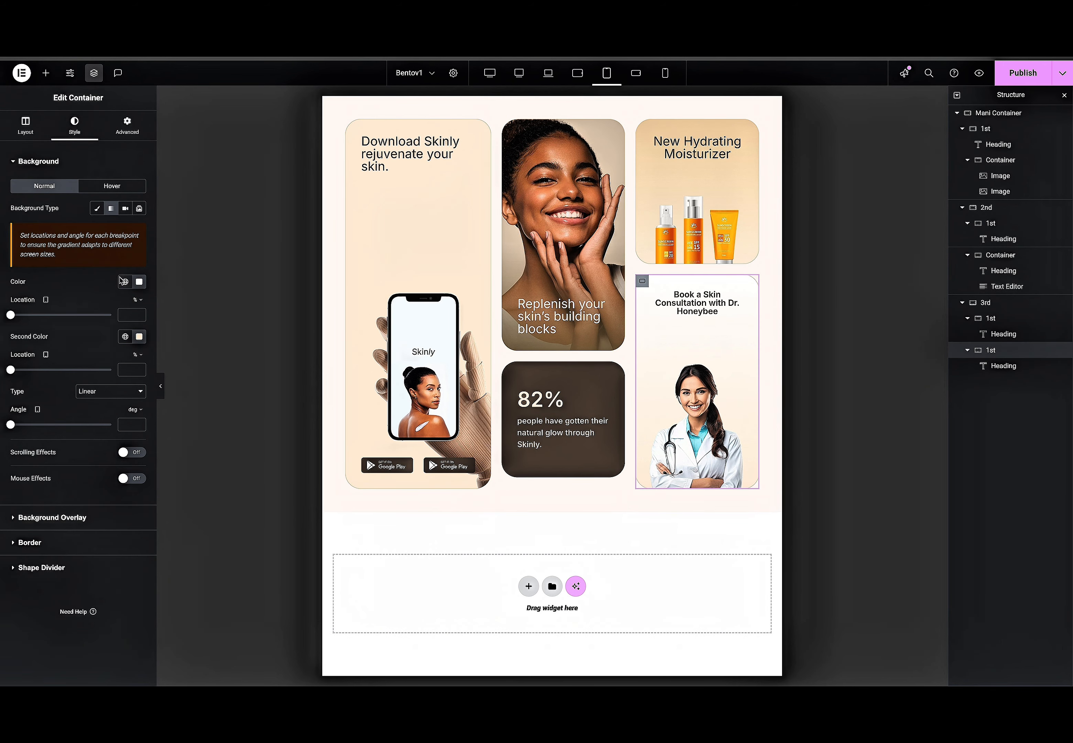
pyautogui.click(26, 125)
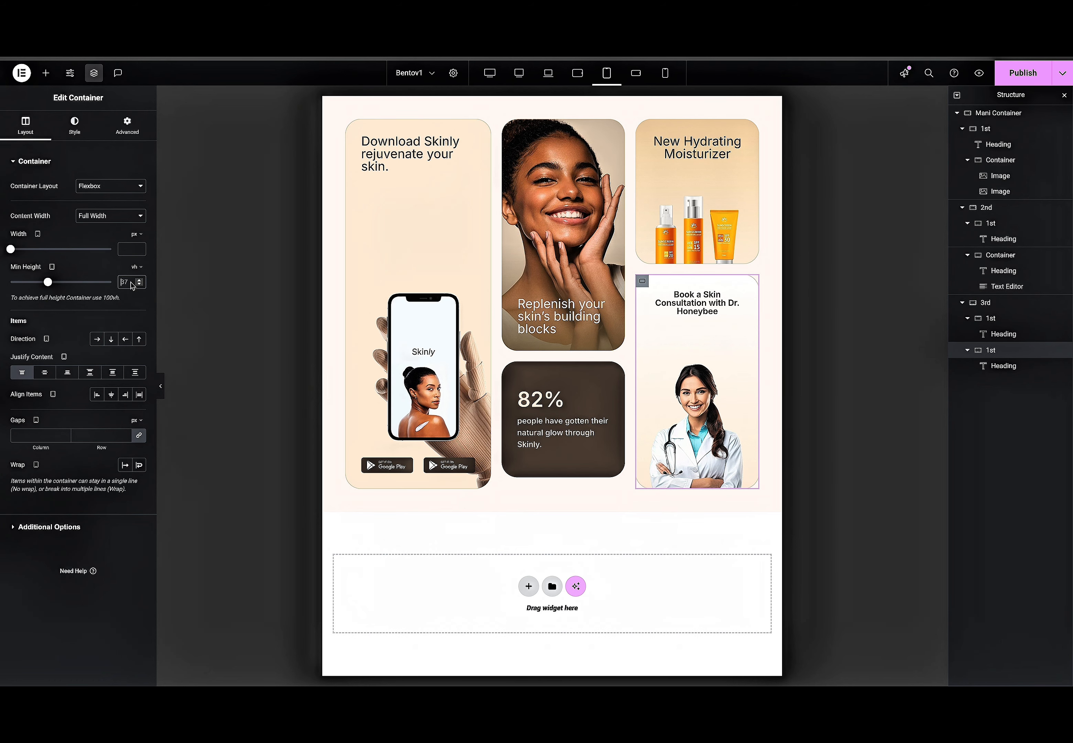
pyautogui.write('30')
pyautogui.press('BackSpace')
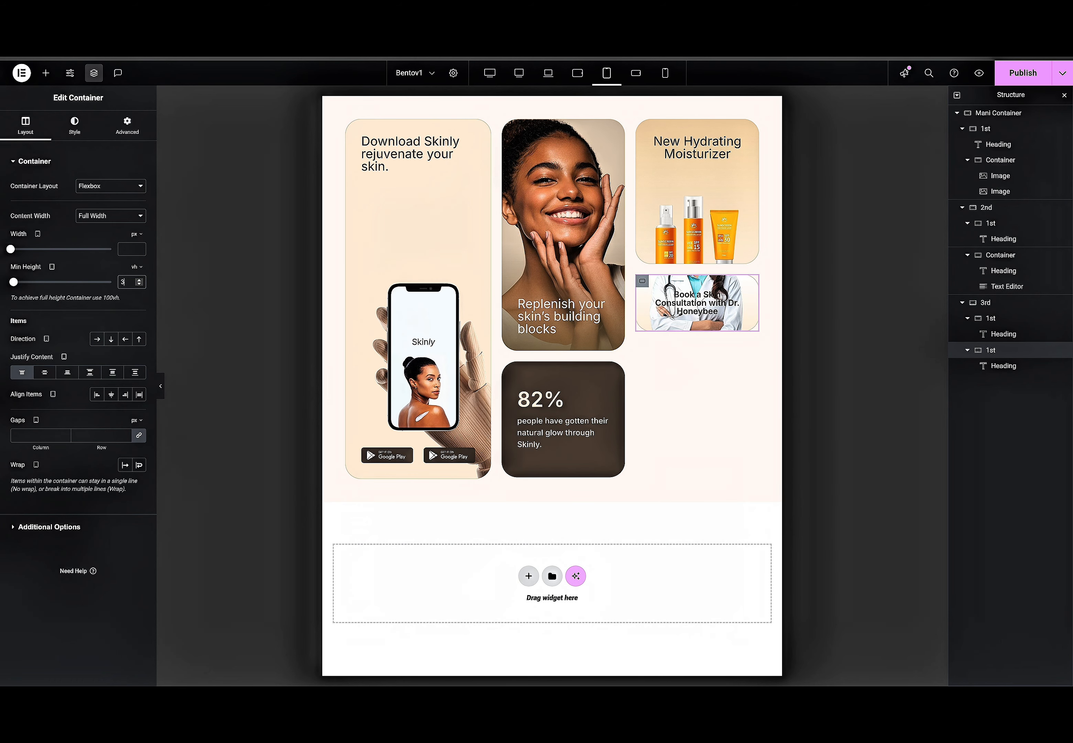
pyautogui.write('5')
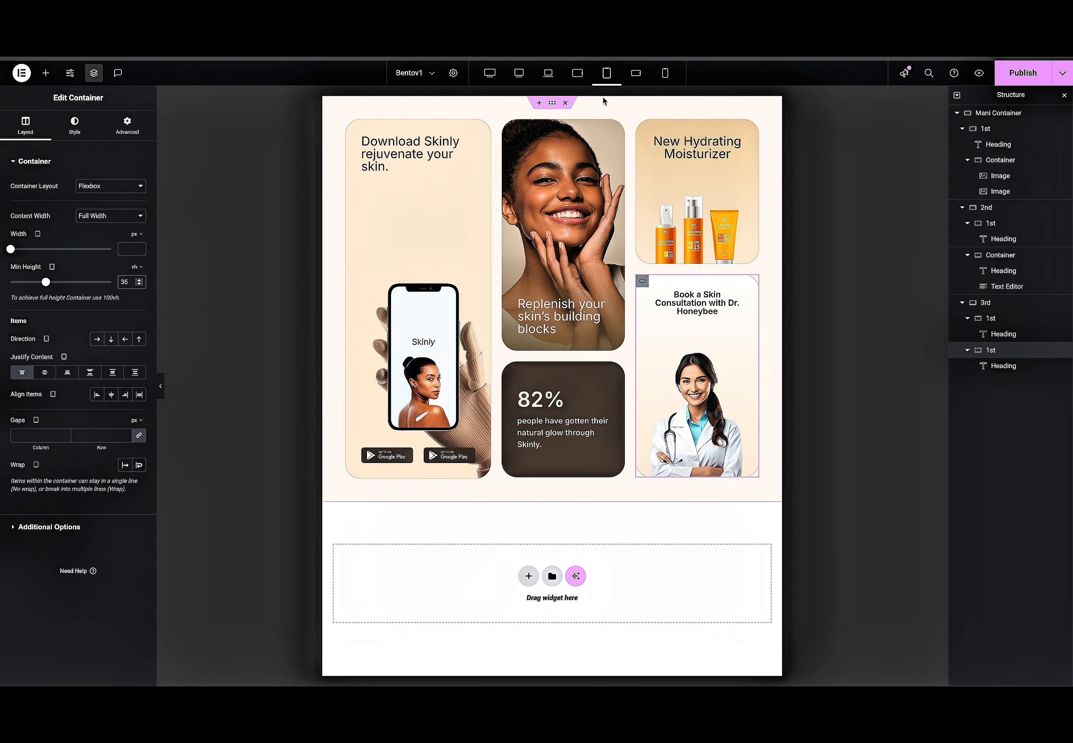
# Switch to the mobile landscape breakpoint and turn on wrapping for the main container's items.
pyautogui.click(637, 76)
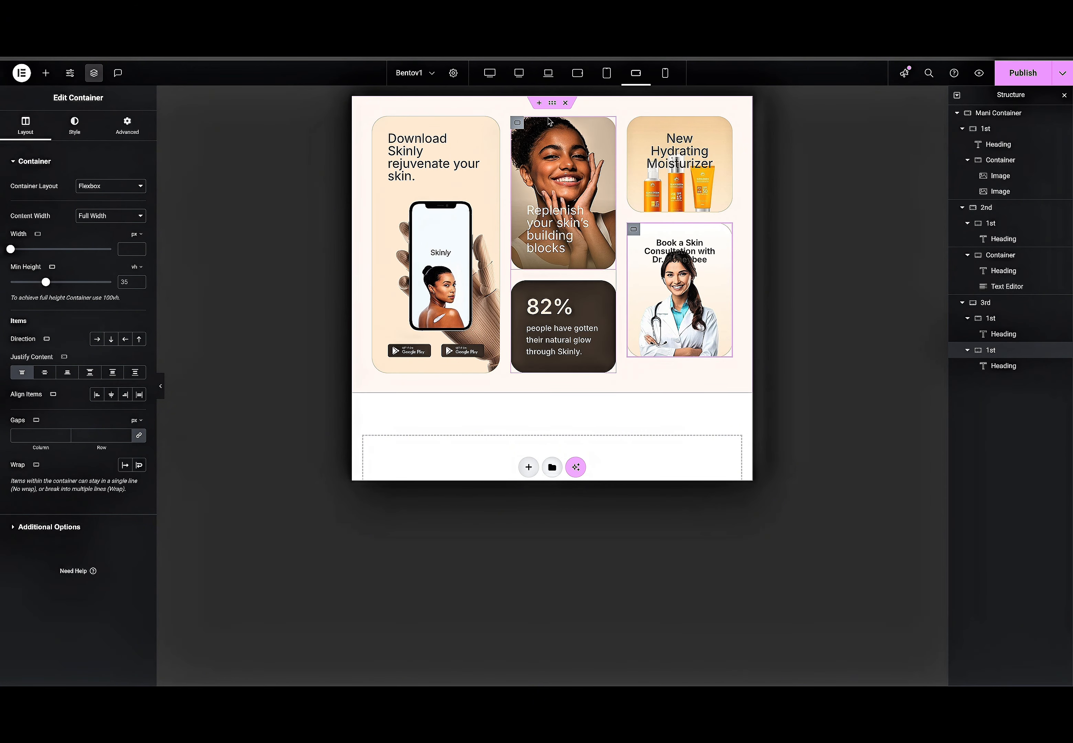
pyautogui.click(552, 103)
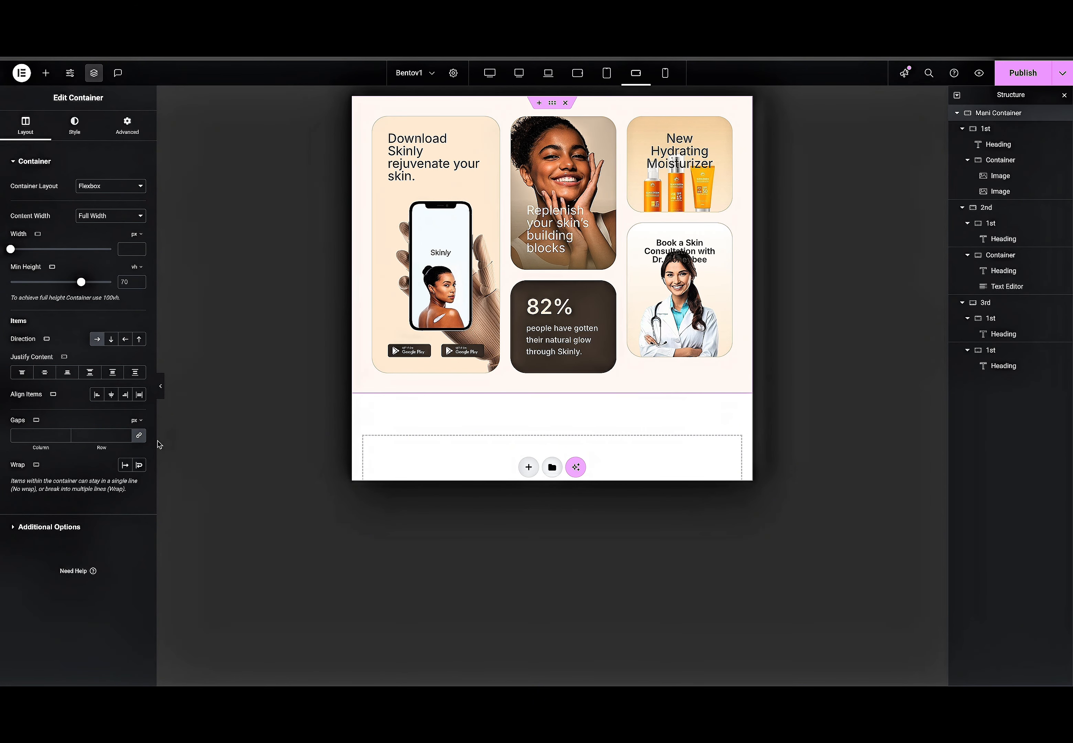
pyautogui.click(139, 465)
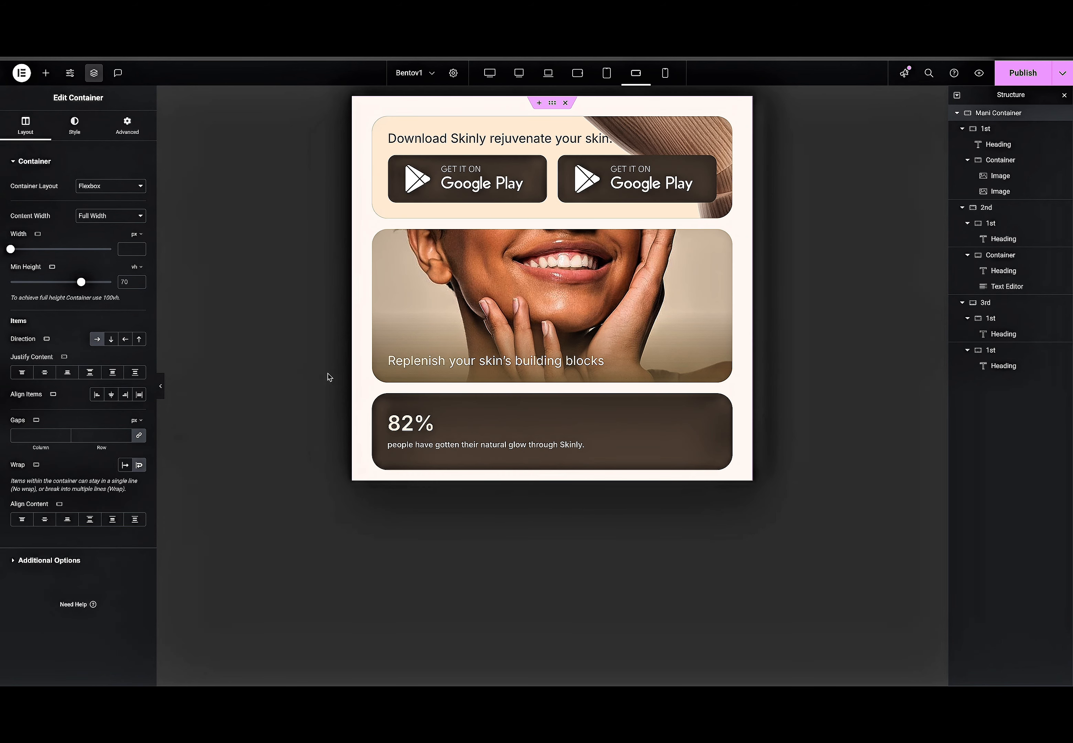
# Set the minimum height of the "Download Skinly" container to 400 px.
pyautogui.click(378, 122)
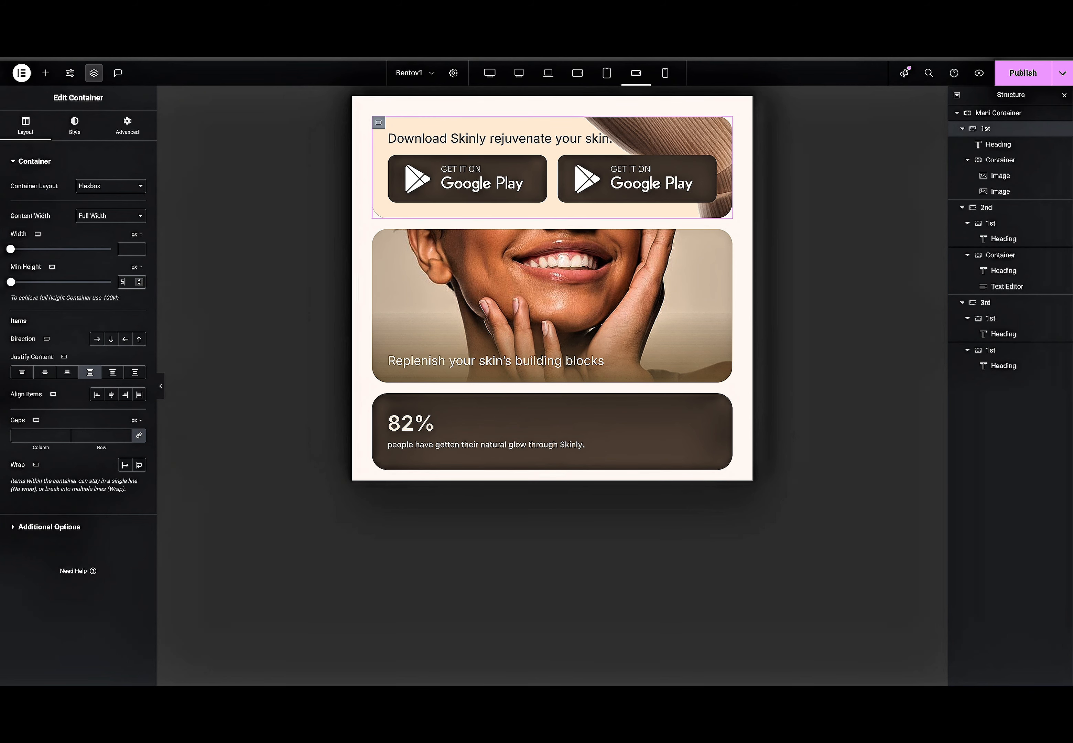
pyautogui.write('500')
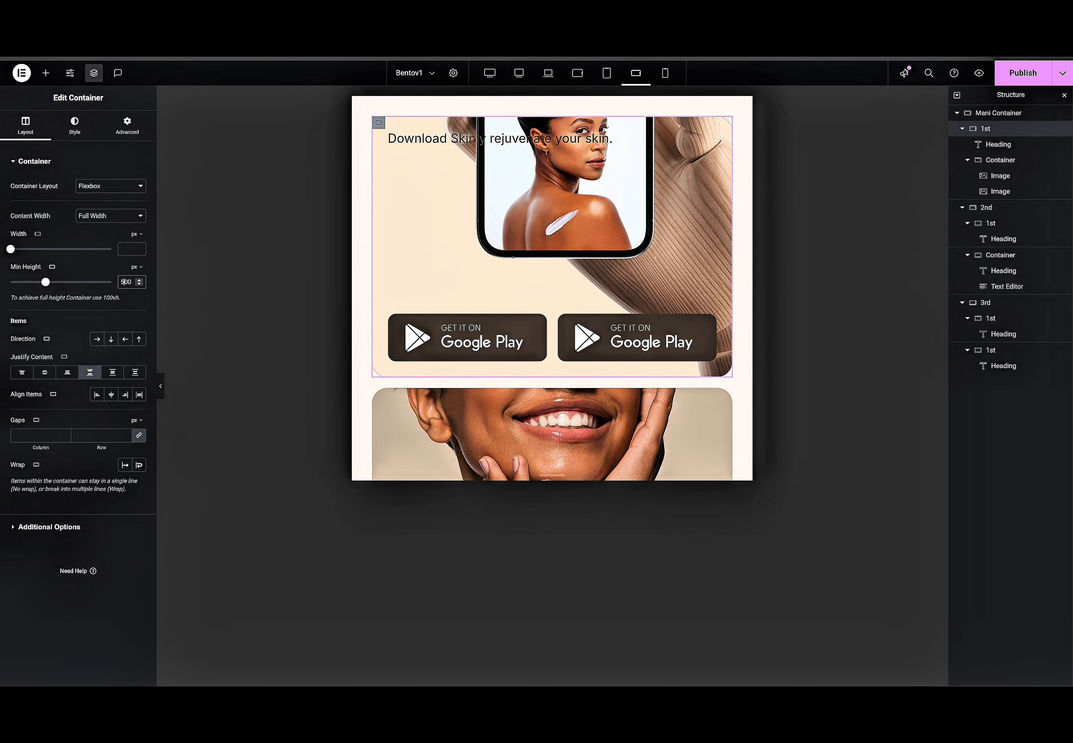
pyautogui.press('BackSpace')
pyautogui.write('4')
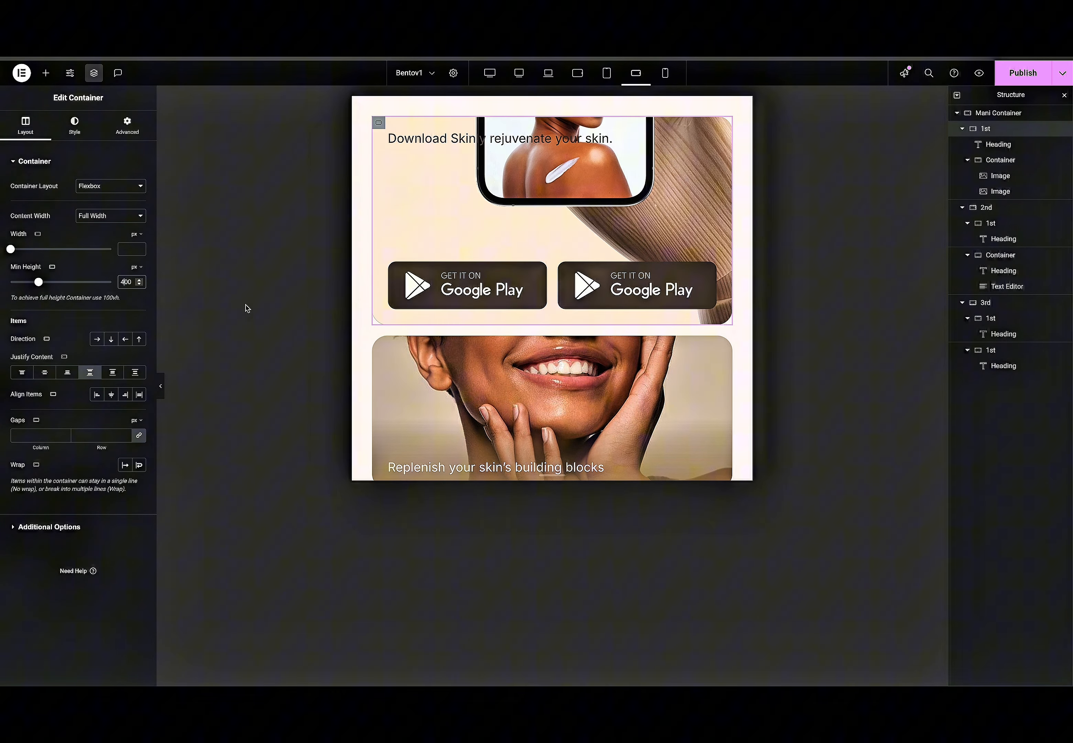
# Set the font size of the "Download Skinly rejuvenate your skin." heading to 30 px.
pyautogui.click(461, 144)
pyautogui.click(139, 215)
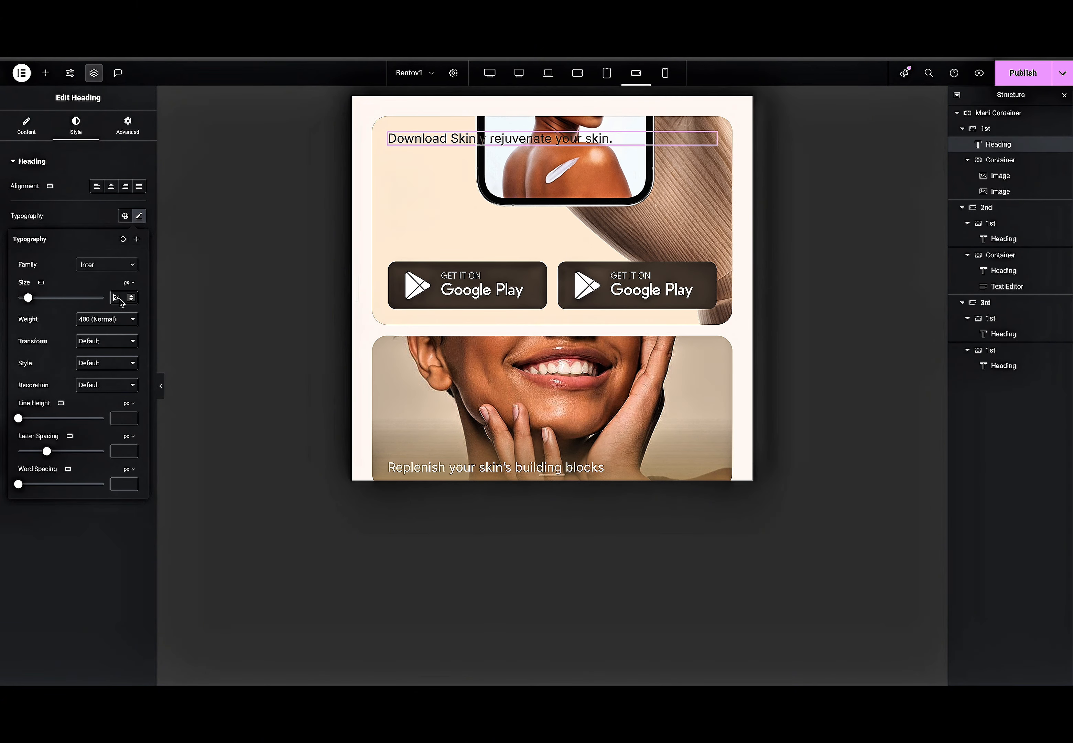
pyautogui.moveTo(28, 297); pyautogui.dragTo(31, 297)
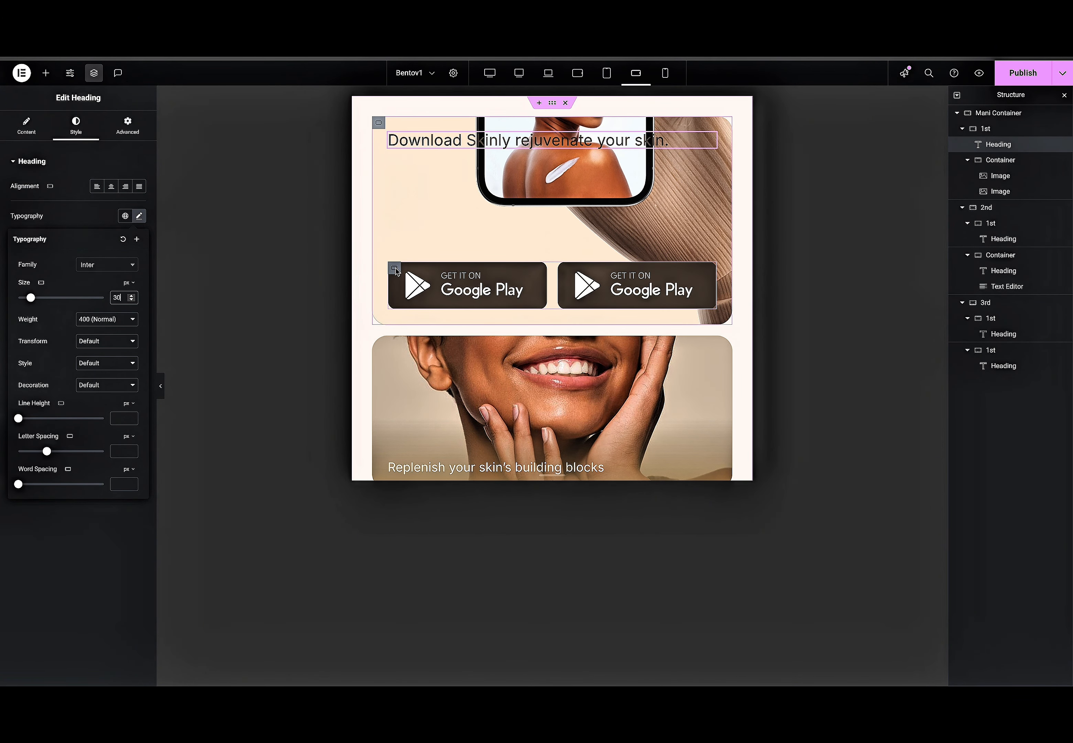
# Align the "Download Skinly" container's items to the start and set the width of its inner store-badge container to 50%.
pyautogui.click(379, 123)
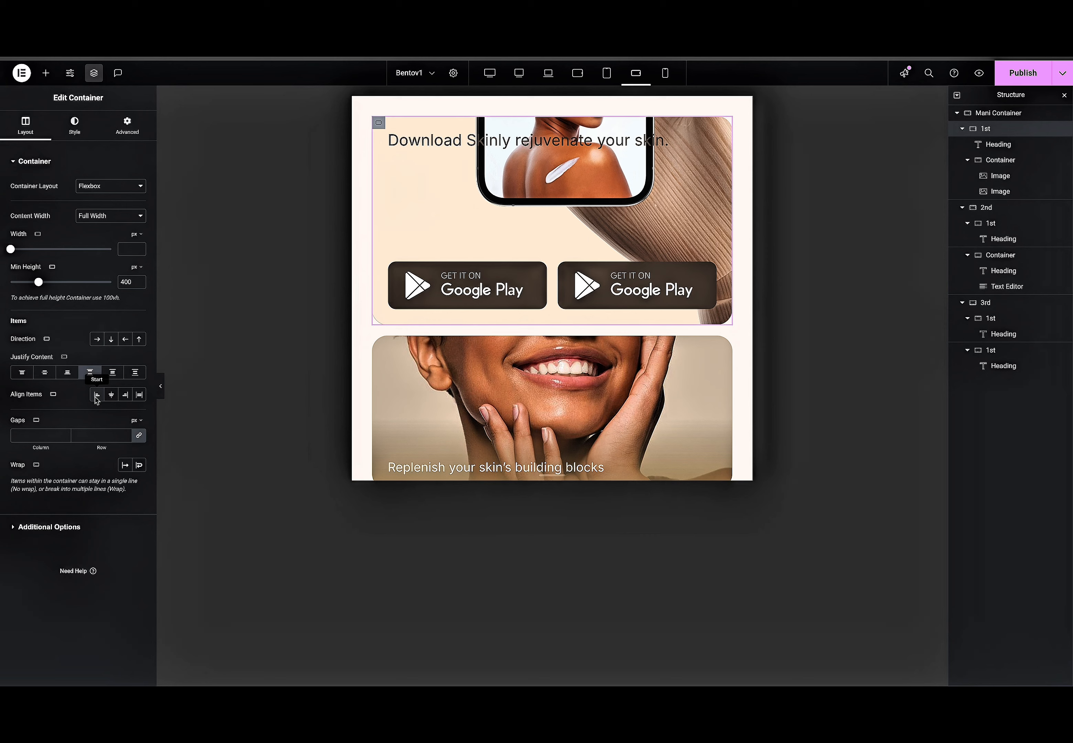
pyautogui.click(393, 269)
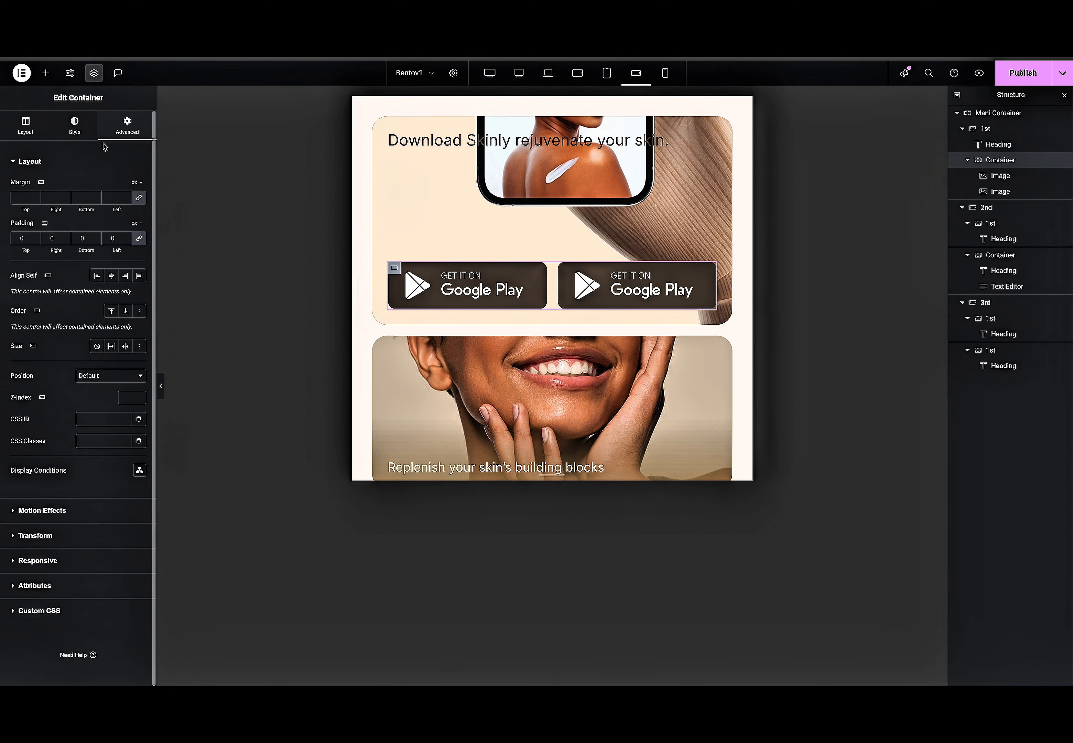
pyautogui.click(26, 125)
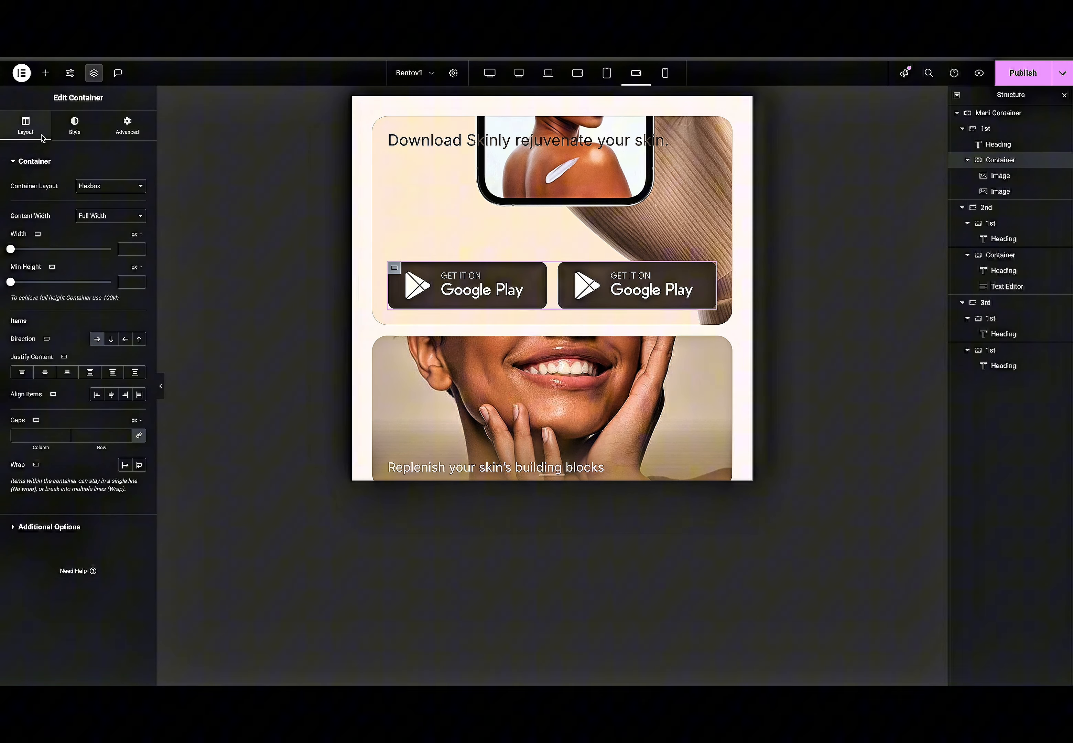
pyautogui.click(134, 235)
pyautogui.click(133, 258)
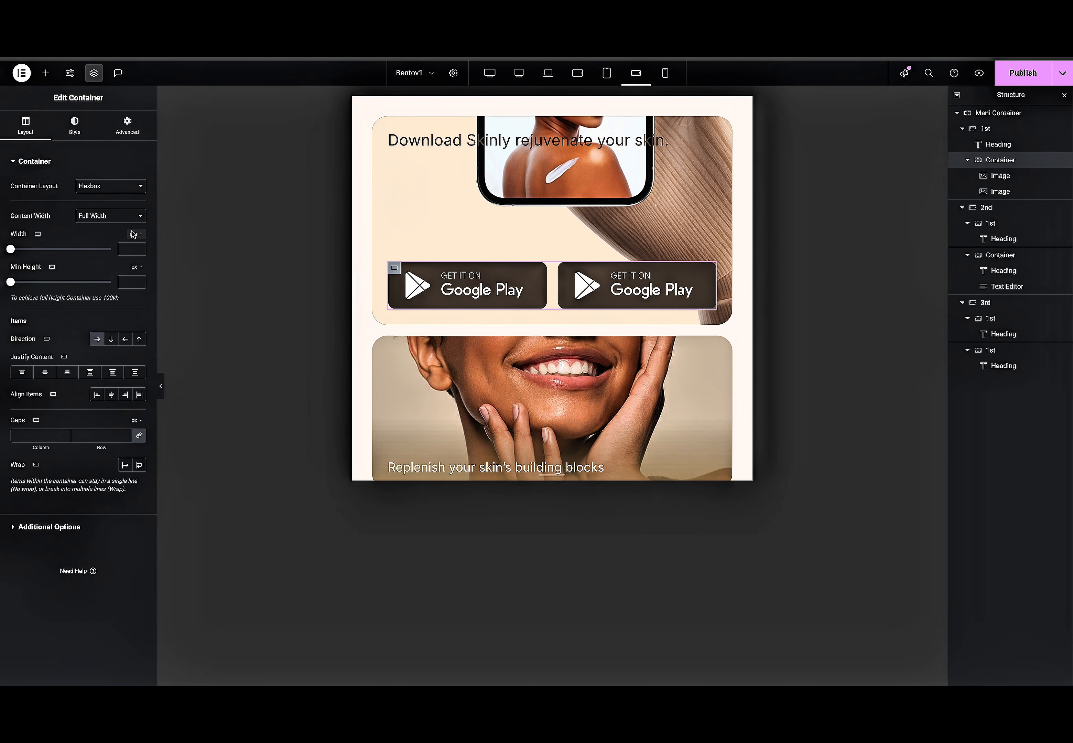
pyautogui.click(129, 249)
pyautogui.write('50')
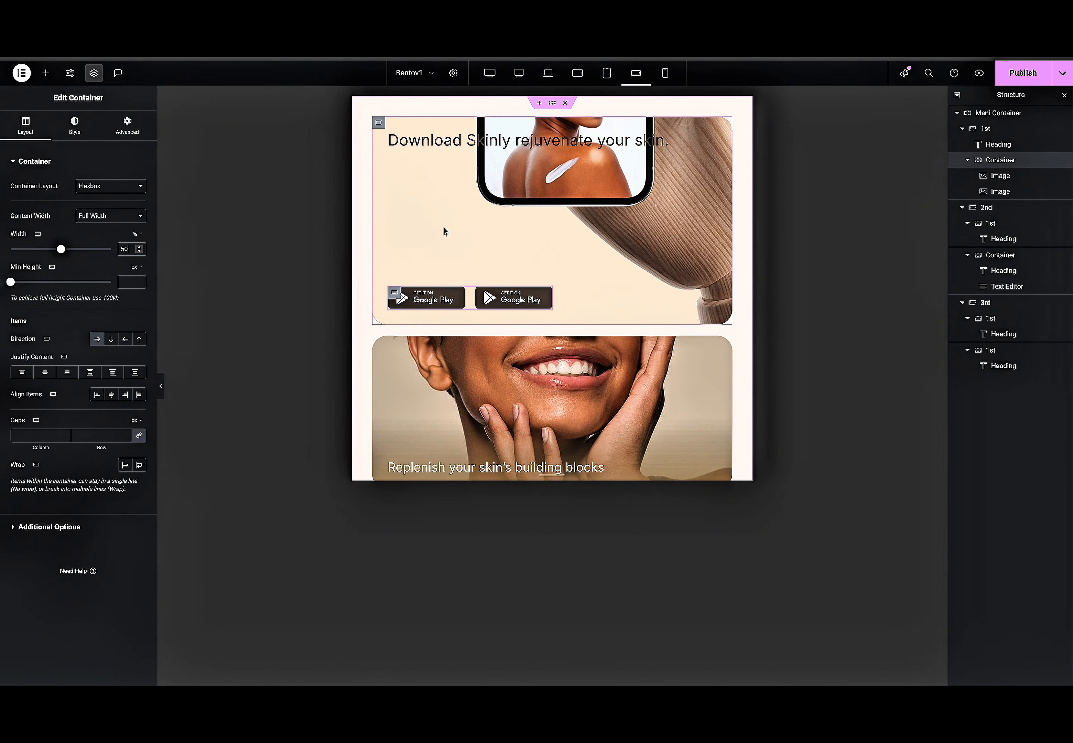
# Set the background overlay image width of the "Download Skinly" container to 30%.
pyautogui.click(378, 122)
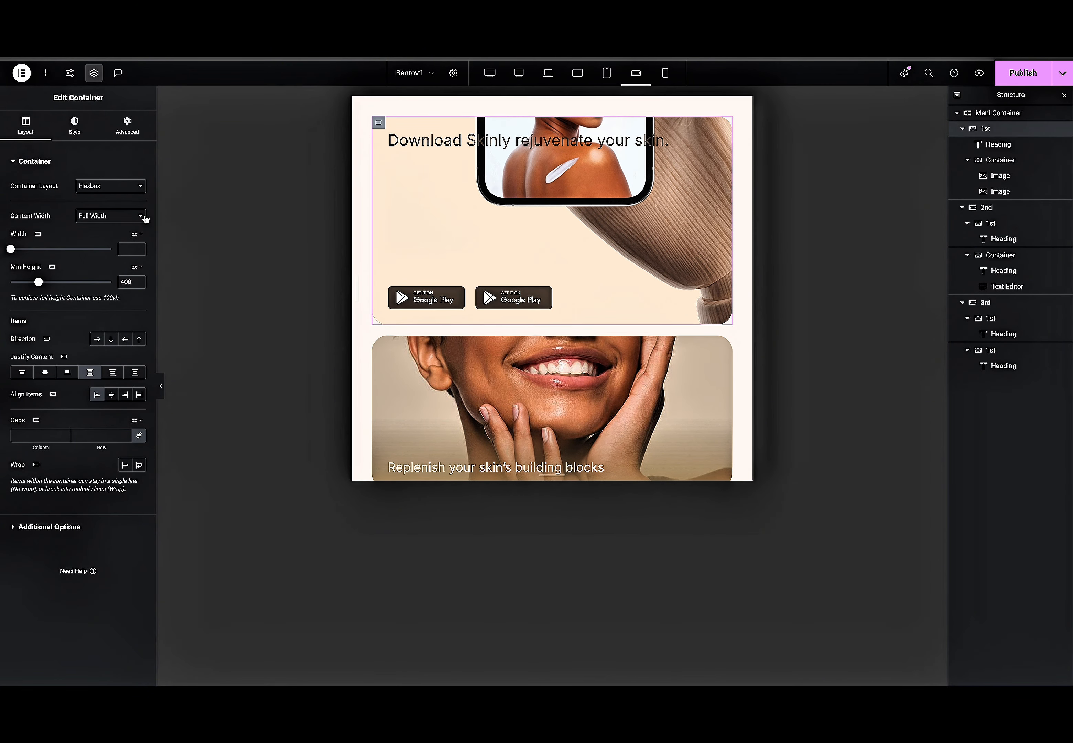
pyautogui.click(75, 125)
pyautogui.click(65, 403)
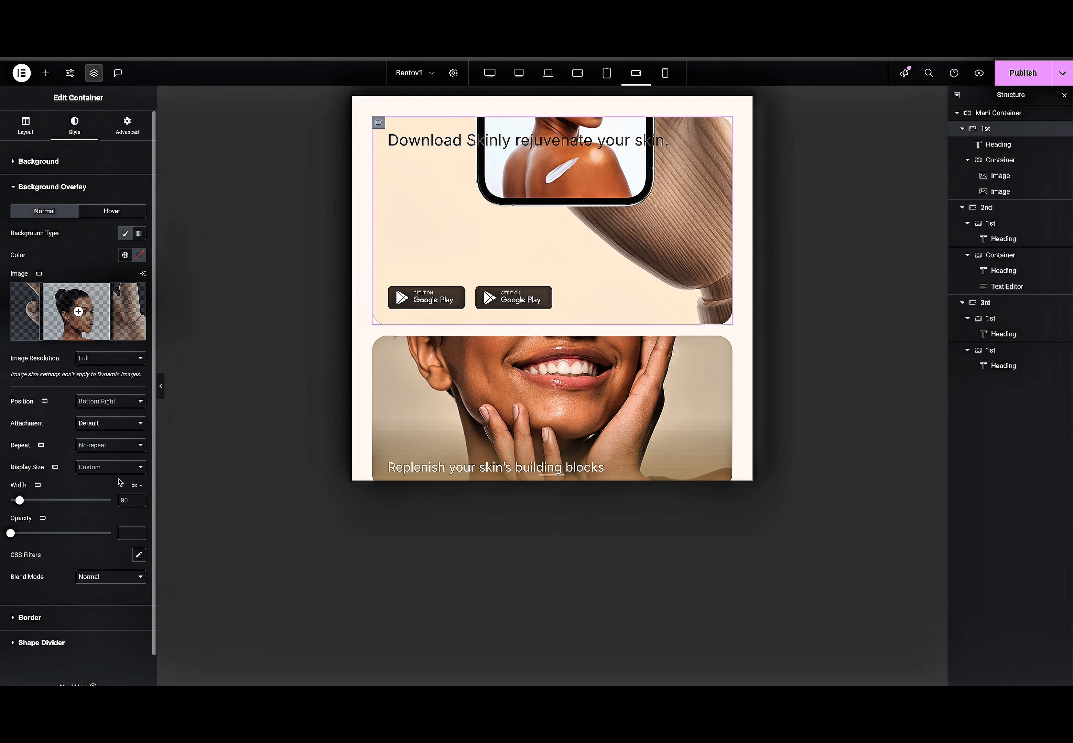
pyautogui.click(134, 493)
pyautogui.click(134, 500)
pyautogui.write('40')
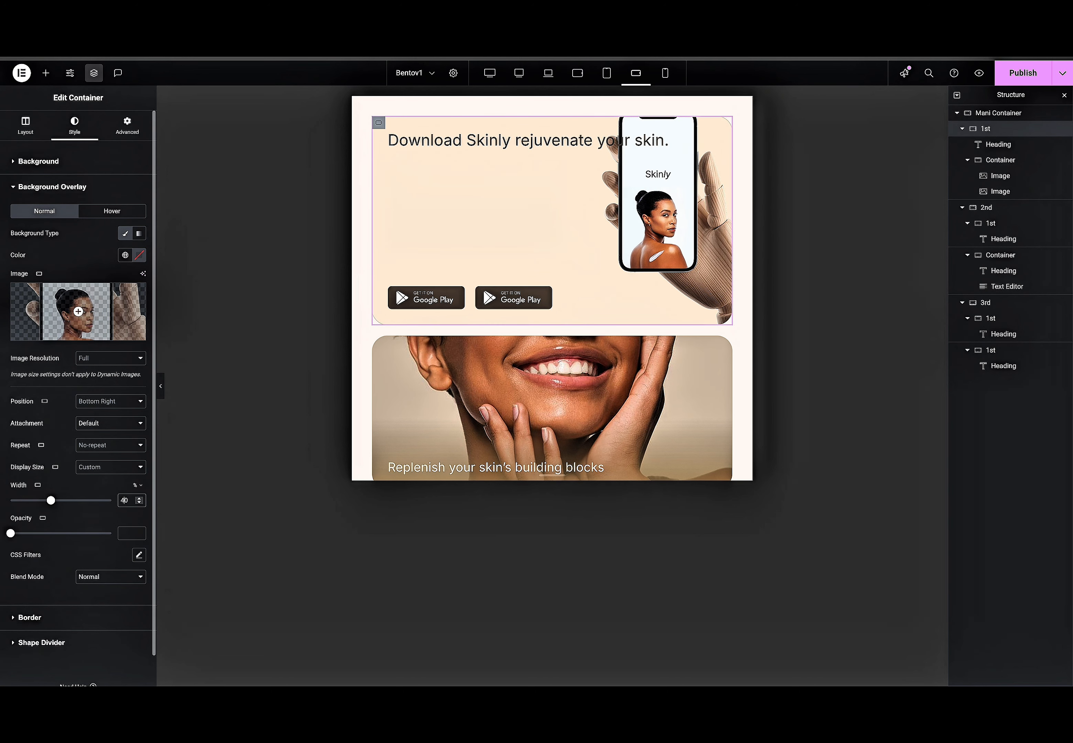
pyautogui.press('BackSpace')
pyautogui.write('2')
pyautogui.press('BackSpace')
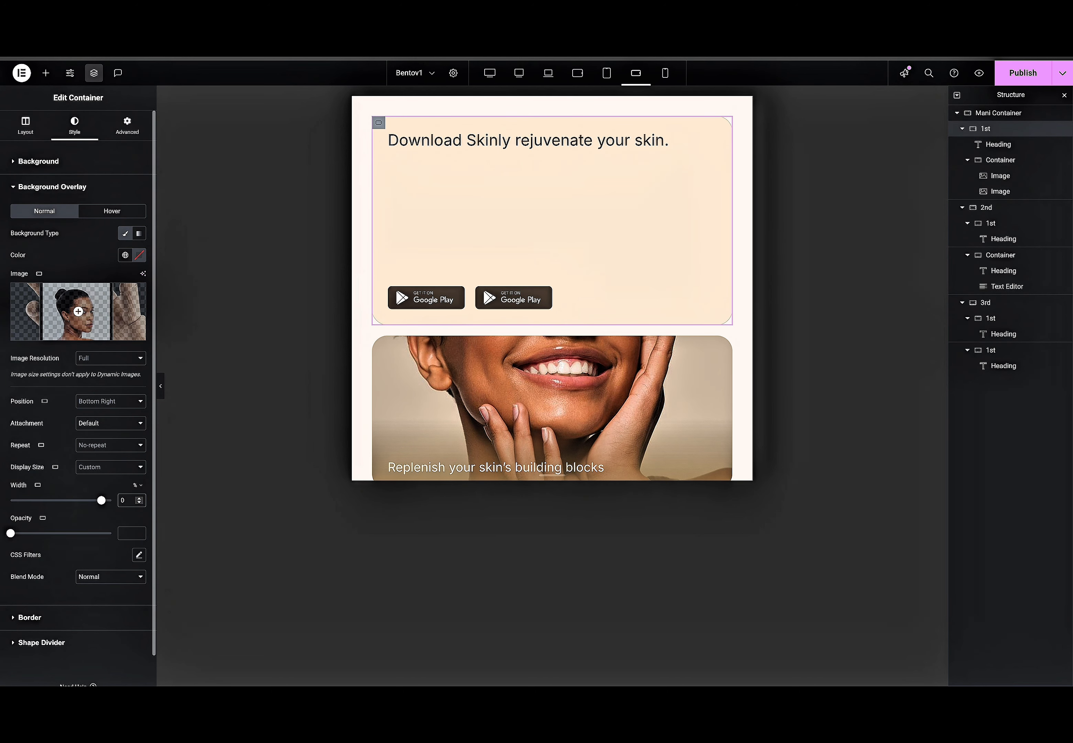
pyautogui.write('3')
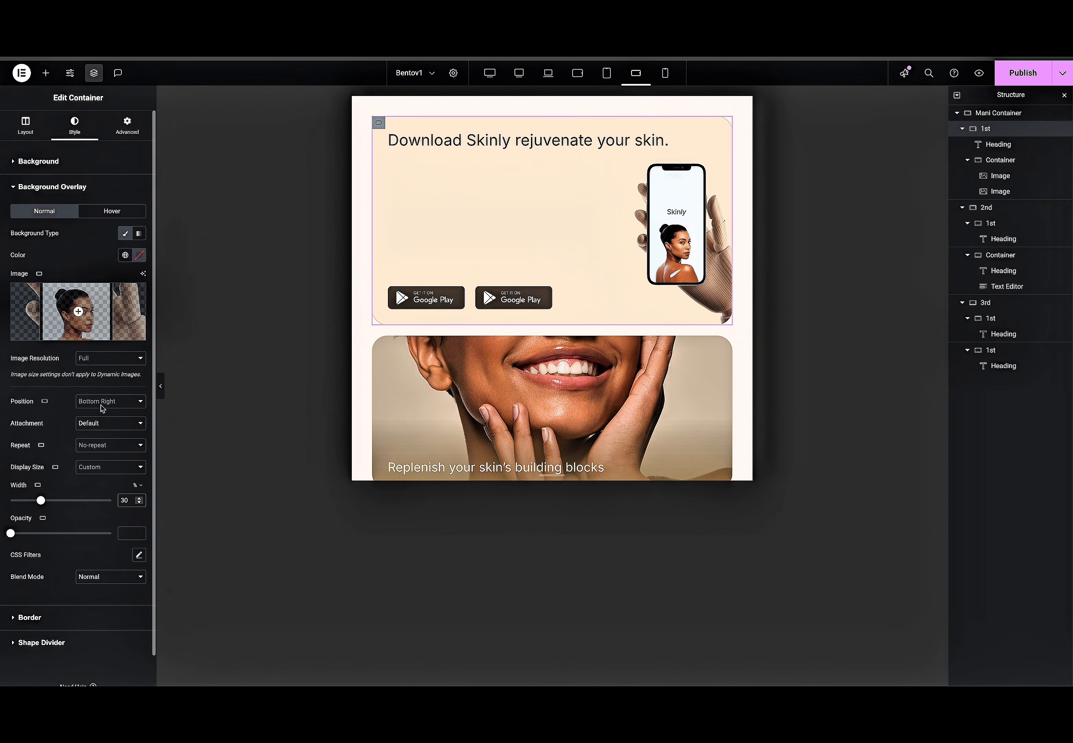
# Fine-tune the overlay image of the "Download Skinly" container to a width of 35%.
pyautogui.press('Up')
pyautogui.press('Up')
pyautogui.press('Up')
pyautogui.press('Up')
pyautogui.press('Up')
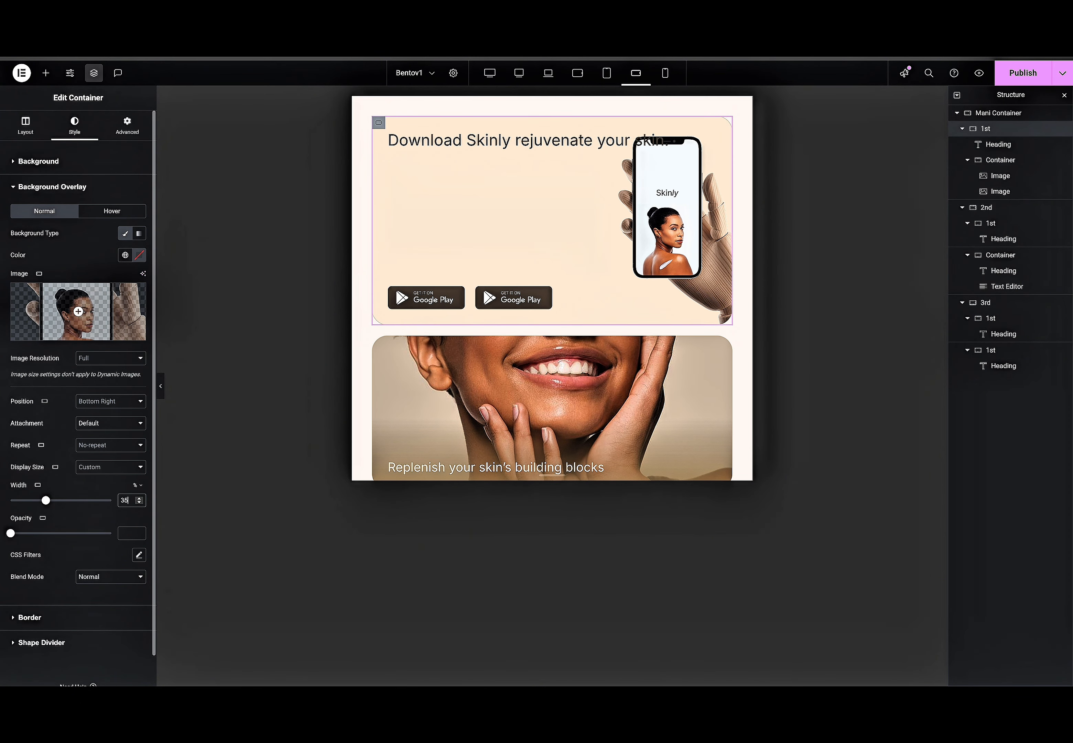
pyautogui.press('Down')
pyautogui.press('Down')
pyautogui.press('Down')
pyautogui.press('Down')
pyautogui.press('Down')
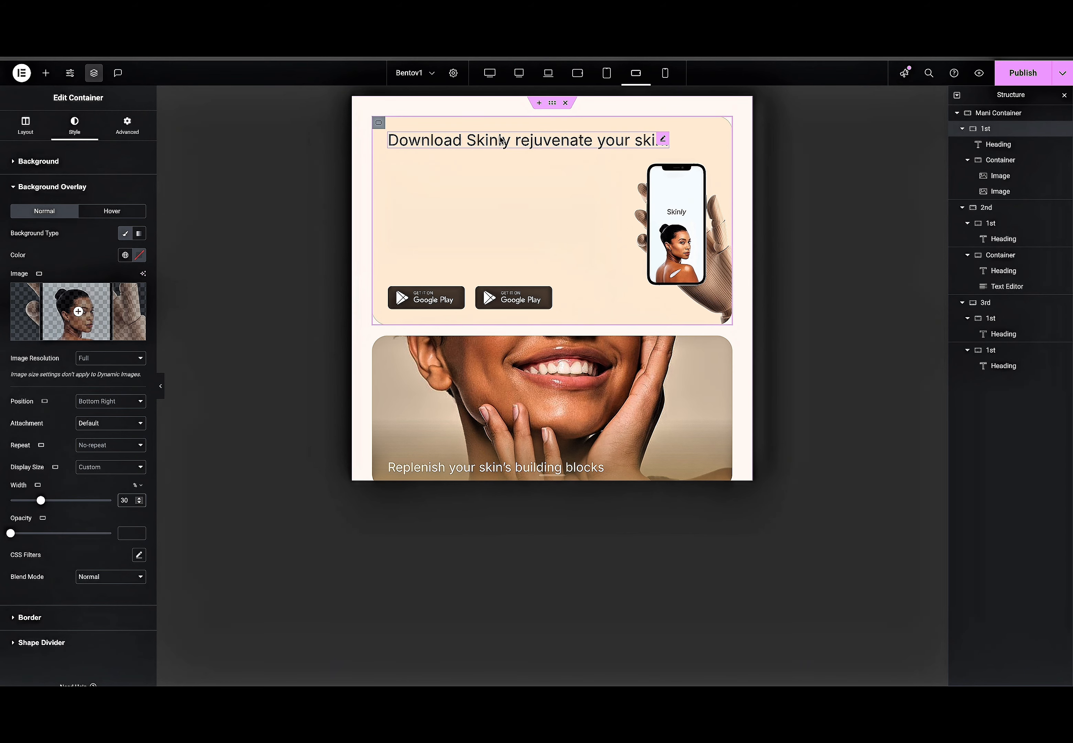
pyautogui.press('Up')
pyautogui.press('Up')
pyautogui.press('Up')
pyautogui.press('Up')
pyautogui.press('Up')
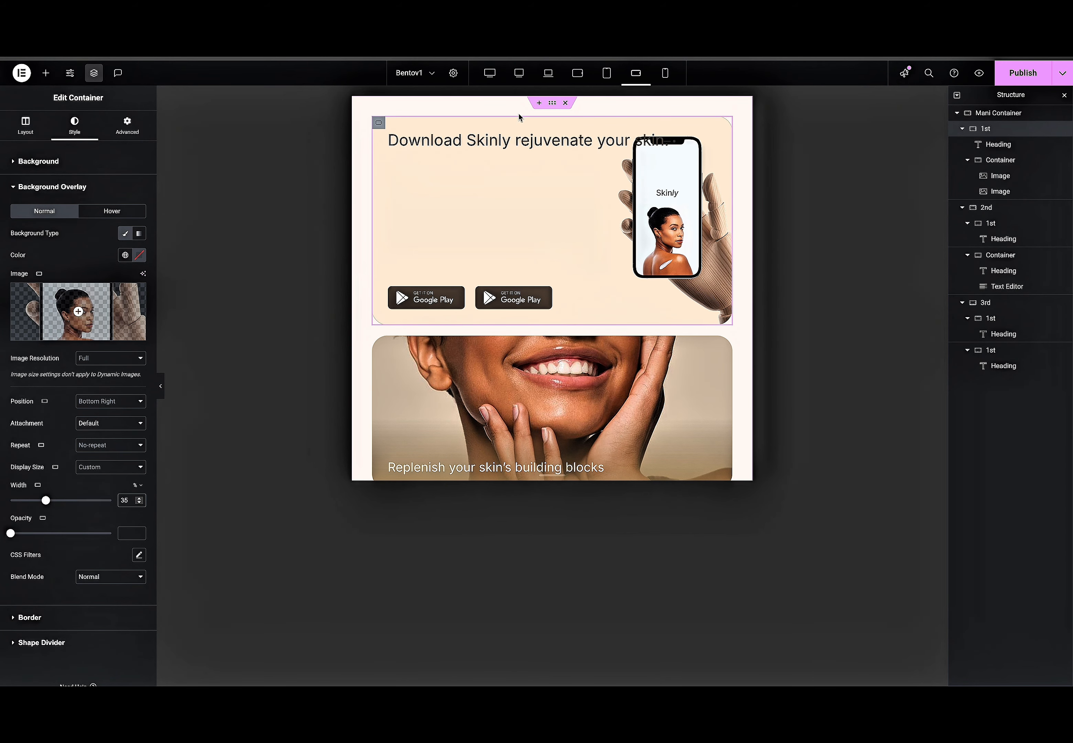
# Give the "Download Skinly rejuvenate your skin." heading a custom width of 50%.
pyautogui.click(661, 138)
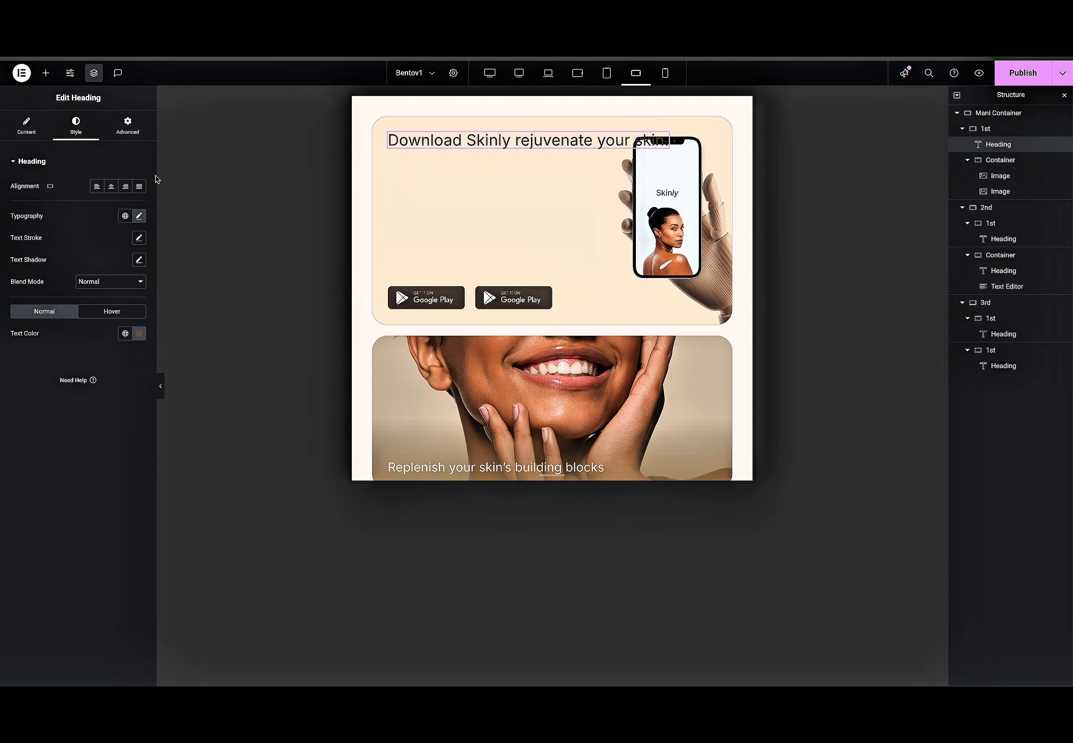
pyautogui.click(128, 125)
pyautogui.click(125, 270)
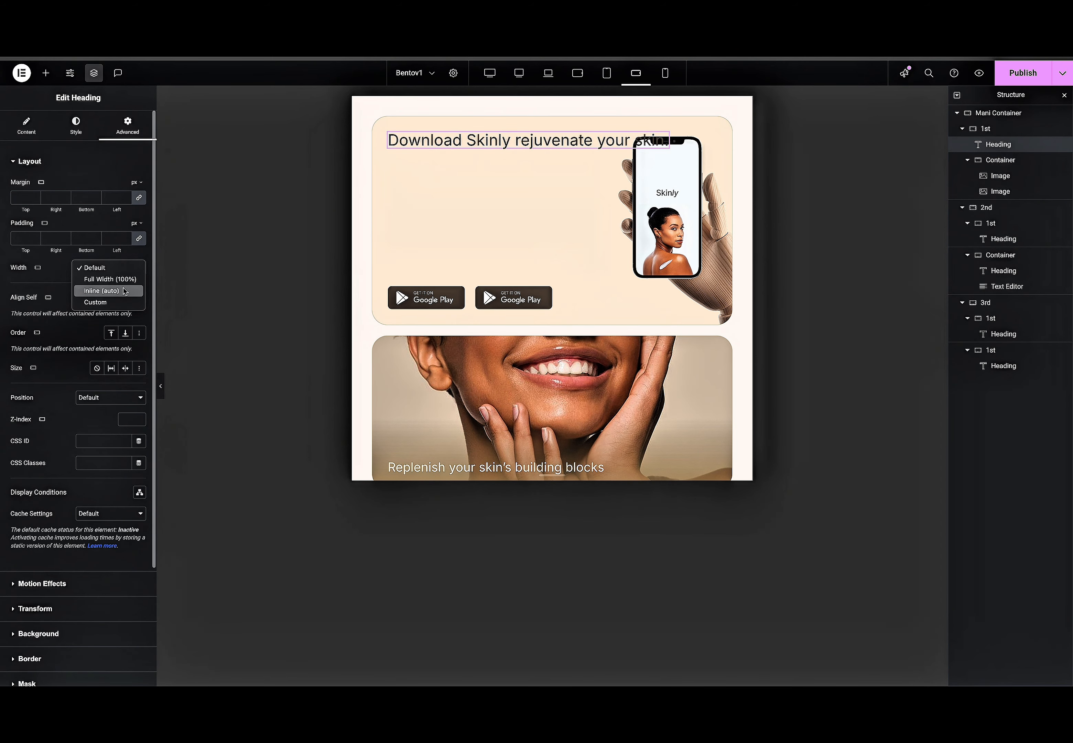
pyautogui.click(123, 303)
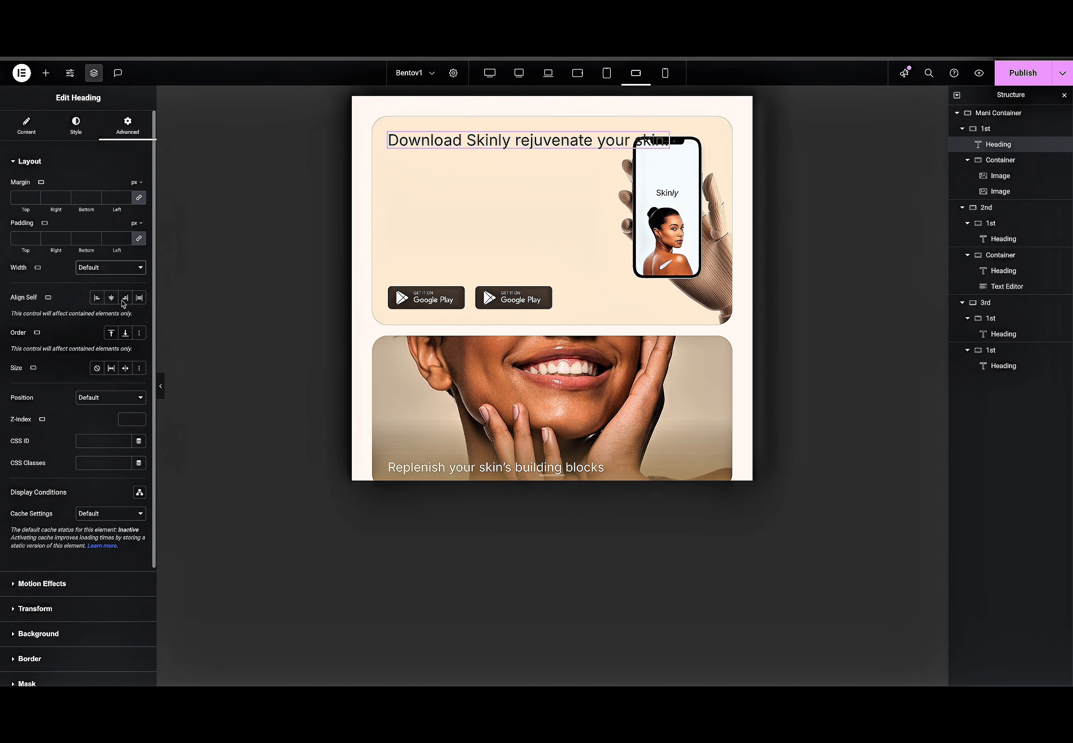
pyautogui.click(137, 285)
pyautogui.click(136, 296)
pyautogui.click(128, 303)
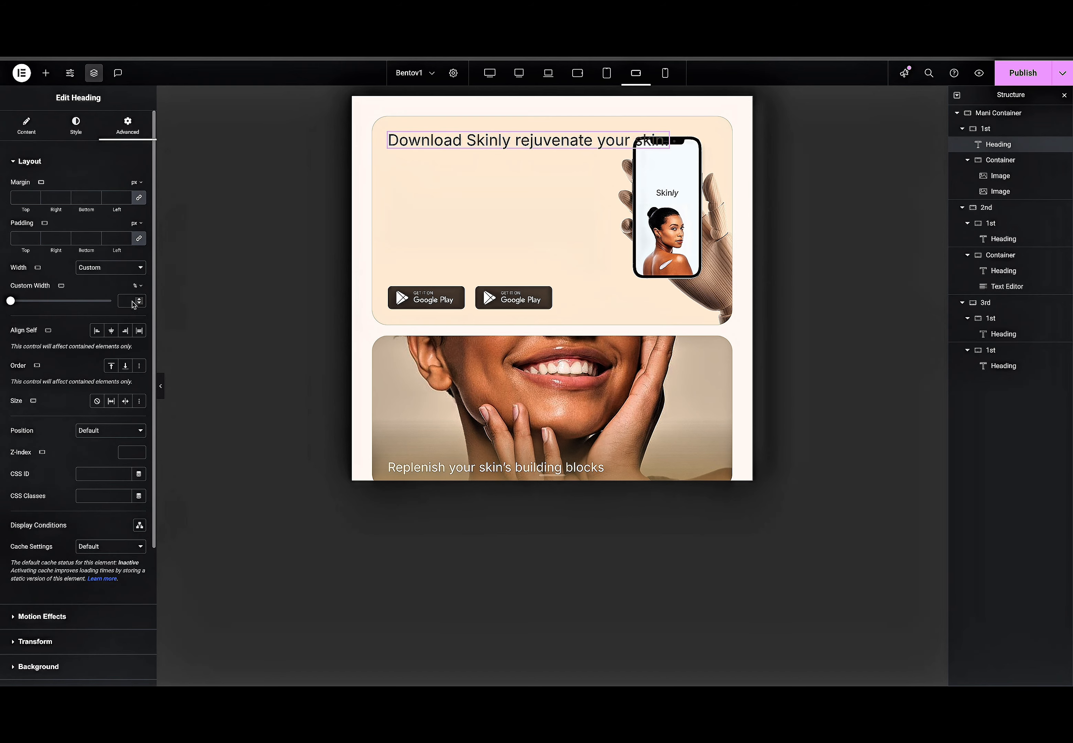
pyautogui.write('50')
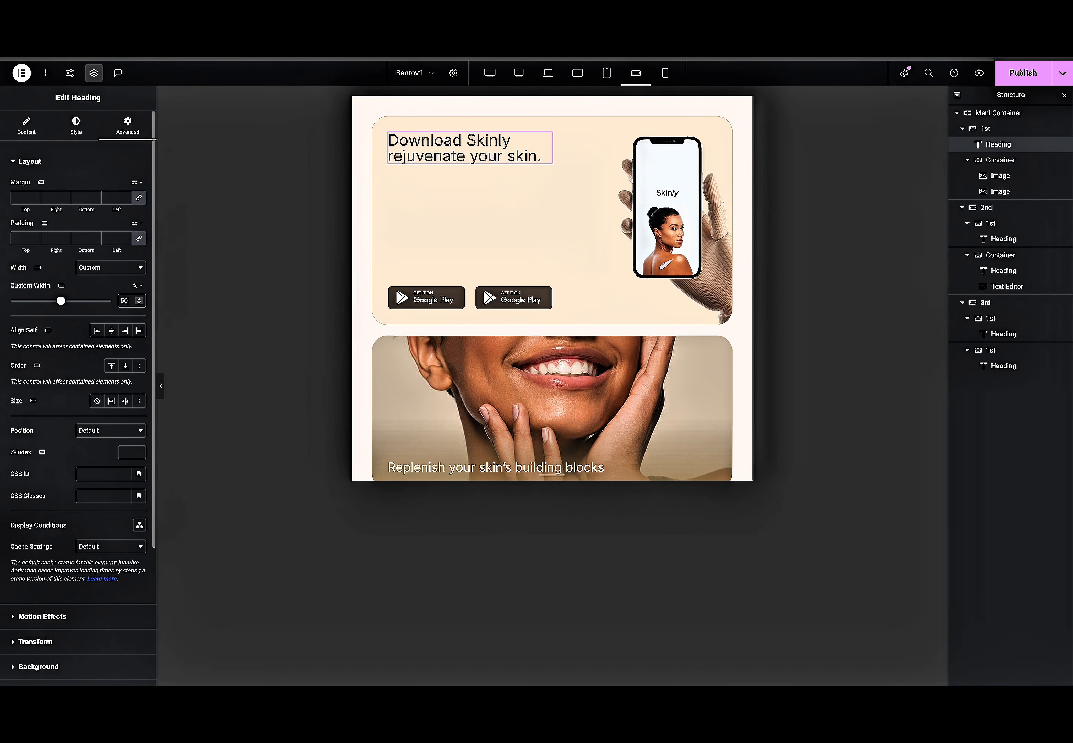
# Set the font size of the "Replenish your skin's building blocks" heading to 30 px.
pyautogui.scroll(-4, 464, 350)
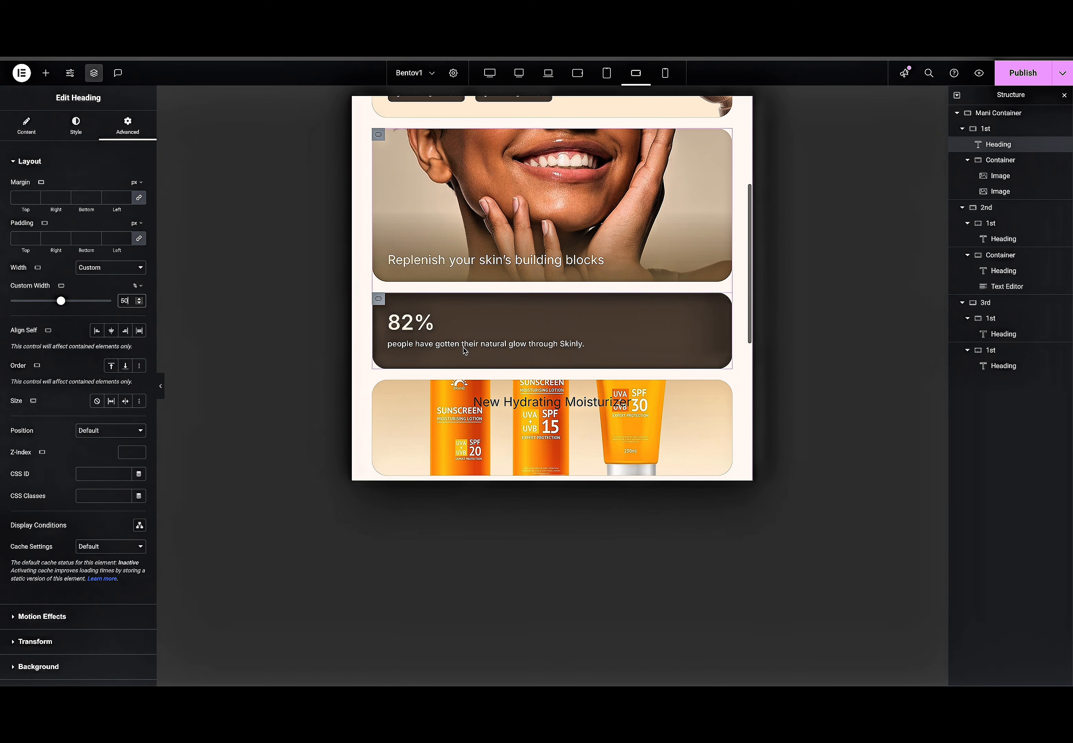
pyautogui.click(379, 135)
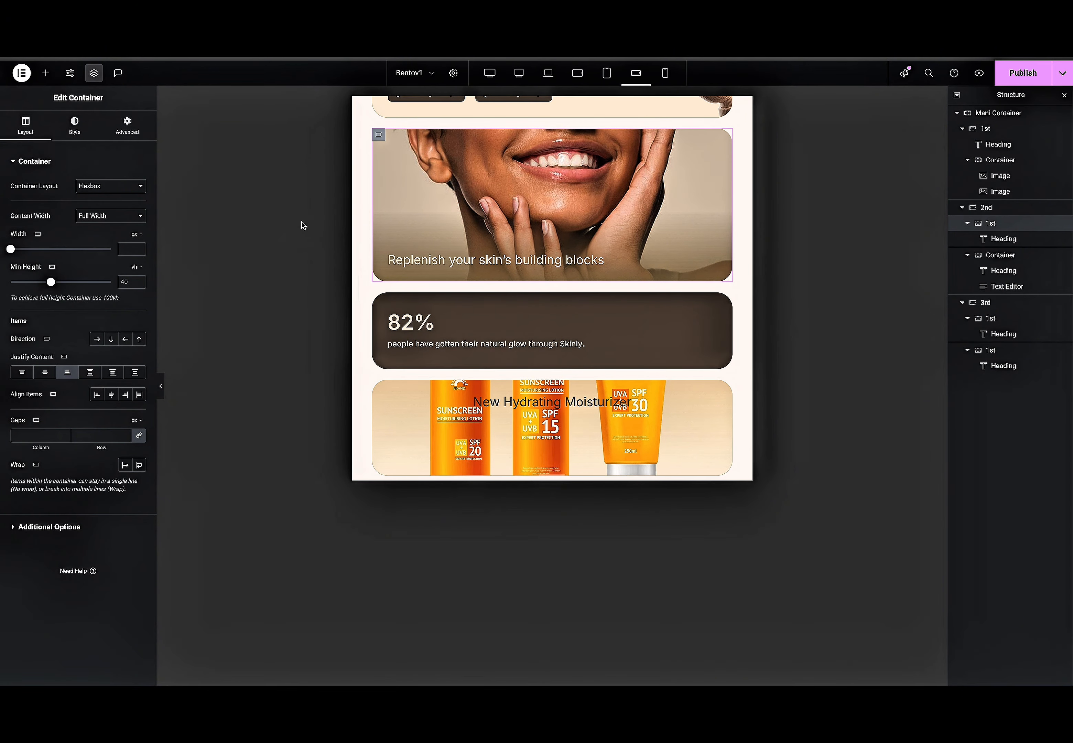
pyautogui.click(436, 262)
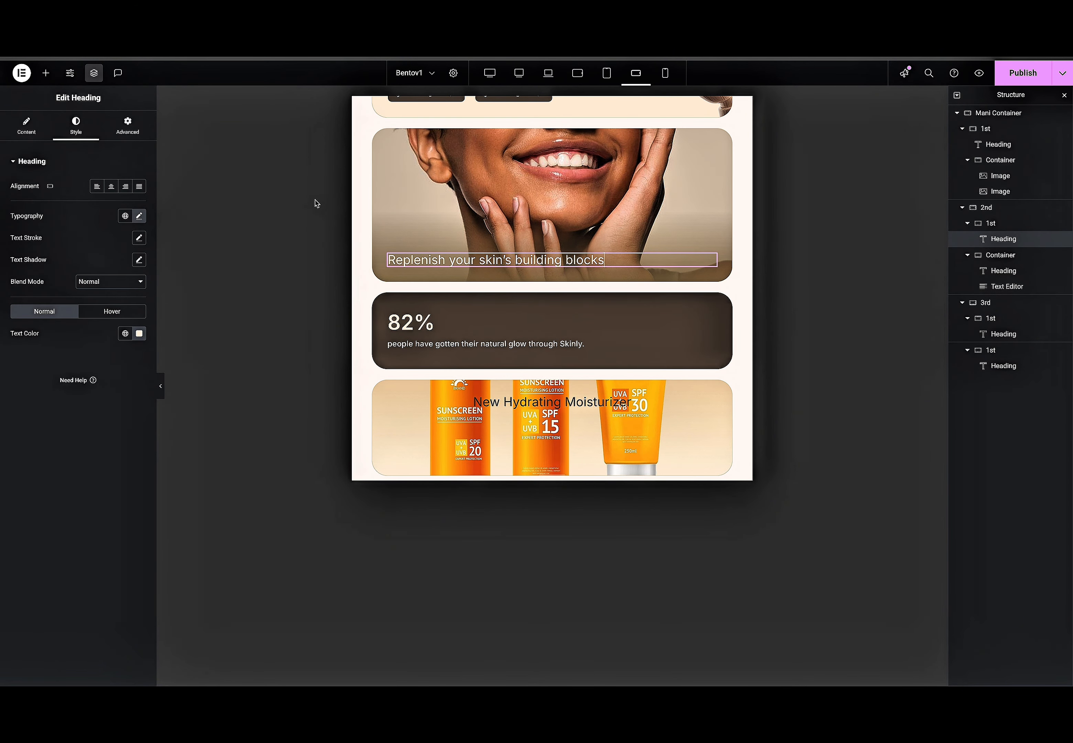
pyautogui.click(139, 215)
pyautogui.doubleClick(118, 297)
pyautogui.write('30')
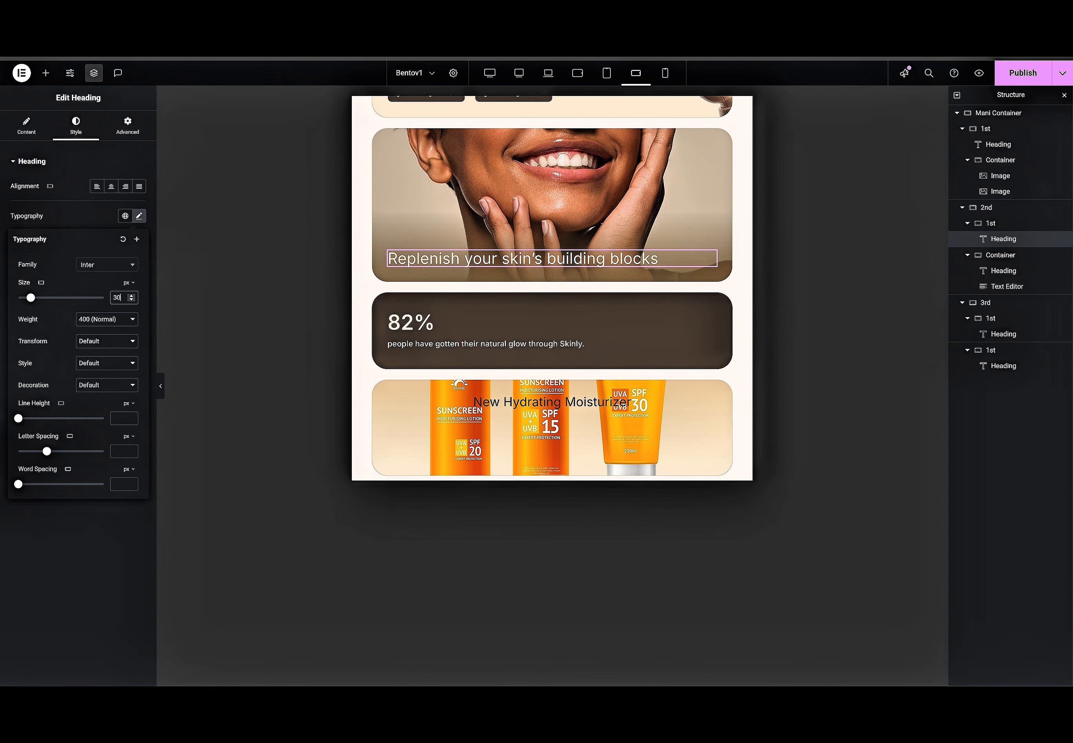
# Try a minimum height of 300 px on the 2nd container, which holds the "Replenish" and "82%" cards.
pyautogui.scroll(1, 505, 210)
pyautogui.click(505, 211)
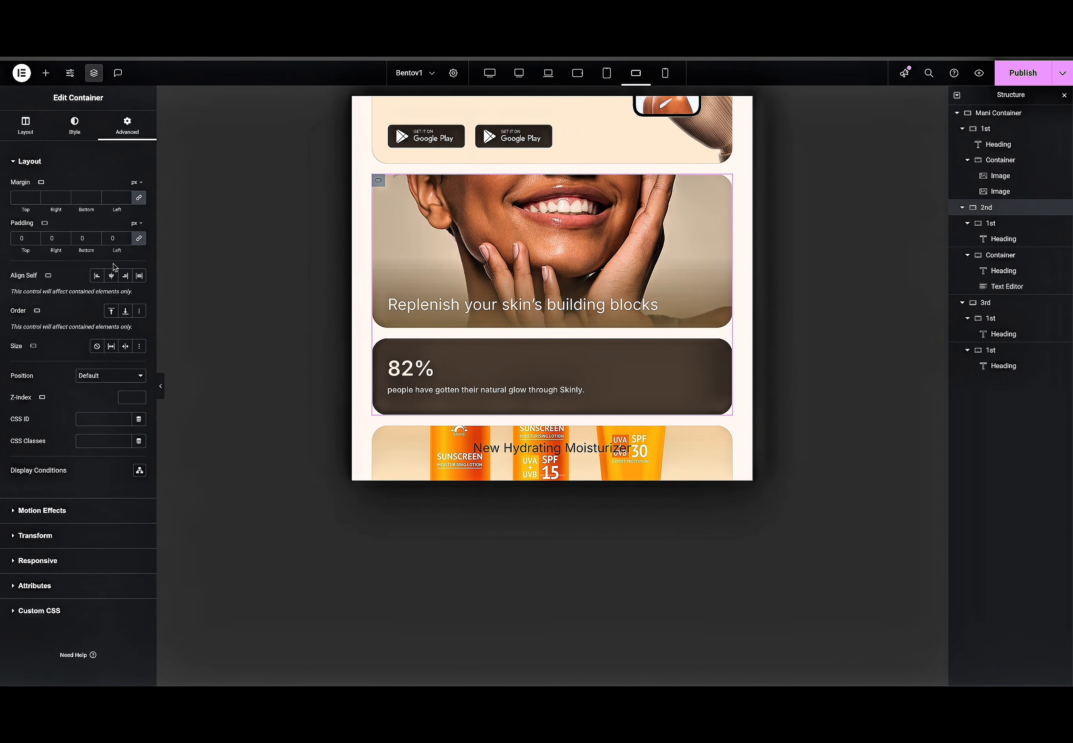
pyautogui.click(26, 125)
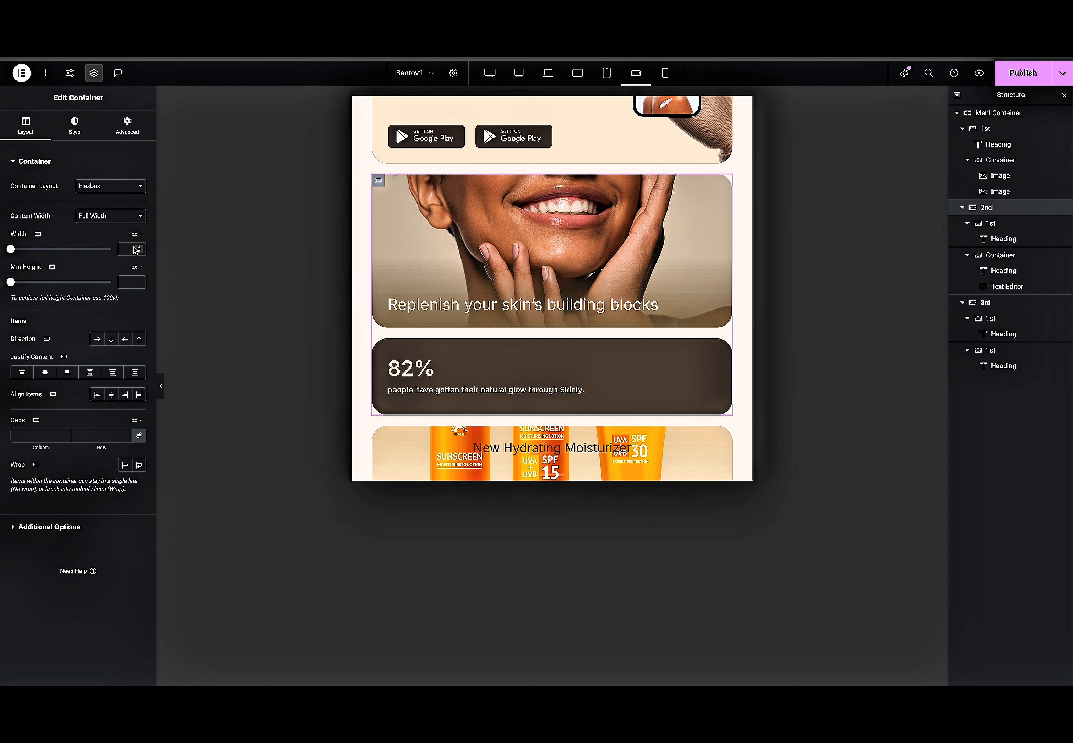
pyautogui.click(127, 283)
pyautogui.press('BackSpace')
pyautogui.press('BackSpace')
pyautogui.write('300')
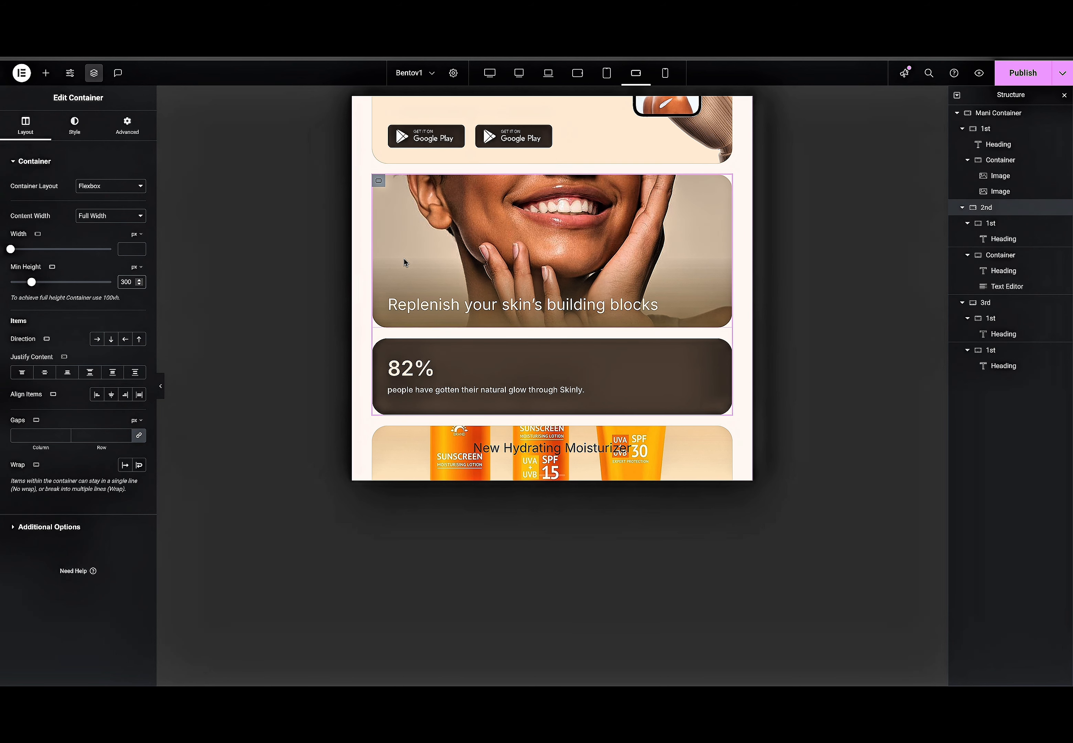
# Clear the minimum height of the 2nd container.
pyautogui.click(379, 180)
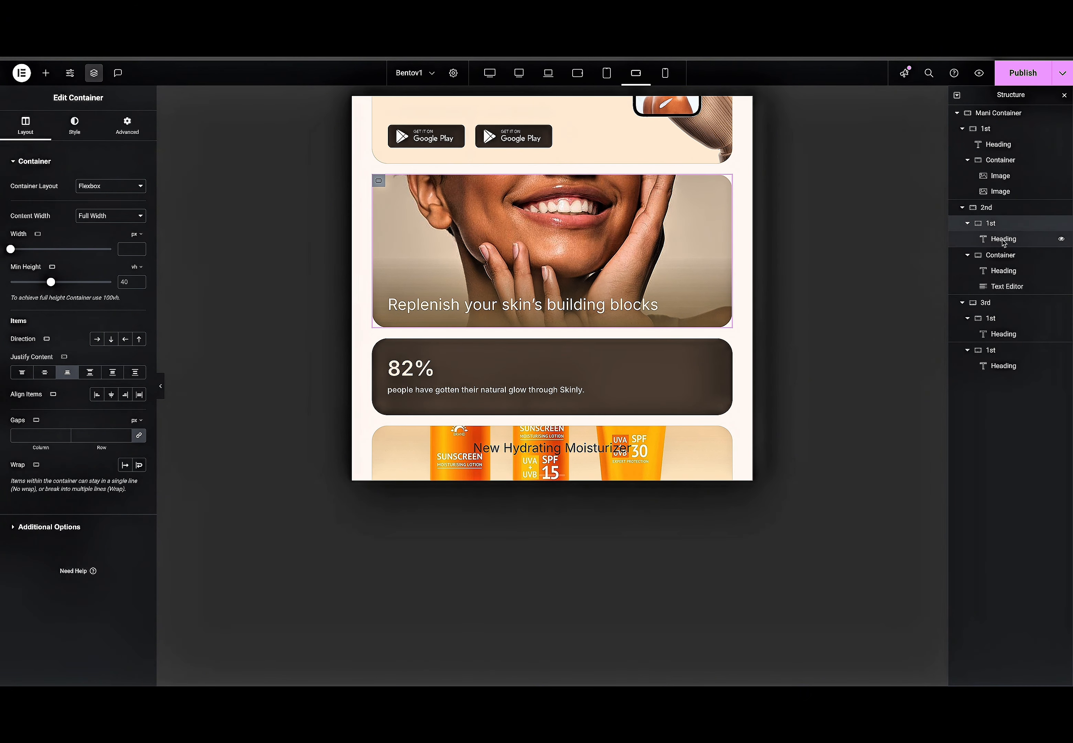
pyautogui.click(991, 207)
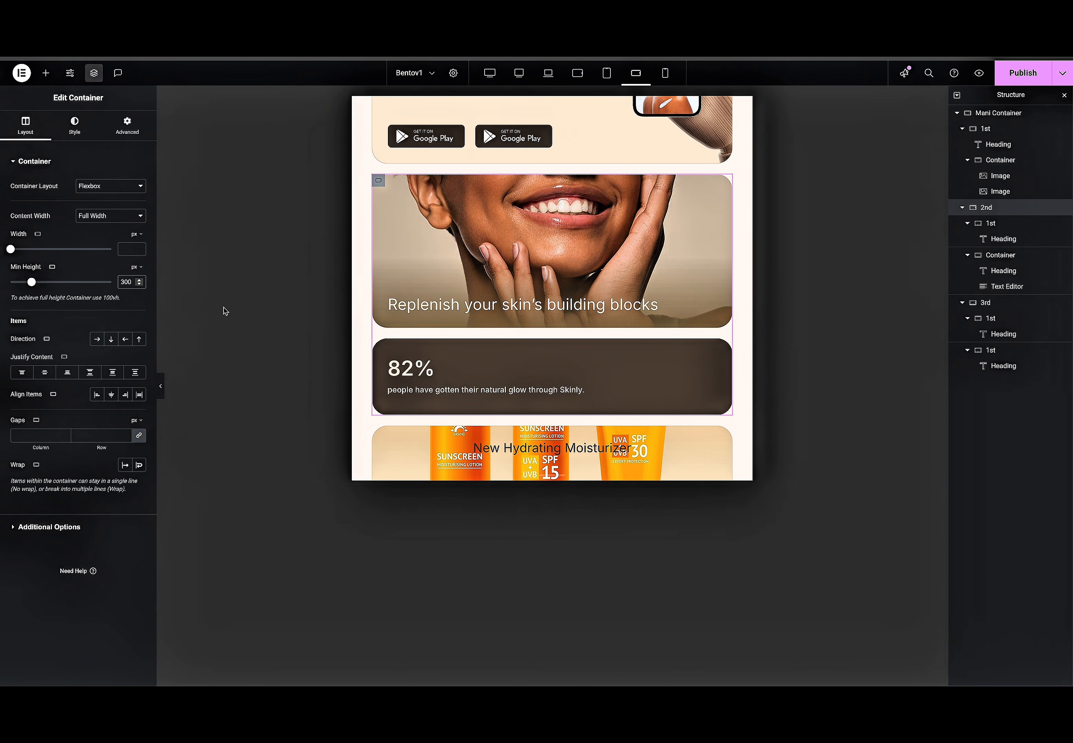
pyautogui.press('BackSpace')
pyautogui.press('BackSpace')
pyautogui.press('BackSpace')
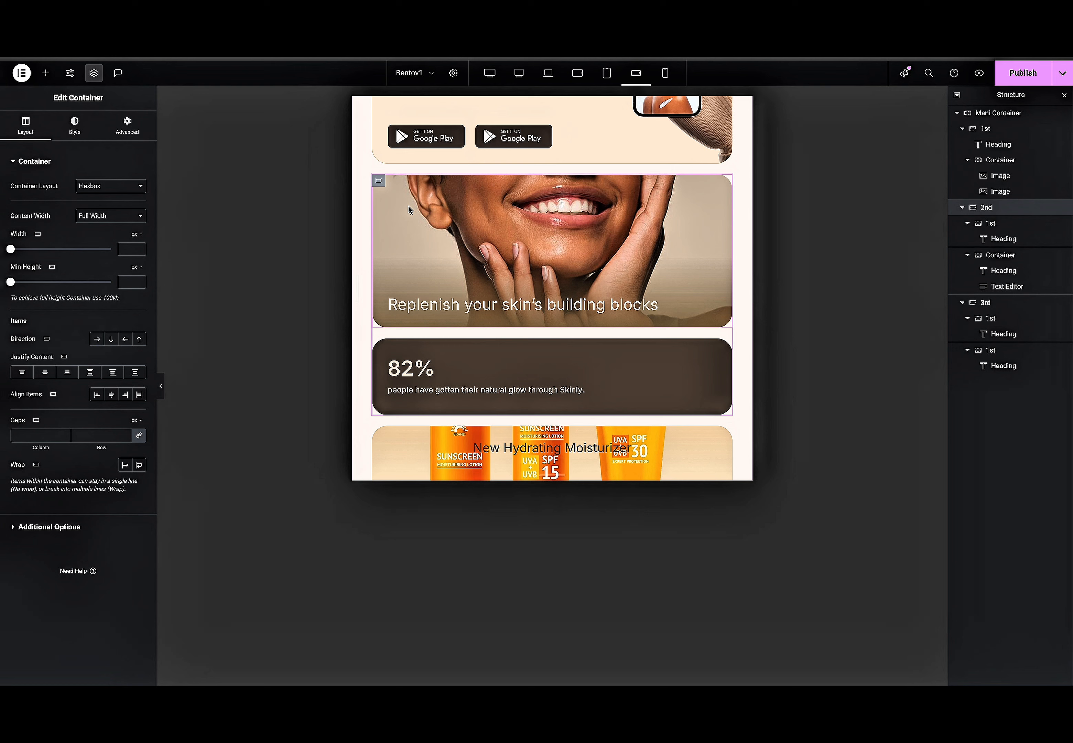
# Set the minimum height of the "Replenish your skin's building blocks" container to 300 px.
pyautogui.click(988, 223)
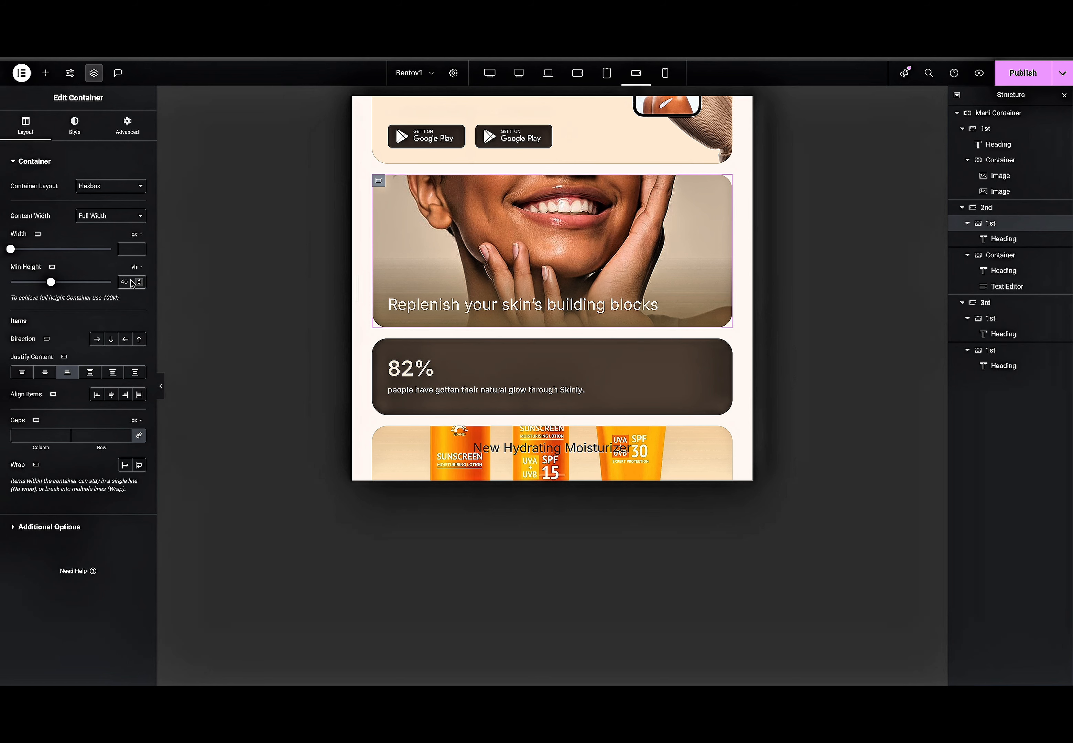
pyautogui.click(135, 267)
pyautogui.click(134, 268)
pyautogui.click(130, 283)
pyautogui.write('300')
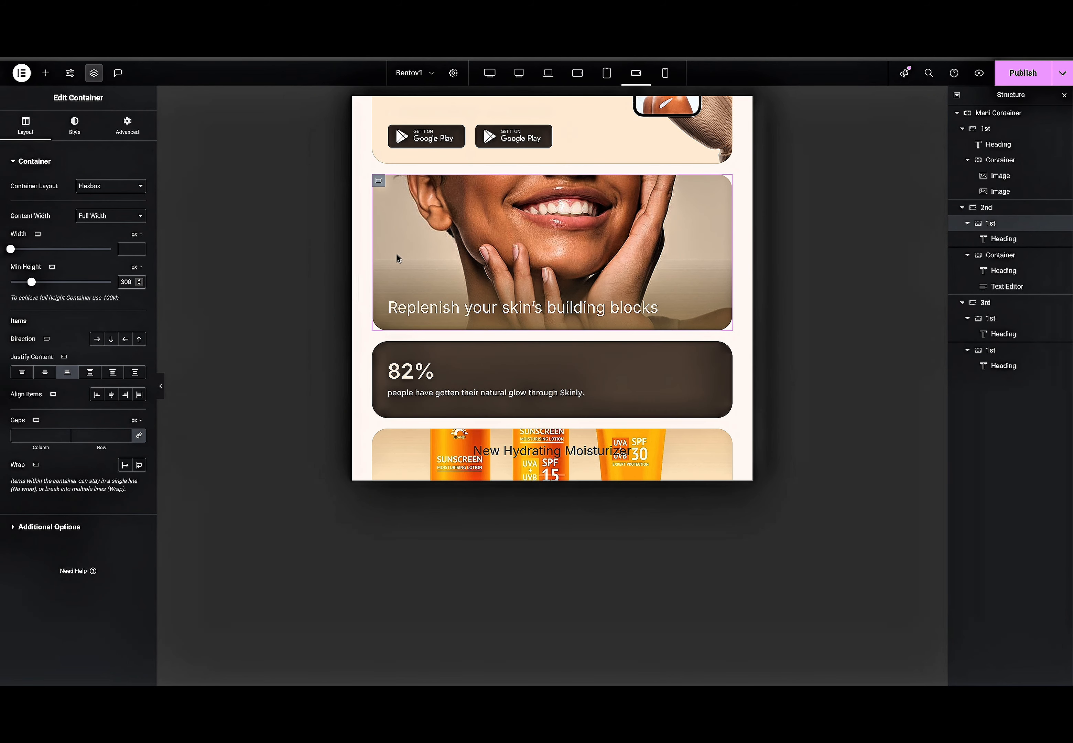
# Set the minimum height of the "New Hydrating Moisturizer" container to 300 px.
pyautogui.scroll(-1, 467, 304)
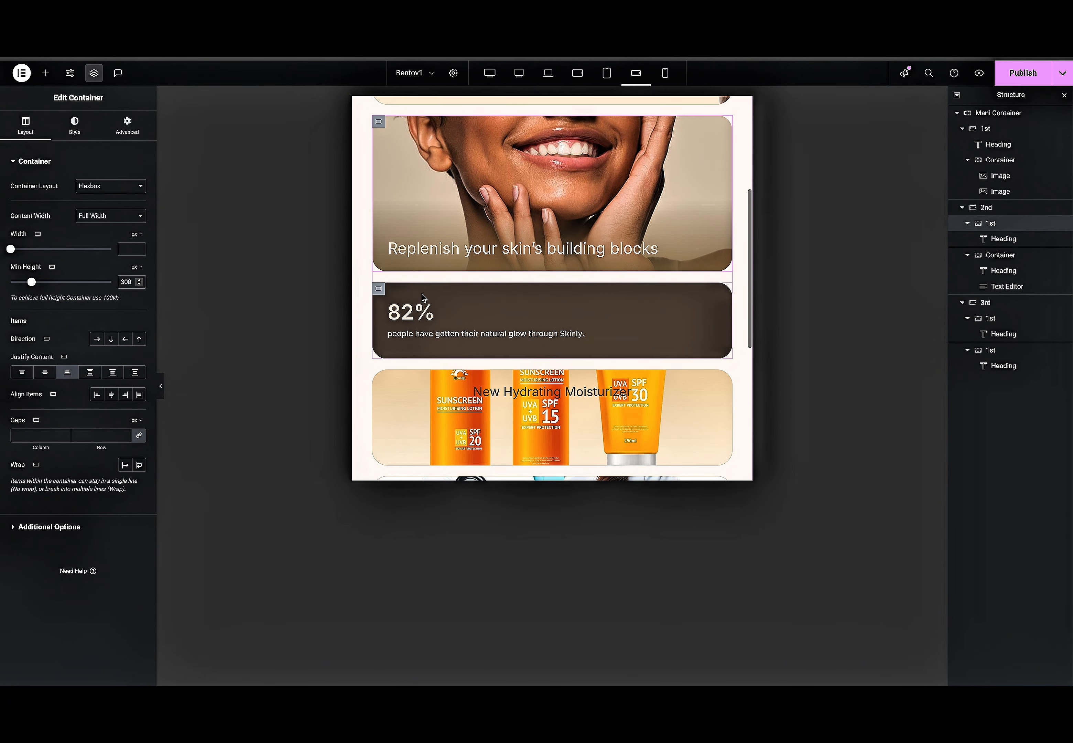
pyautogui.scroll(-2, 422, 298)
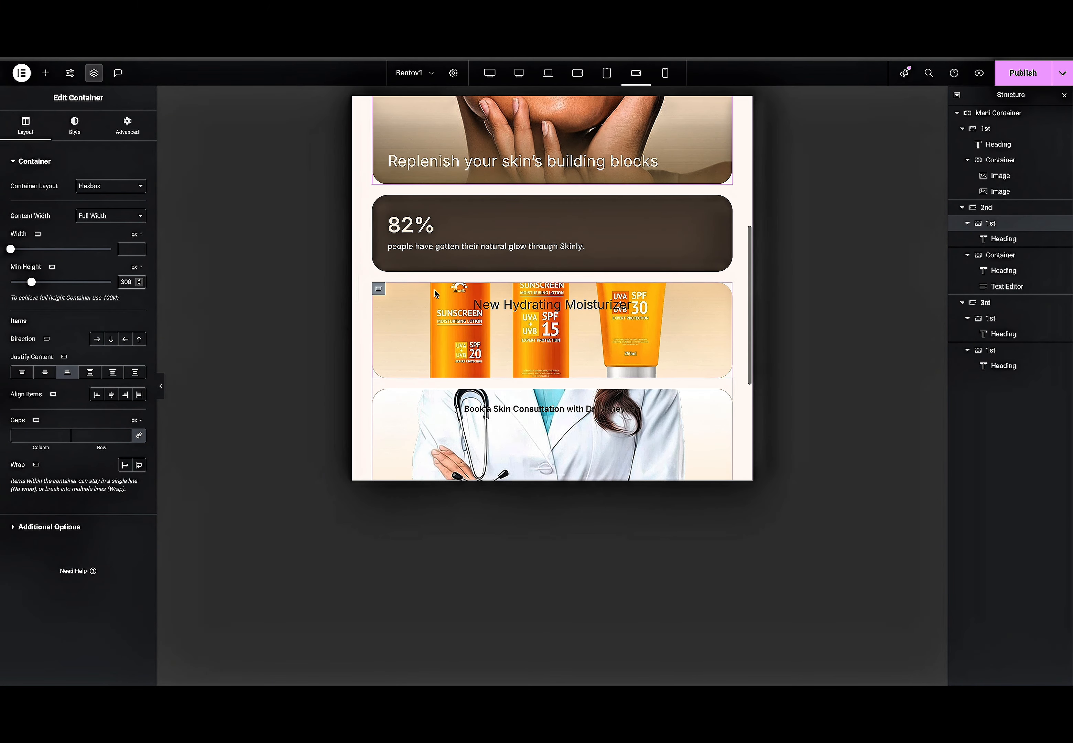
pyautogui.scroll(-2, 434, 293)
pyautogui.click(378, 204)
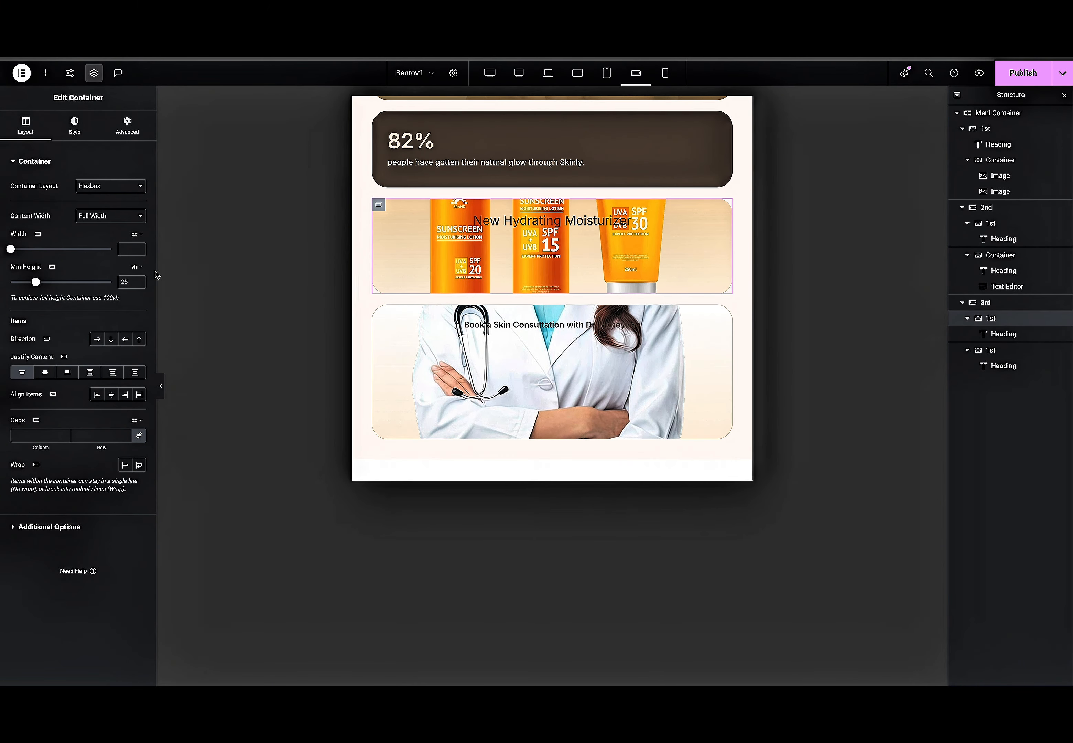
pyautogui.click(137, 267)
pyautogui.click(133, 268)
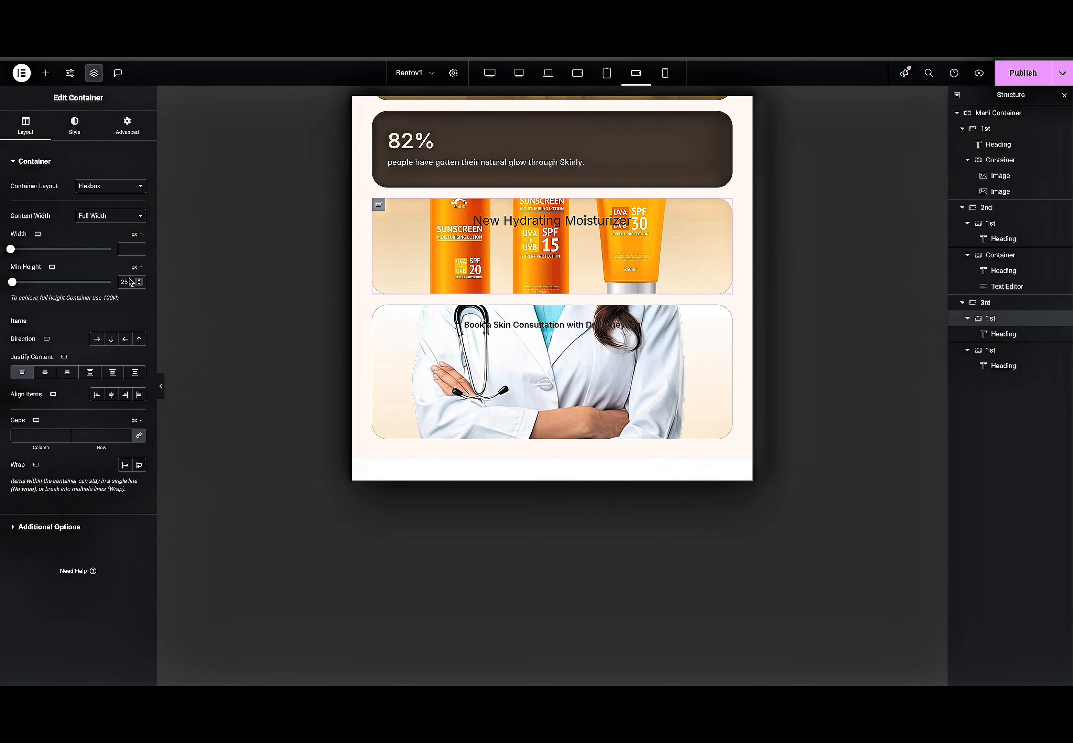
pyautogui.doubleClick(127, 282)
pyautogui.write('300')
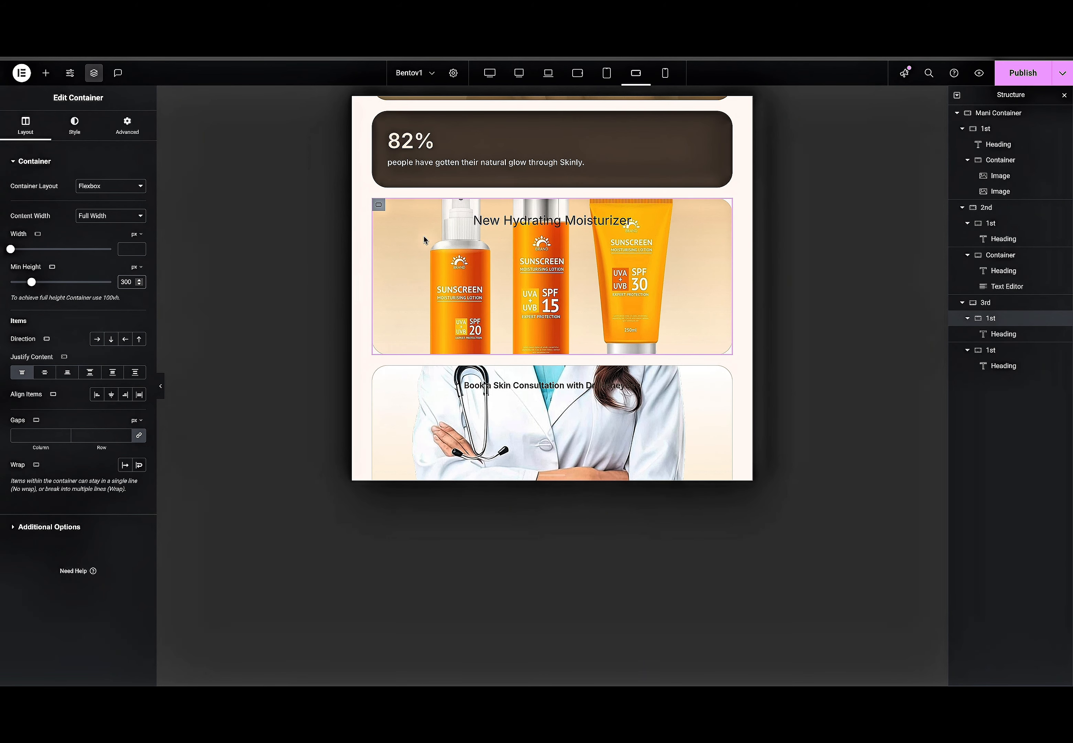
# Set the width of the sunscreen background overlay image in the "New Hydrating Moisturizer" container to 40%.
pyautogui.click(82, 154)
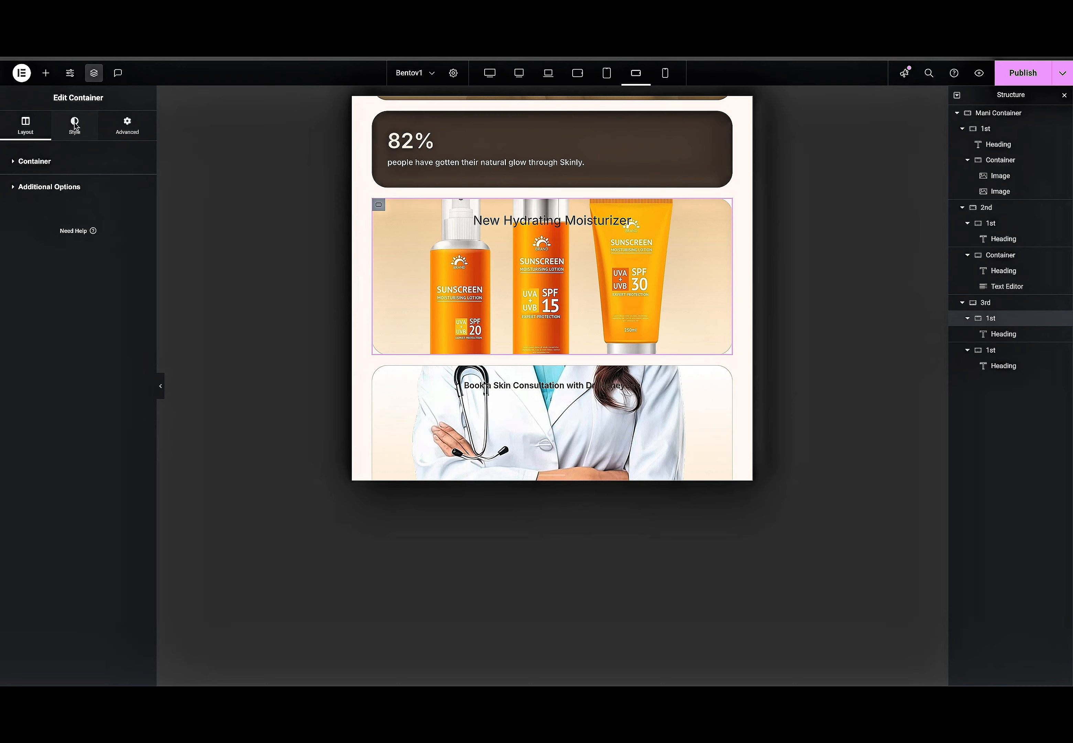
pyautogui.click(75, 125)
pyautogui.click(53, 516)
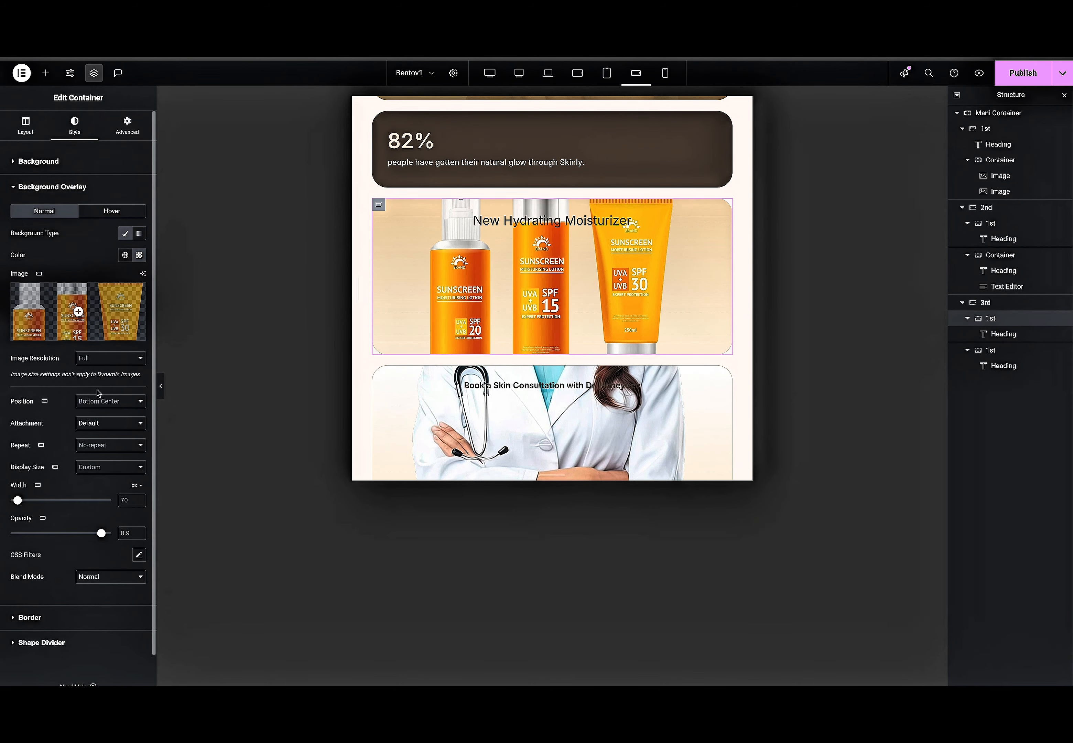
pyautogui.click(133, 486)
pyautogui.click(132, 501)
pyautogui.doubleClick(125, 500)
pyautogui.write('40')
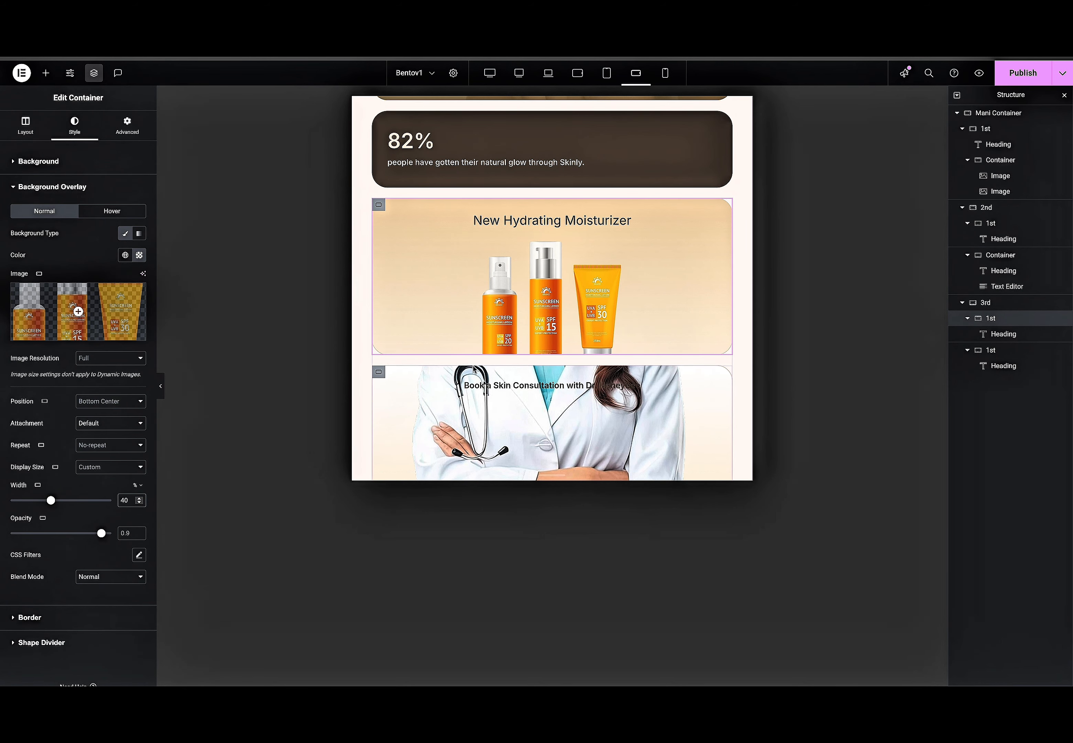
# Set the minimum height of the "Book a Skin Consultation" container to 400 px.
pyautogui.click(378, 372)
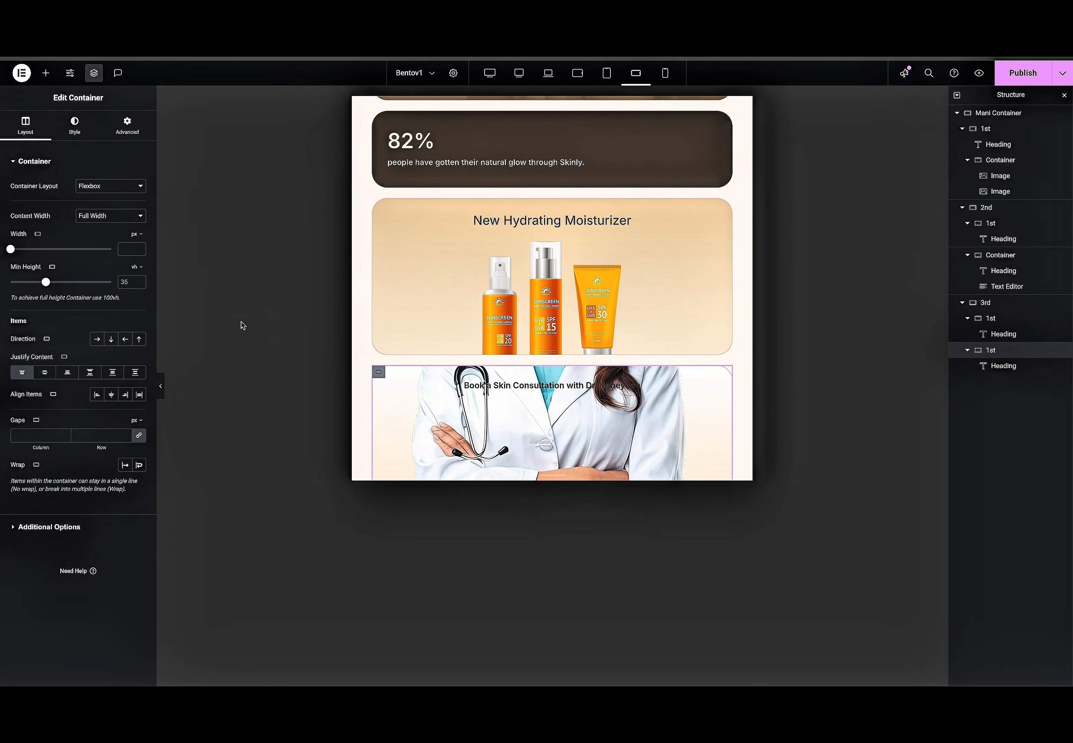
pyautogui.click(134, 267)
pyautogui.click(134, 269)
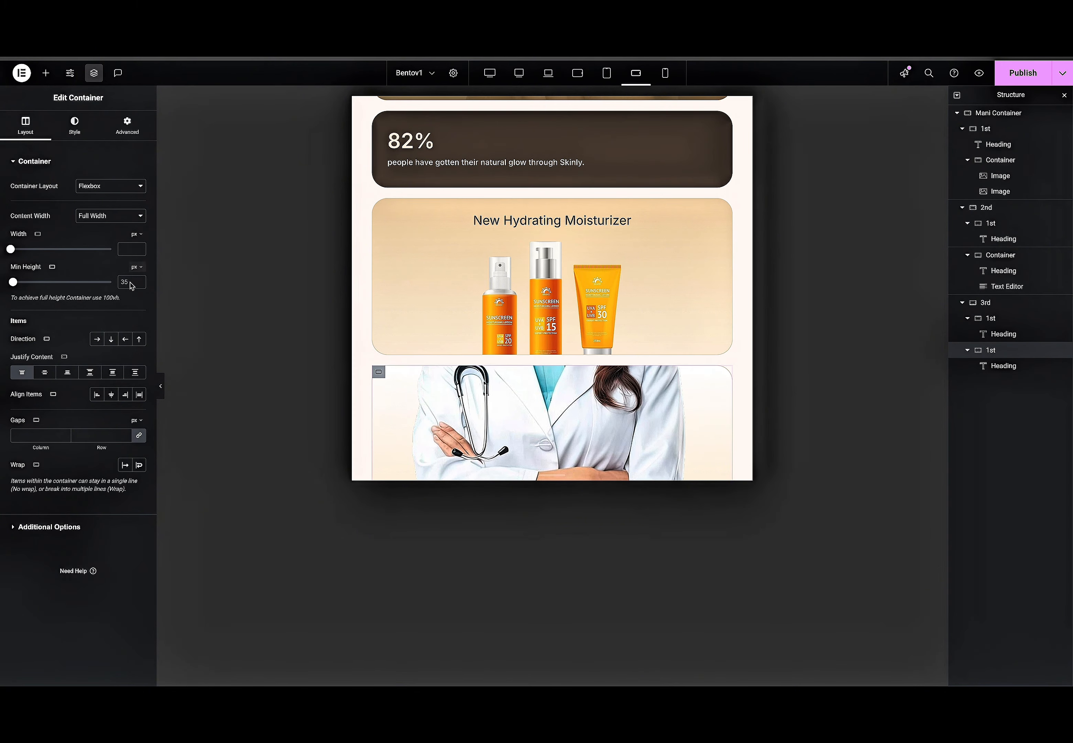
pyautogui.click(124, 283)
pyautogui.write('400')
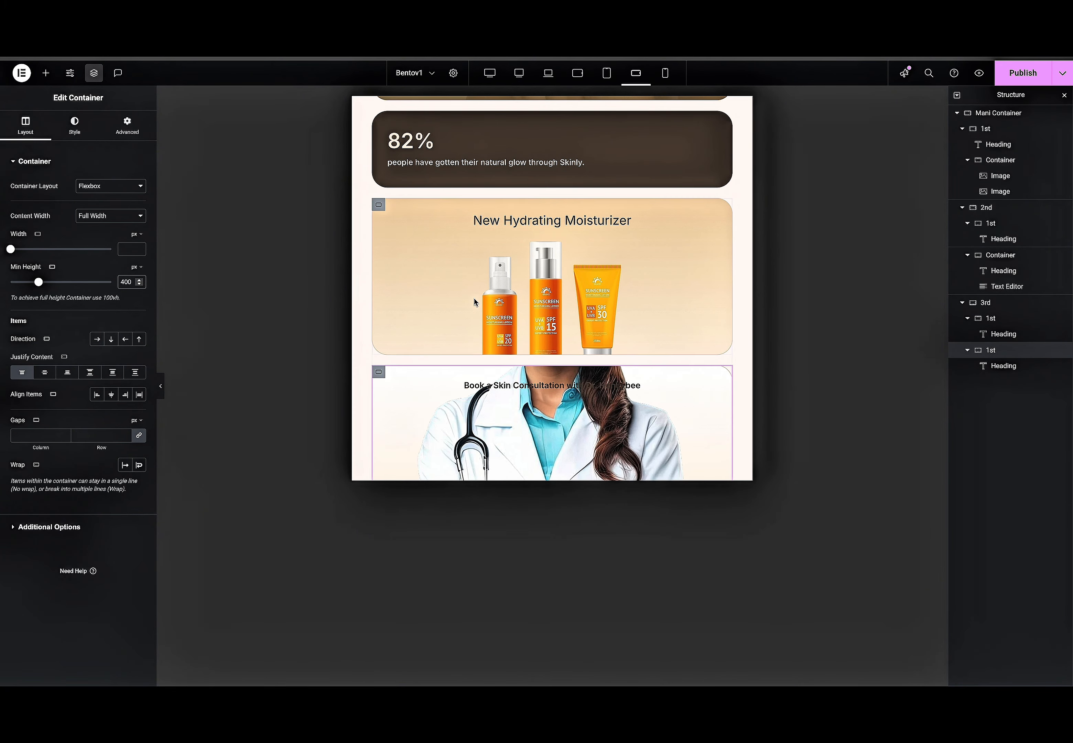
# Try a minimum height of 500 px on the "Book a Skin Consultation" container and return it to 400 px.
pyautogui.scroll(-5, 467, 305)
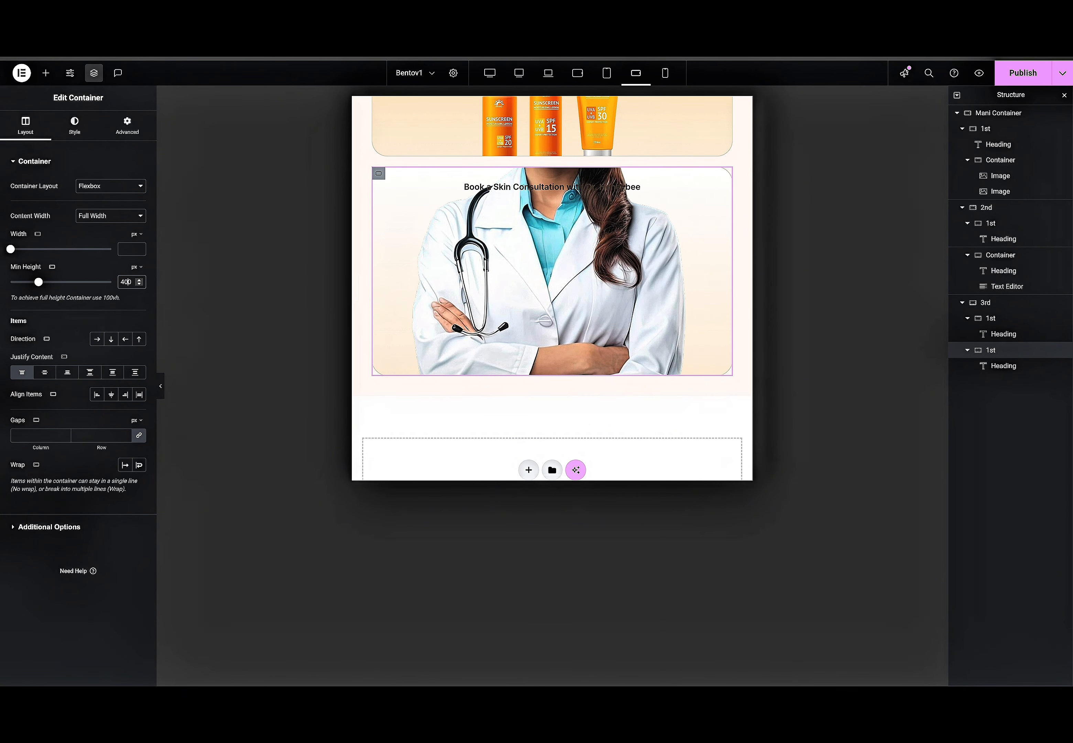
pyautogui.click(124, 281)
pyautogui.press('BackSpace')
pyautogui.write('5')
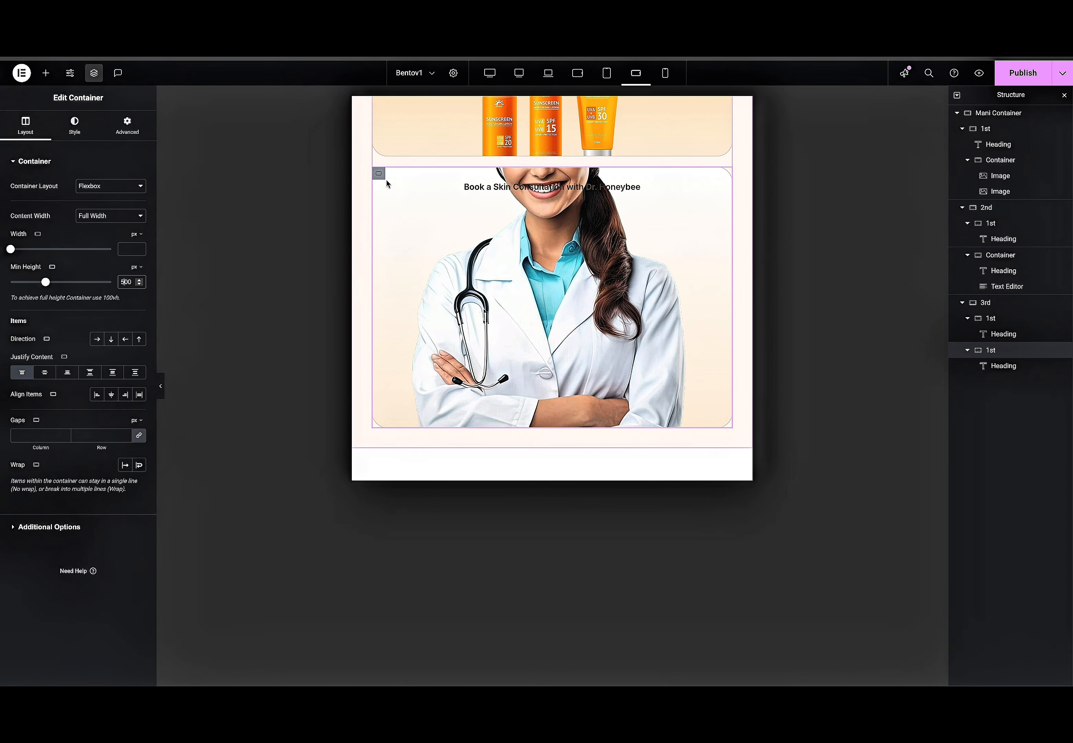
pyautogui.write('4')
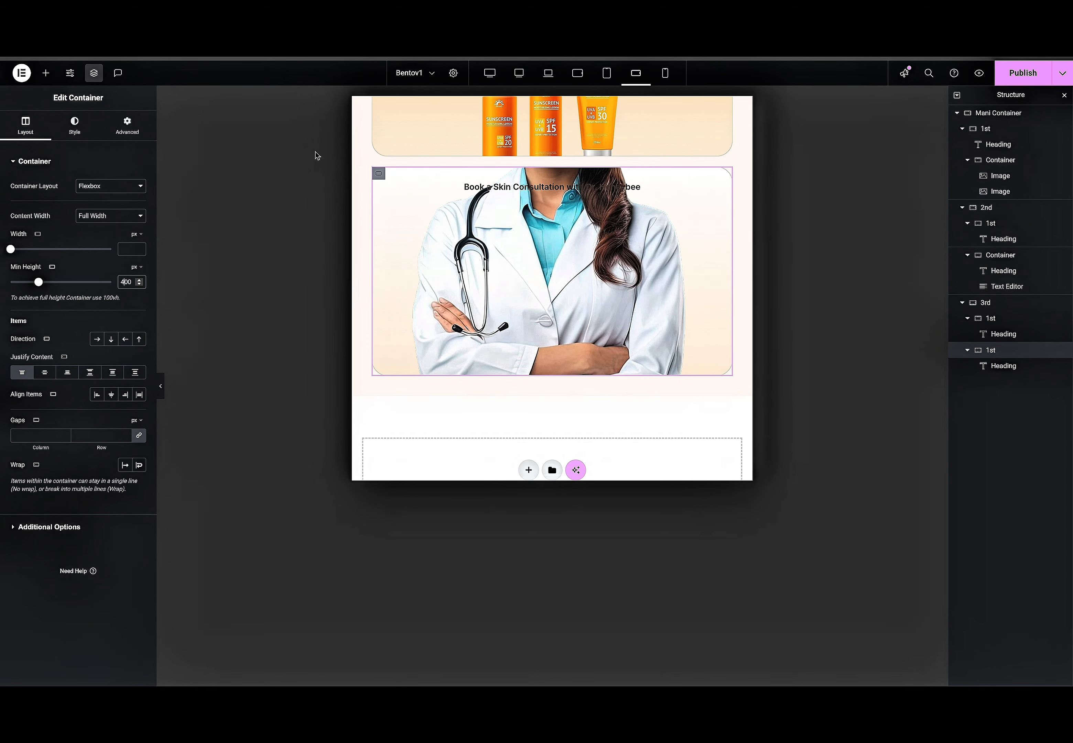
# Reduce the width of the doctor background overlay image in the "Book a Skin Consultation" container to 35%.
pyautogui.click(74, 125)
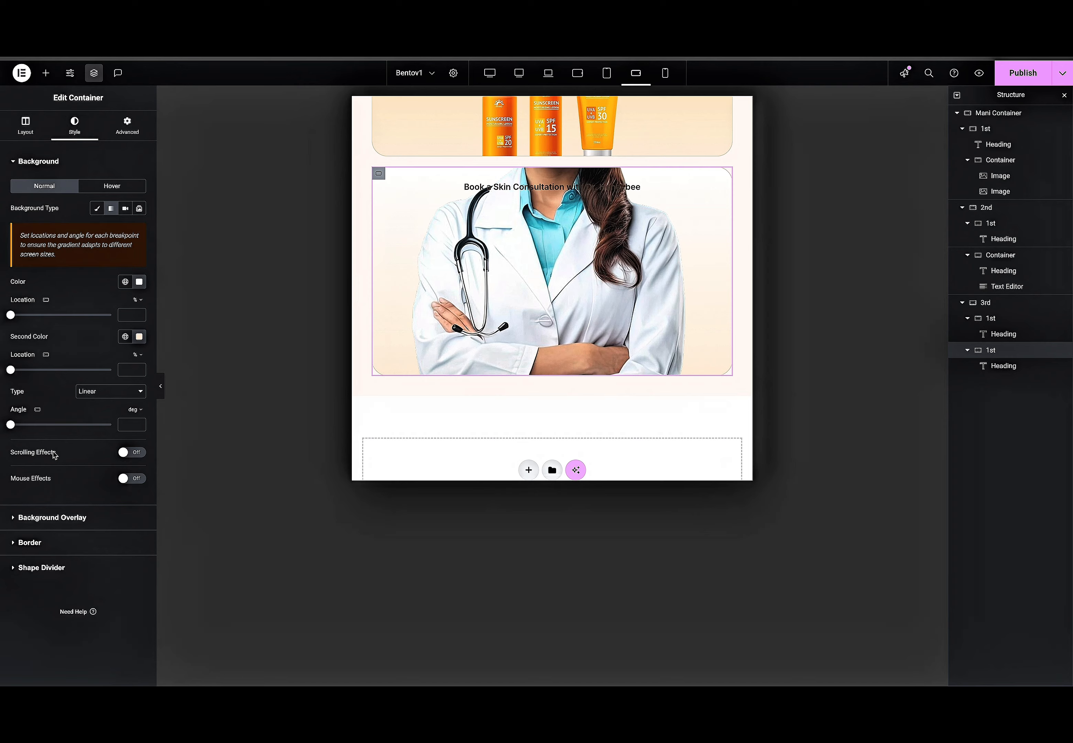
pyautogui.click(67, 519)
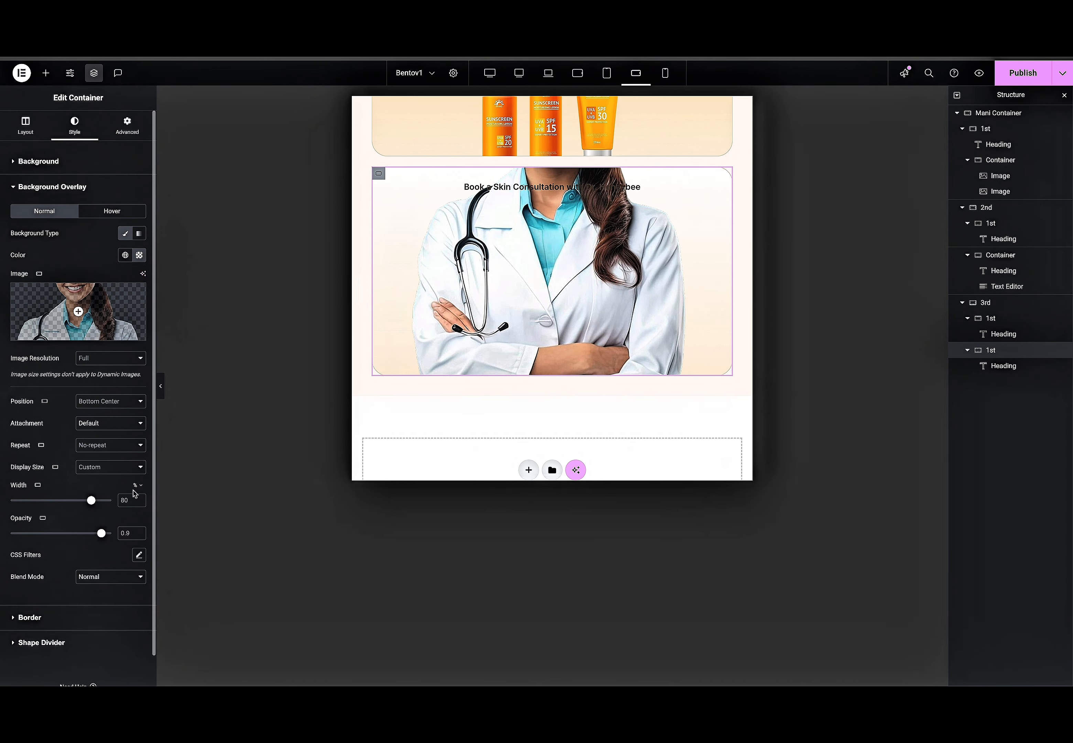
pyautogui.write('50')
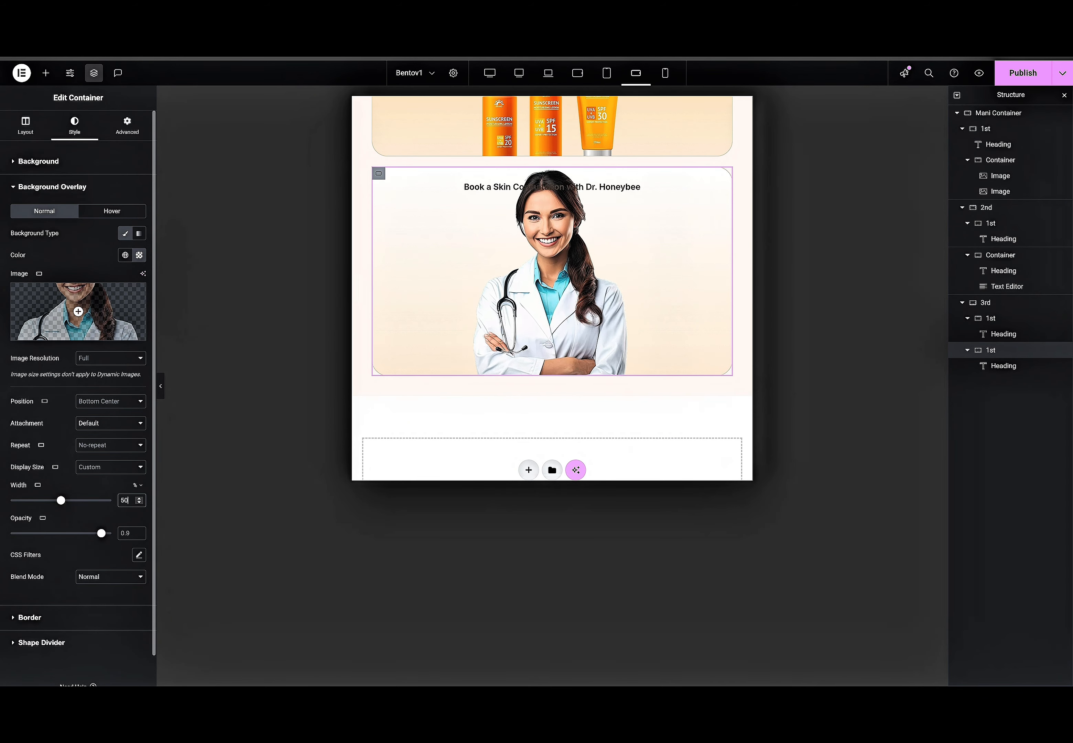
pyautogui.press('BackSpace')
pyautogui.press('BackSpace')
pyautogui.write('30')
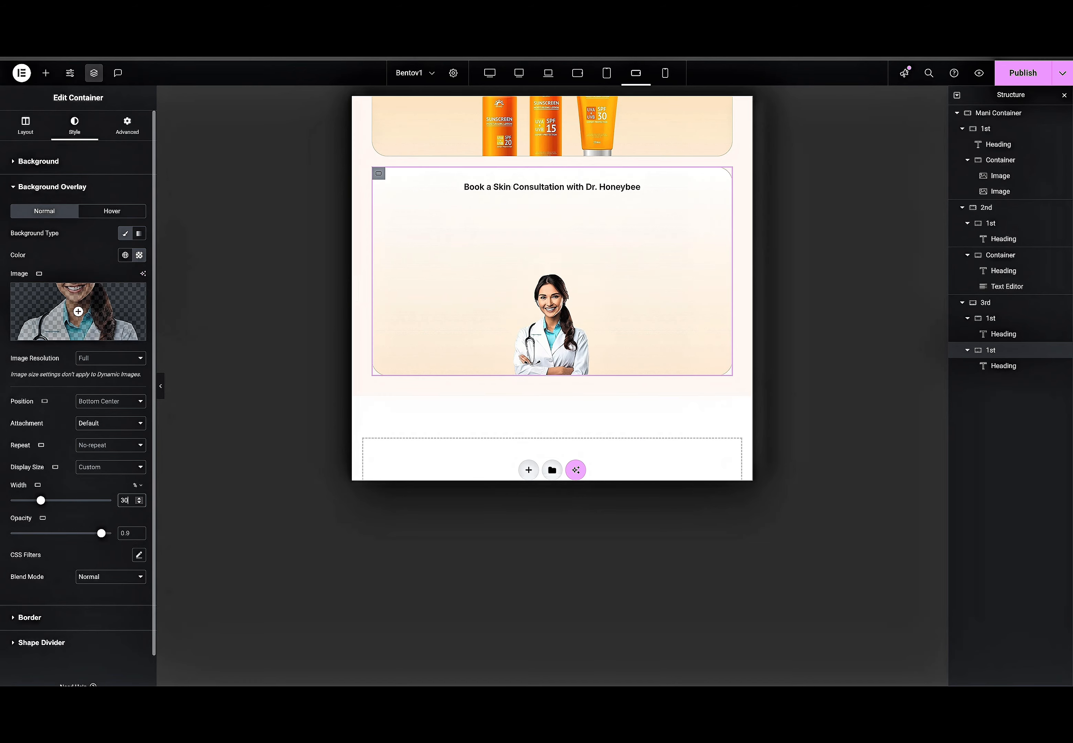
pyautogui.press('BackSpace')
pyautogui.write('5')
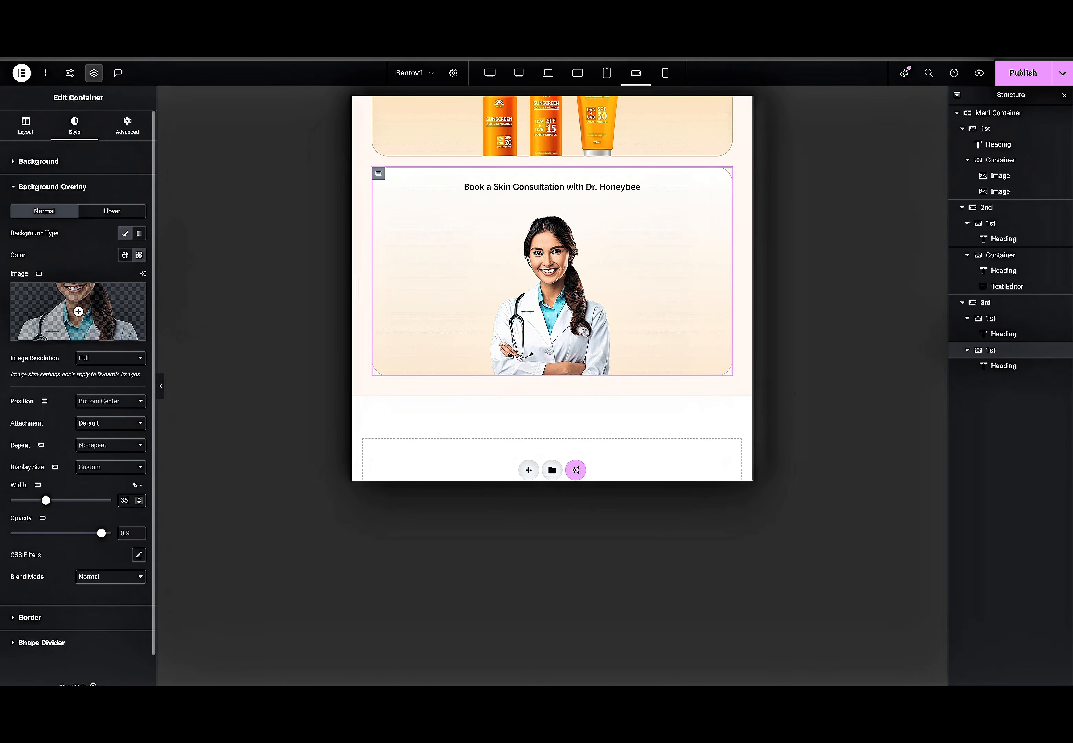
# Set the font size of the "Book a Skin Consultation" heading to 24 px.
pyautogui.scroll(1, 578, 204)
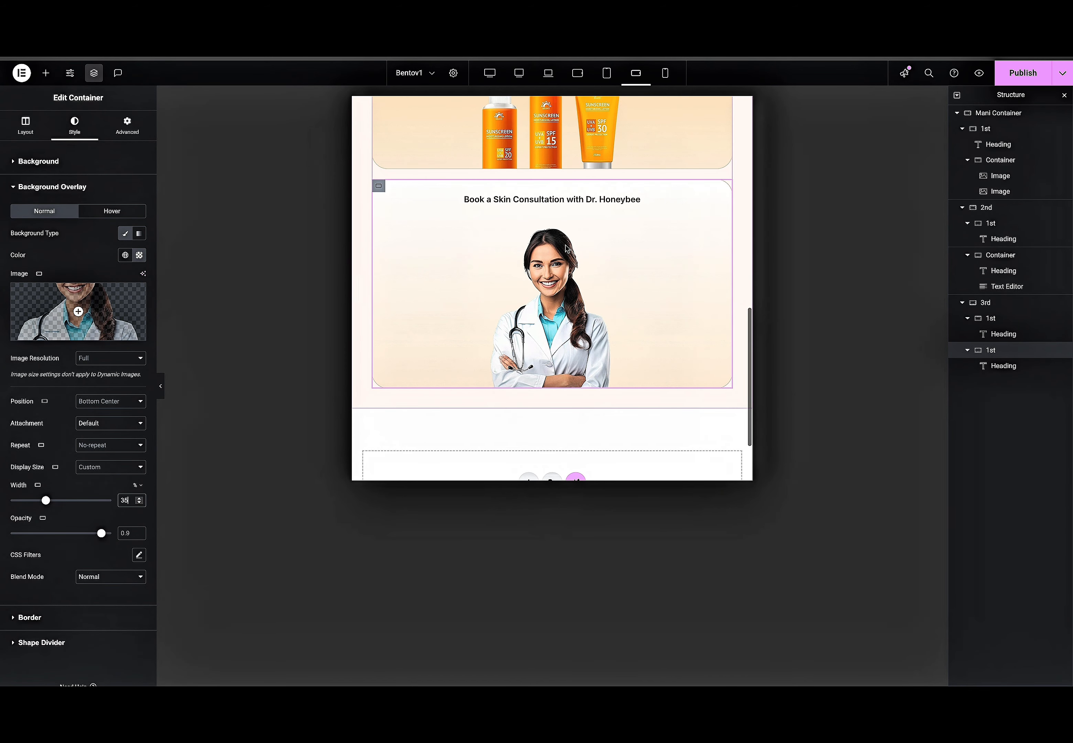
pyautogui.click(578, 204)
pyautogui.click(139, 216)
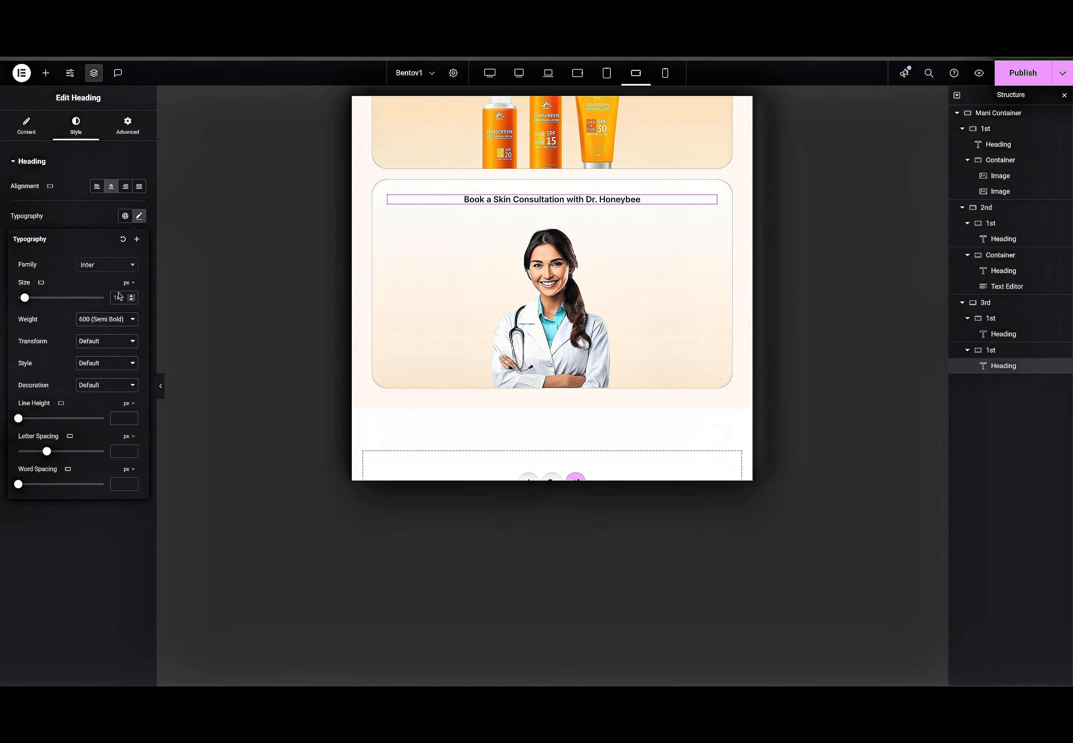
pyautogui.click(119, 297)
pyautogui.write('24')
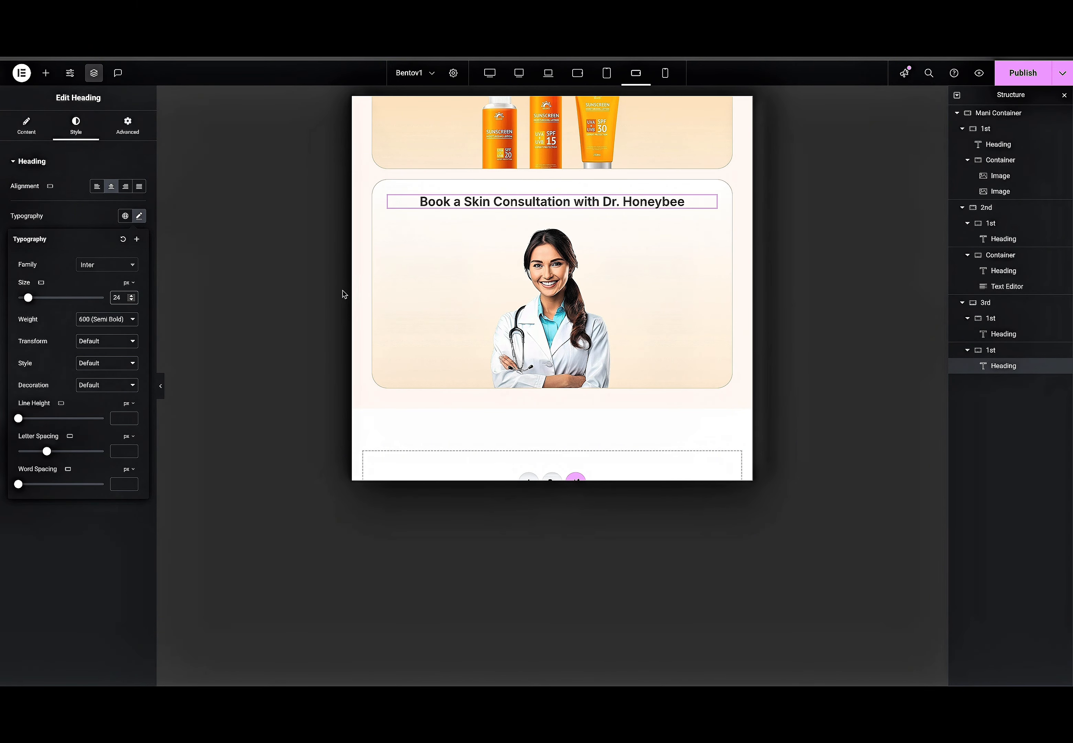
# Set the font size of the "New Hydrating Moisturizer" heading to 30 px and check the cards around it.
pyautogui.scroll(8, 465, 237)
pyautogui.click(502, 370)
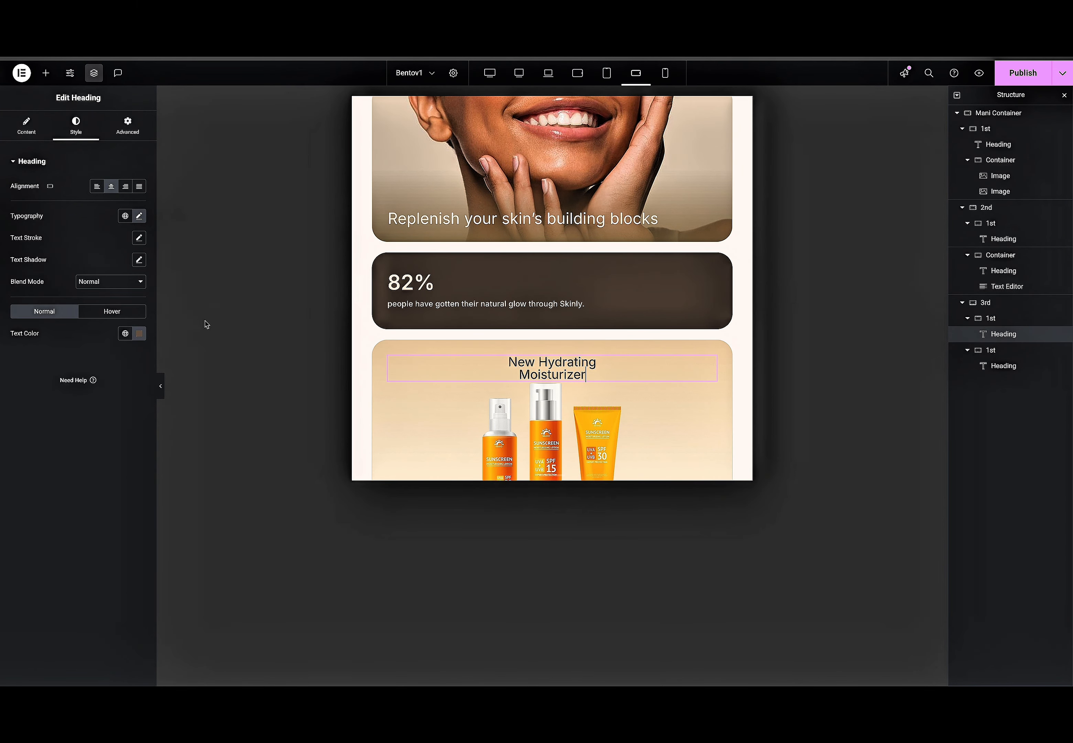
pyautogui.click(140, 216)
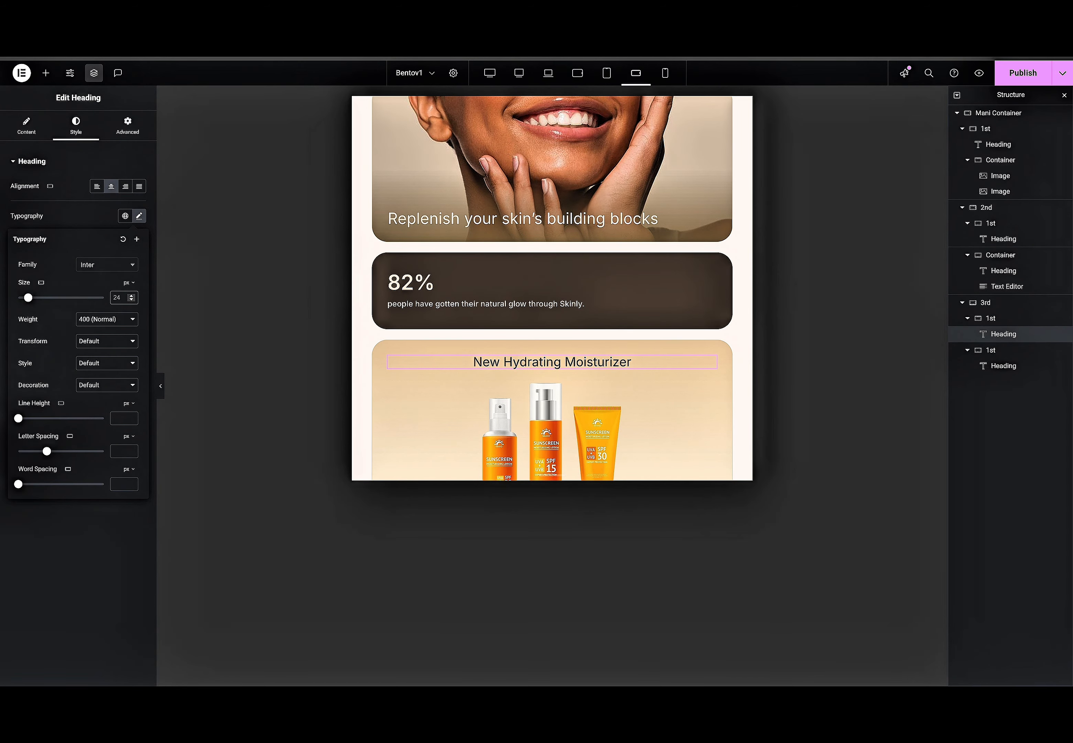
pyautogui.write('30')
pyautogui.scroll(-7, 445, 321)
pyautogui.scroll(4, 457, 306)
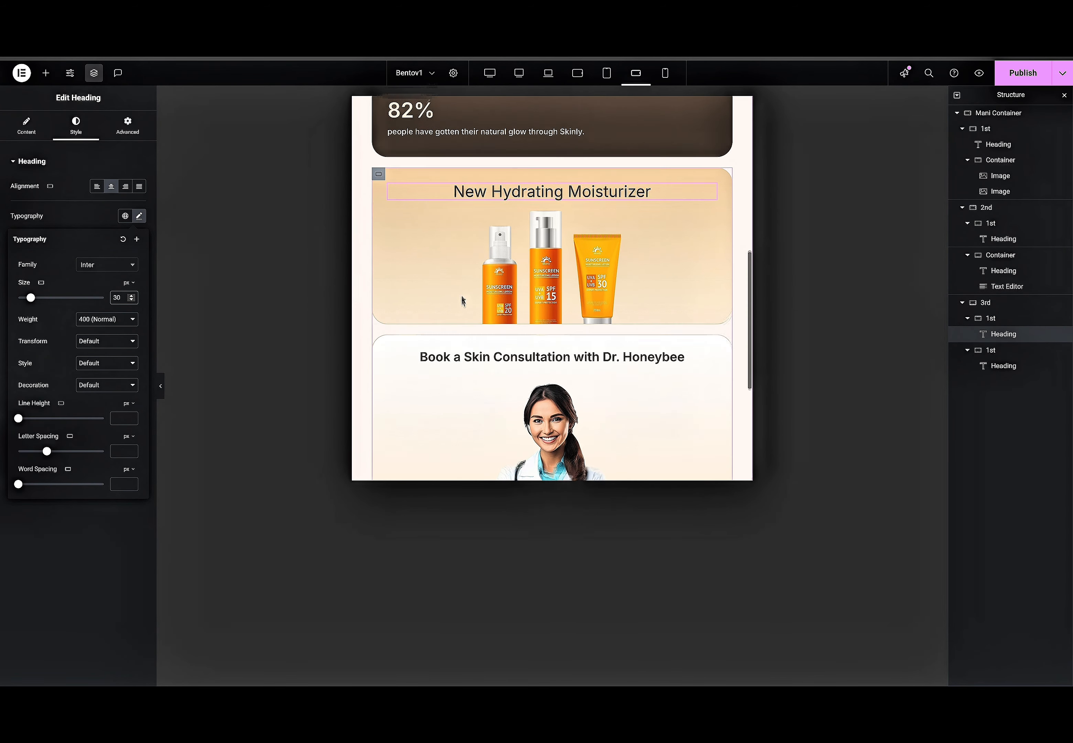
pyautogui.scroll(5, 461, 300)
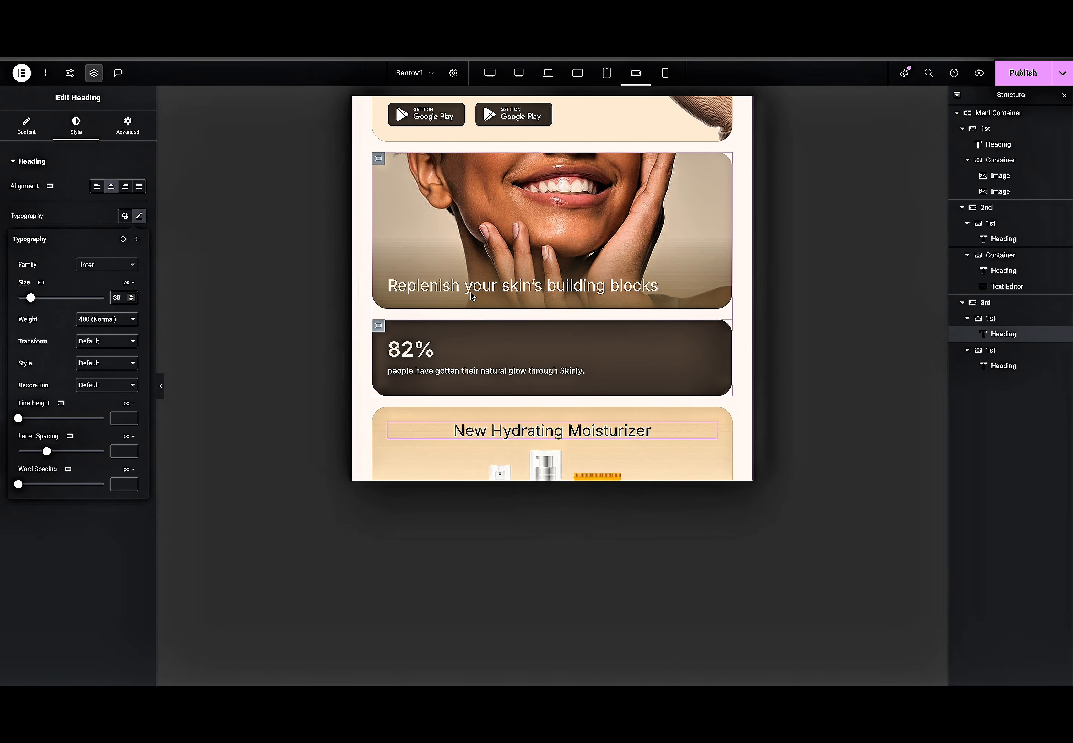
# In the mobile portrait view, set the custom width of the "Download Skinly rejuvenate your skin." heading to 100%.
pyautogui.click(665, 73)
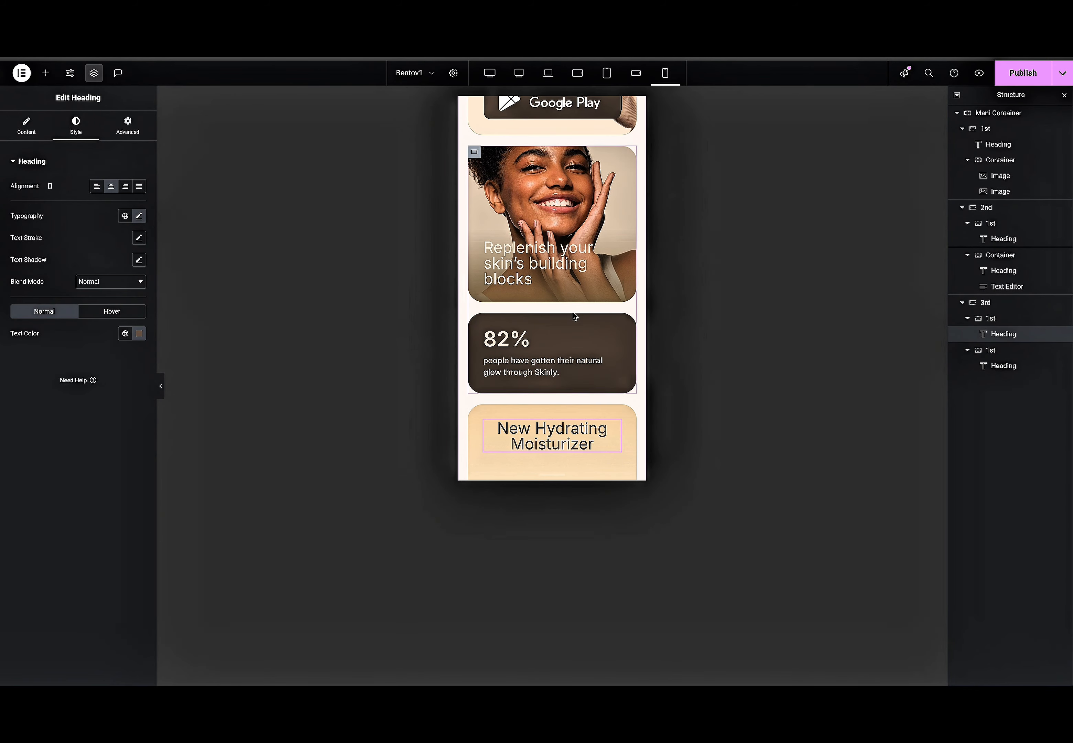
pyautogui.scroll(4, 574, 316)
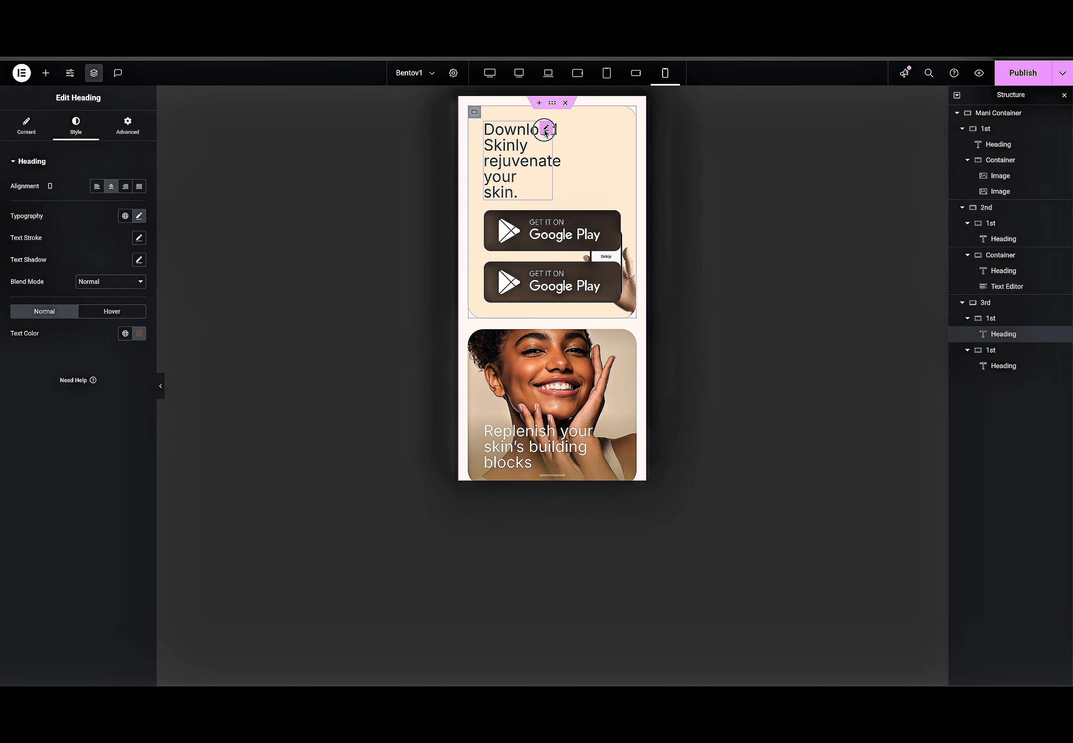
pyautogui.click(546, 131)
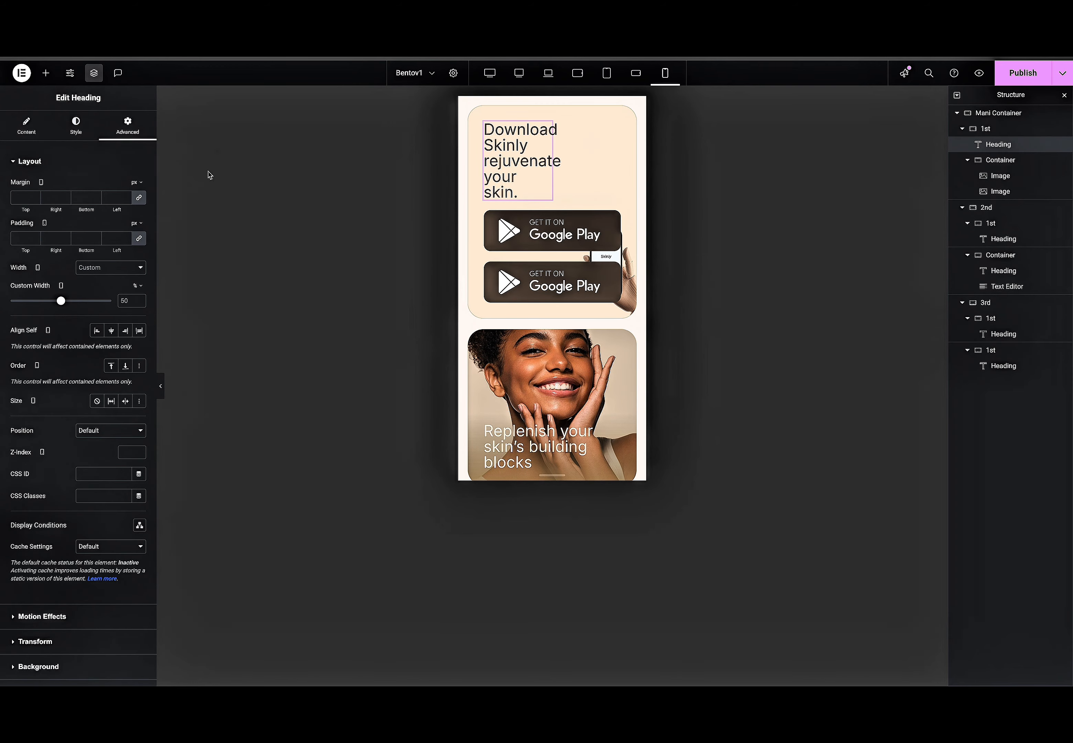
pyautogui.doubleClick(125, 301)
pyautogui.write('100')
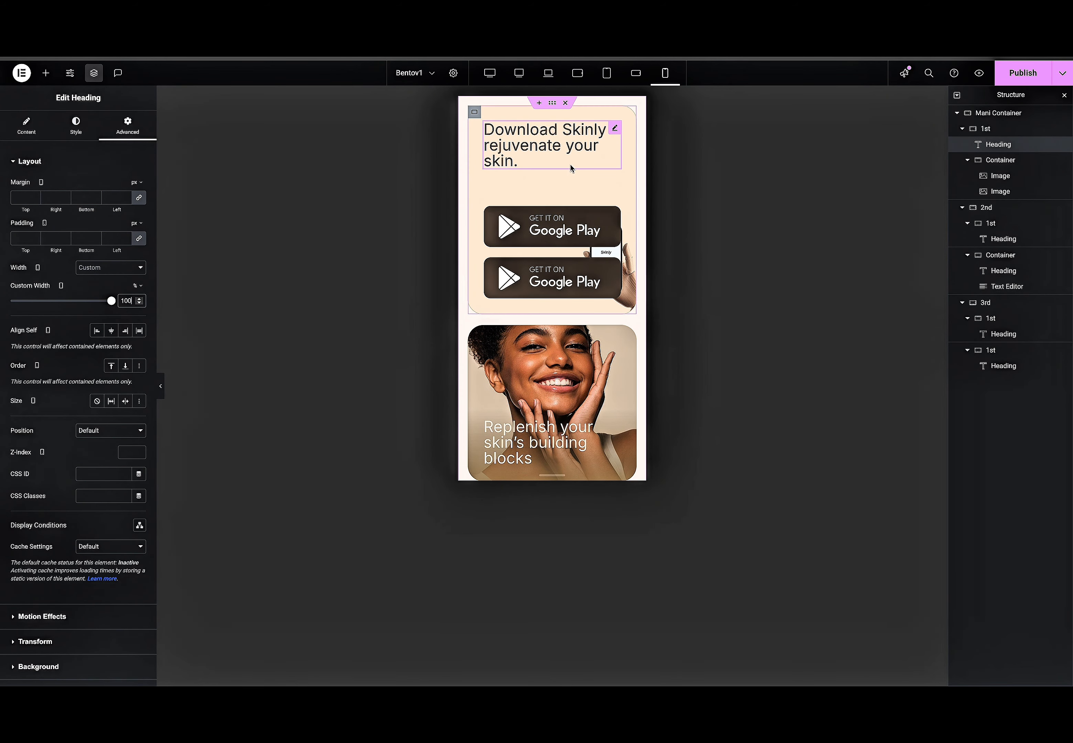
# Set the container of the two Google Play badges to No Wrap so they sit side by side on mobile portrait.
pyautogui.click(489, 213)
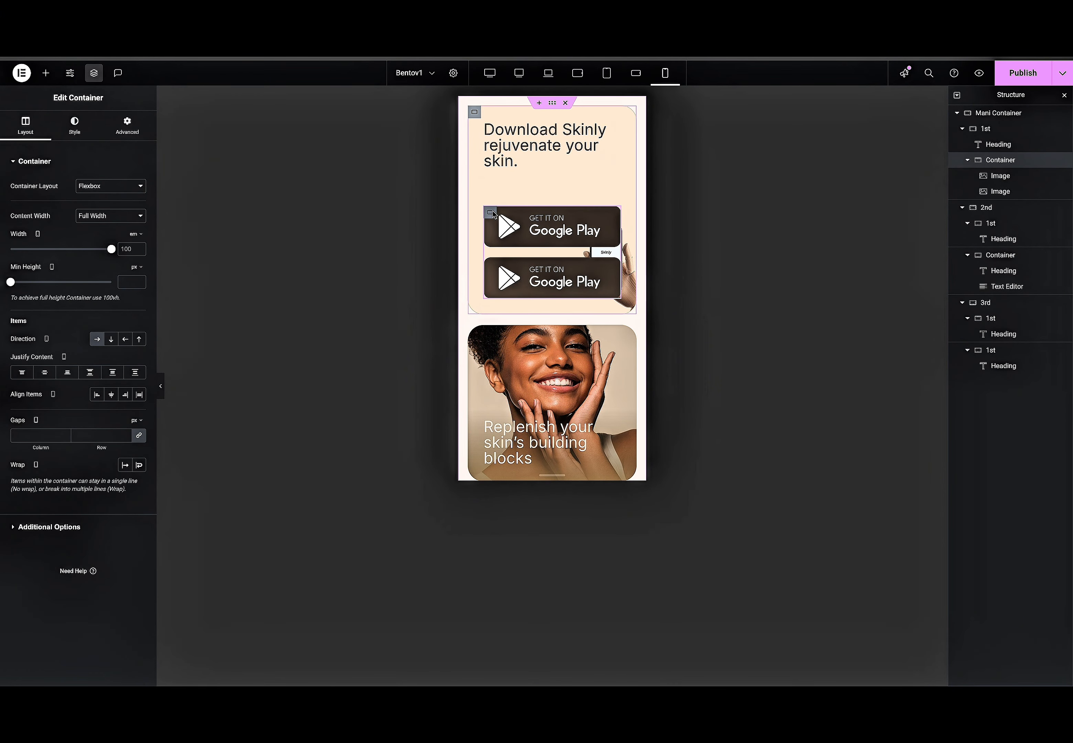
pyautogui.click(614, 214)
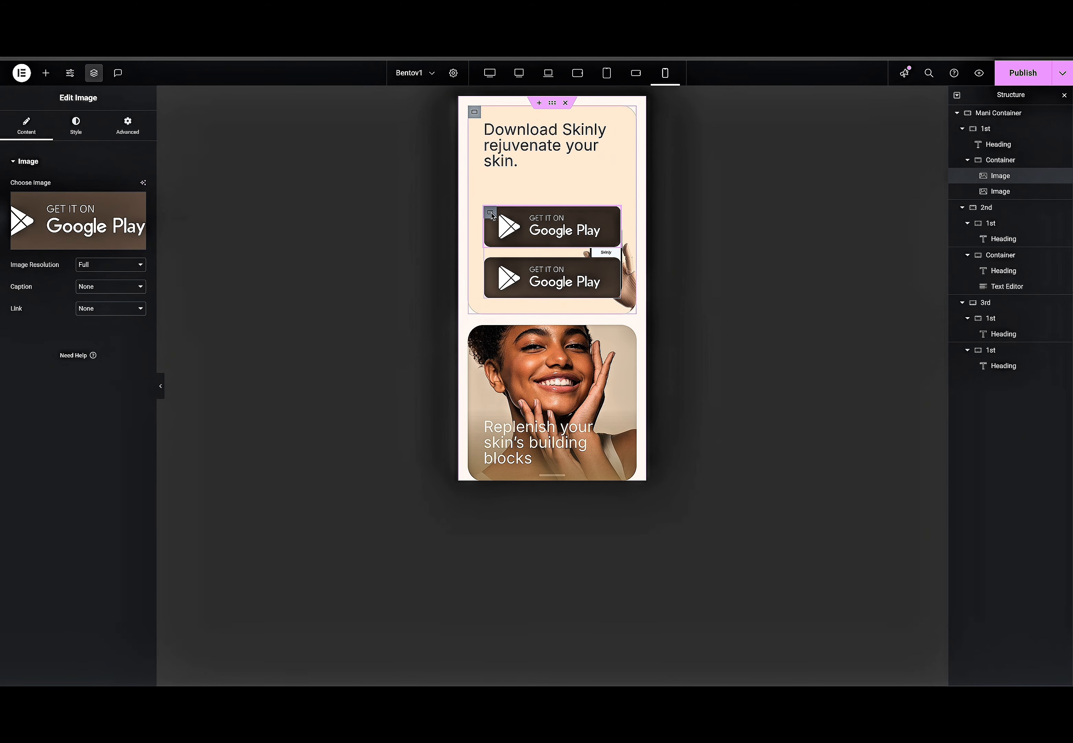
pyautogui.click(490, 214)
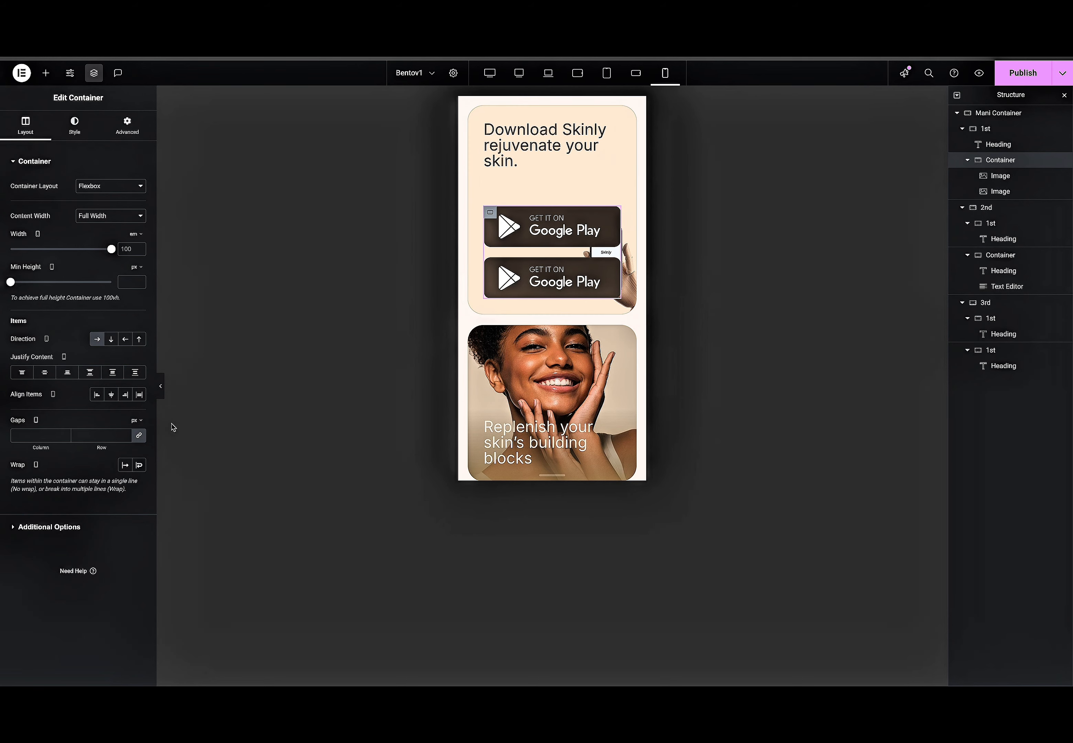
pyautogui.click(138, 465)
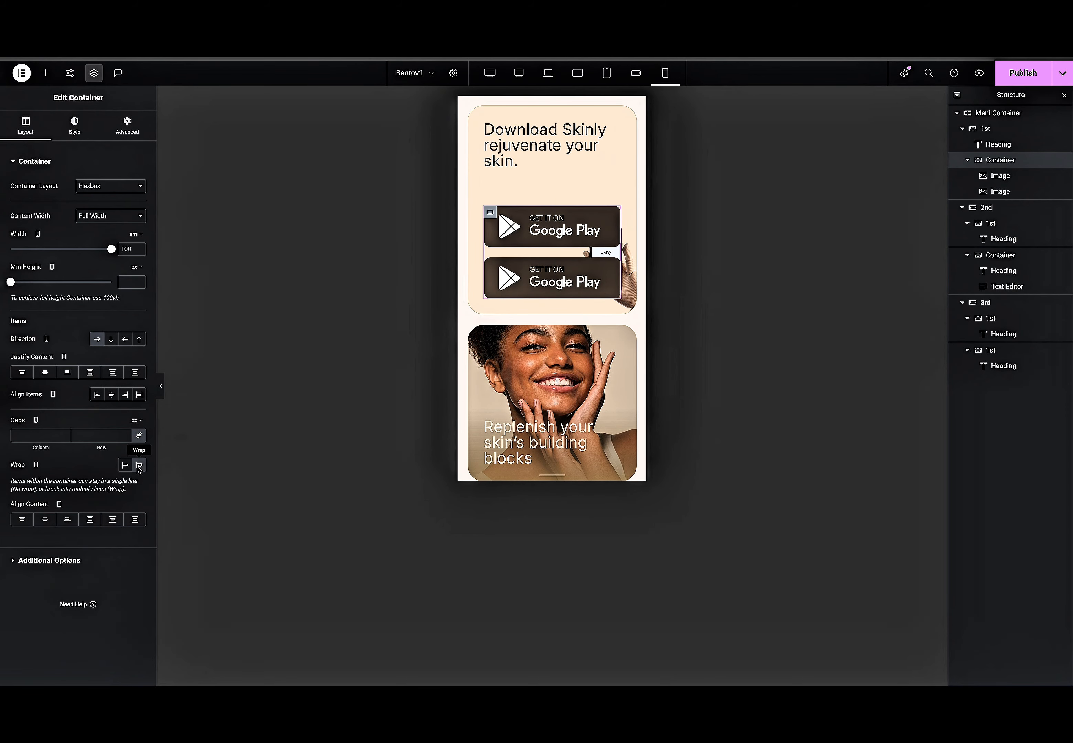
pyautogui.click(125, 465)
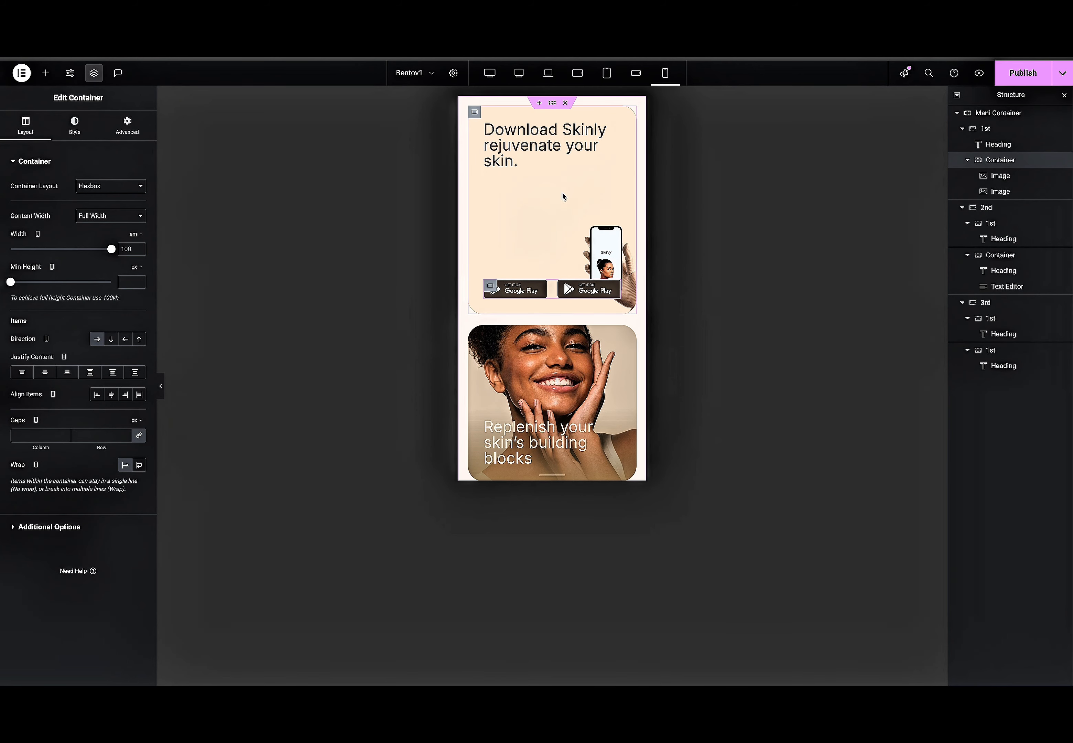
# Set the background overlay image width of the "Download Skinly" card to 60% for mobile portrait.
pyautogui.click(475, 114)
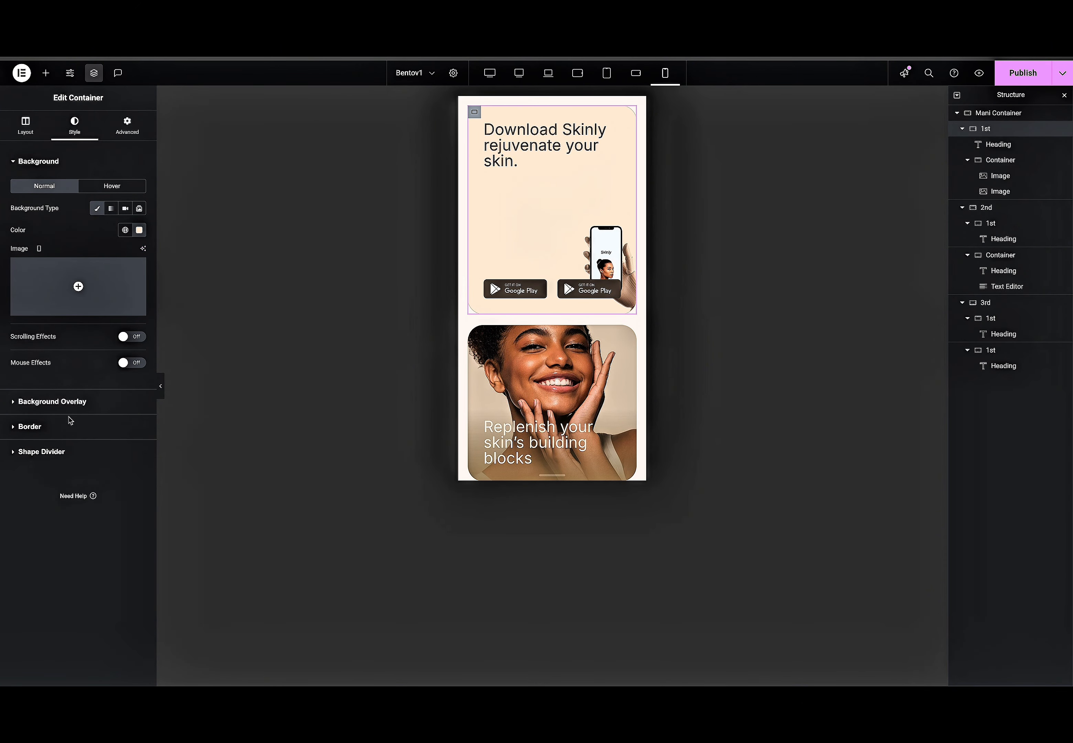
pyautogui.click(76, 402)
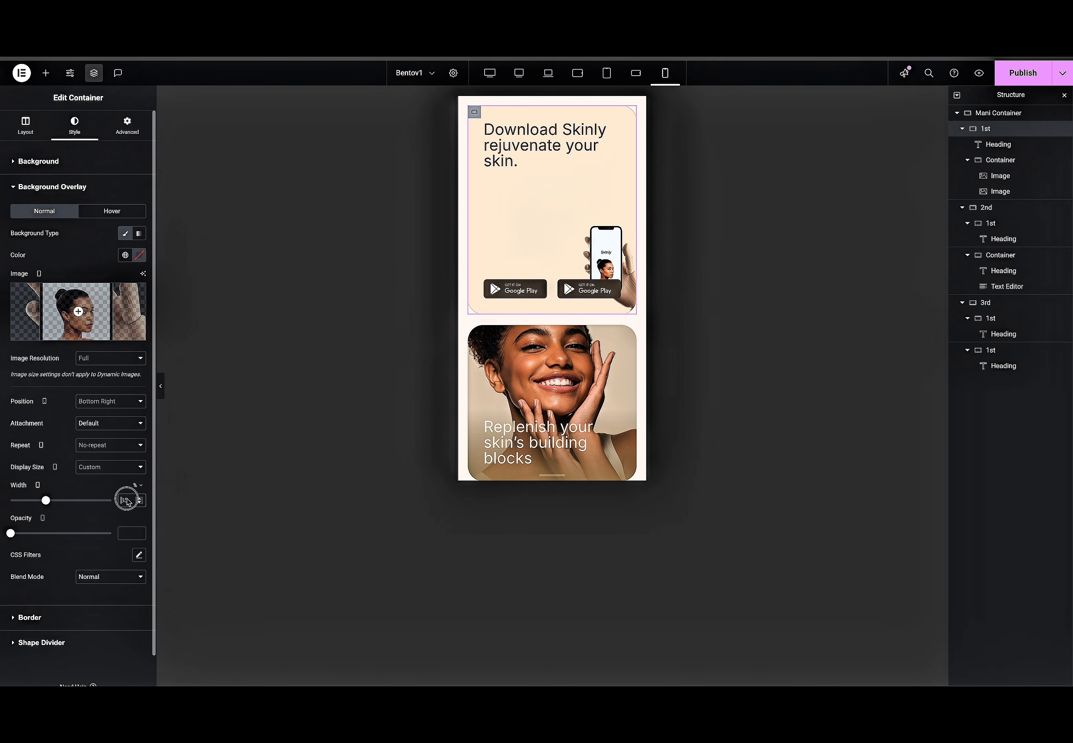
pyautogui.write('60')
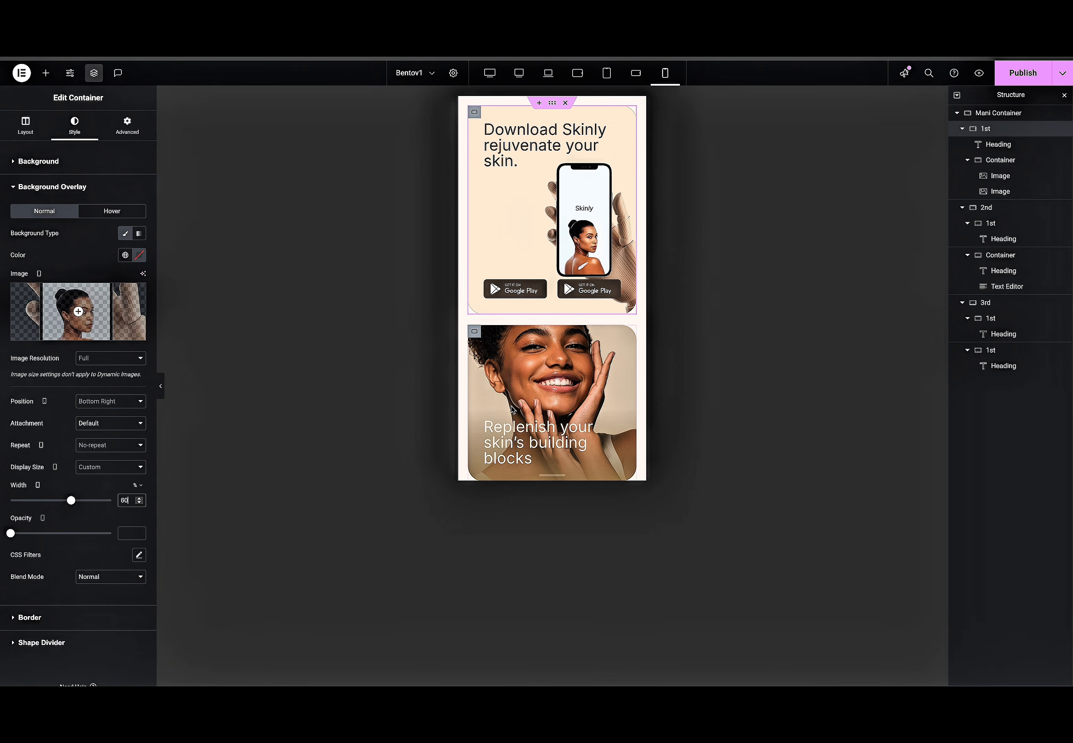
# Set the background overlay image width of the "New Hydrating Moisturizer" card to 65%.
pyautogui.click(584, 457)
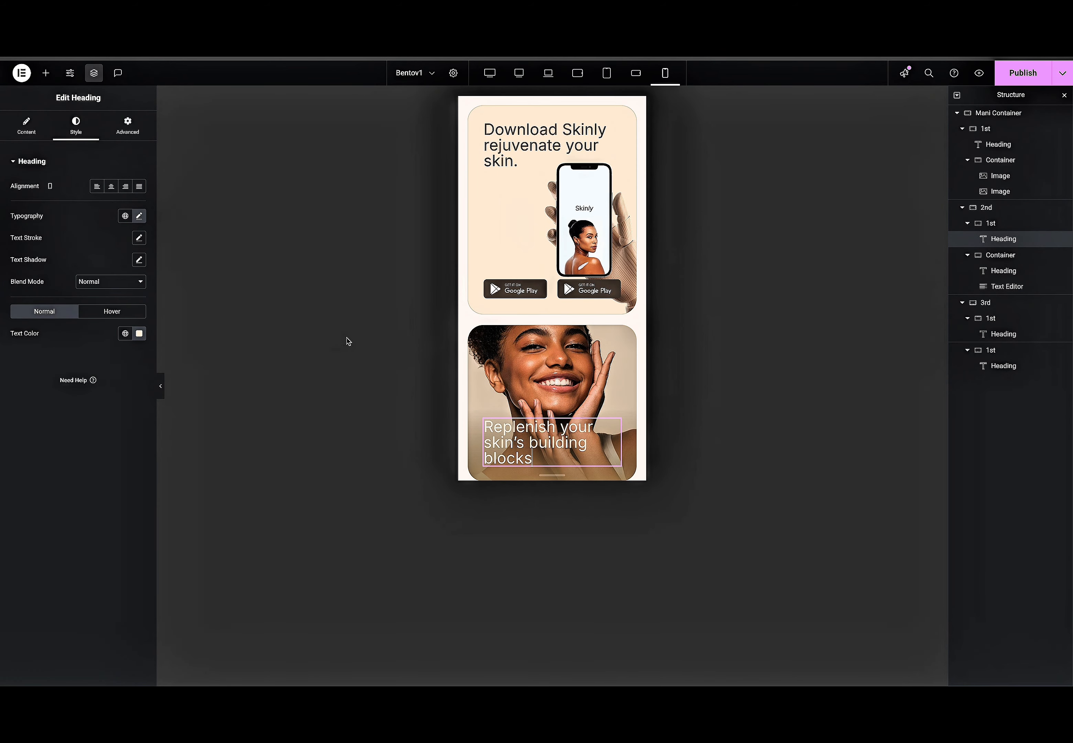
pyautogui.scroll(-3, 530, 383)
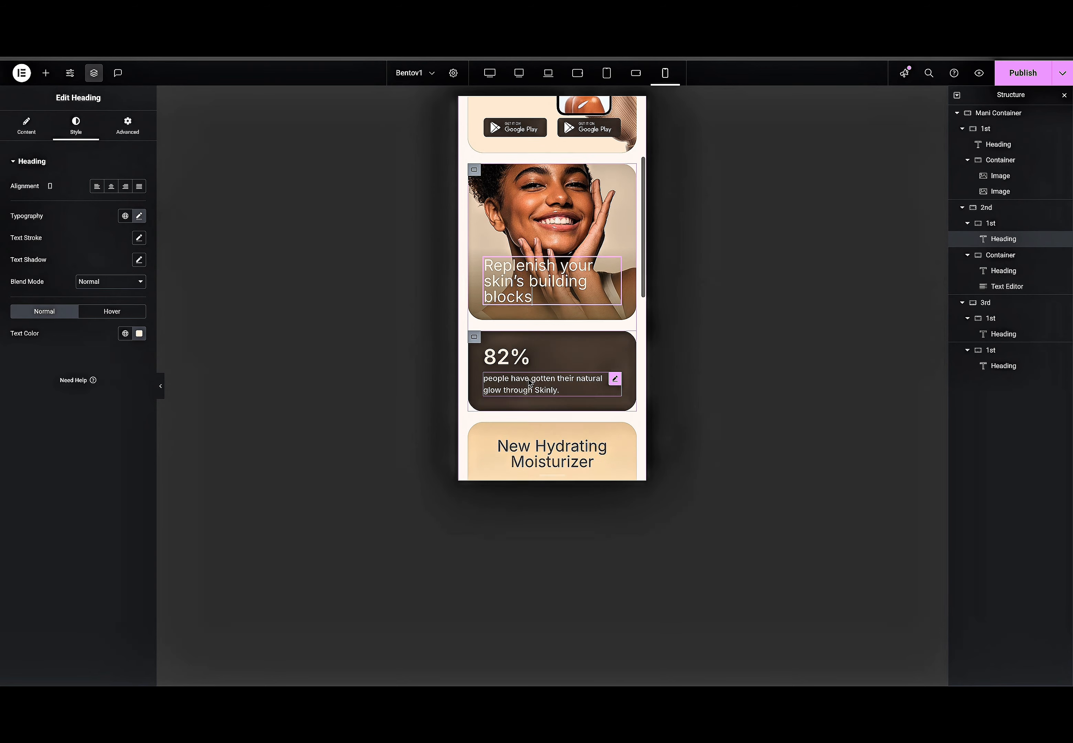
pyautogui.scroll(4, 530, 383)
pyautogui.scroll(-5, 530, 383)
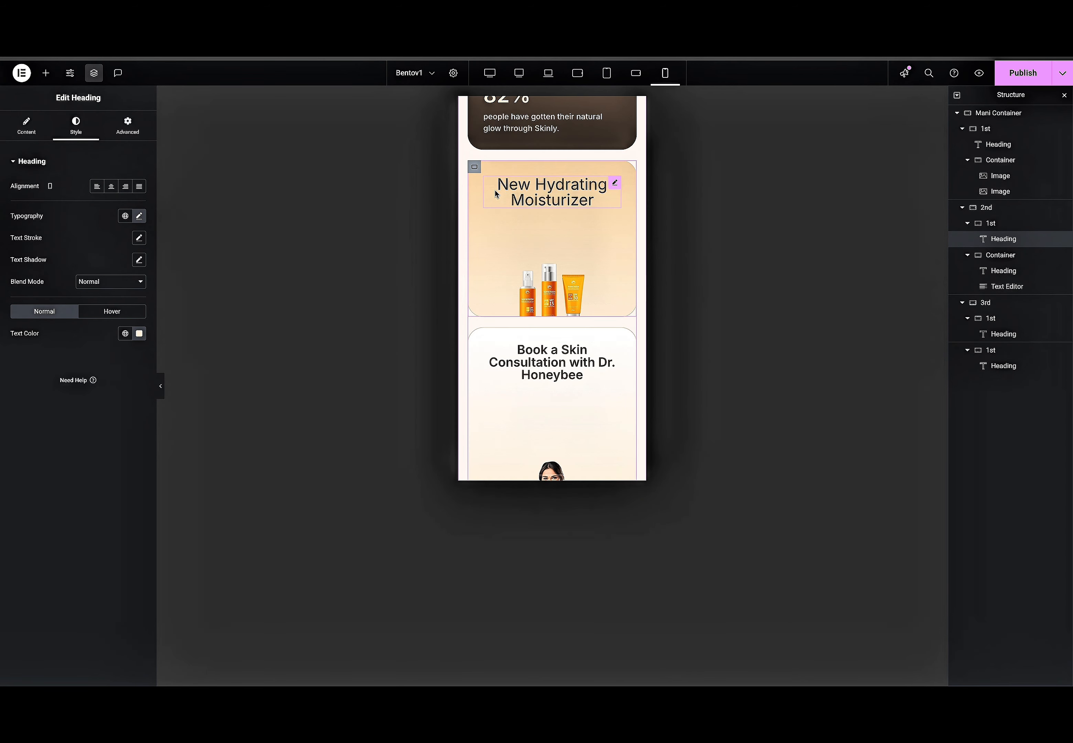
pyautogui.click(474, 167)
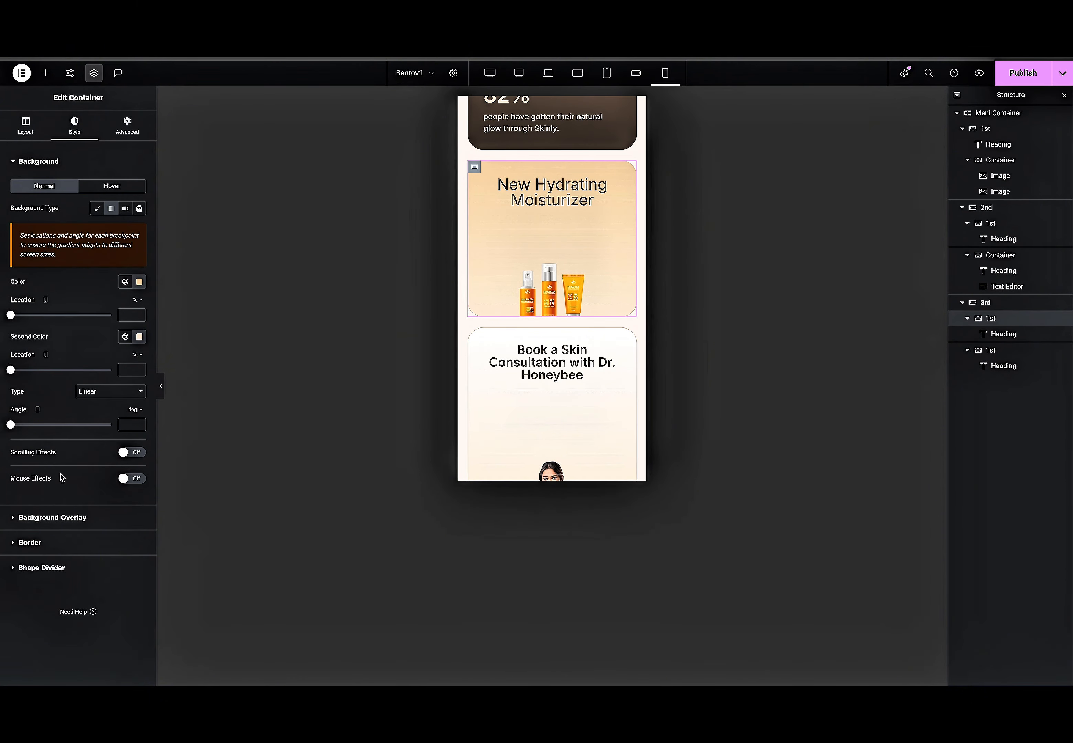
pyautogui.click(58, 519)
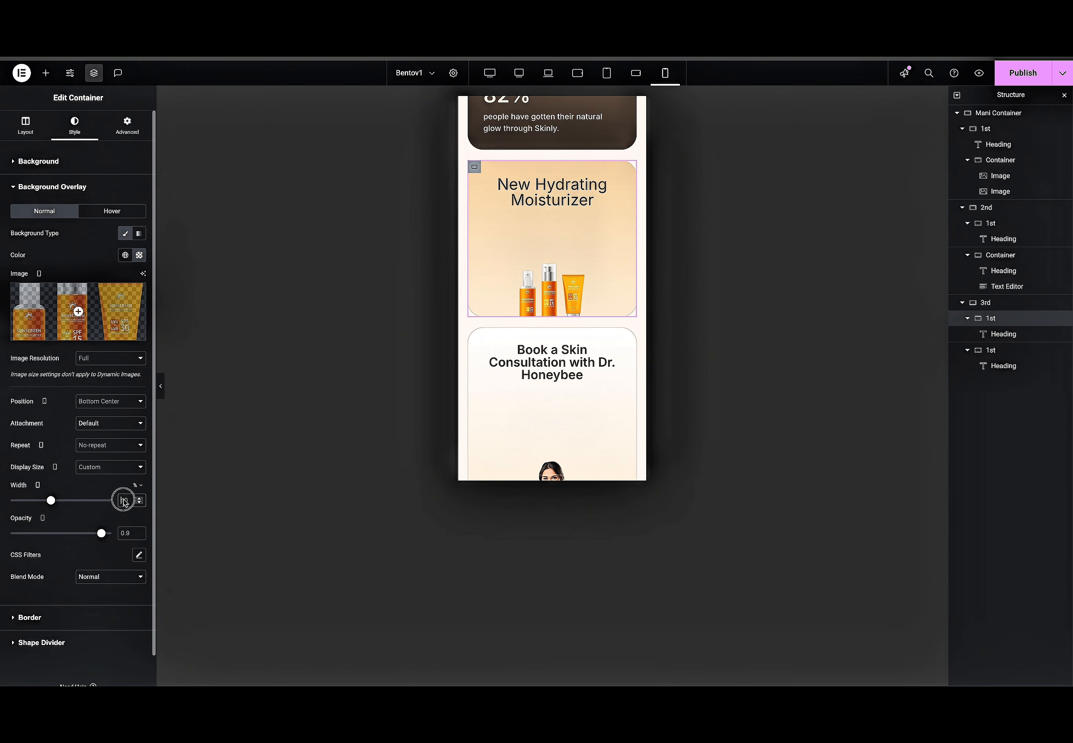
pyautogui.write('65')
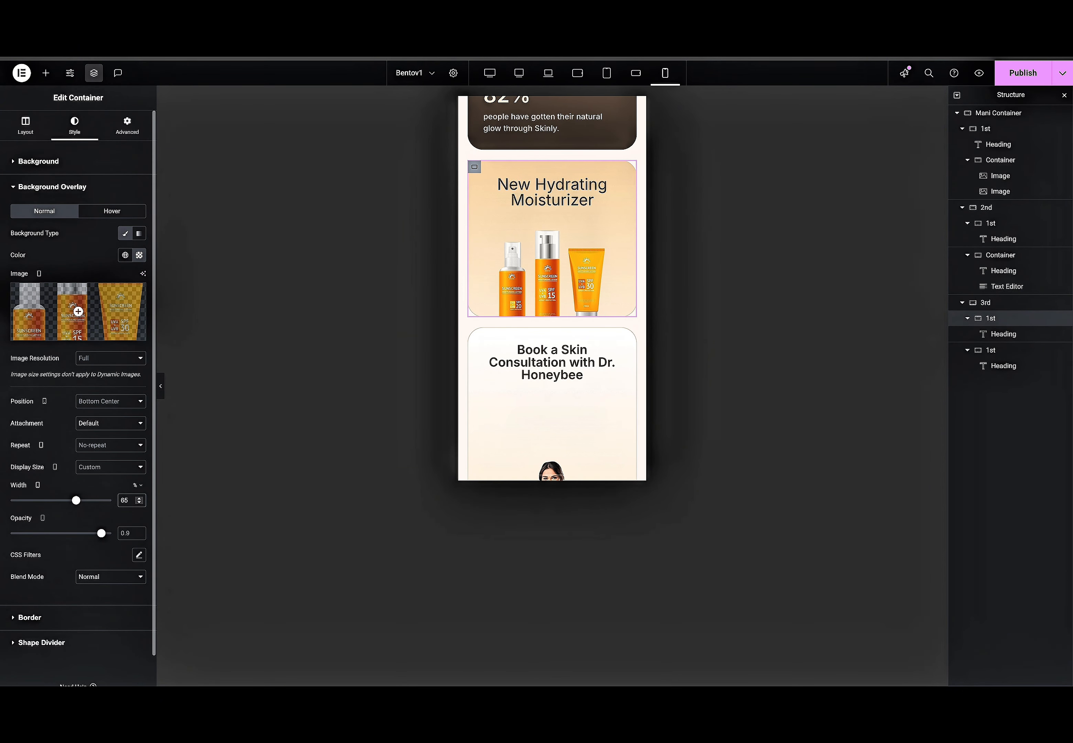
# Set the background overlay image width of the "Book a Skin Consultation" card to 65%.
pyautogui.scroll(-3, 481, 322)
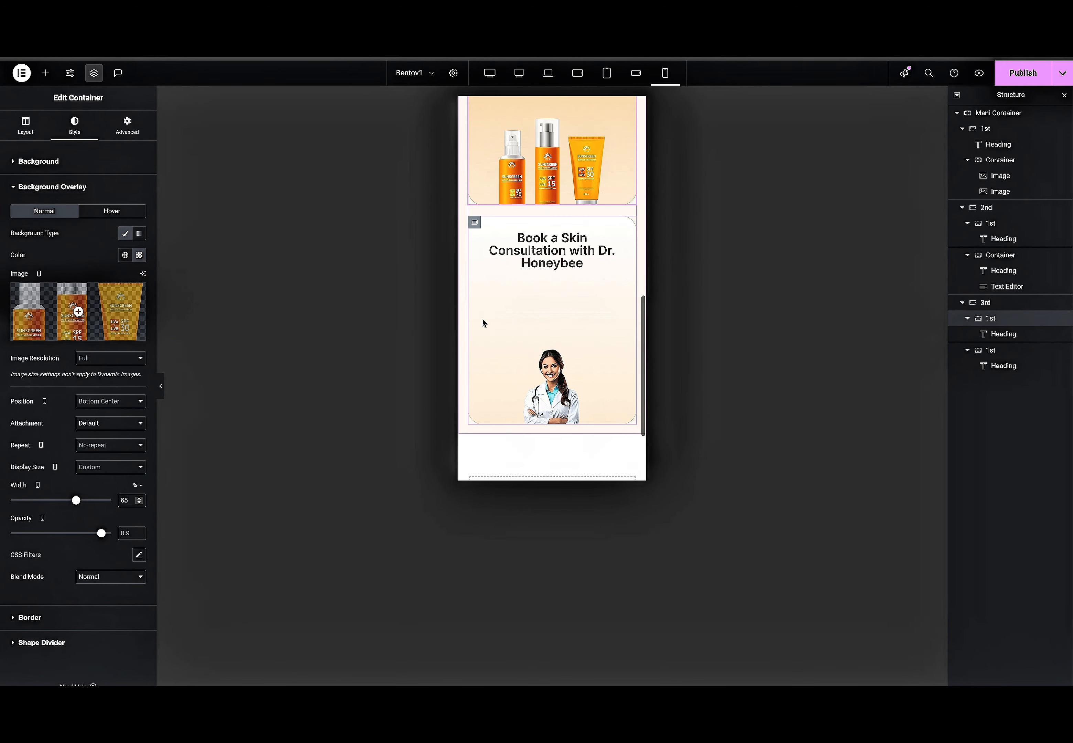
pyautogui.click(475, 224)
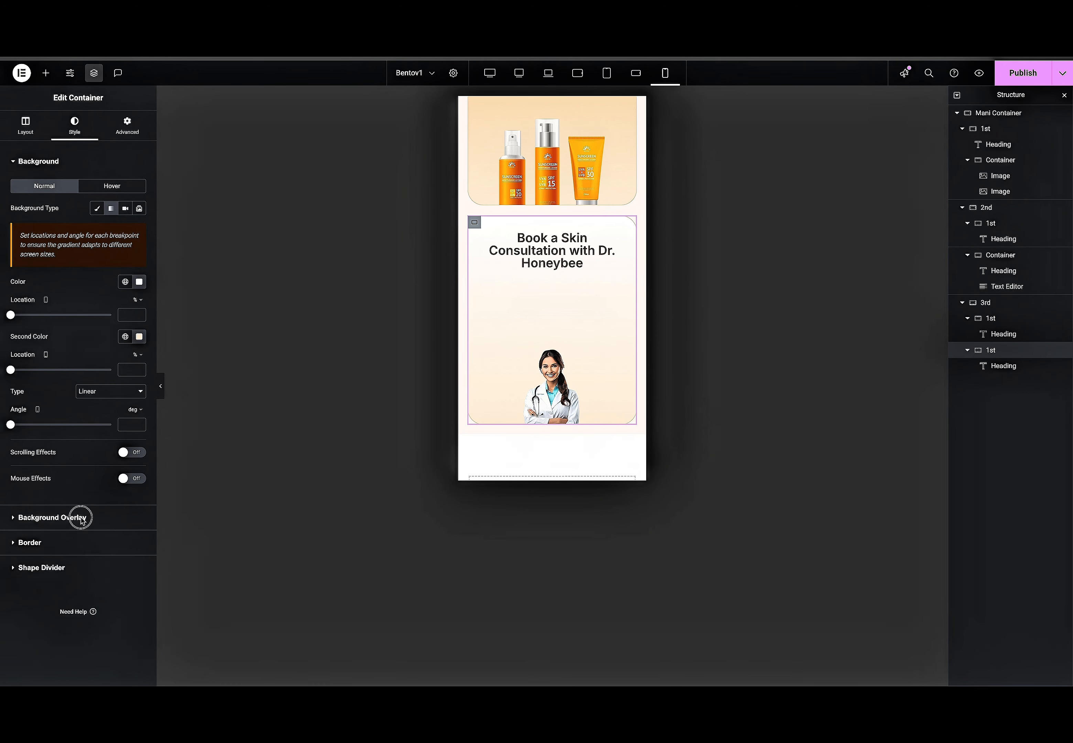
pyautogui.click(81, 517)
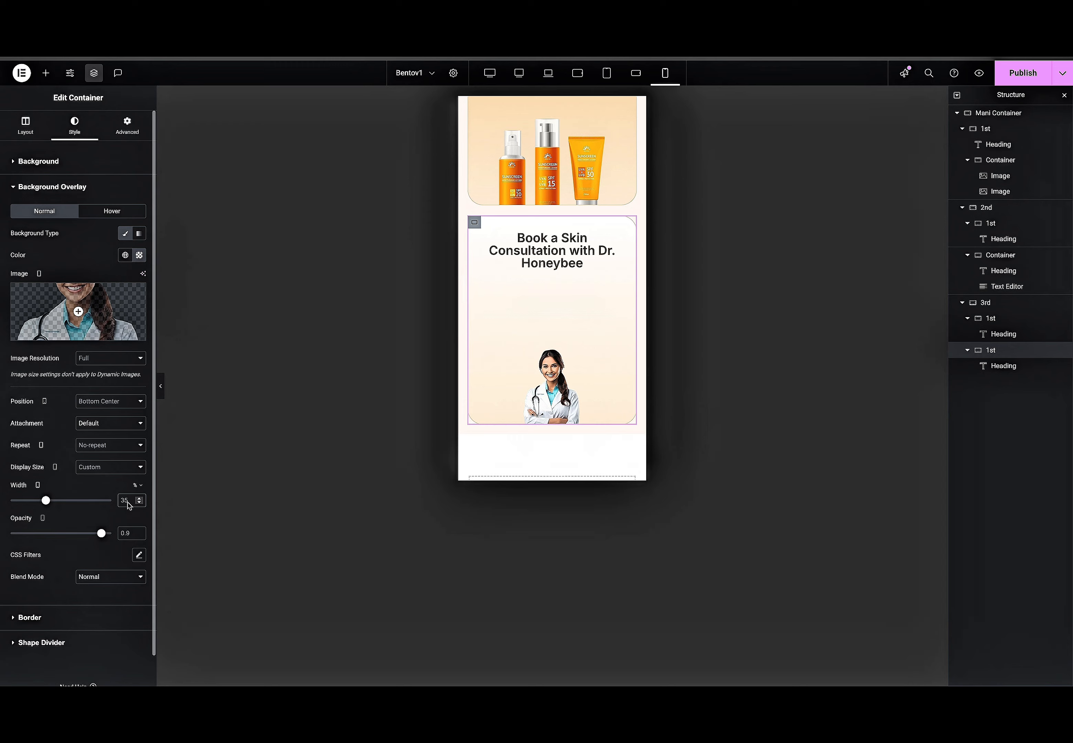
pyautogui.write('65')
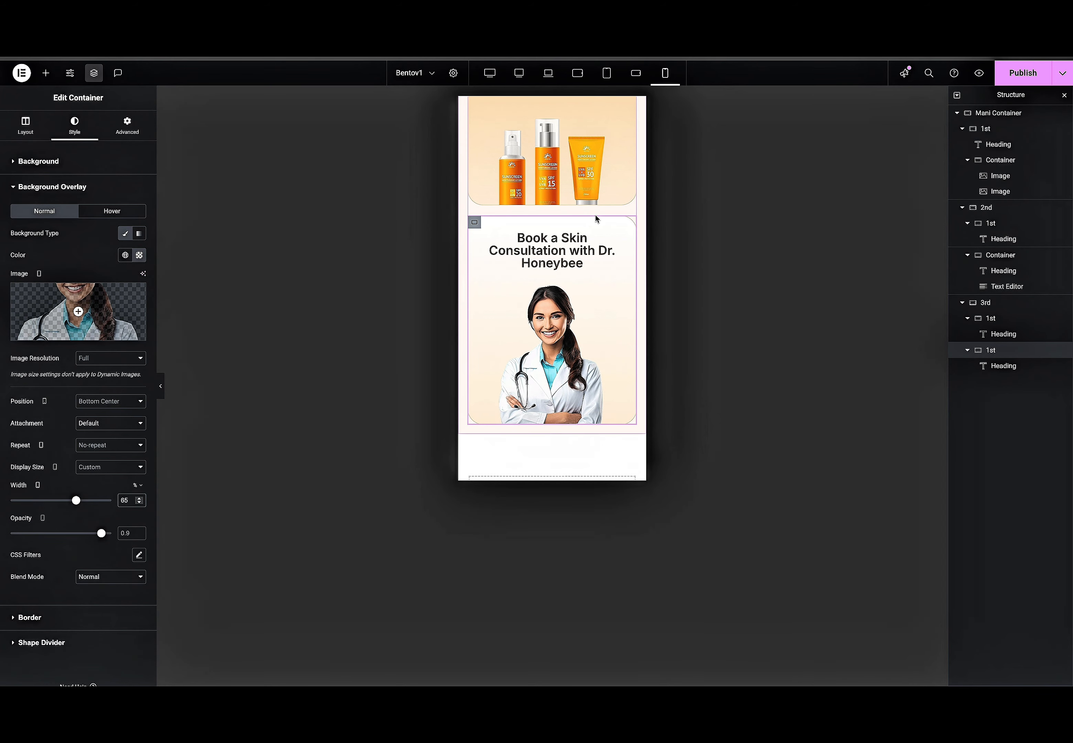
# Set the font size of the "Book a Skin Consultation" heading to 20 px for mobile portrait.
pyautogui.click(612, 244)
pyautogui.click(139, 216)
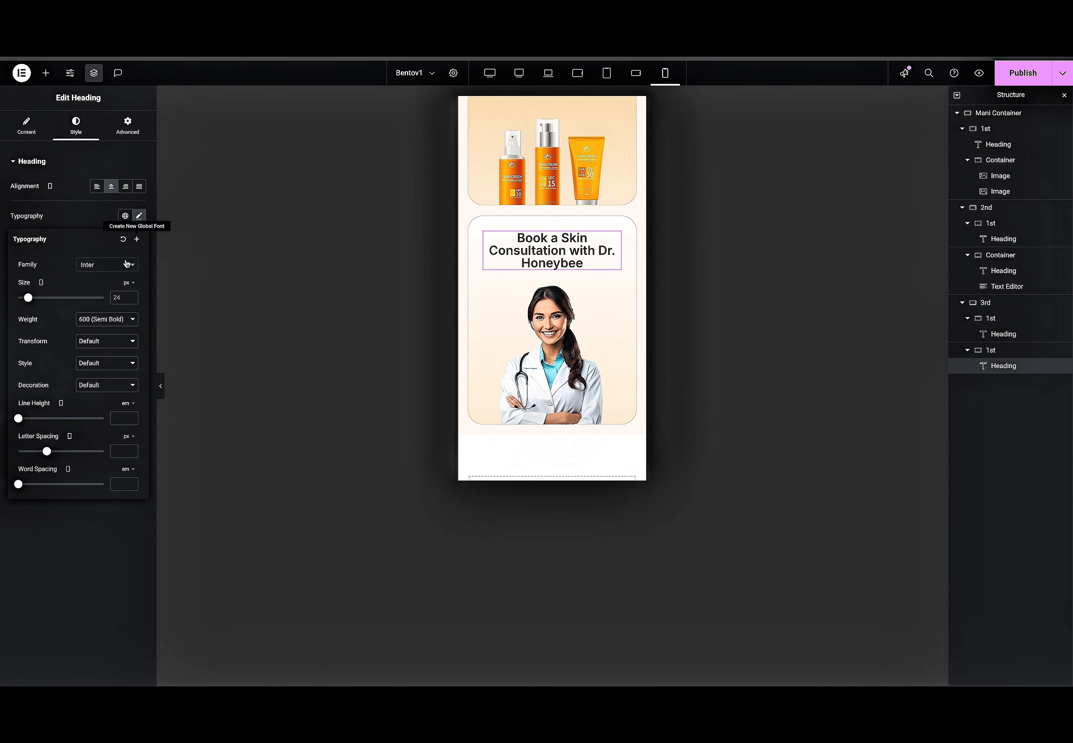
pyautogui.click(117, 297)
pyautogui.write('20')
pyautogui.scroll(-10, 587, 227)
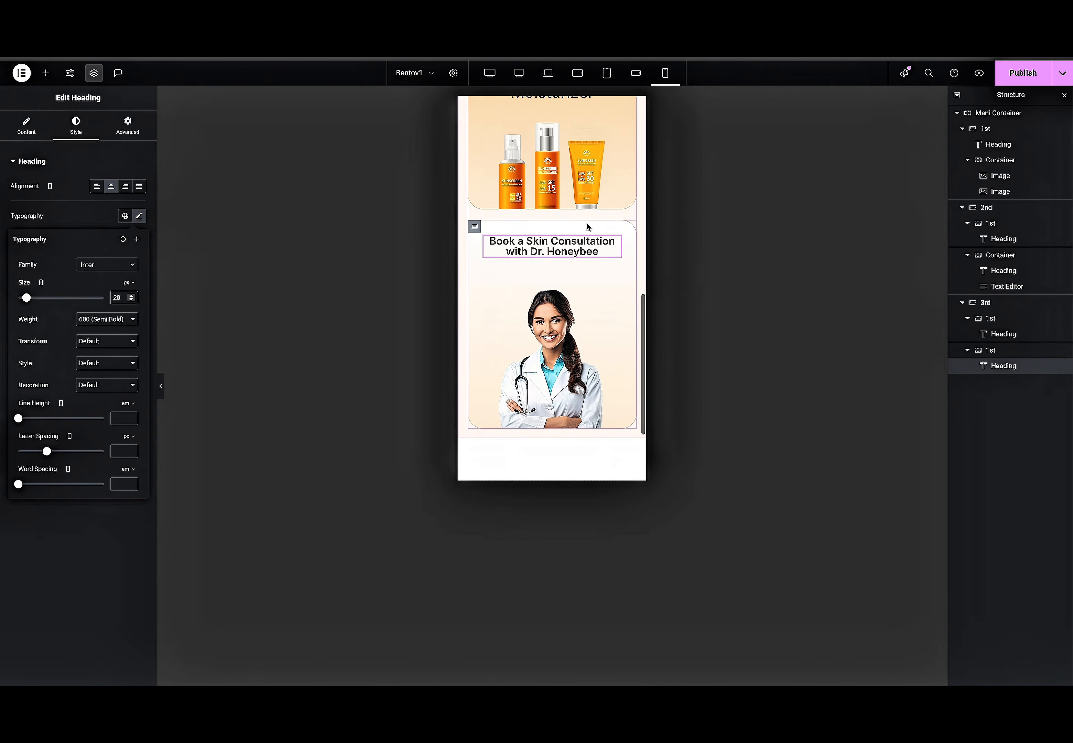
# Set the font size of the "New Hydrating Moisturizer" heading to 24 px.
pyautogui.click(607, 350)
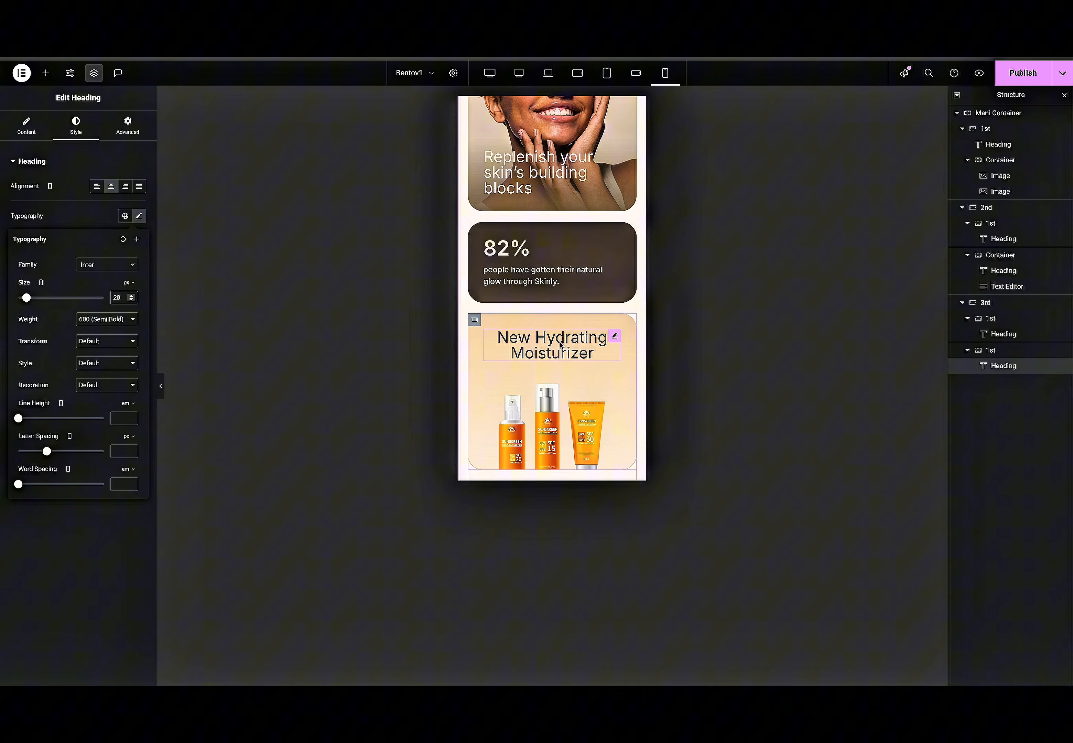
pyautogui.click(140, 217)
pyautogui.doubleClick(117, 297)
pyautogui.write('24')
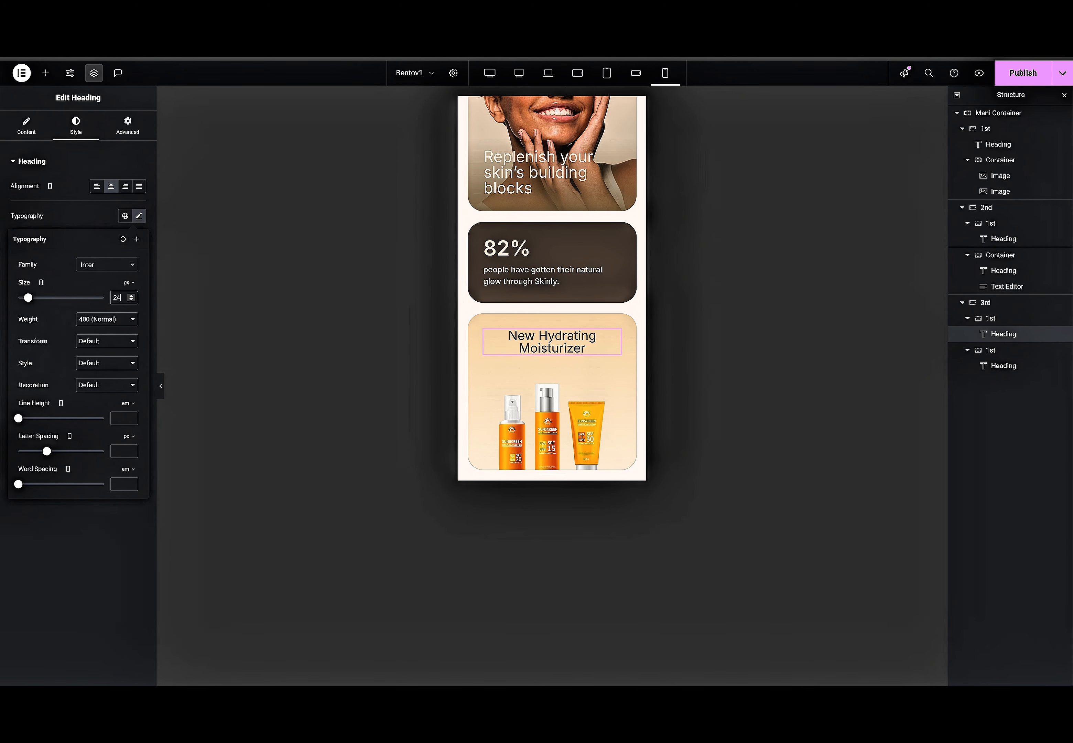
# Set the font size of the "Replenish your skin's building blocks" heading to 24 px.
pyautogui.scroll(4, 551, 327)
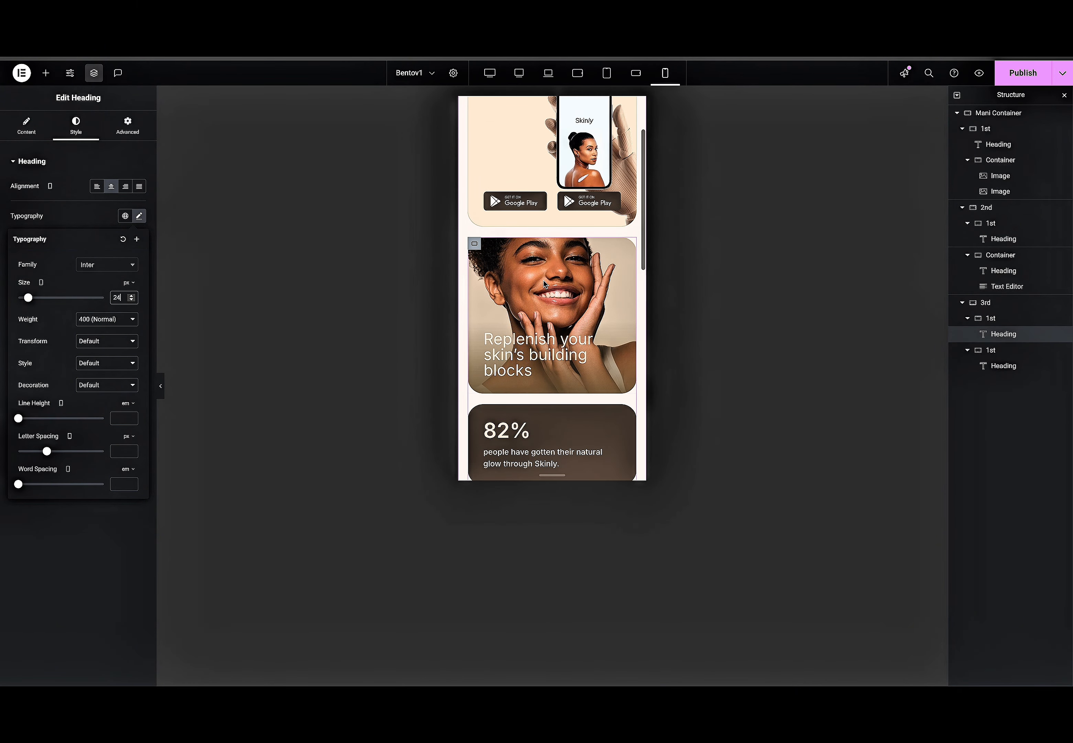
pyautogui.click(532, 370)
pyautogui.click(139, 216)
pyautogui.doubleClick(118, 297)
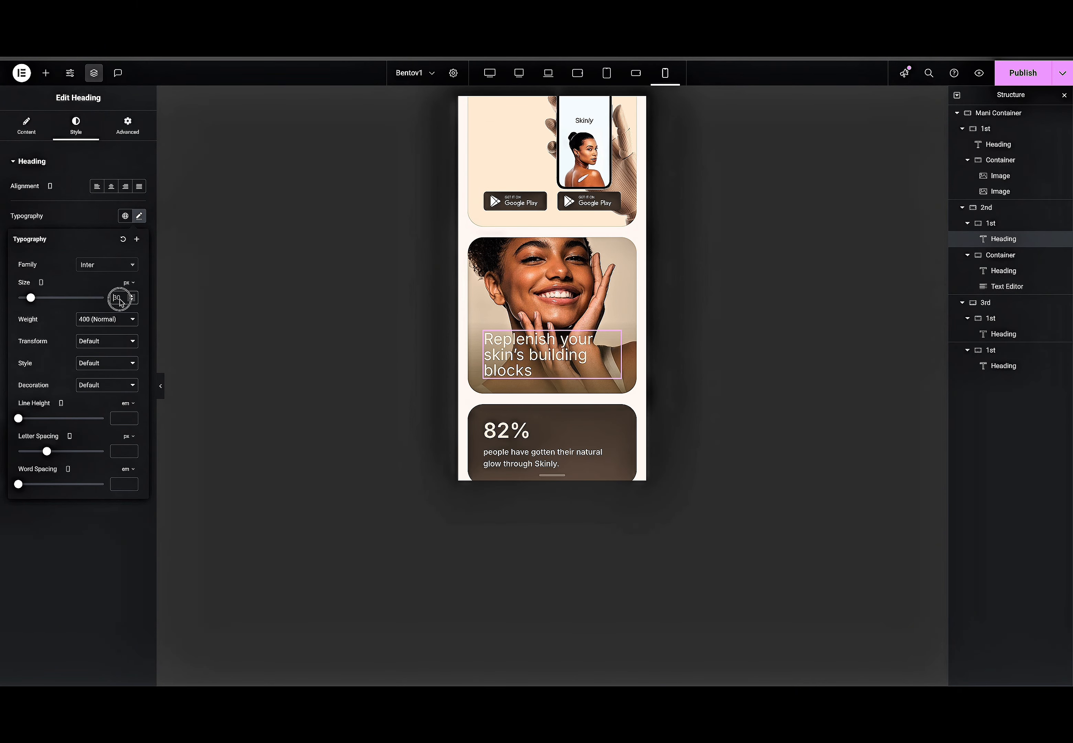
pyautogui.write('24')
# Set the font size of the "Download Skinly rejuvenate your skin." heading to 24 px.
pyautogui.scroll(2, 510, 232)
pyautogui.click(518, 161)
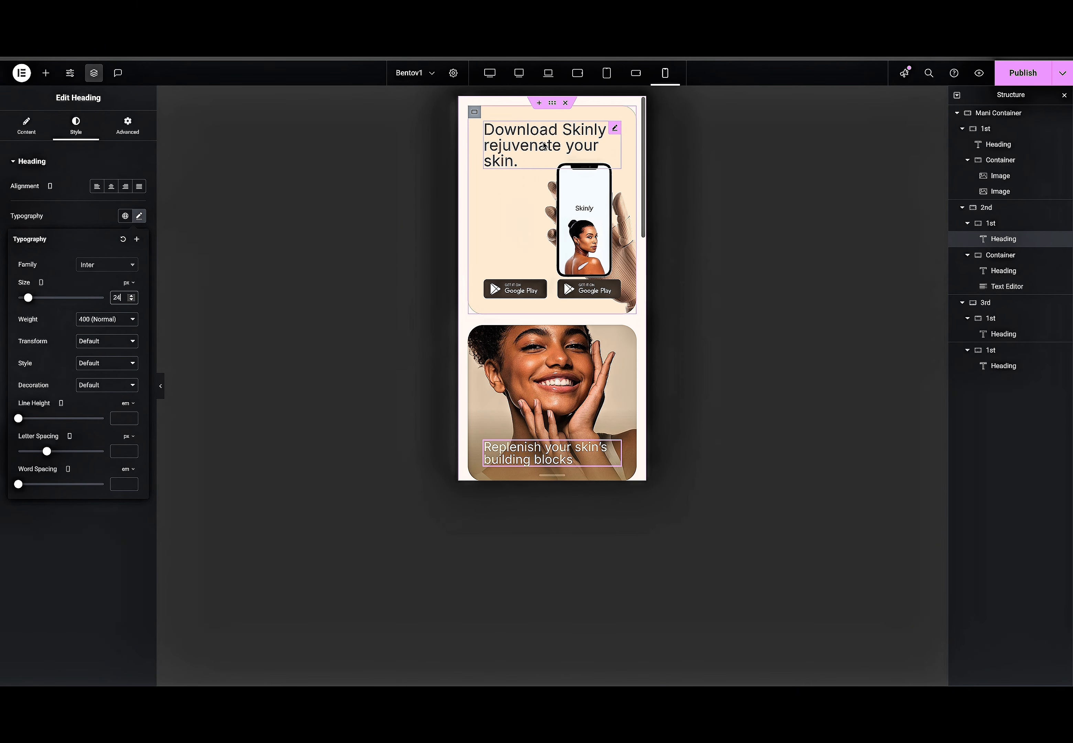
pyautogui.click(128, 126)
pyautogui.click(78, 129)
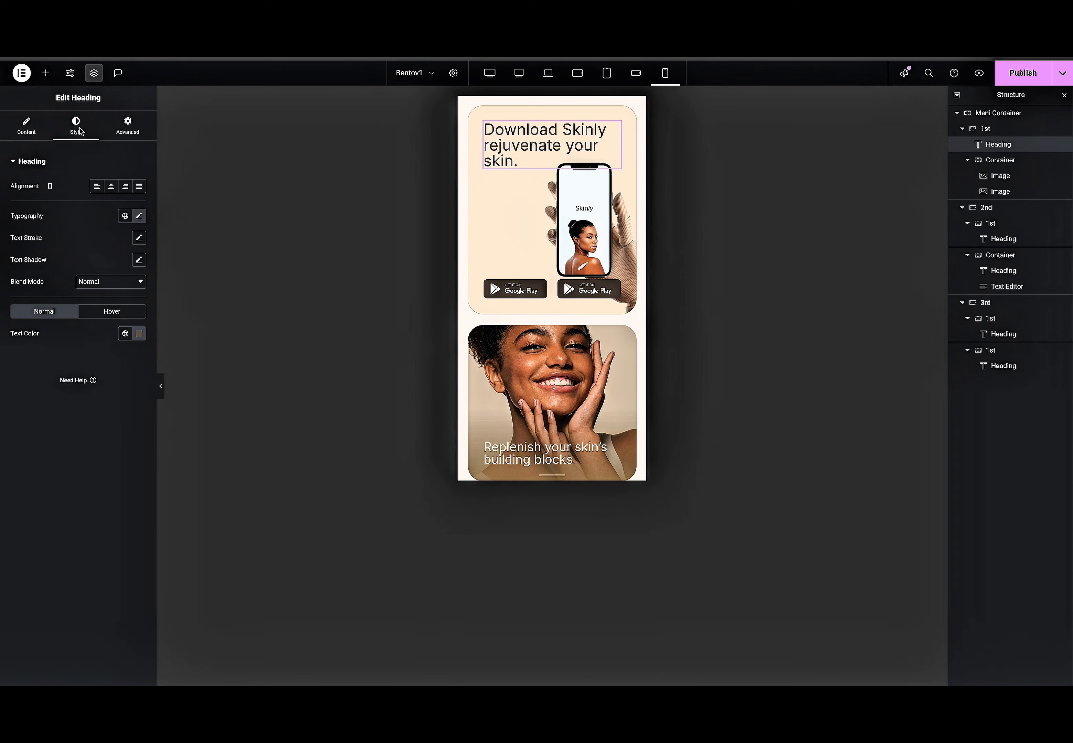
pyautogui.click(139, 216)
pyautogui.write('24')
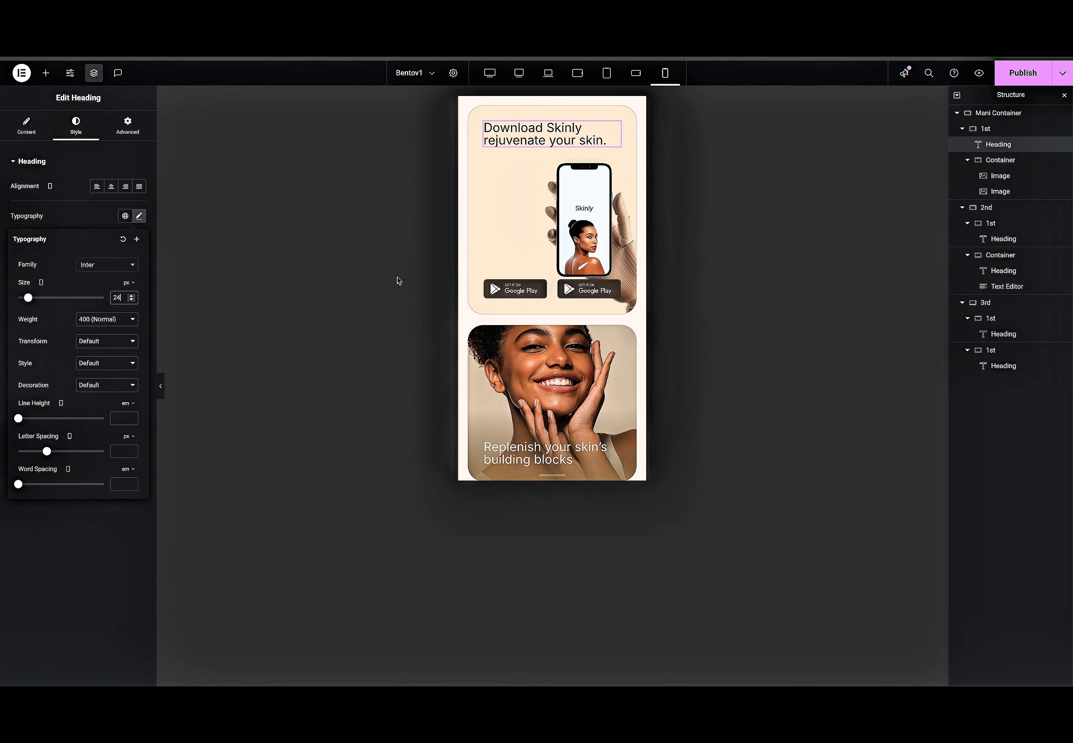
# Review the mobile layout from top to bottom, publish the page and open its preview.
pyautogui.scroll(-13, 535, 188)
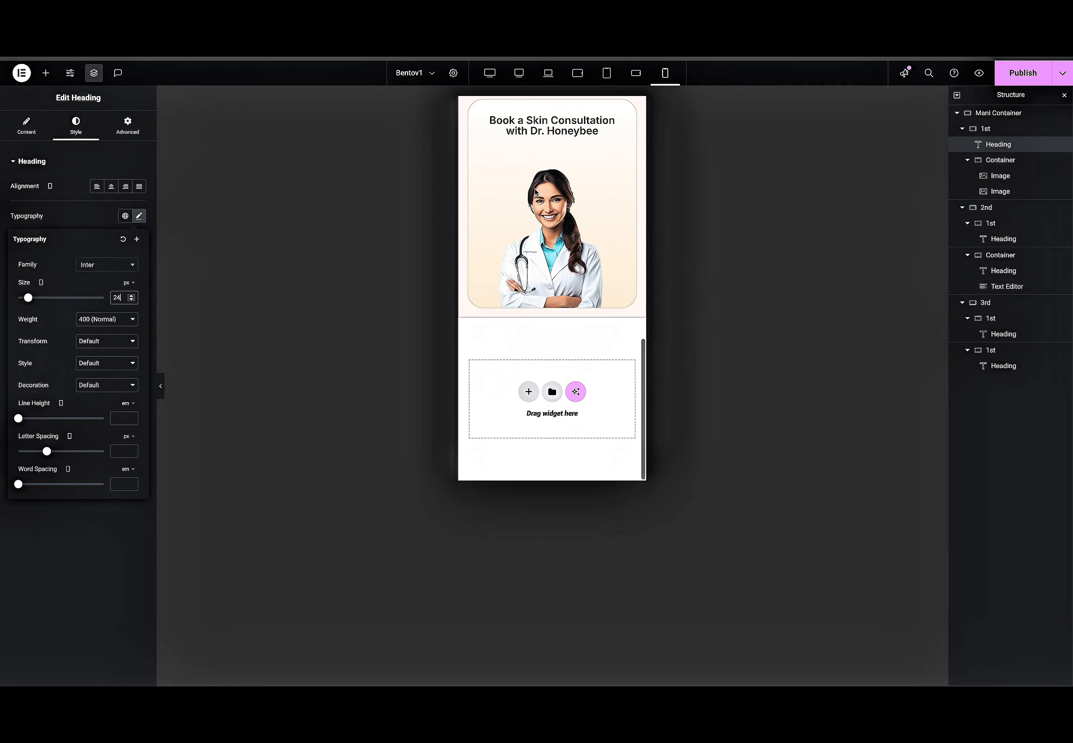
pyautogui.scroll(13, 534, 189)
pyautogui.click(1020, 73)
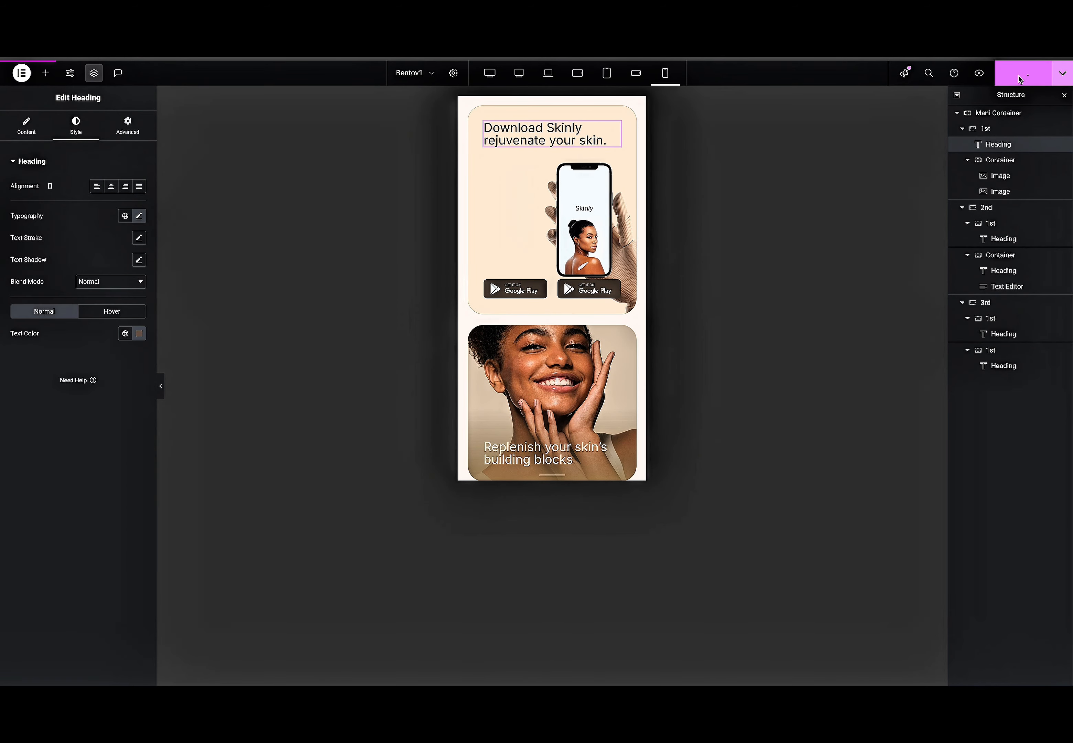
pyautogui.click(978, 73)
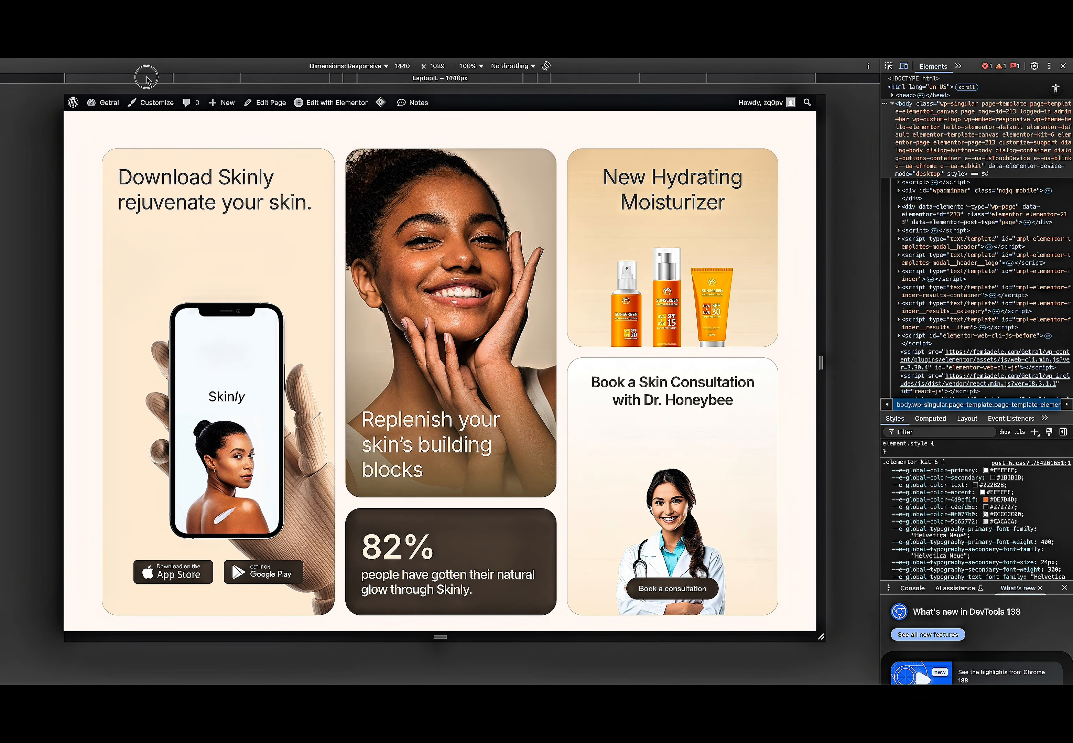
# Check the live page in the browser's responsive mode at 1024, 768 and 425 px widths and close the developer tools.
pyautogui.click(194, 80)
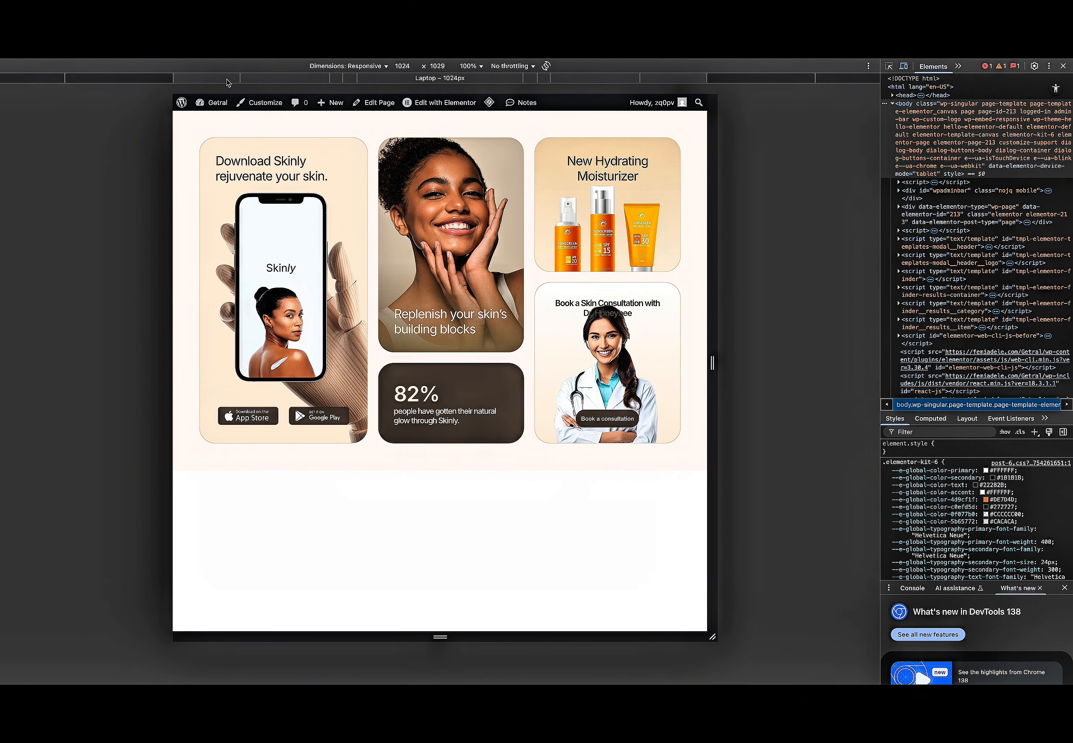
pyautogui.click(260, 82)
pyautogui.scroll(-10, 311, 290)
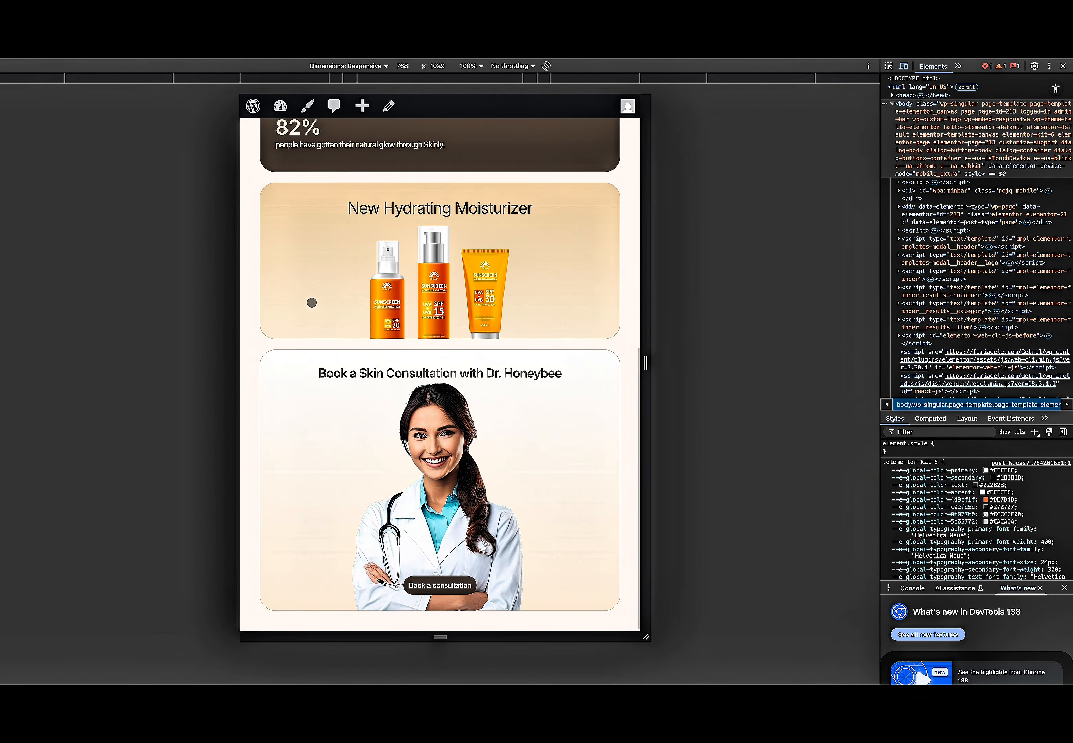
pyautogui.scroll(10, 311, 302)
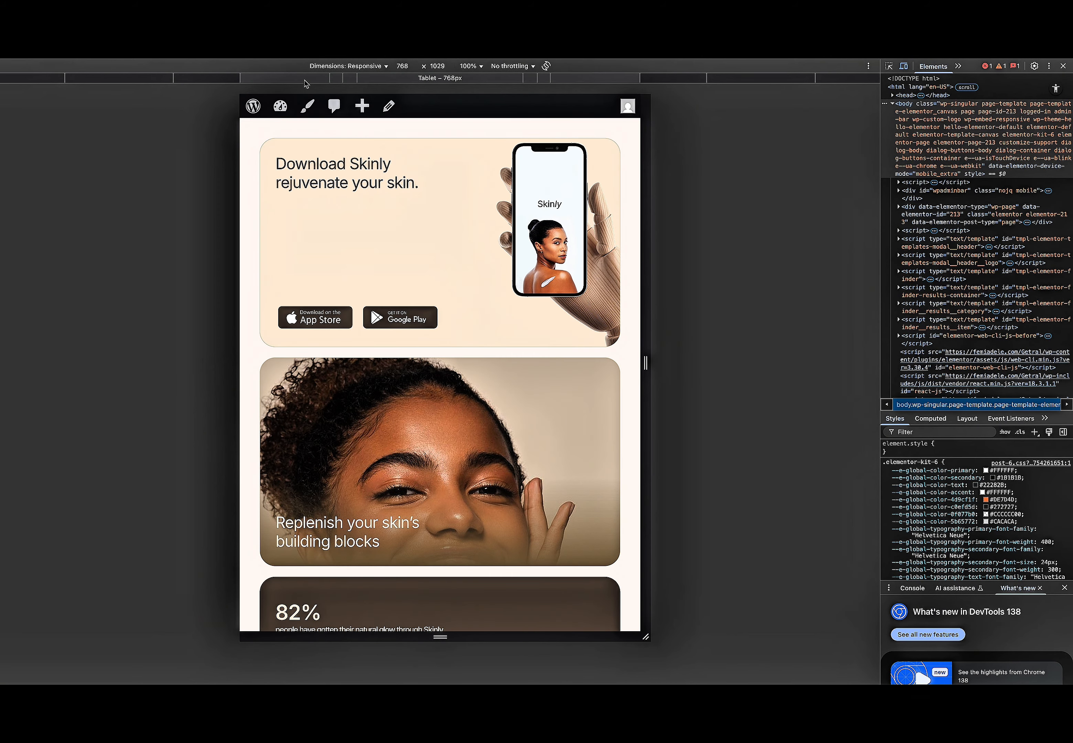
pyautogui.click(344, 83)
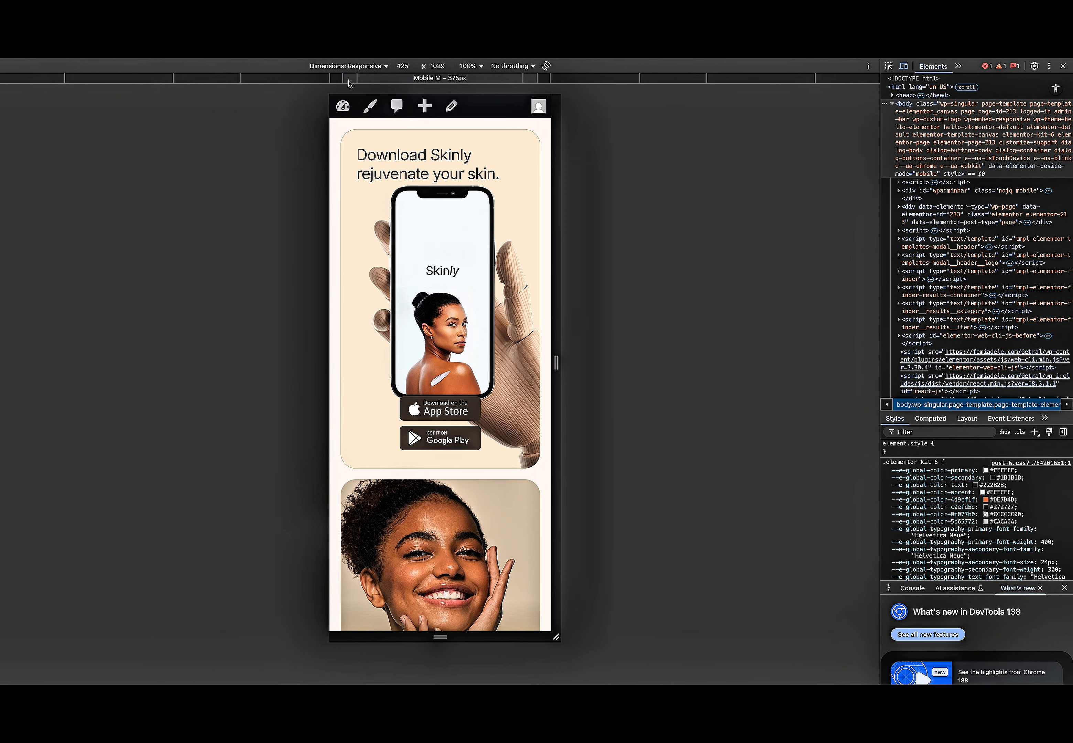
pyautogui.scroll(-10, 397, 305)
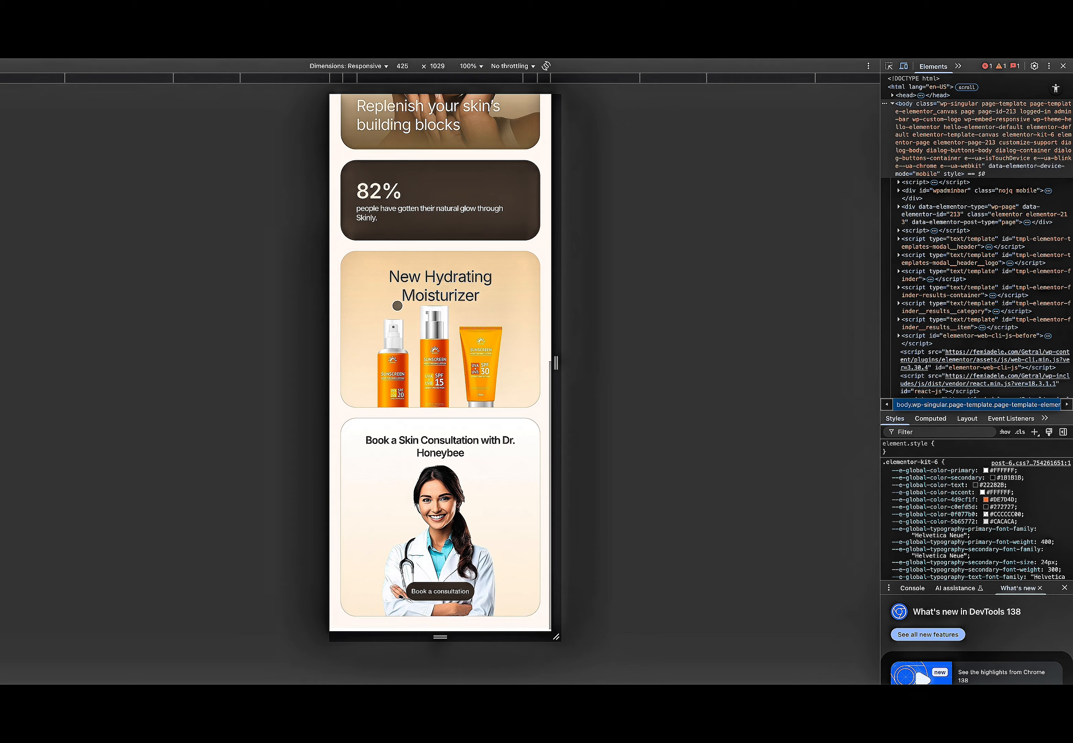
pyautogui.scroll(10, 397, 306)
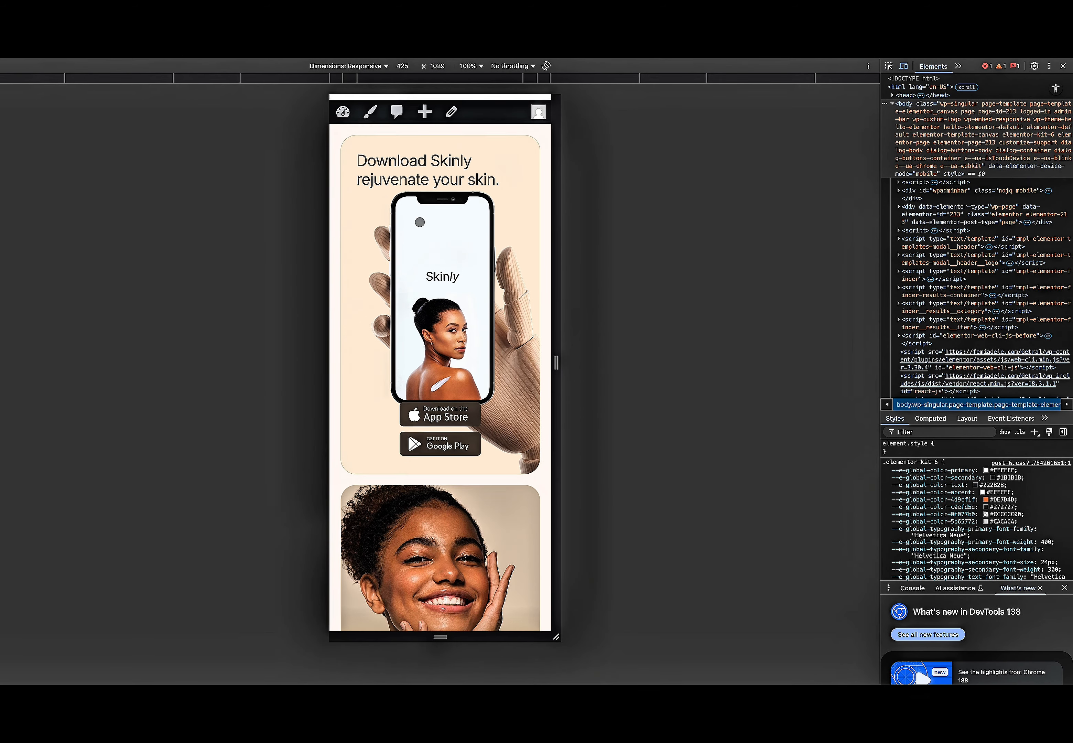
pyautogui.scroll(-10, 419, 222)
pyautogui.scroll(10, 419, 222)
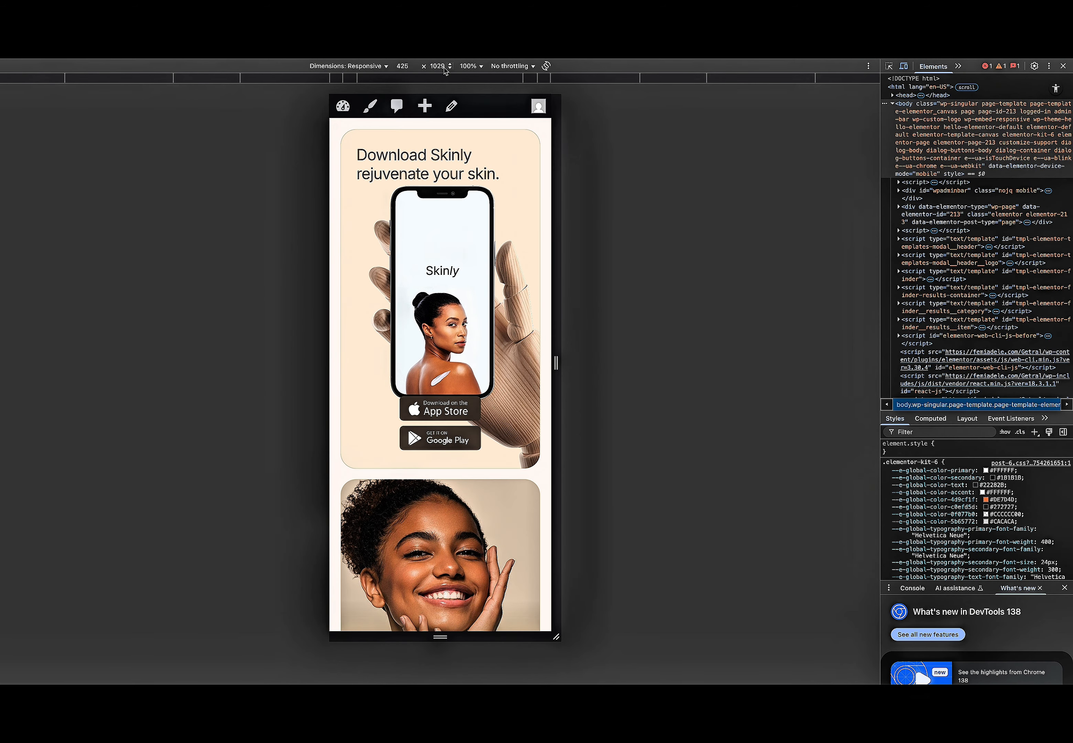
pyautogui.click(1062, 67)
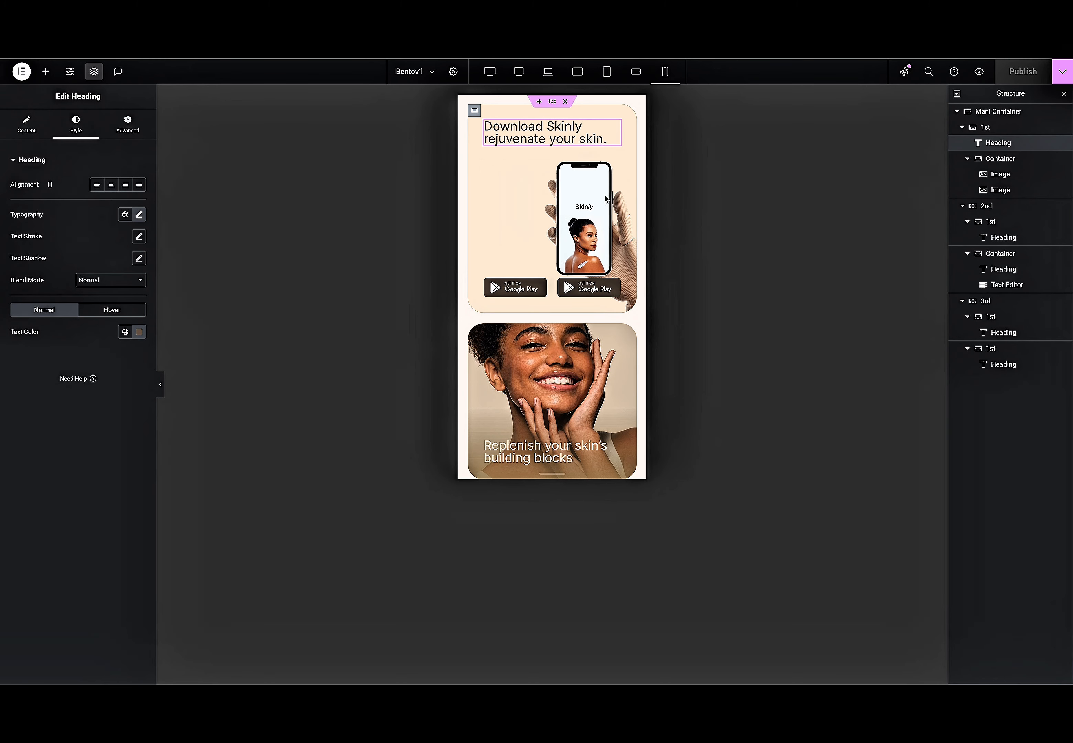
# Switch the editor back to the desktop view and look over the whole bento grid.
pyautogui.click(519, 71)
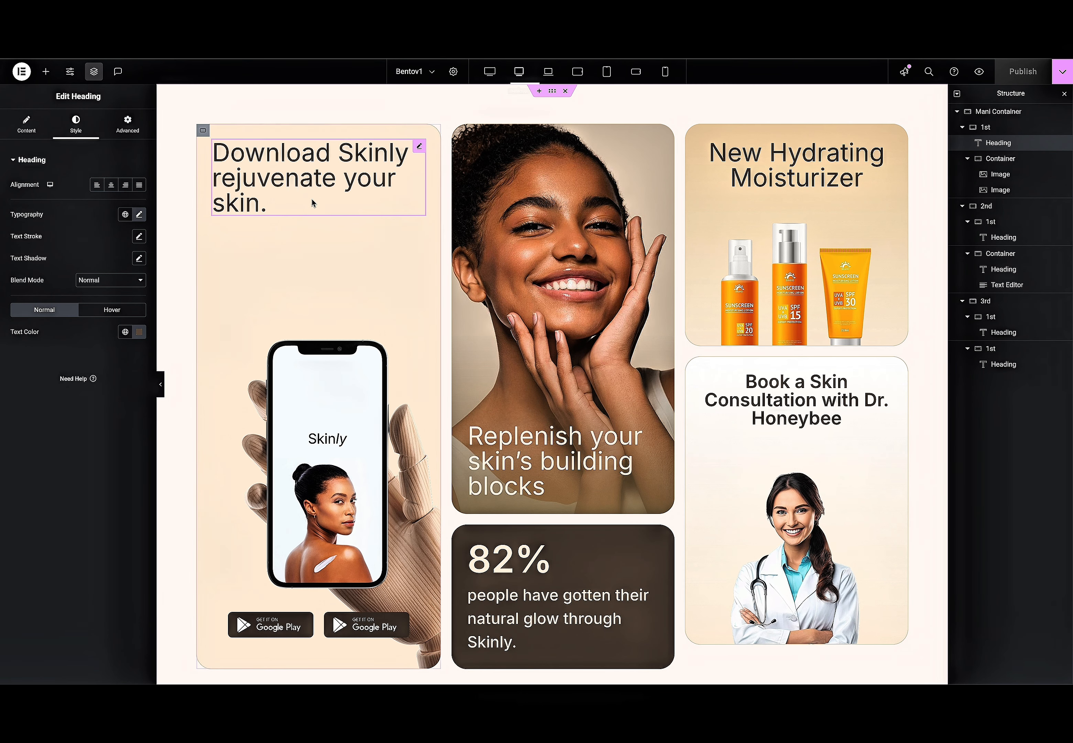
pyautogui.scroll(-3, 388, 253)
pyautogui.scroll(3, 388, 262)
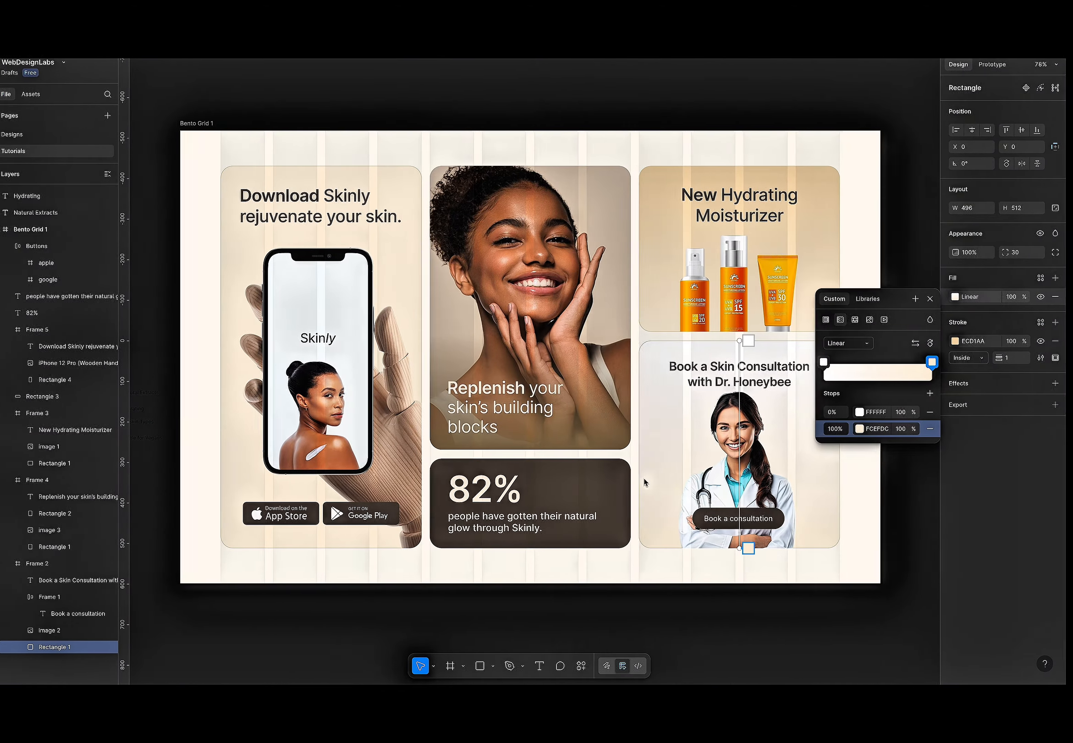
# Check the "Book a consultation" button in the Figma design and copy the finished button from the Bentogrid page in Elementor.
pyautogui.keyDown('super'); pyautogui.click(762, 516); pyautogui.keyUp('super')
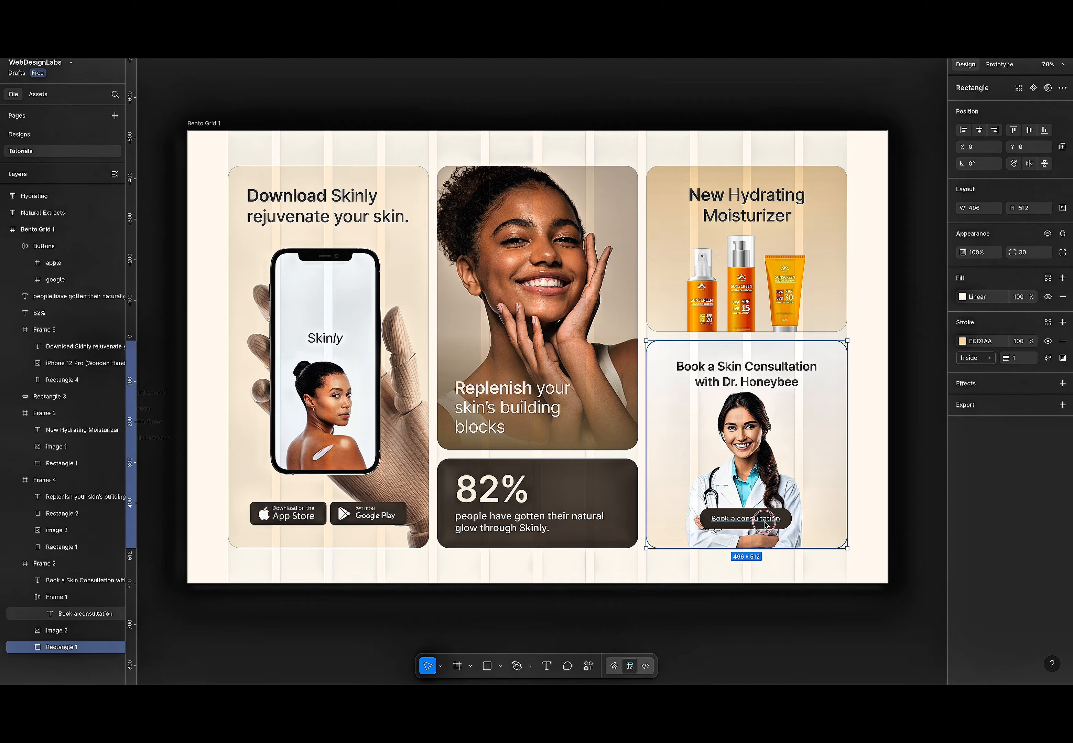
pyautogui.keyDown('super'); pyautogui.click(761, 515); pyautogui.keyUp('super')
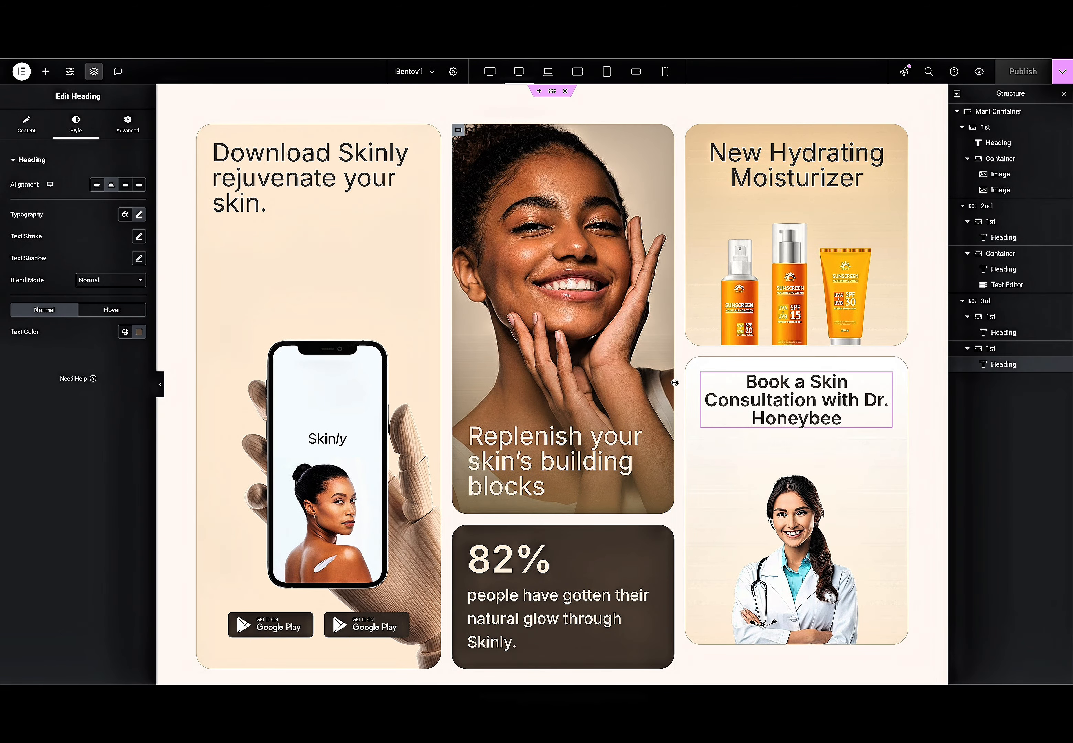
pyautogui.scroll(1, 674, 382)
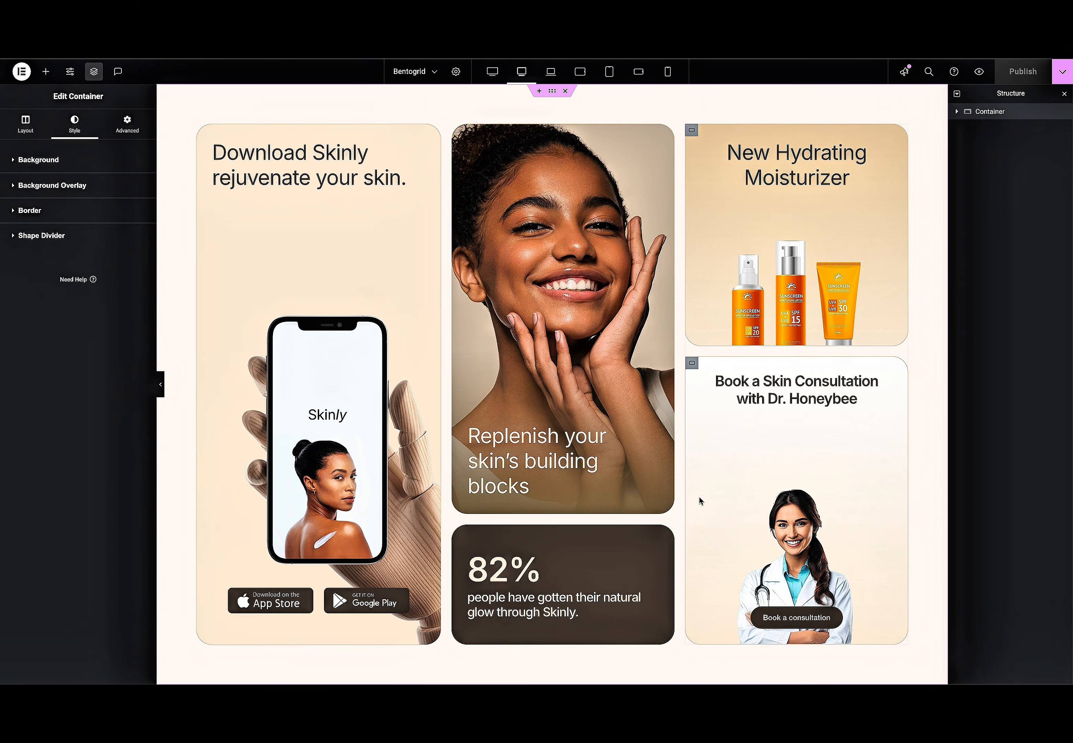
pyautogui.rightClick(800, 617)
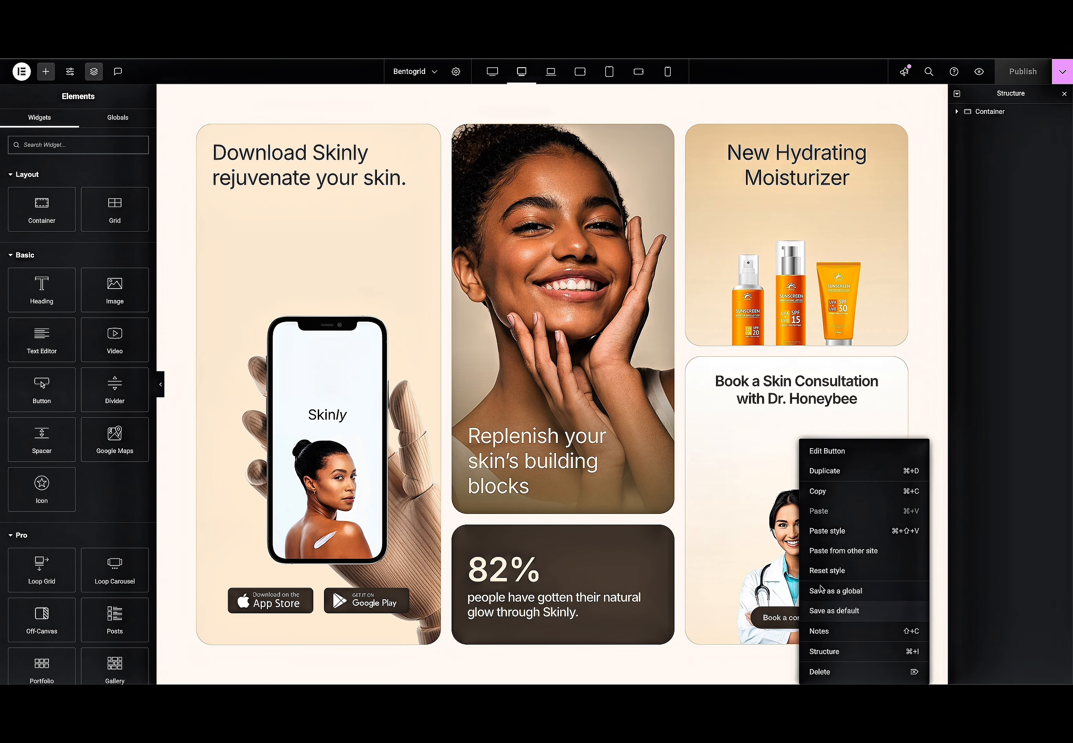
pyautogui.click(819, 490)
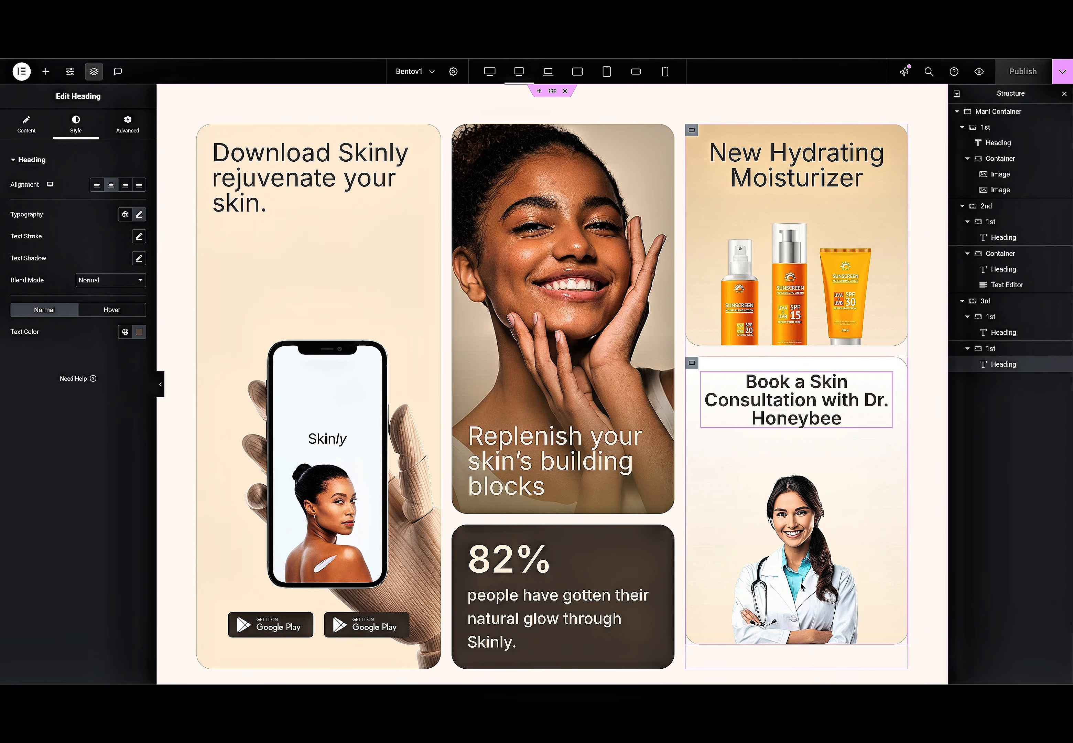
pyautogui.click(692, 363)
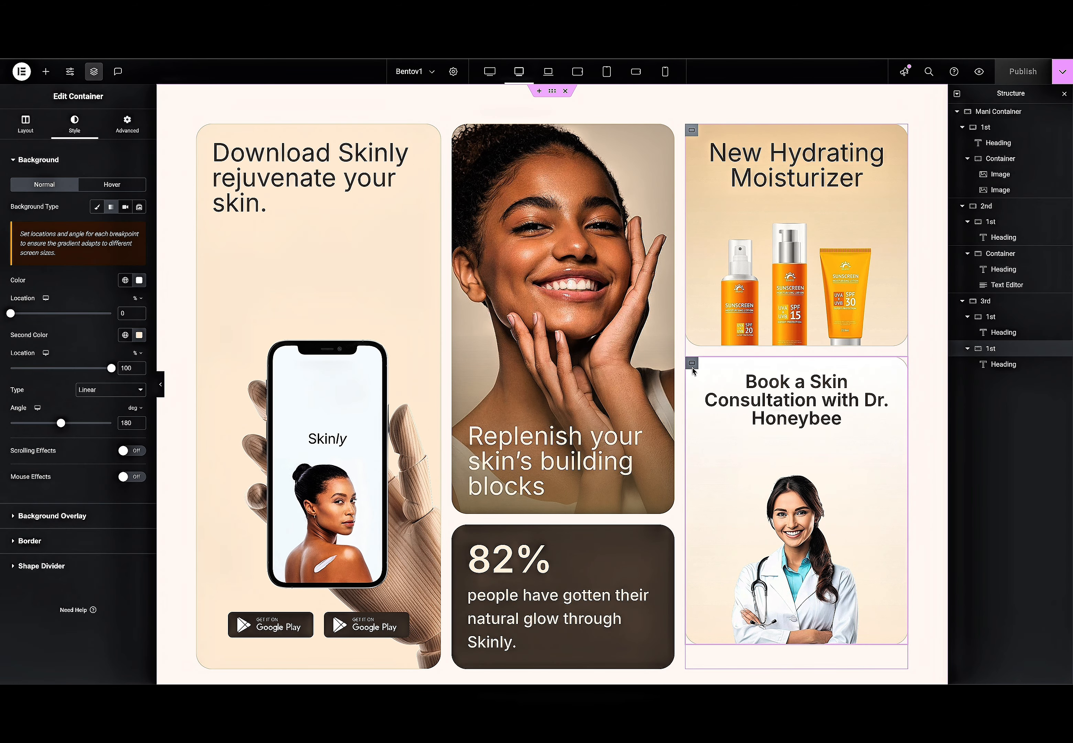
pyautogui.rightClick(692, 372)
pyautogui.click(730, 479)
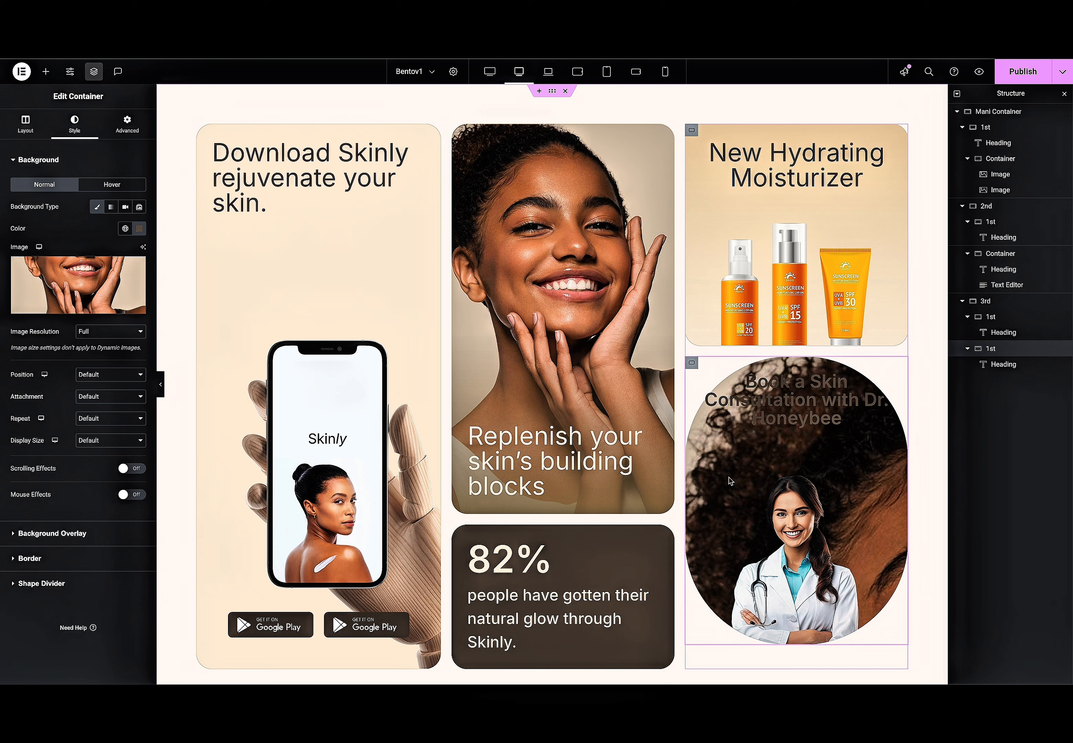
pyautogui.hotkey('ctrl', 'z')
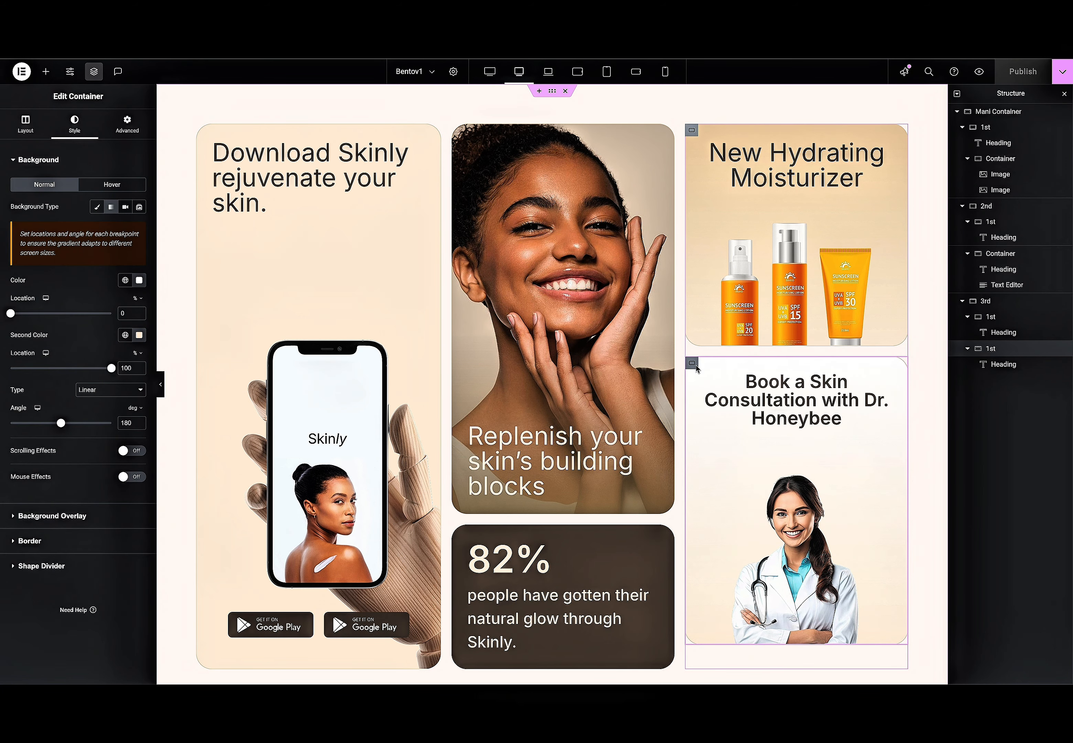
# Paste the copied button into the Bentov1 page's "Book a Skin Consultation" card and set the card's content justification to Space Between.
pyautogui.rightClick(696, 369)
pyautogui.click(727, 456)
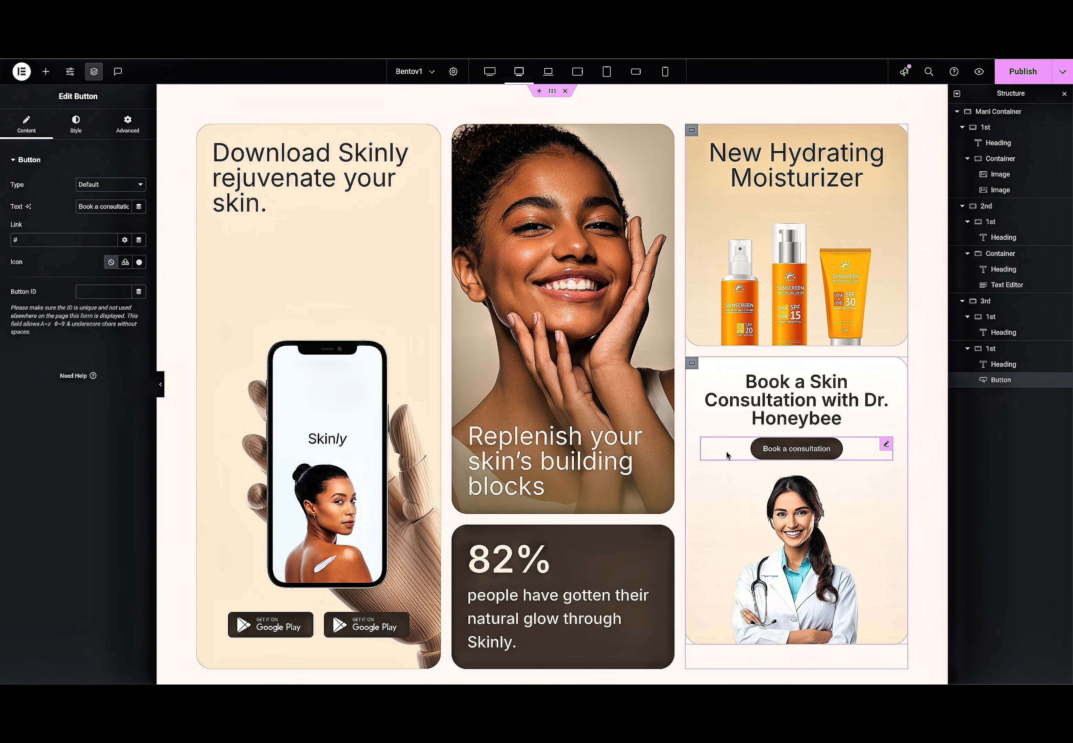
pyautogui.click(691, 362)
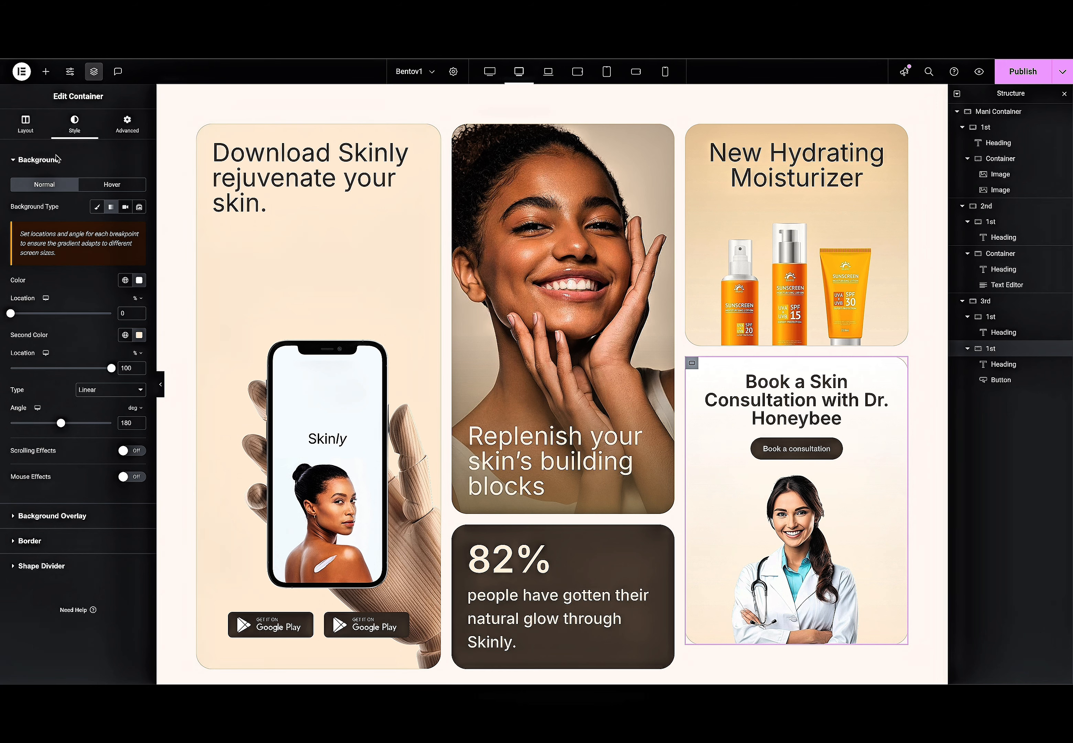
pyautogui.click(26, 124)
pyautogui.click(90, 370)
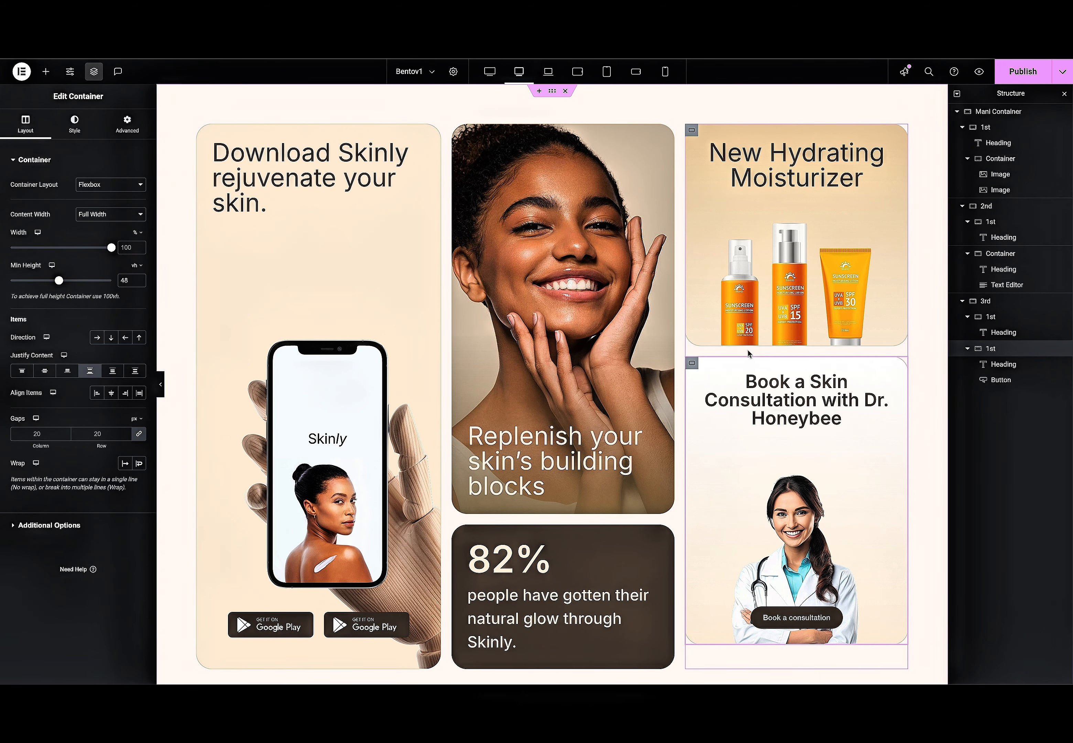
# Give the "Download Skinly rejuvenate your skin." heading a Fade In Up entrance animation with Slow duration and a 200 ms delay.
pyautogui.click(203, 131)
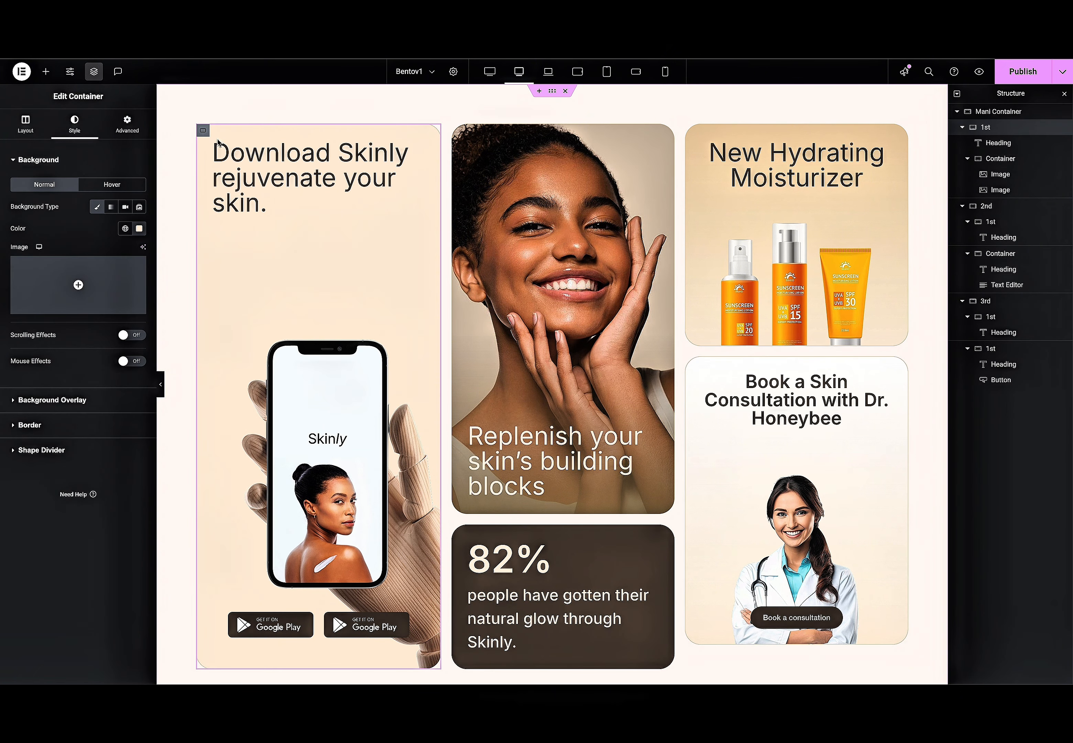
pyautogui.click(289, 158)
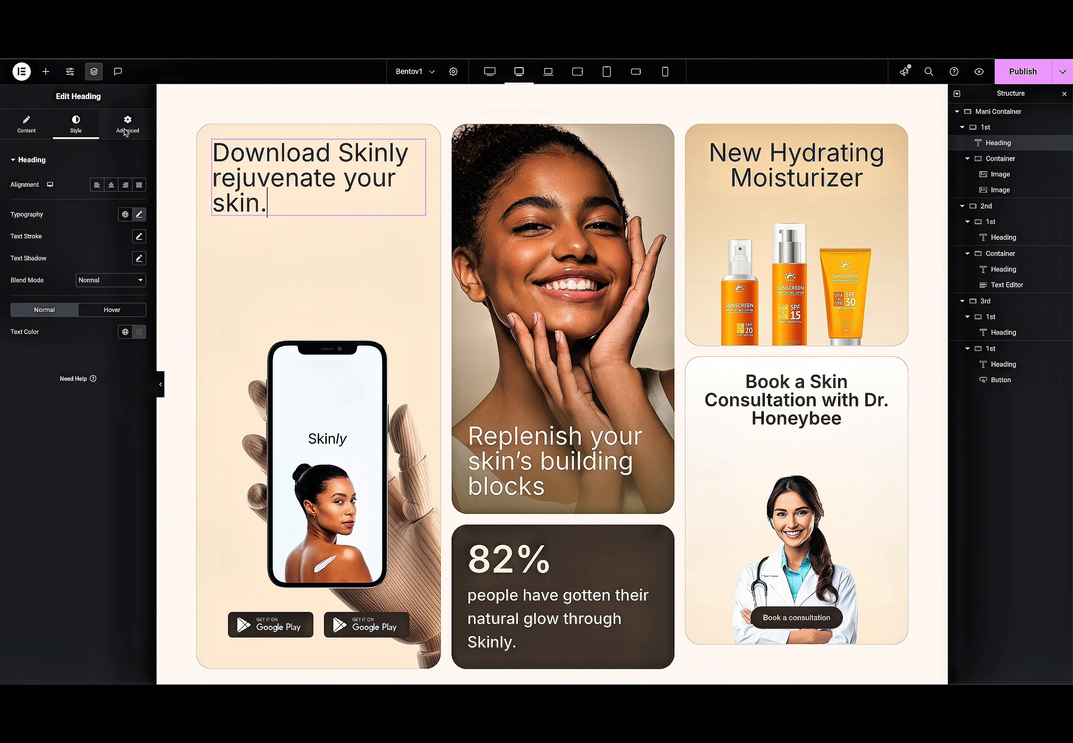
pyautogui.click(126, 130)
pyautogui.scroll(-3, 89, 436)
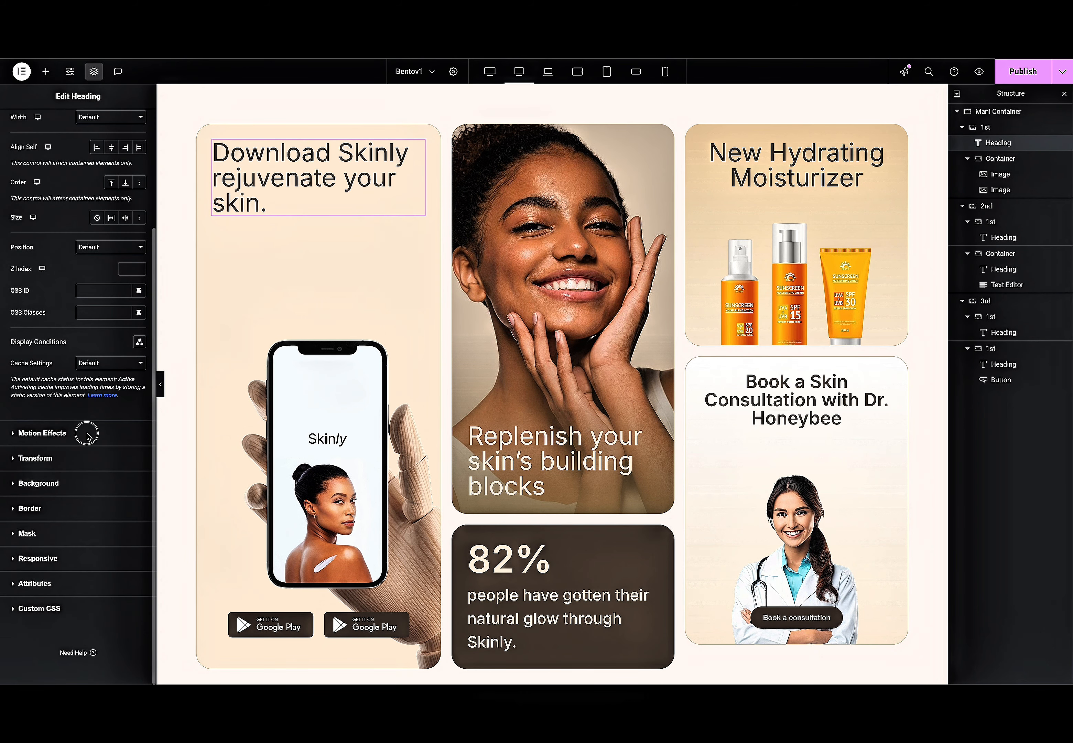
pyautogui.click(87, 434)
pyautogui.click(89, 325)
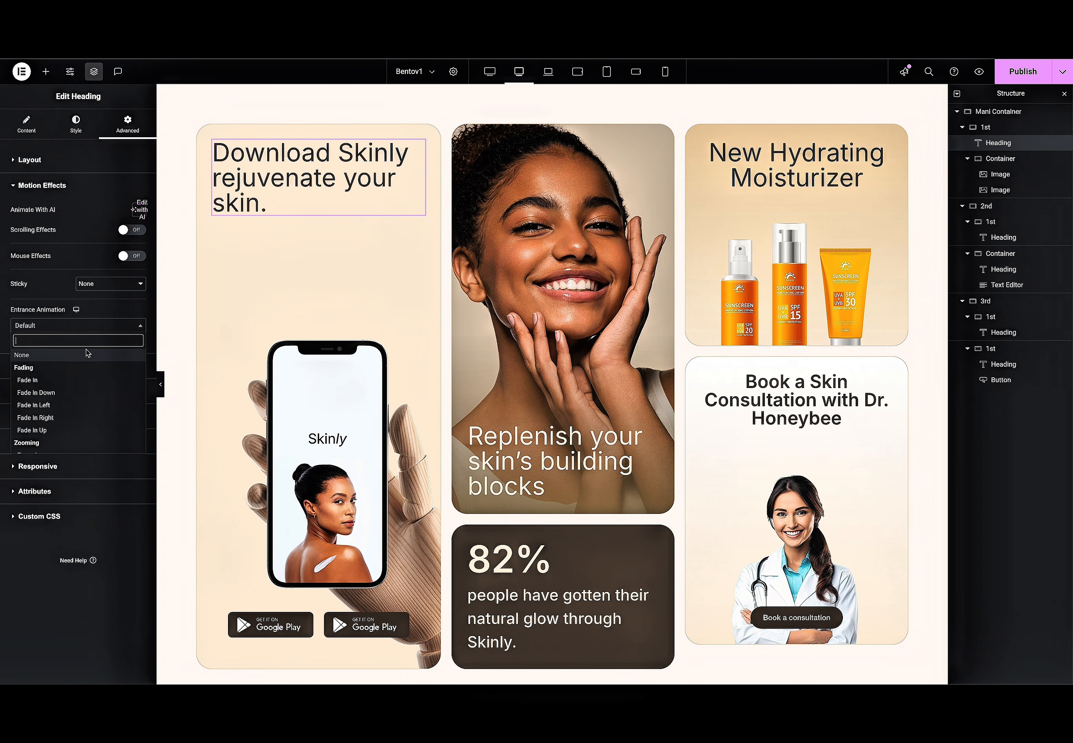
pyautogui.click(68, 428)
pyautogui.click(112, 348)
pyautogui.click(91, 335)
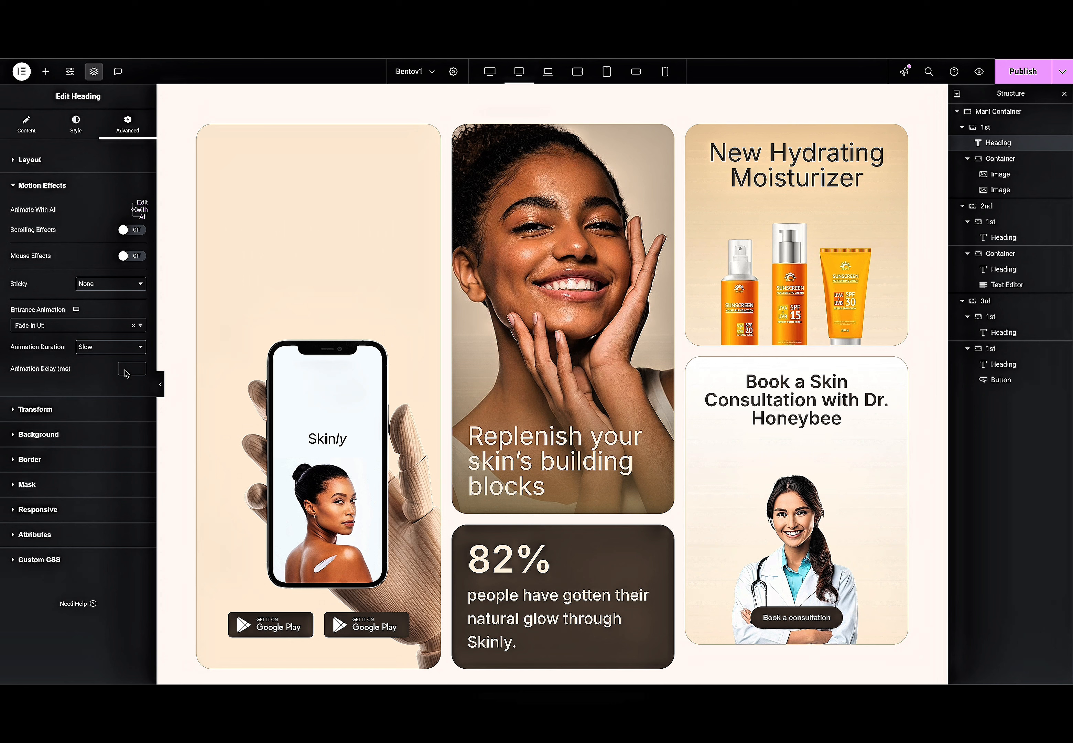
pyautogui.click(127, 369)
pyautogui.write('200')
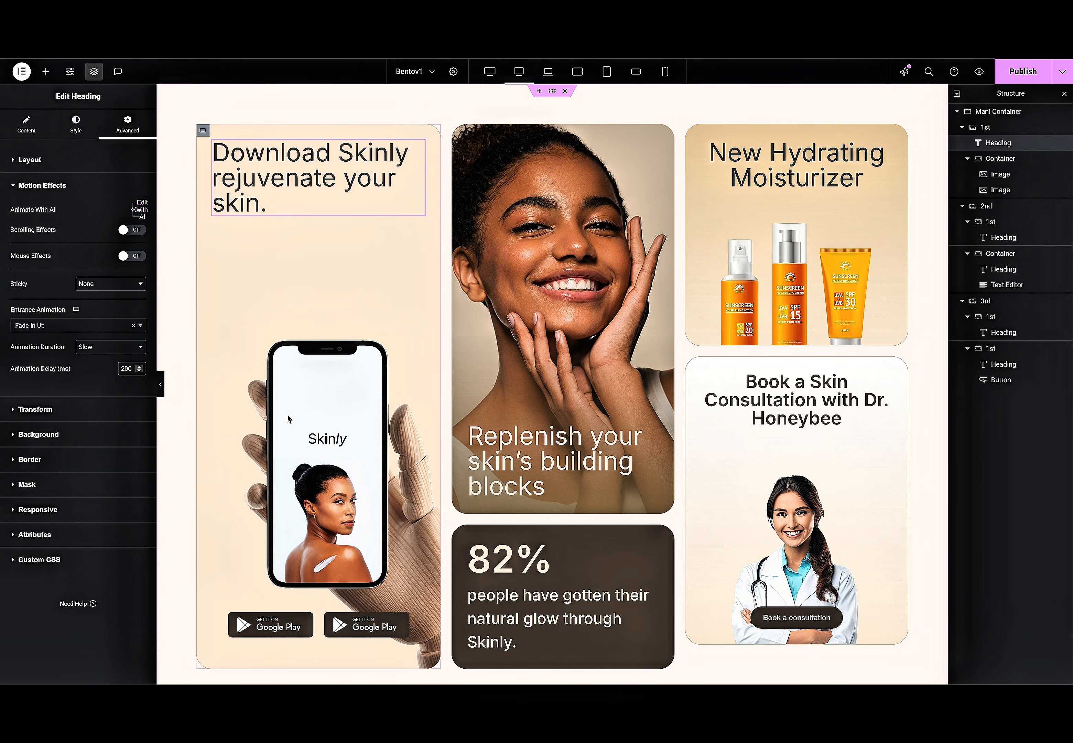
# Select the "Replenish your skin's building blocks" heading for editing.
pyautogui.click(555, 456)
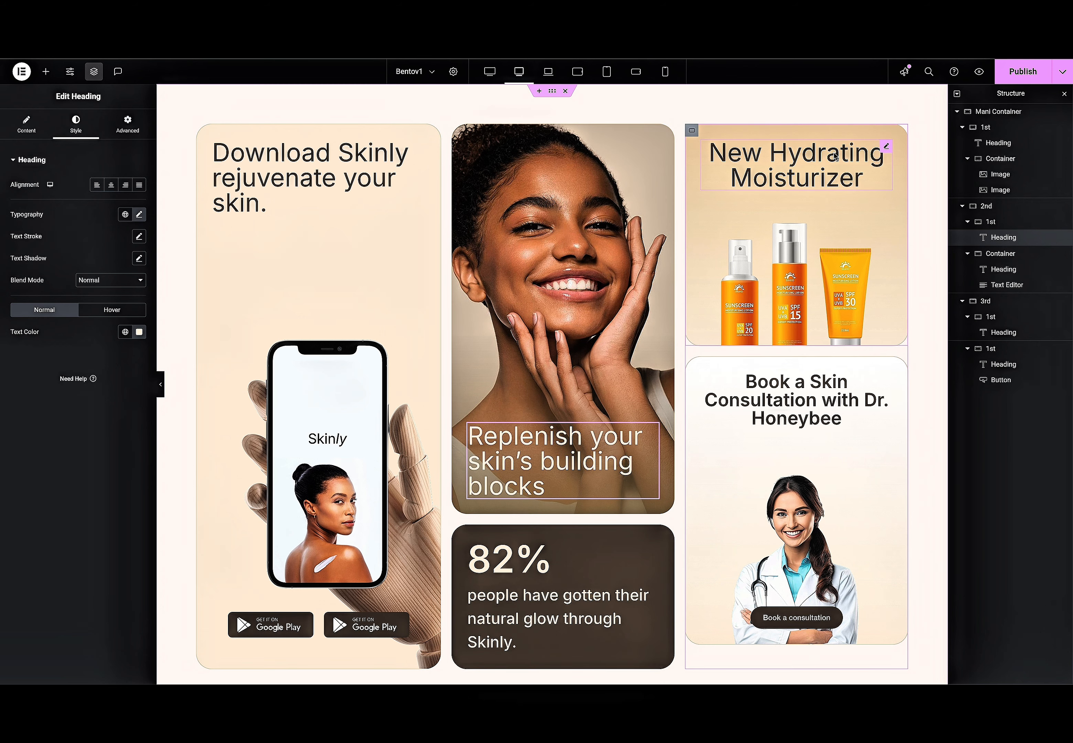